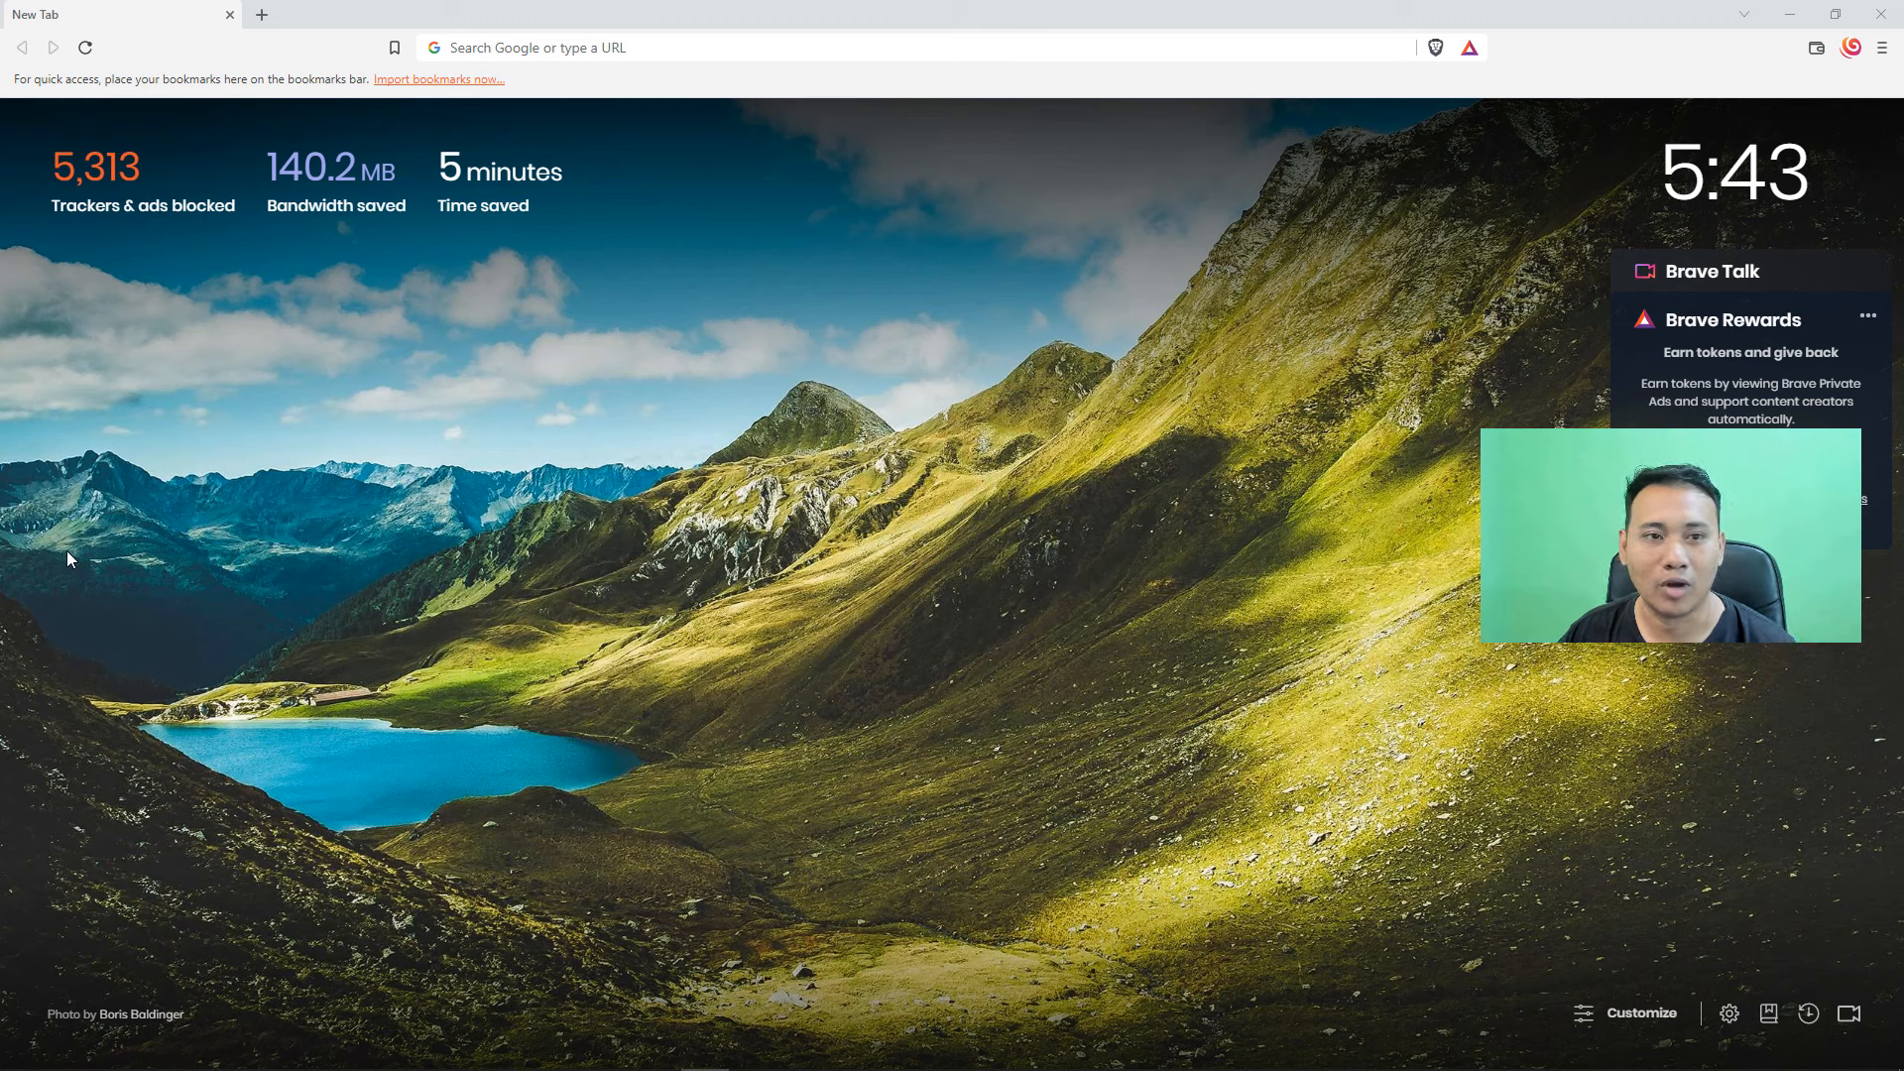
Load tiktok.com in Brave and turn on the playing video's sound
{"action": "left_click", "coordinate": [508, 47]}
{"action": "type", "text": "t"}
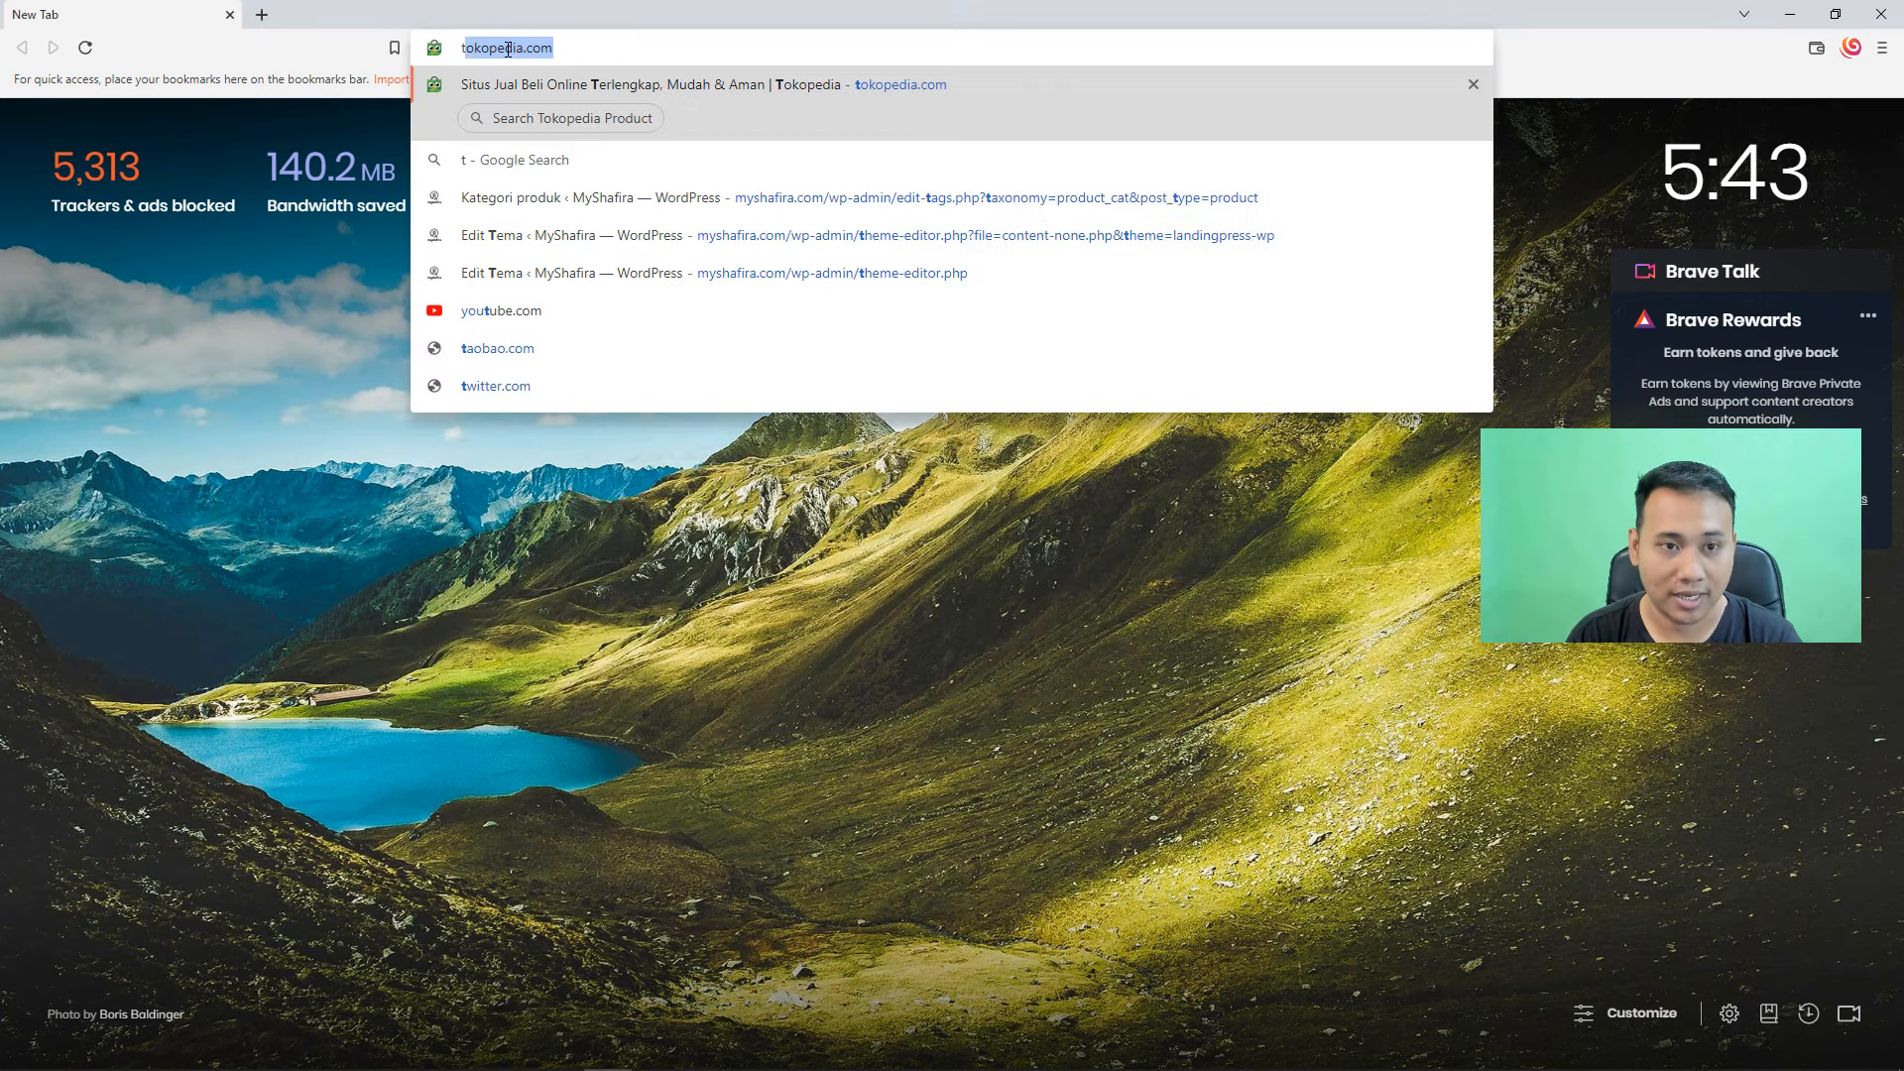
{"action": "type", "text": "iktok.com"}
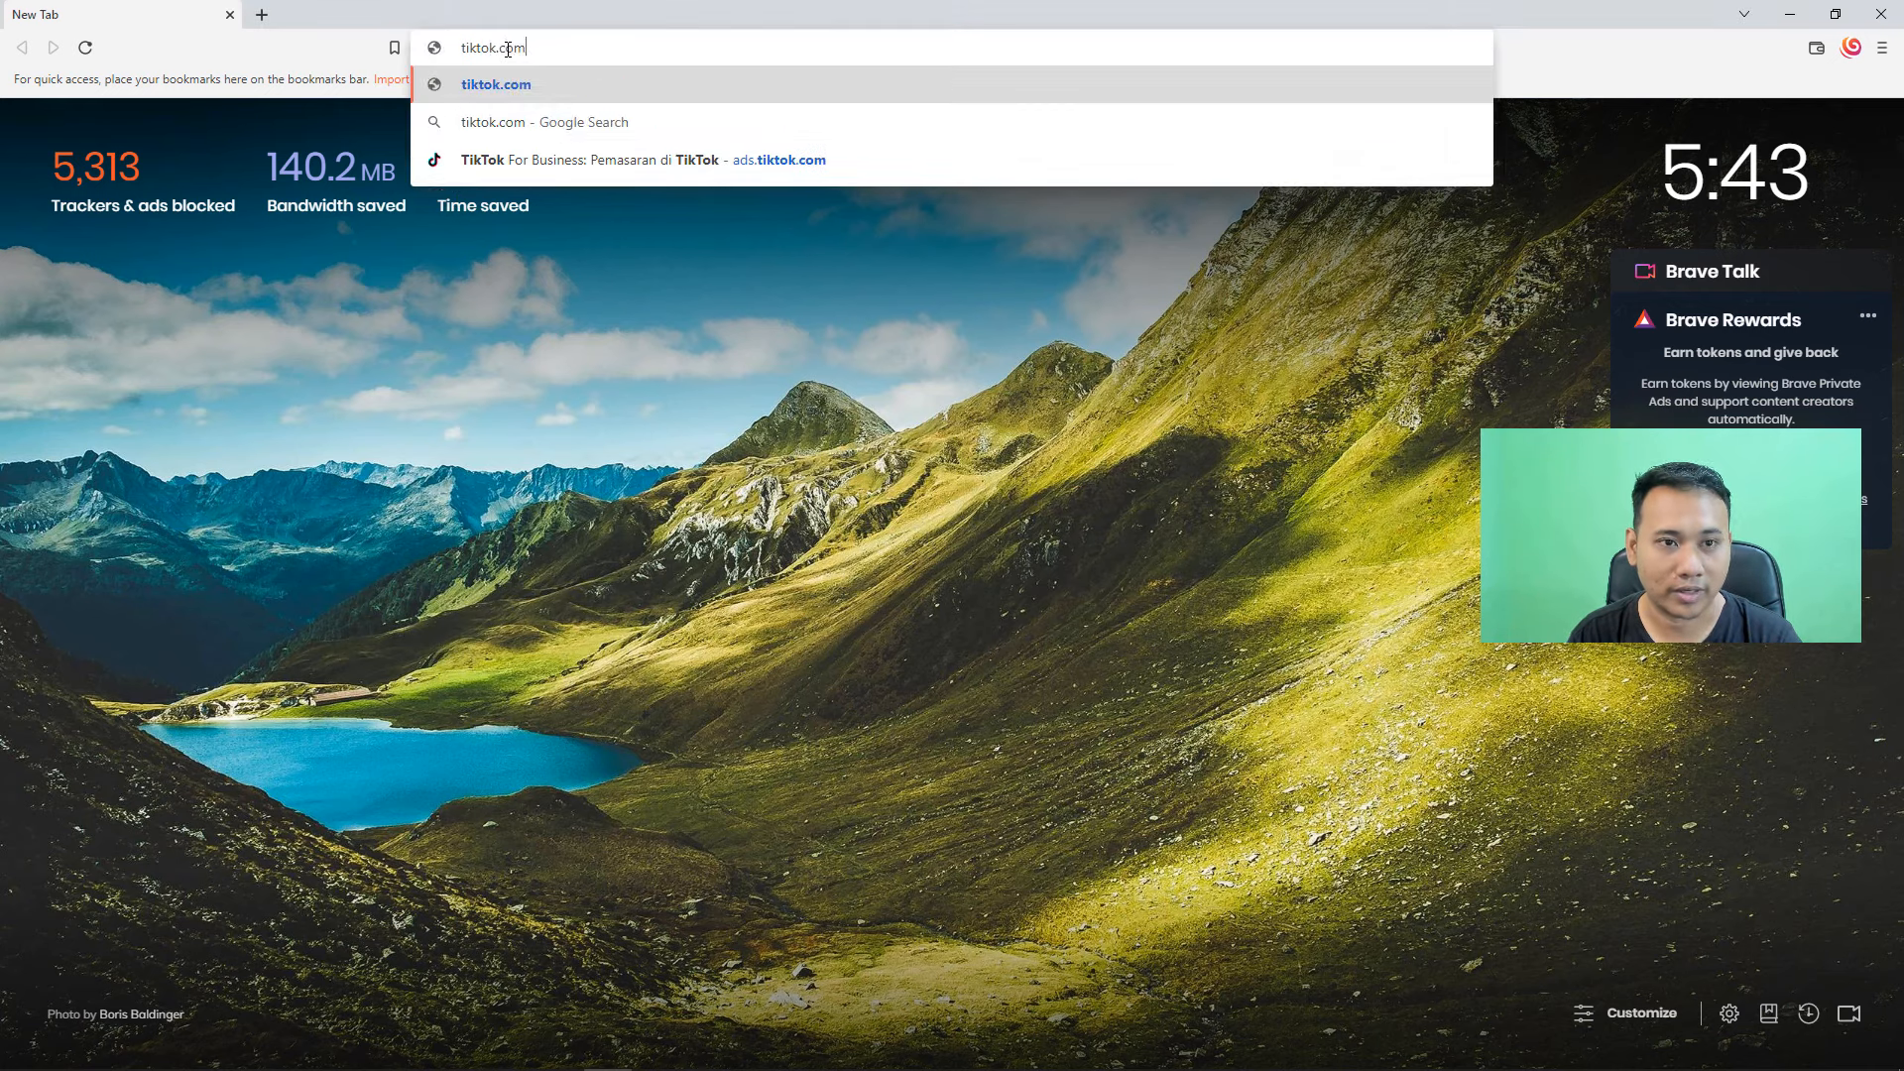
{"action": "key", "text": "Return"}
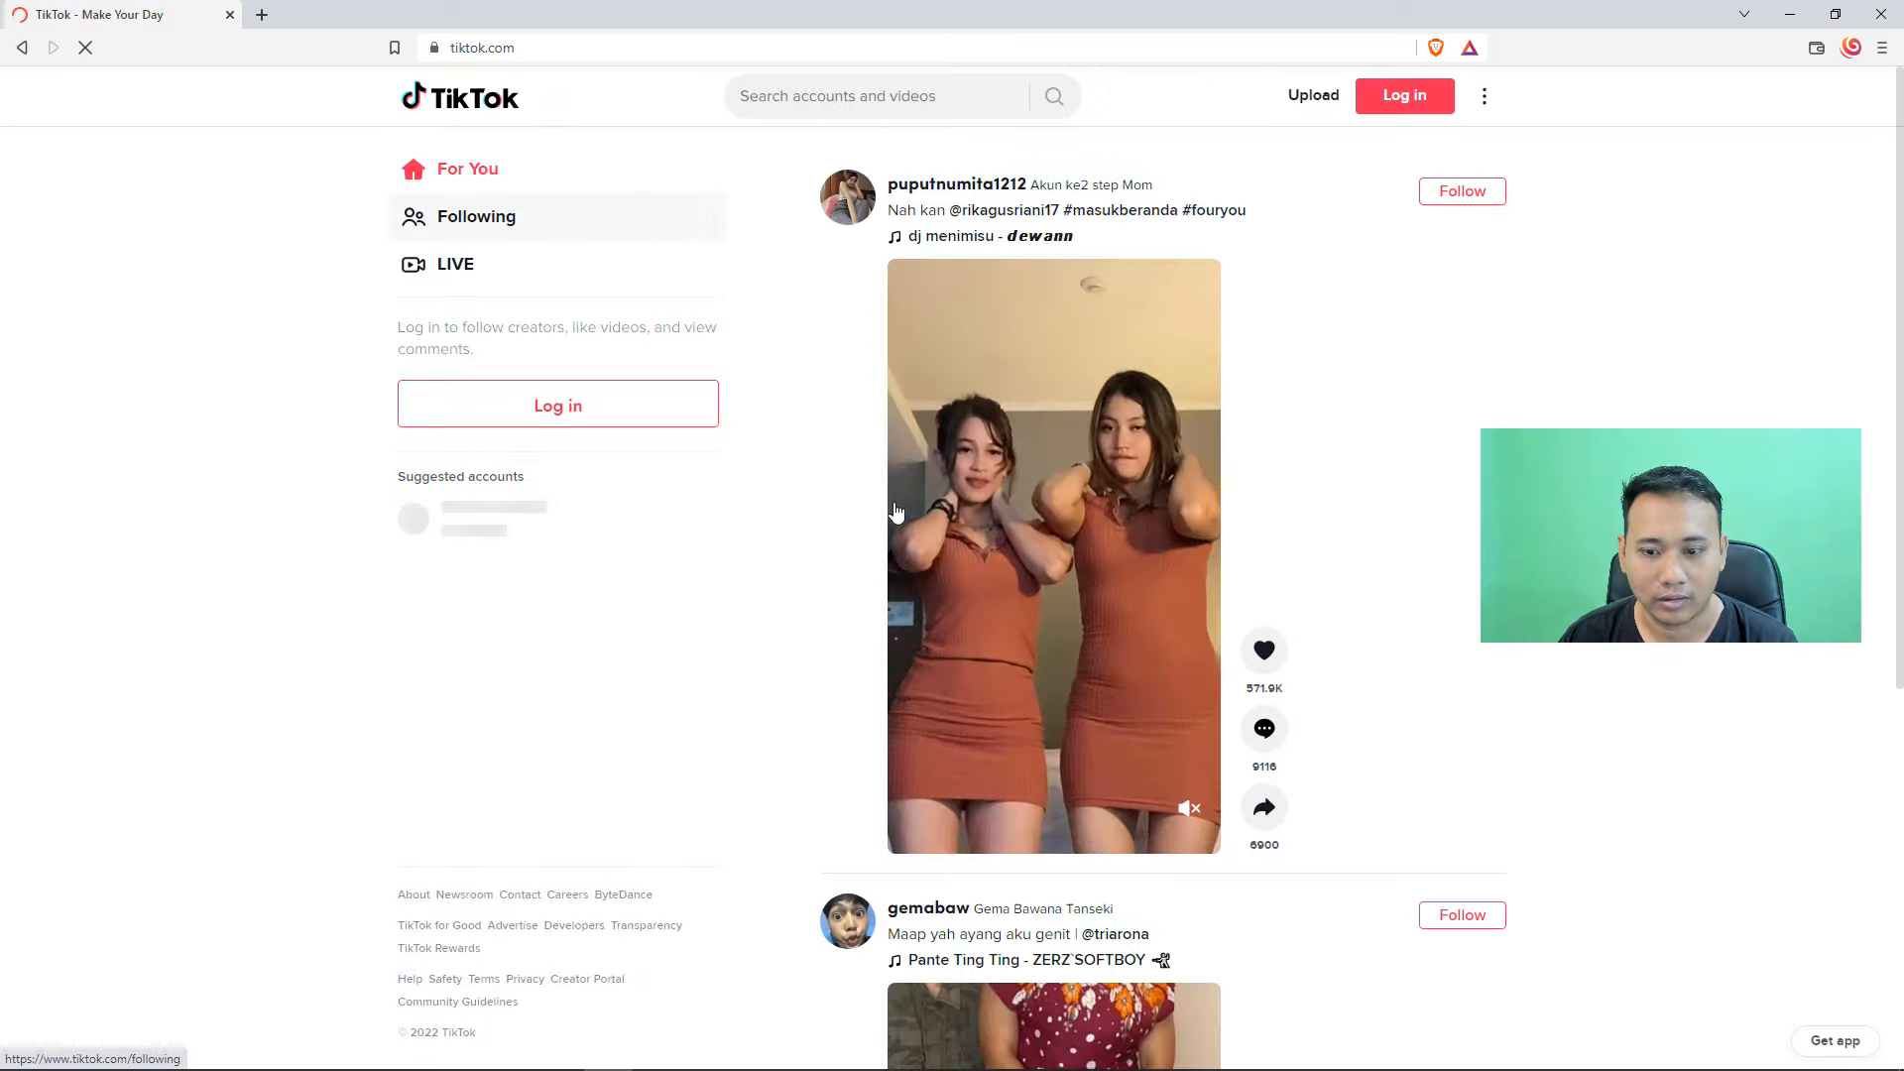
{"action": "left_click", "coordinate": [1189, 808]}
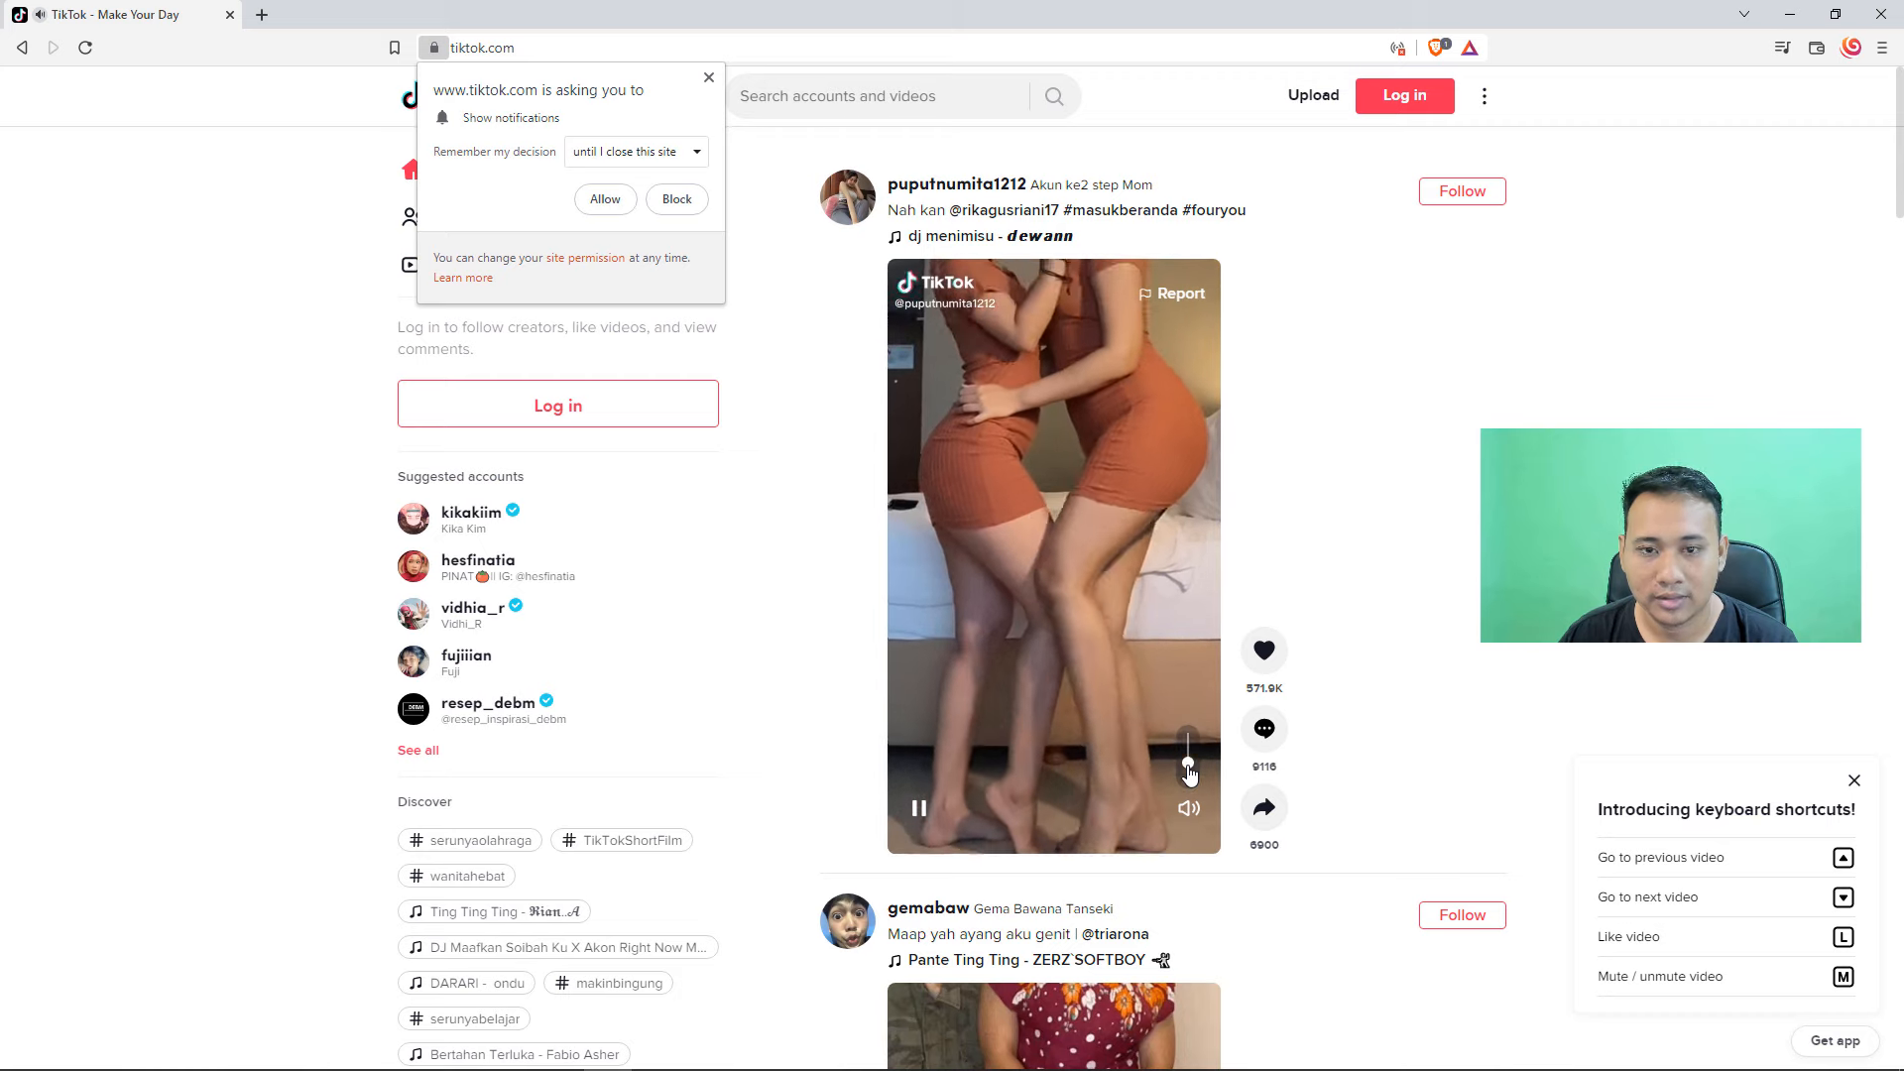
Dismiss the notification request and keyboard-shortcuts popup, then scroll through the For You feed
{"action": "left_click", "coordinate": [711, 82]}
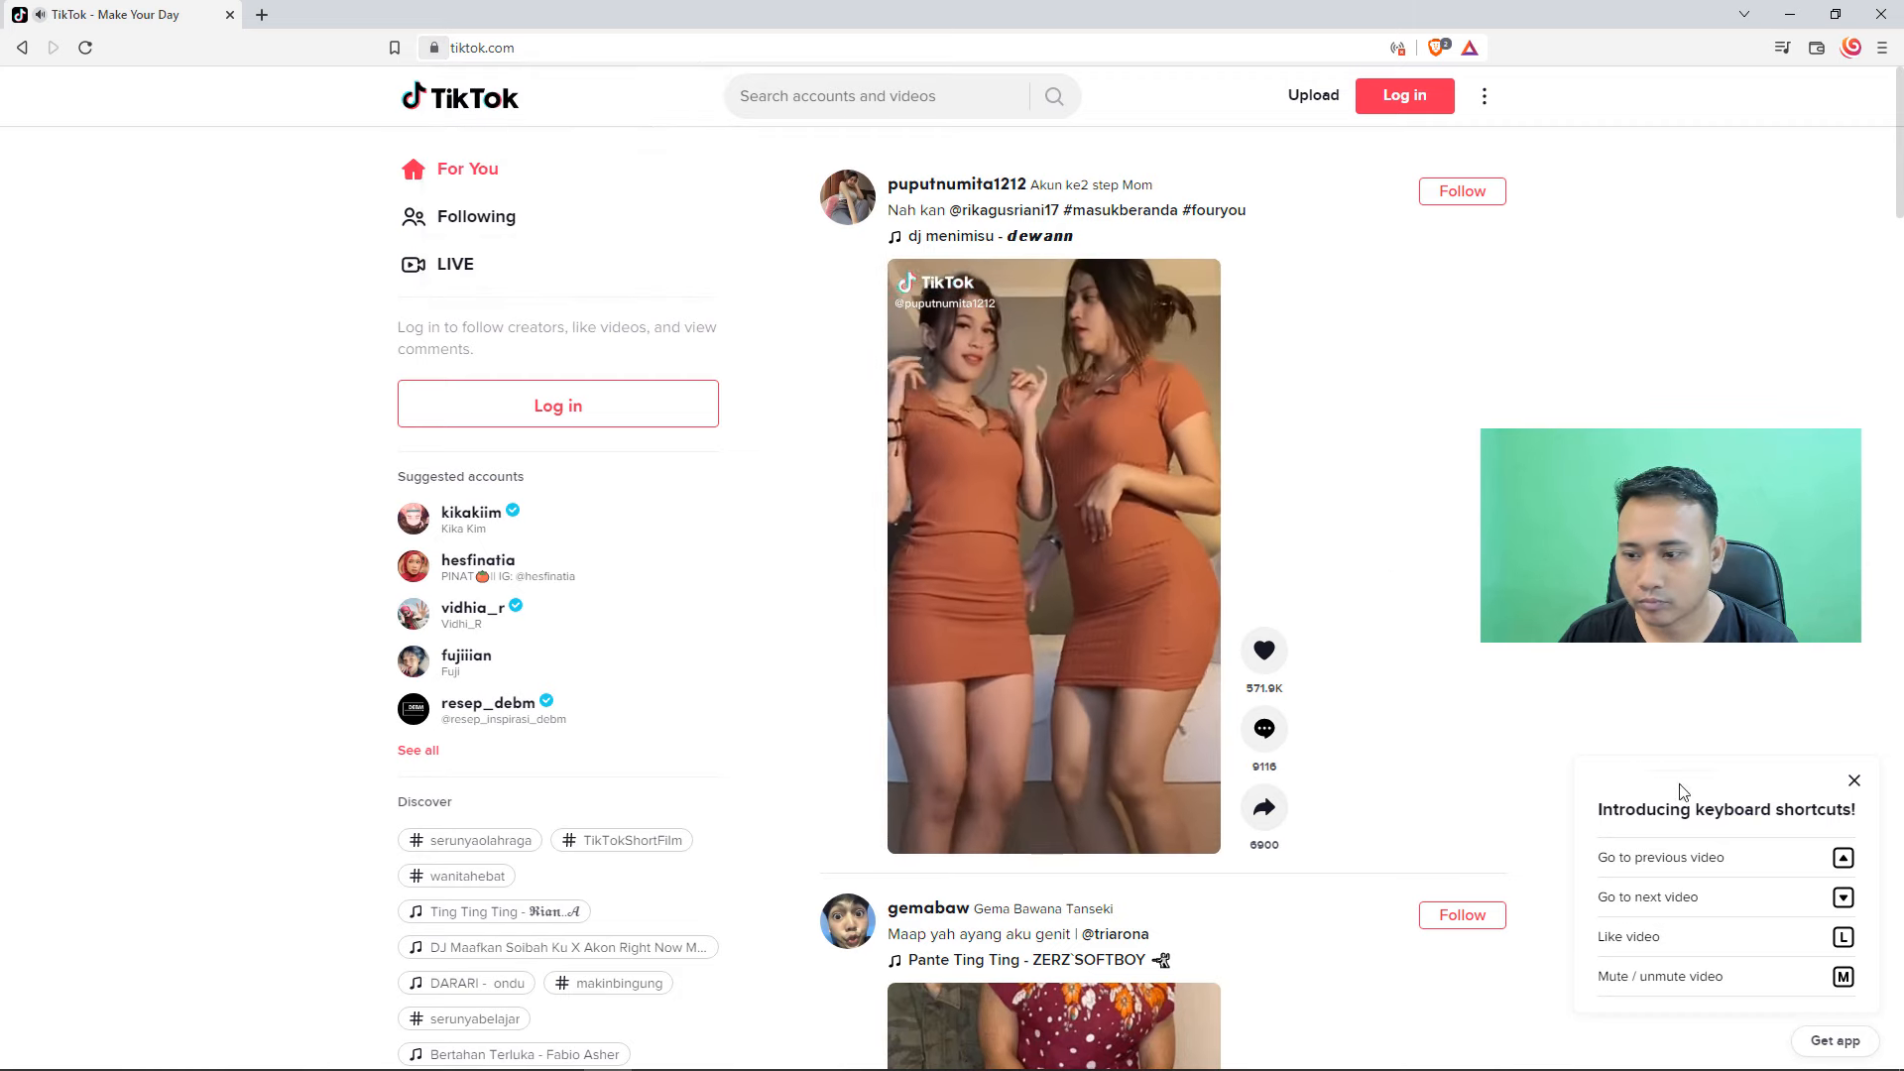
{"action": "left_click", "coordinate": [1853, 781]}
{"action": "scroll", "coordinate": [1054, 595], "scroll_direction": "down", "scroll_amount": 9}
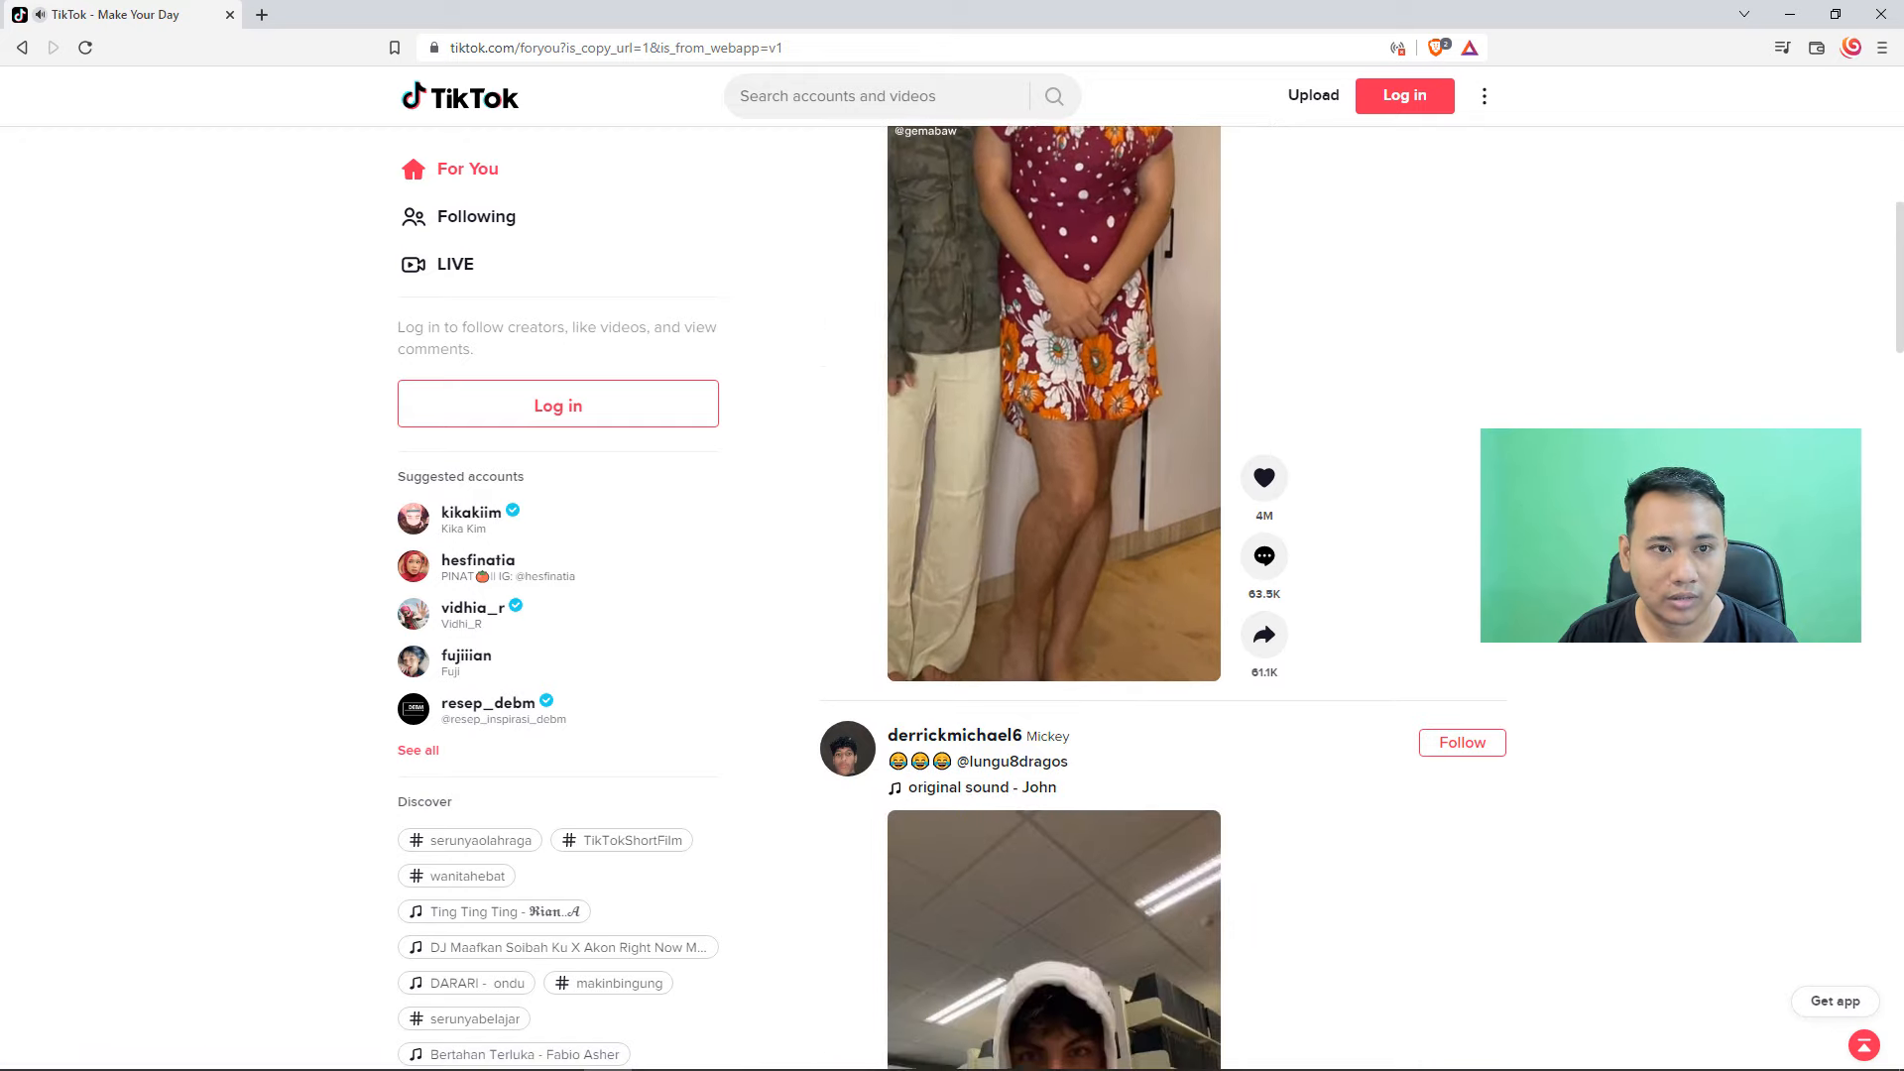
{"action": "scroll", "coordinate": [1054, 595], "scroll_direction": "down", "scroll_amount": 8}
{"action": "scroll", "coordinate": [1233, 693], "scroll_direction": "up", "scroll_amount": 1}
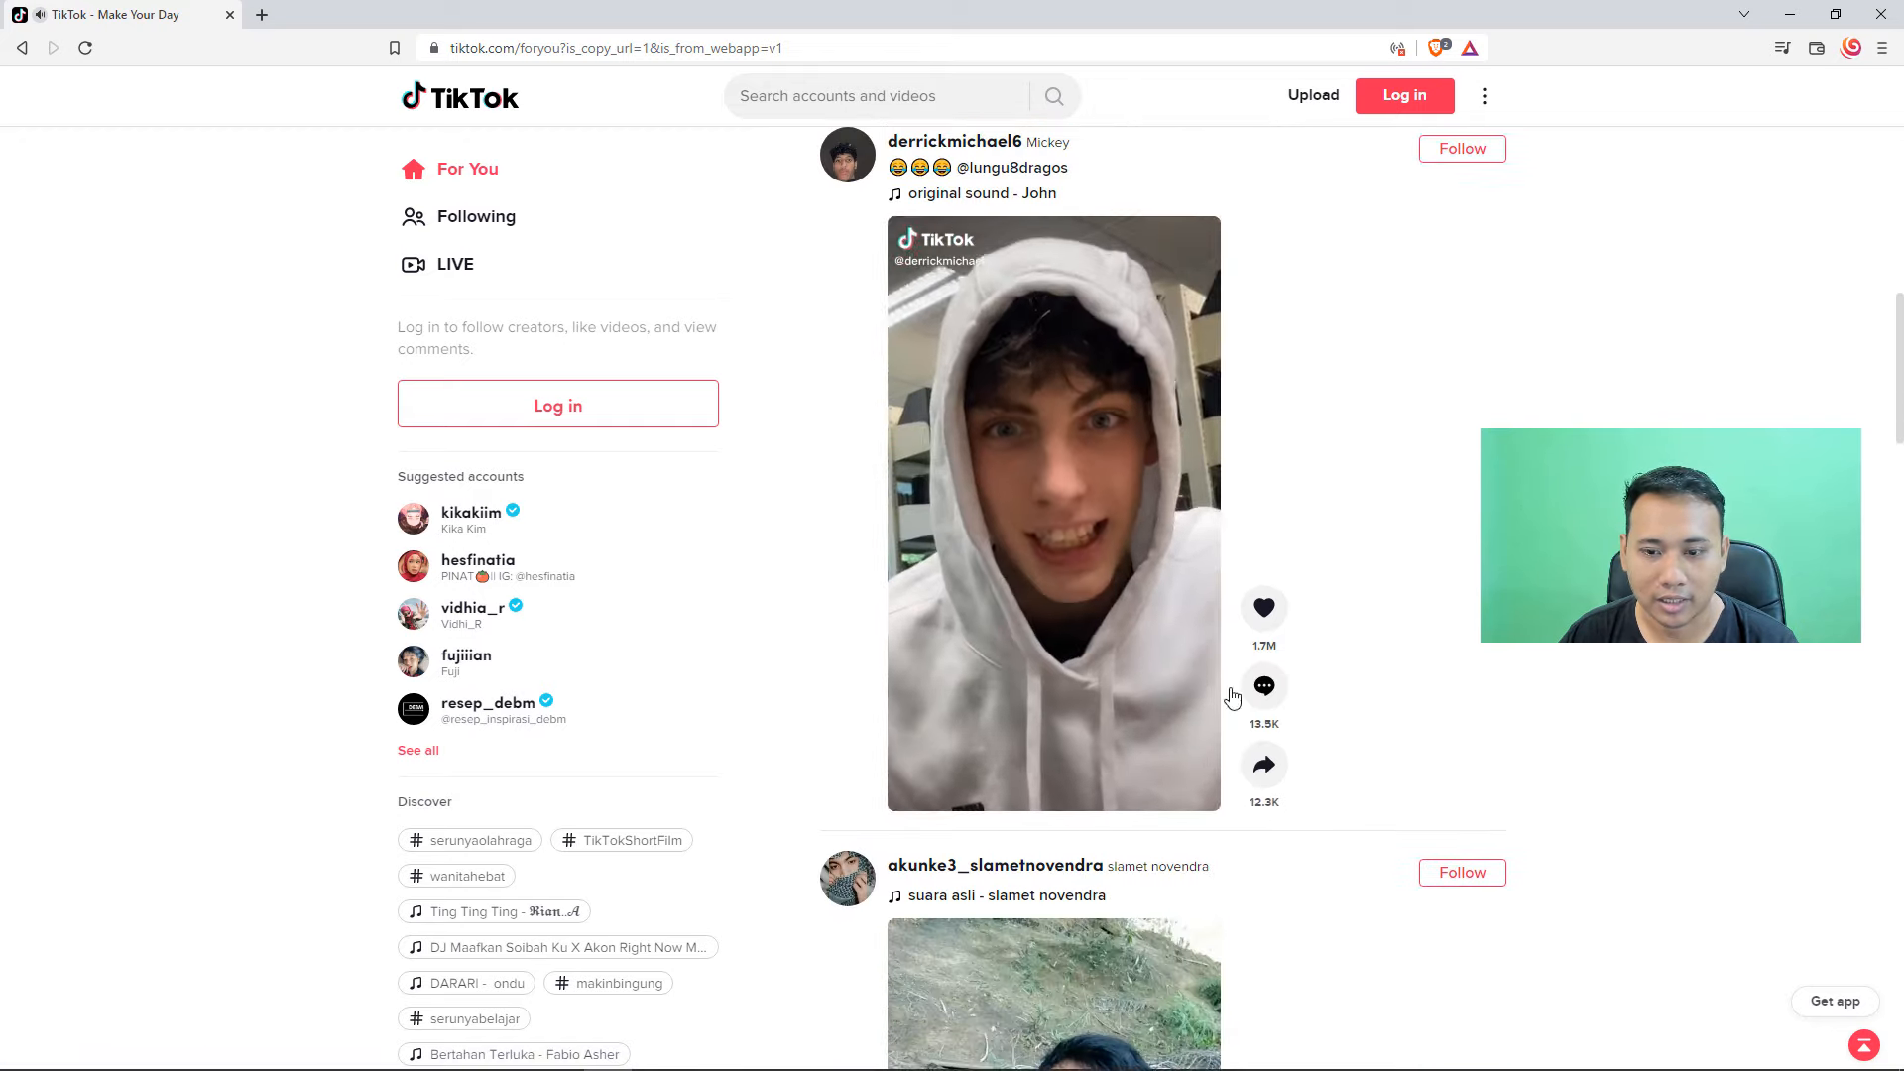
Mute the video and bring up the Log in to TikTok window
{"action": "left_click", "coordinate": [1193, 778]}
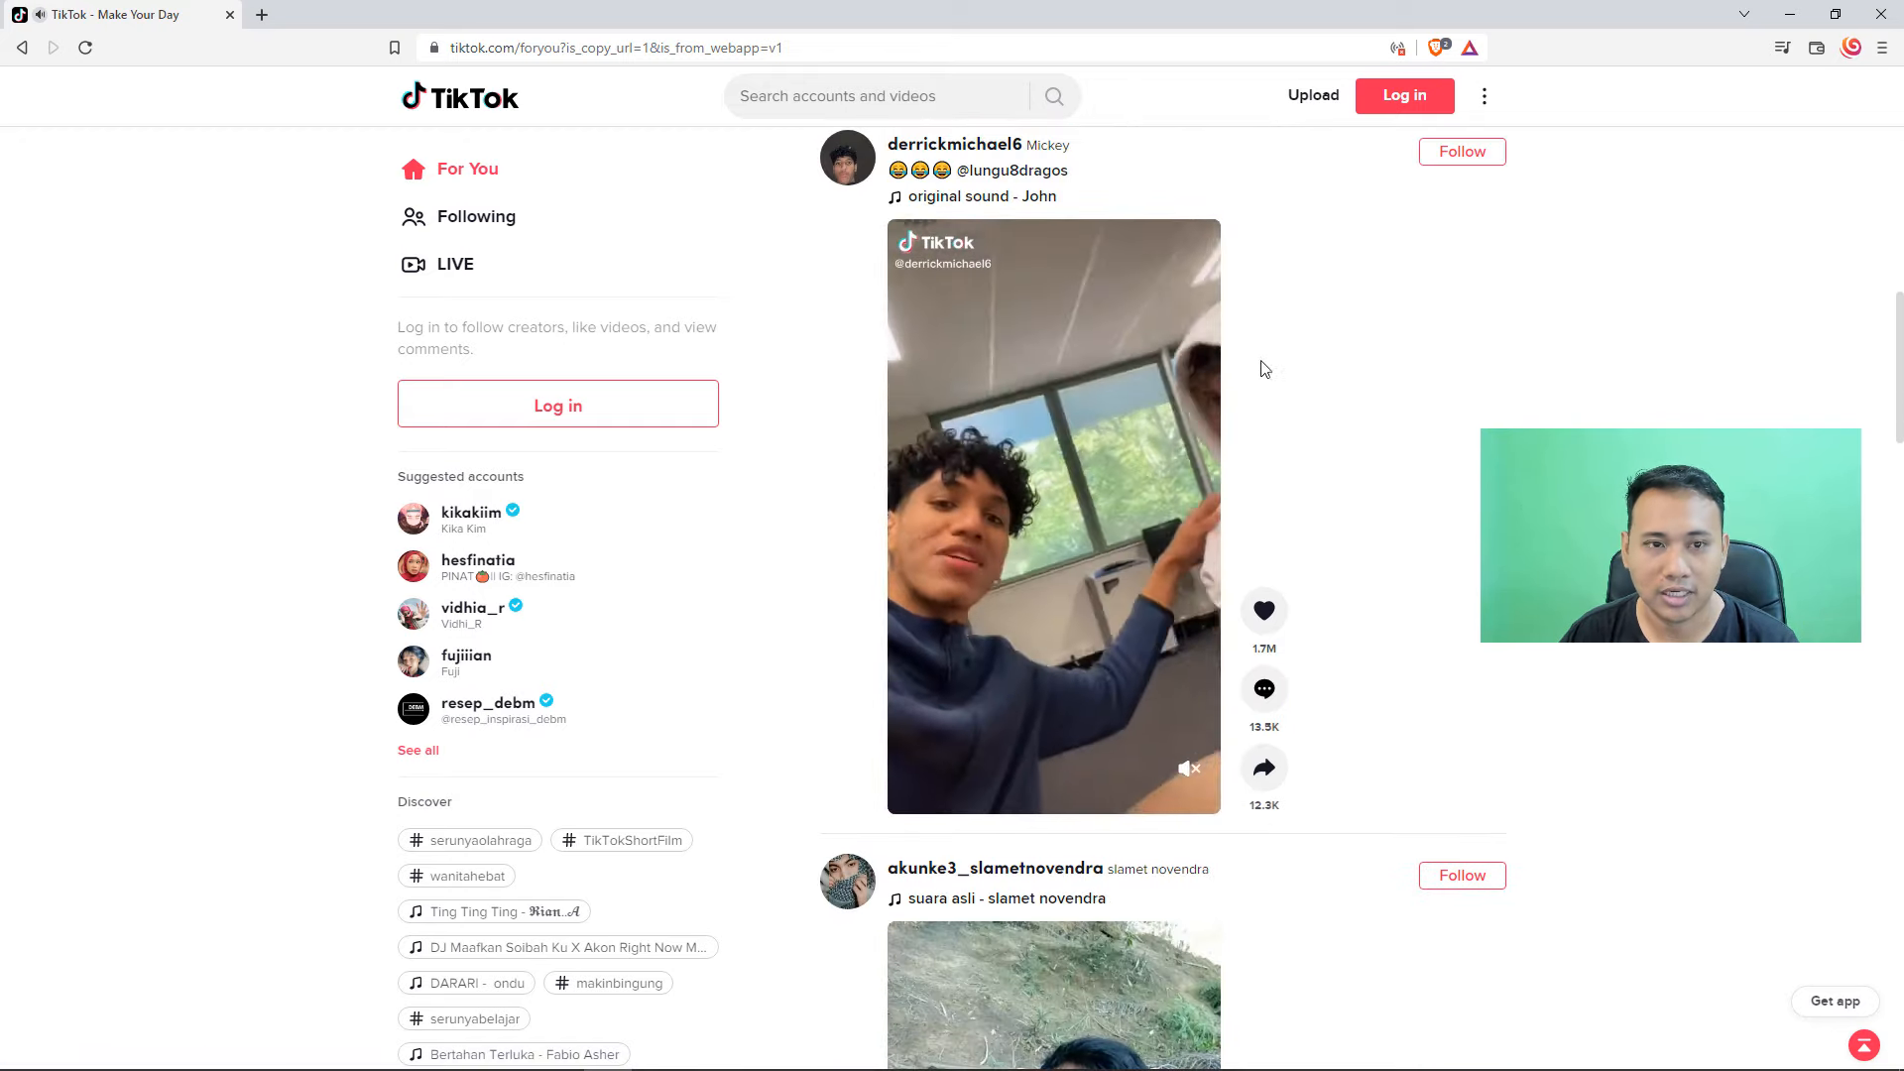
{"action": "scroll", "coordinate": [1296, 459], "scroll_direction": "up", "scroll_amount": 15}
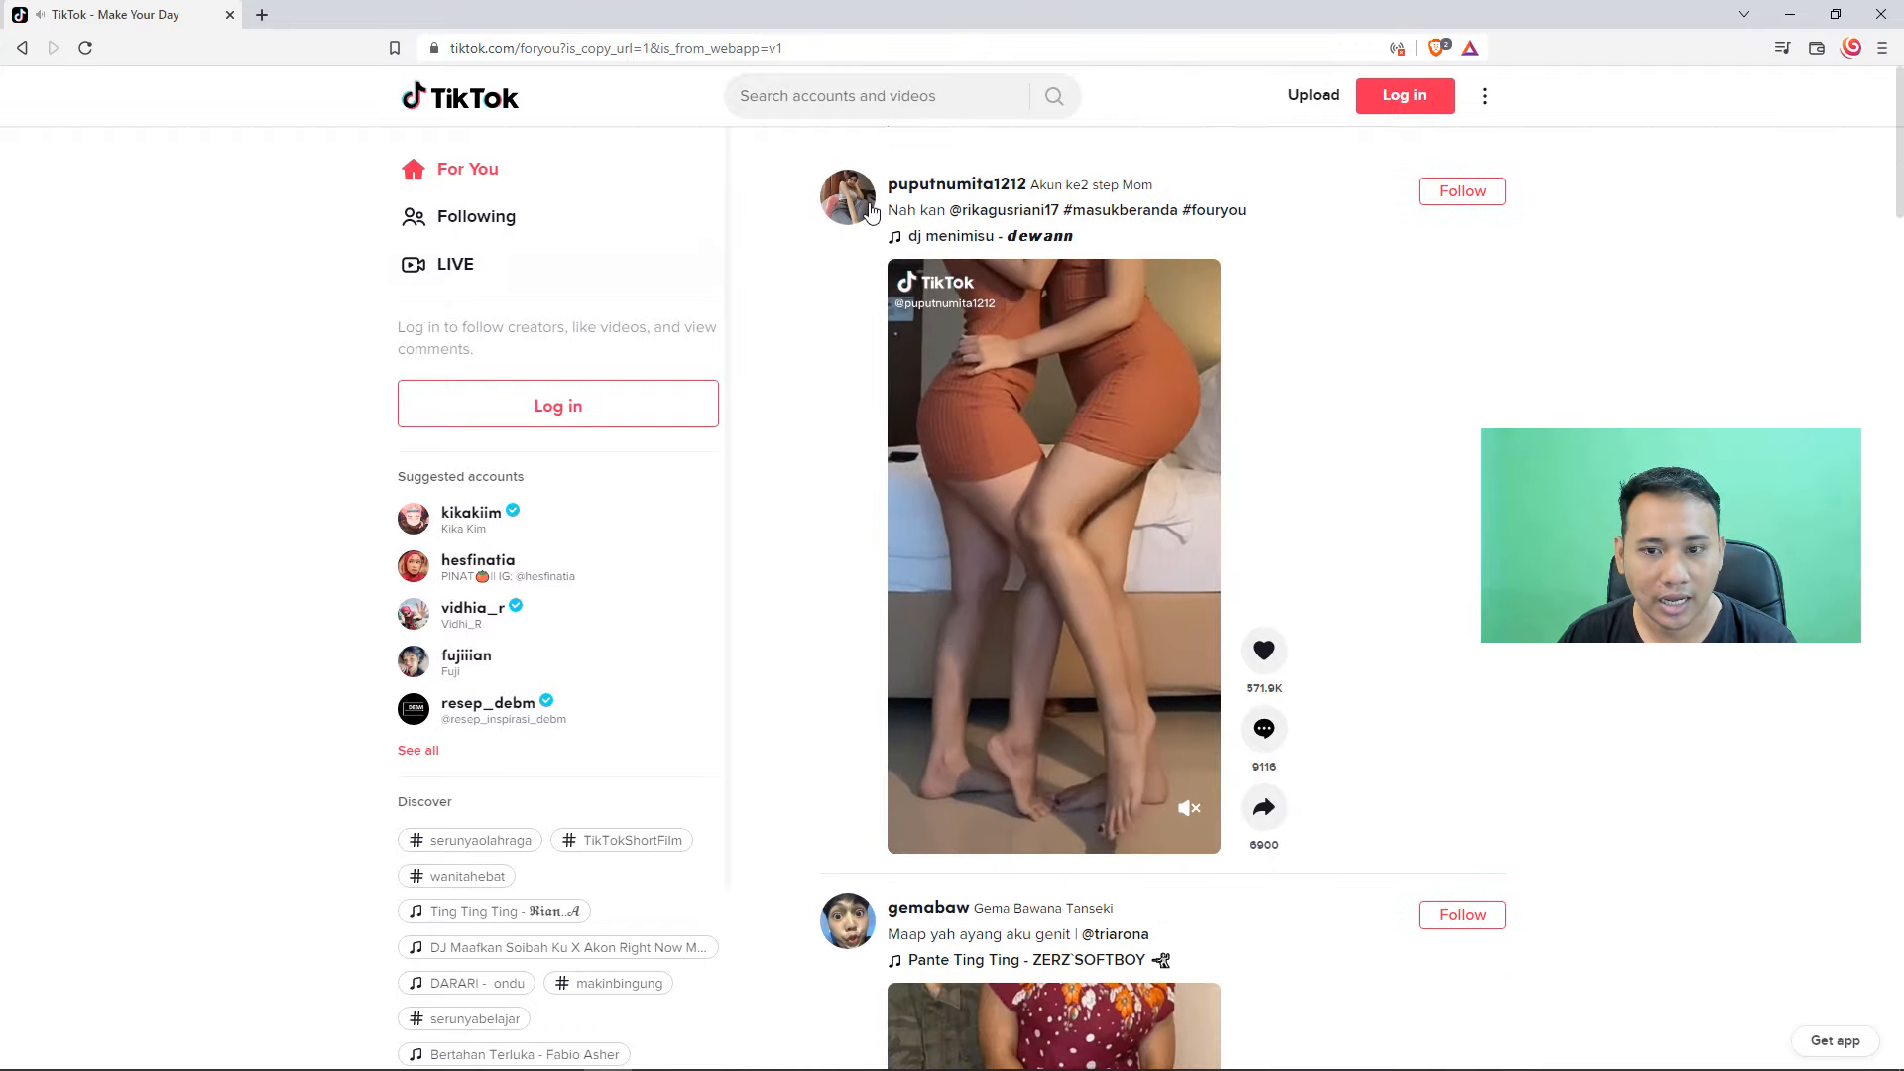
{"action": "left_click", "coordinate": [1413, 99]}
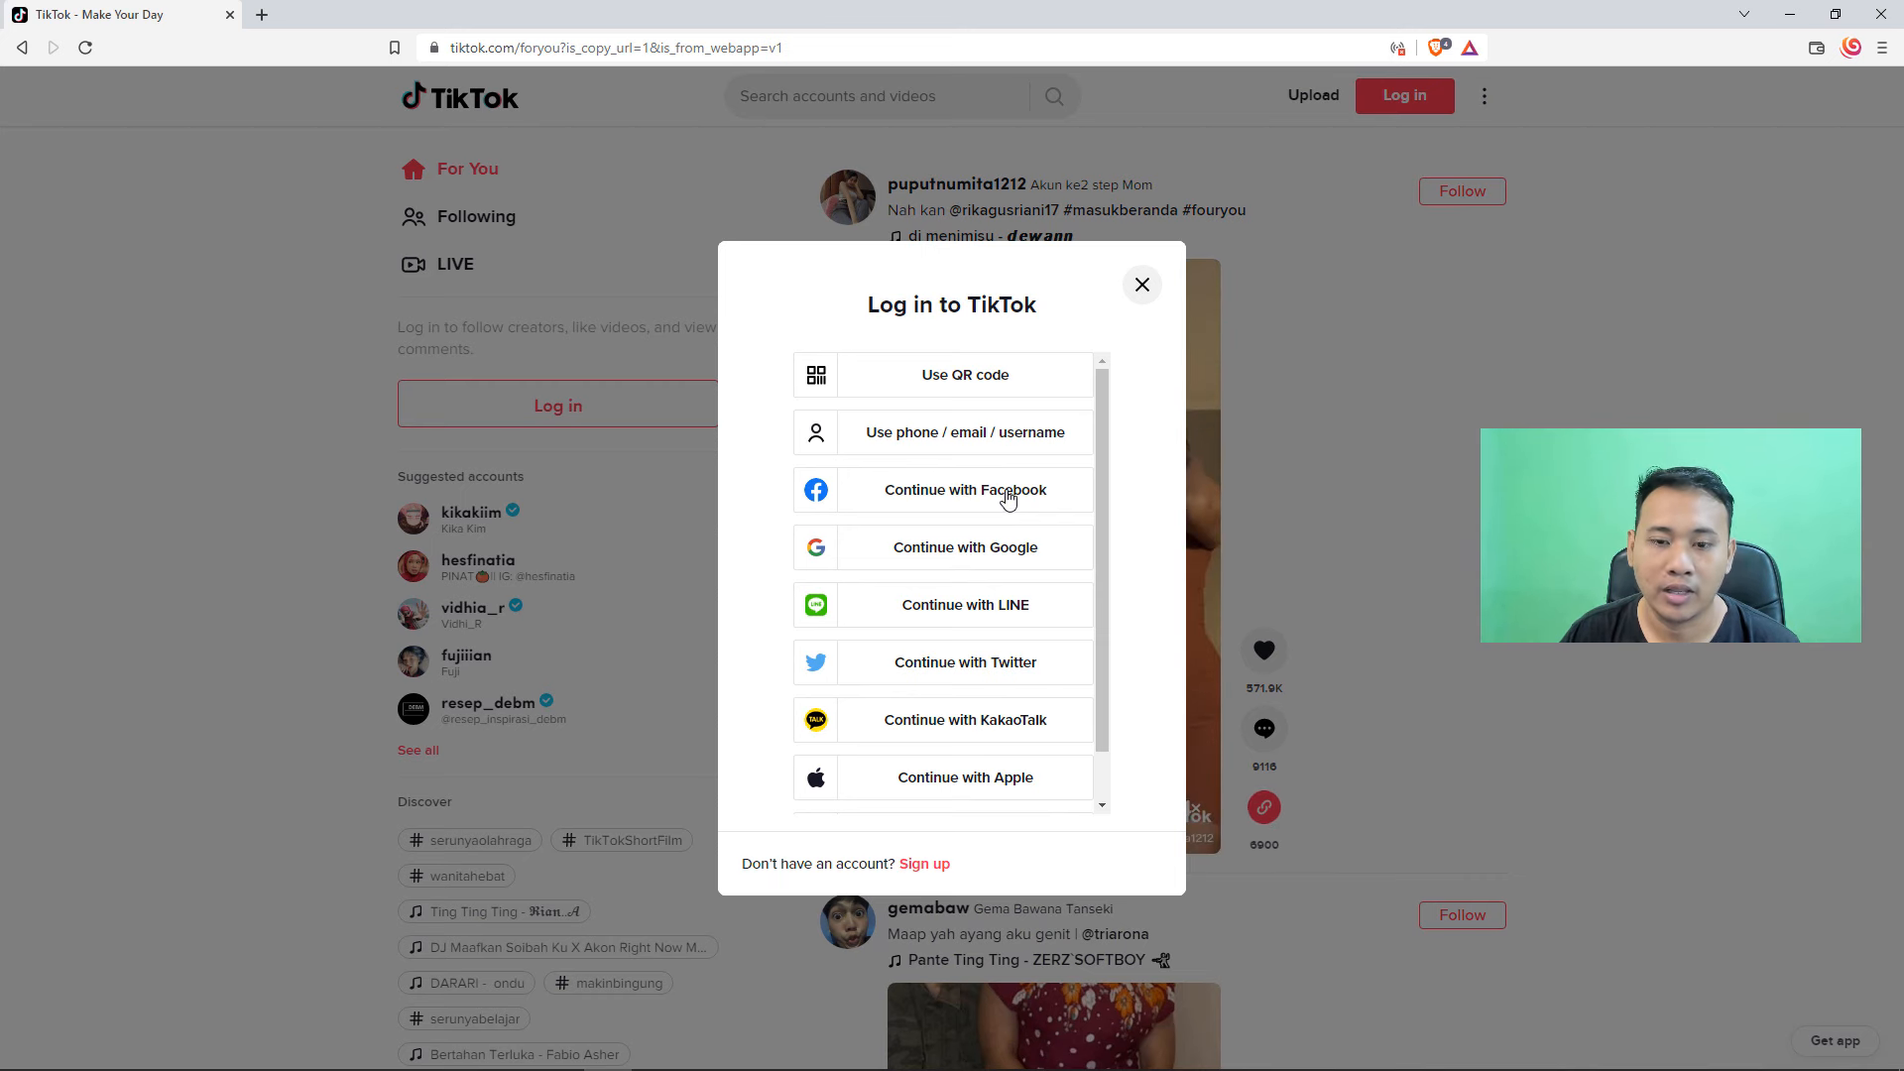
Scroll through the sign-in options listed in the login window
{"action": "scroll", "coordinate": [1022, 614], "scroll_direction": "down", "scroll_amount": 1}
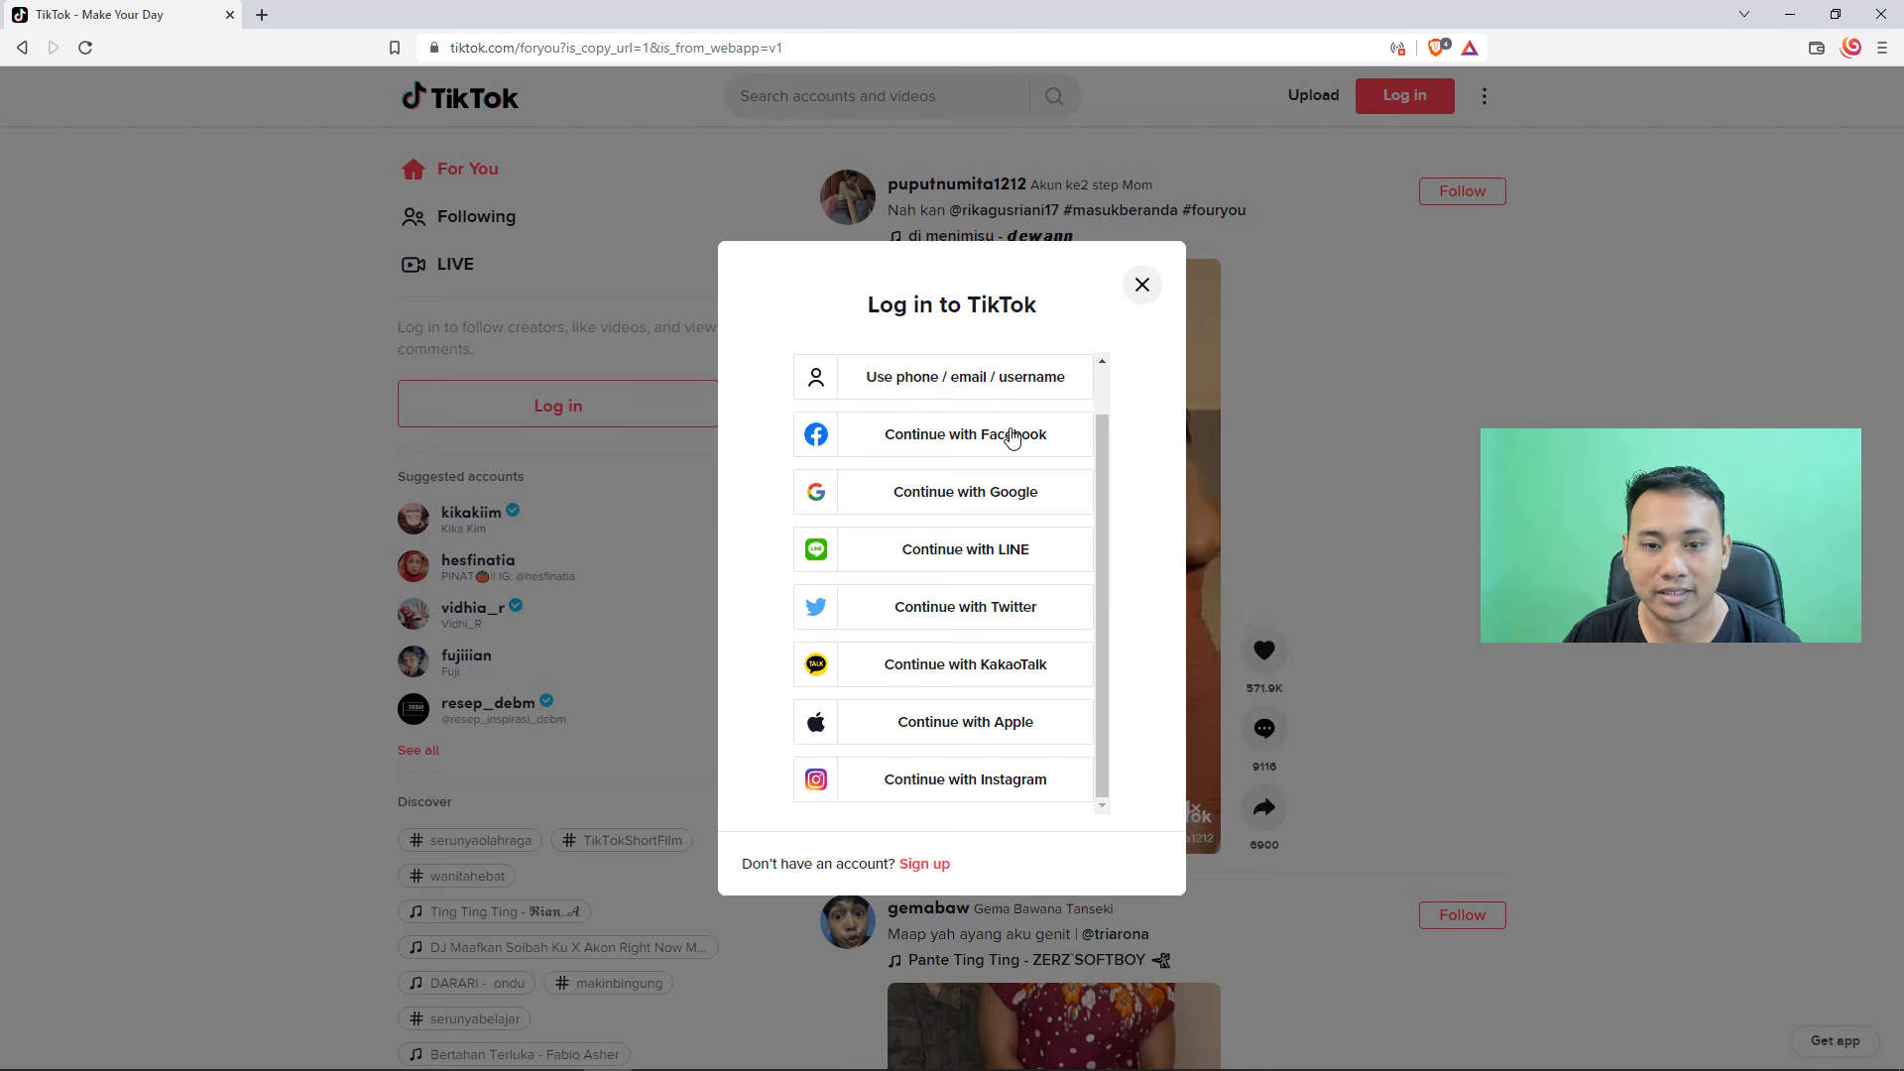
{"action": "scroll", "coordinate": [1016, 461], "scroll_direction": "up", "scroll_amount": 1}
{"action": "scroll", "coordinate": [1026, 568], "scroll_direction": "down", "scroll_amount": 1}
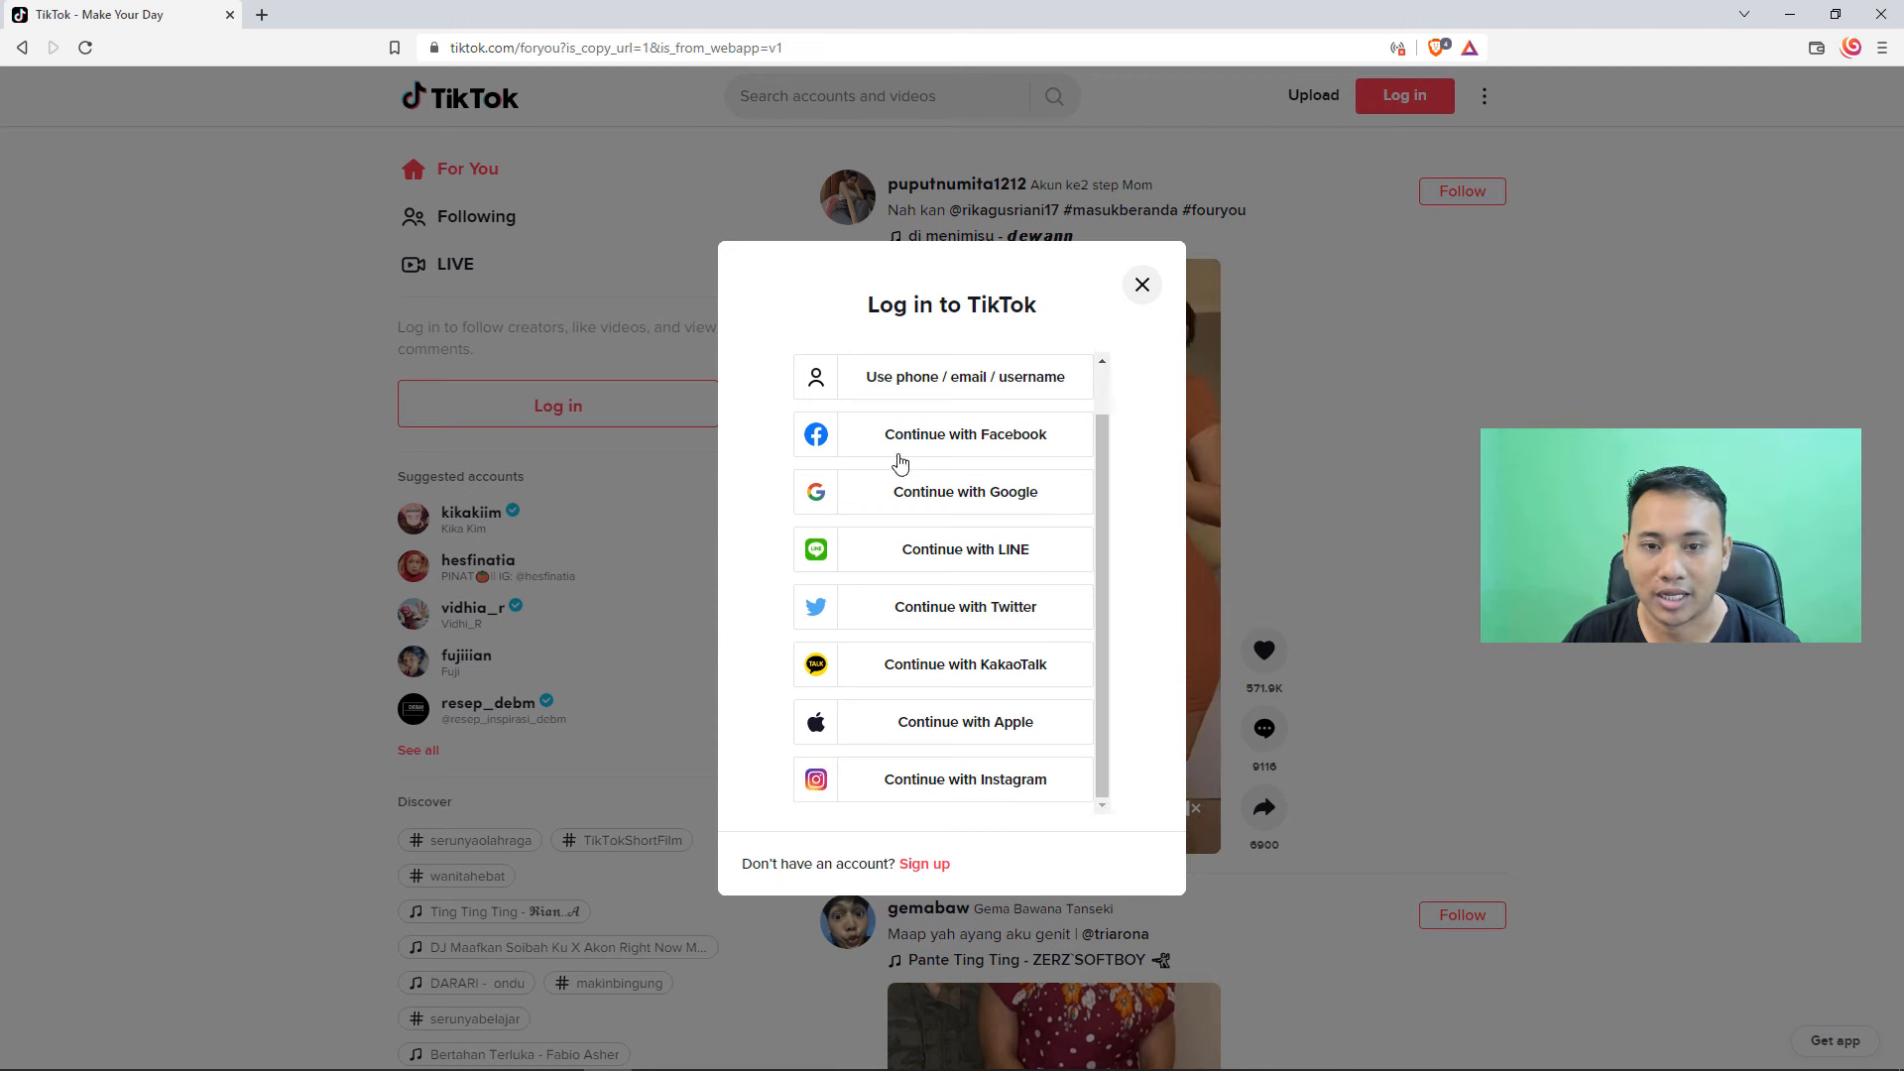
{"action": "scroll", "coordinate": [932, 607], "scroll_direction": "up", "scroll_amount": 1}
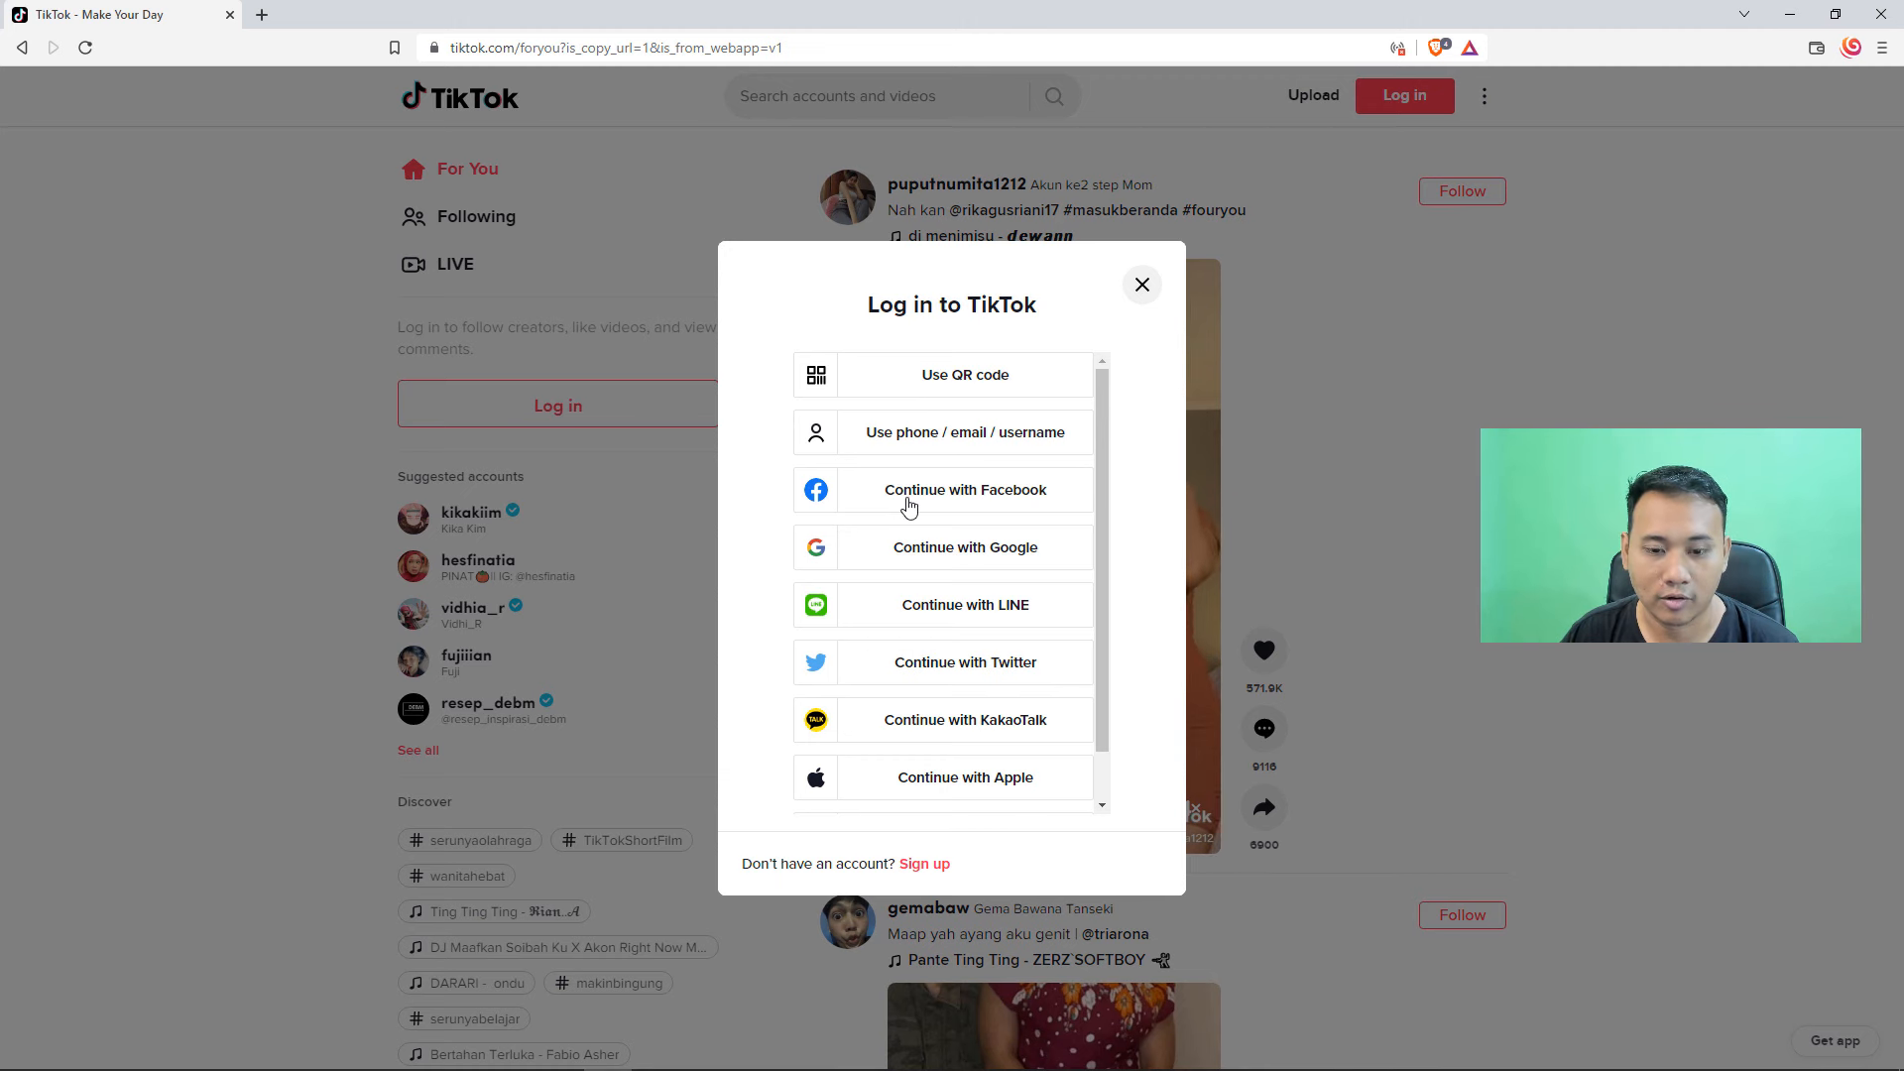
Switch to Sign up and open the phone-or-email form at its Phone number field
{"action": "left_click", "coordinate": [942, 869]}
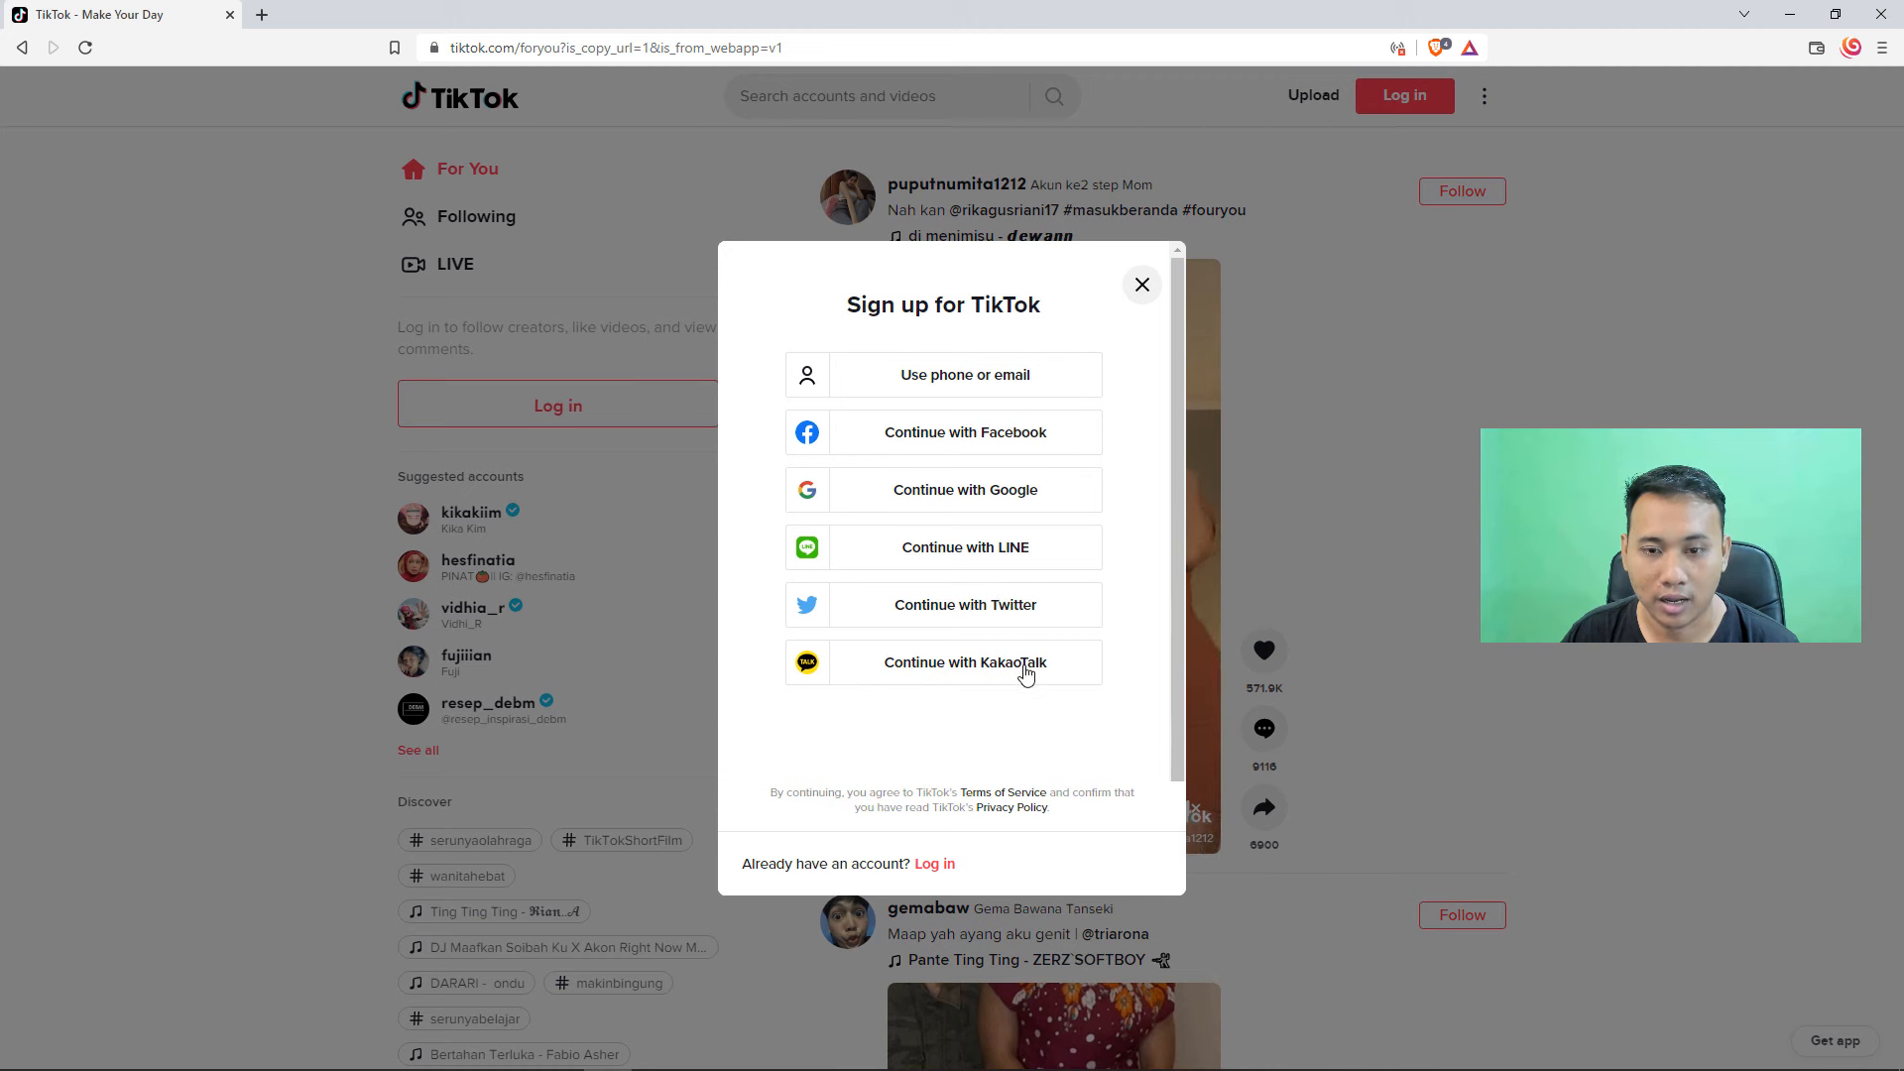
{"action": "left_click", "coordinate": [968, 382]}
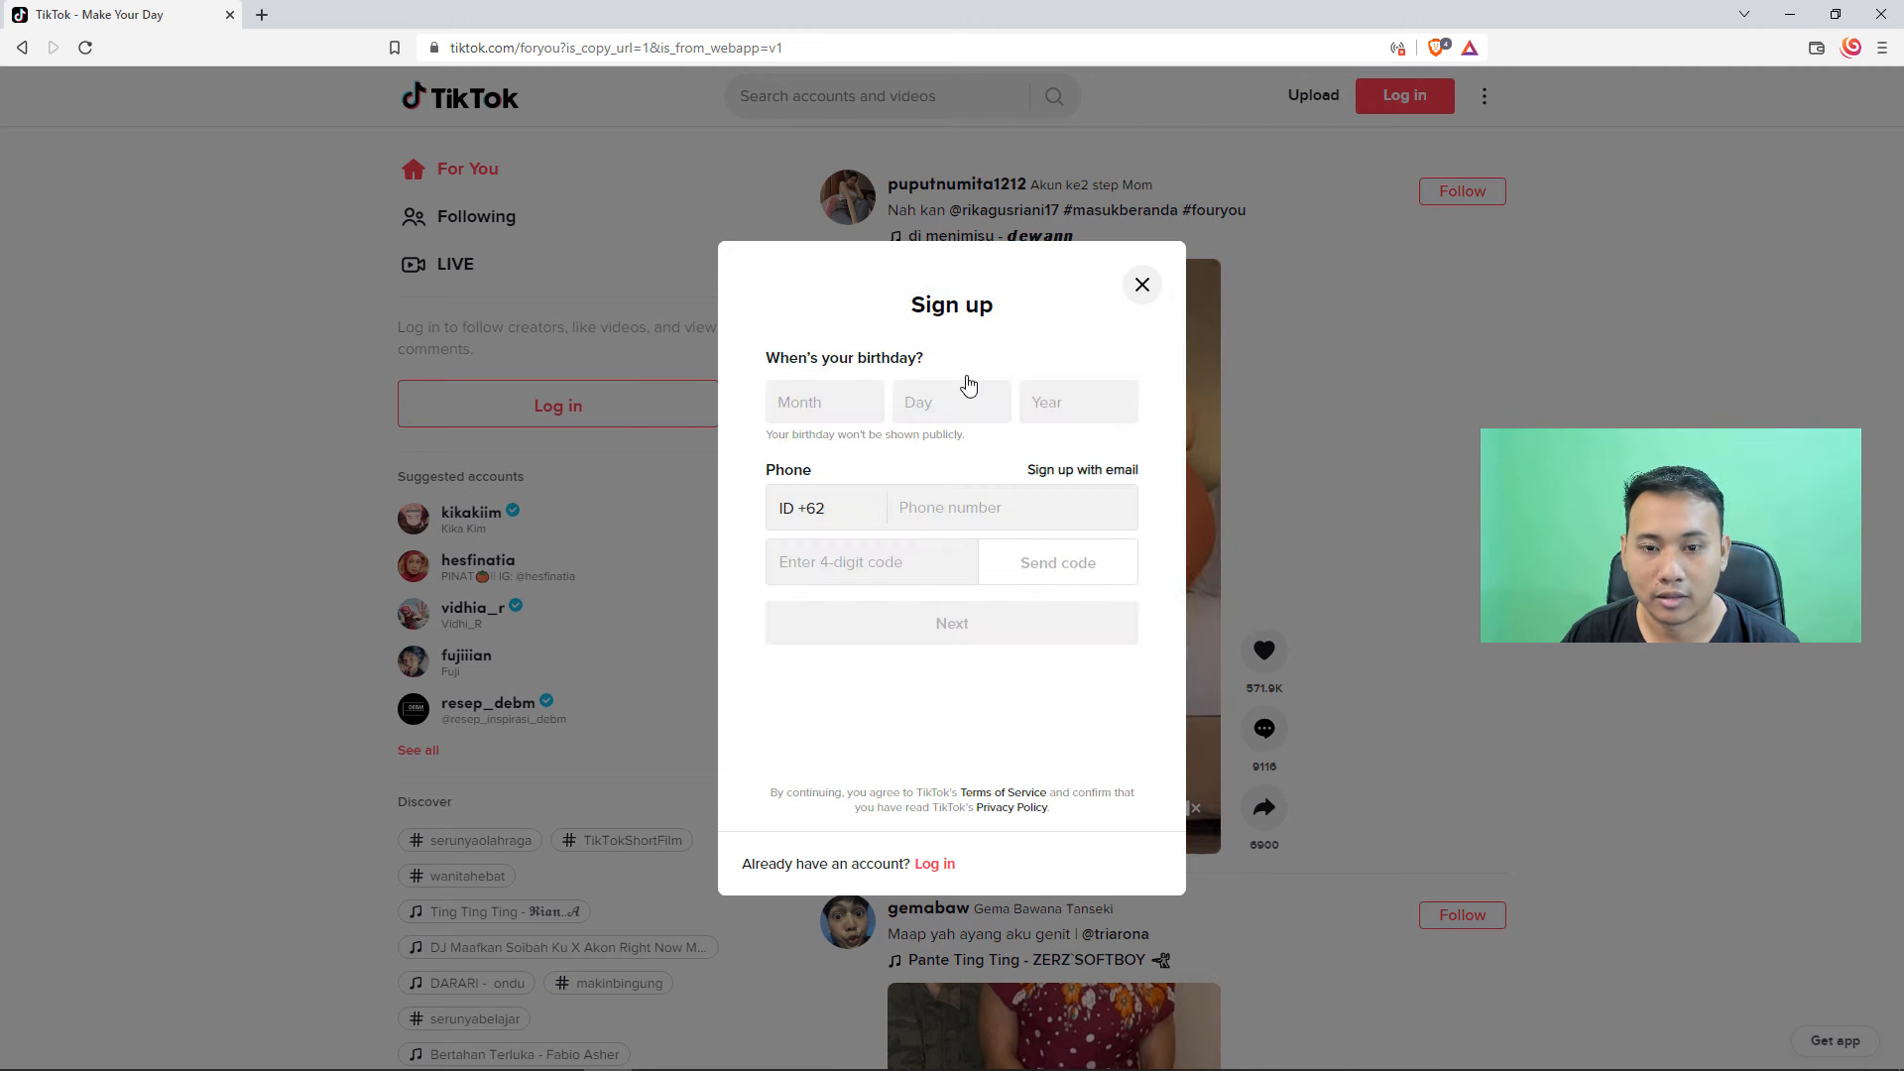
{"action": "left_click", "coordinate": [744, 285]}
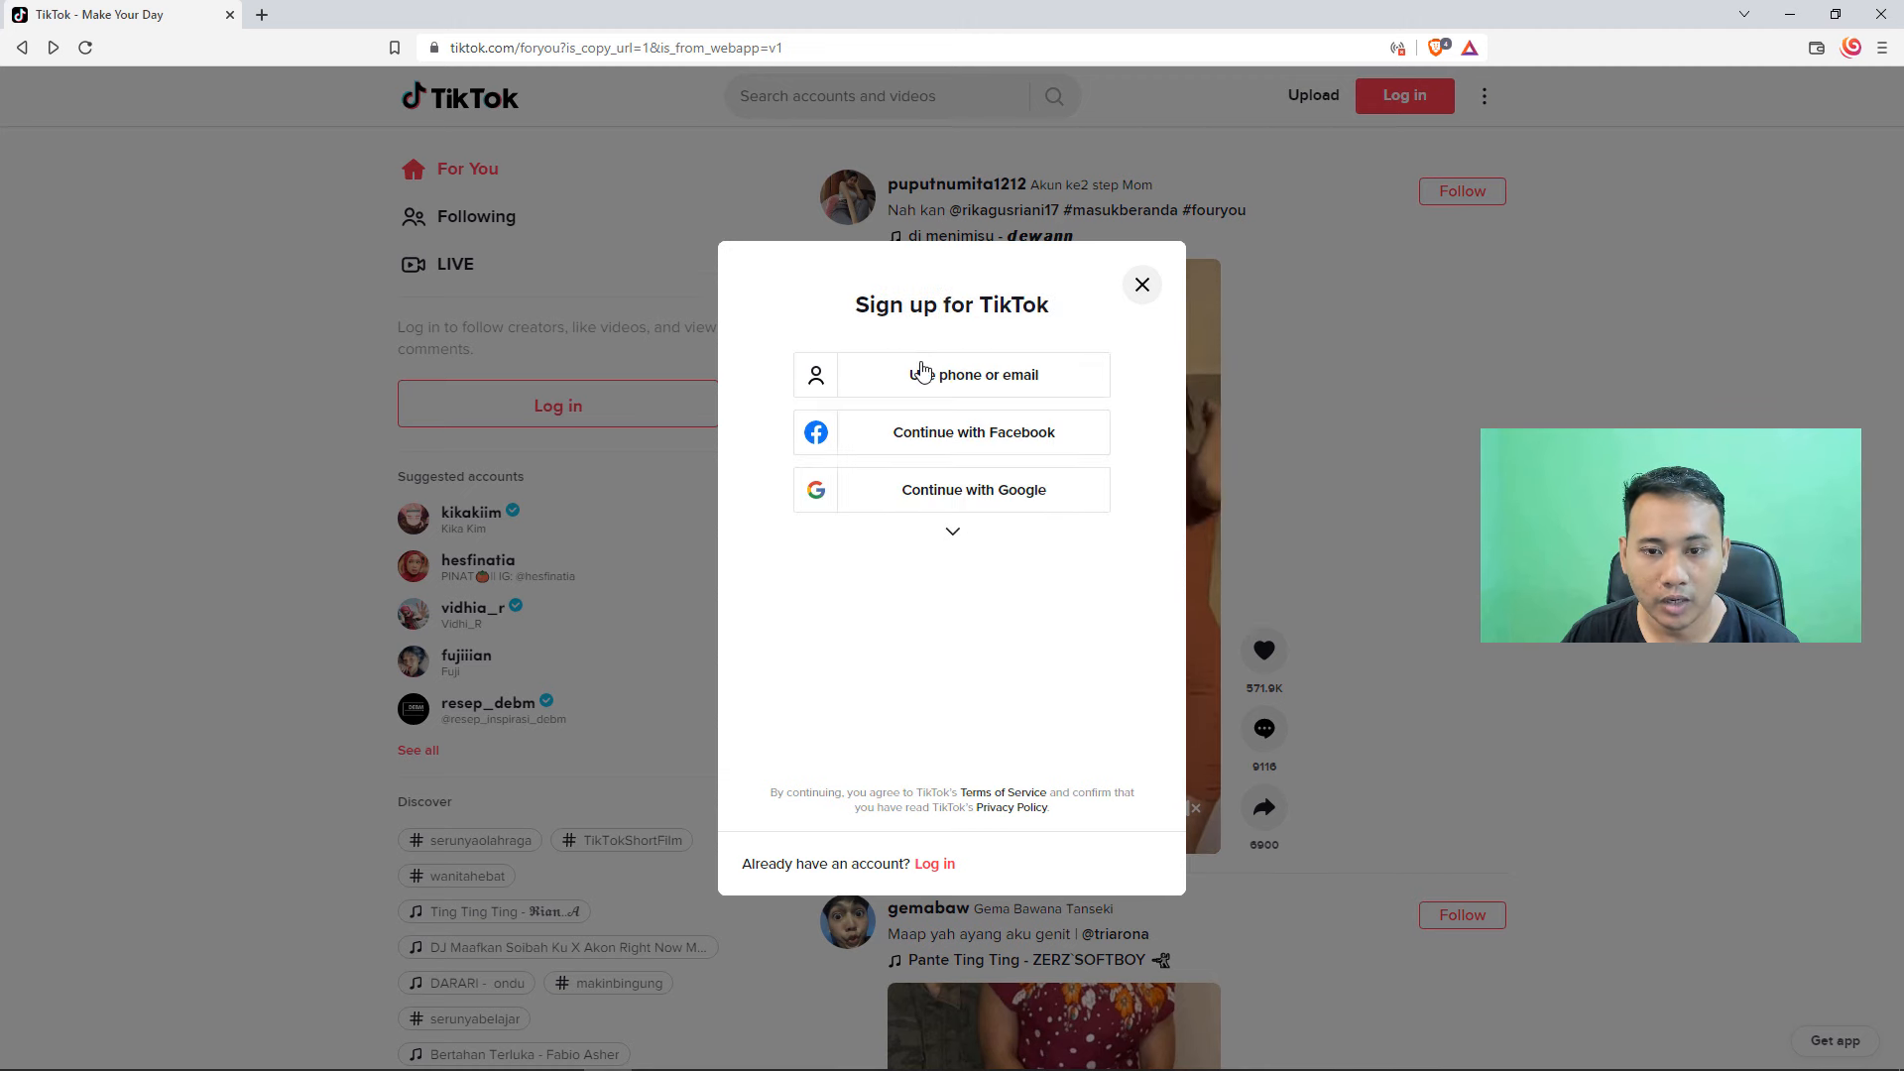
{"action": "left_click", "coordinate": [863, 379]}
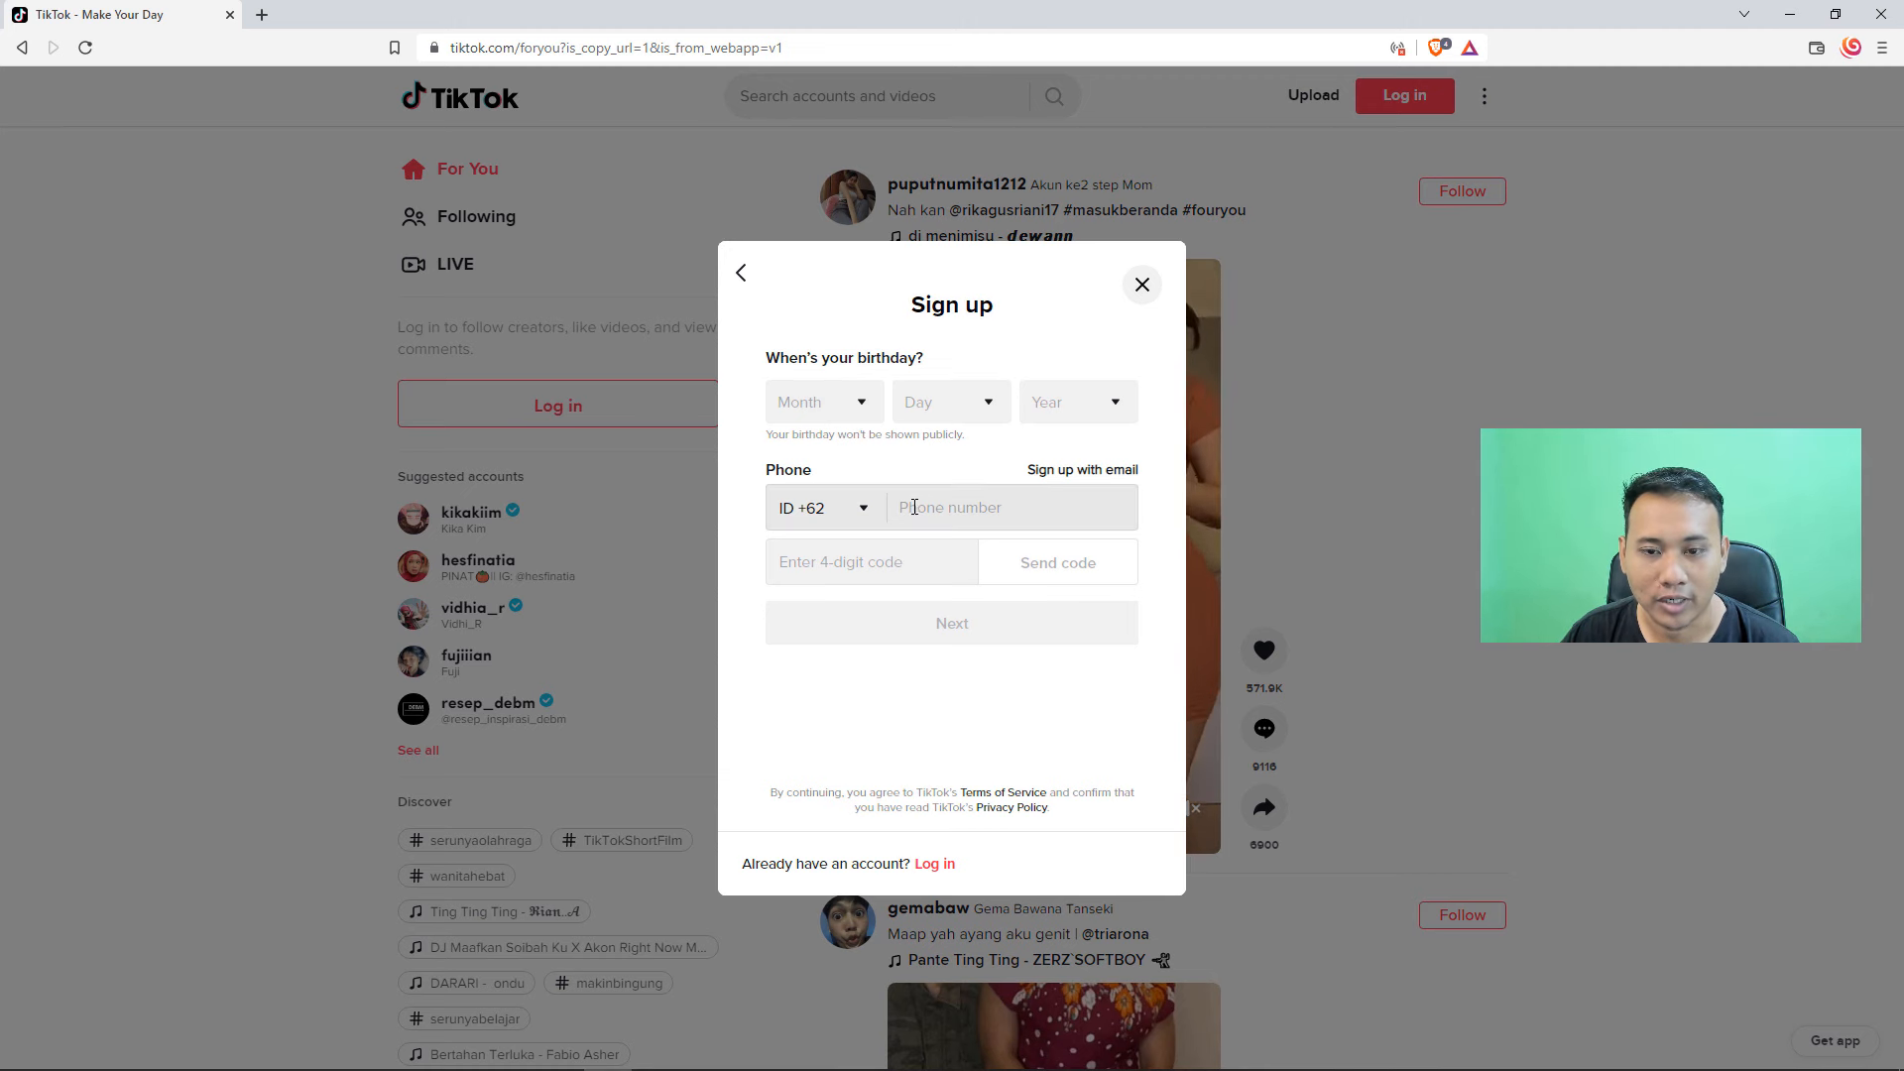
{"action": "left_click", "coordinate": [975, 507]}
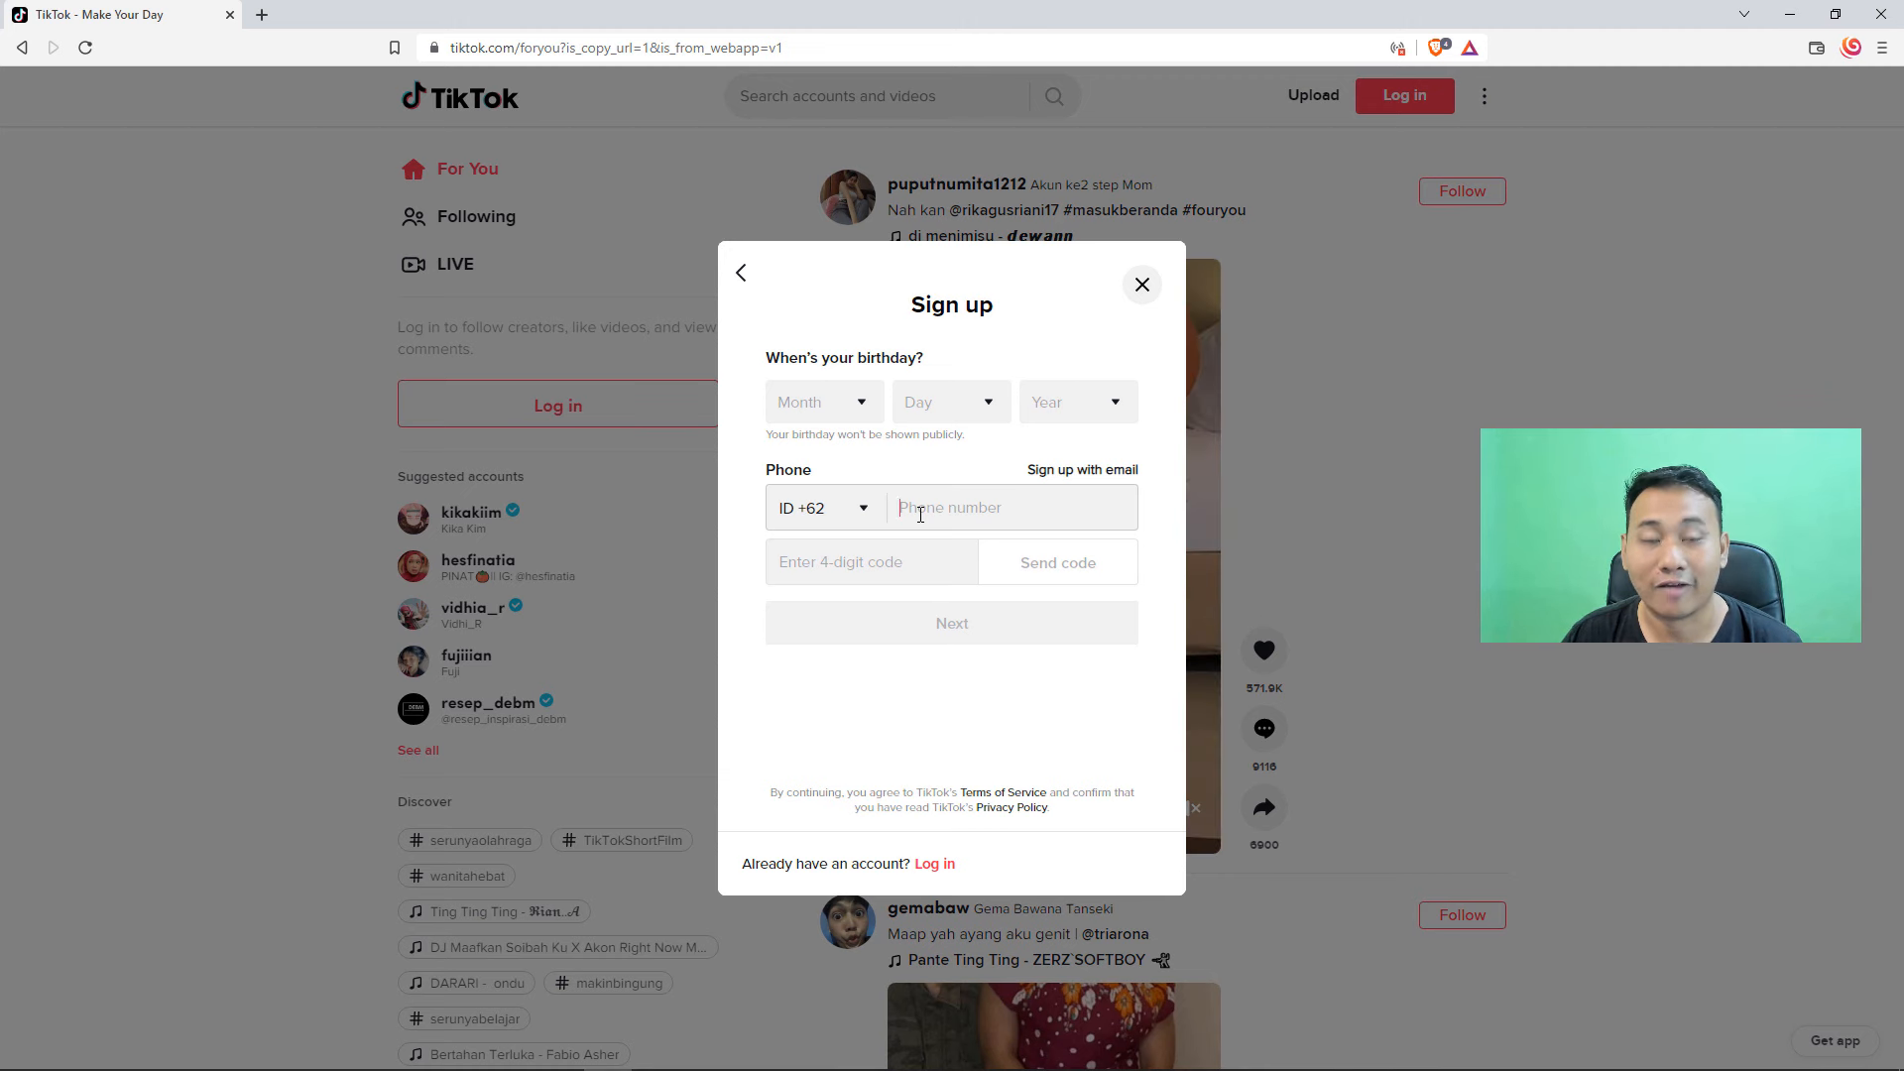
Try the email sign-up form, then return to the expanded options and choose Continue with Google
{"action": "left_click", "coordinate": [1062, 478]}
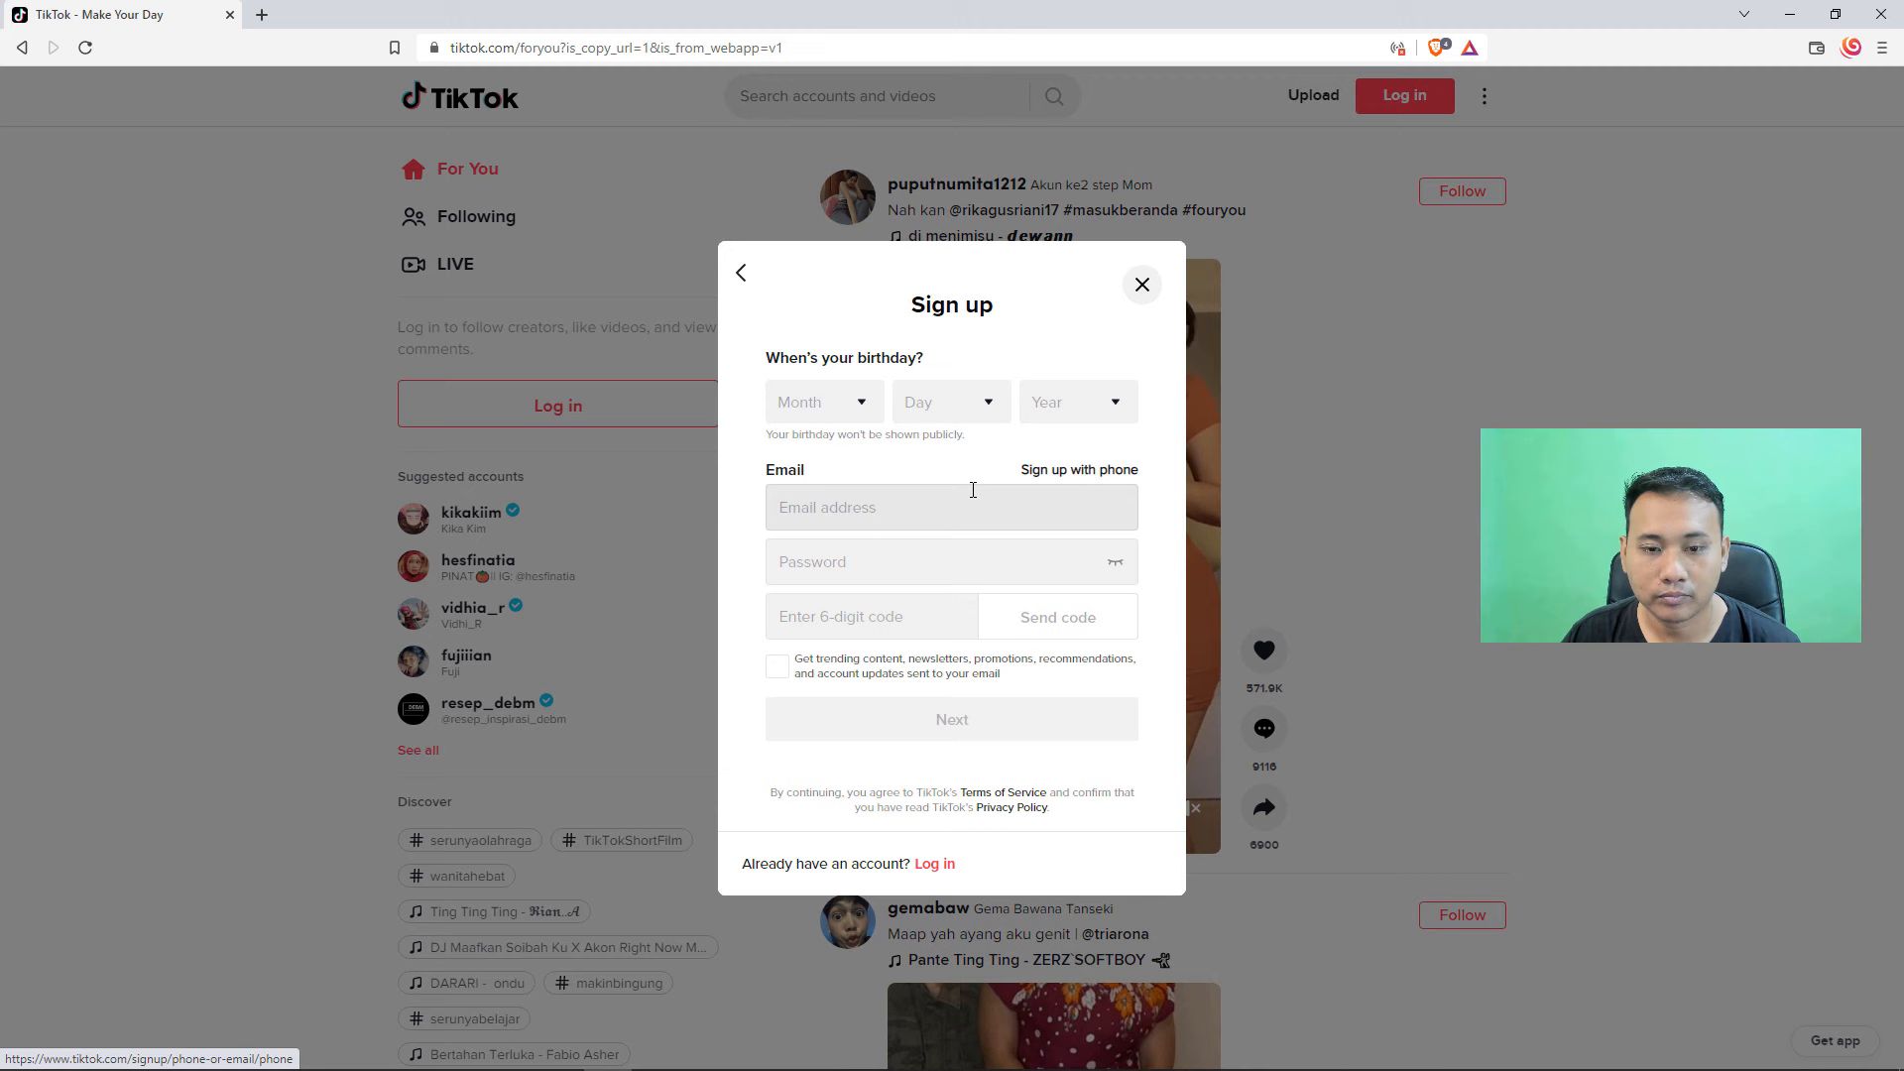
{"action": "left_click", "coordinate": [888, 510]}
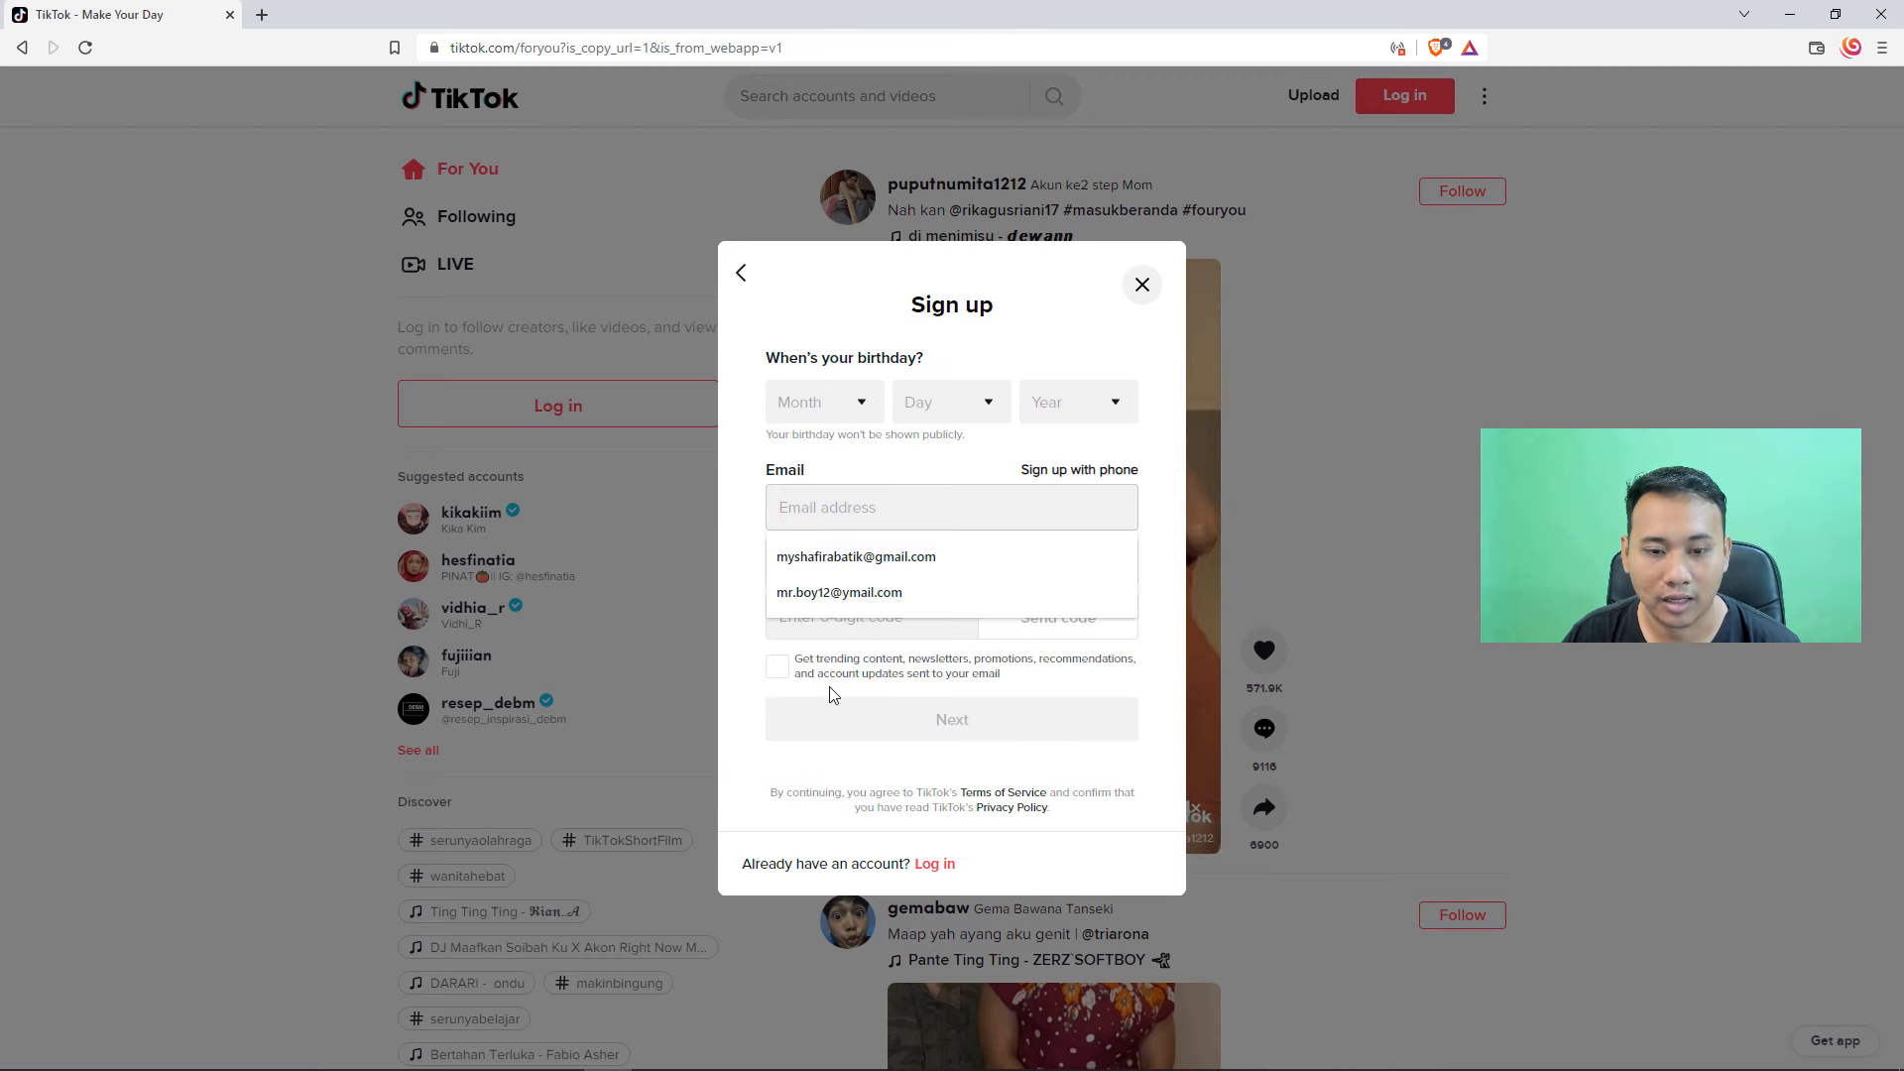
{"action": "left_click", "coordinate": [791, 663]}
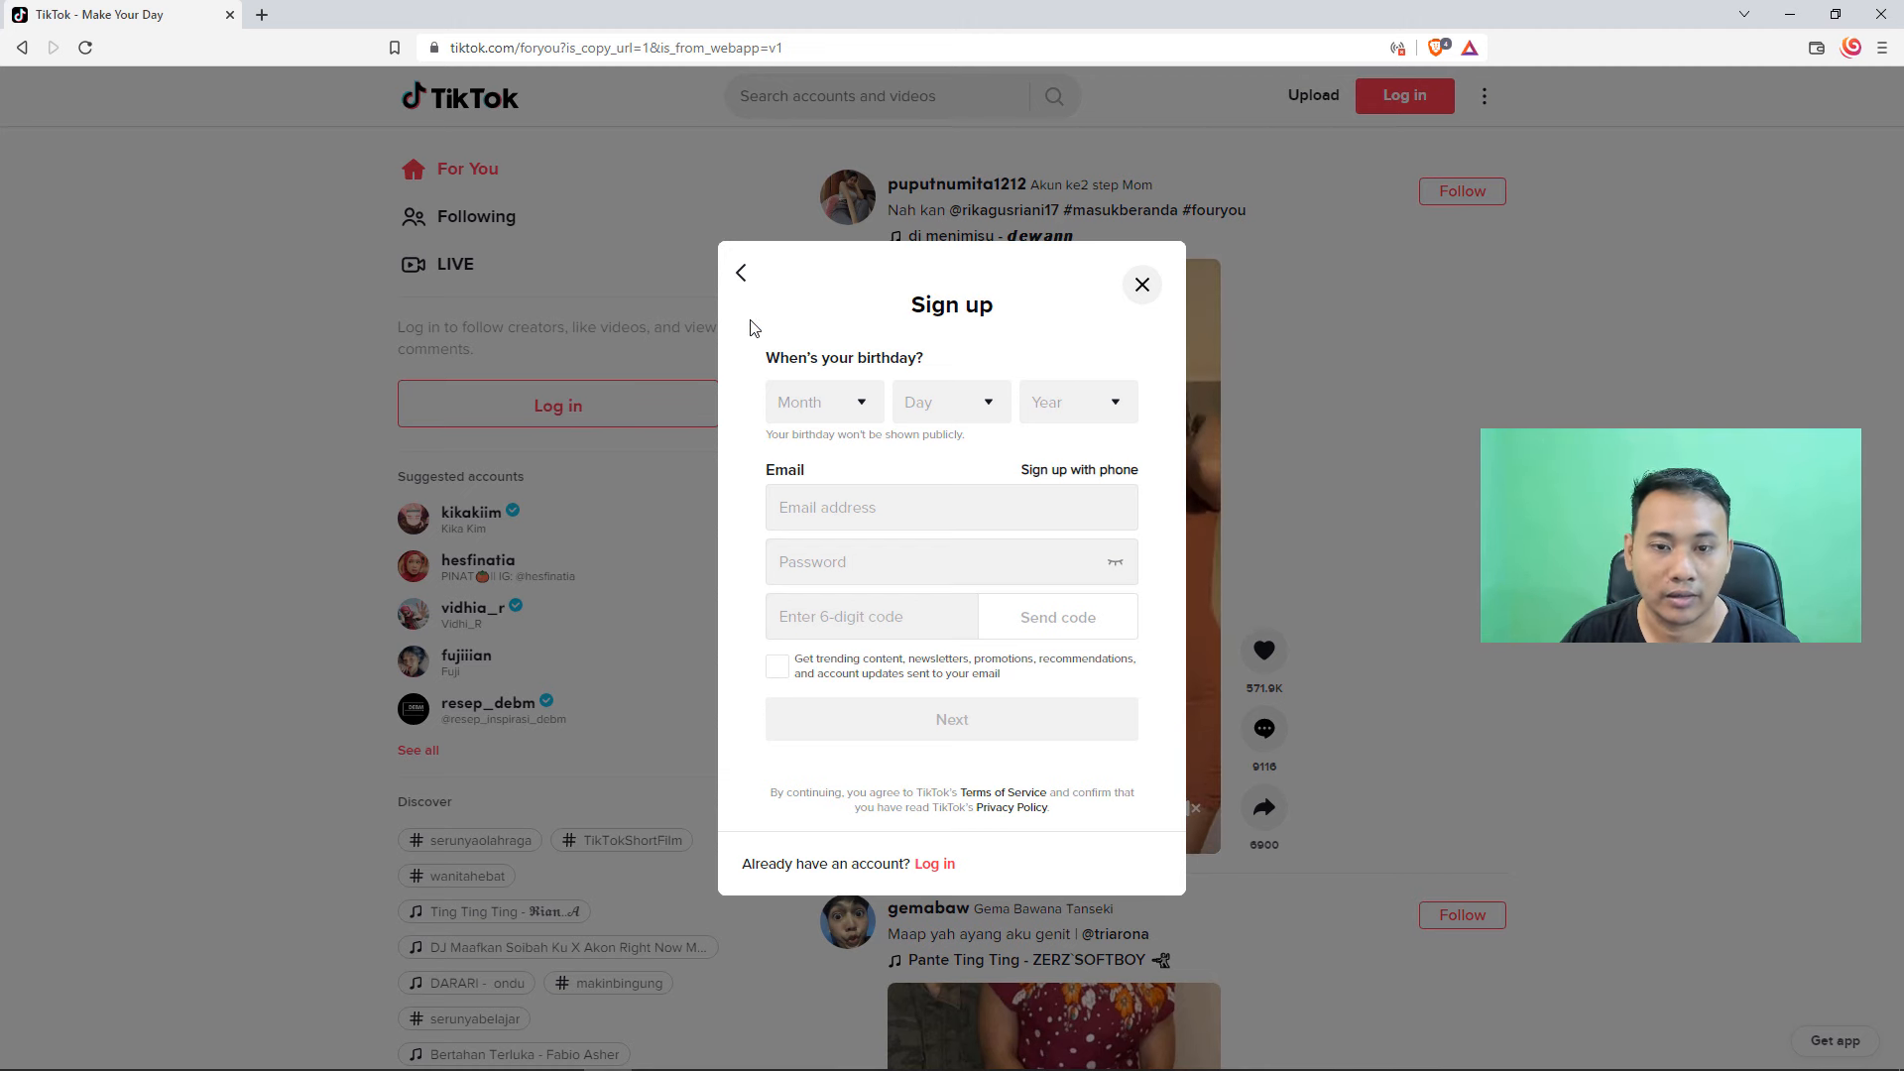
{"action": "left_click", "coordinate": [739, 274]}
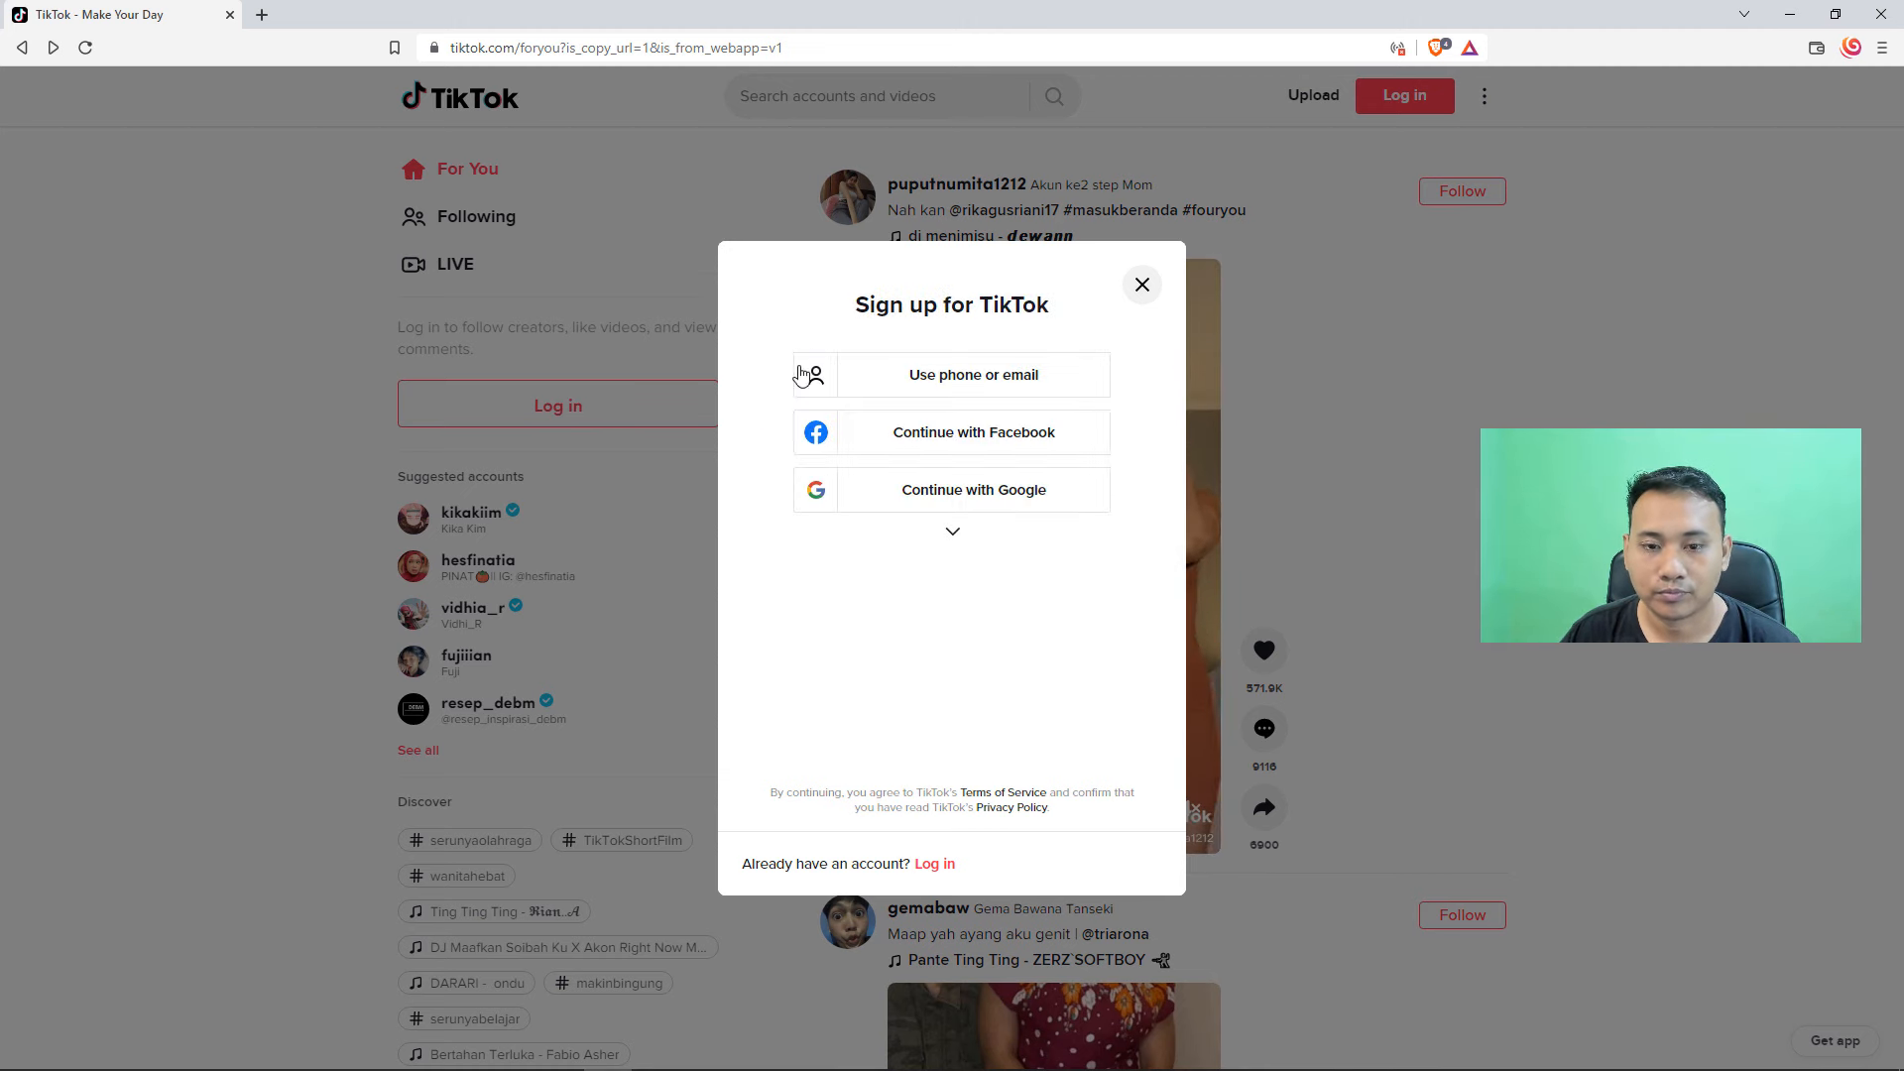
{"action": "left_click", "coordinate": [955, 540]}
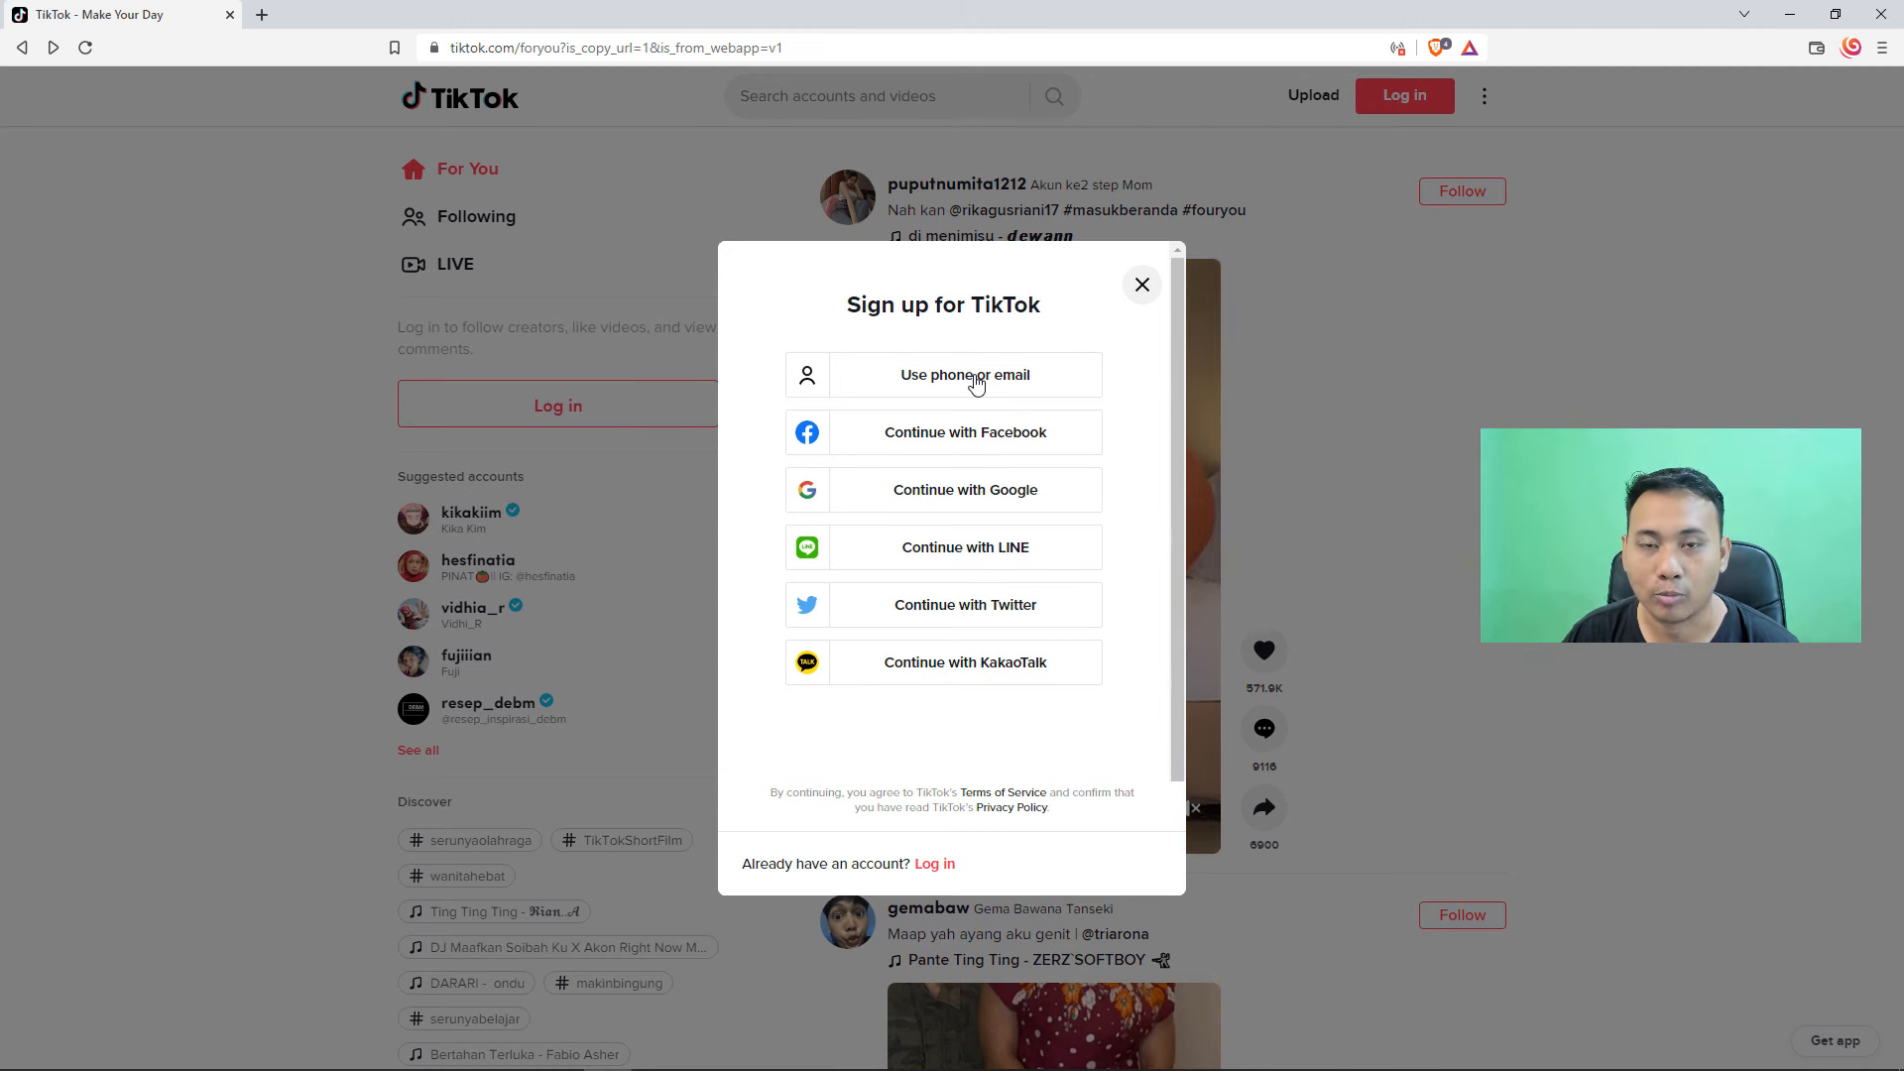
{"action": "left_click", "coordinate": [957, 499]}
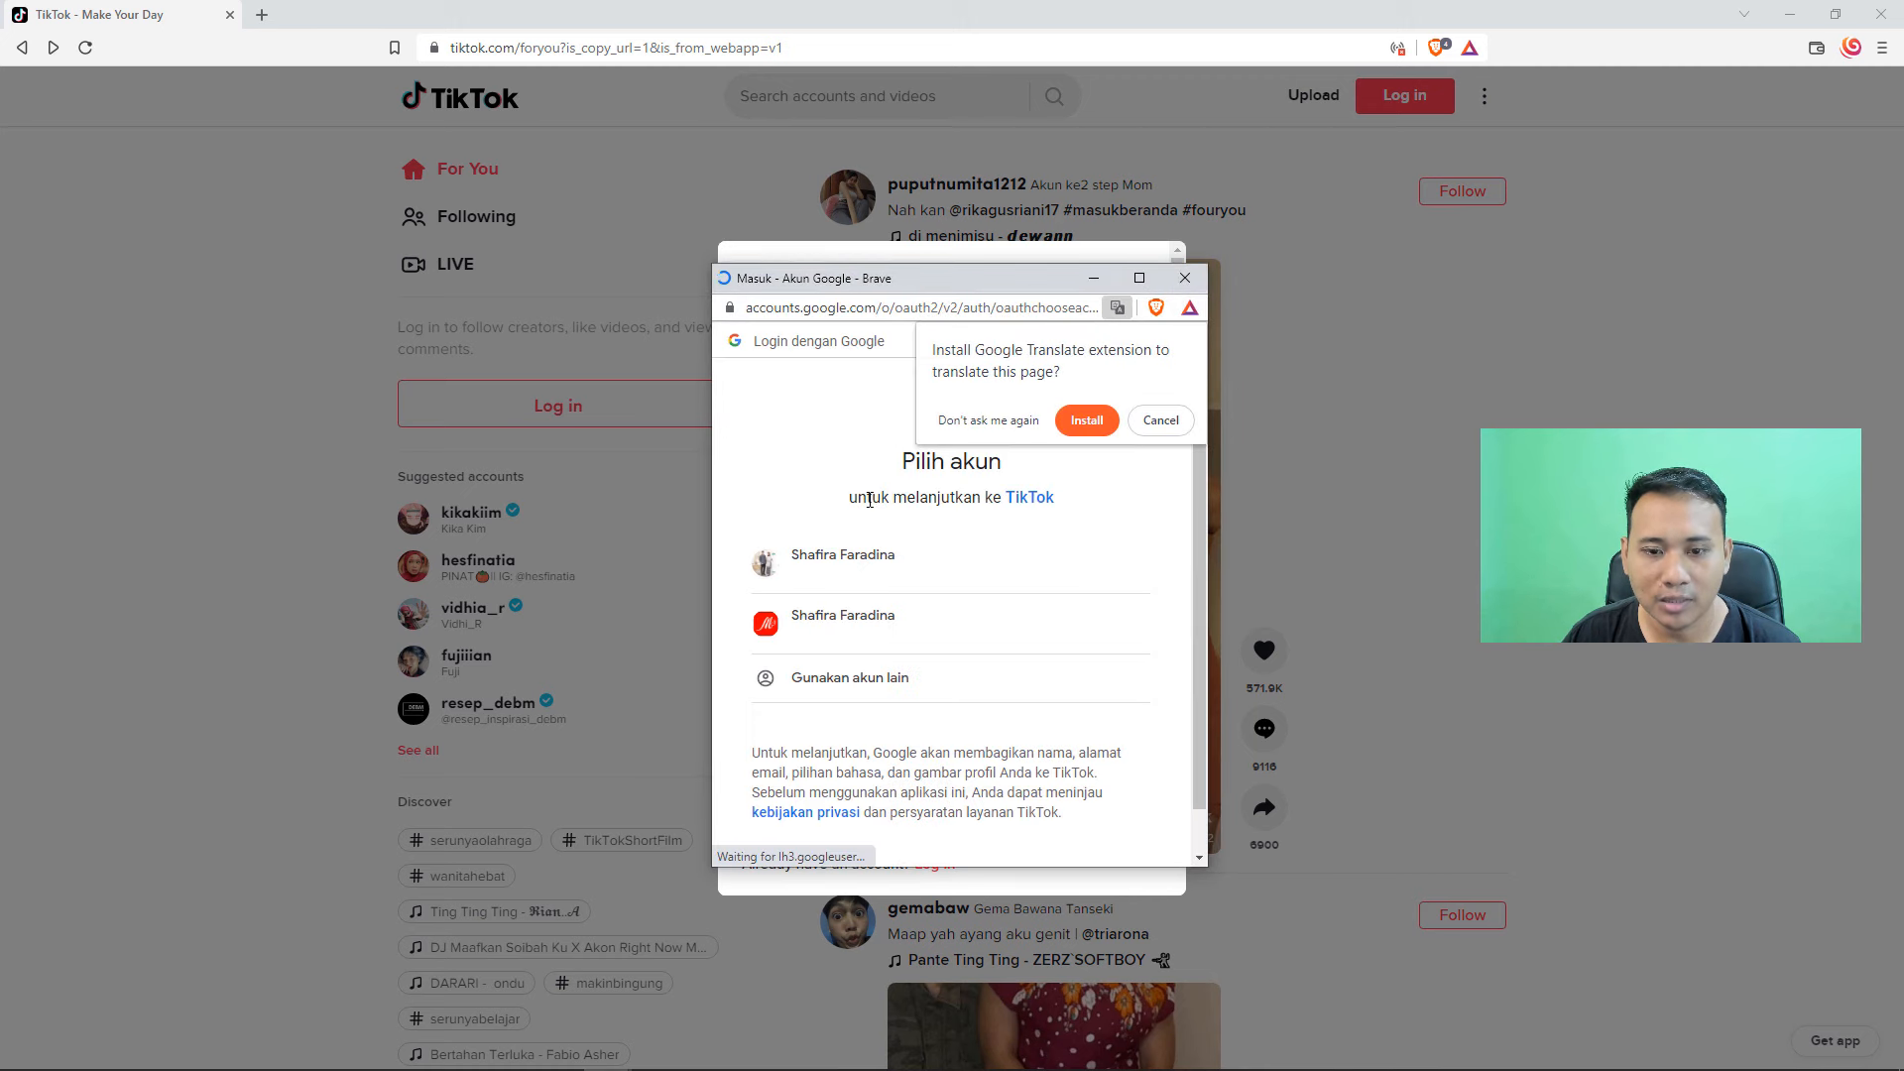
Decline the translate offer and continue with the first saved Google account
{"action": "left_click", "coordinate": [1160, 428]}
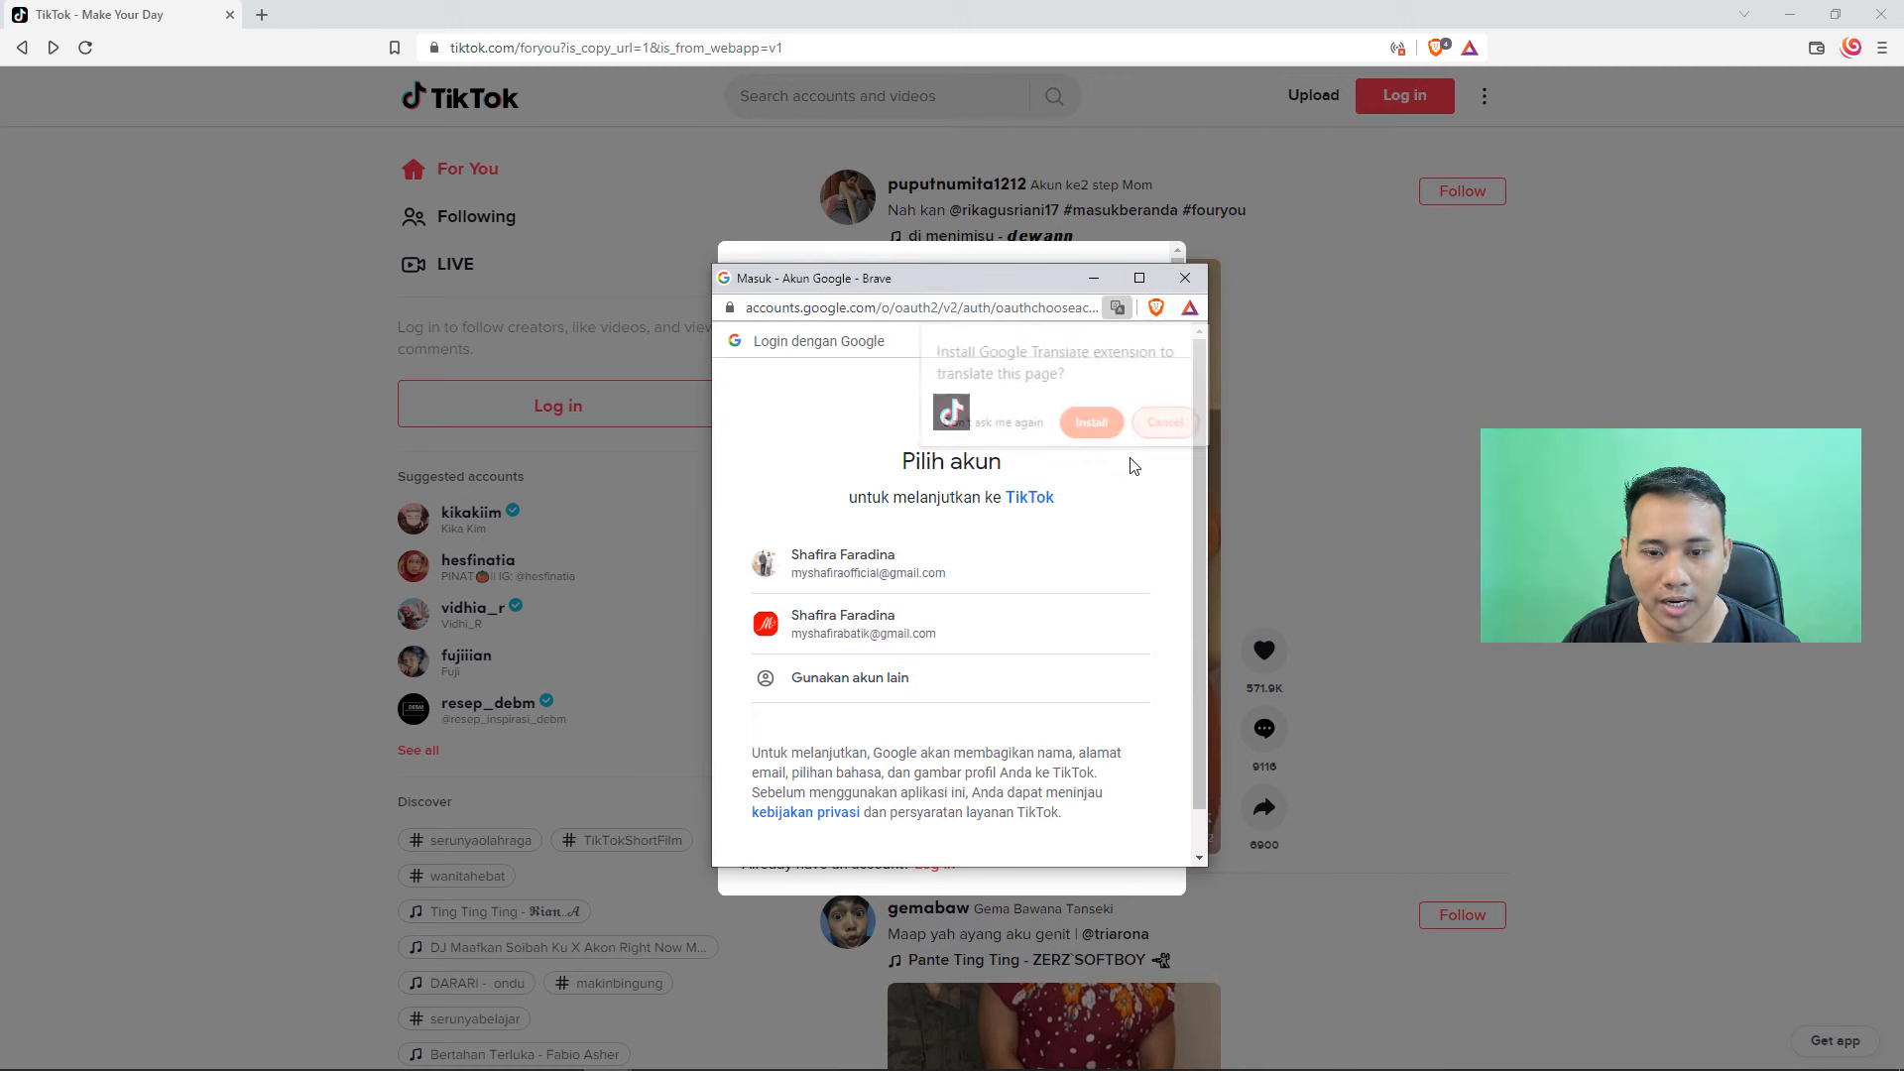
{"action": "left_click", "coordinate": [888, 572]}
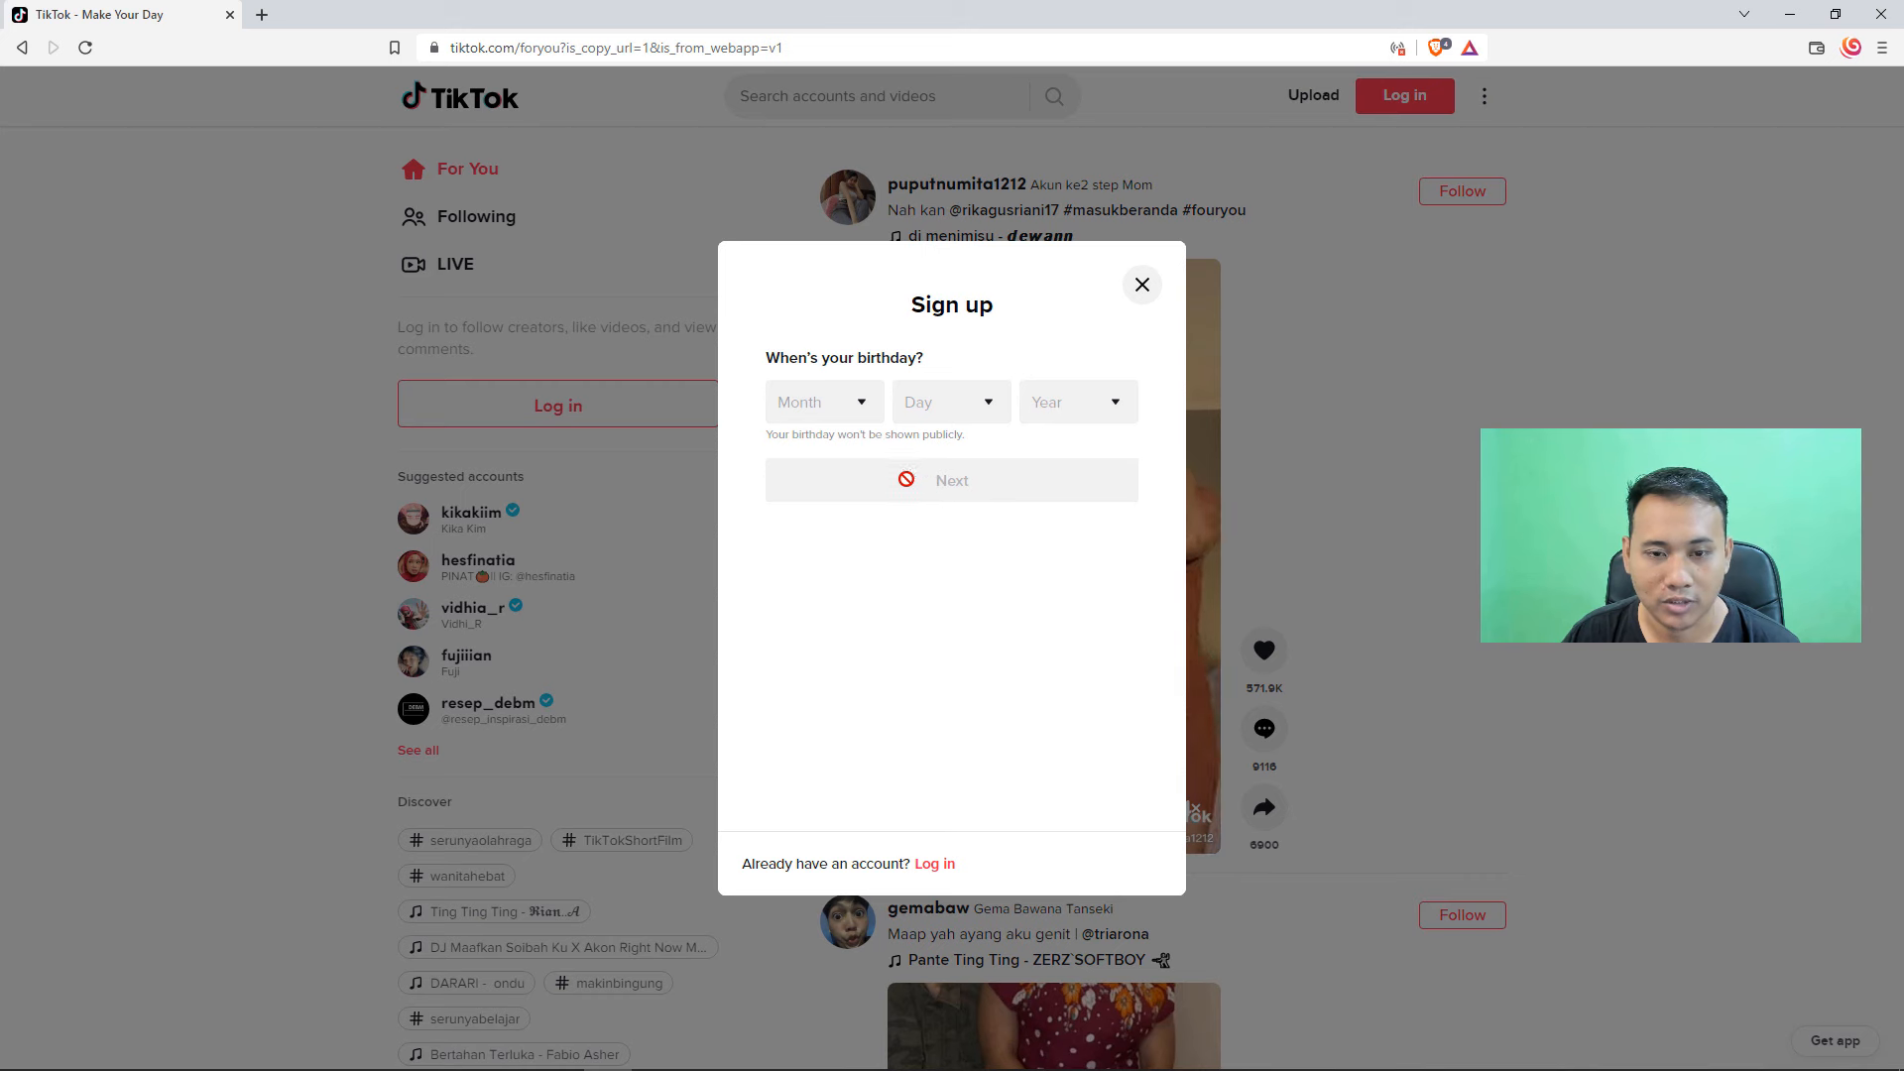
{"action": "left_click", "coordinate": [854, 410]}
{"action": "scroll", "coordinate": [800, 544], "scroll_direction": "down", "scroll_amount": 2}
{"action": "left_click", "coordinate": [801, 542]}
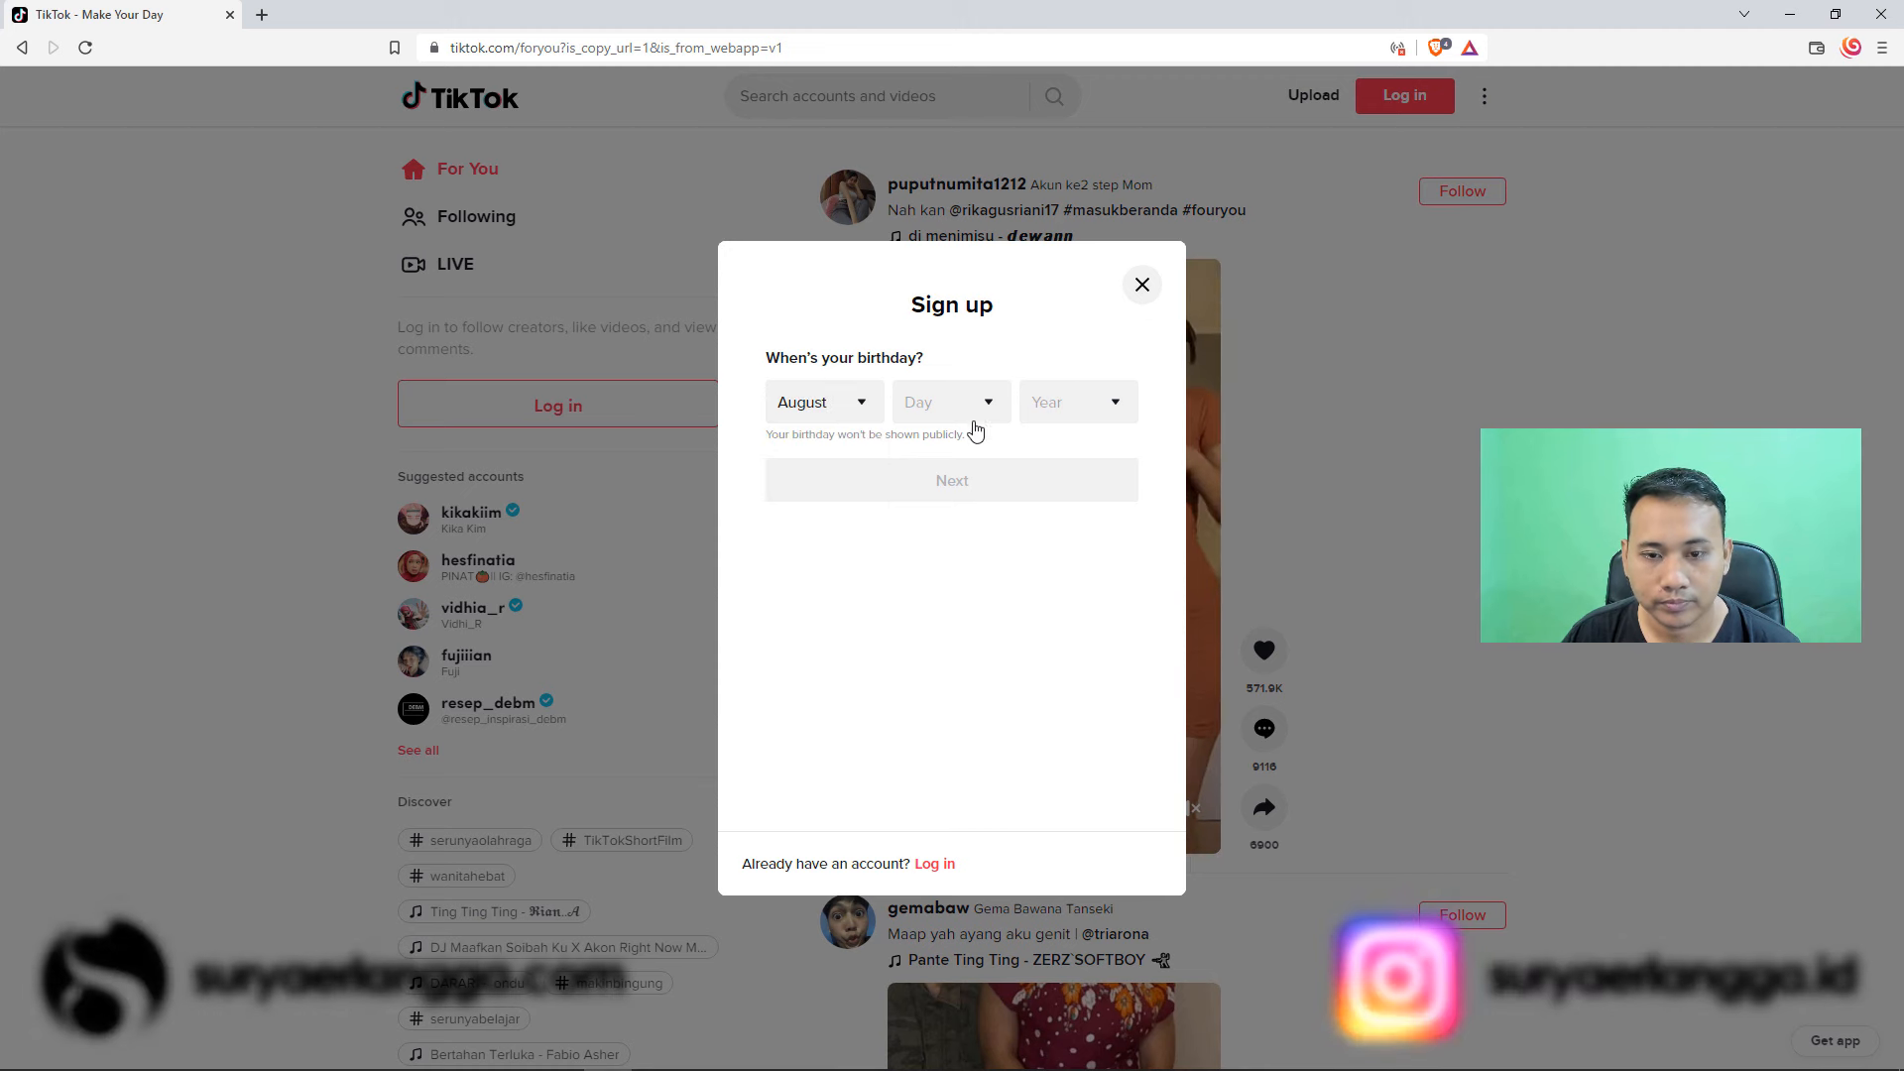
{"action": "left_click", "coordinate": [989, 411]}
{"action": "scroll", "coordinate": [954, 518], "scroll_direction": "down", "scroll_amount": 6}
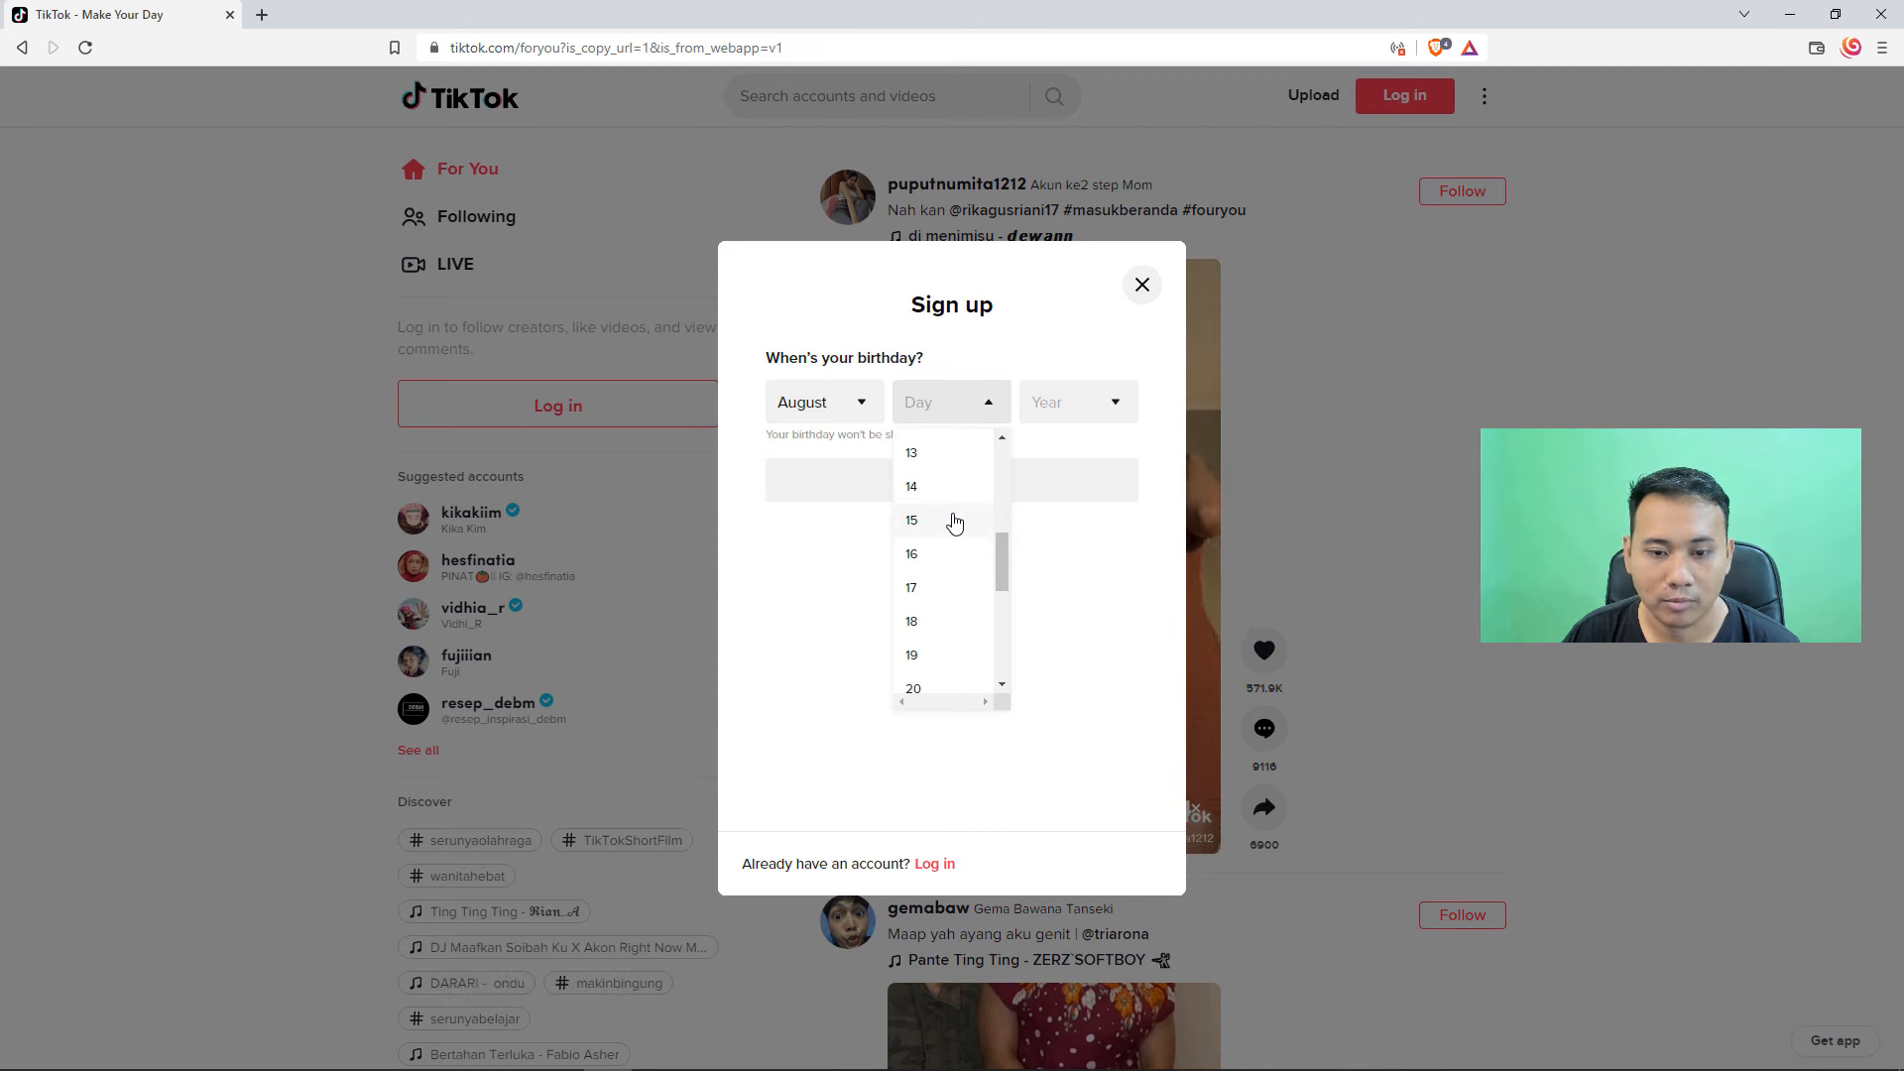
{"action": "left_click", "coordinate": [940, 558]}
{"action": "left_click", "coordinate": [1110, 403]}
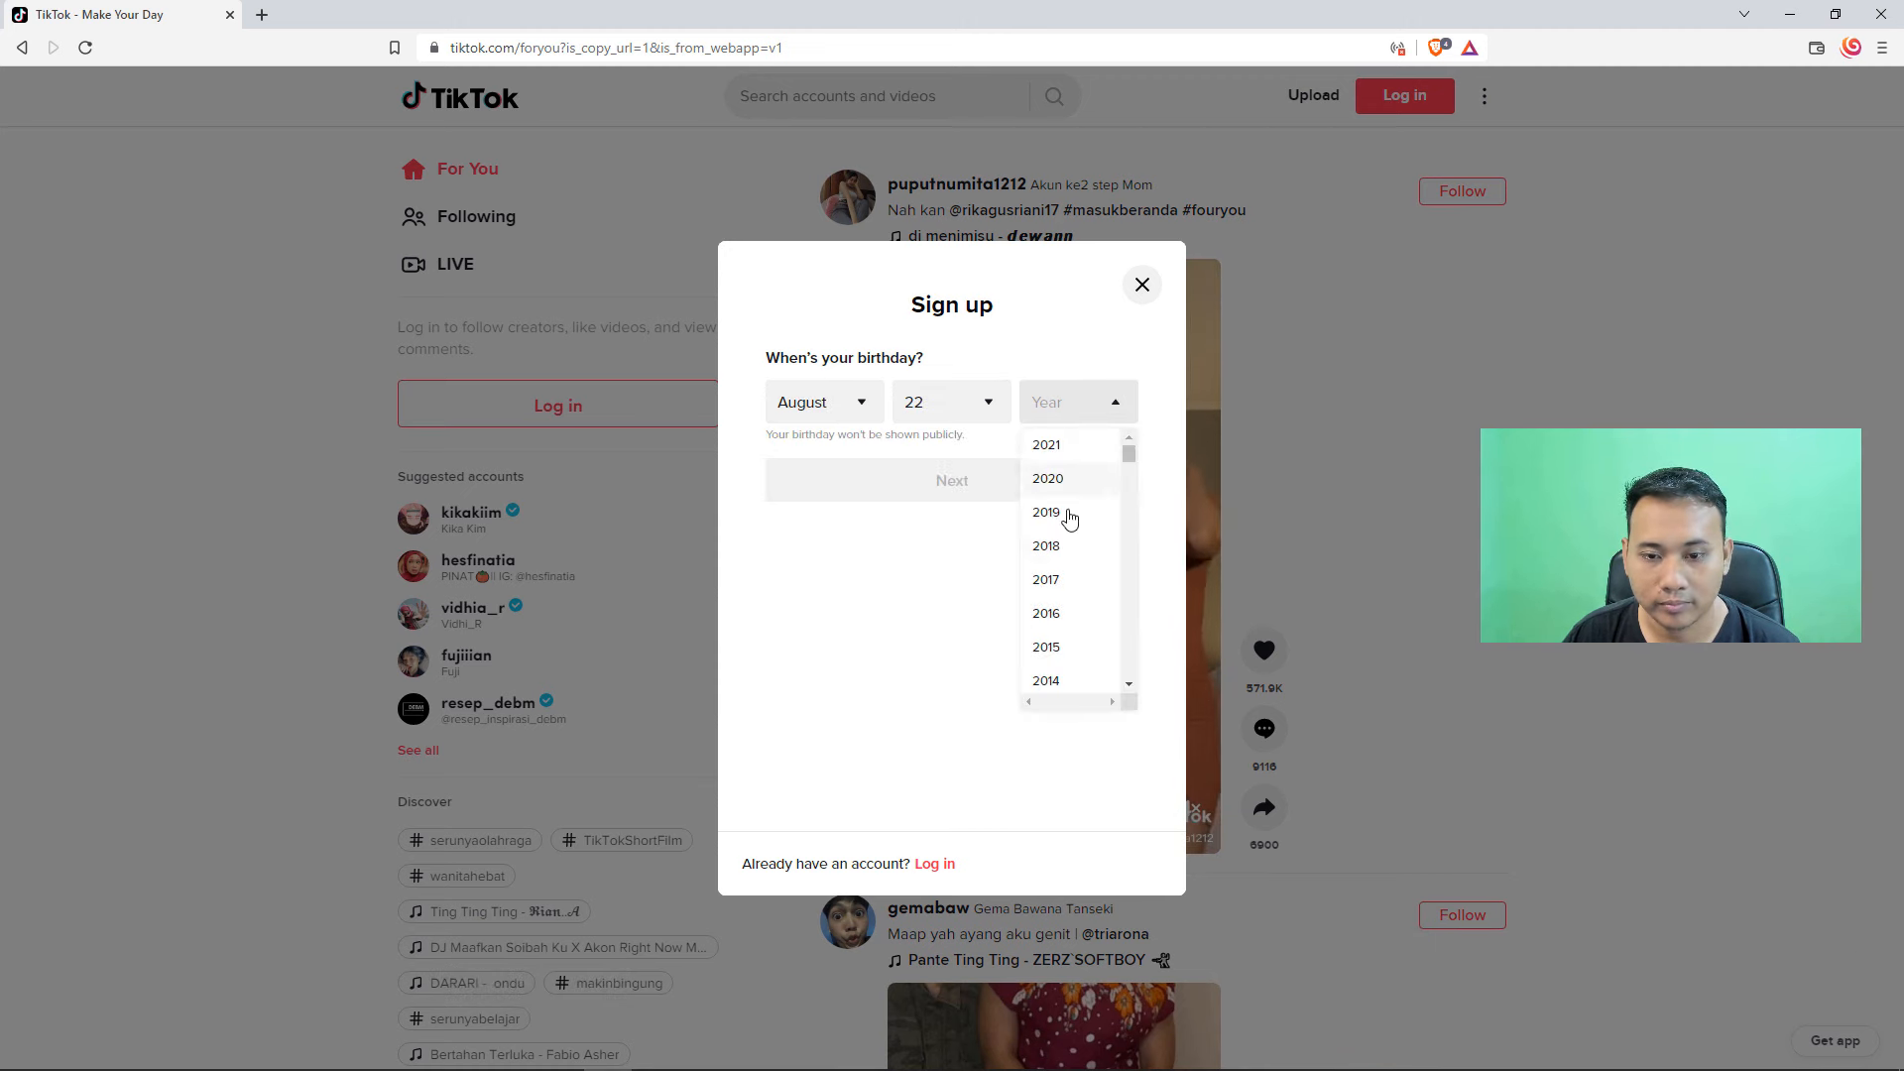
{"action": "scroll", "coordinate": [1063, 536], "scroll_direction": "down", "scroll_amount": 5}
{"action": "scroll", "coordinate": [1062, 545], "scroll_direction": "down", "scroll_amount": 3}
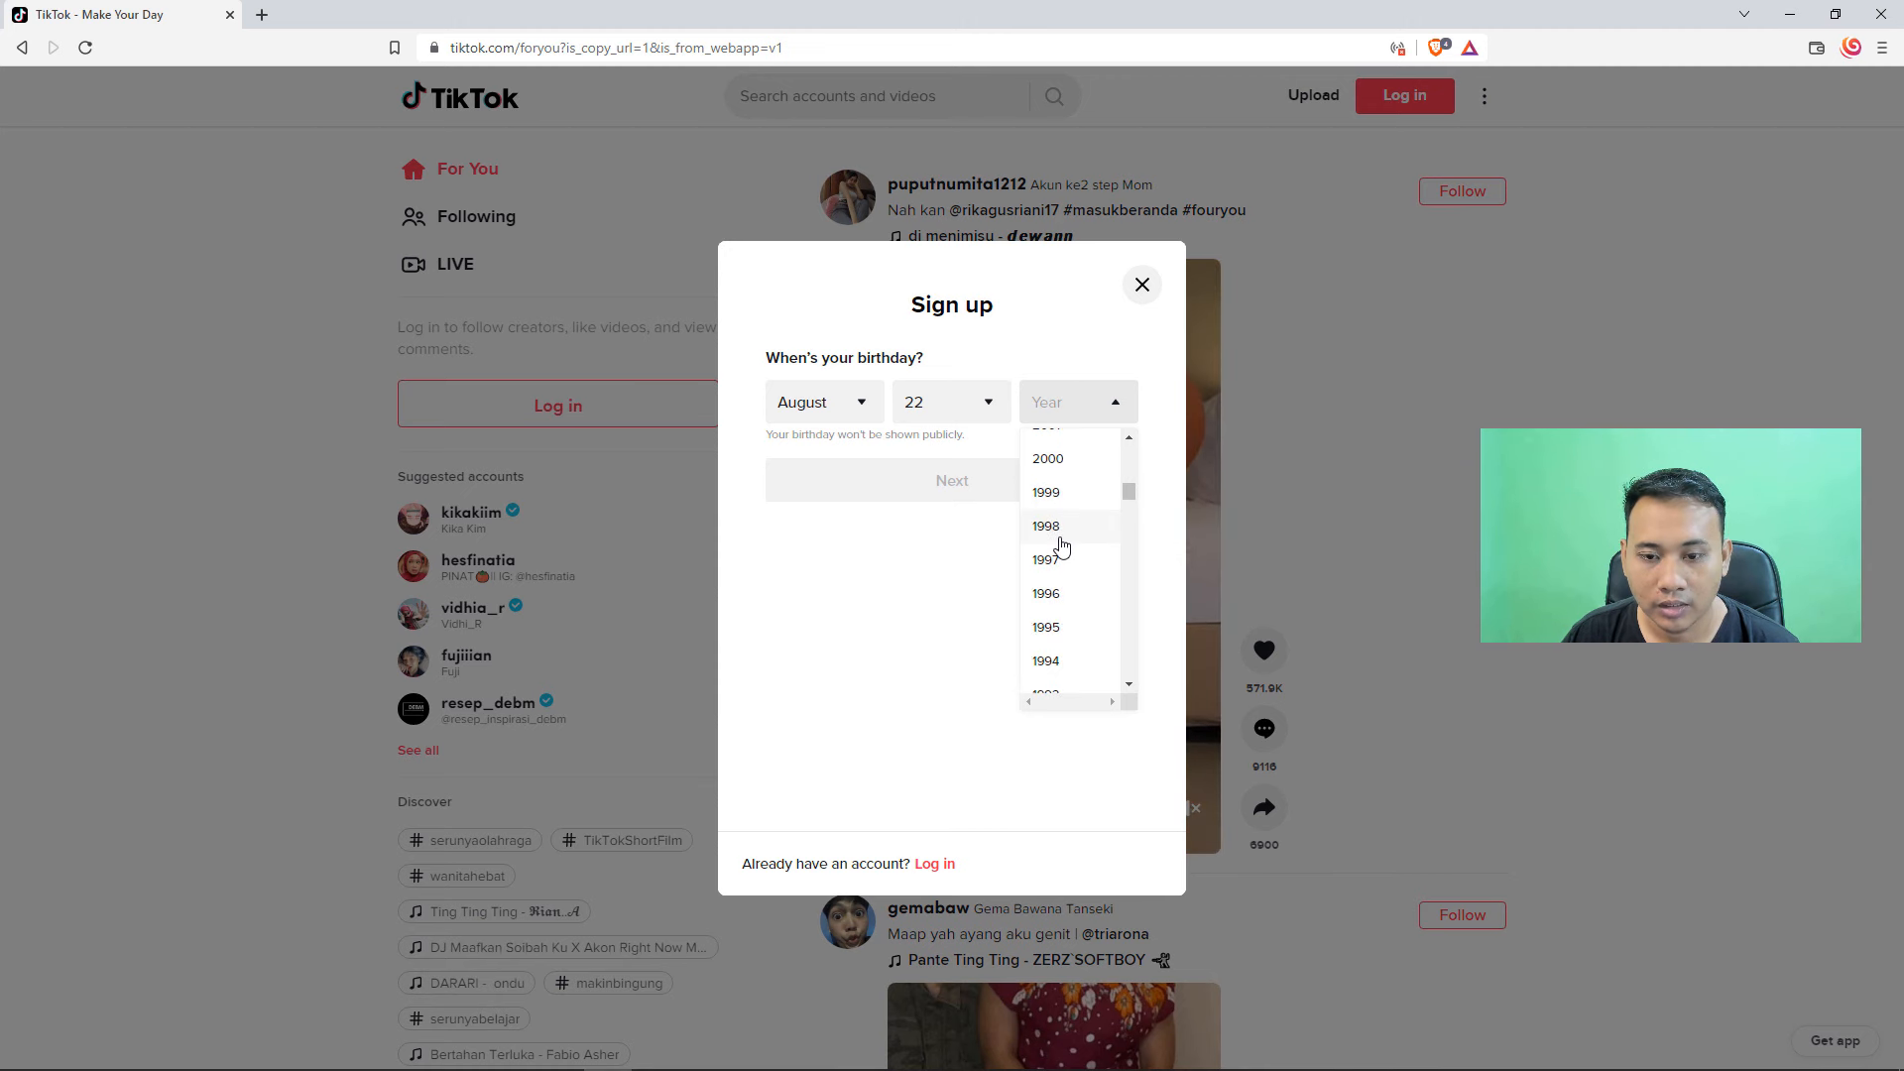
{"action": "scroll", "coordinate": [1063, 543], "scroll_direction": "down", "scroll_amount": 2}
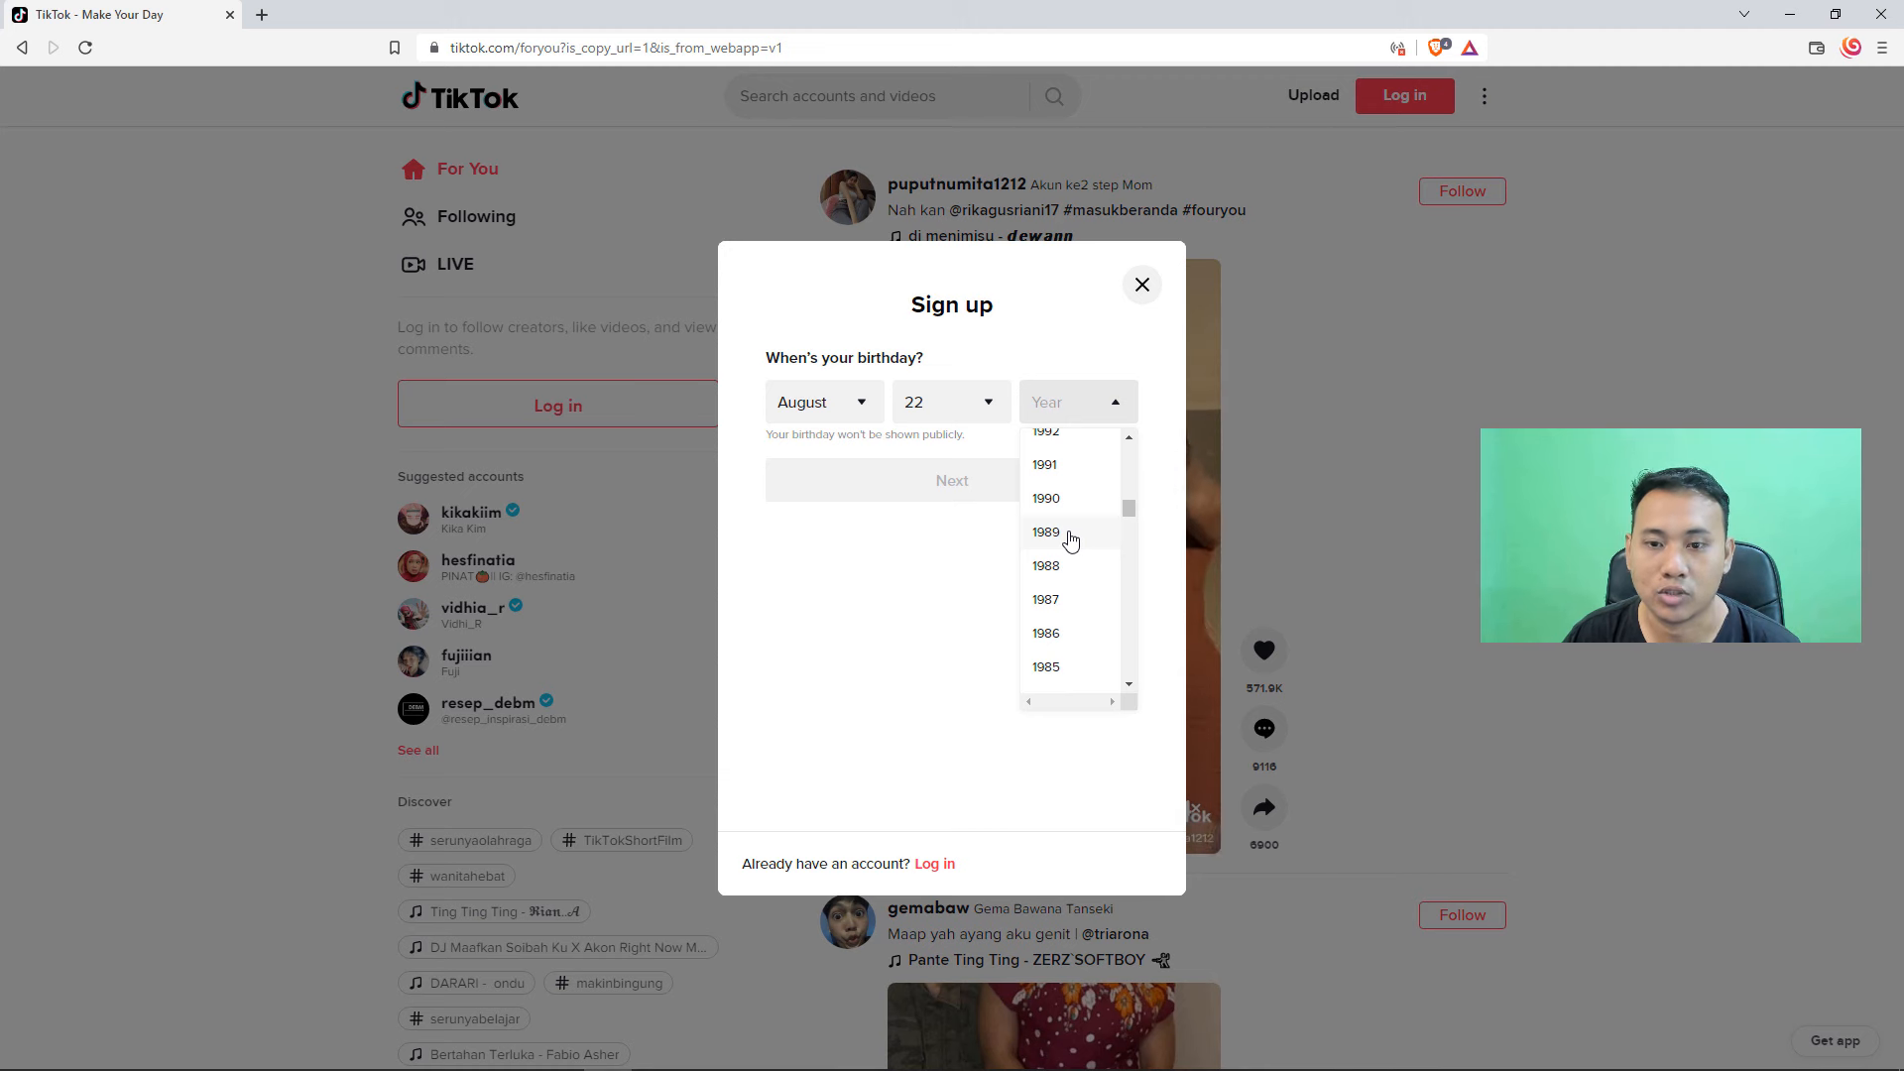
{"action": "left_click", "coordinate": [1053, 443]}
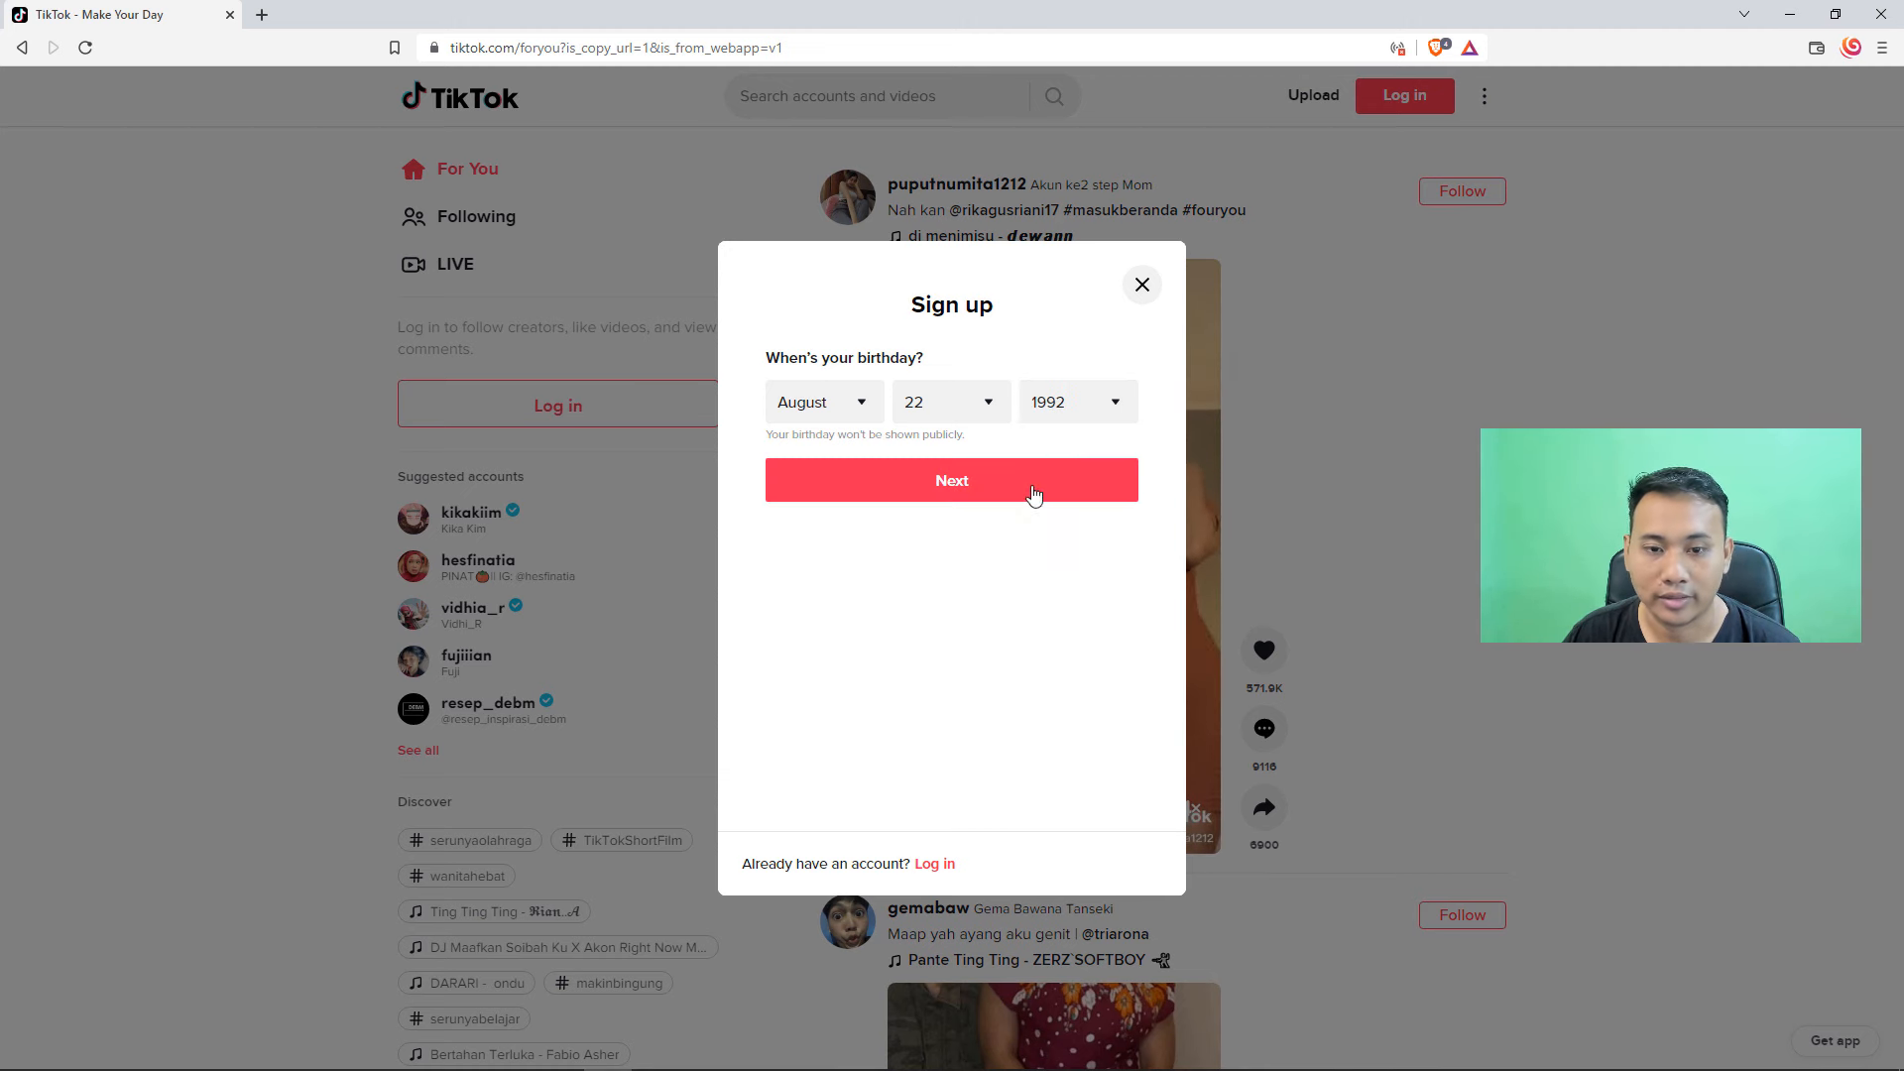
{"action": "left_click", "coordinate": [952, 492]}
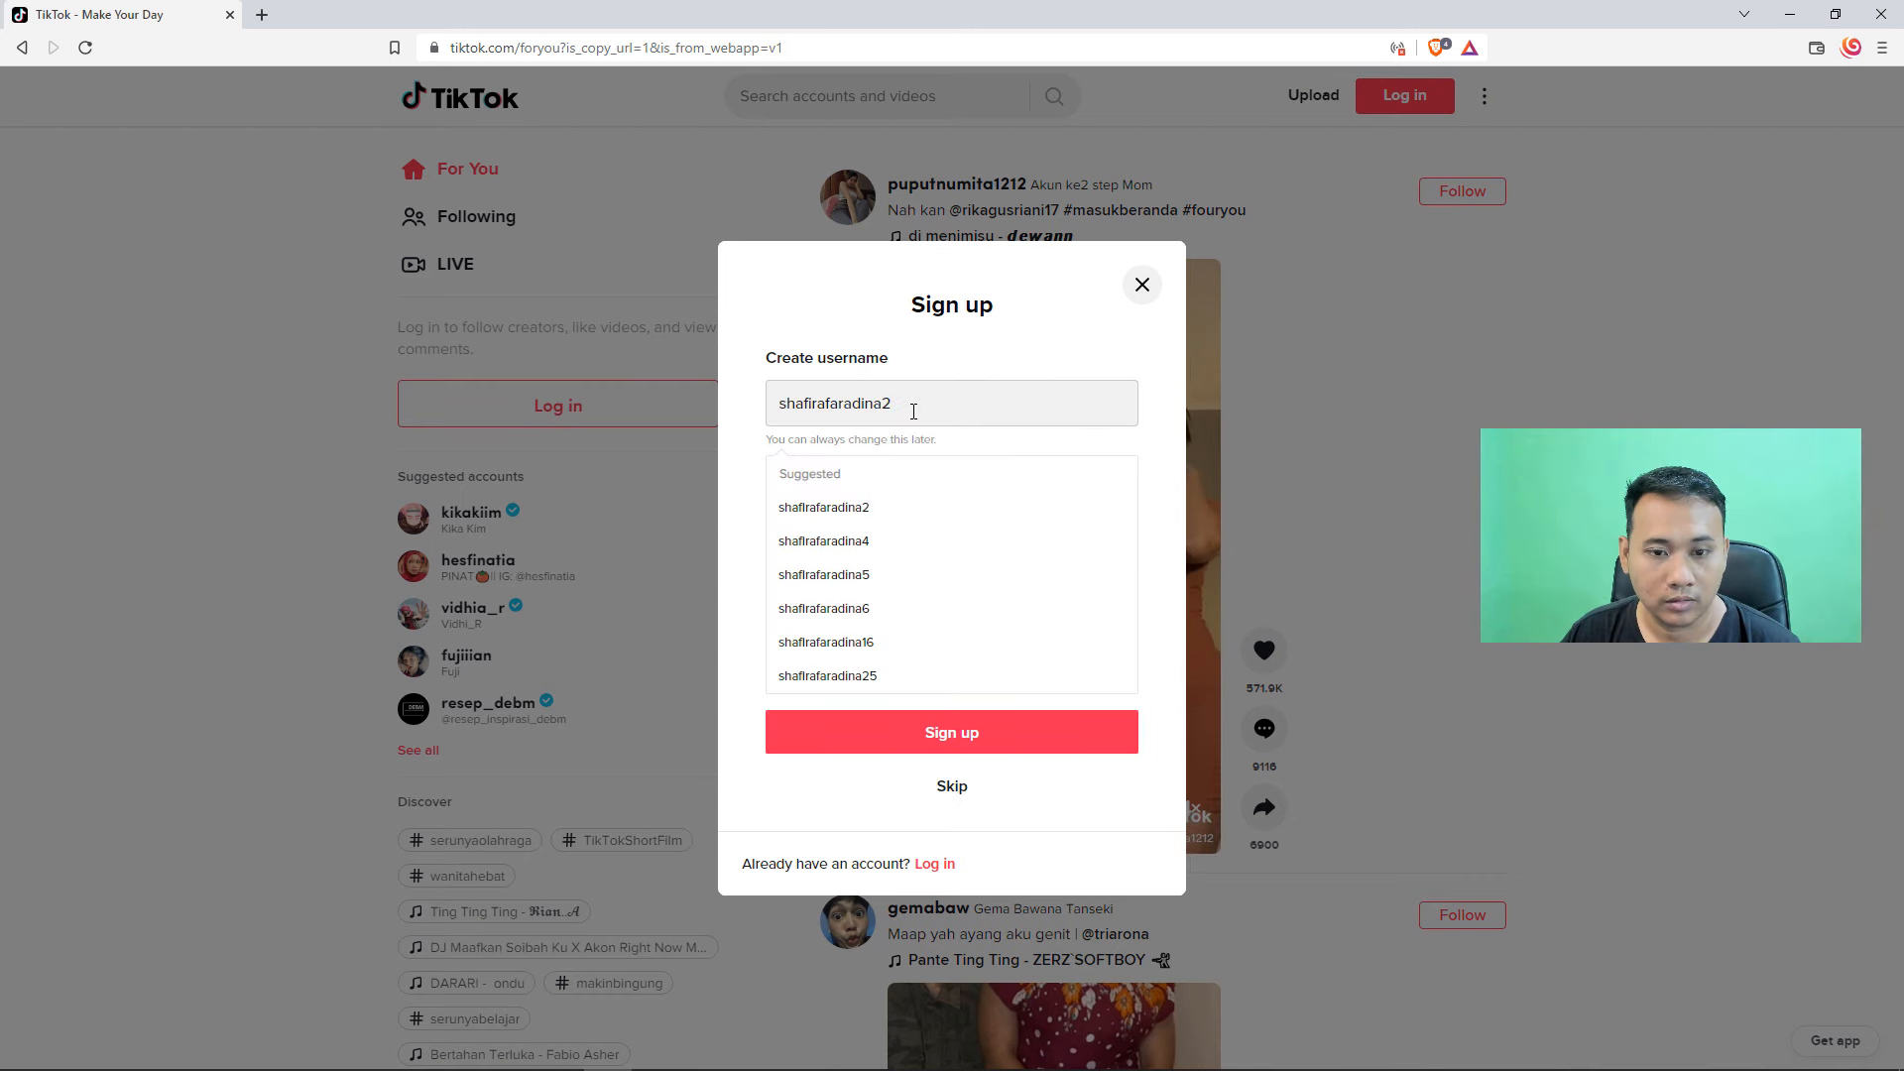
Replace the suggested username with a custom one, trying a .id ending before settling on 'ind'
{"action": "key", "text": "BackSpace"}
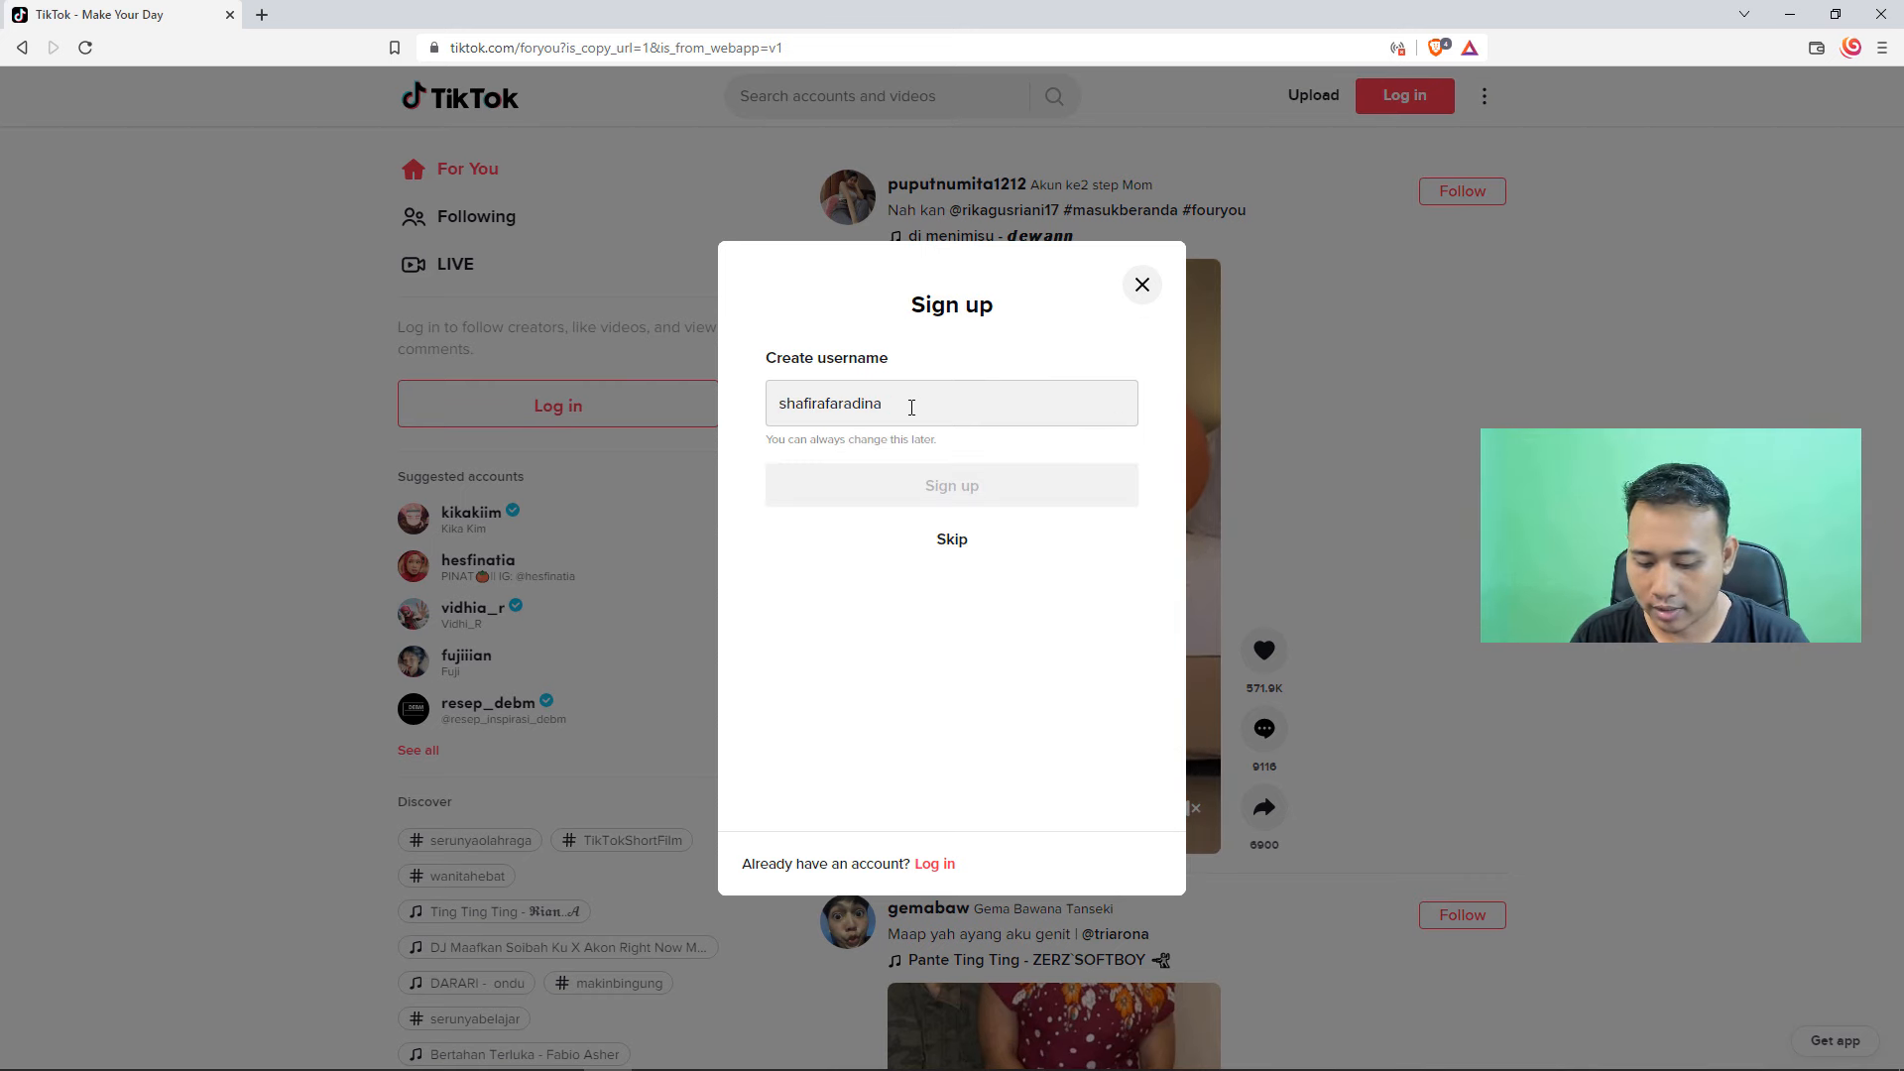
{"action": "key", "text": "ctrl+a"}
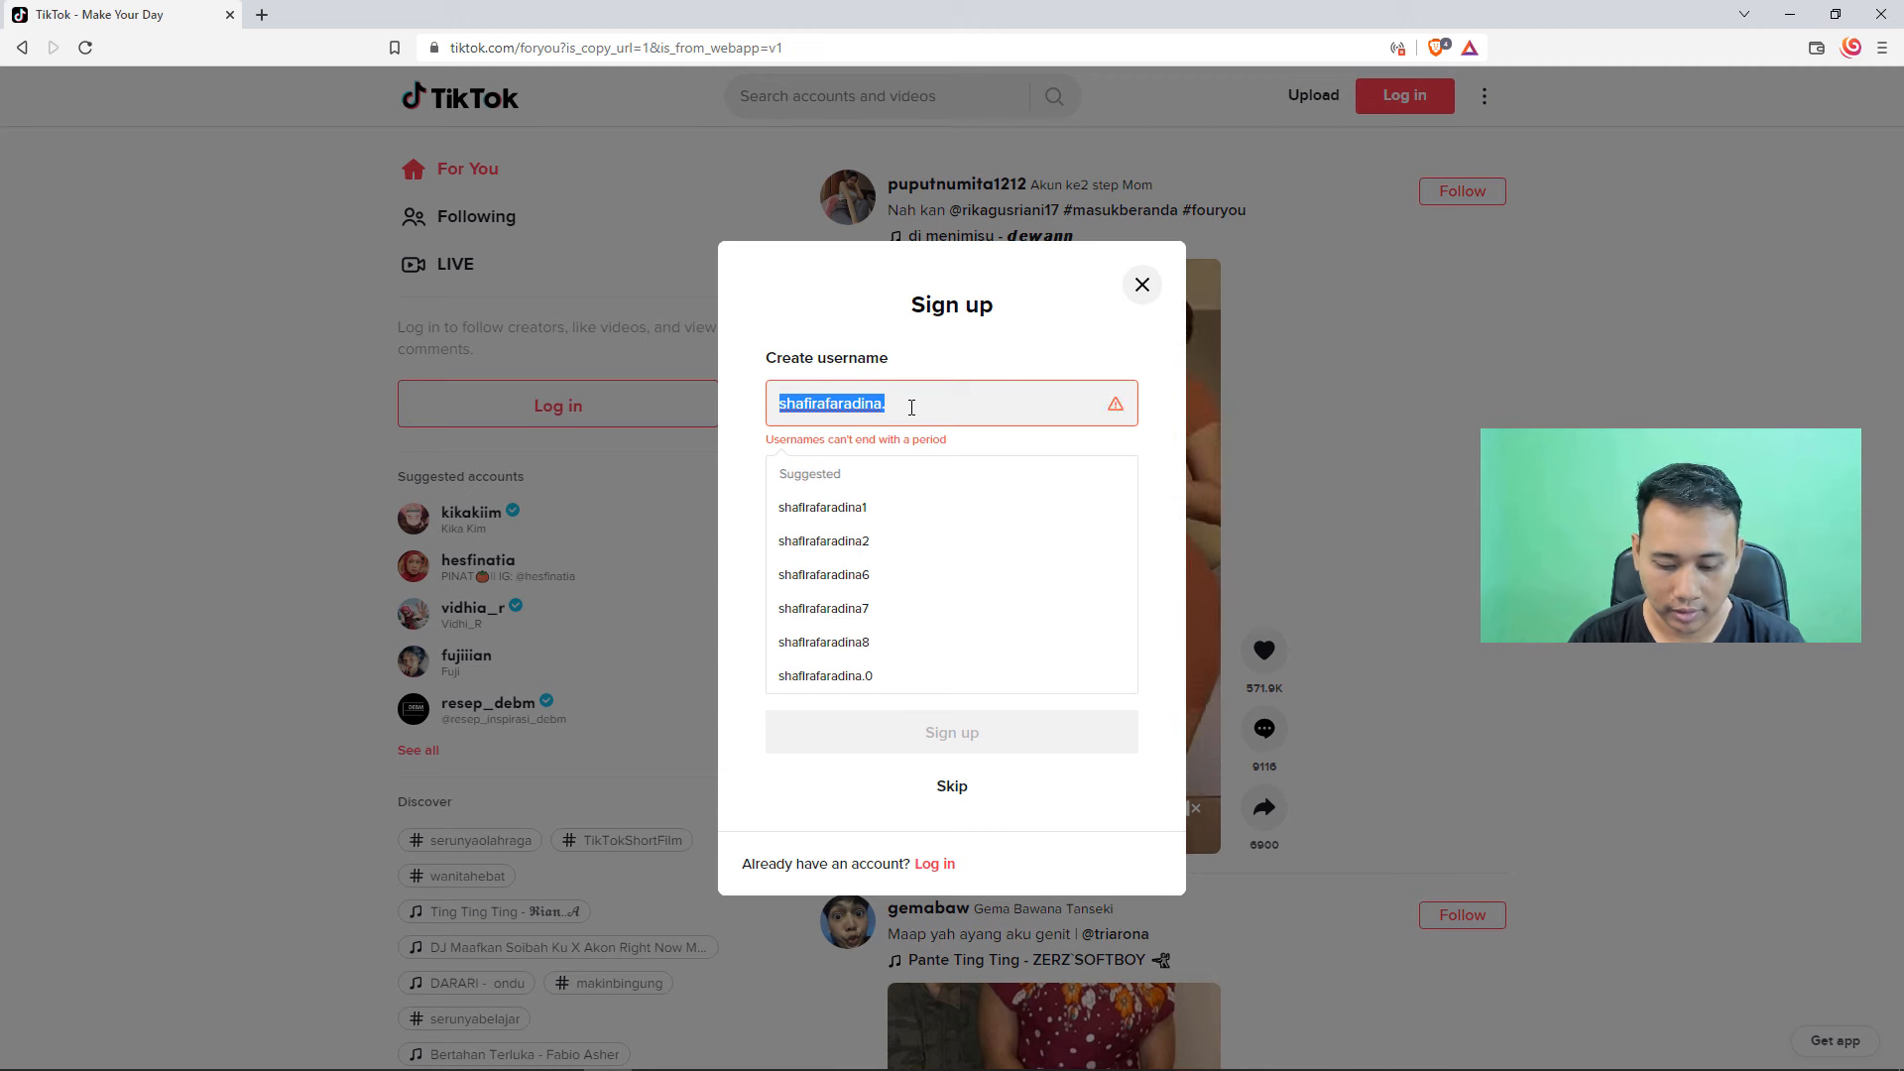
{"action": "type", "text": "myshafi"}
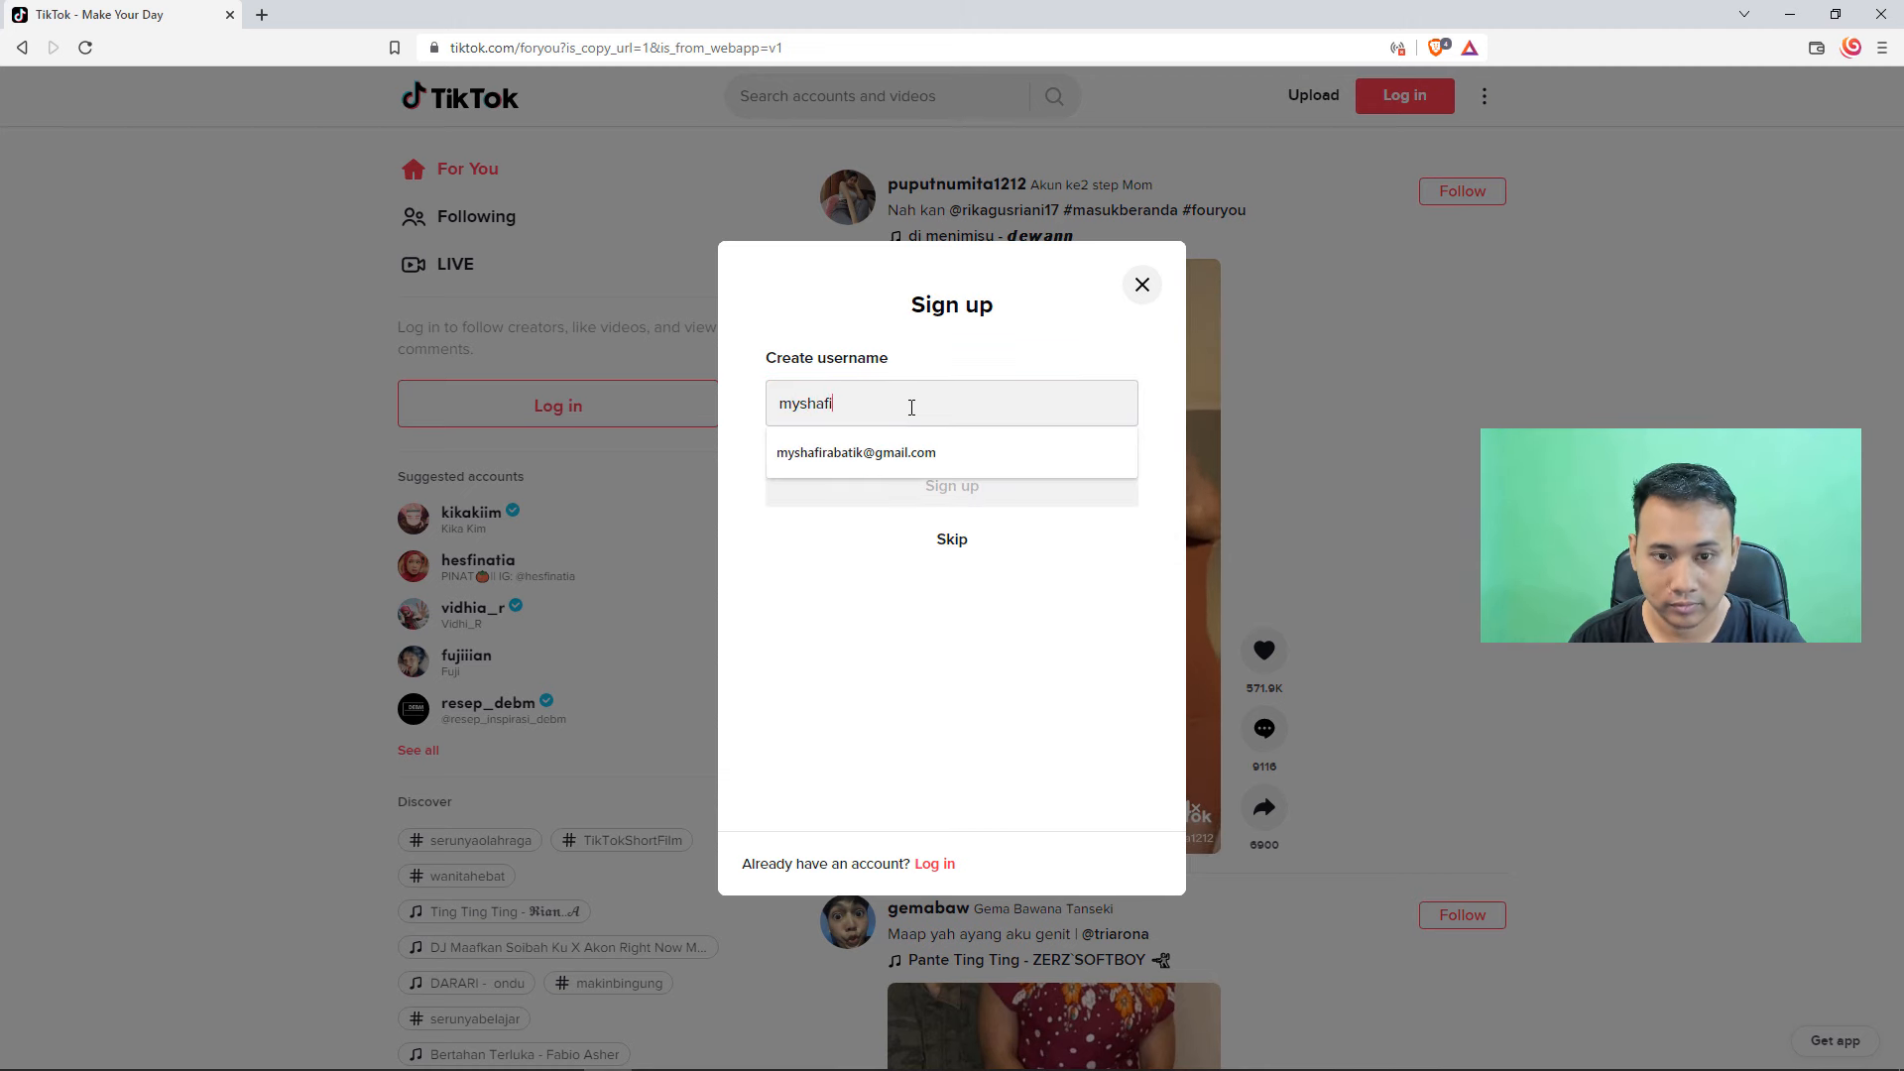
{"action": "type", "text": "raofficial"}
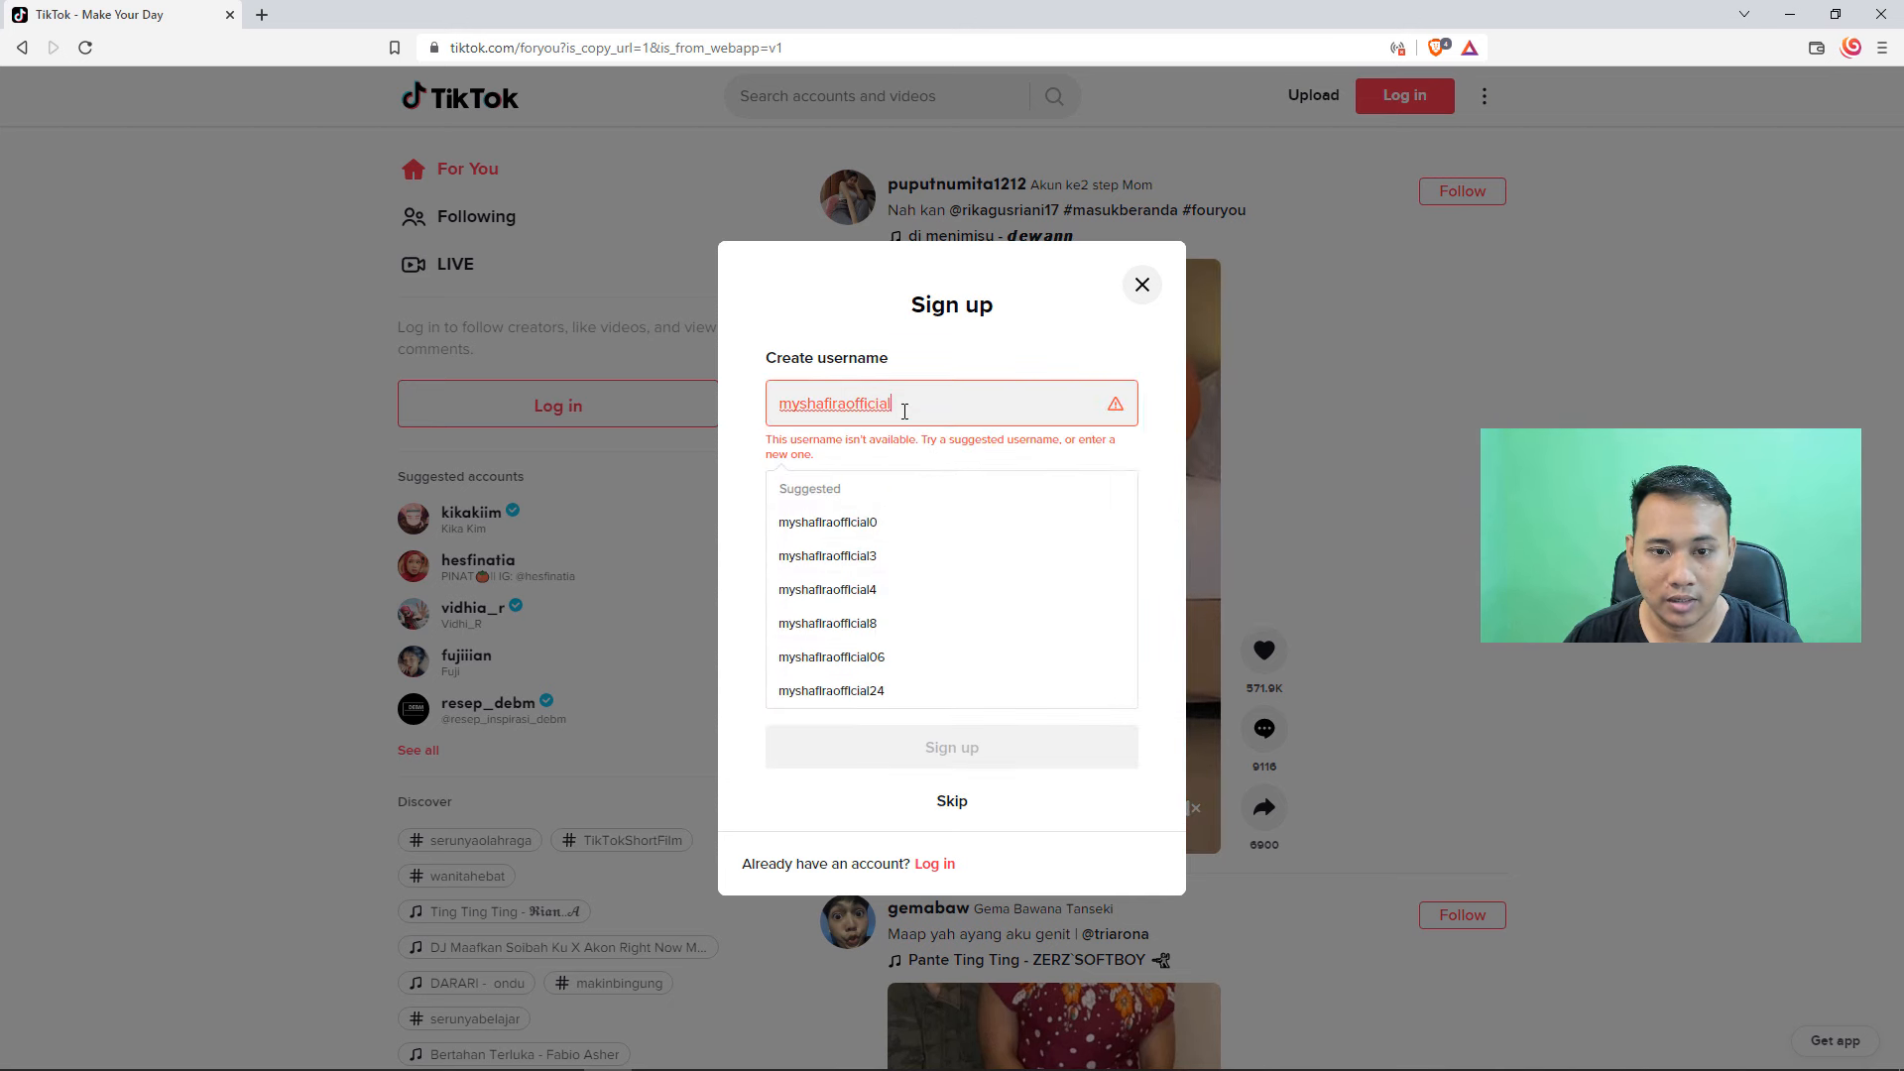
{"action": "left_click_drag", "start_coordinate": [842, 402], "coordinate": [915, 404]}
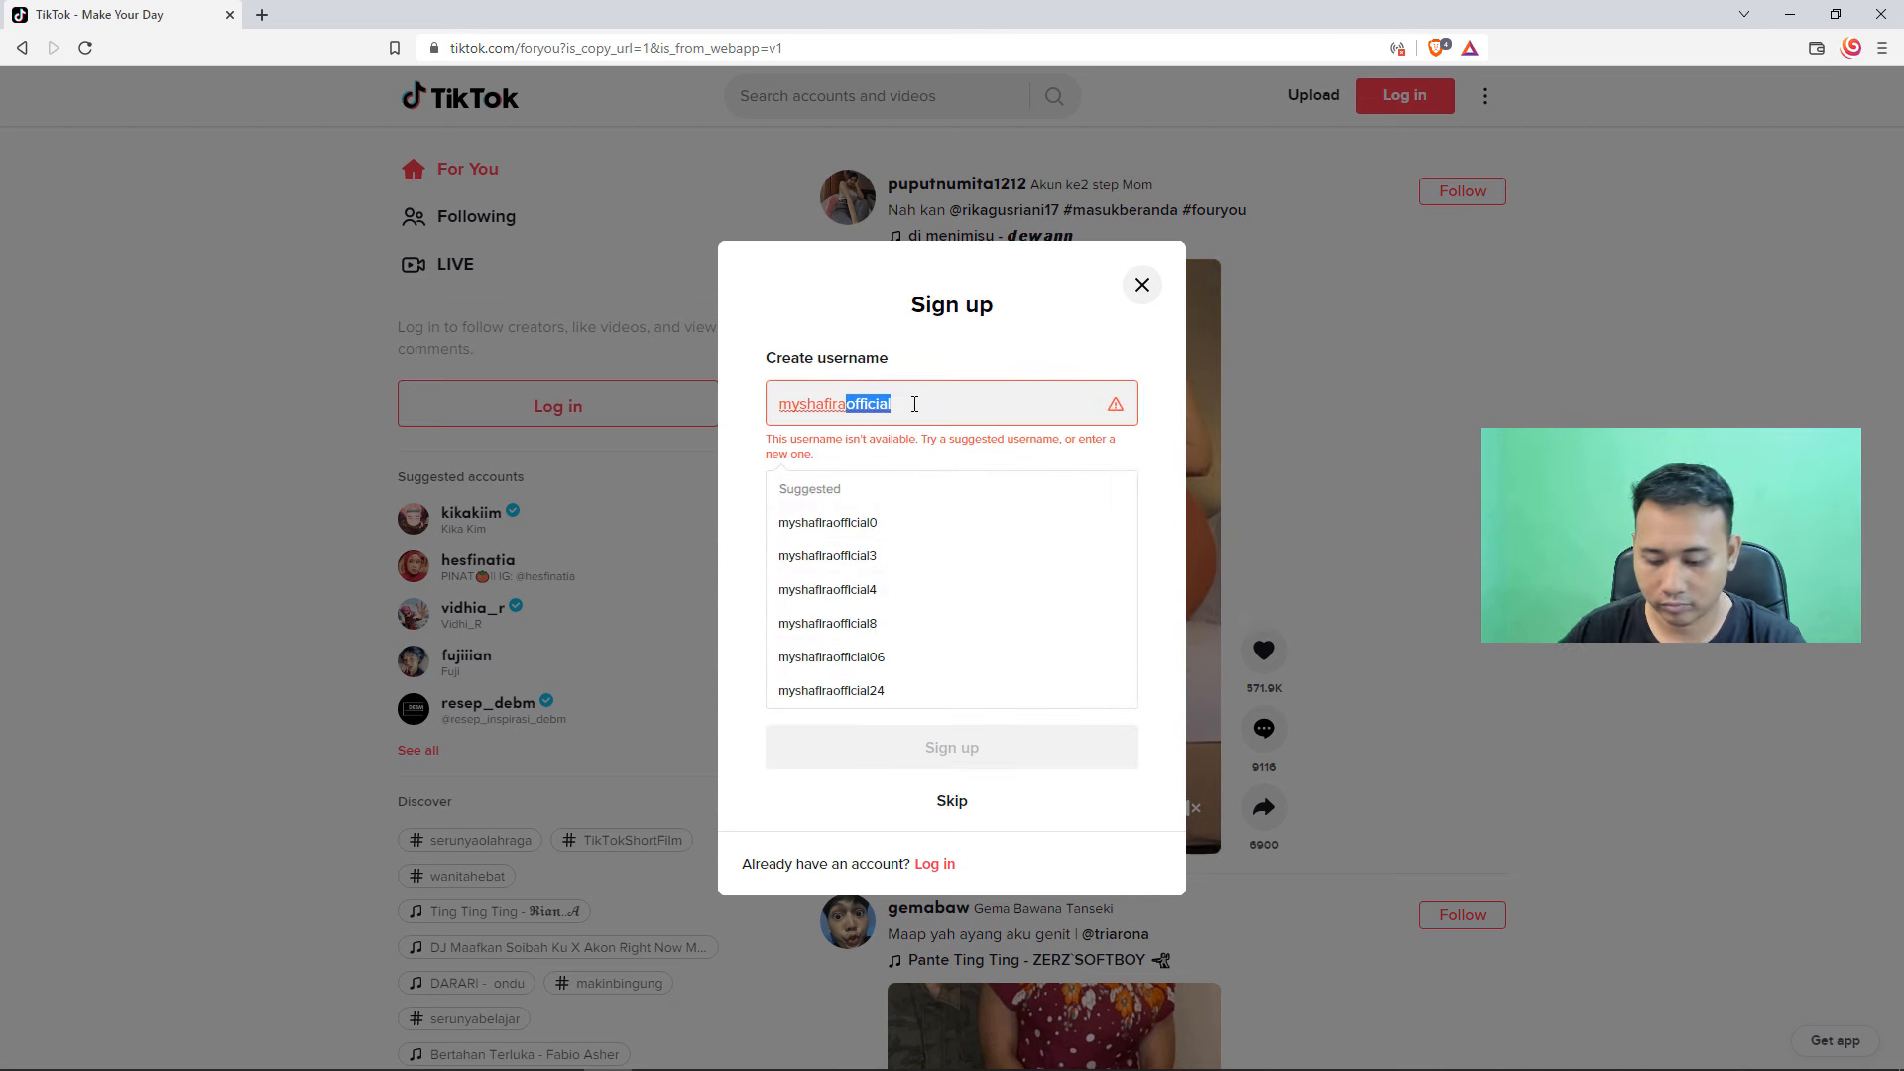
{"action": "type", "text": ".id"}
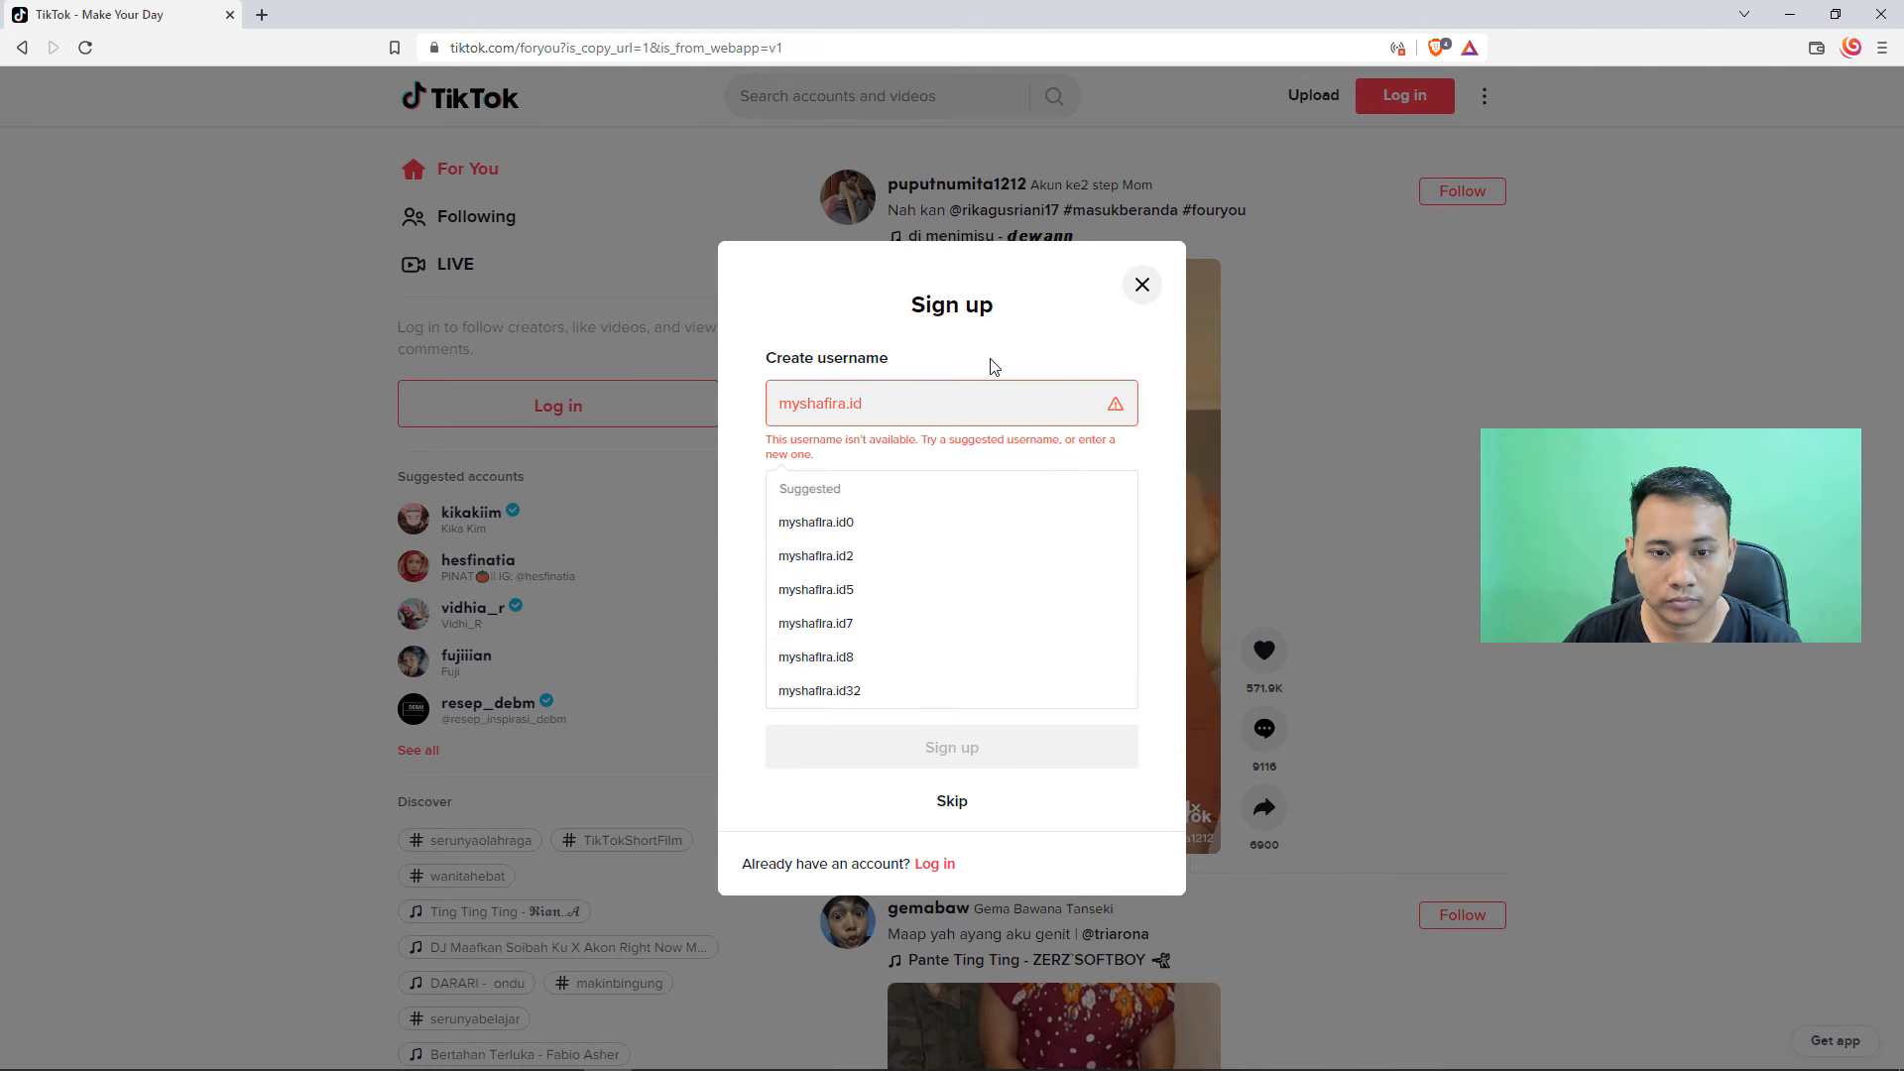
{"action": "left_click", "coordinate": [934, 395]}
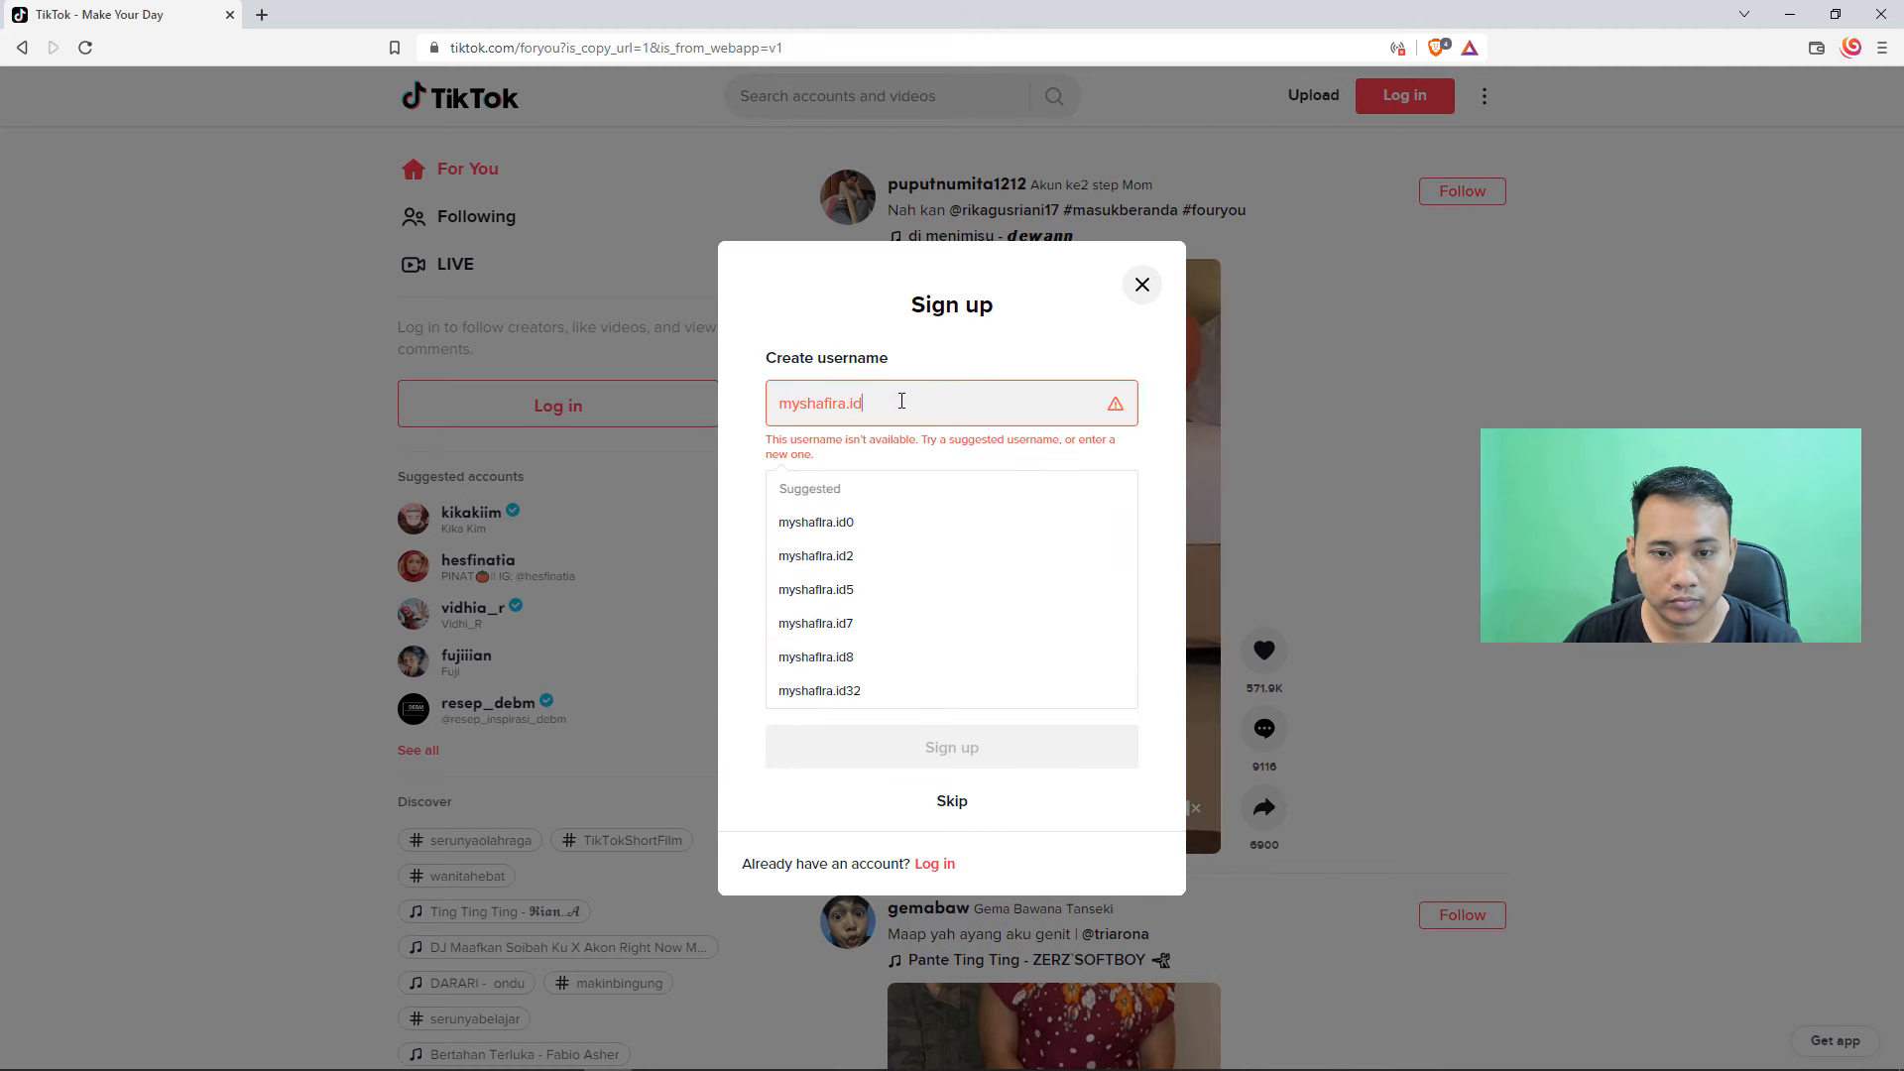
{"action": "key", "text": "BackSpace"}
{"action": "key", "text": "BackSpace"}
{"action": "key", "text": "BackSpace"}
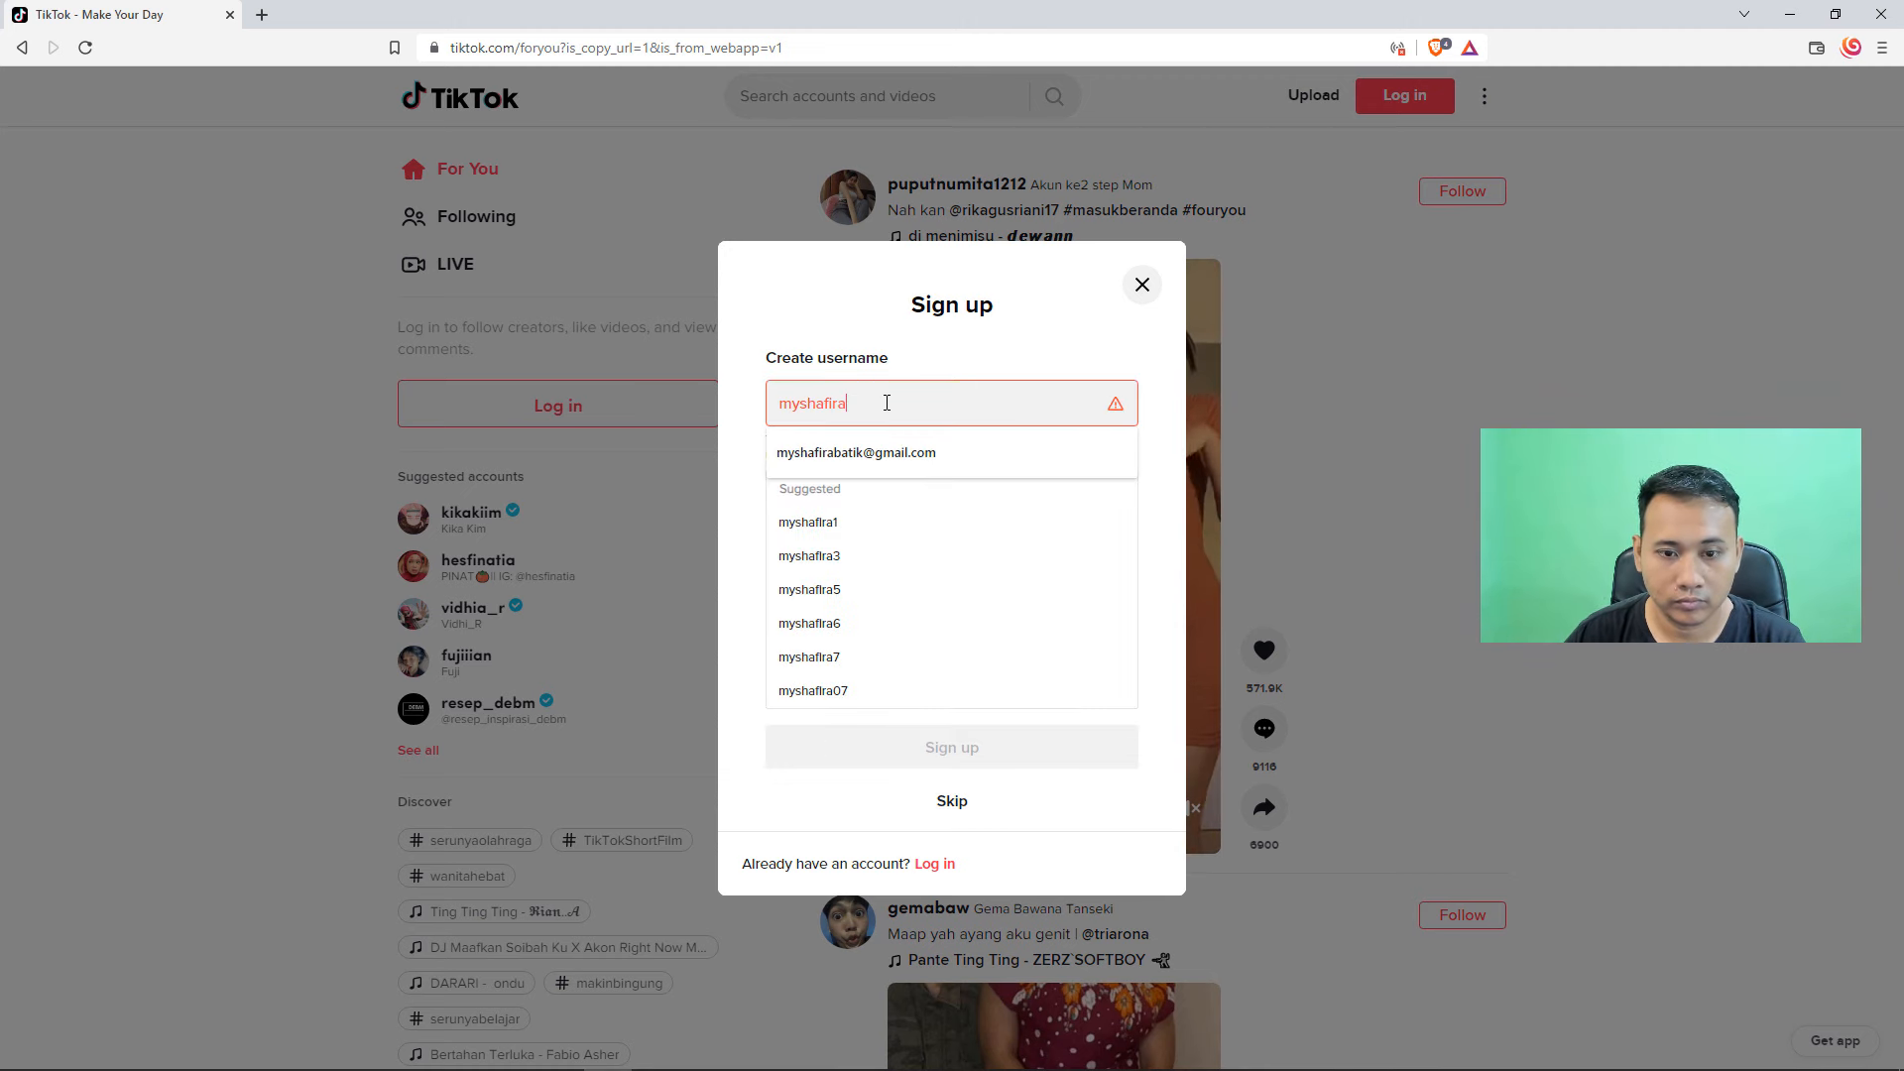
{"action": "type", "text": "indonesia"}
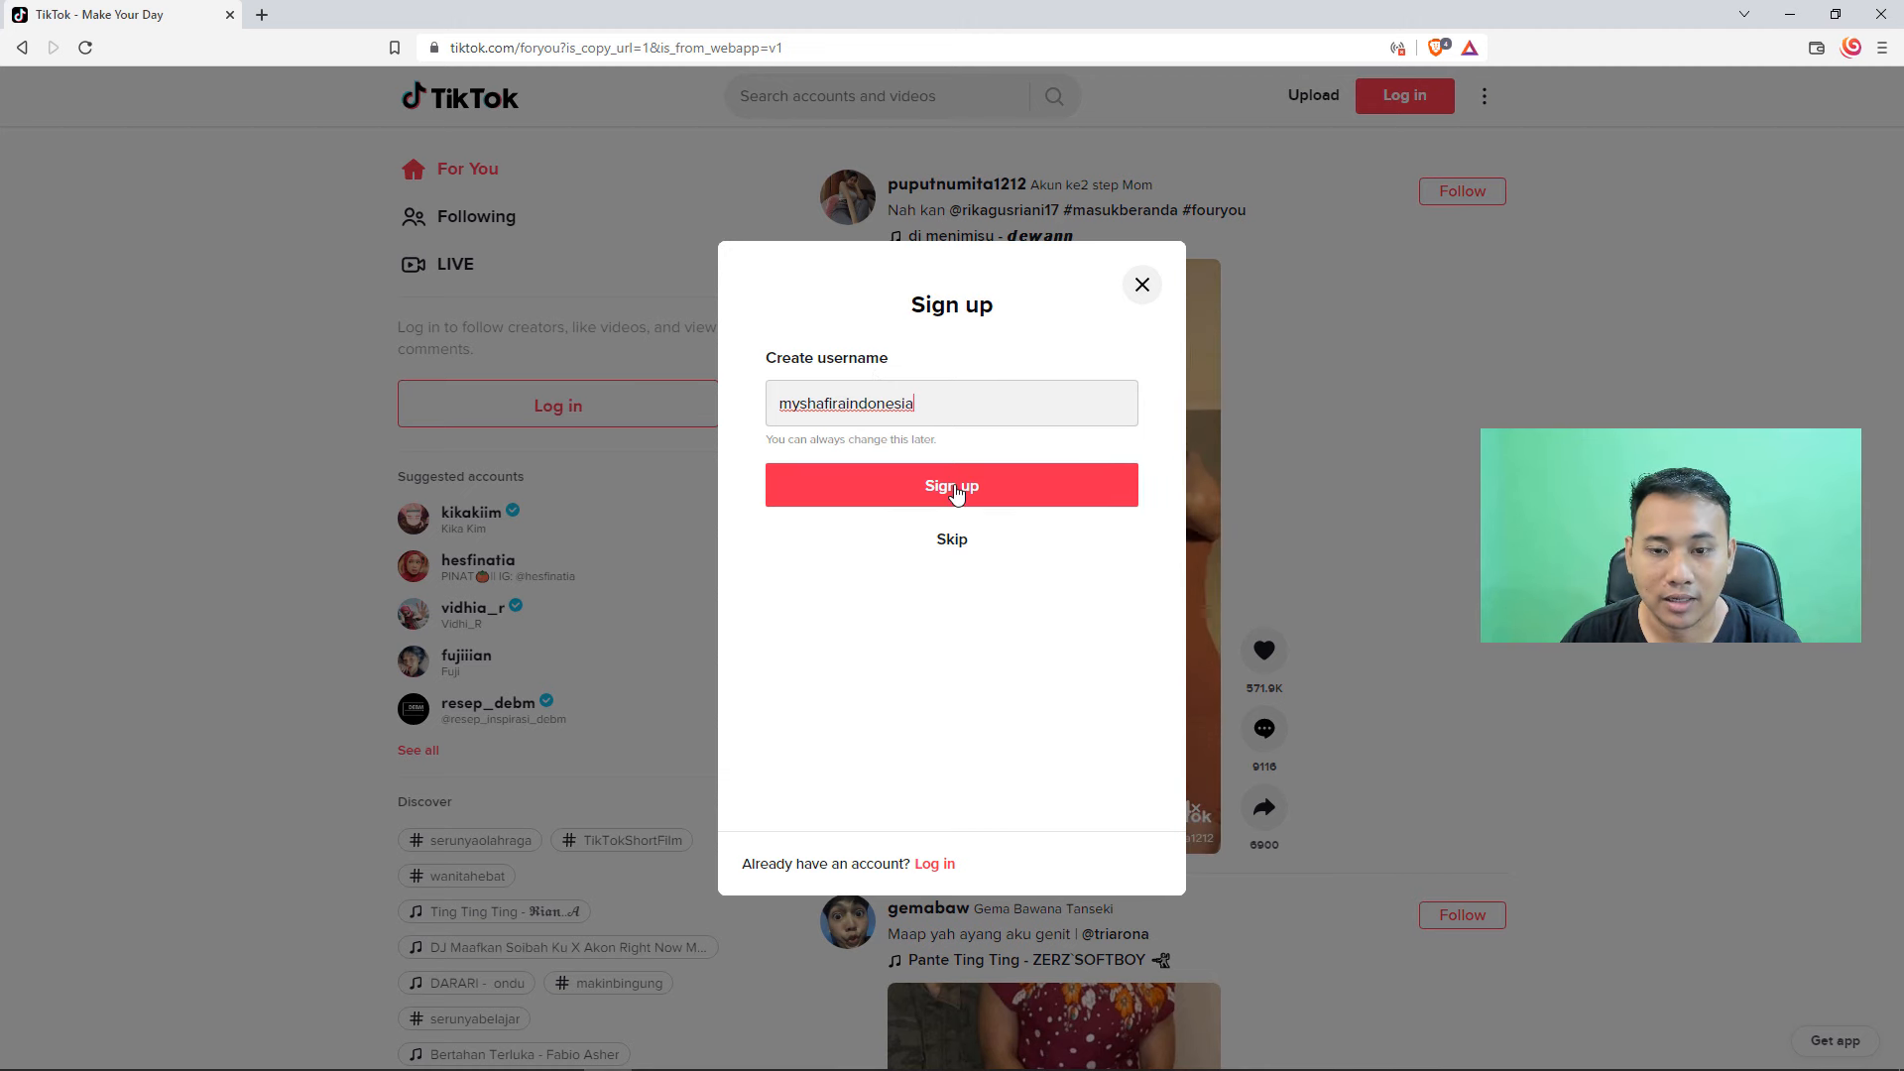
Skip the username confirmation to finish sign-up, then view the new account's profile page
{"action": "left_click", "coordinate": [950, 543]}
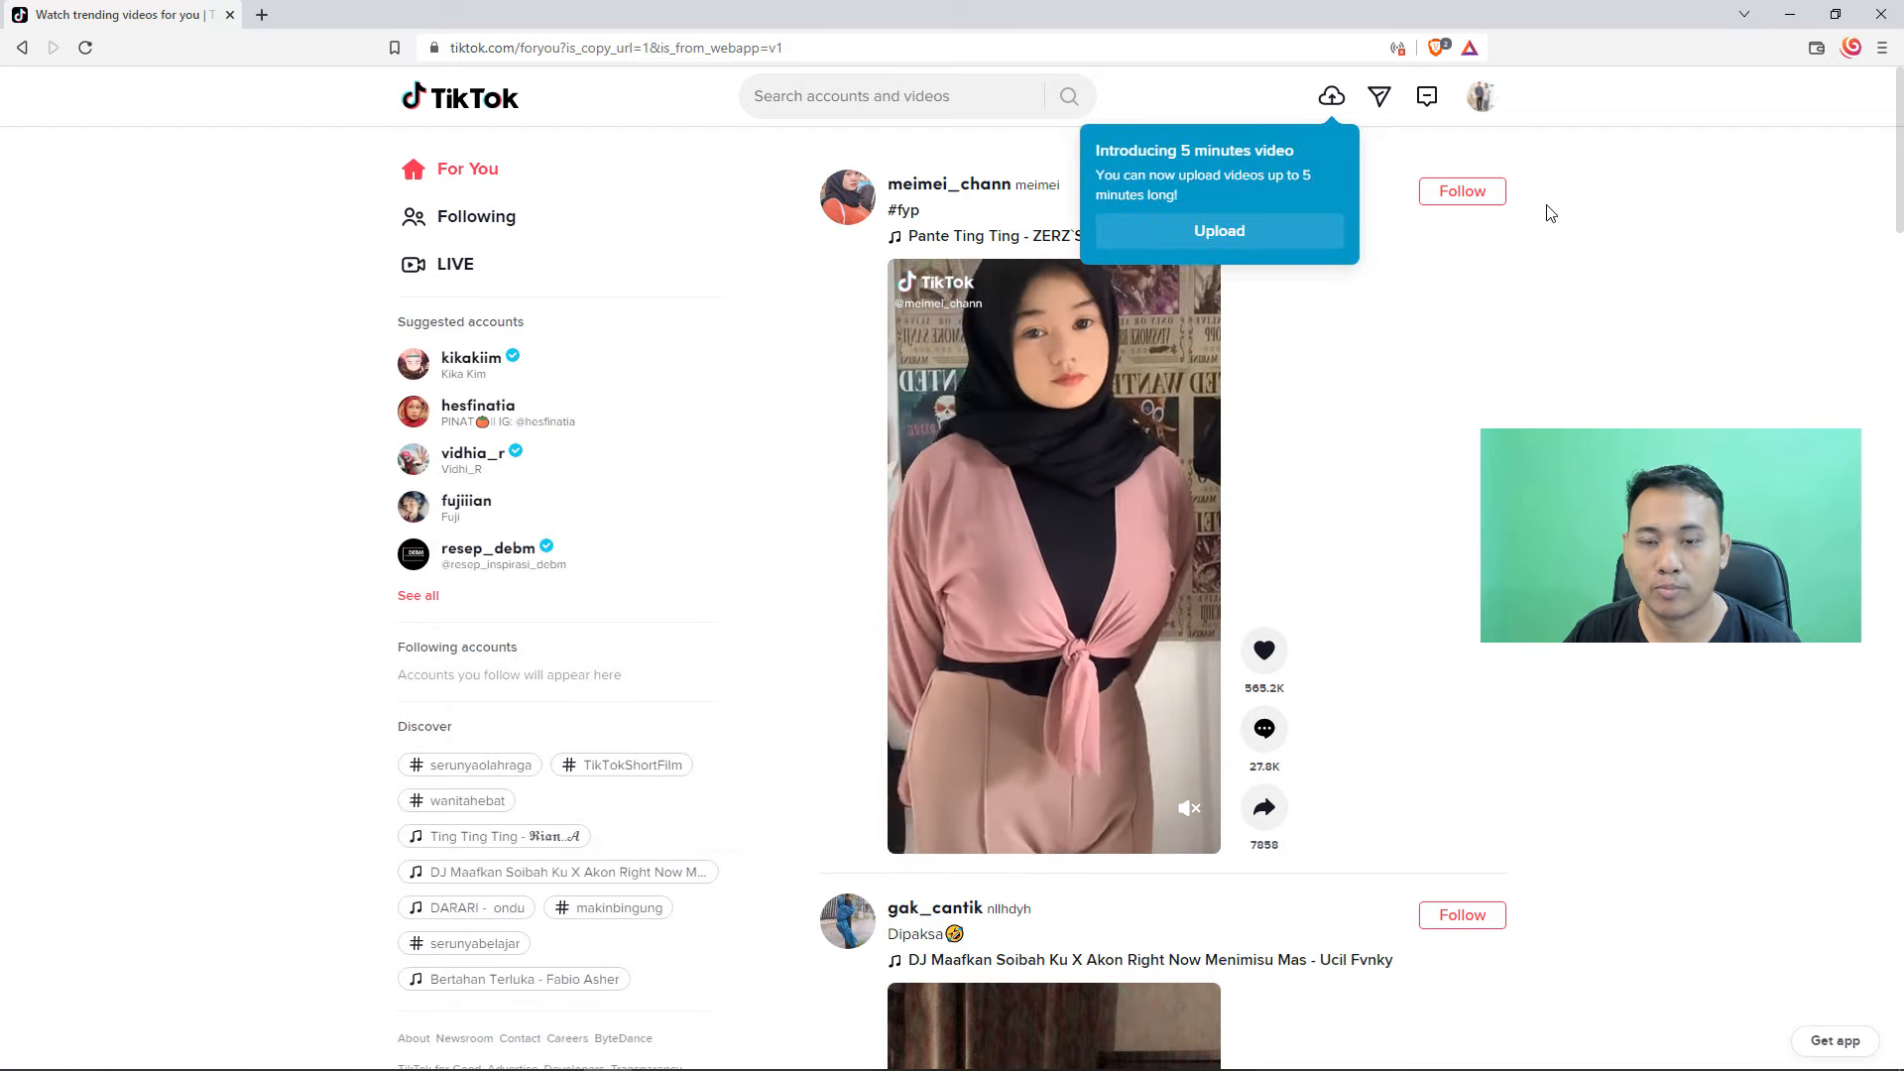
{"action": "mouse_move", "coordinate": [1472, 104]}
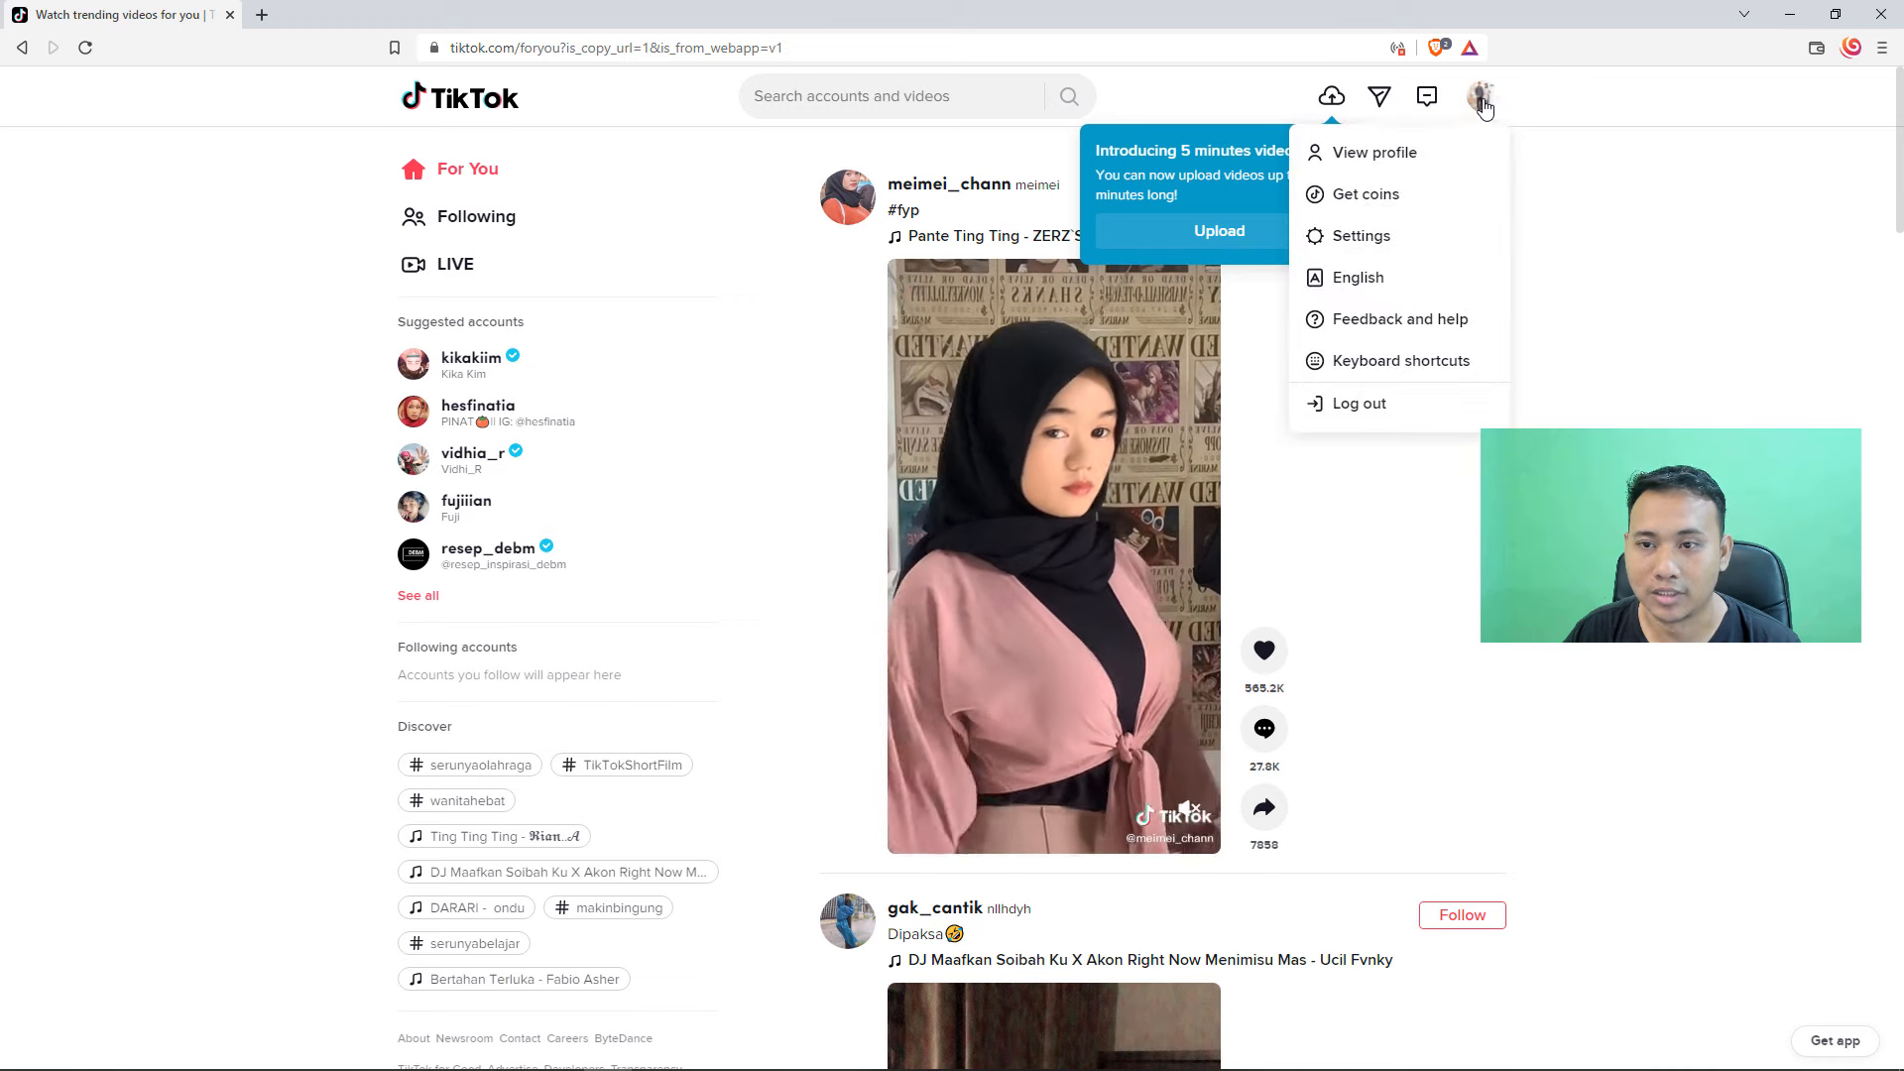
{"action": "left_click", "coordinate": [1403, 157]}
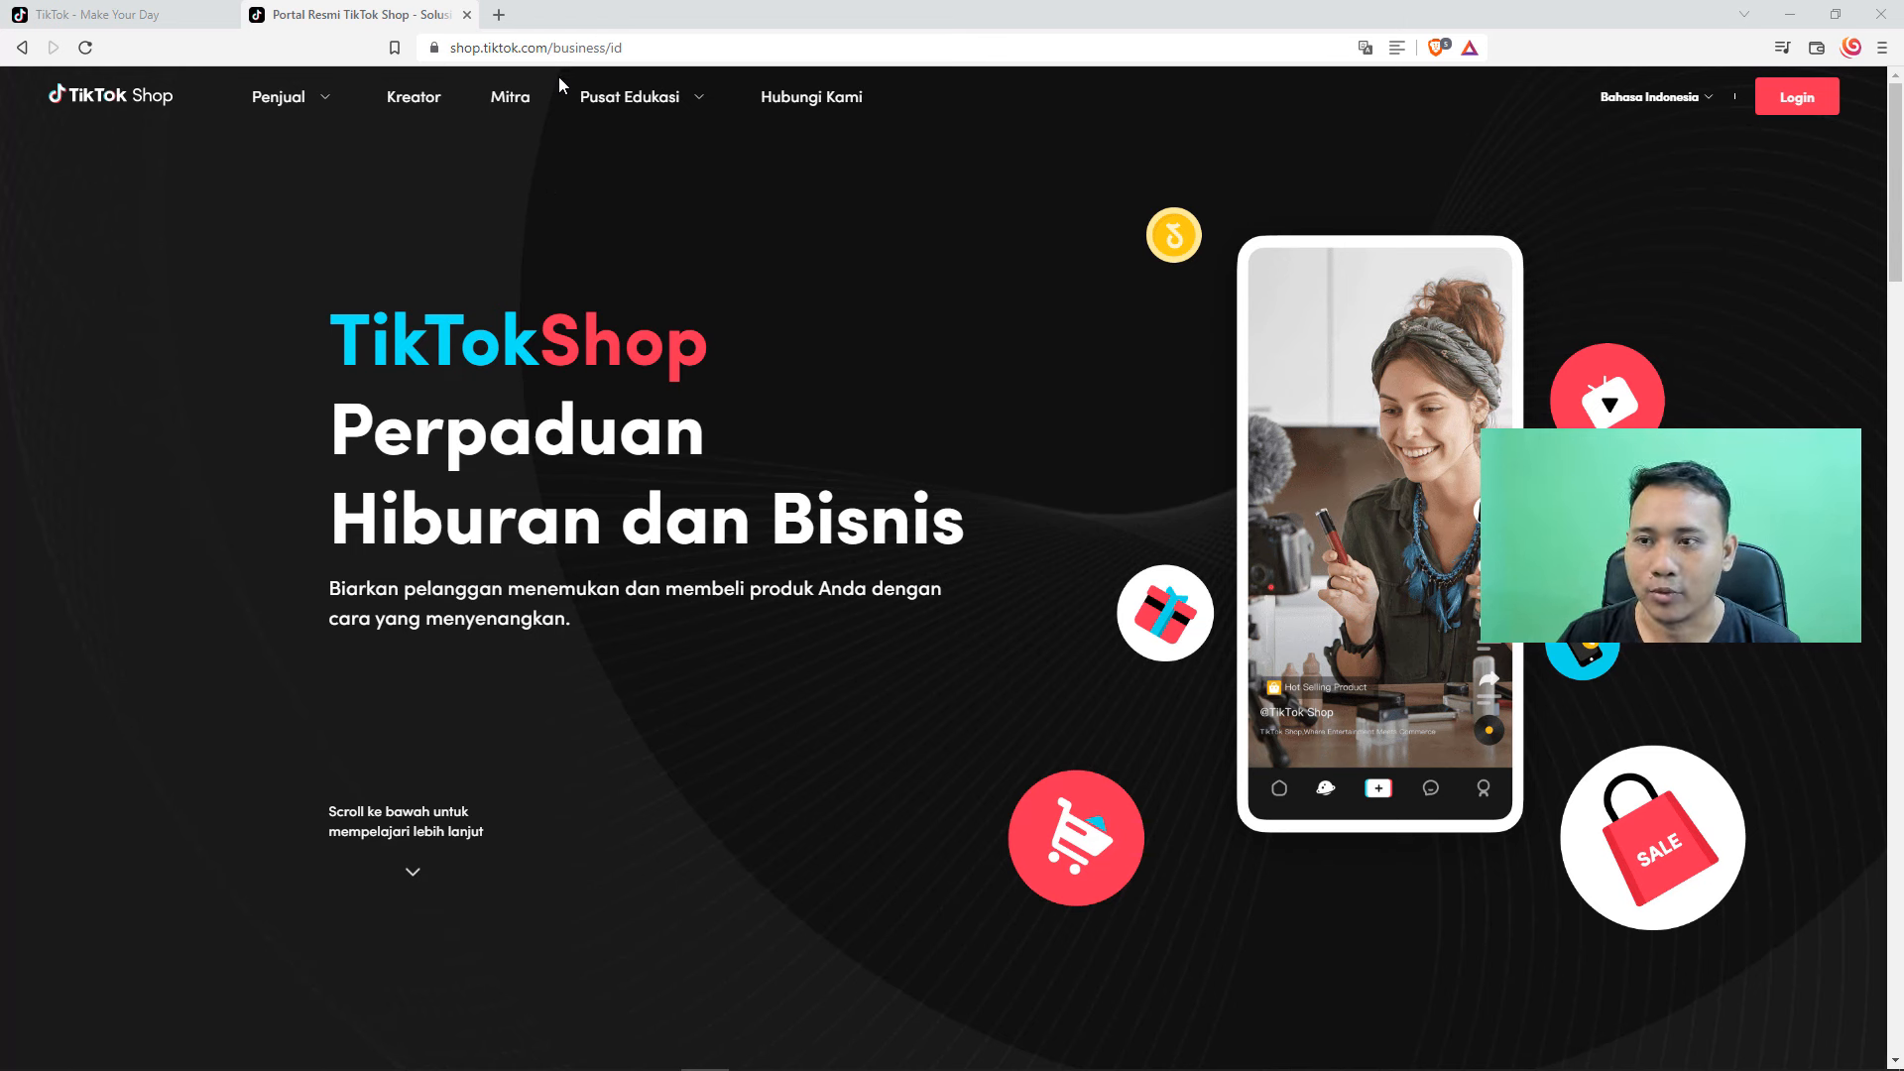
Choose Seller Center from the TikTok Shop Login portal menu
{"action": "left_click", "coordinate": [1796, 106]}
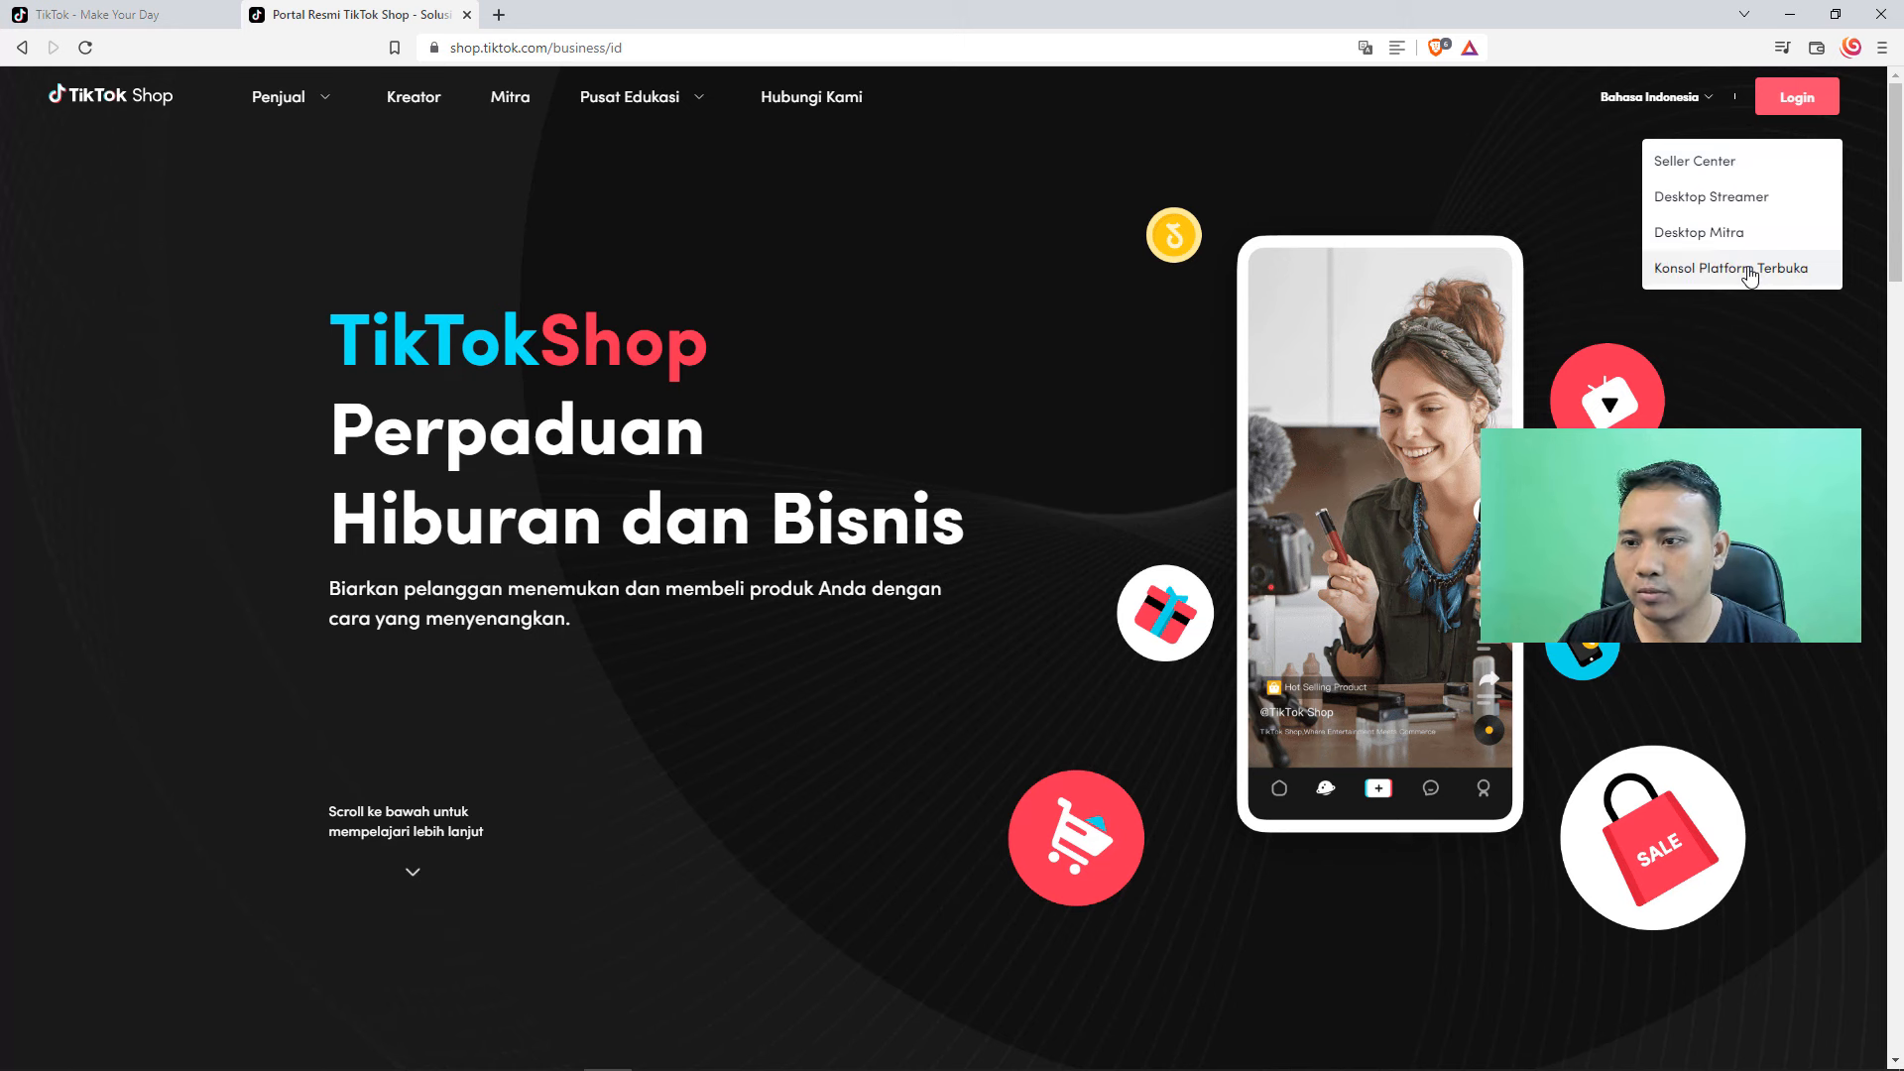
{"action": "left_click", "coordinate": [1716, 167]}
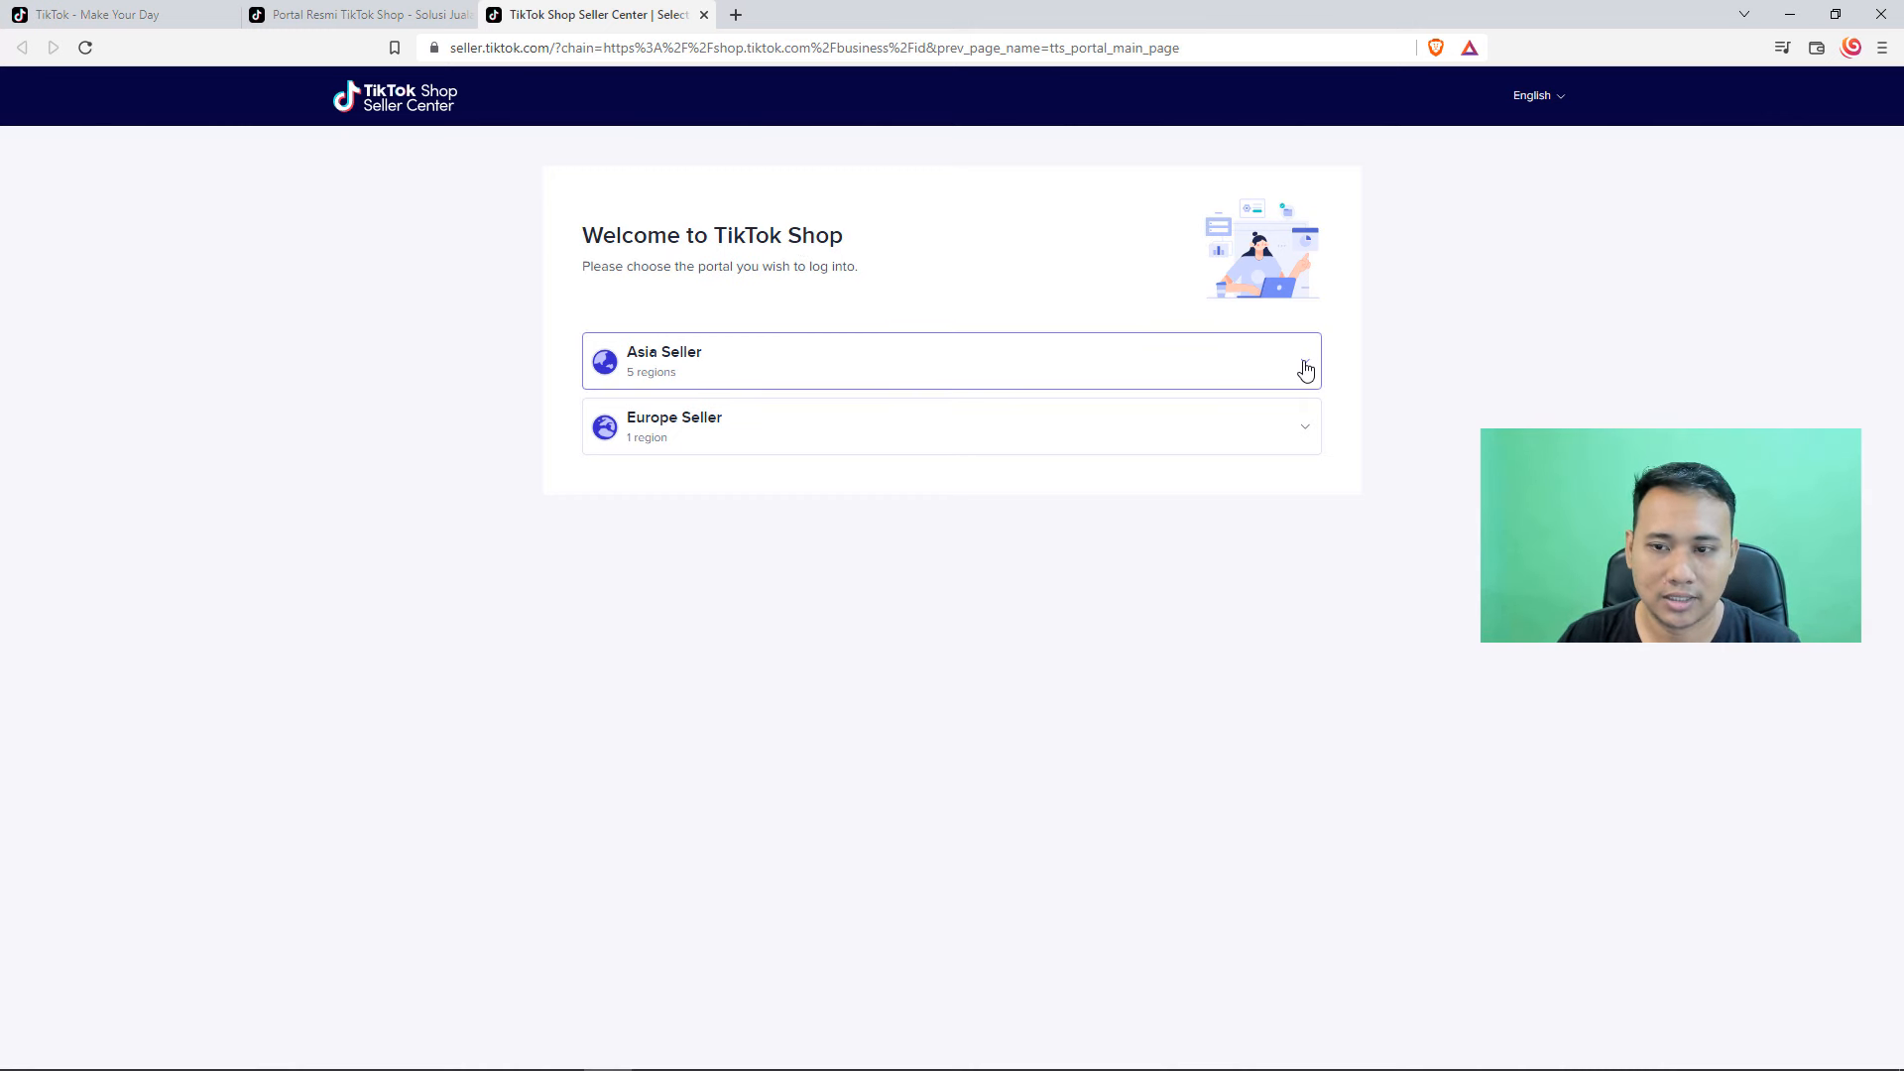
Enter the Seller Center as an Indonesia seller from the Asia Seller regions
{"action": "left_click", "coordinate": [1302, 368]}
{"action": "mouse_move", "coordinate": [770, 488]}
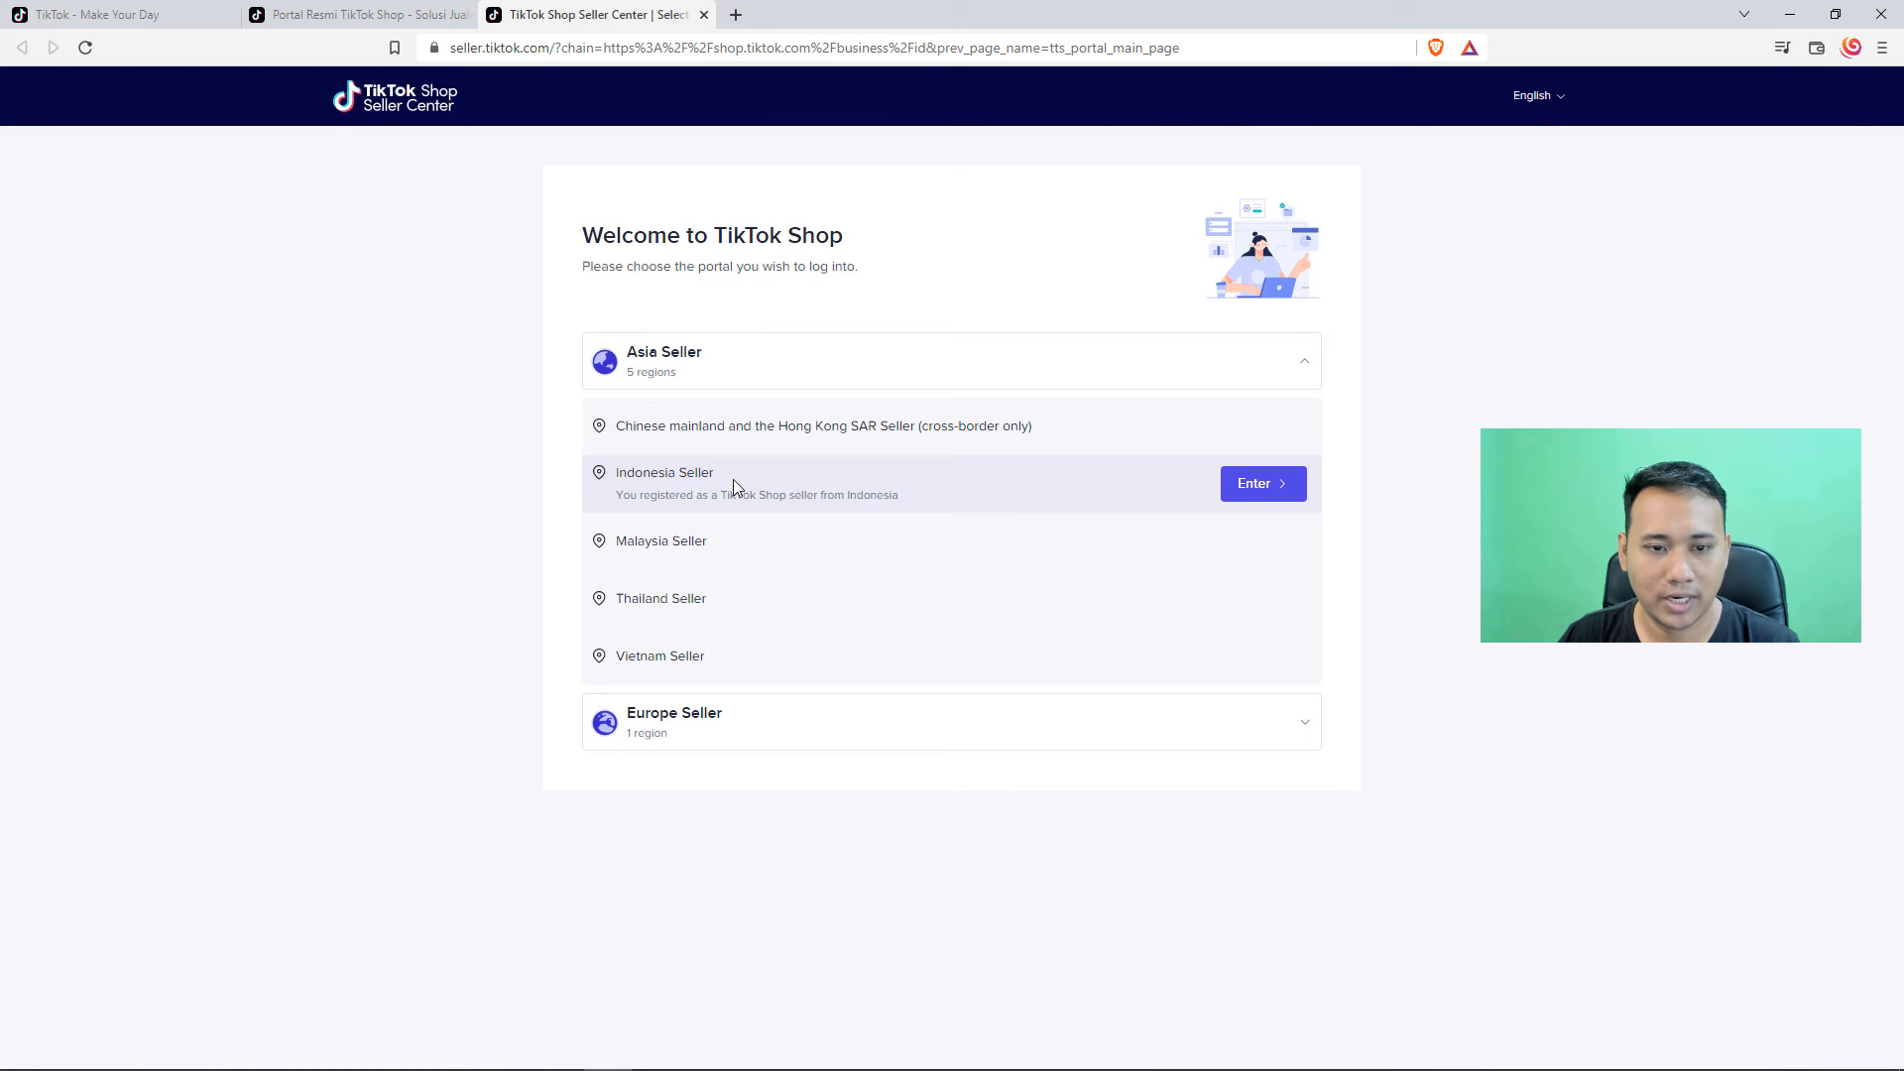
{"action": "mouse_move", "coordinate": [733, 438]}
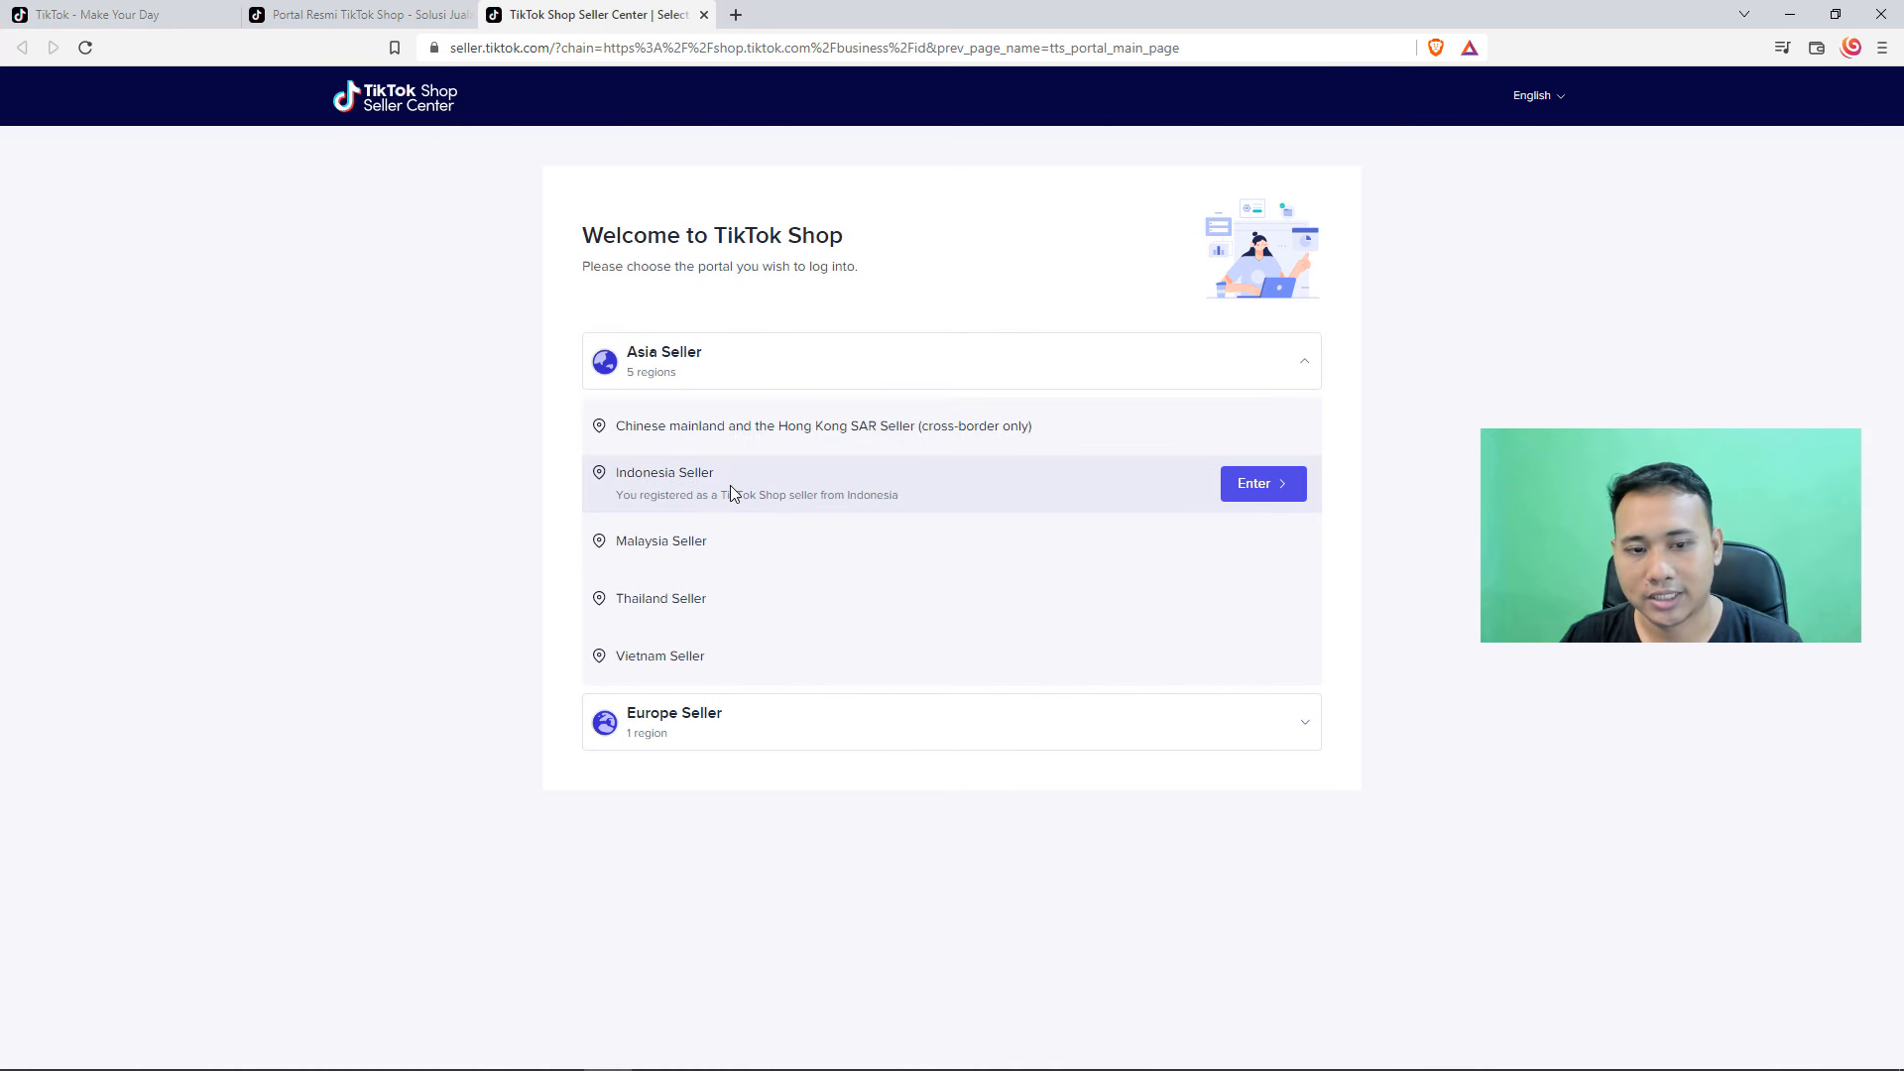
{"action": "mouse_move", "coordinate": [749, 665]}
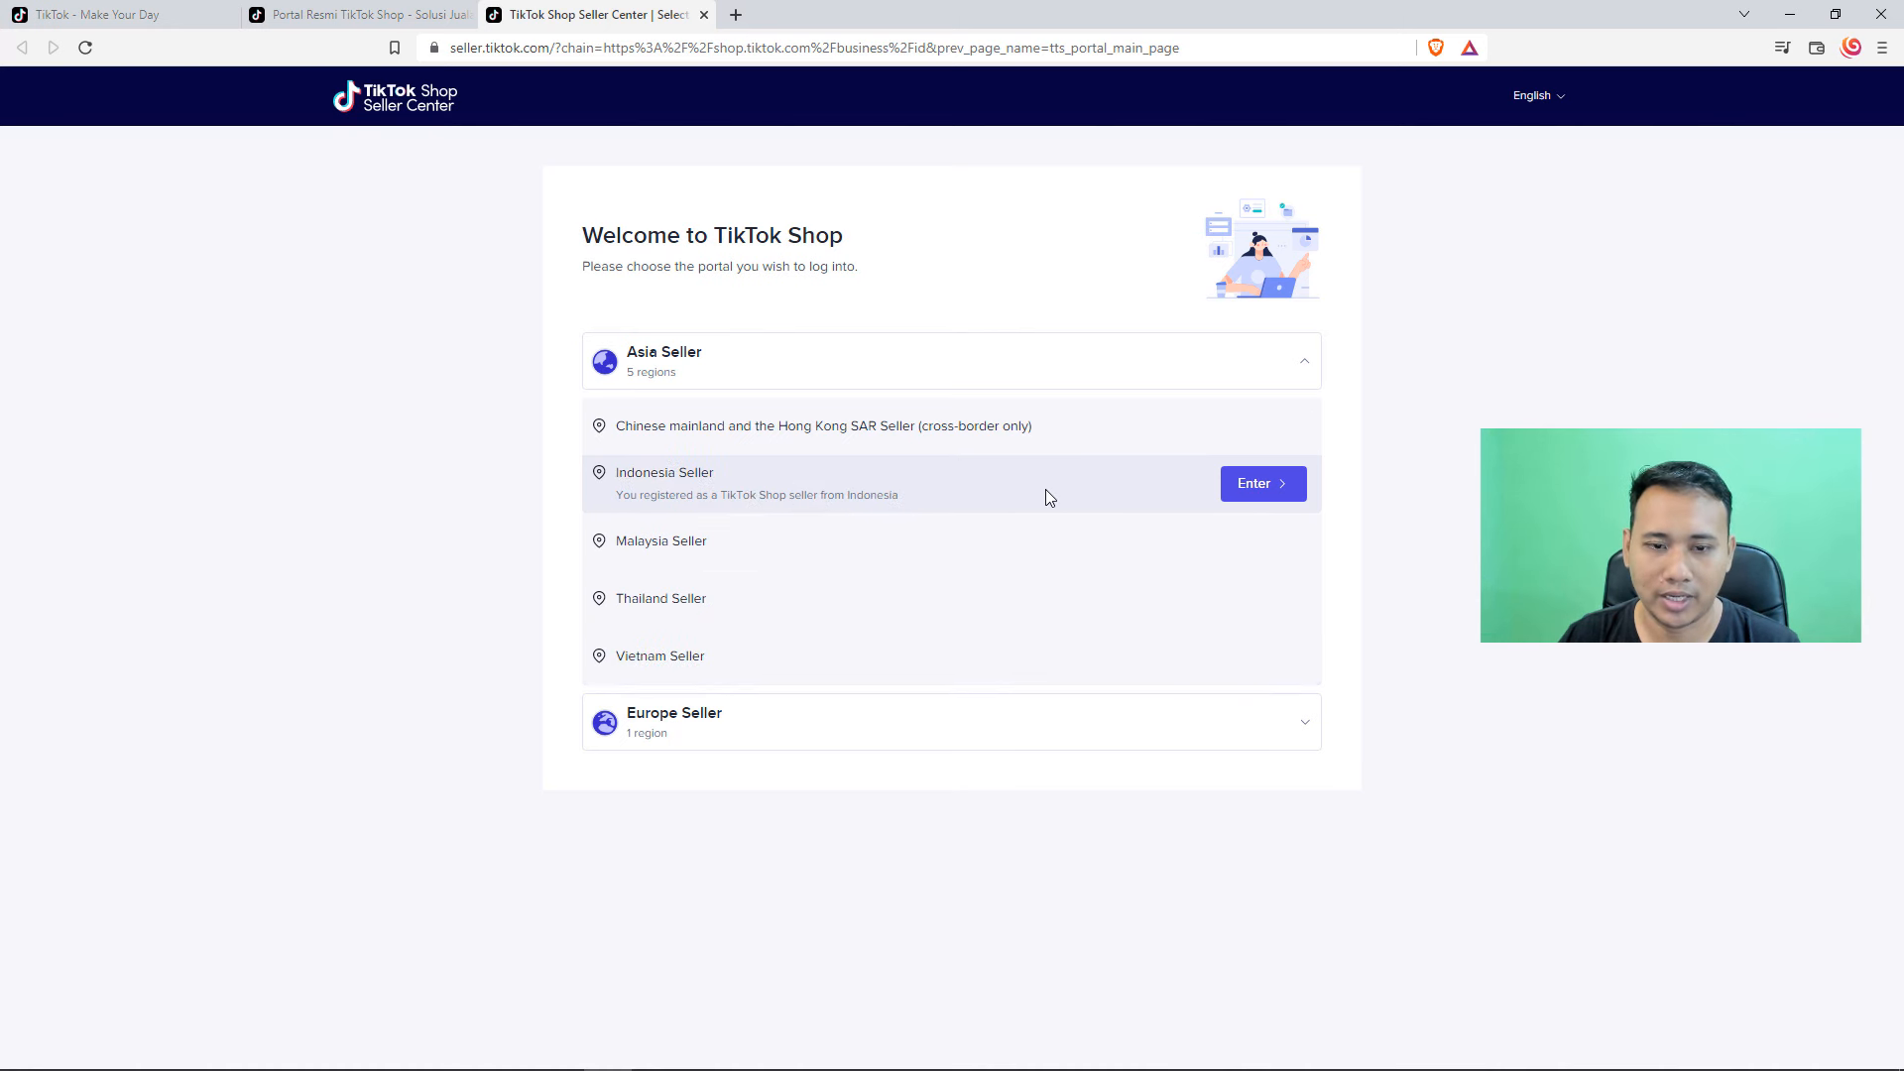
{"action": "left_click", "coordinate": [1258, 486]}
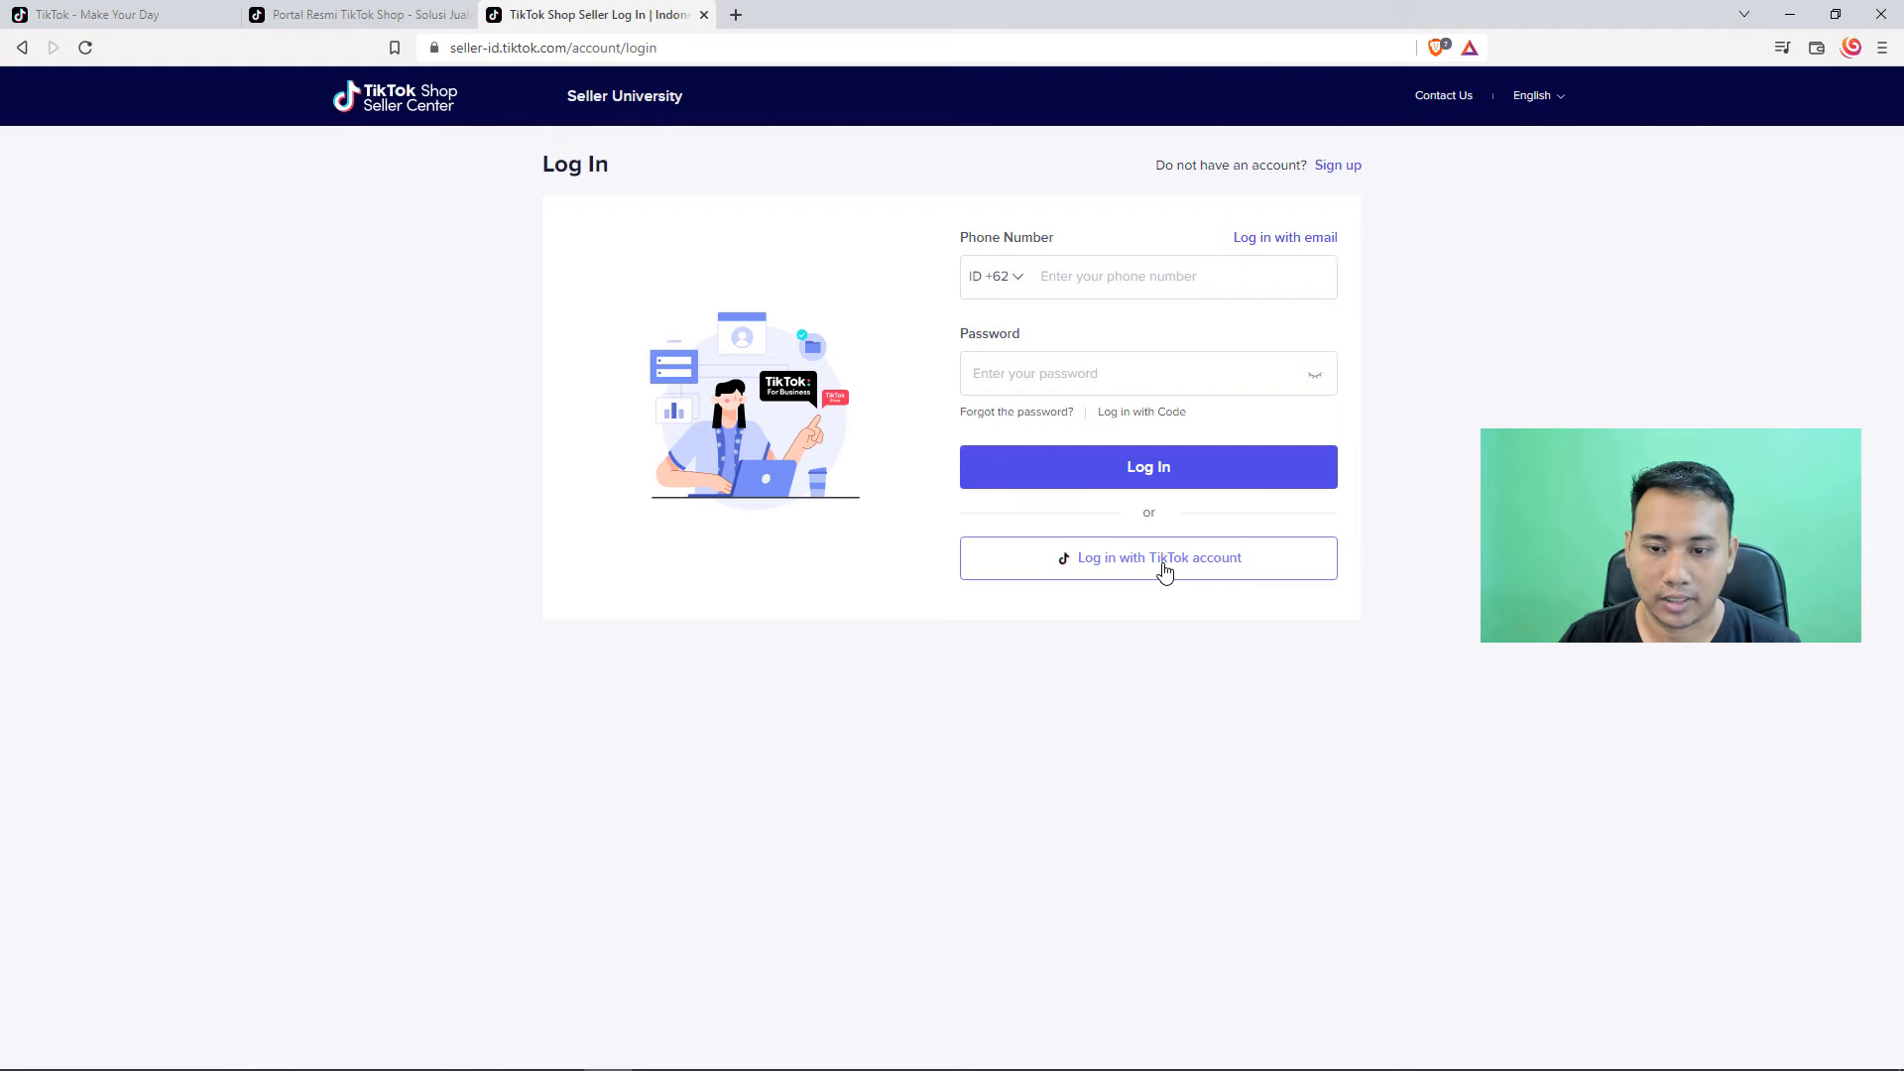
Authorize TikTok Shop to log in, then sign up as a seller with the TikTok account
{"action": "left_click", "coordinate": [1165, 572]}
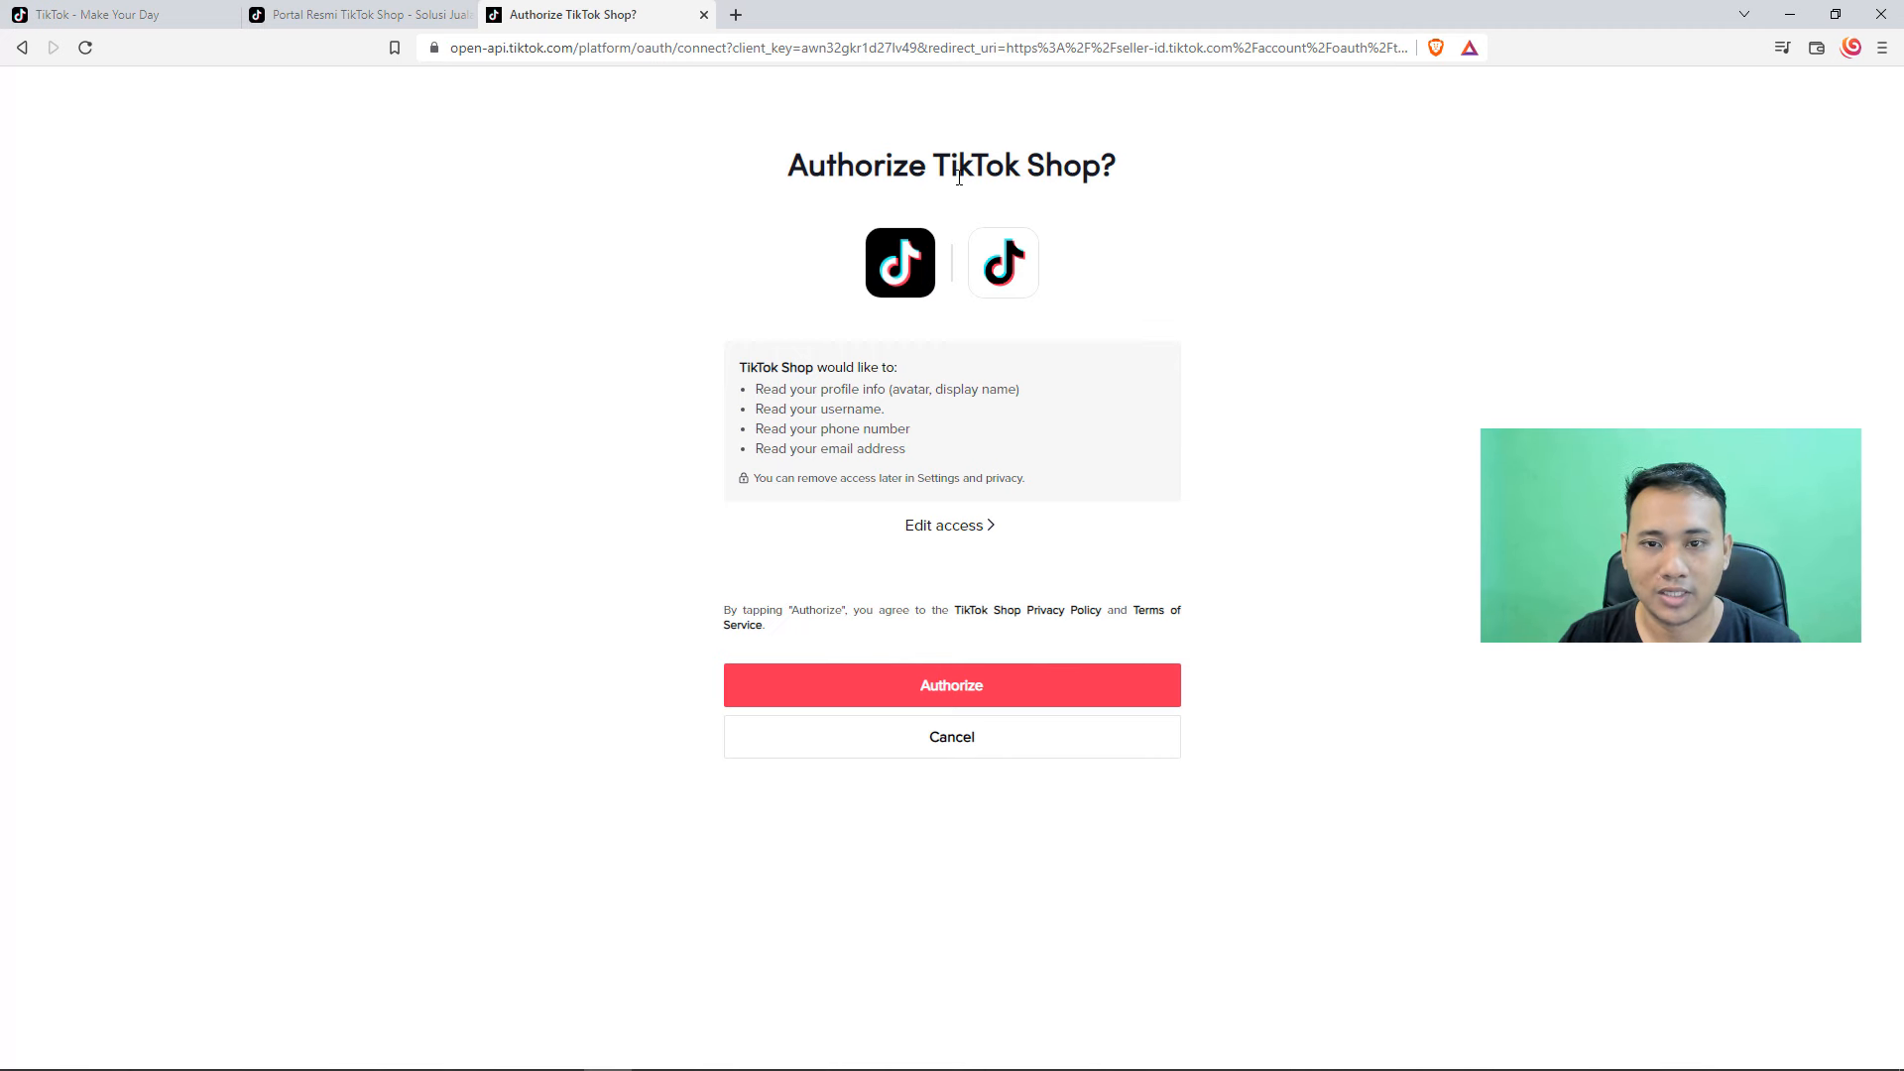
{"action": "left_click", "coordinate": [943, 699]}
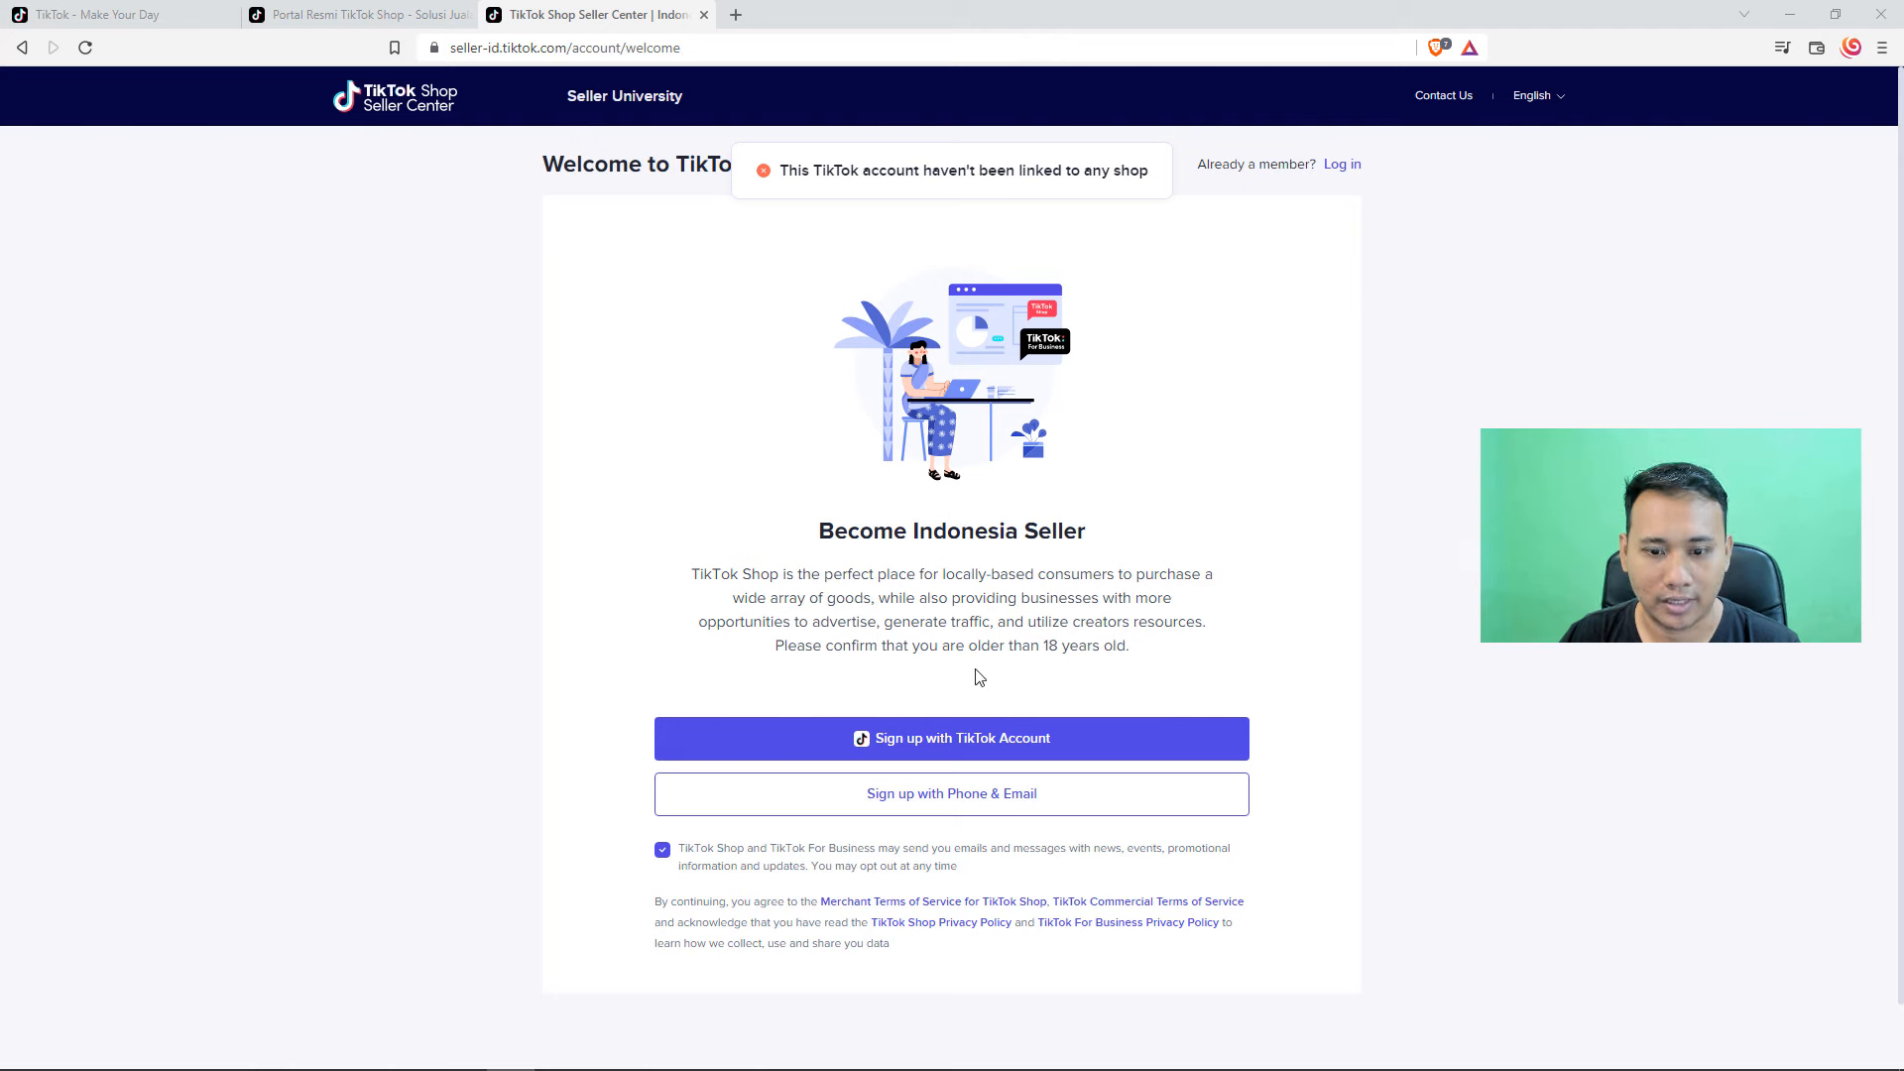
{"action": "left_click", "coordinate": [976, 744]}
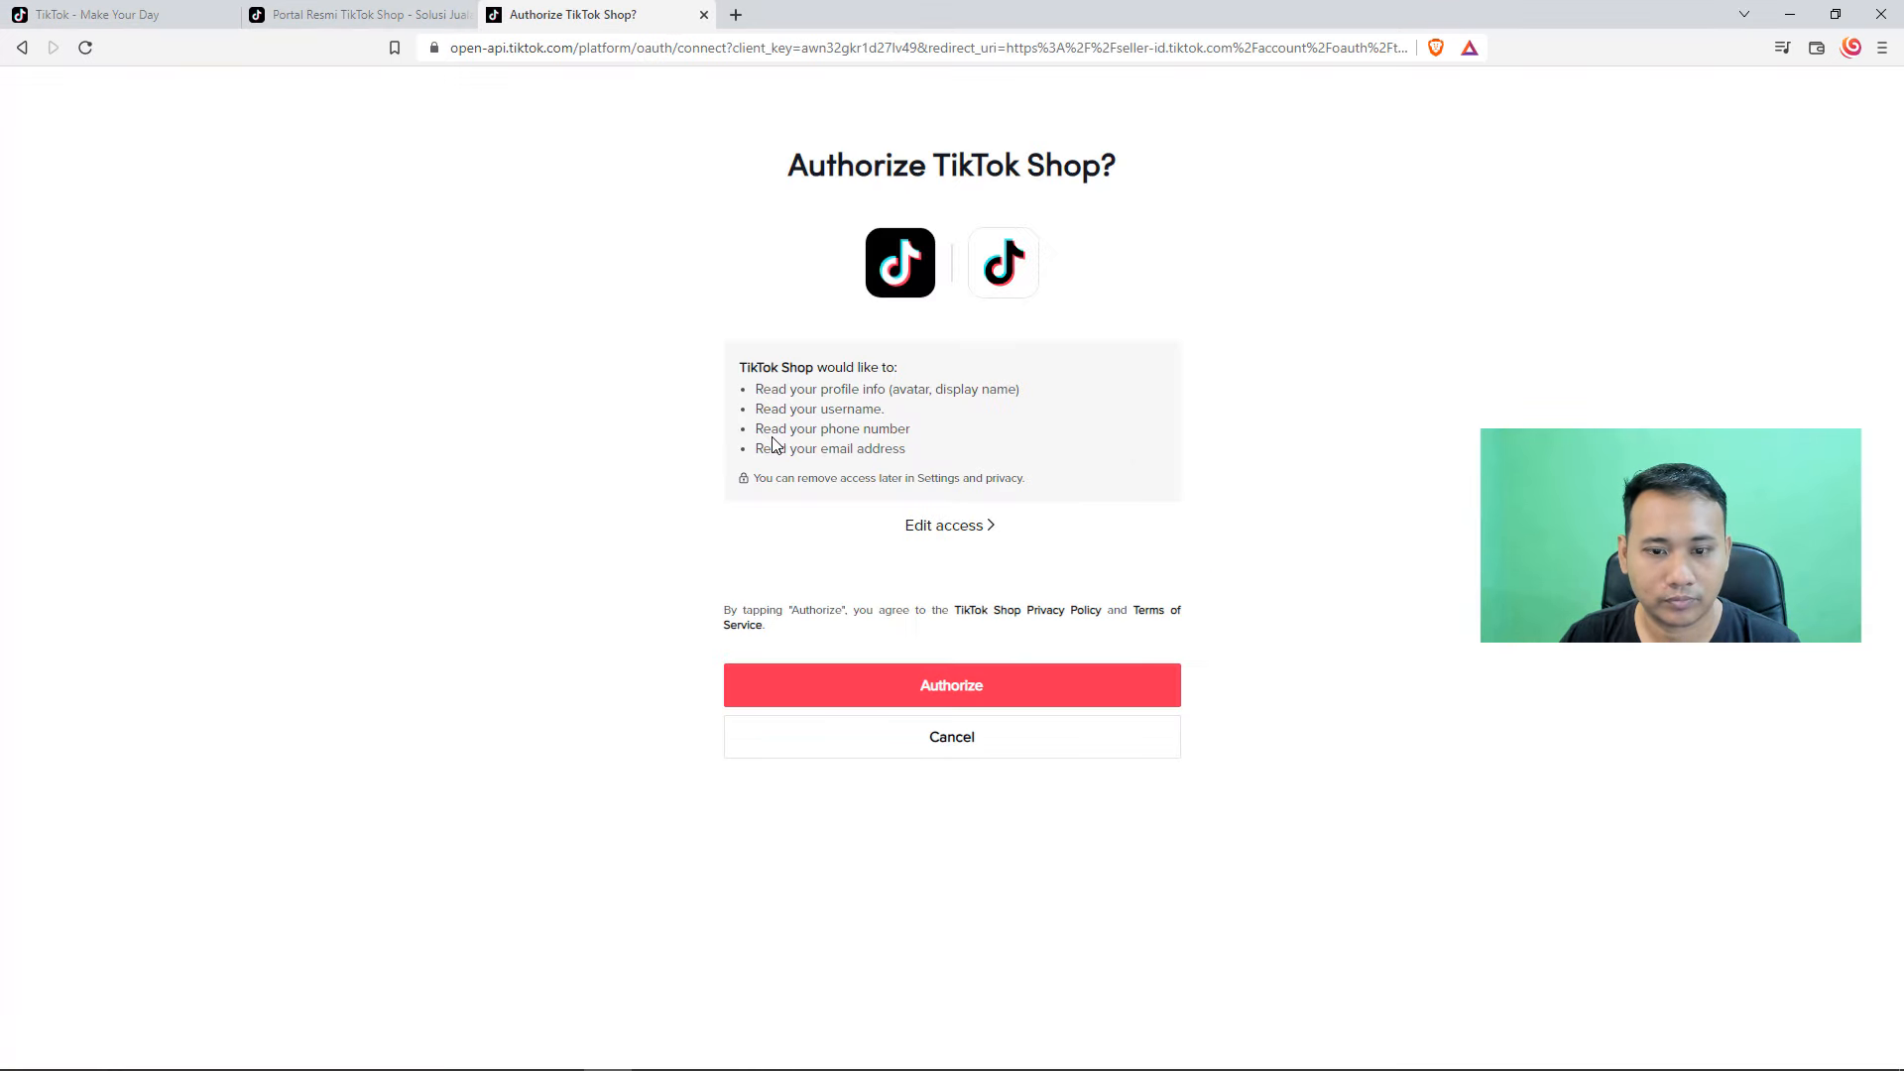
{"action": "left_click", "coordinate": [972, 688]}
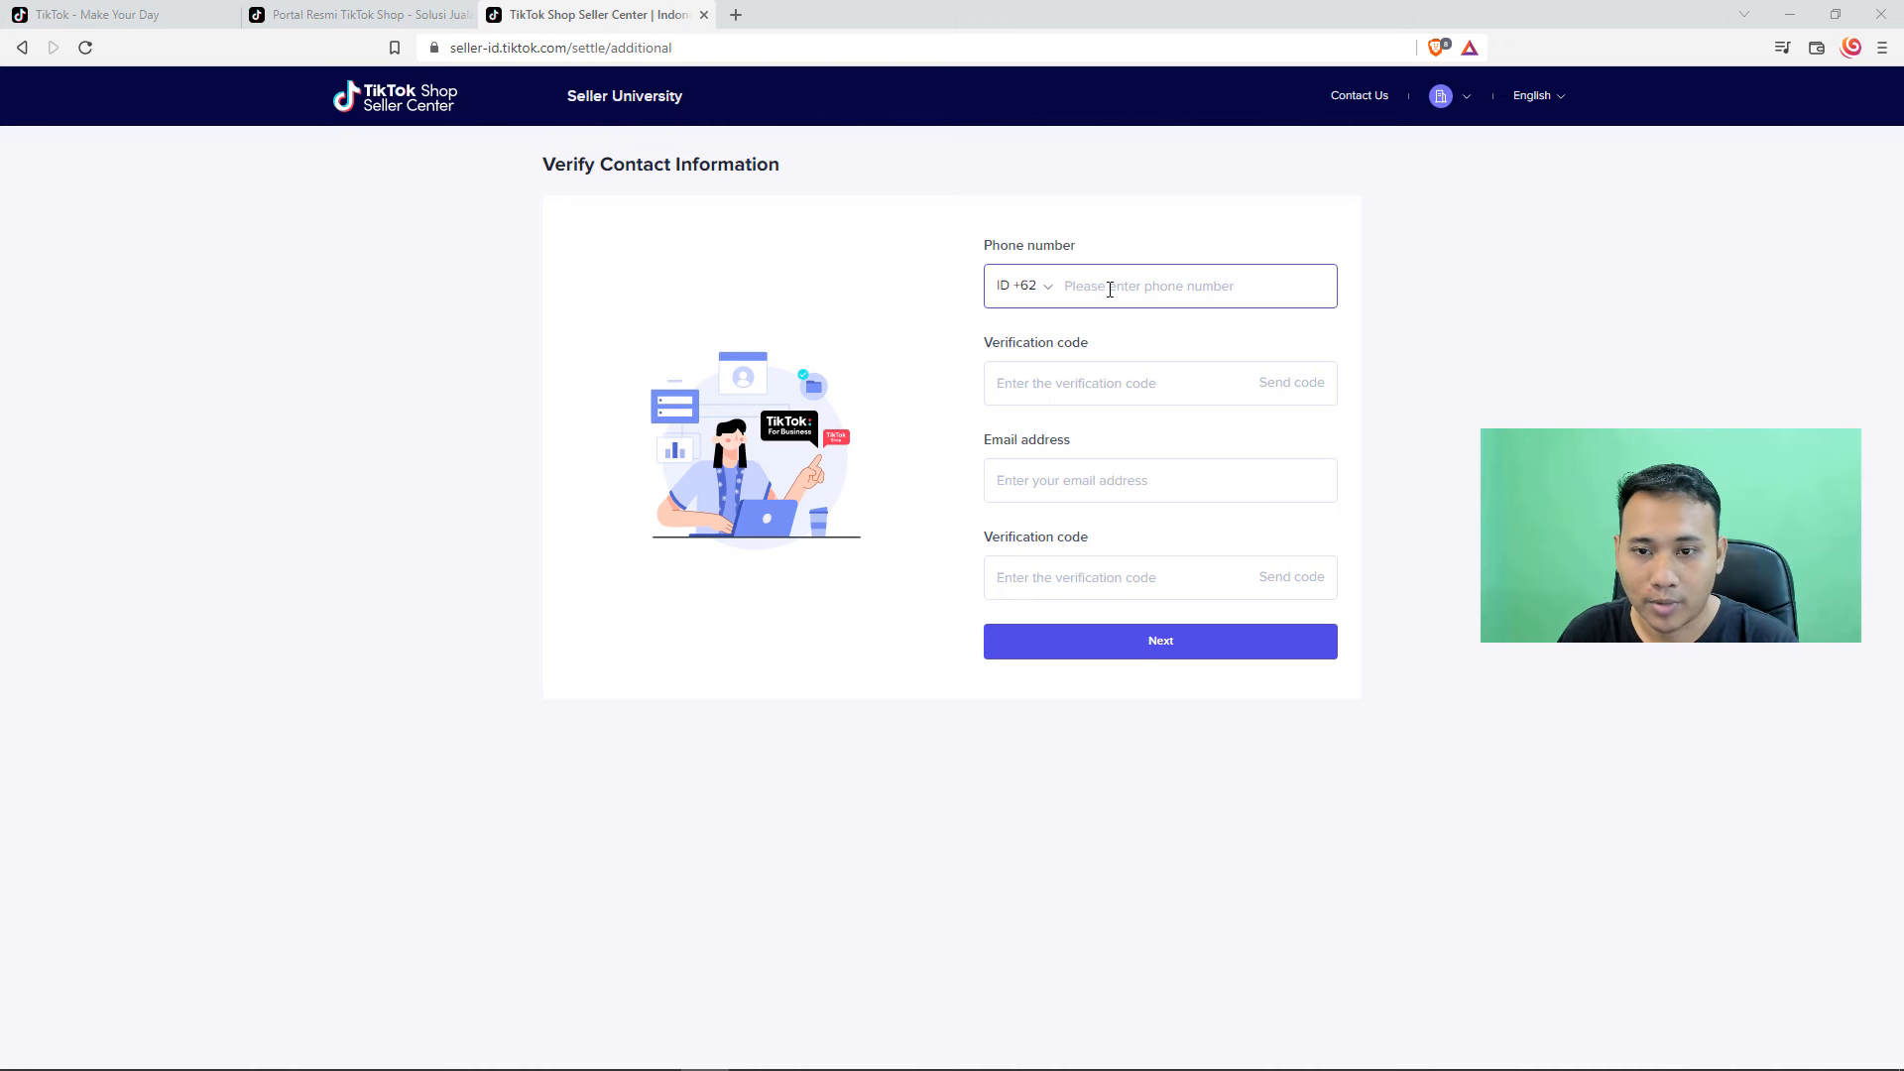
Enter the contact phone number and the SMS verification code sent to it
{"action": "left_click", "coordinate": [1109, 289]}
{"action": "type", "text": "0"}
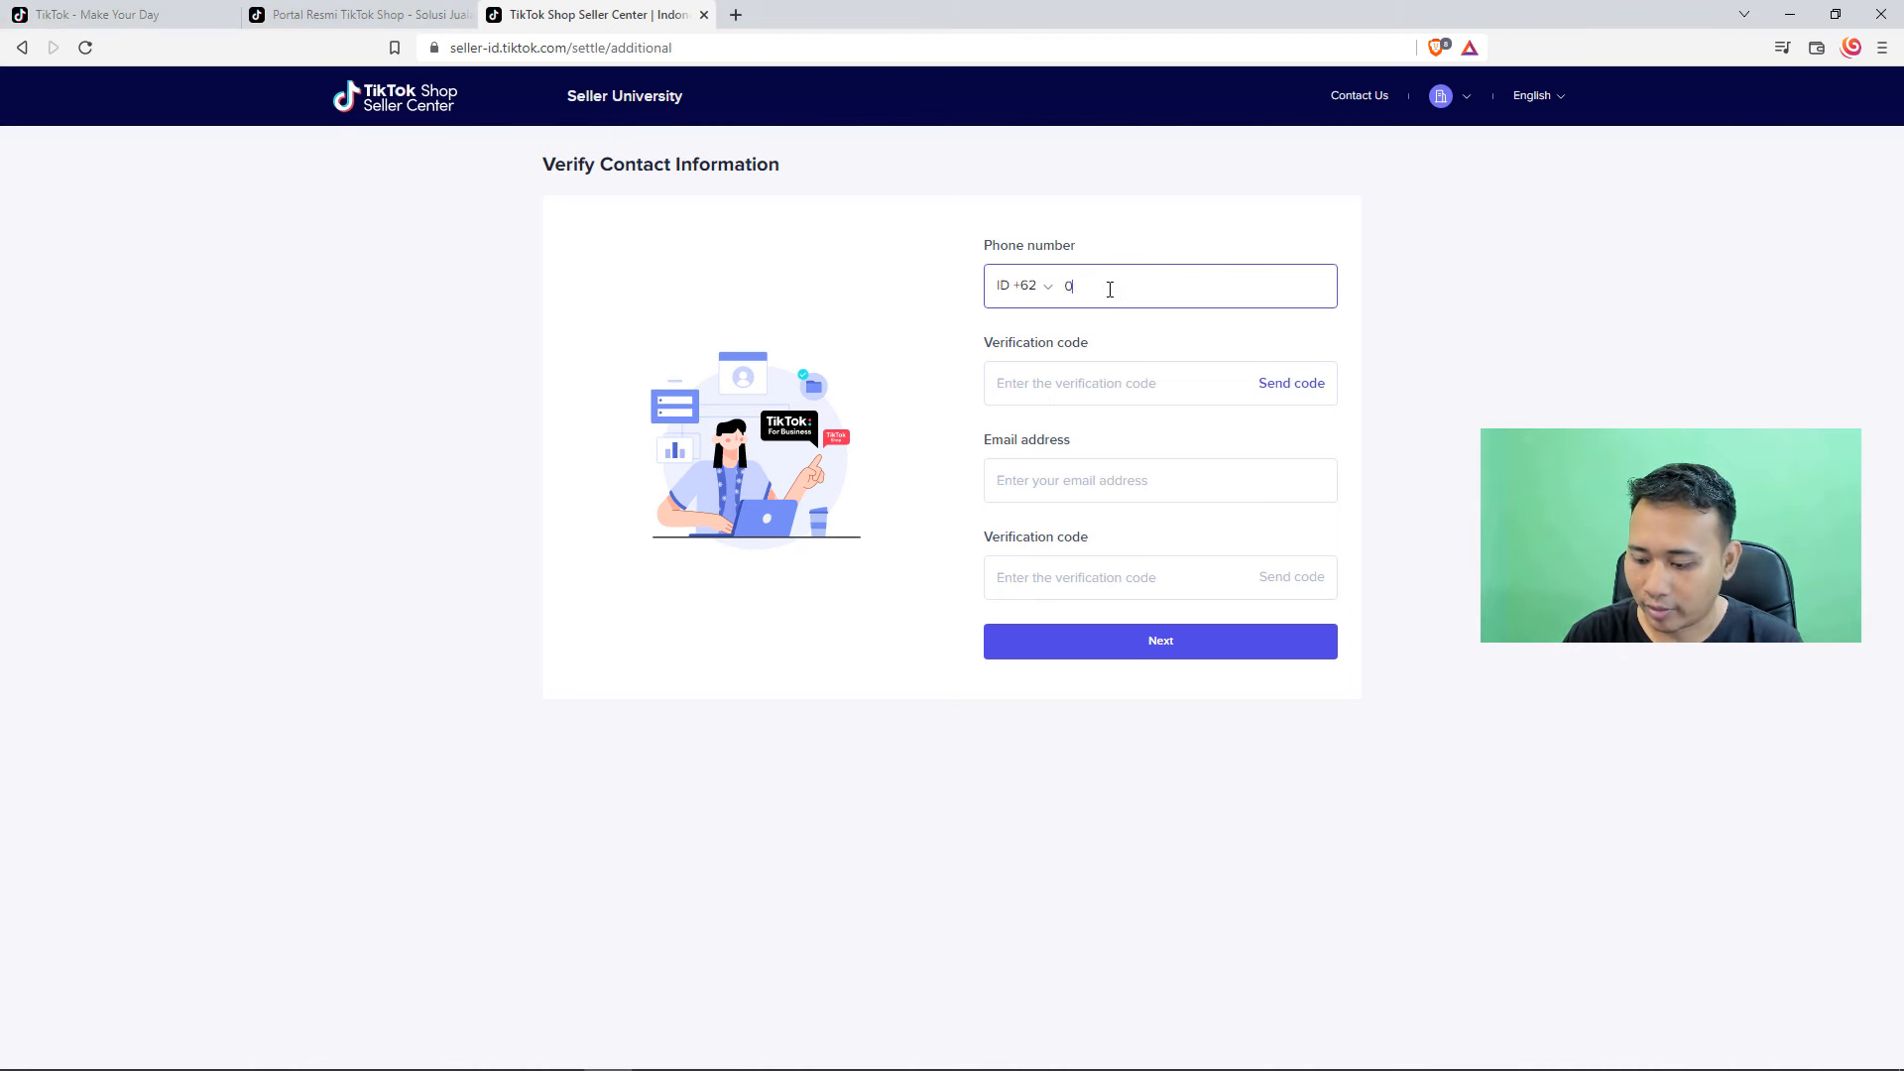
{"action": "type", "text": "8"}
{"action": "key", "text": "BackSpace"}
{"action": "key", "text": "BackSpace"}
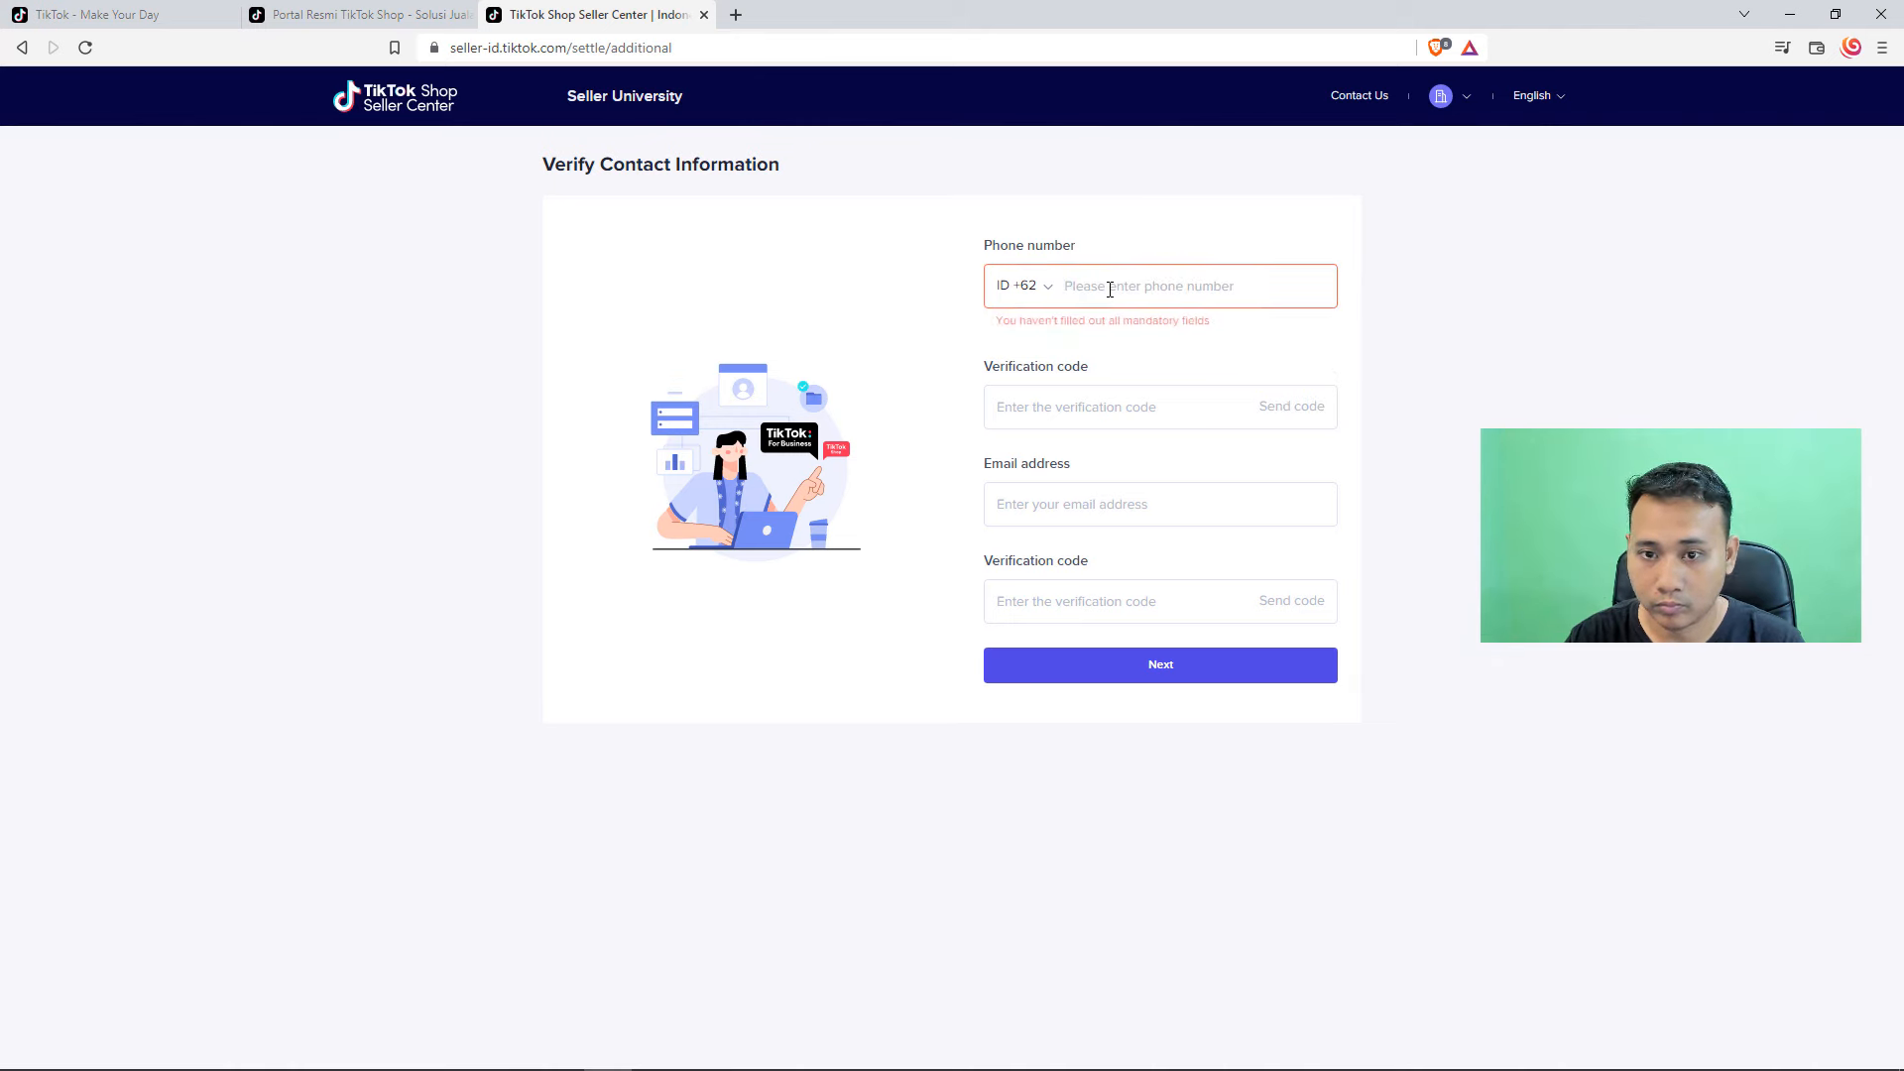
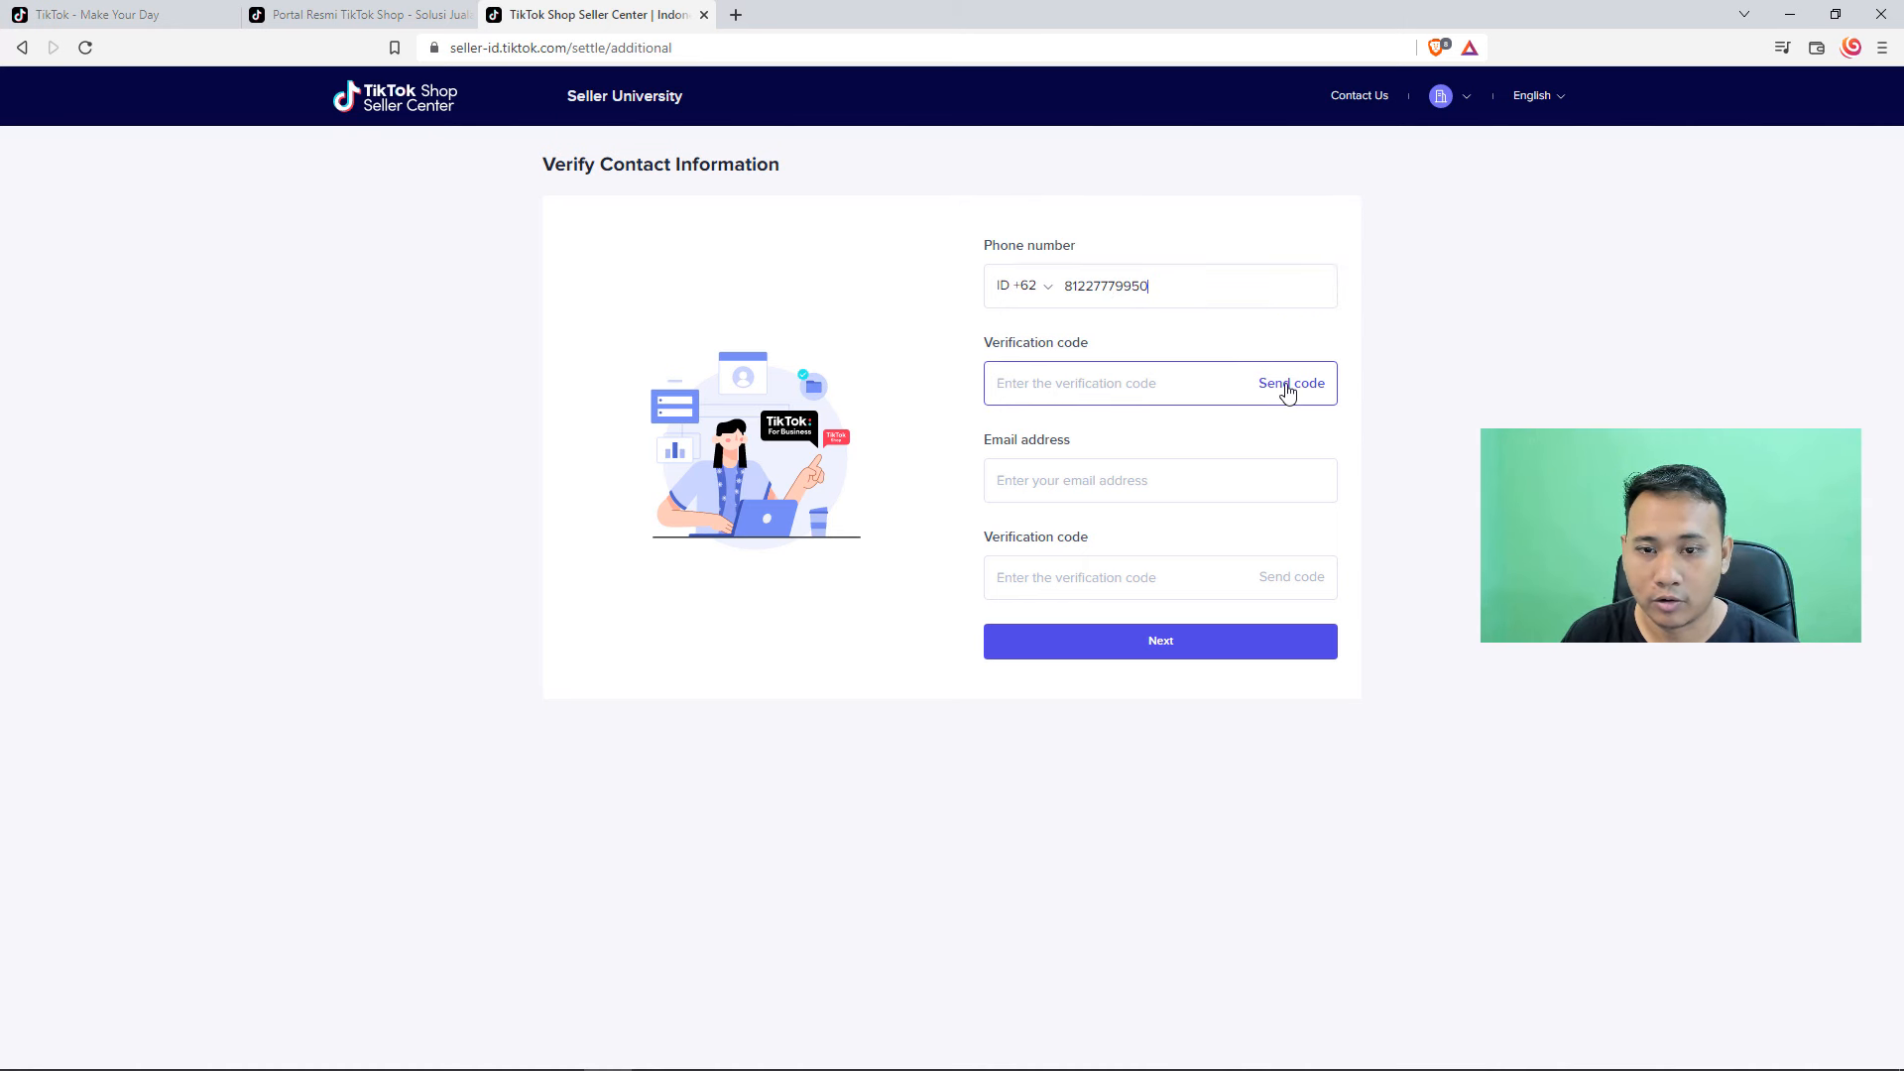
{"action": "left_click", "coordinate": [1292, 384]}
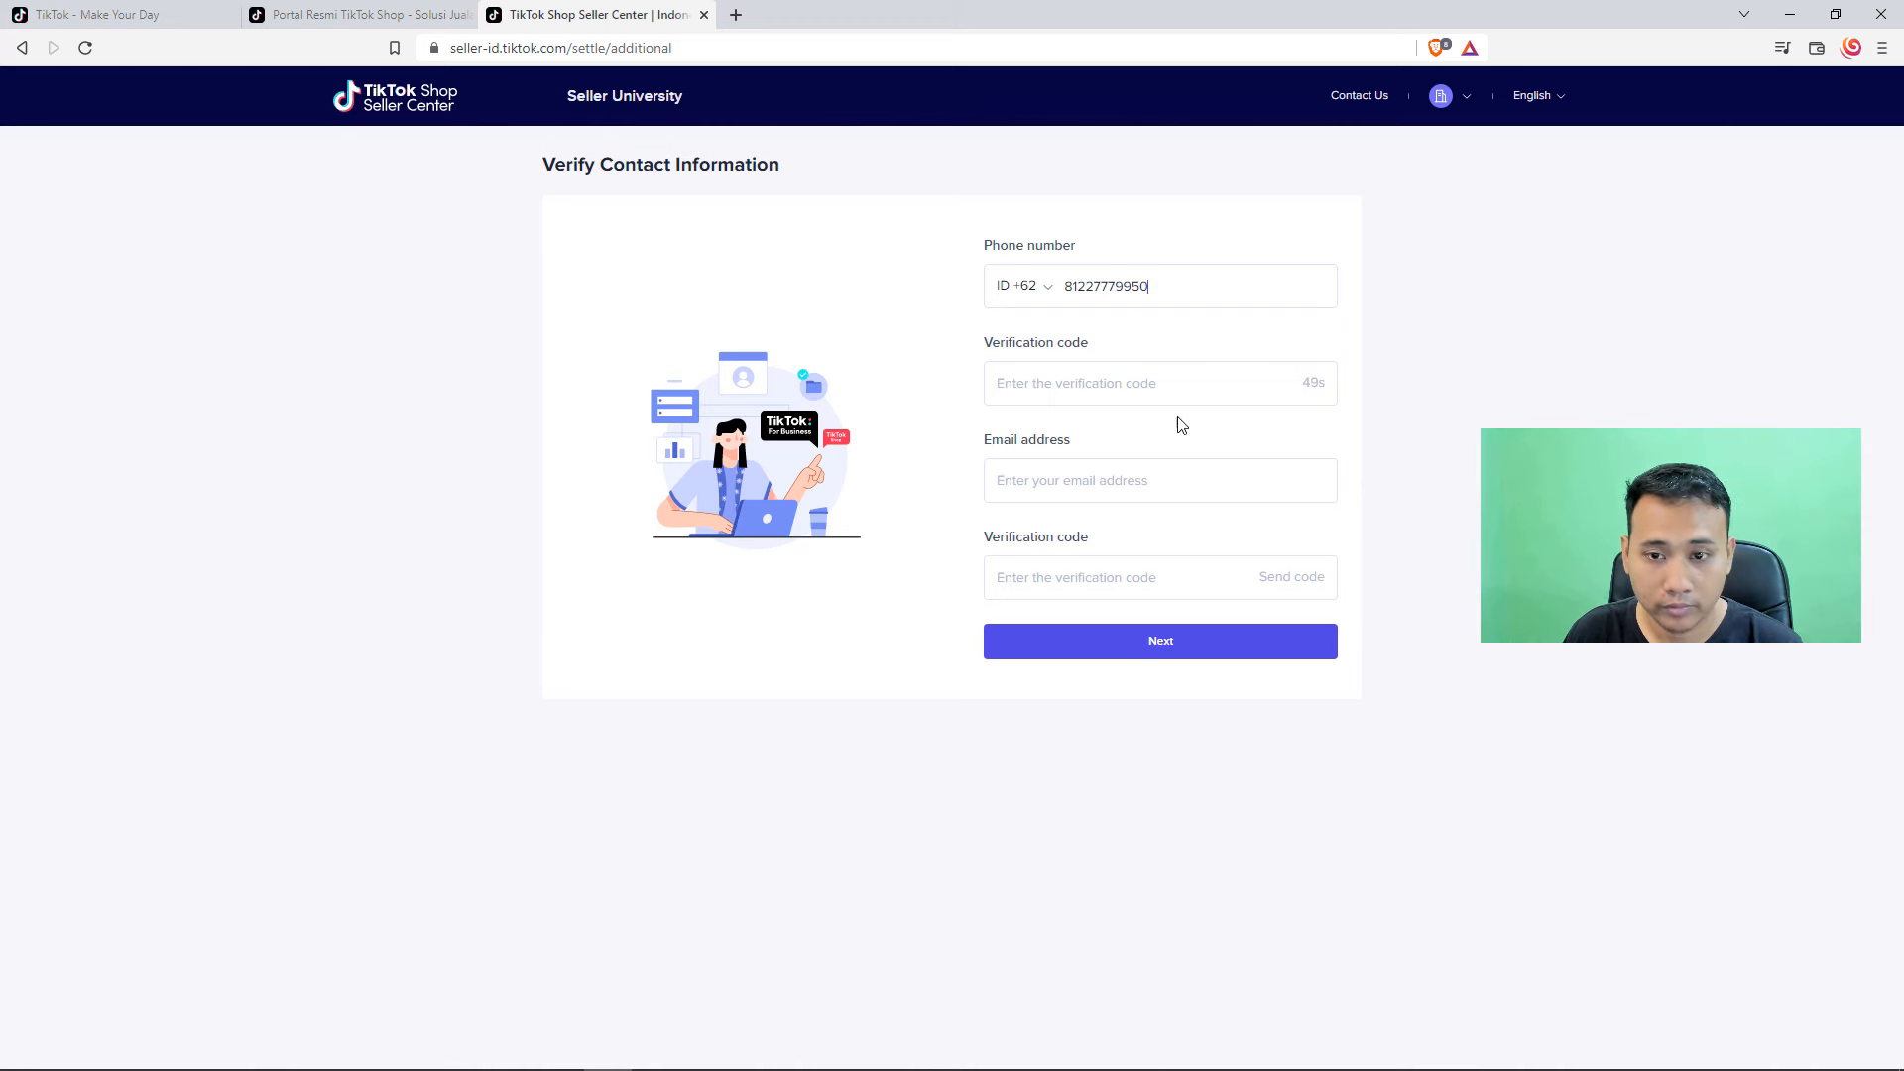
{"action": "left_click", "coordinate": [1150, 385]}
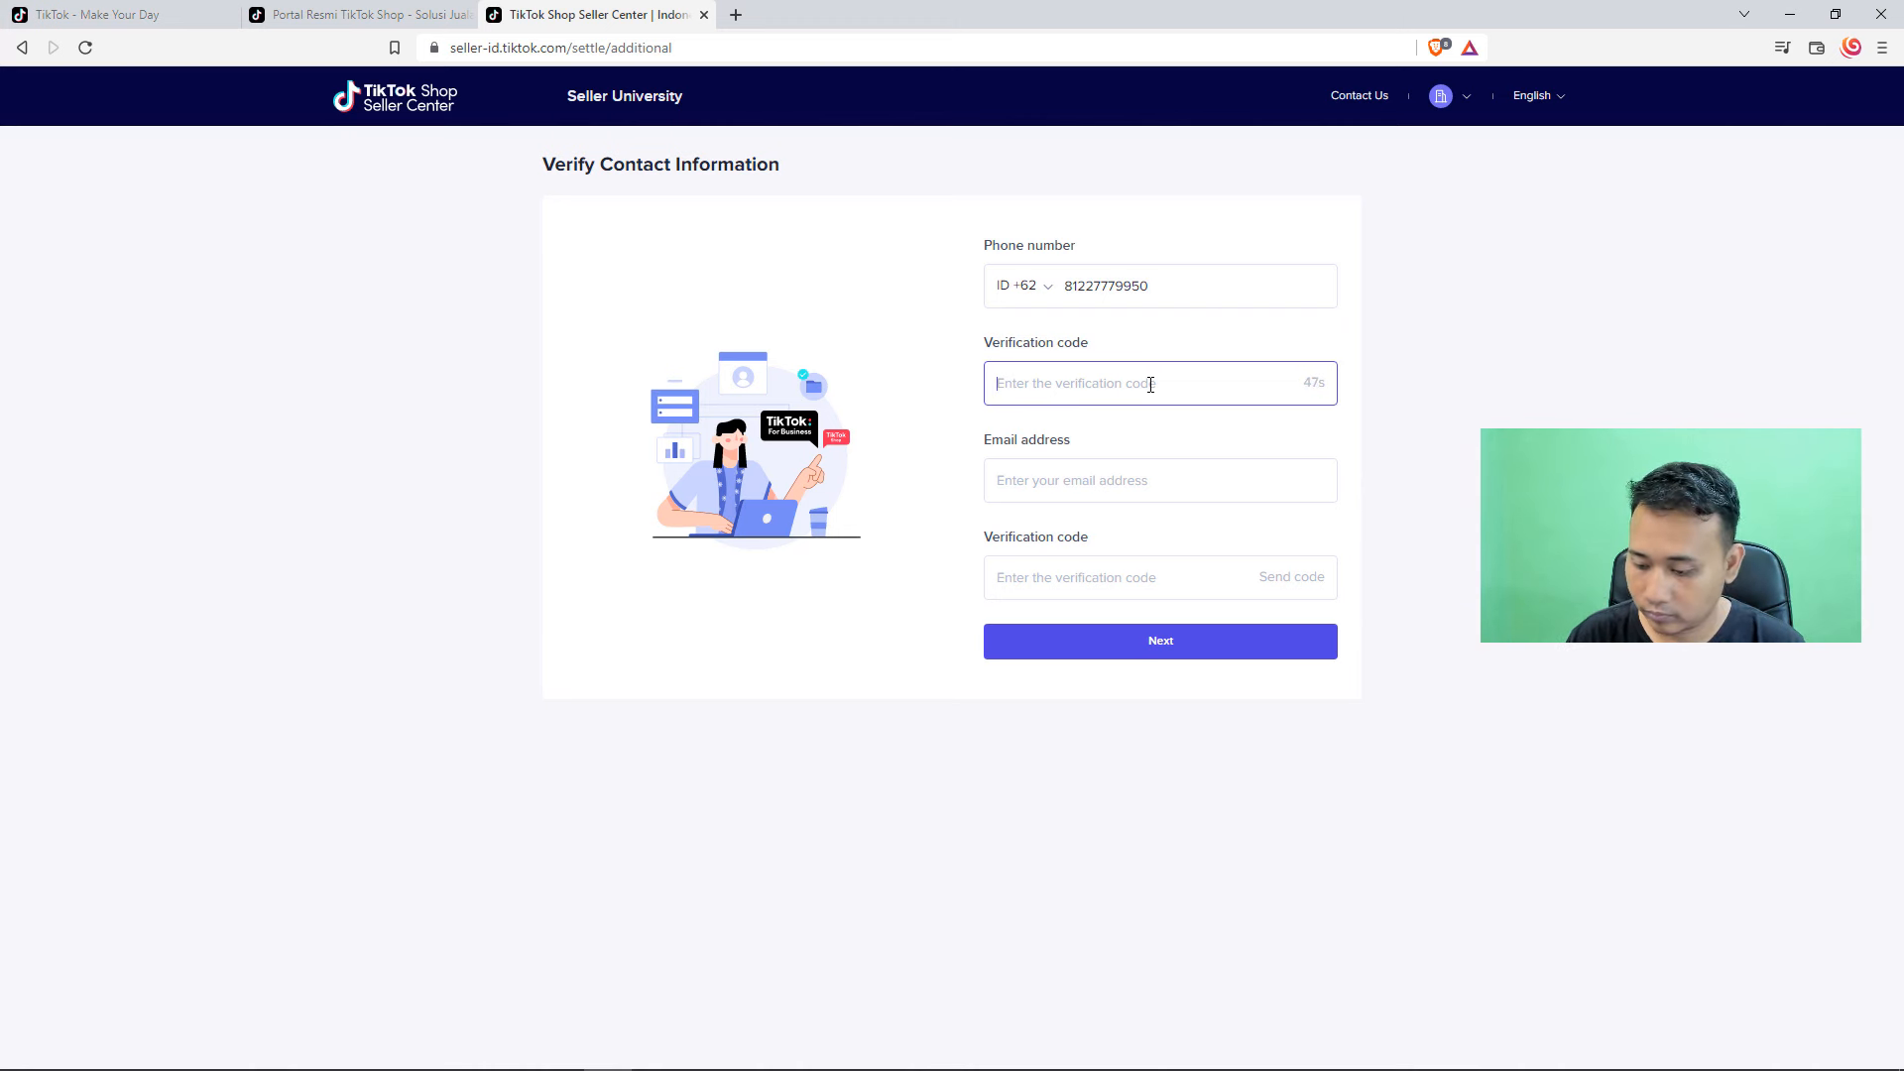
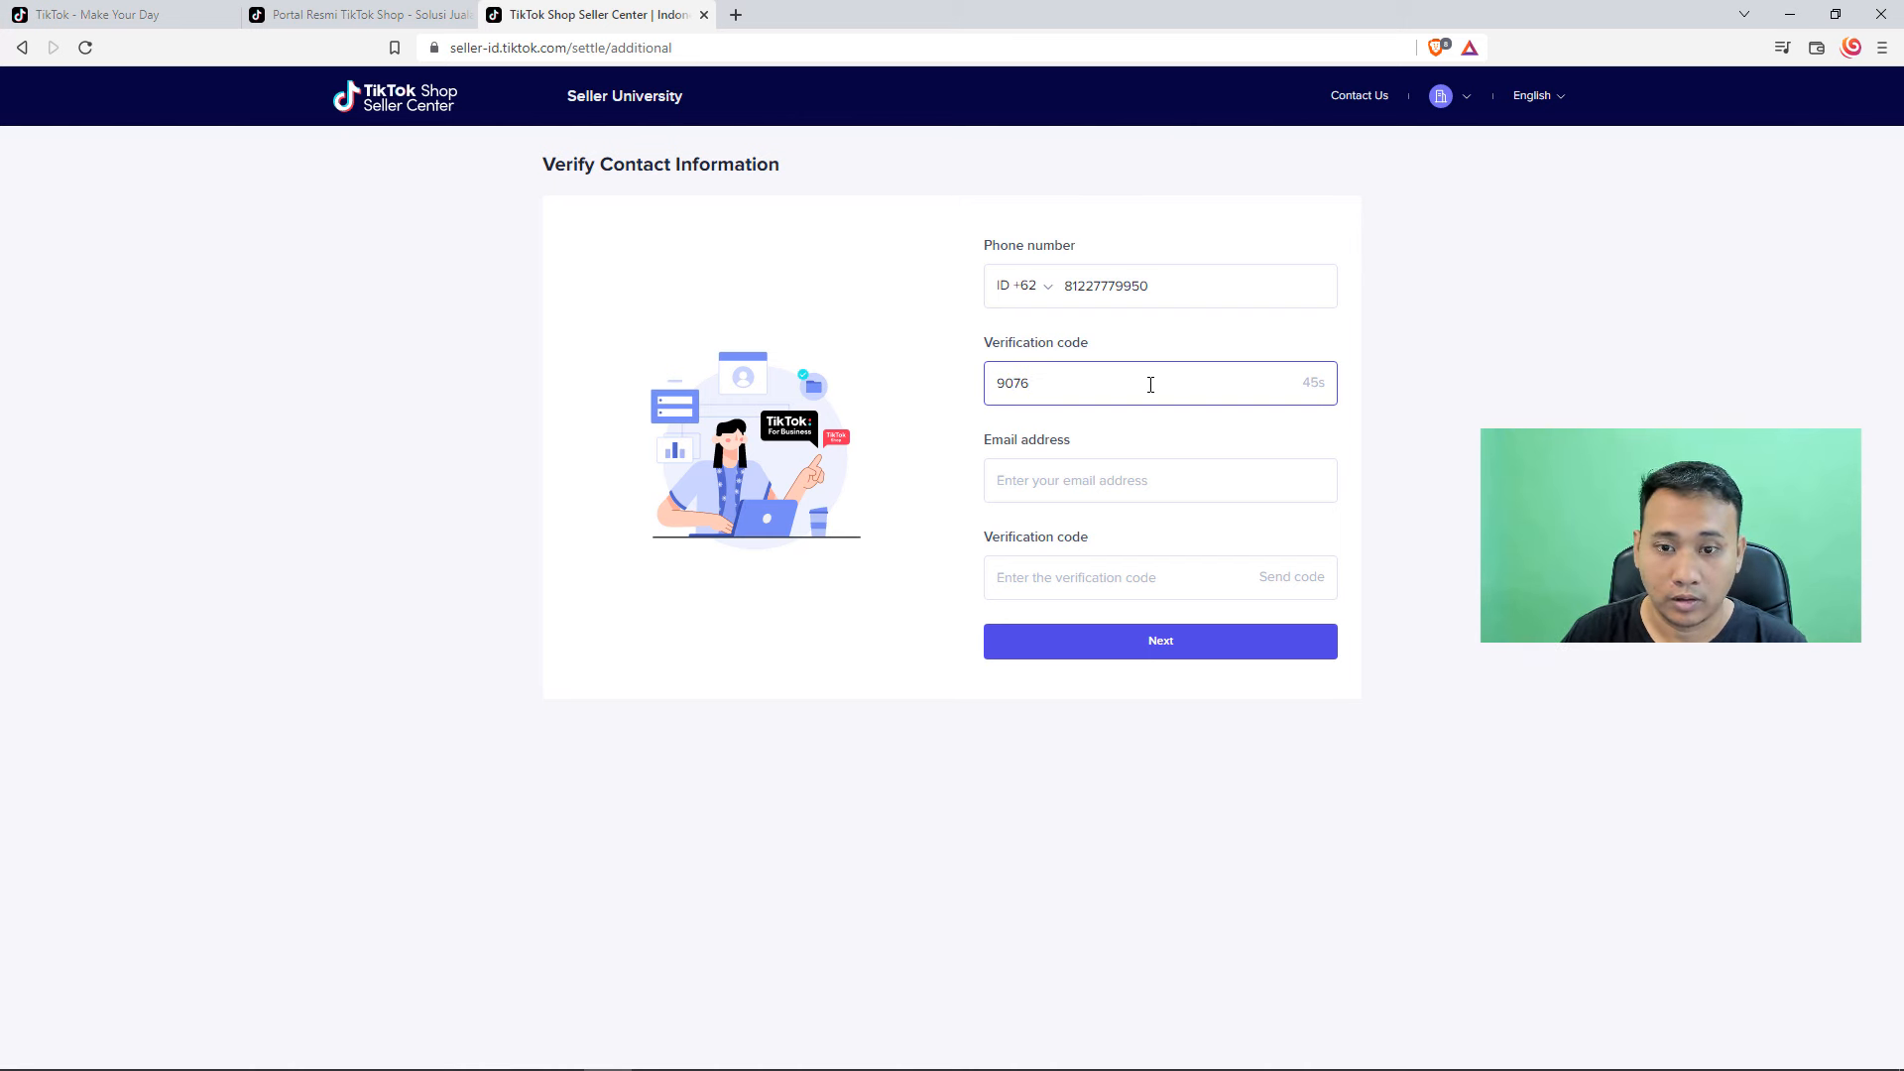
Begin typing the contact email address, then open a new browser tab
{"action": "left_click", "coordinate": [1098, 486]}
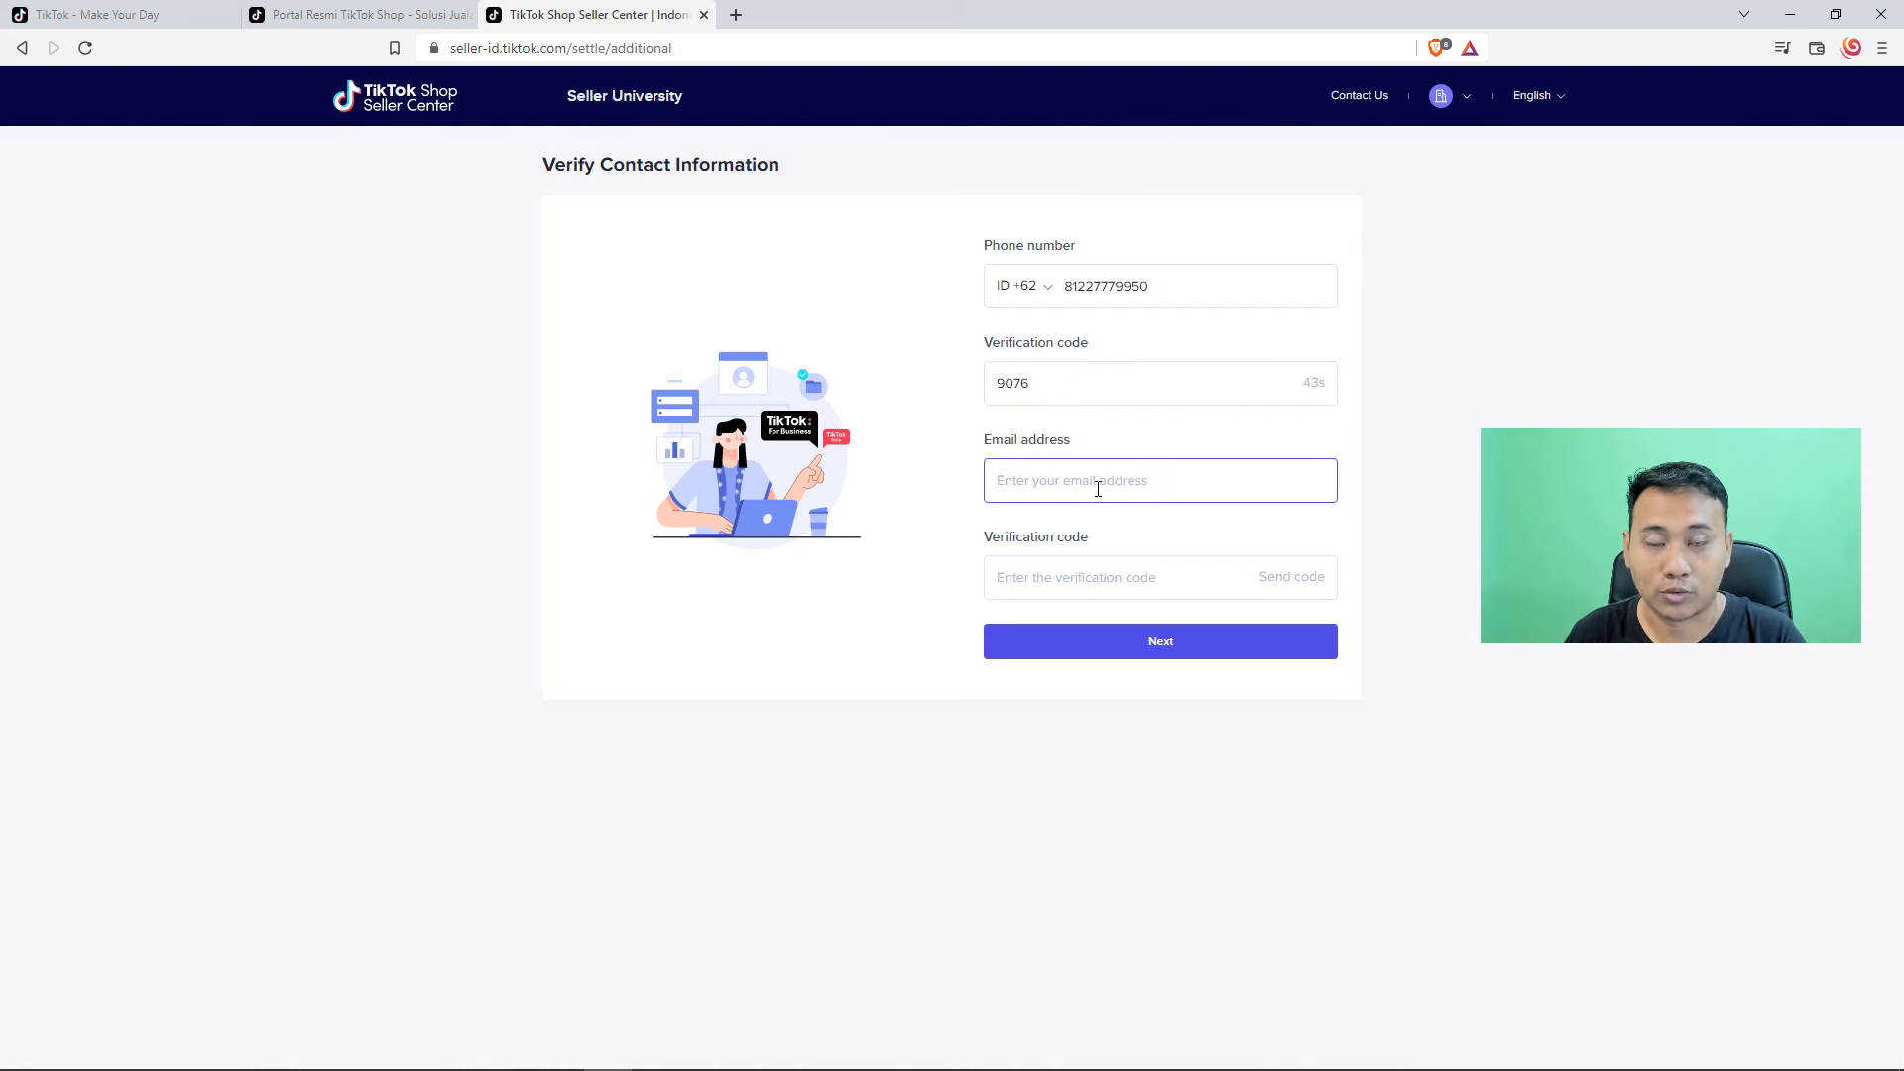
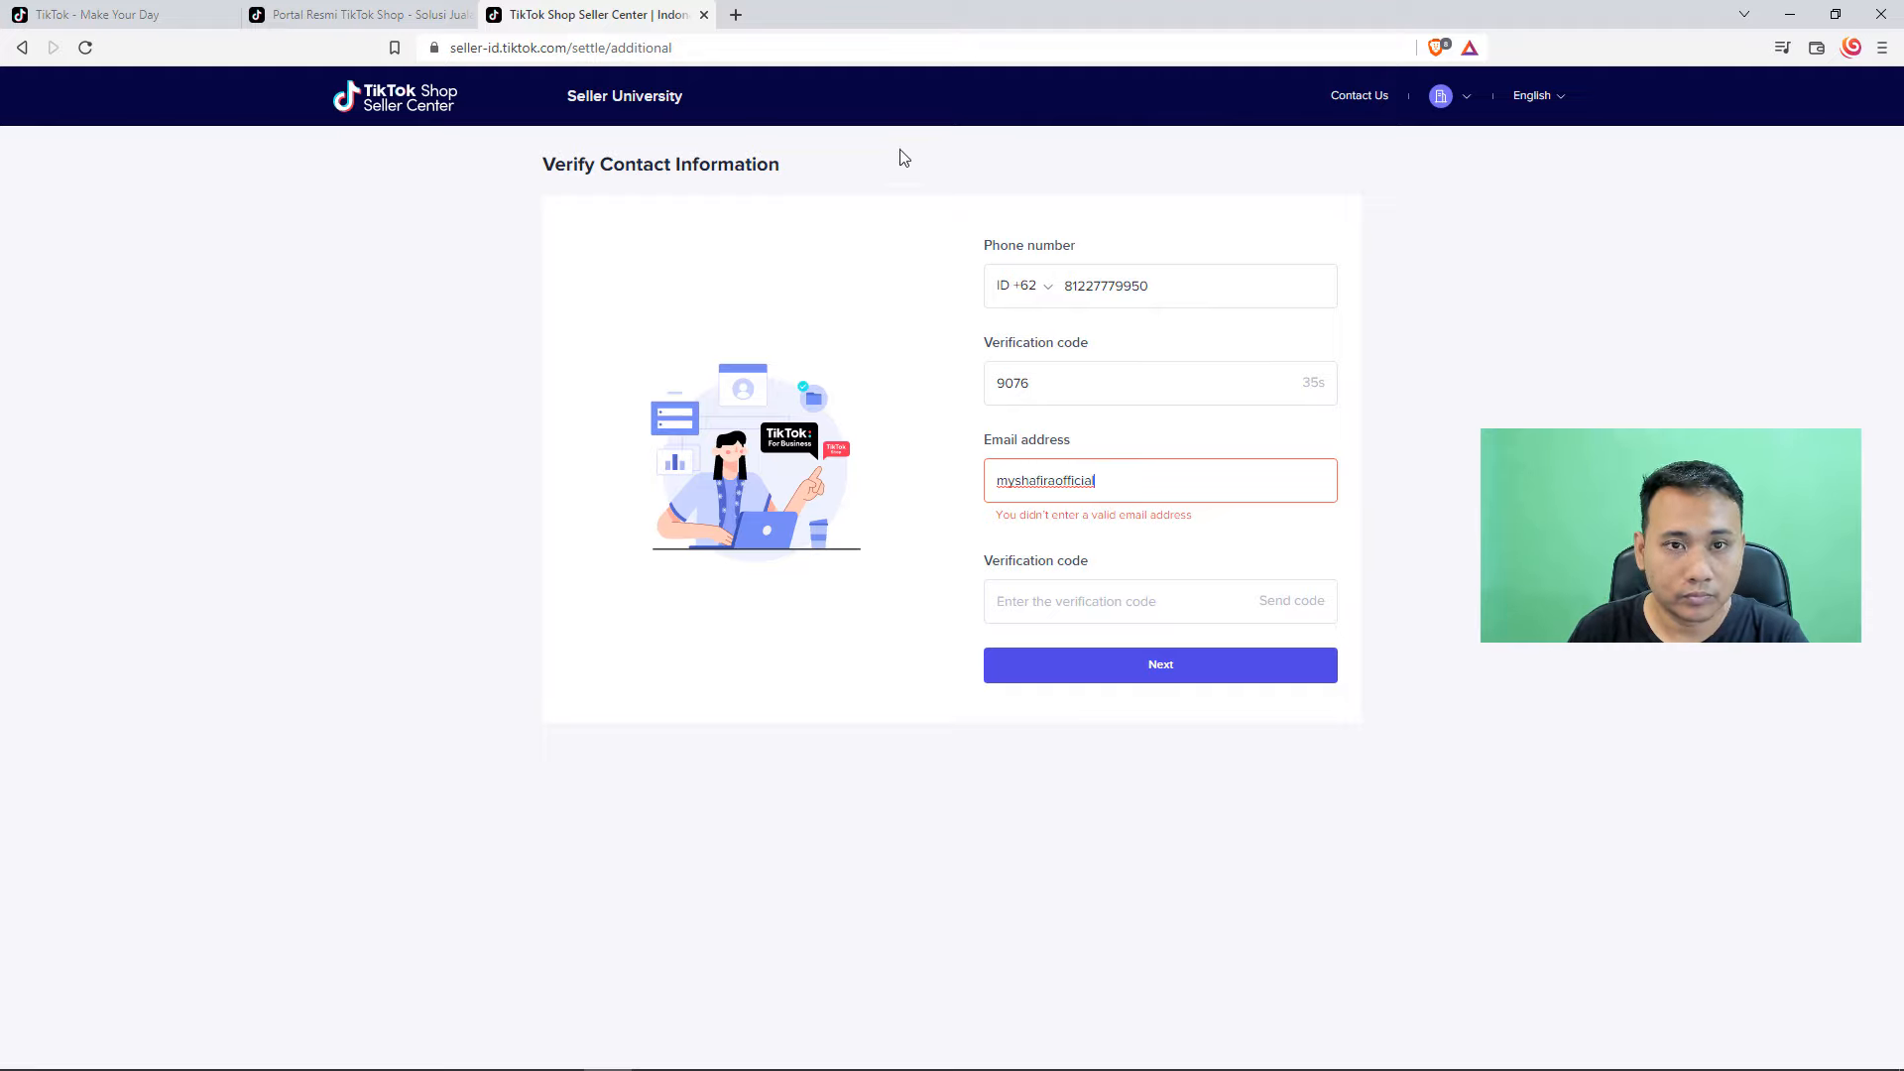
{"action": "left_click", "coordinate": [736, 14]}
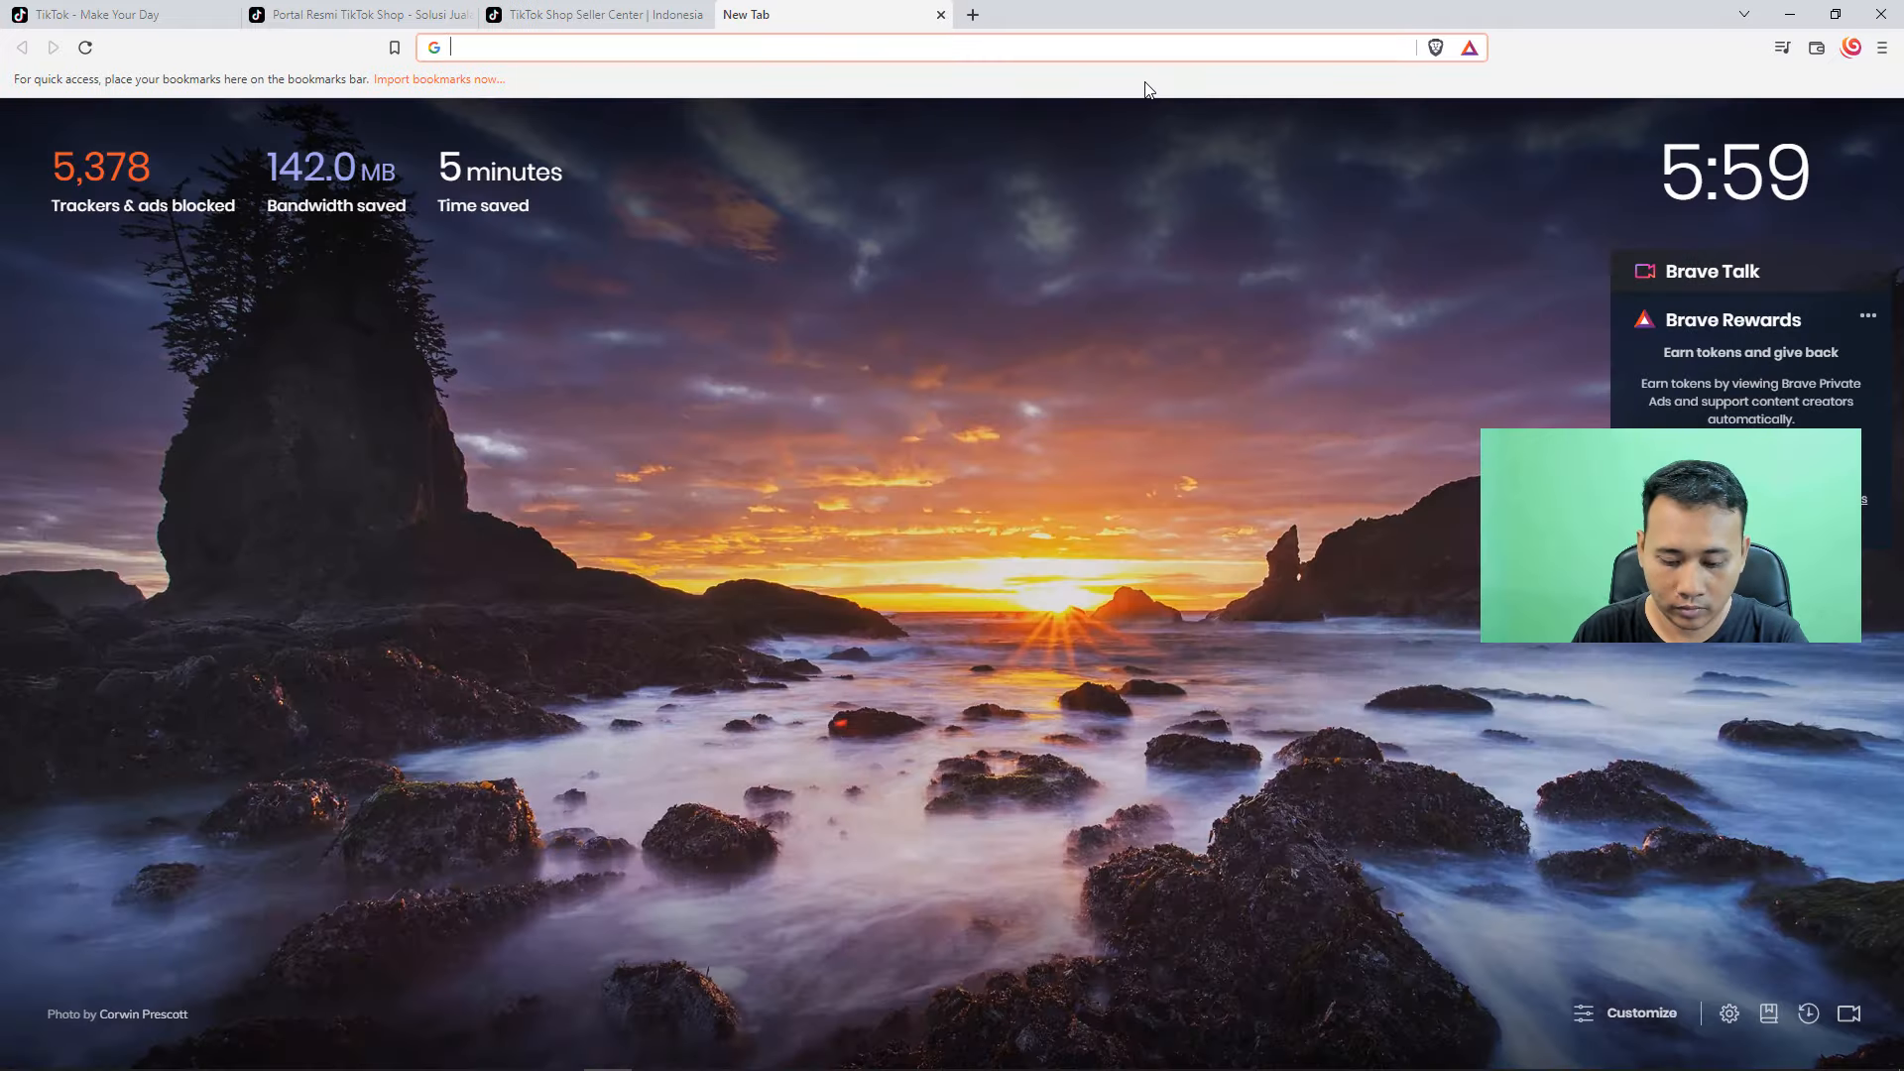
Go to Gmail with gm and check which Google accounts are signed in
{"action": "type", "text": "gm"}
{"action": "key", "text": "Return"}
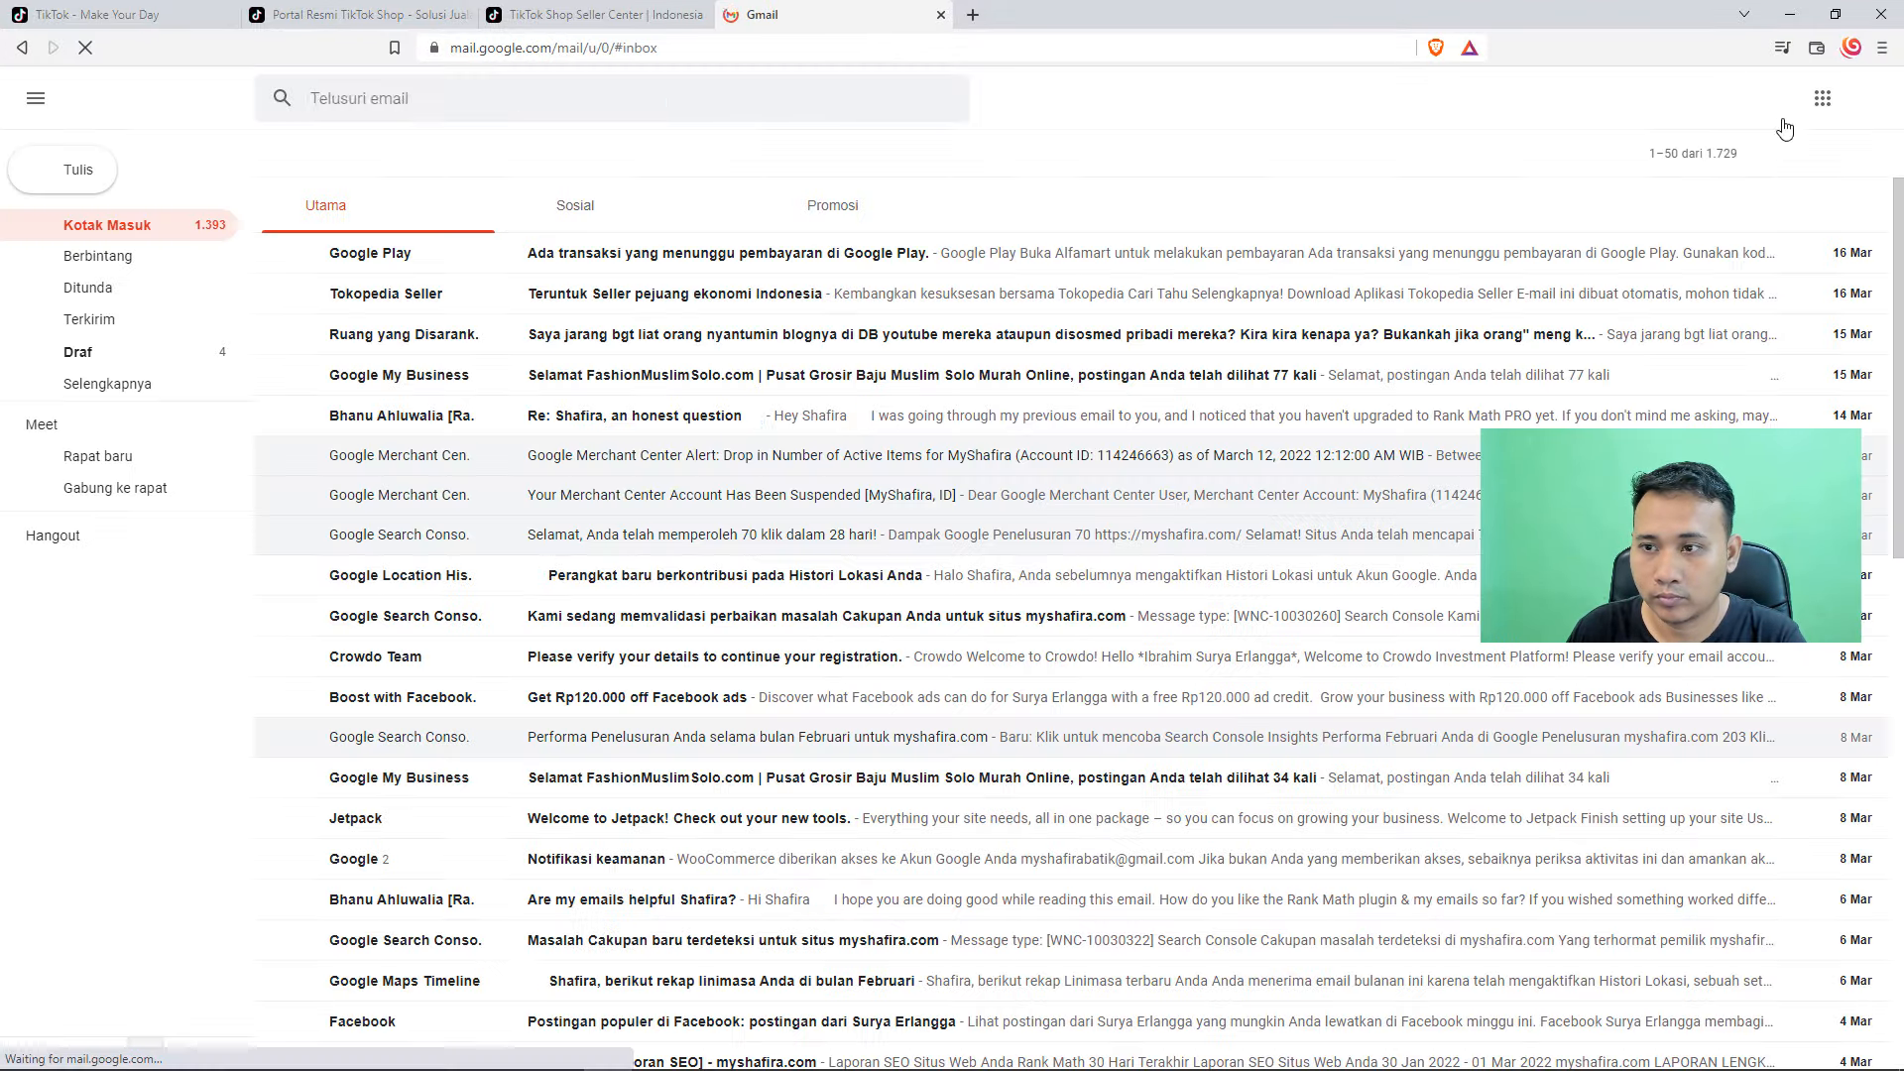
{"action": "left_click", "coordinate": [1869, 98]}
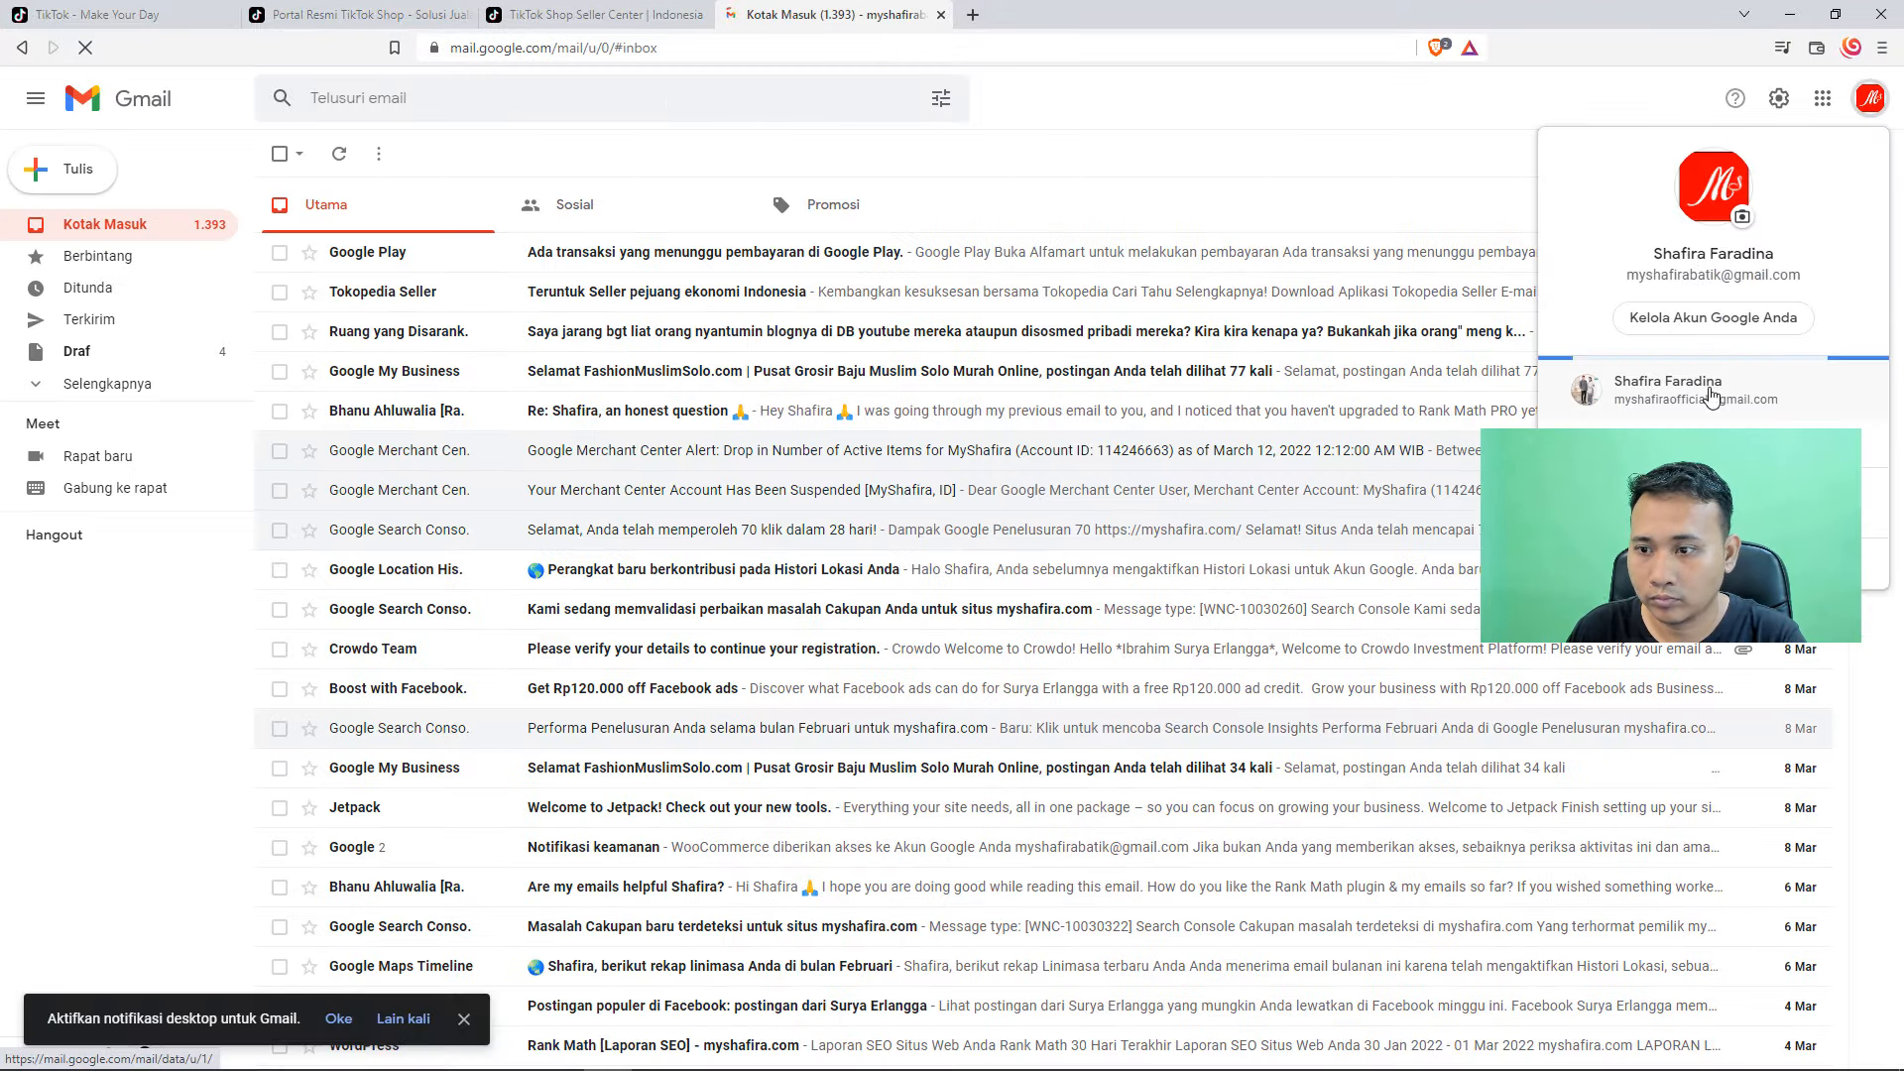
Complete the contact Gmail address, open the second account's inbox, and request the email code
{"action": "left_click", "coordinate": [615, 13]}
{"action": "type", "text": "@"}
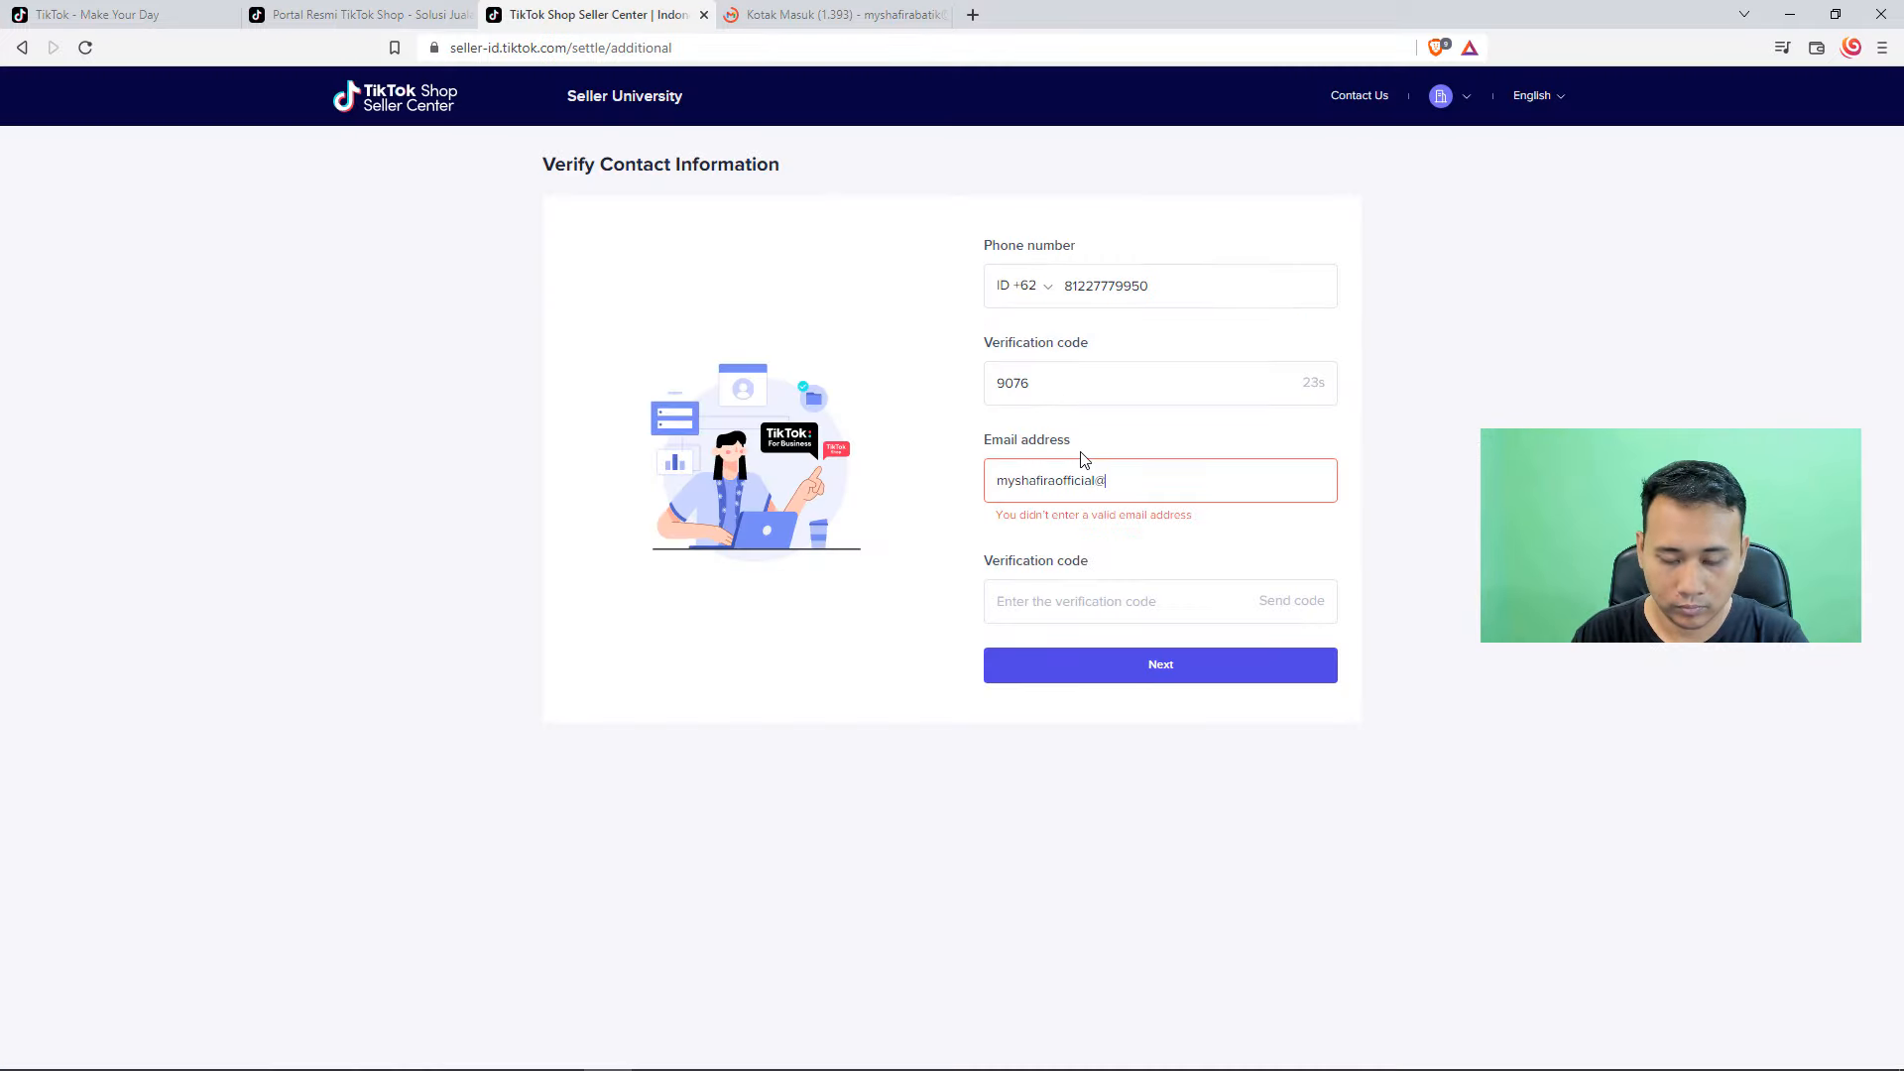
{"action": "type", "text": "gmail.com"}
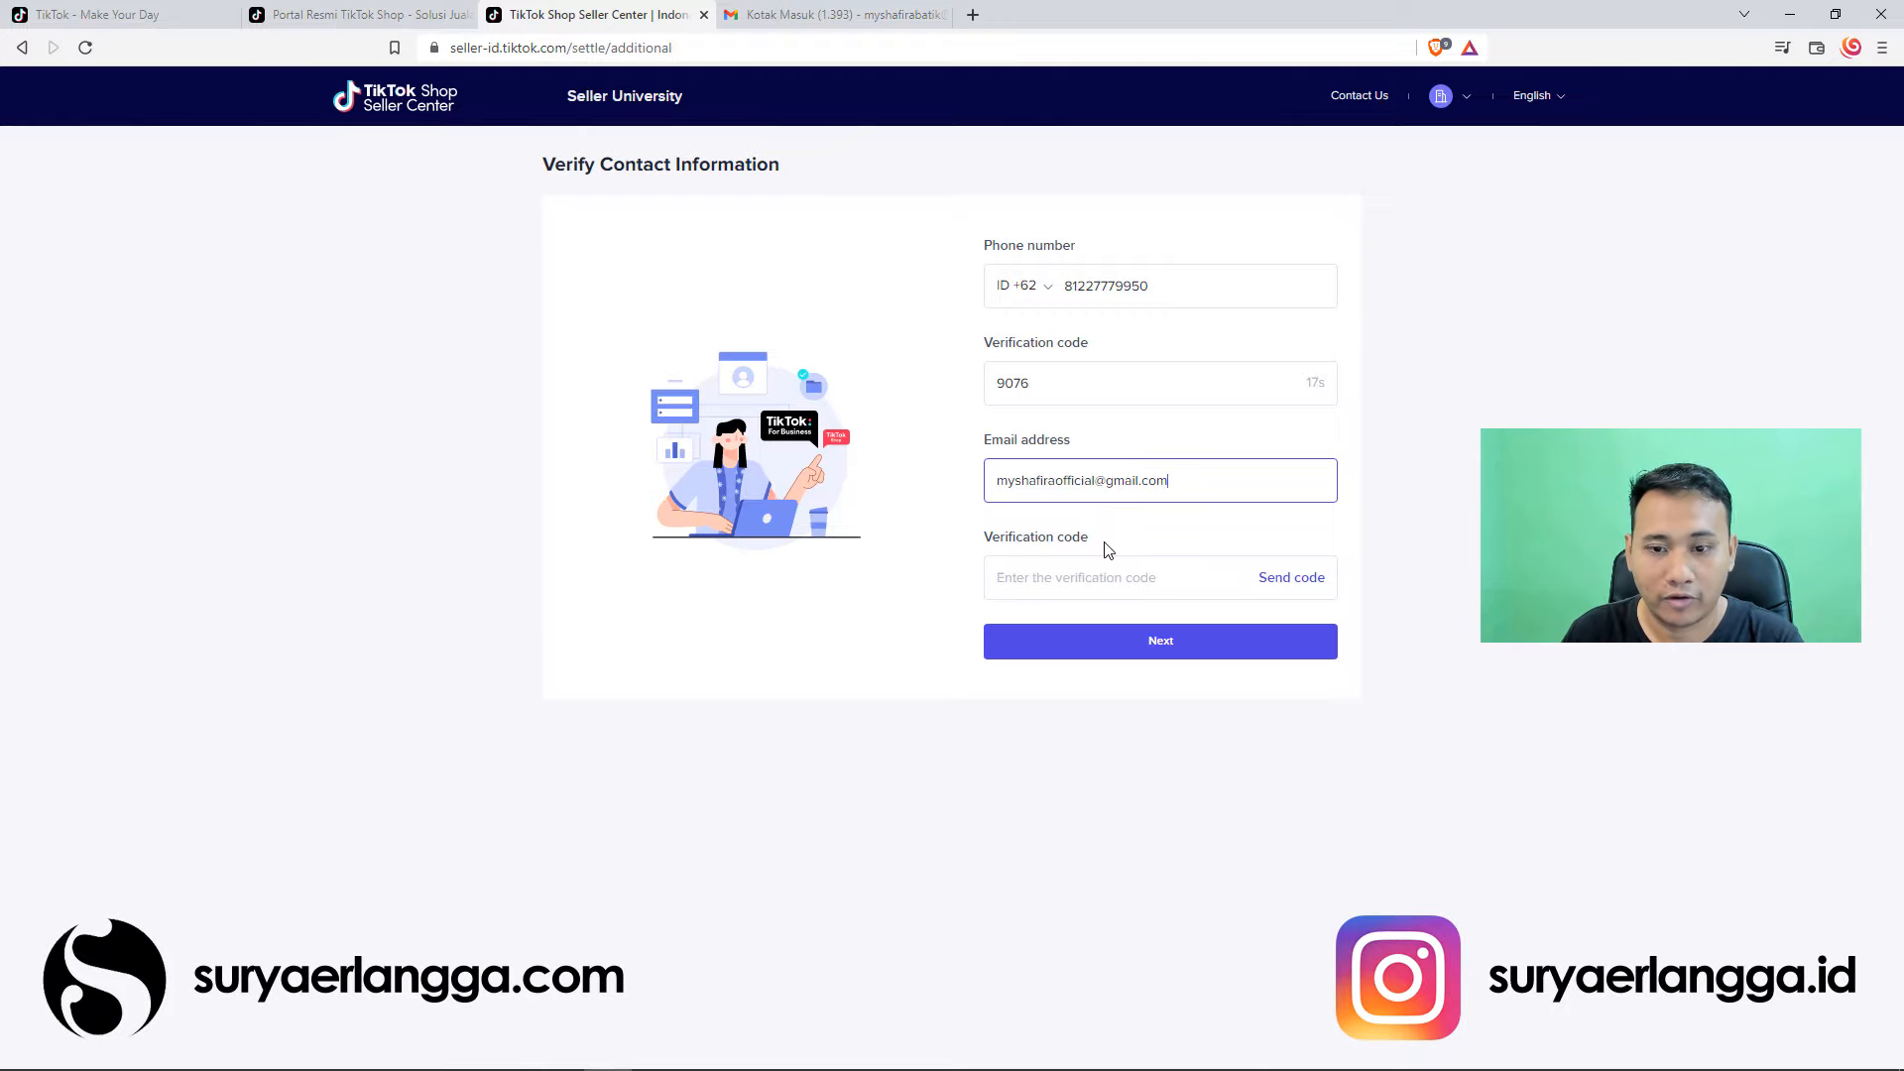
{"action": "left_click", "coordinate": [835, 18]}
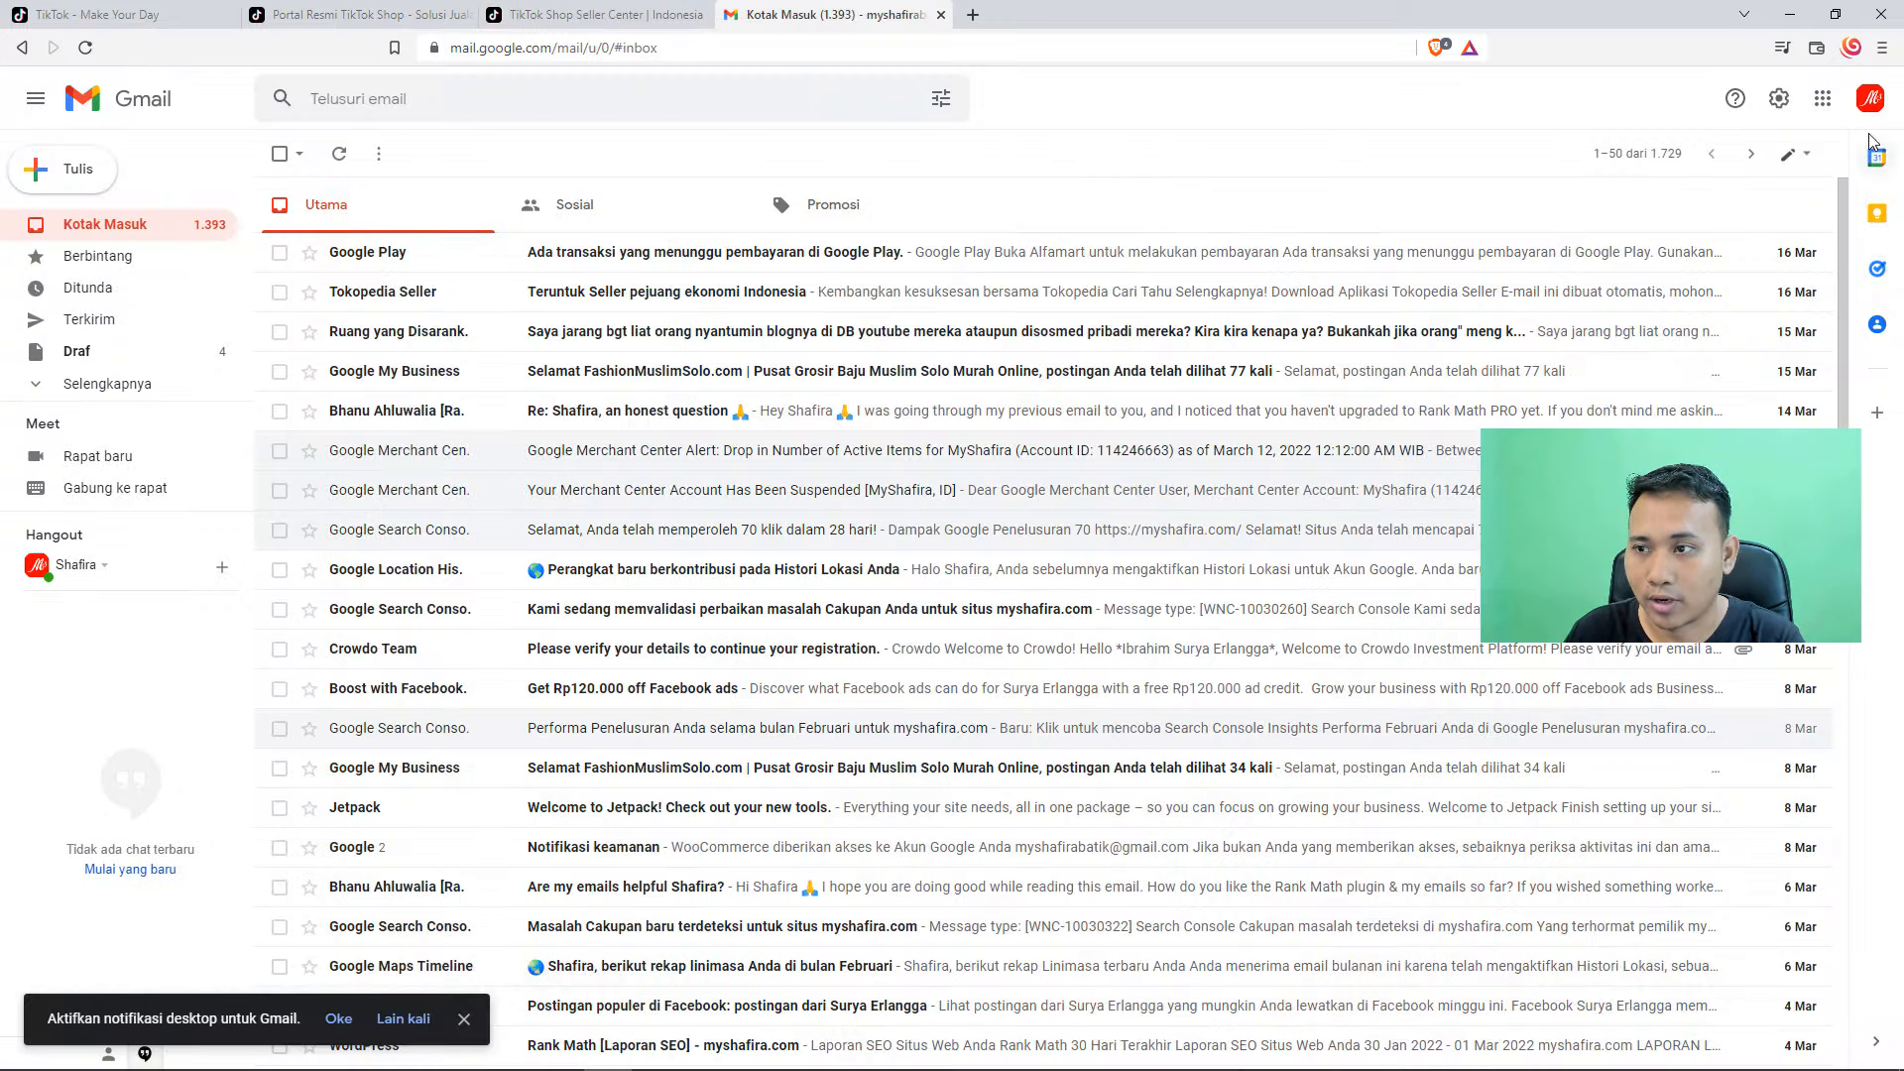
{"action": "left_click", "coordinate": [1871, 103]}
{"action": "left_click", "coordinate": [1686, 742]}
{"action": "left_click", "coordinate": [640, 12]}
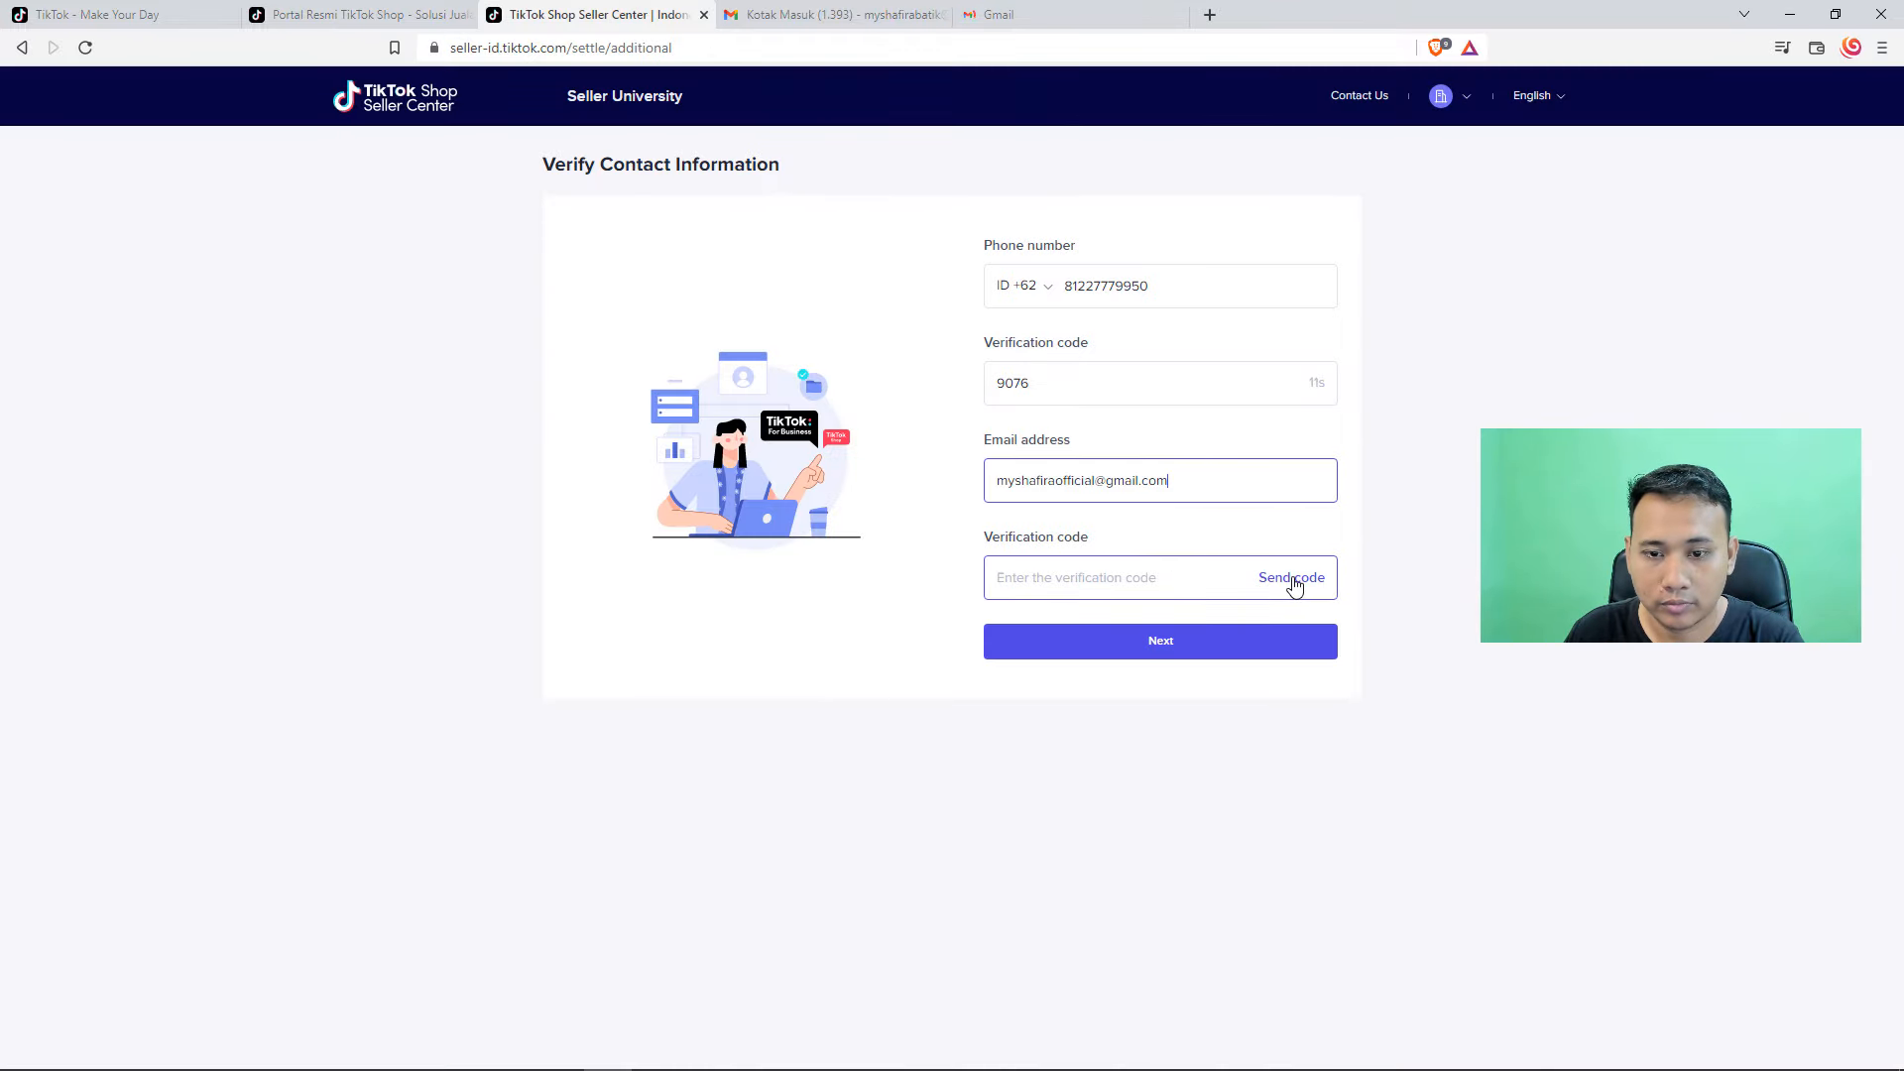
{"action": "left_click", "coordinate": [1293, 579]}
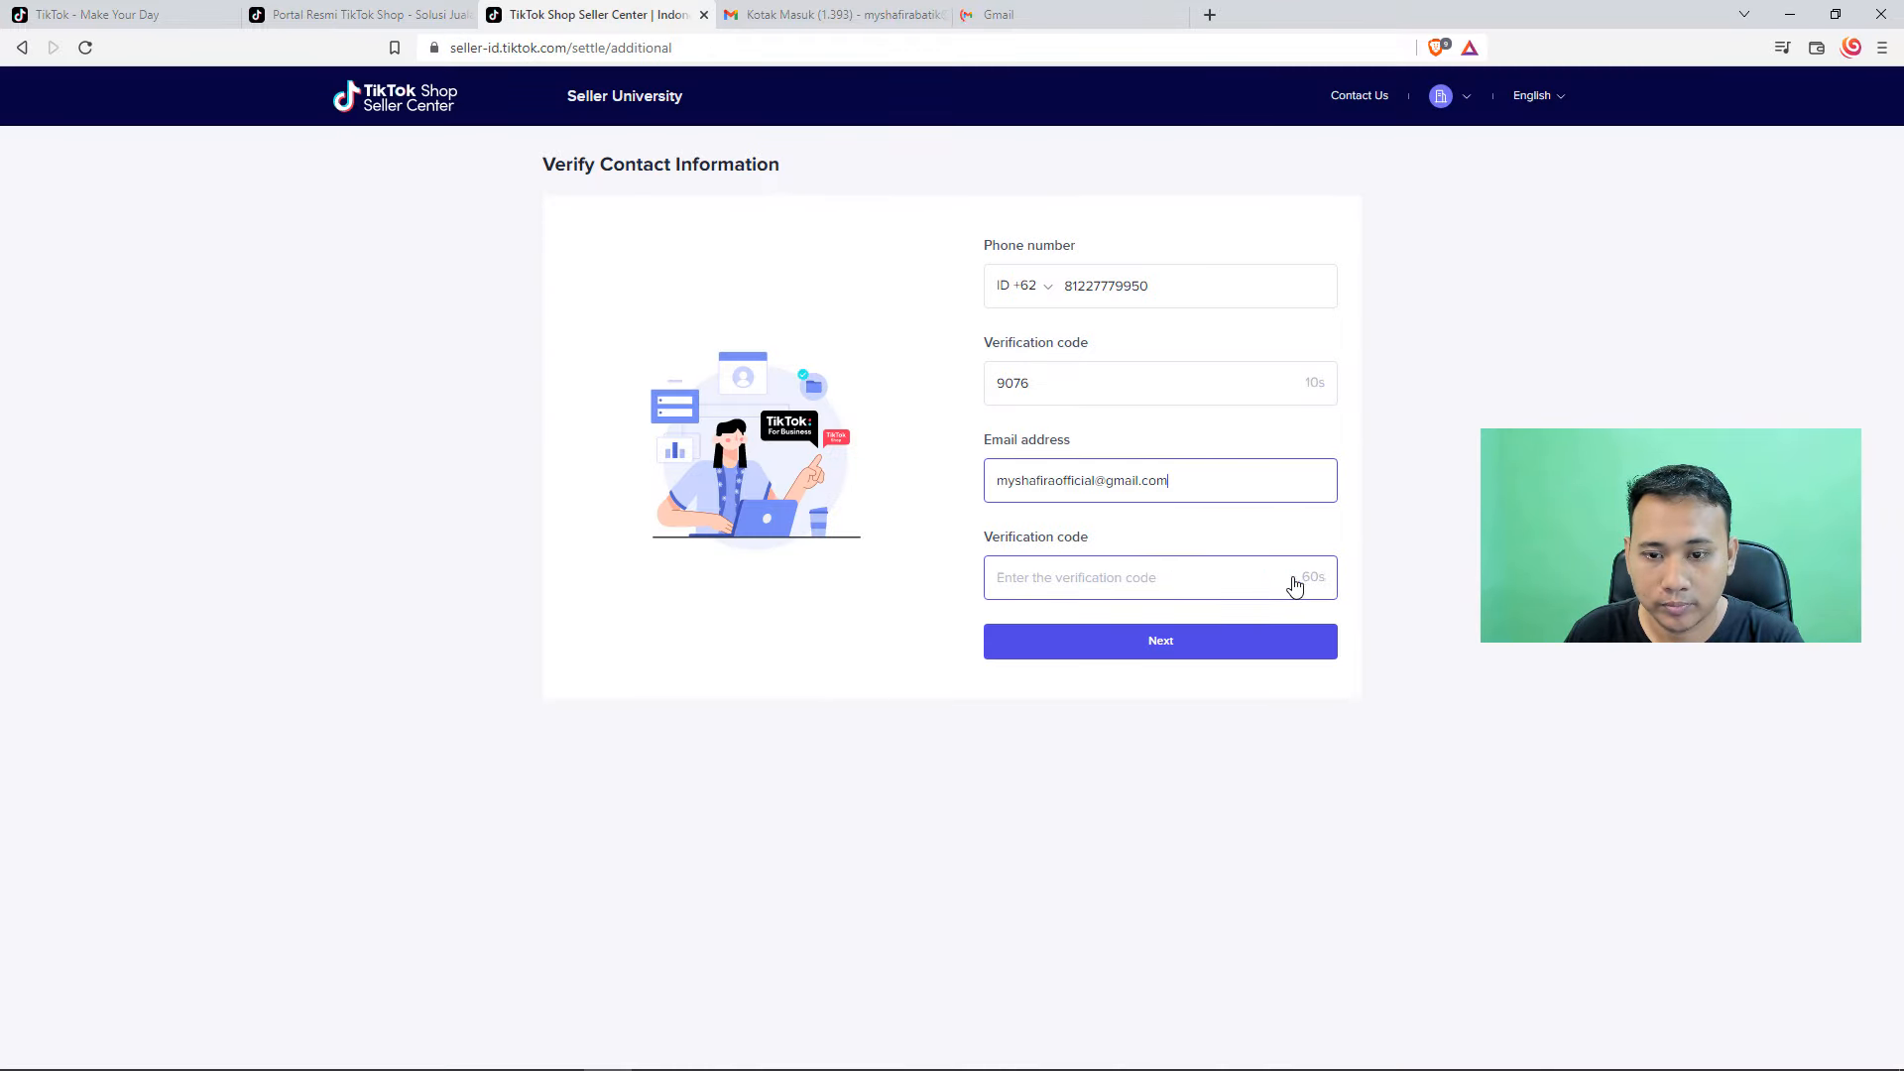
Copy the code from TikTok's email in the second inbox into Seller Center
{"action": "left_click", "coordinate": [1073, 14]}
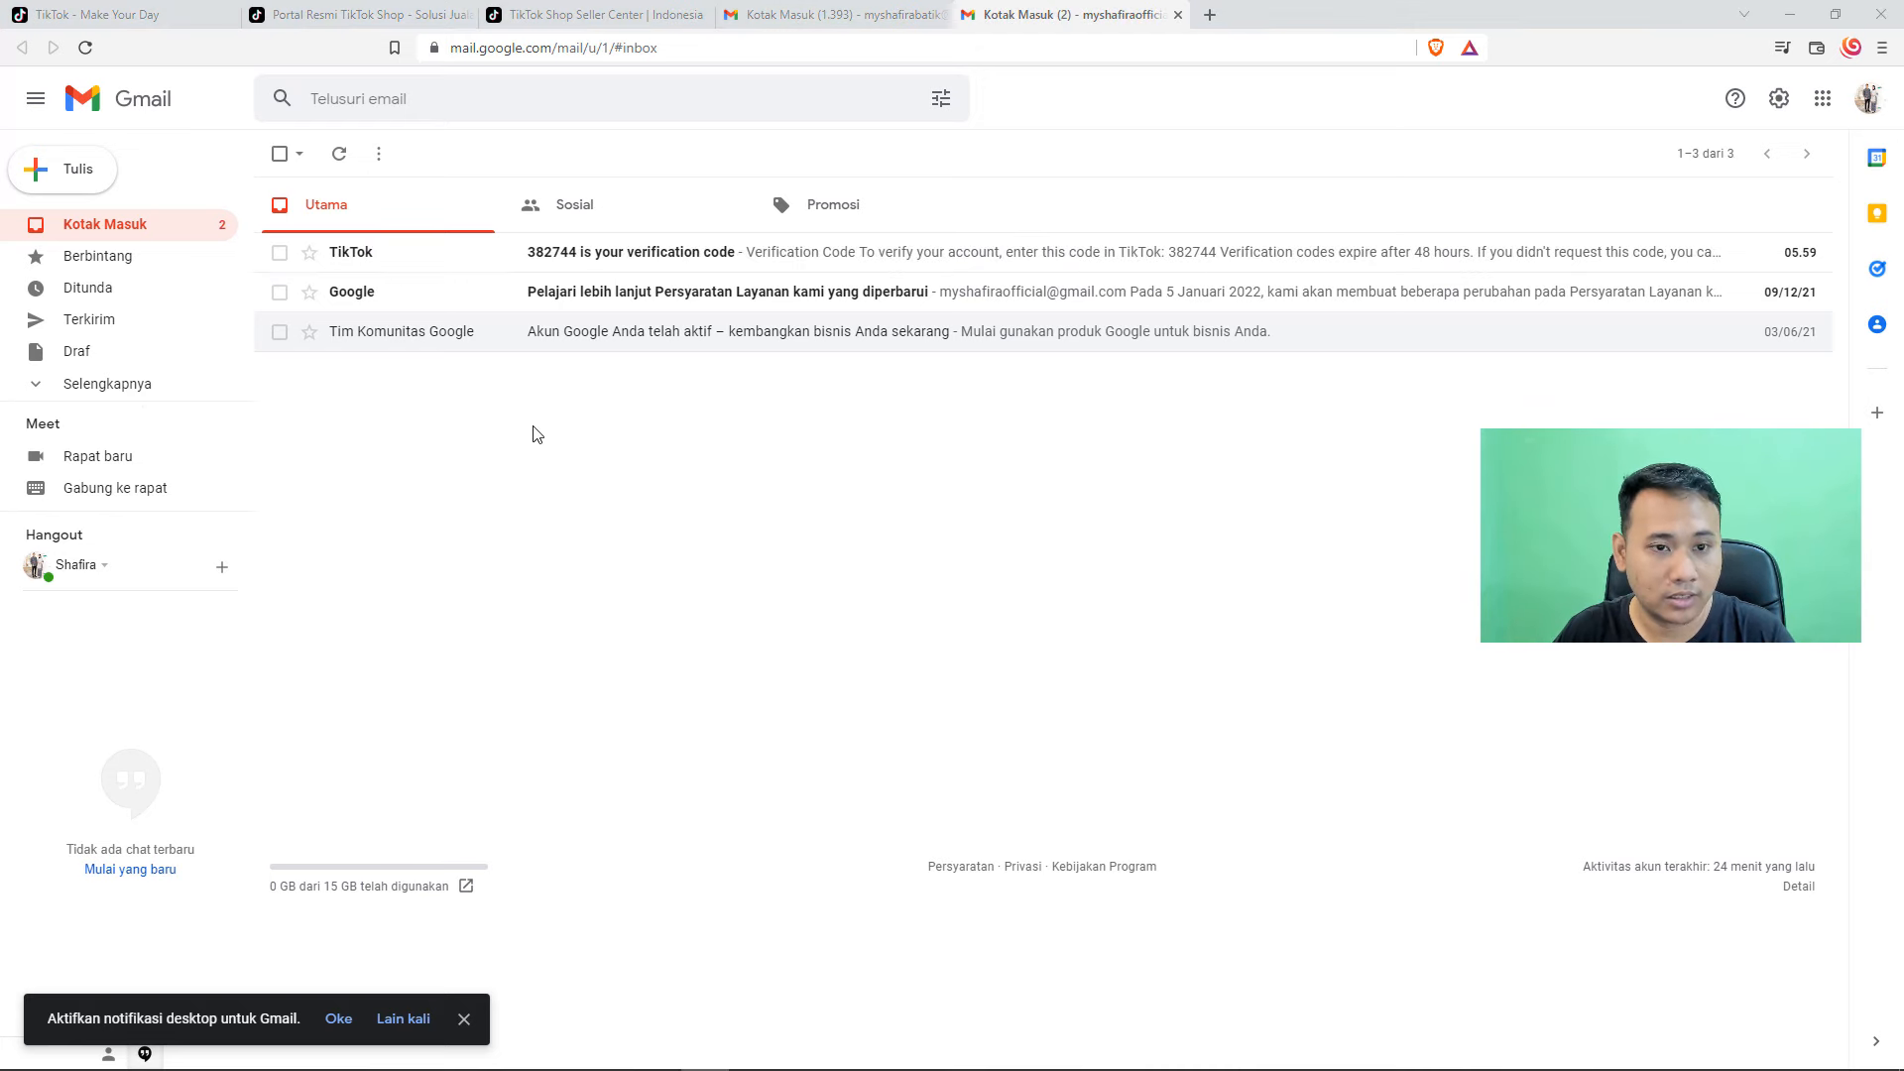
{"action": "left_click", "coordinate": [614, 263]}
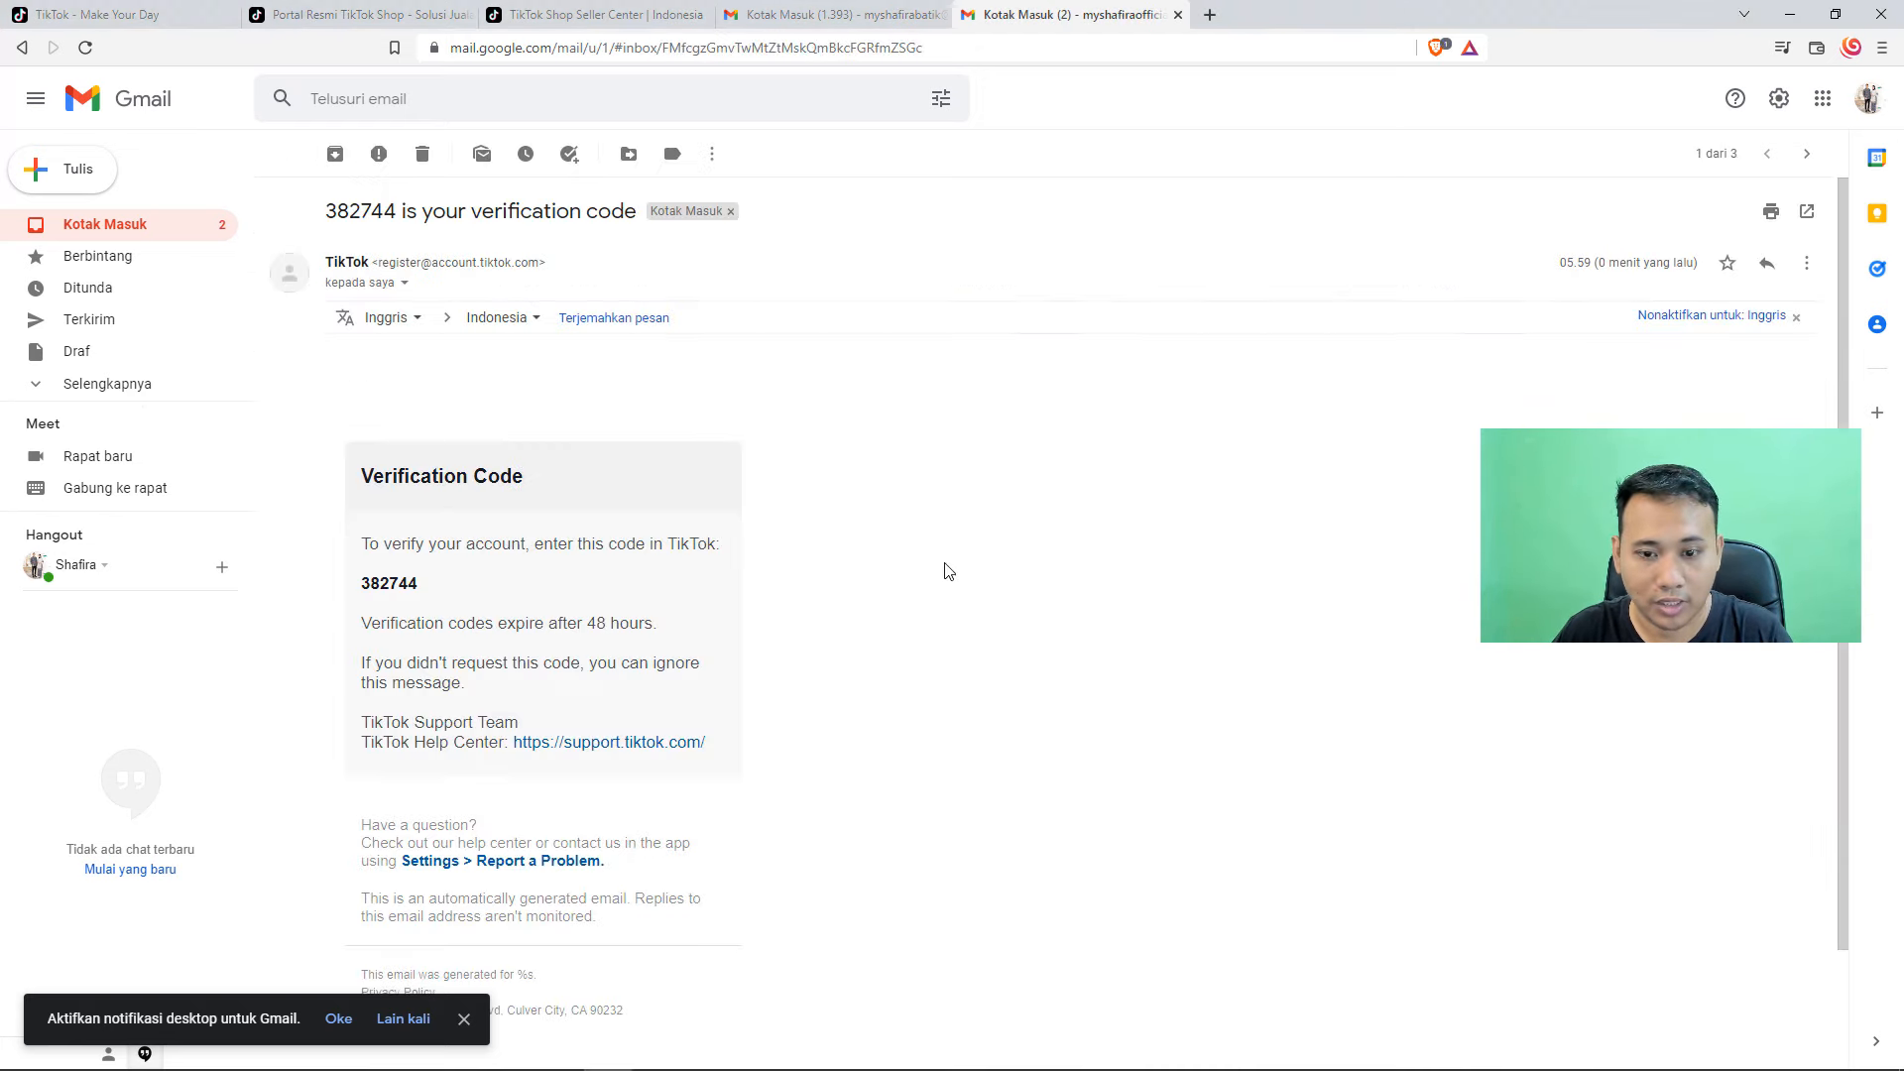
{"action": "left_click_drag", "start_coordinate": [422, 594], "coordinate": [366, 590]}
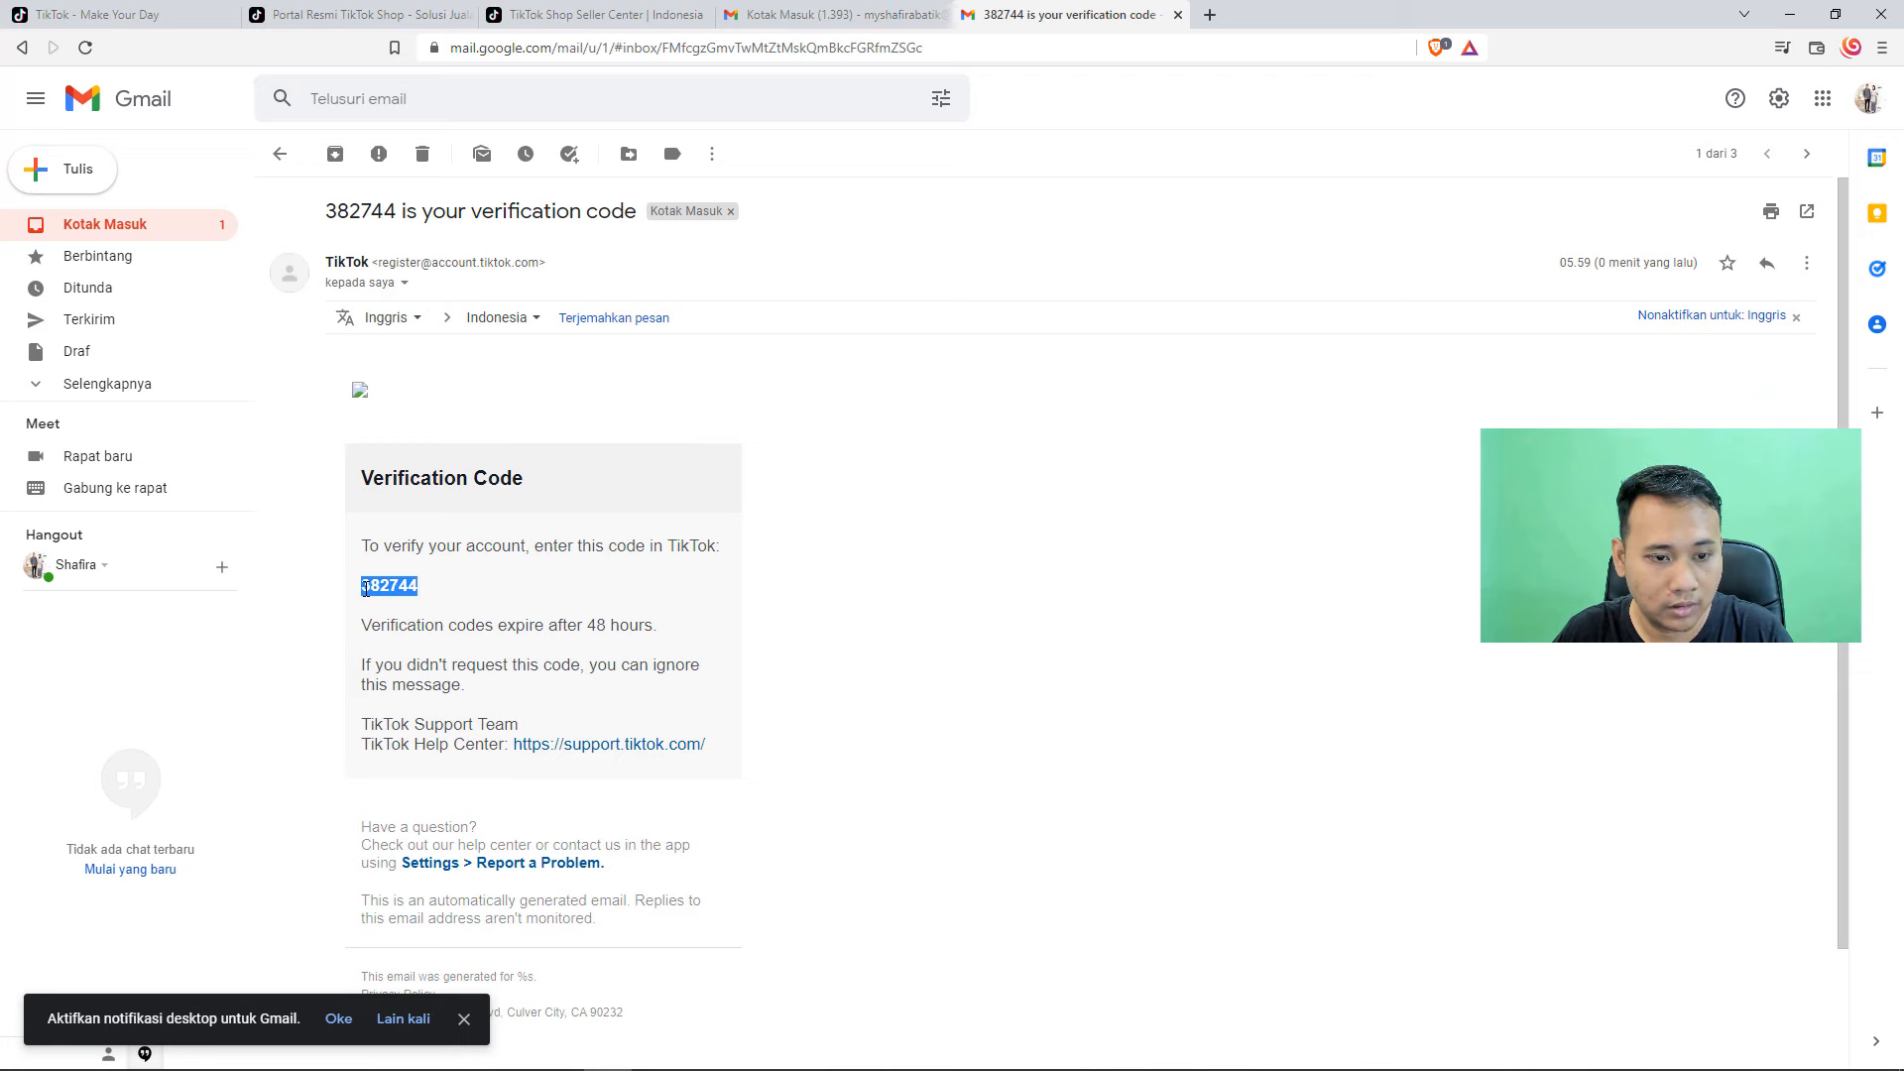
{"action": "left_click", "coordinate": [595, 14]}
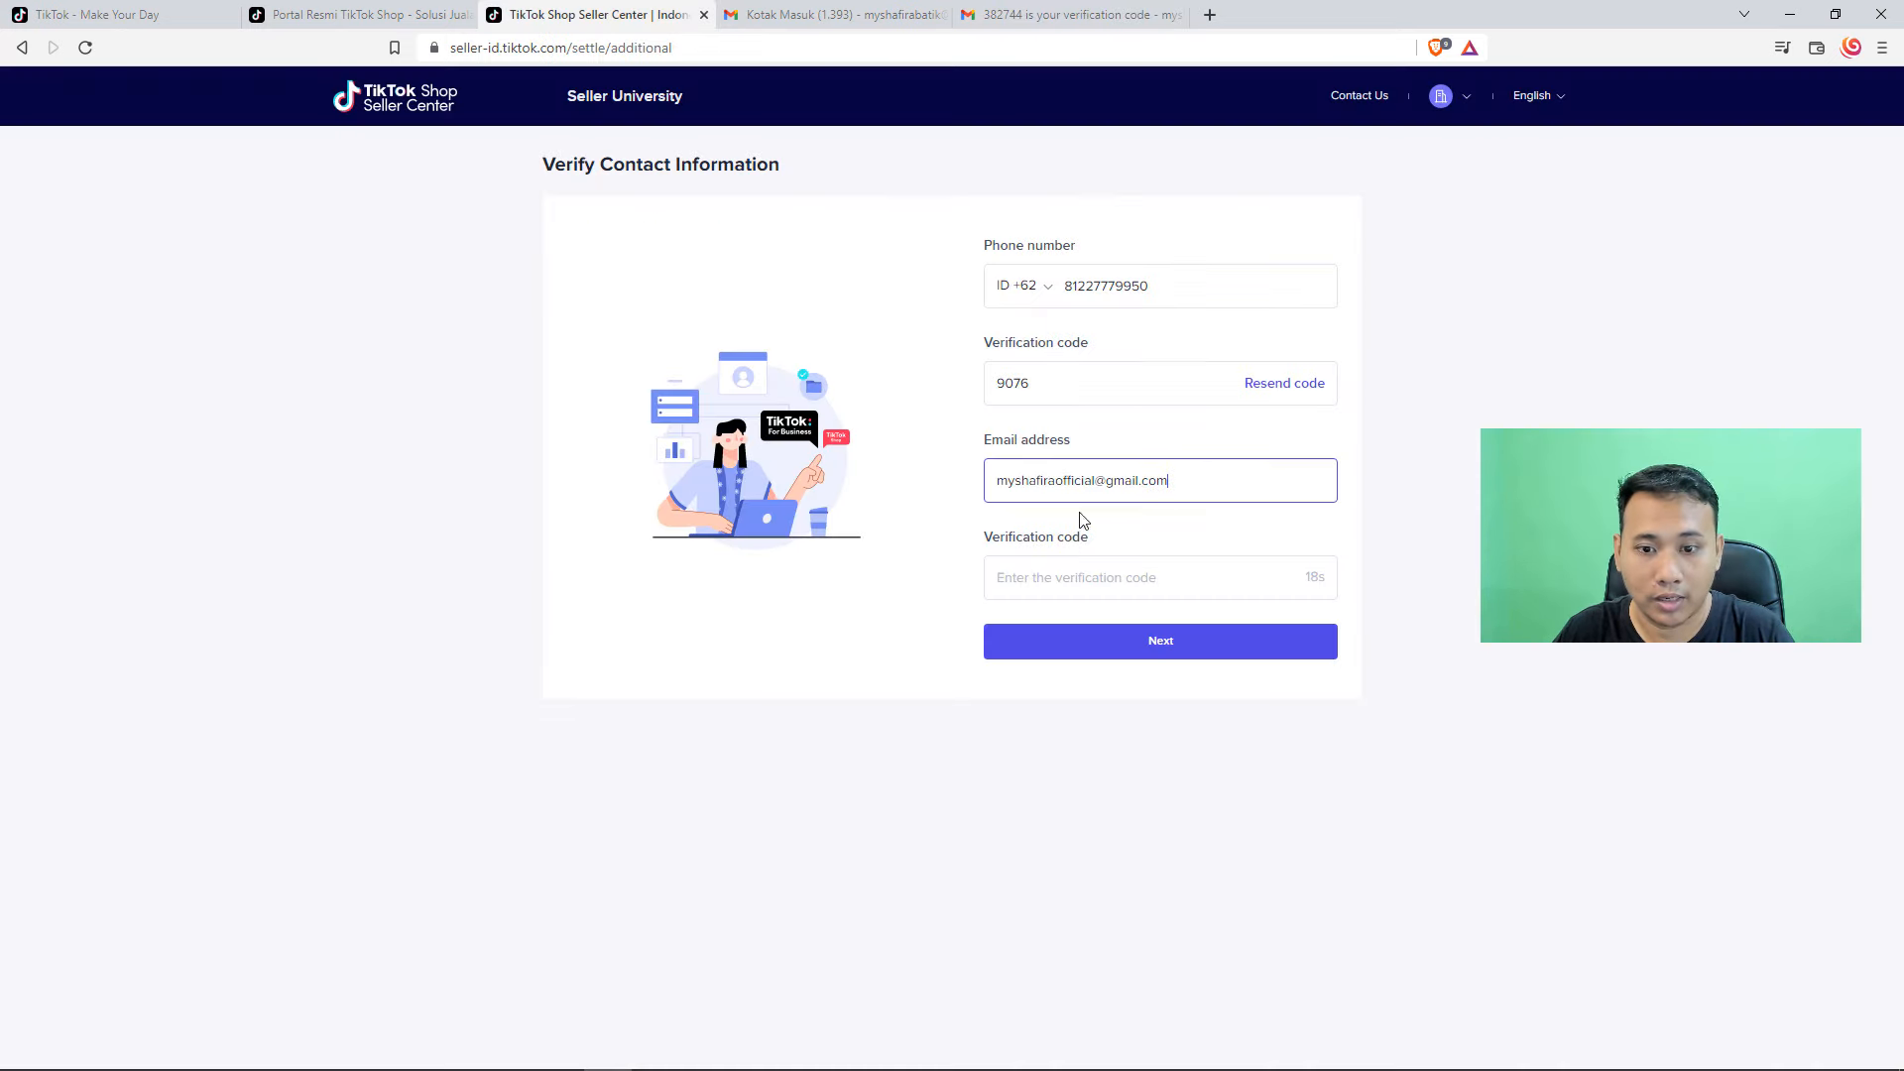
{"action": "left_click", "coordinate": [1086, 575]}
{"action": "key", "text": "ctrl+v"}
Correct the email verification code field and submit the contact information
{"action": "left_click_drag", "start_coordinate": [1086, 575], "coordinate": [977, 596]}
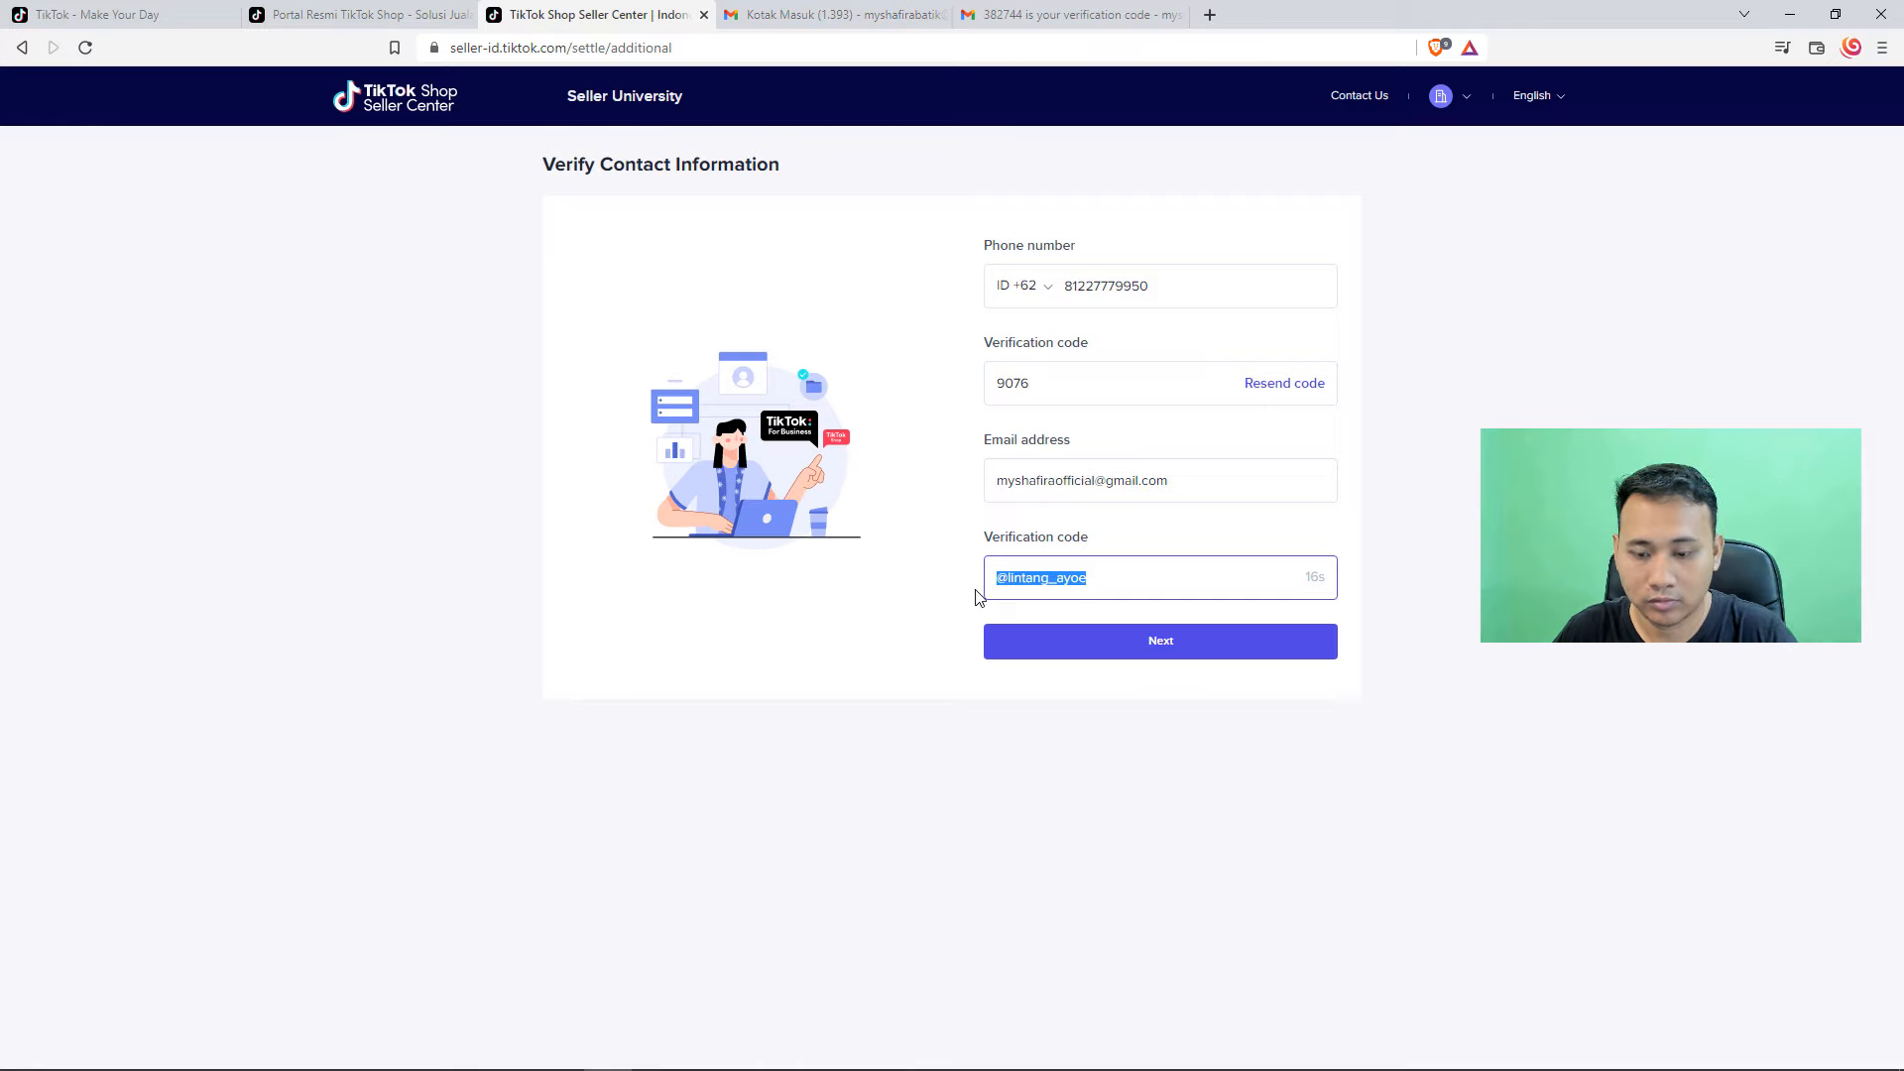
{"action": "key", "text": "BackSpace"}
{"action": "left_click", "coordinate": [1049, 8]}
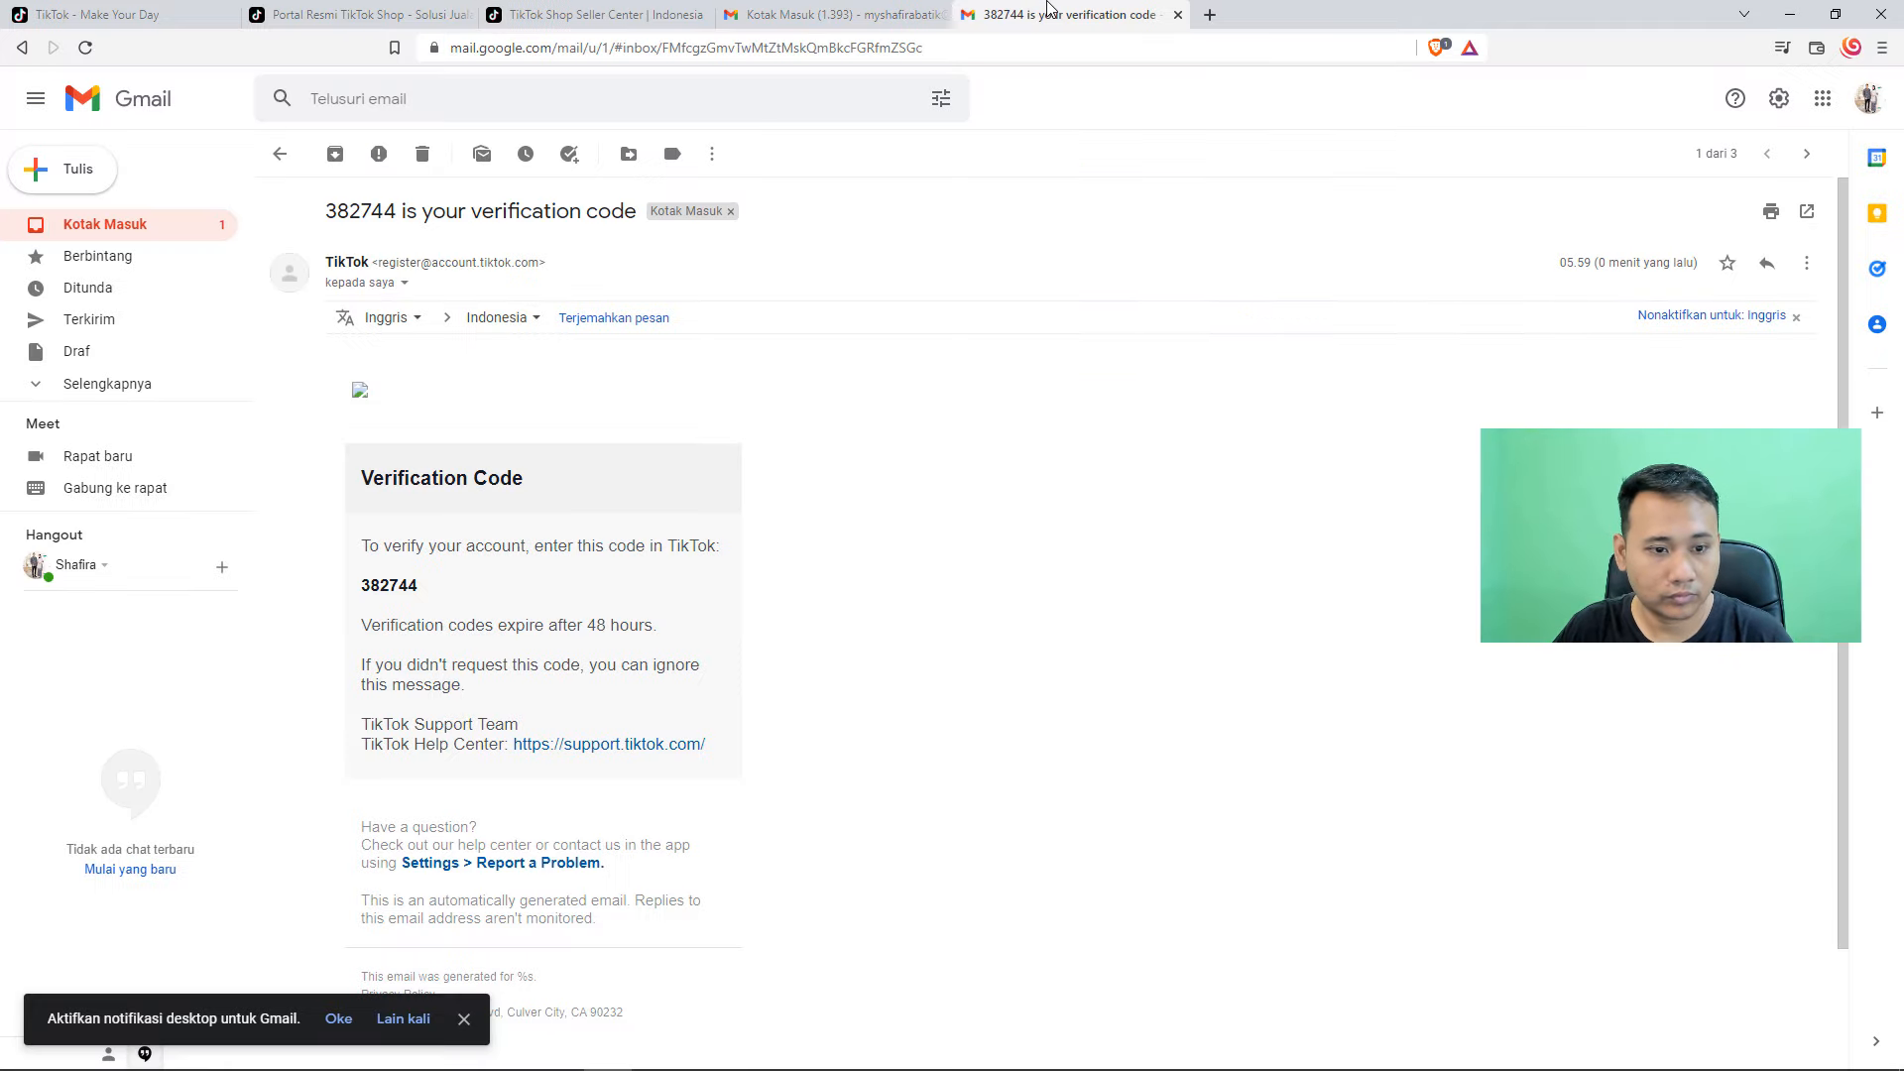
{"action": "left_click", "coordinate": [677, 9]}
{"action": "left_click", "coordinate": [1008, 397]}
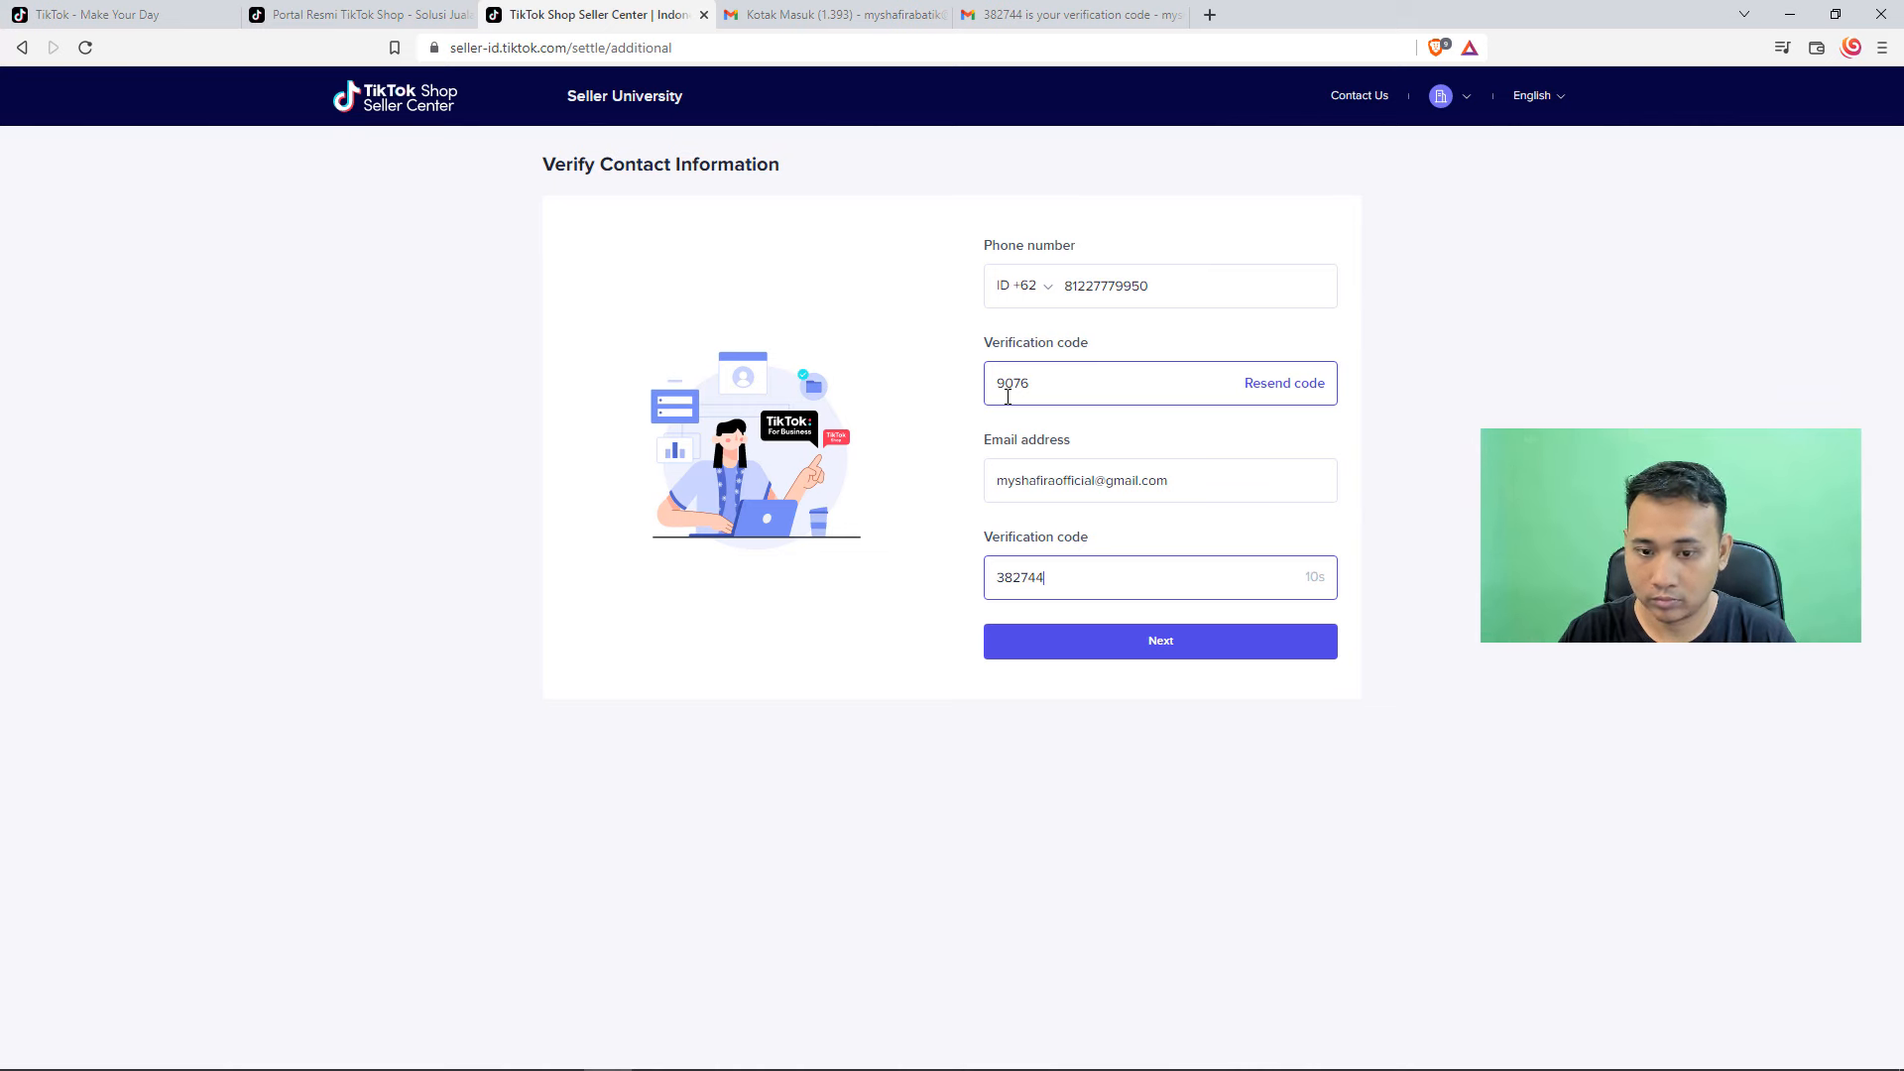
{"action": "left_click", "coordinate": [1155, 650]}
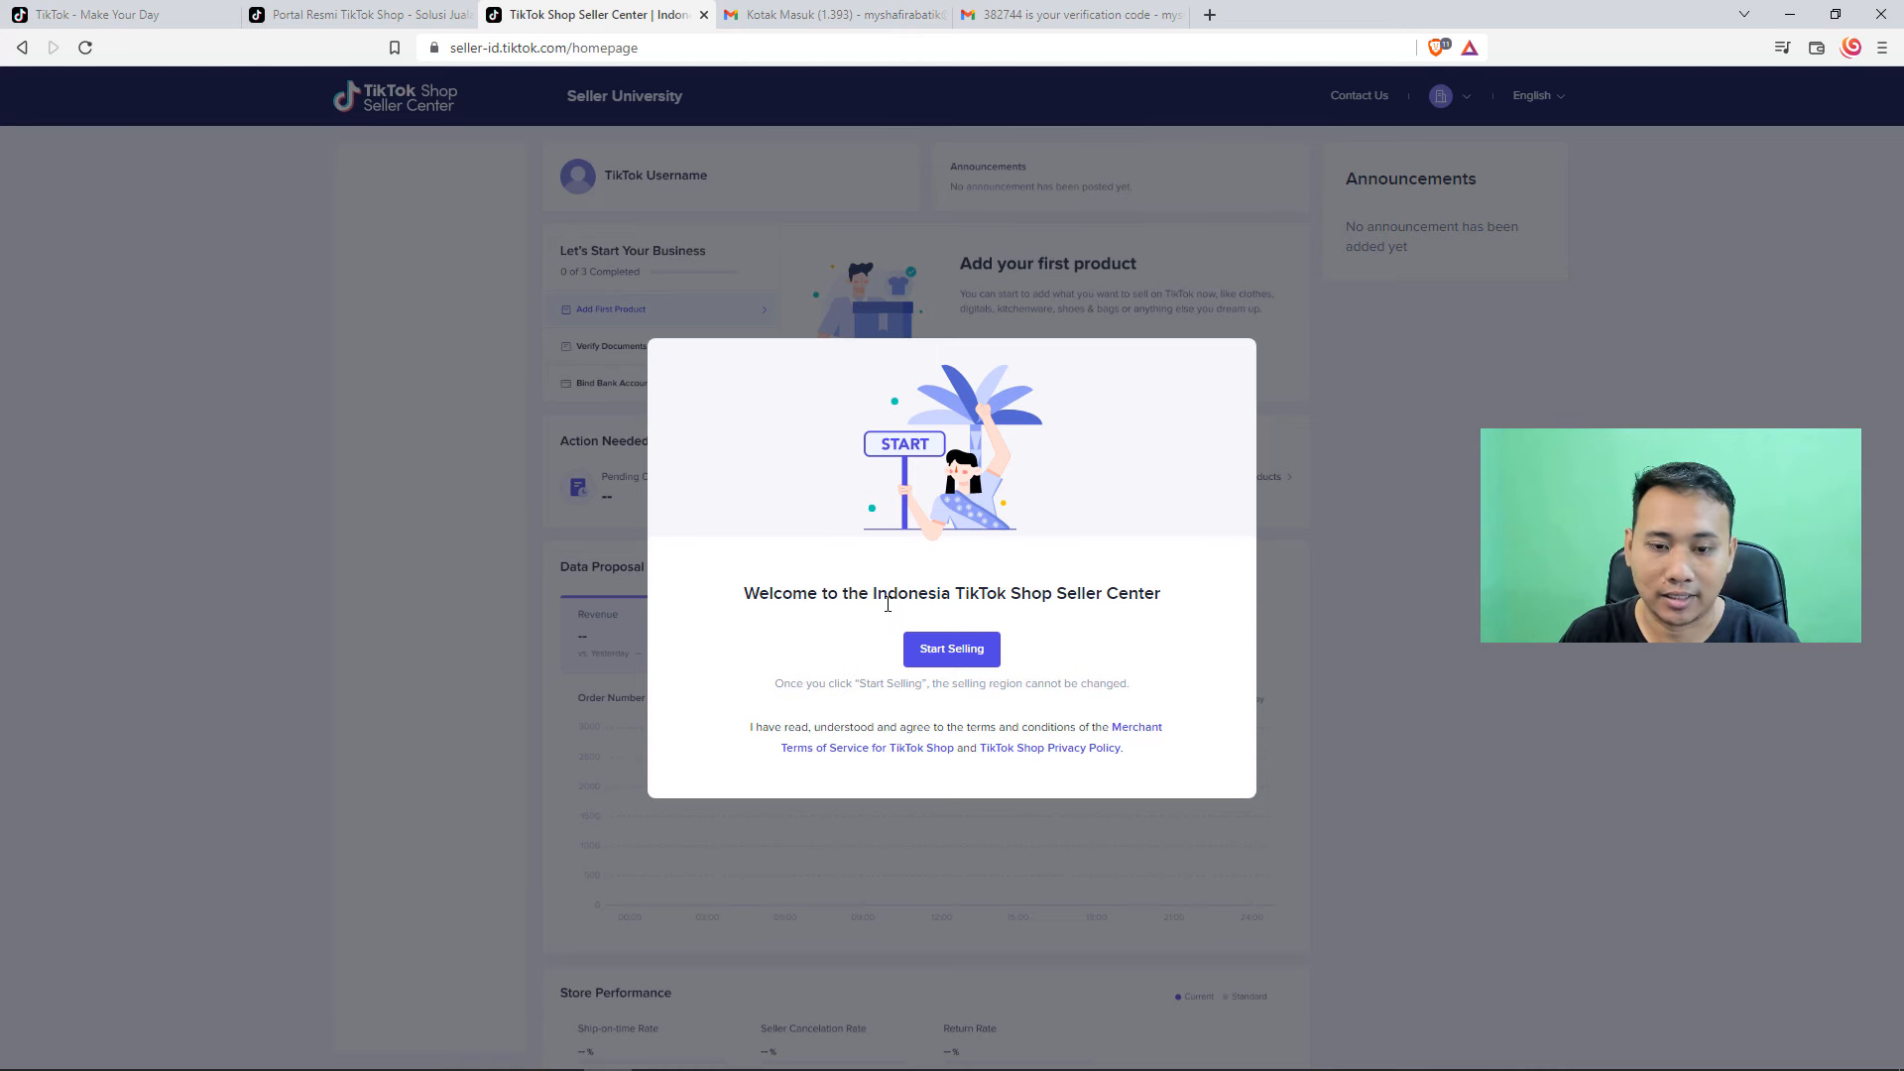
Start selling in Indonesia, skip the first-product tour, and go to Upload Documents
{"action": "left_click", "coordinate": [957, 650]}
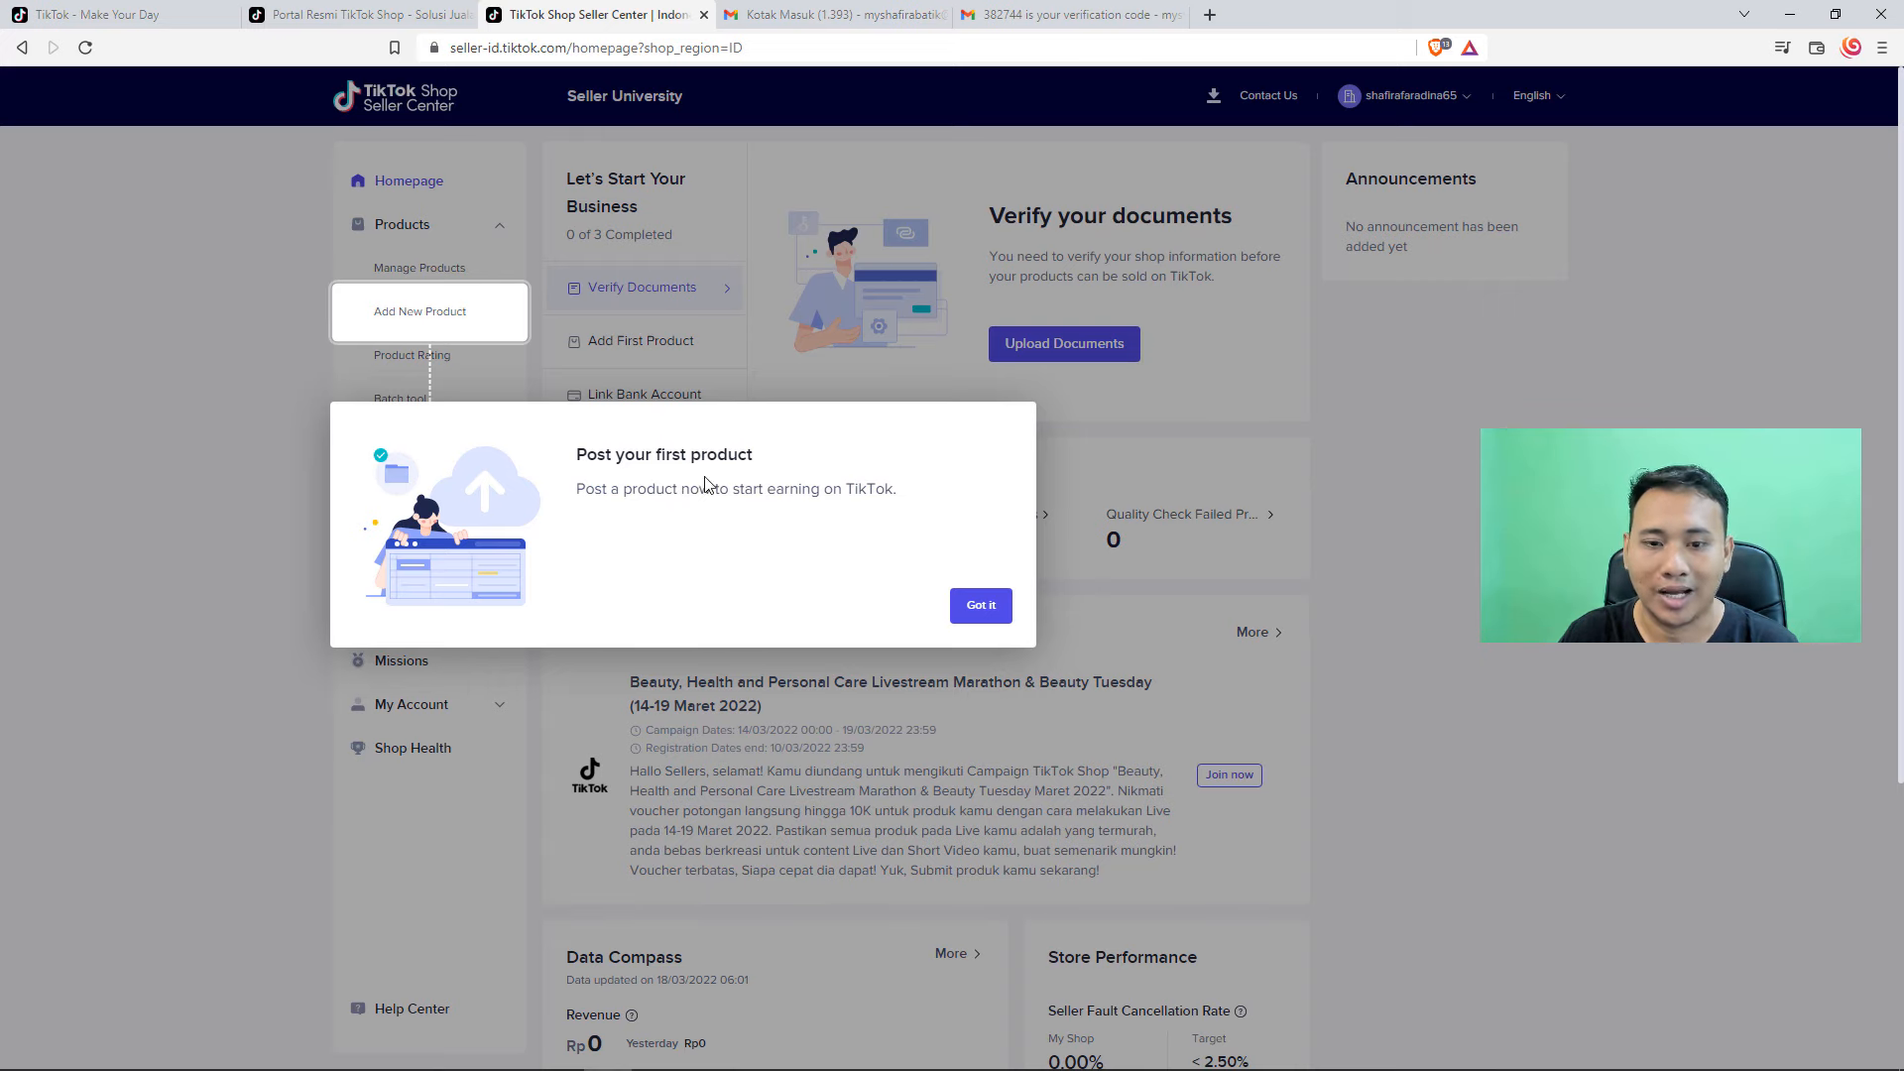
{"action": "left_click", "coordinate": [974, 606]}
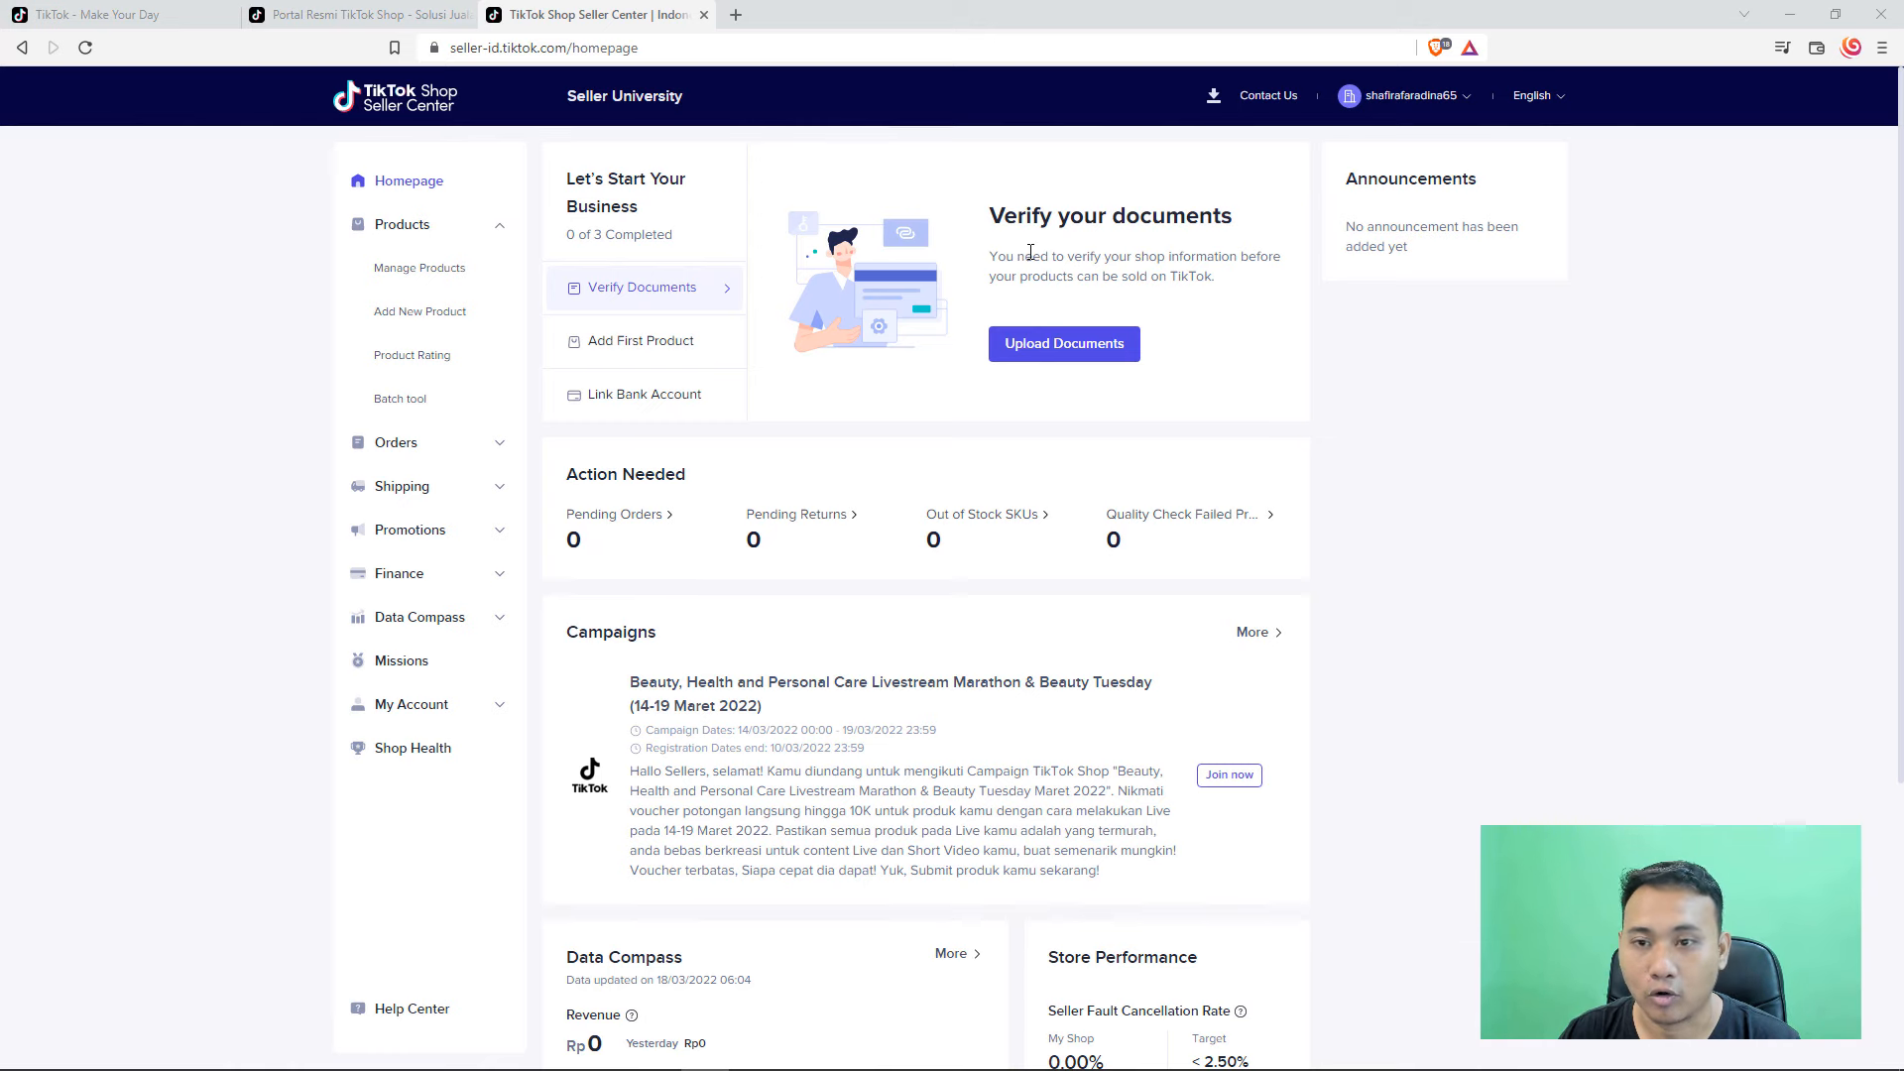
{"action": "left_click", "coordinate": [1067, 356]}
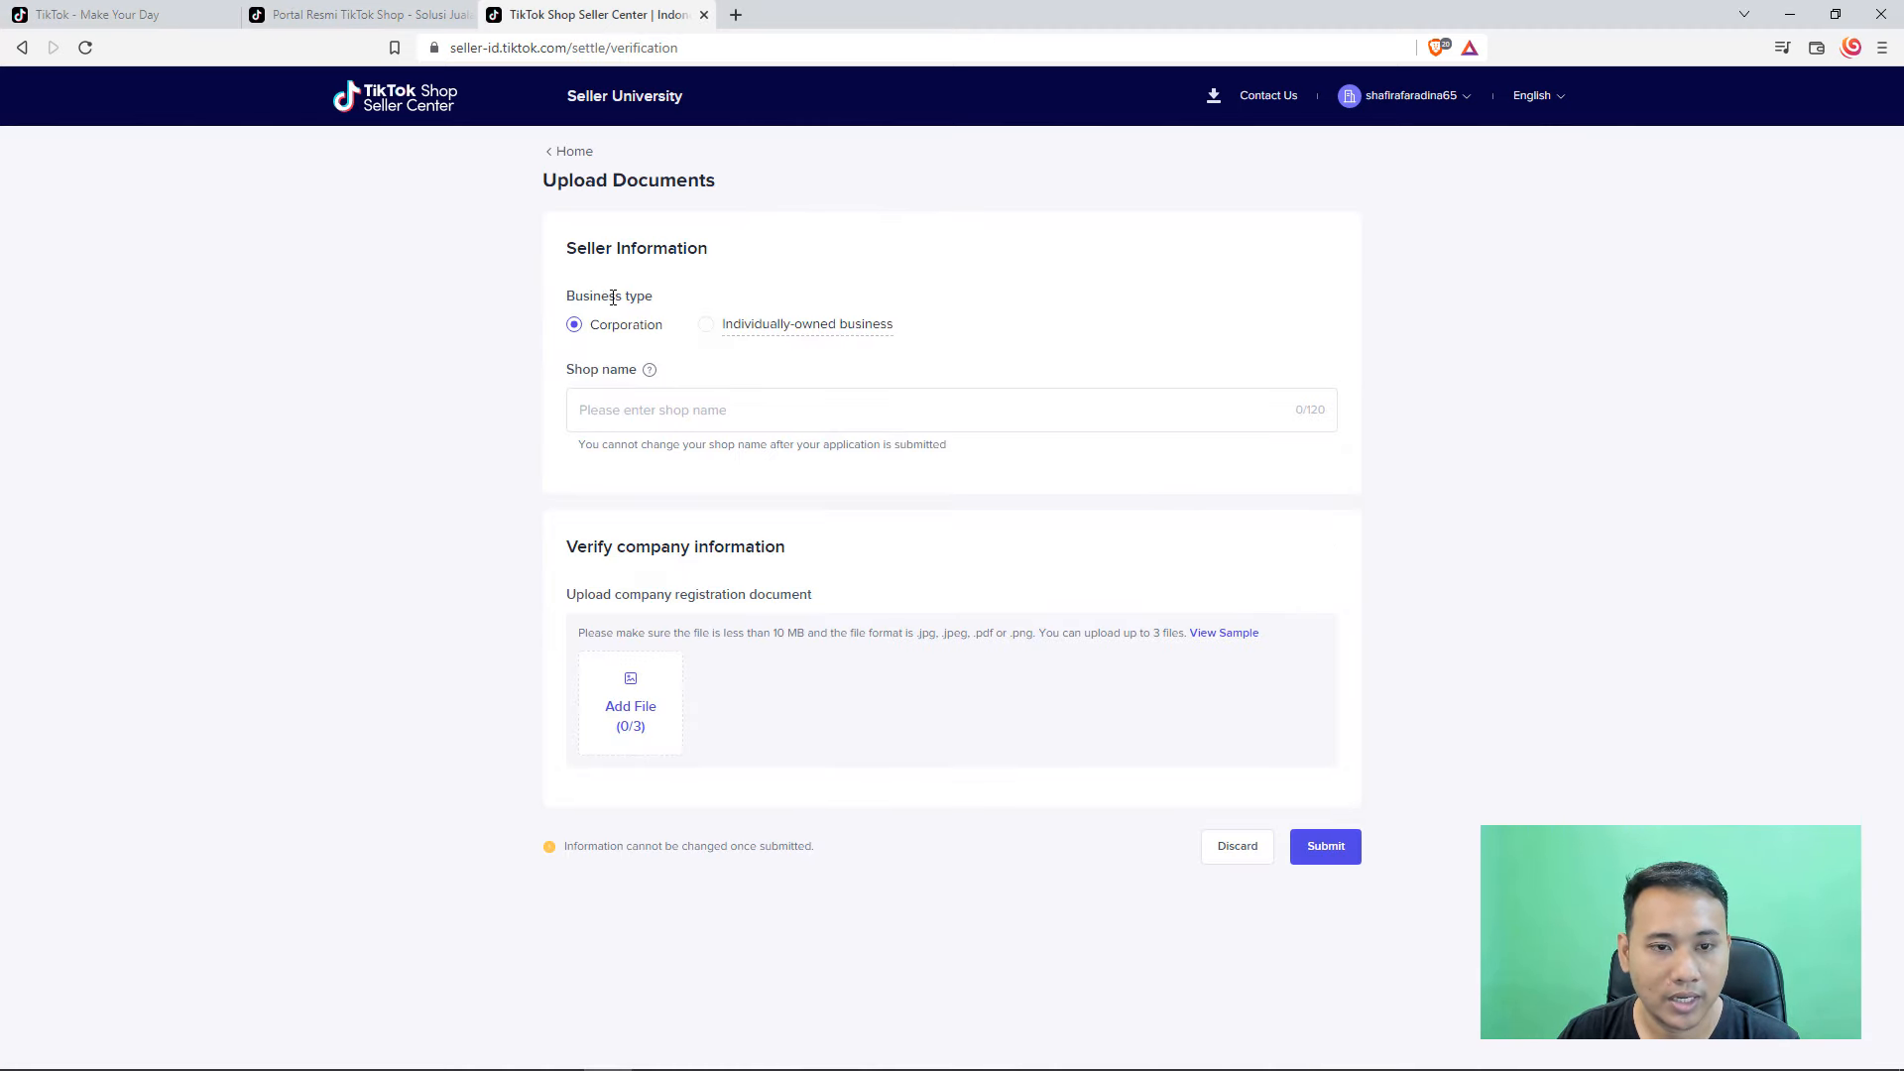
Choose Individually-owned business and enter the shop name 'MyShafira Official'
{"action": "left_click_drag", "start_coordinate": [653, 295], "coordinate": [609, 296]}
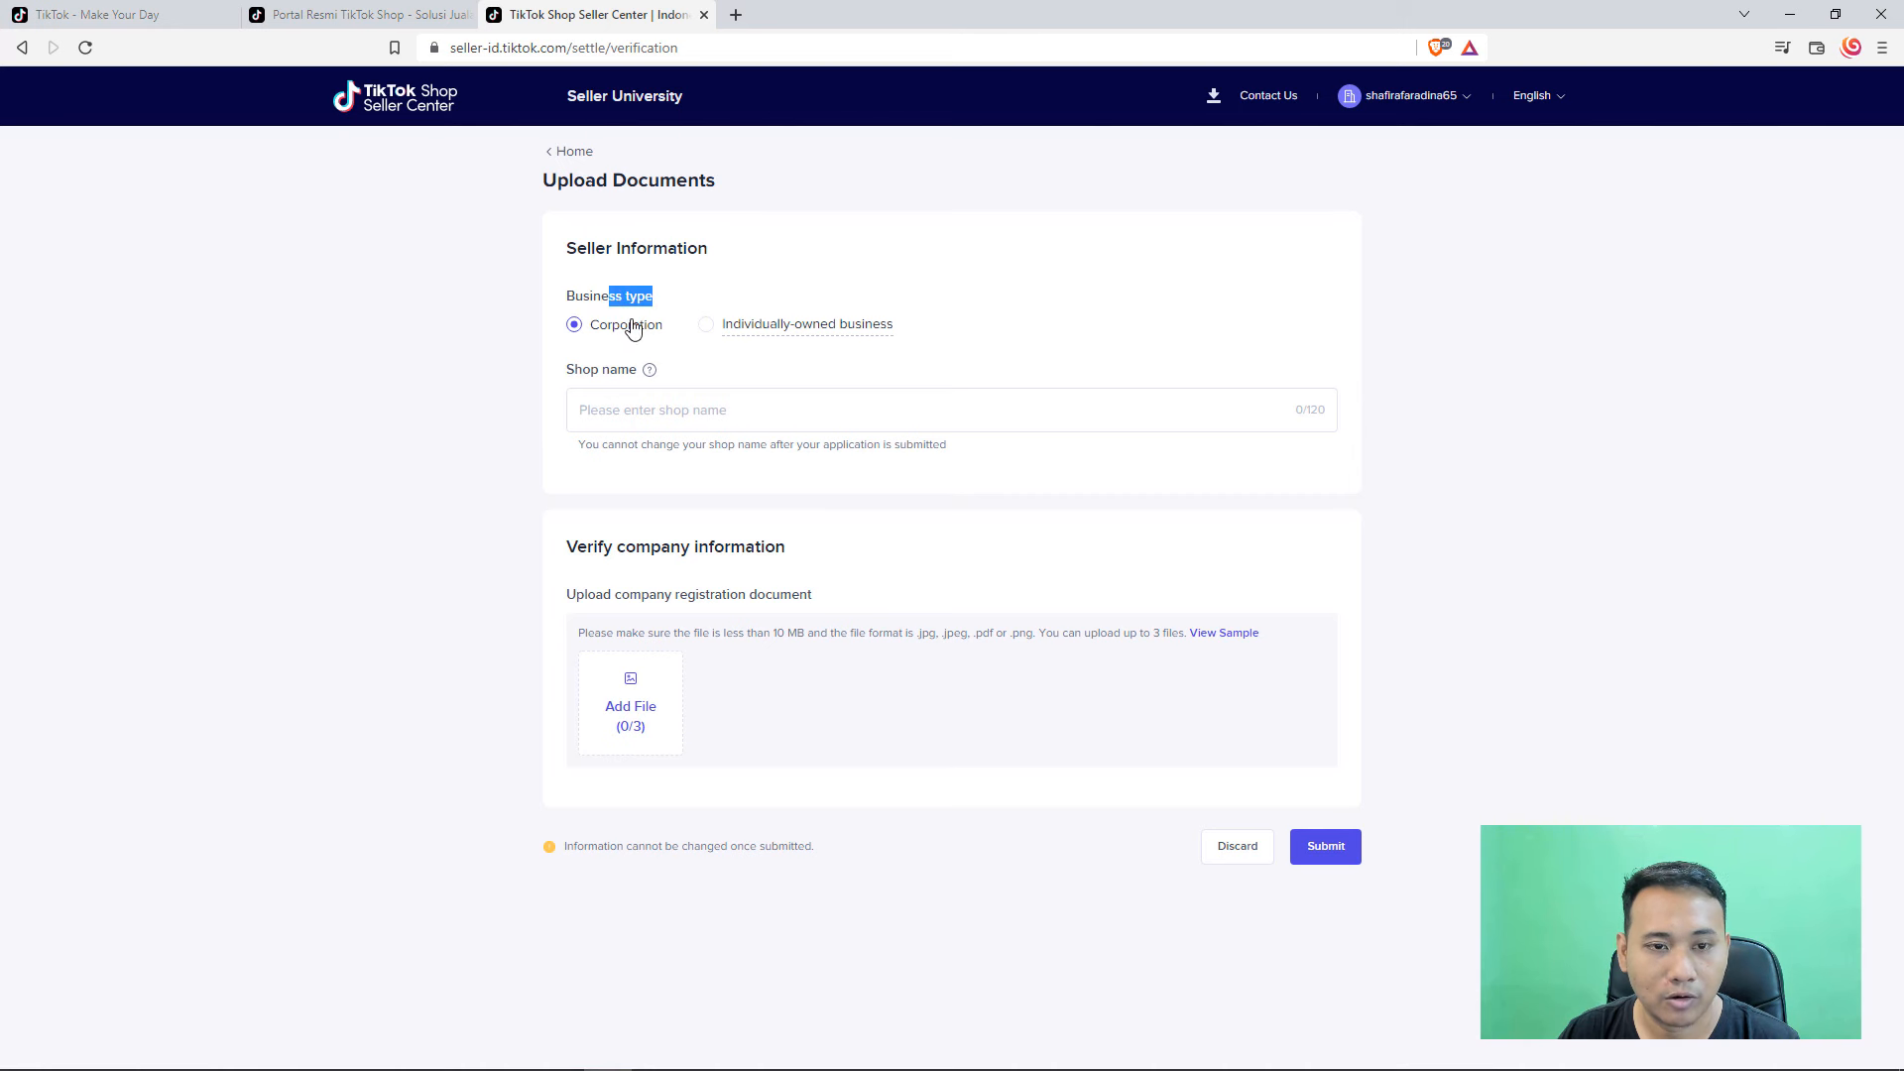
{"action": "left_click", "coordinate": [709, 331]}
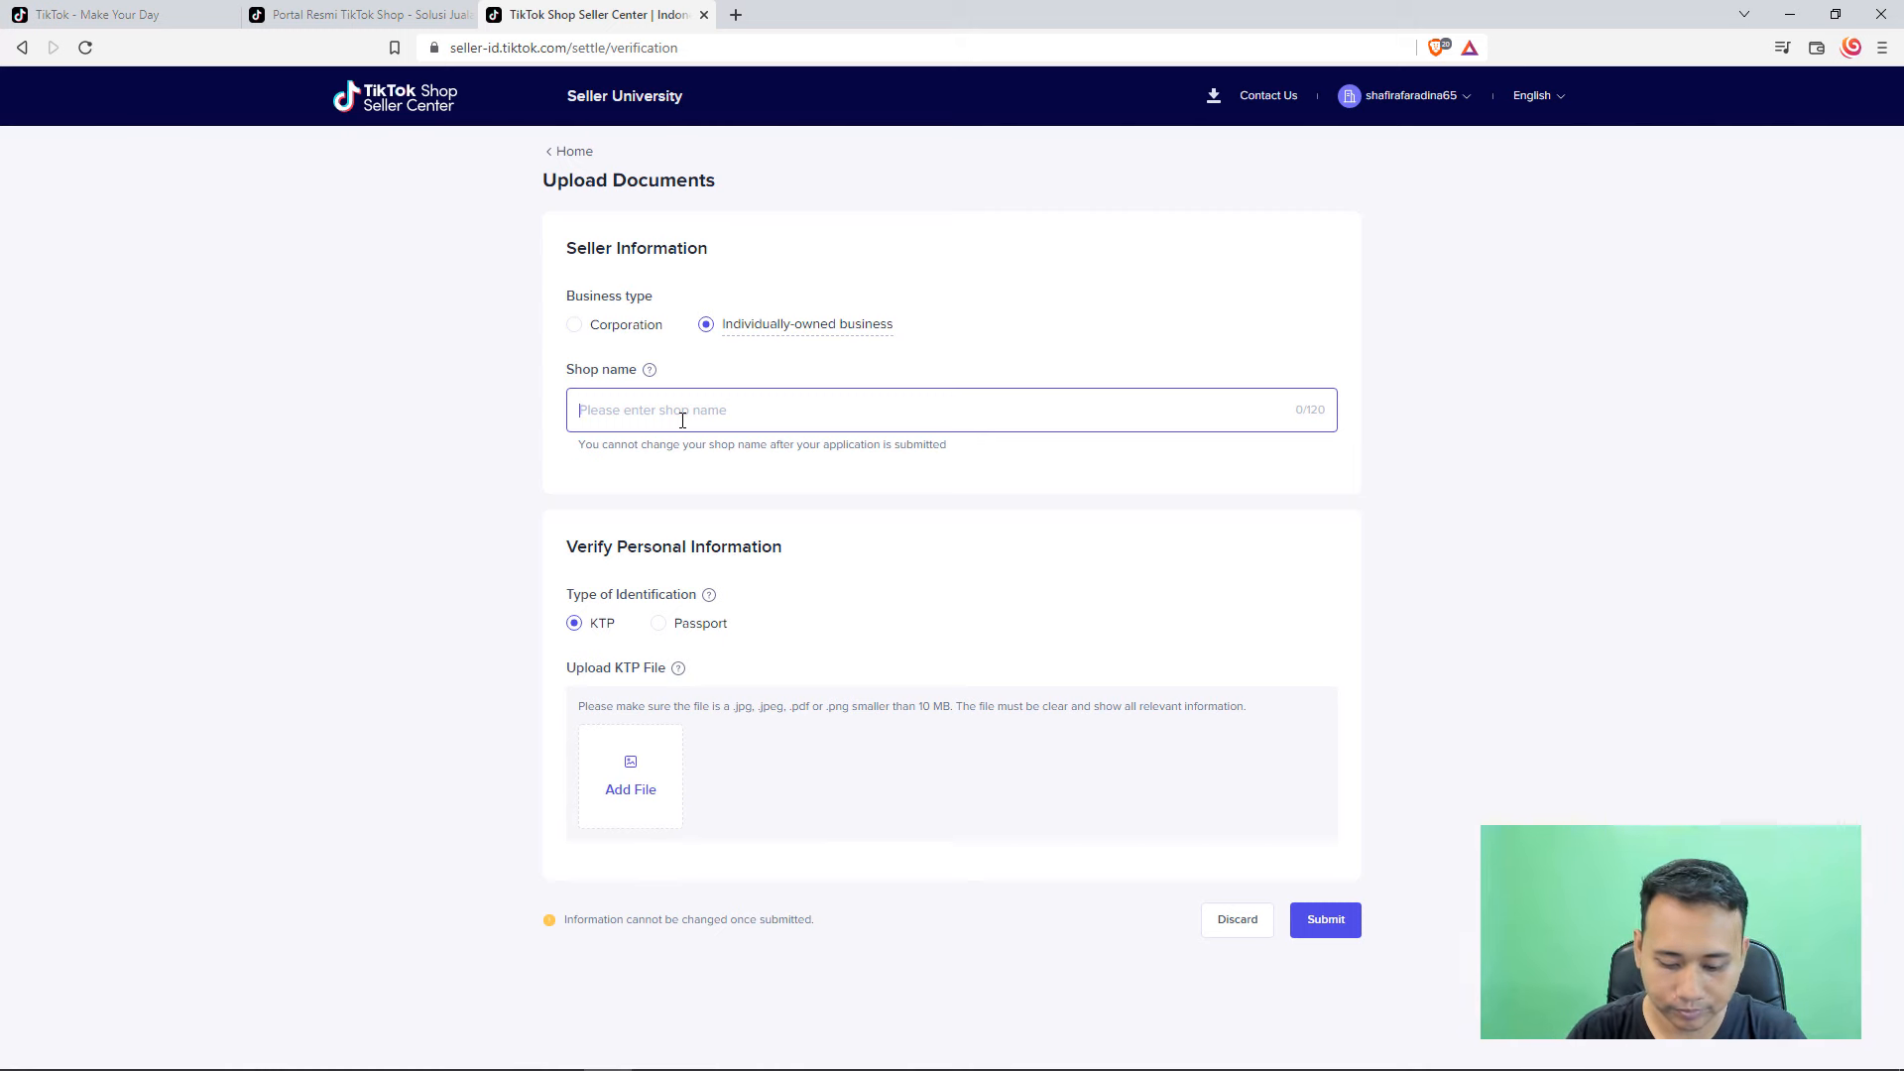
{"action": "type", "text": "MyShafira "}
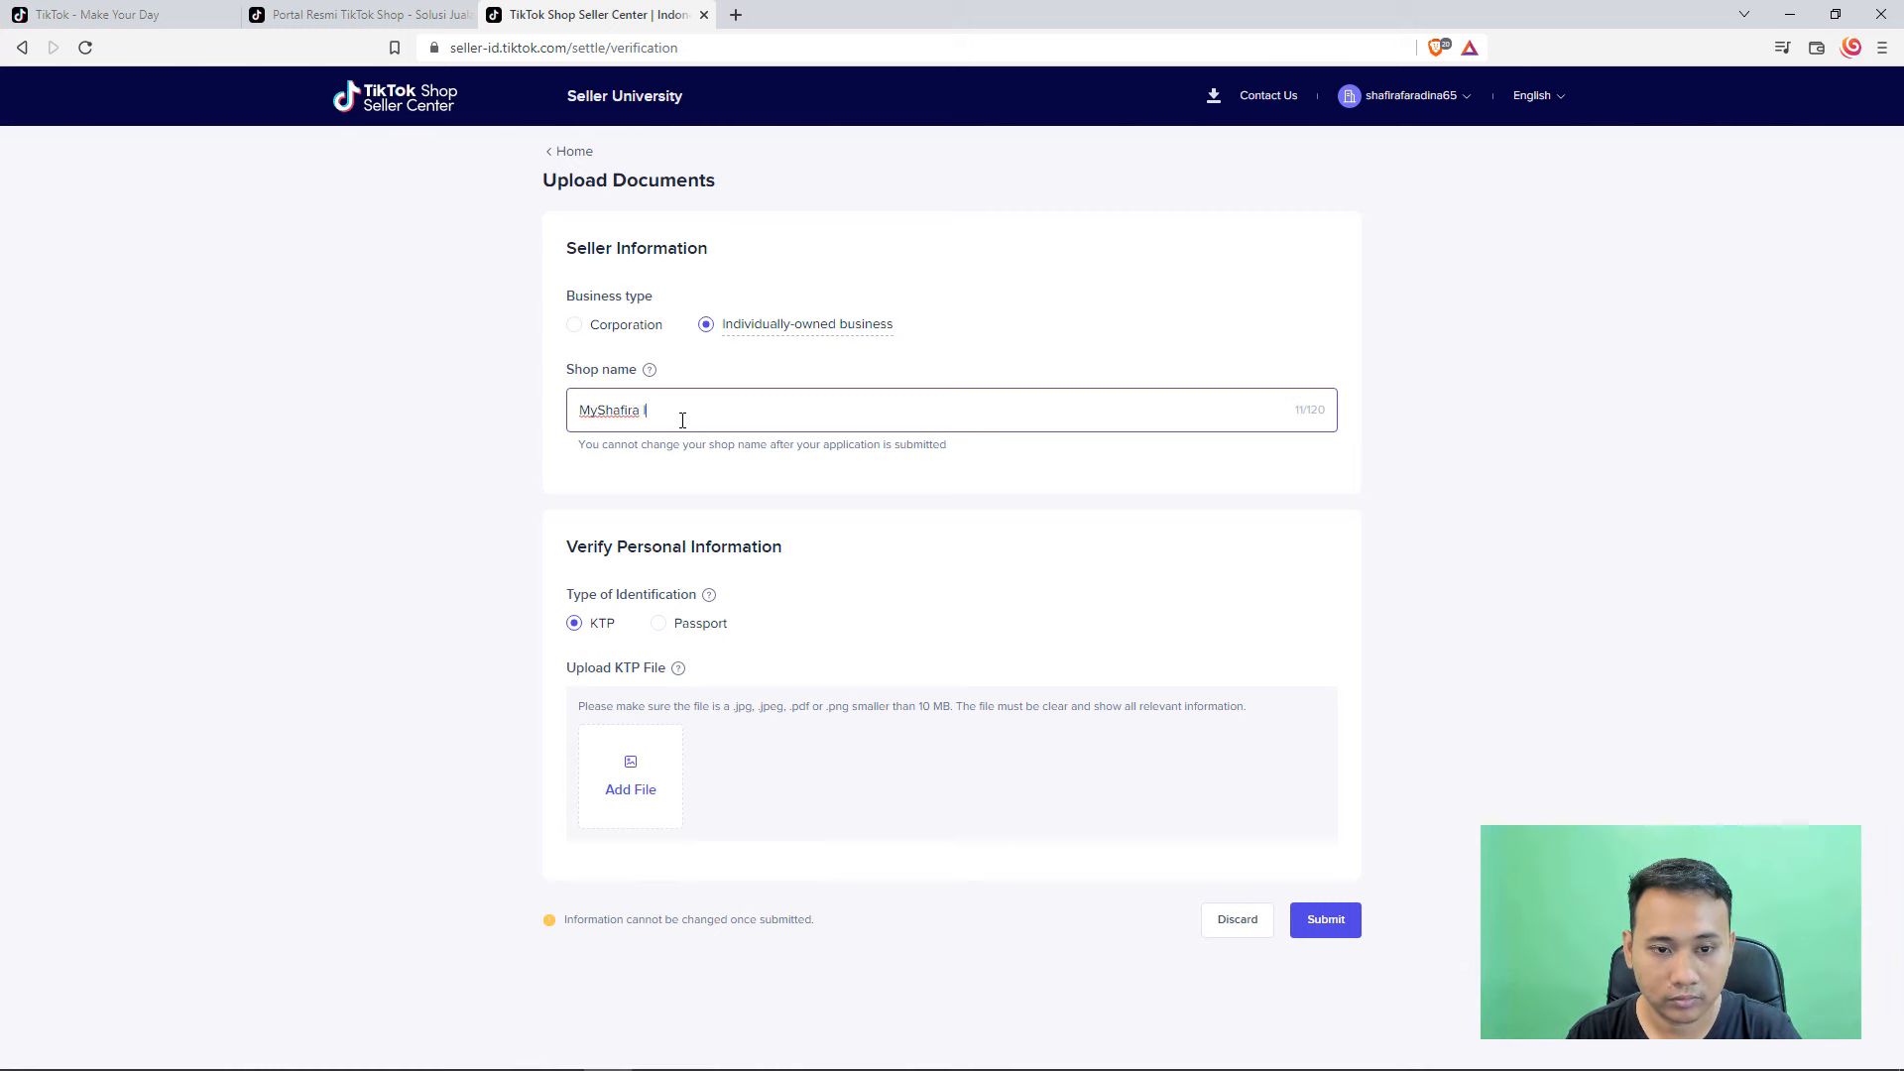
{"action": "type", "text": "Official"}
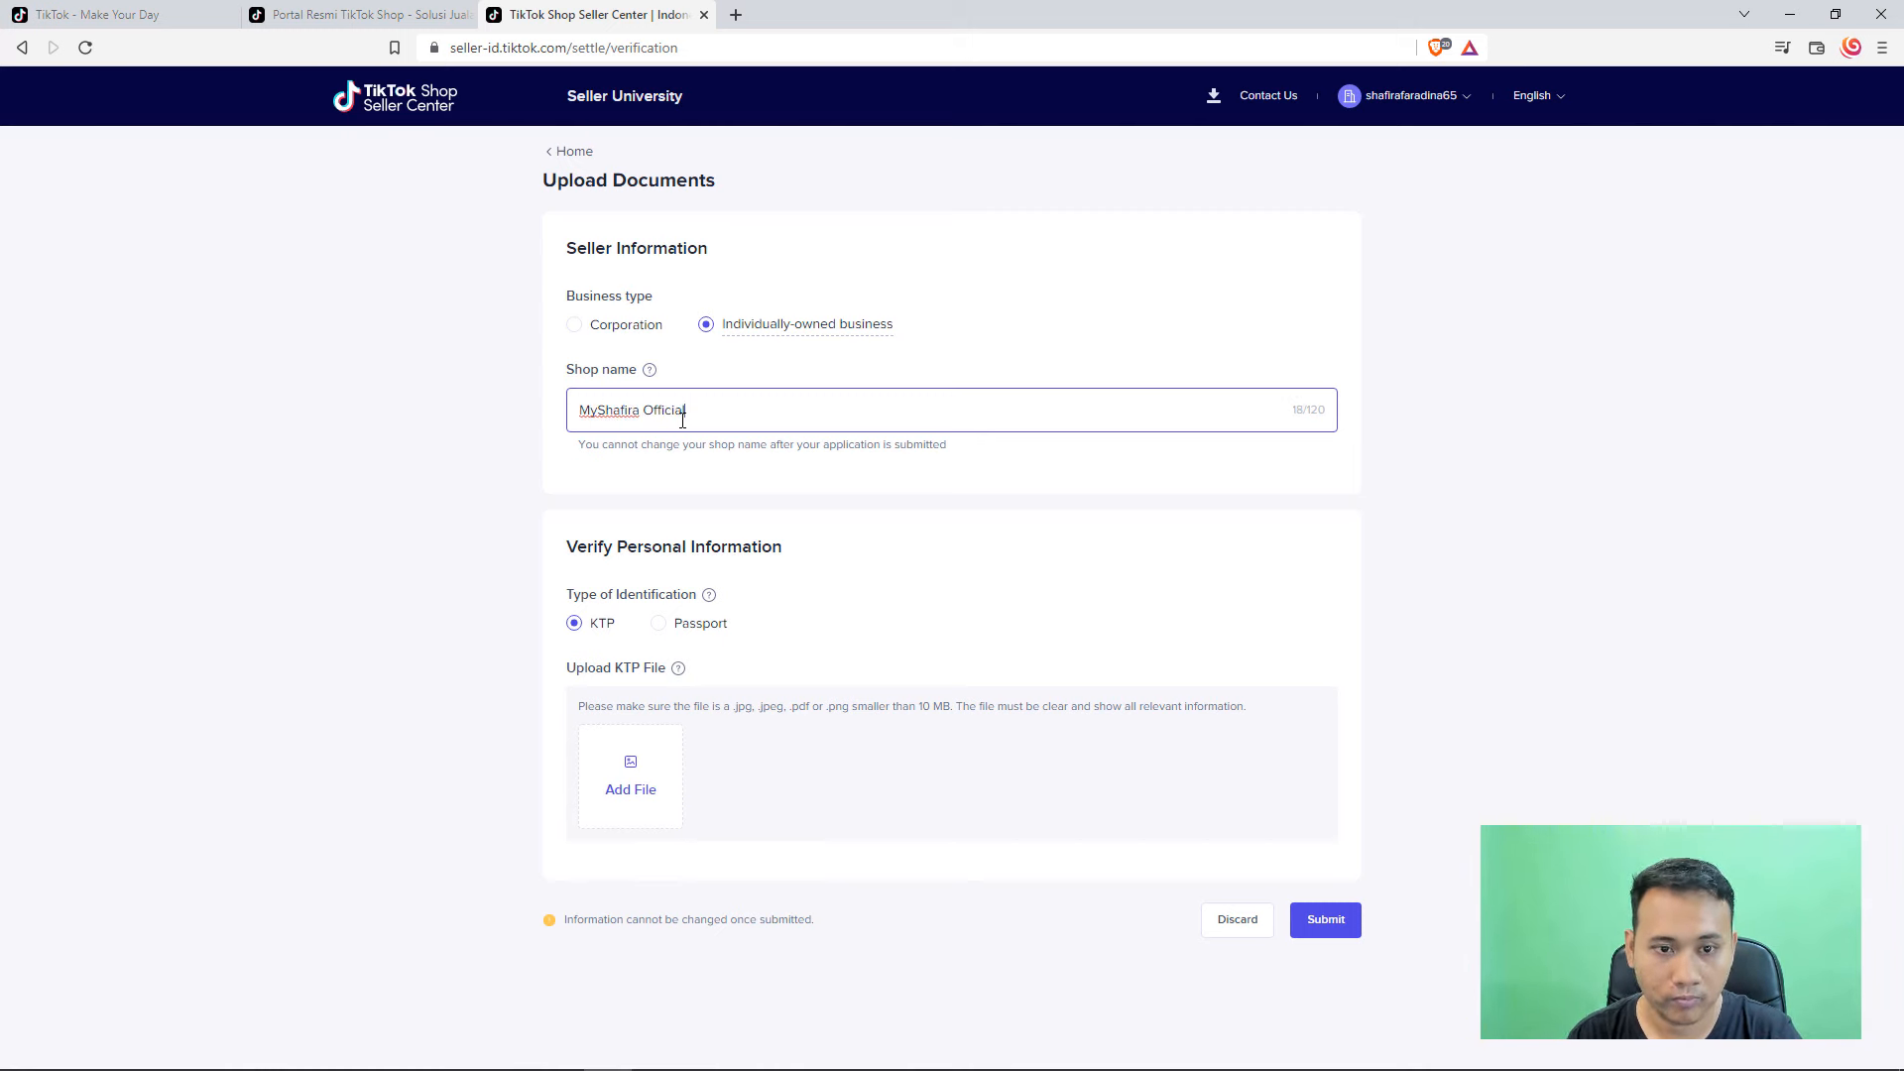
{"action": "left_click", "coordinate": [497, 443]}
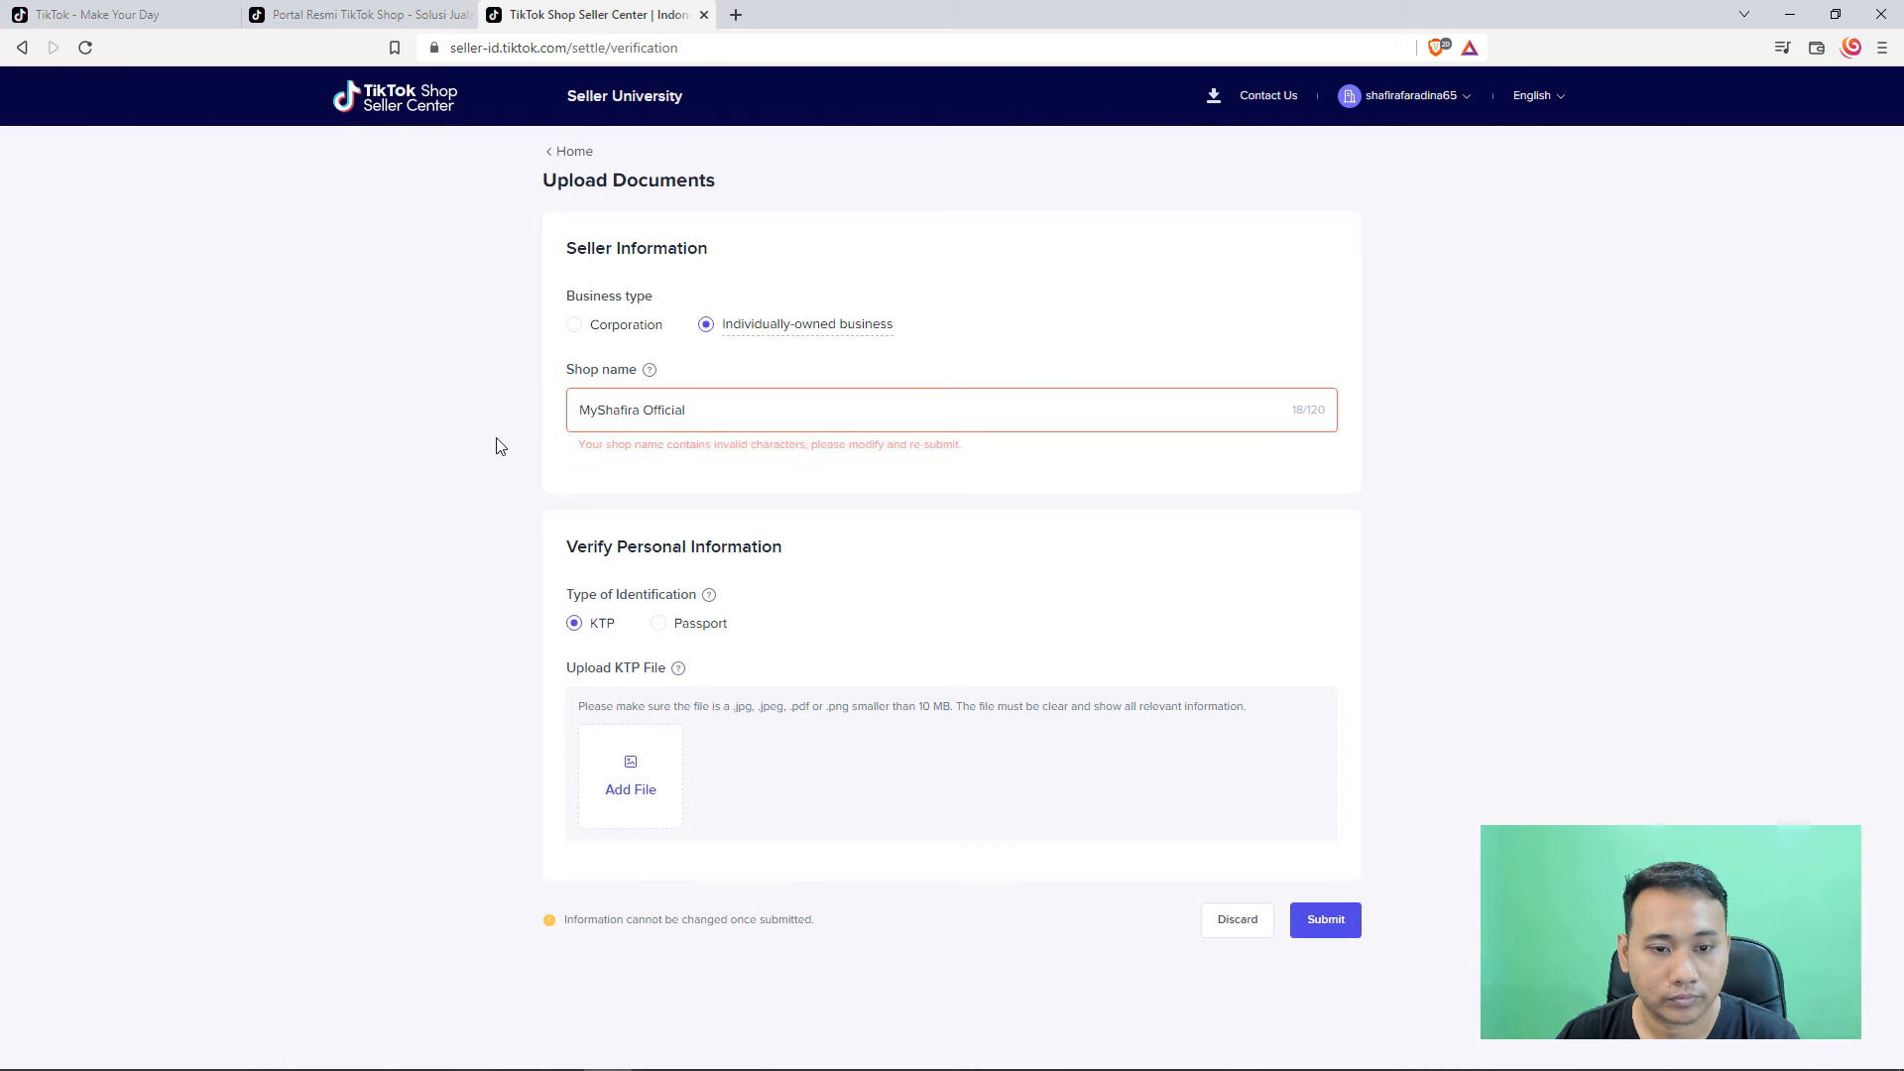
{"action": "left_click", "coordinate": [645, 415]}
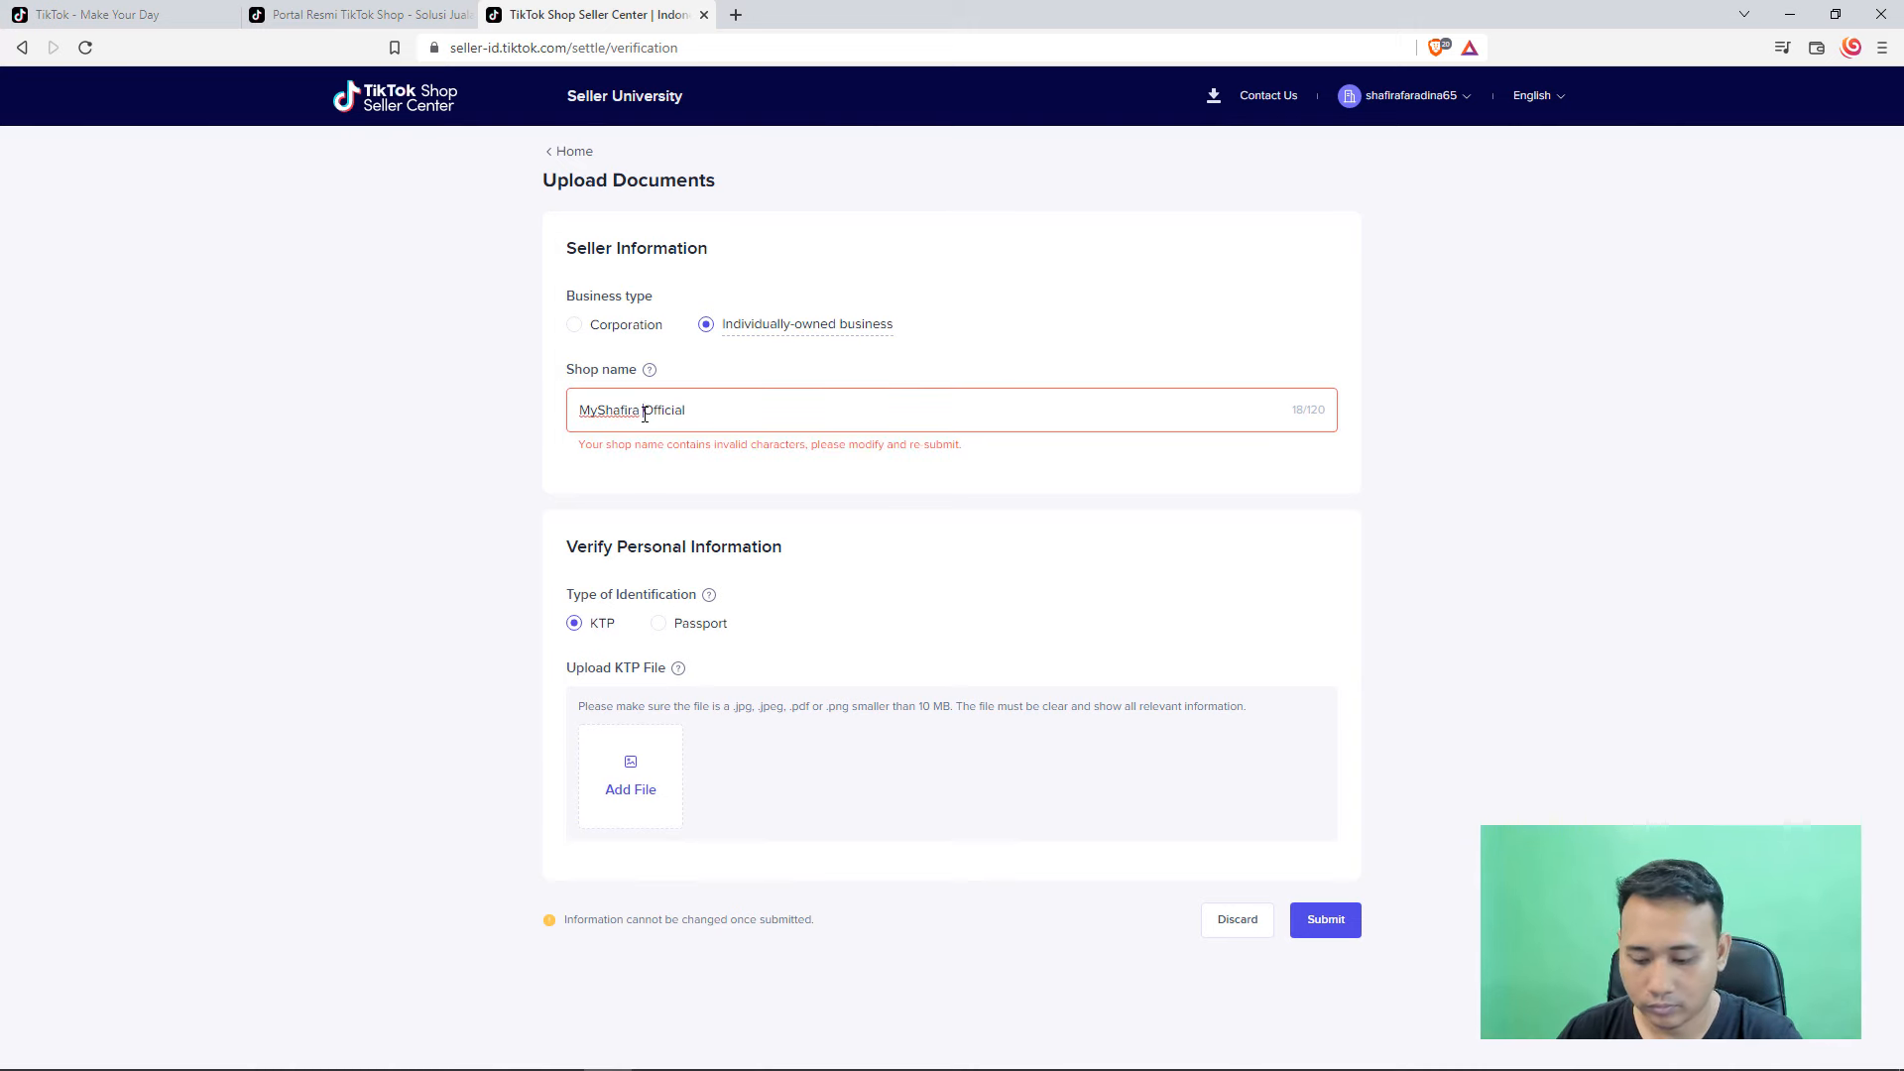
{"action": "key", "text": "BackSpace"}
{"action": "left_click", "coordinate": [492, 488]}
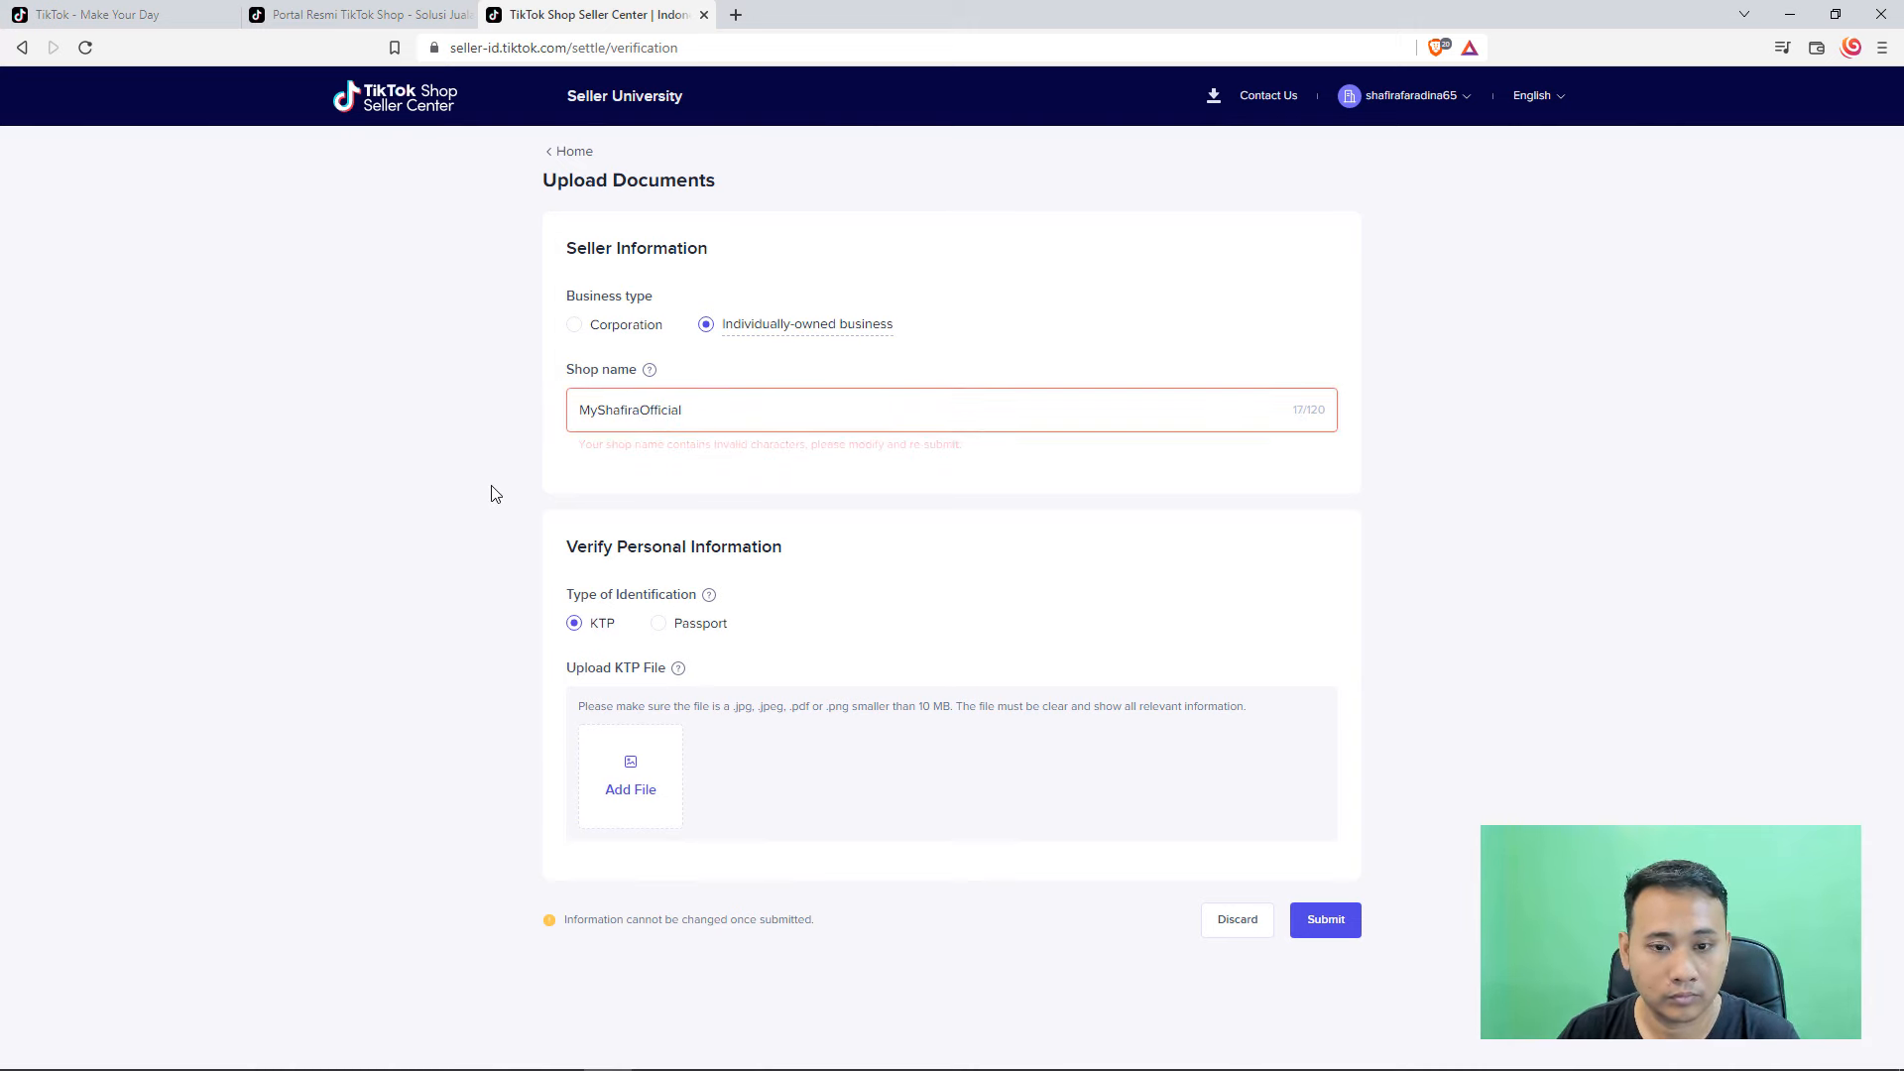
Replace the shop name with 'MyShafira Indonesia' and keep KTP as the identification type
{"action": "double_click", "coordinate": [700, 413]}
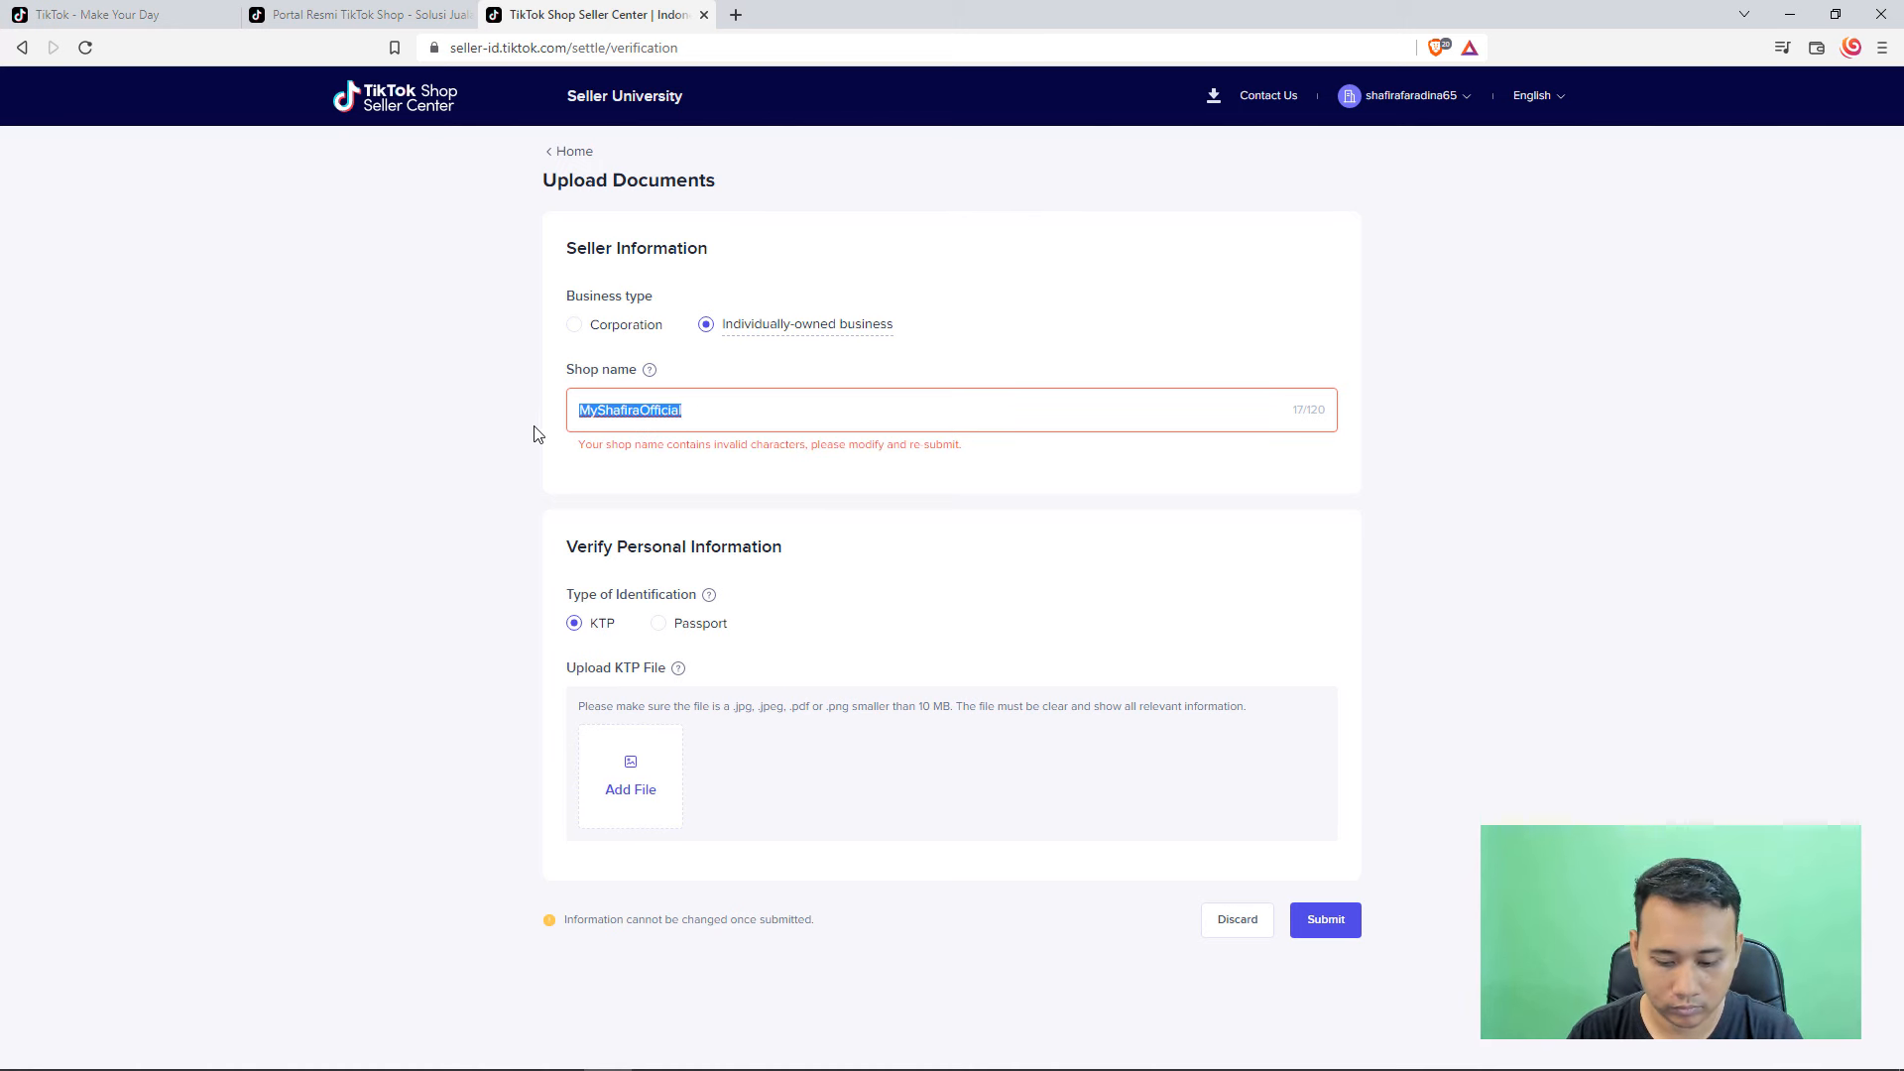
{"action": "type", "text": "mysha"}
{"action": "key", "text": "BackSpace"}
{"action": "key", "text": "BackSpace"}
{"action": "key", "text": "BackSpace"}
{"action": "key", "text": "BackSpace"}
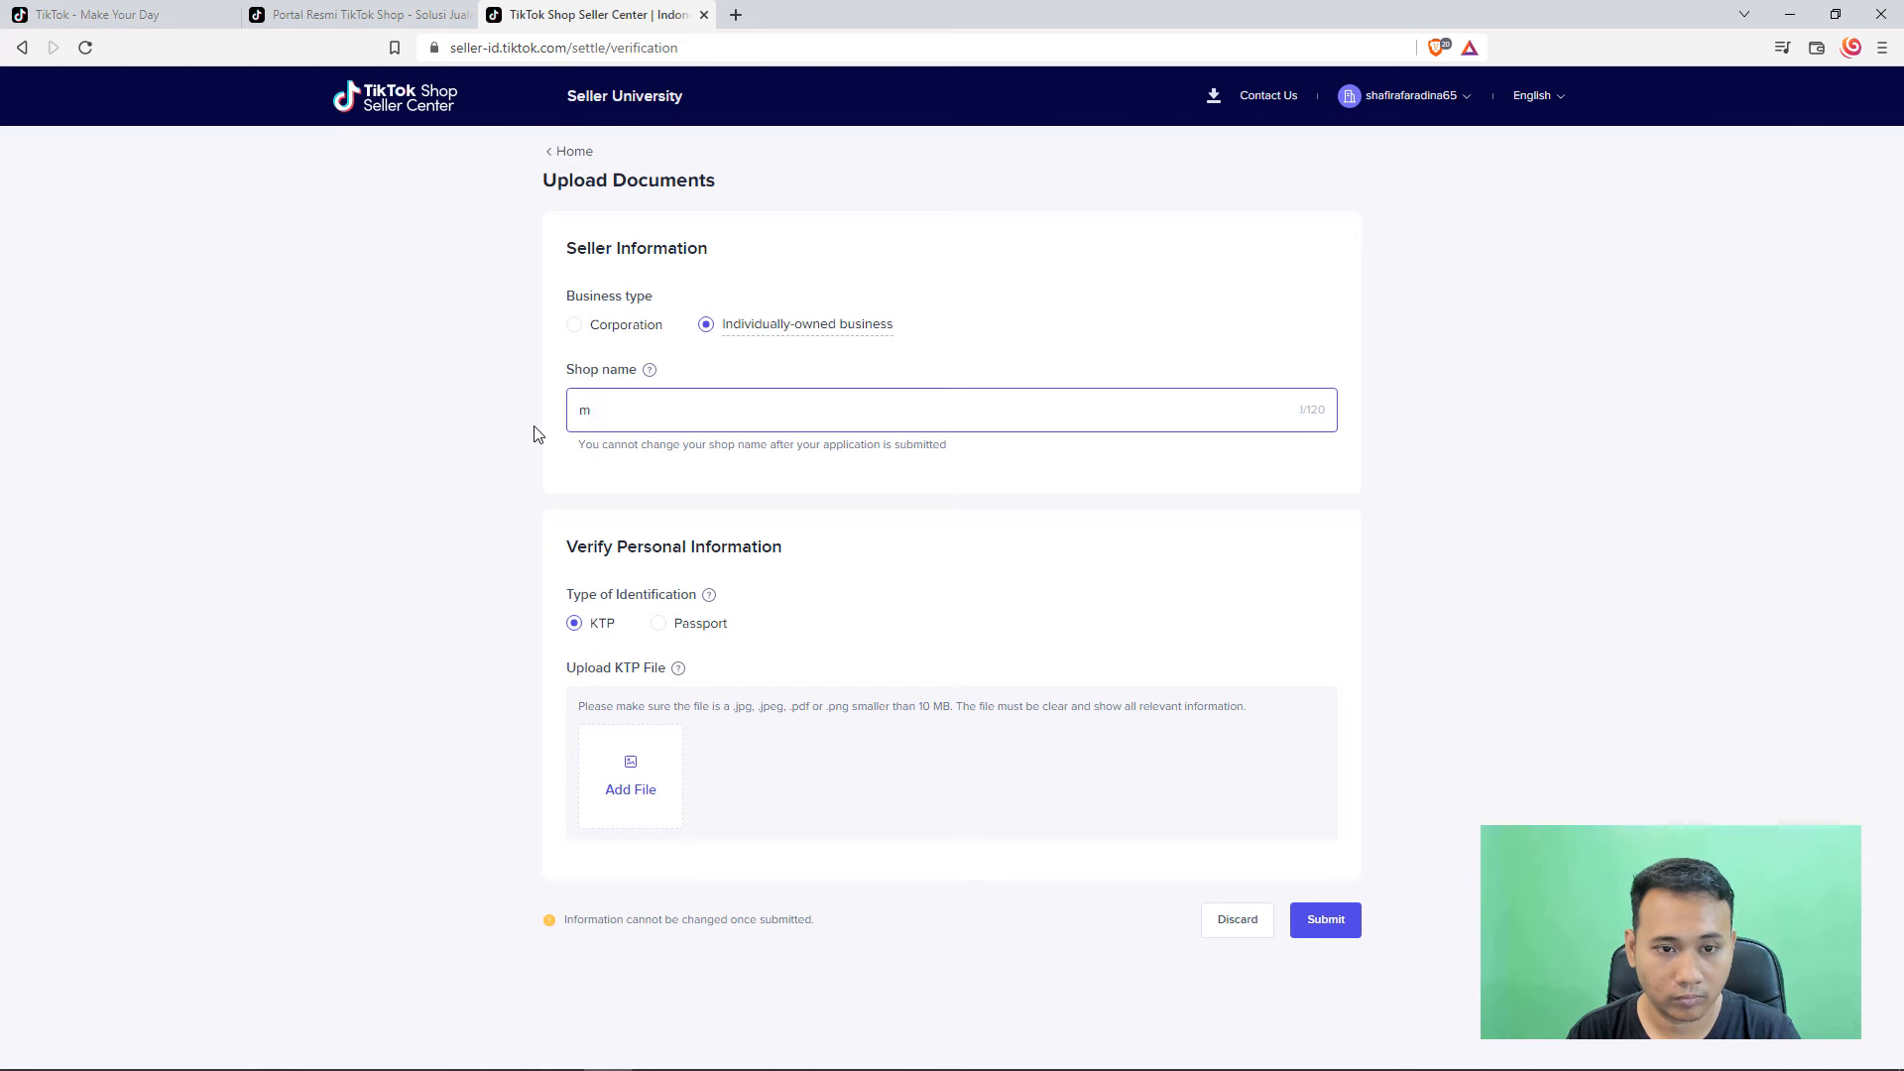
{"action": "key", "text": "BackSpace"}
{"action": "type", "text": "MyShafira"}
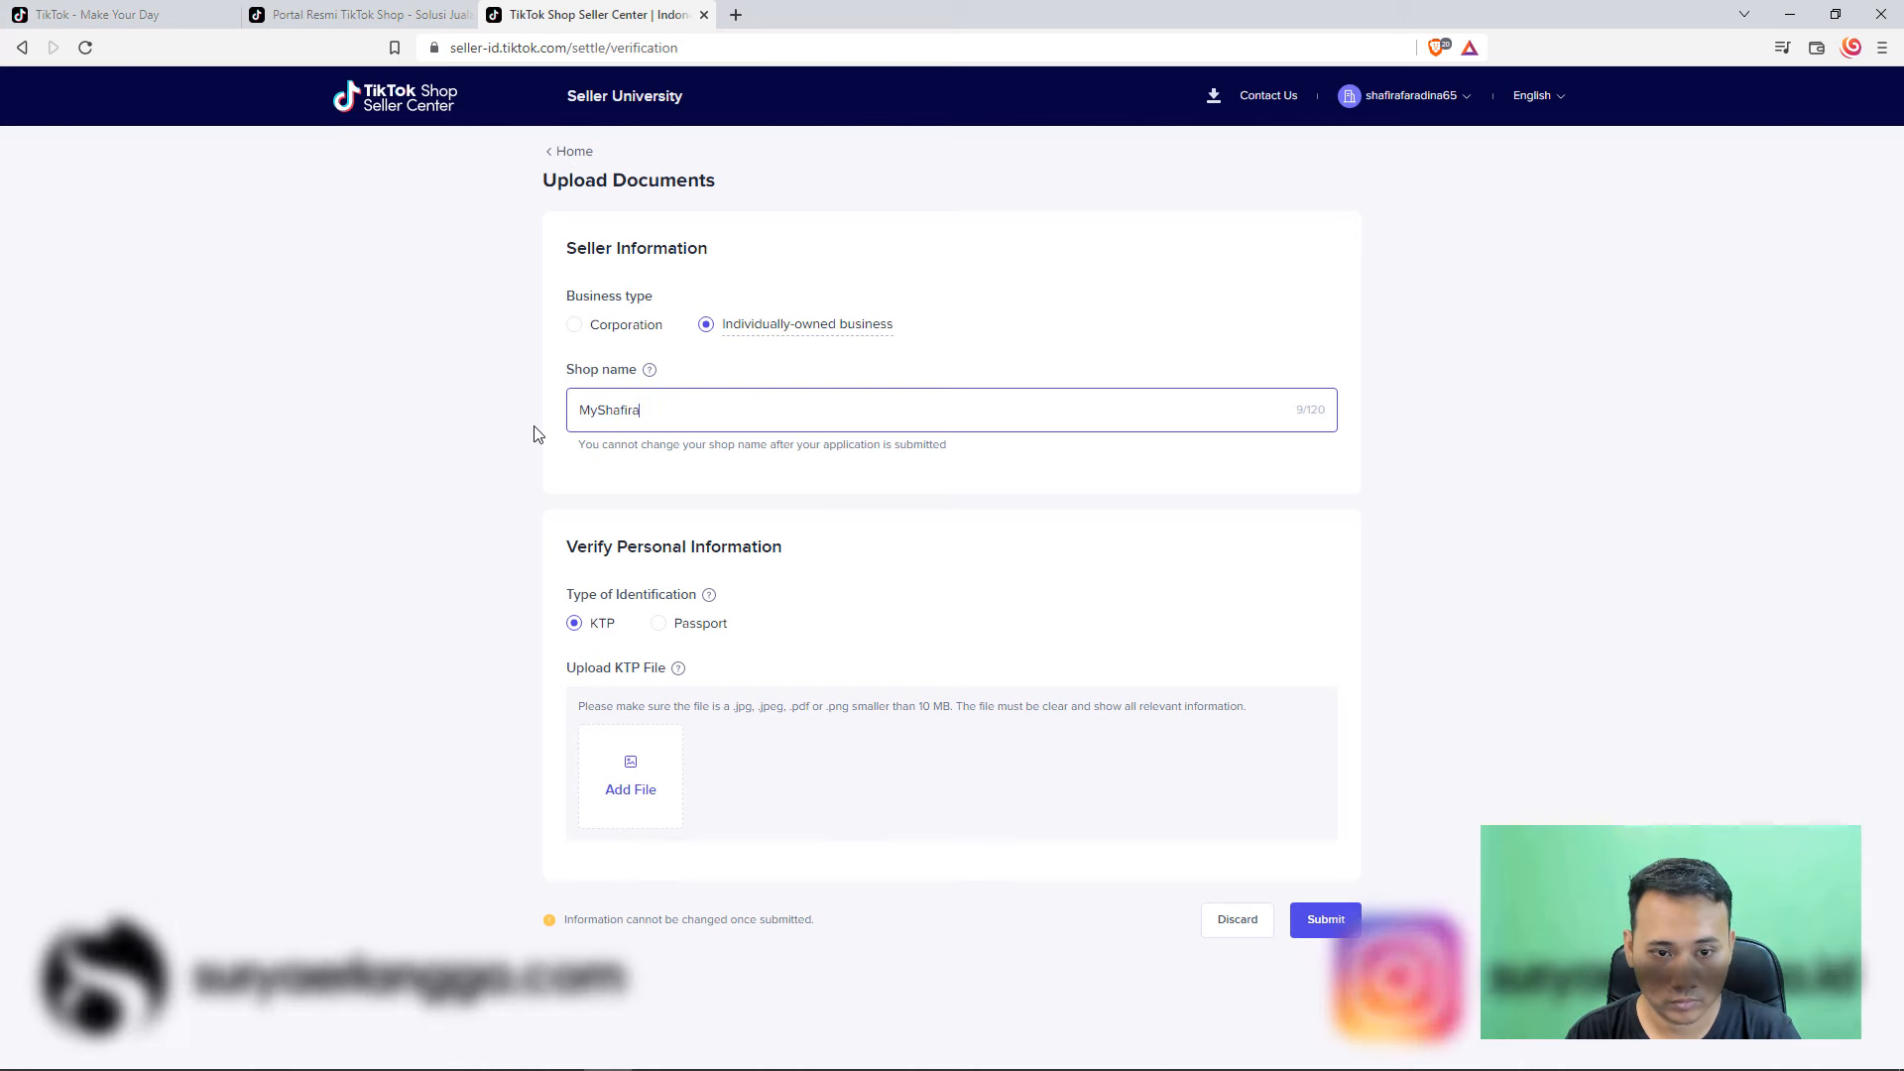
{"action": "type", "text": " Indonesia"}
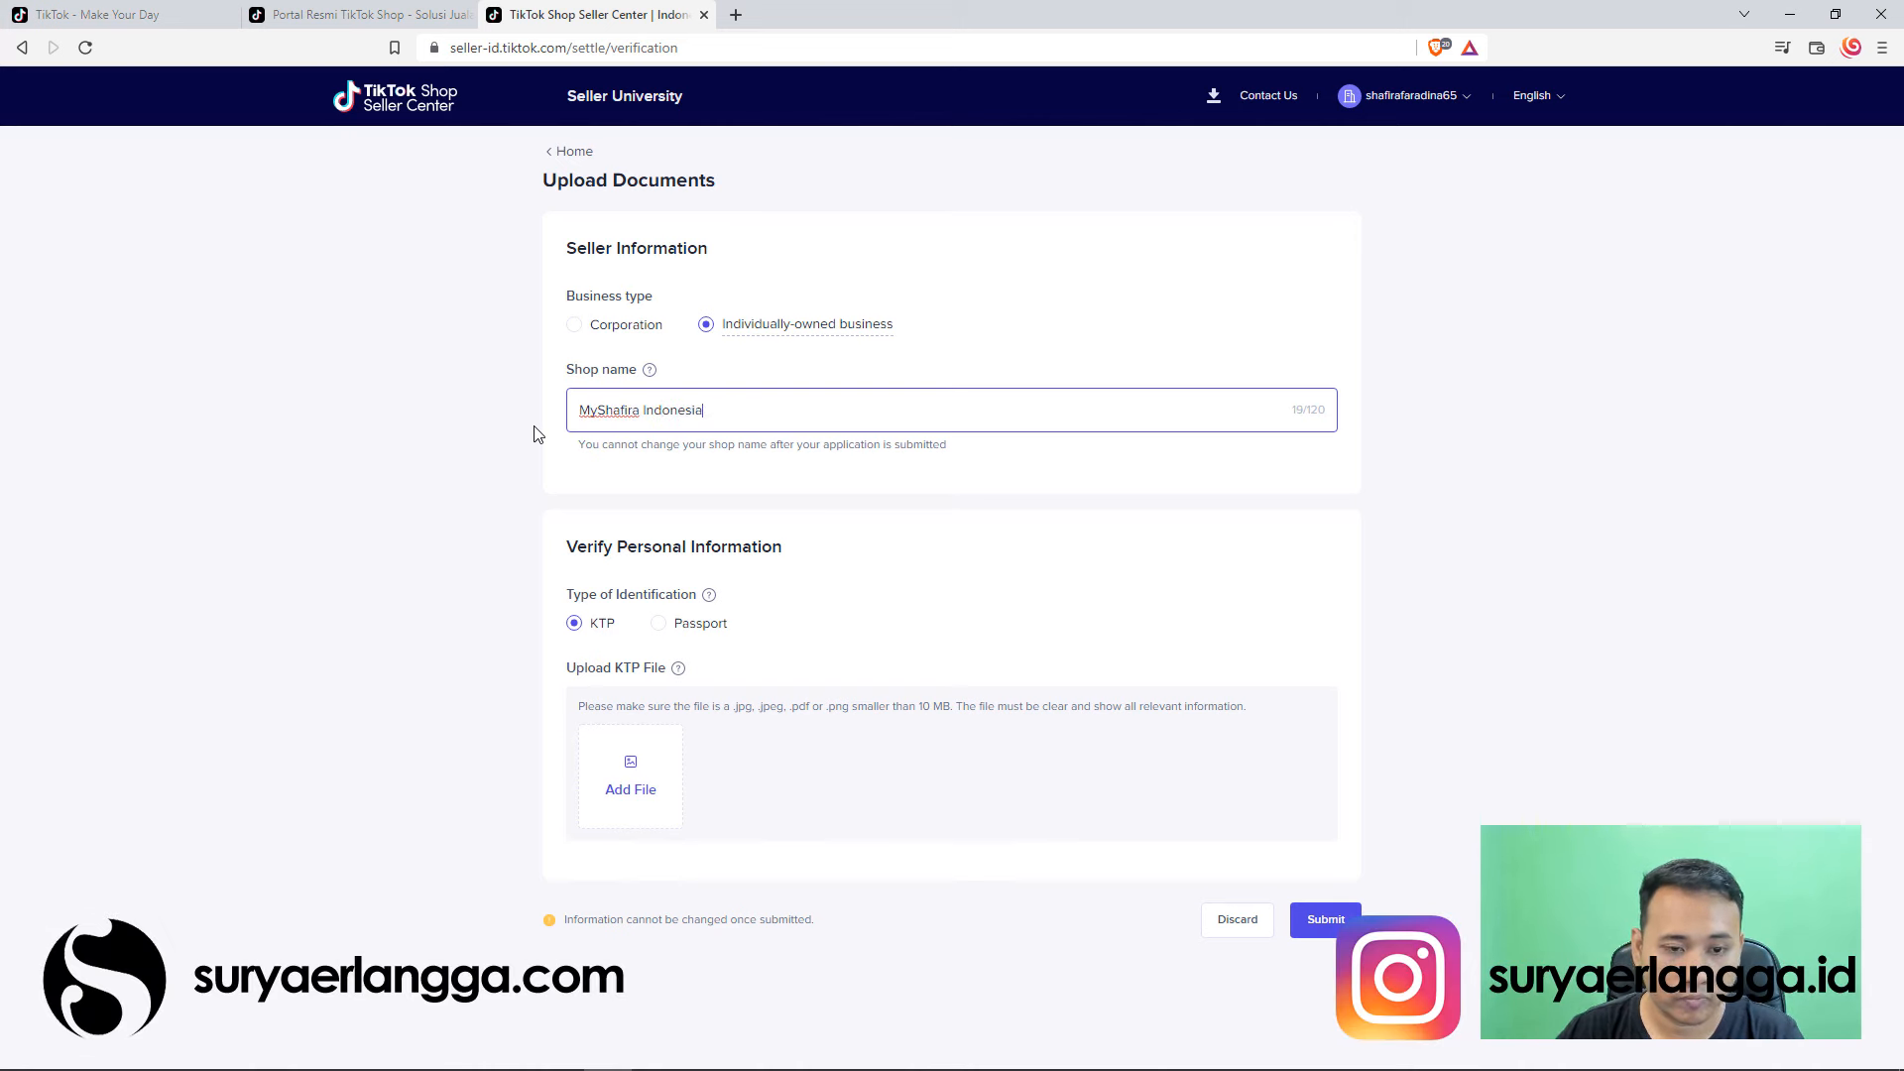
{"action": "left_click", "coordinate": [536, 433]}
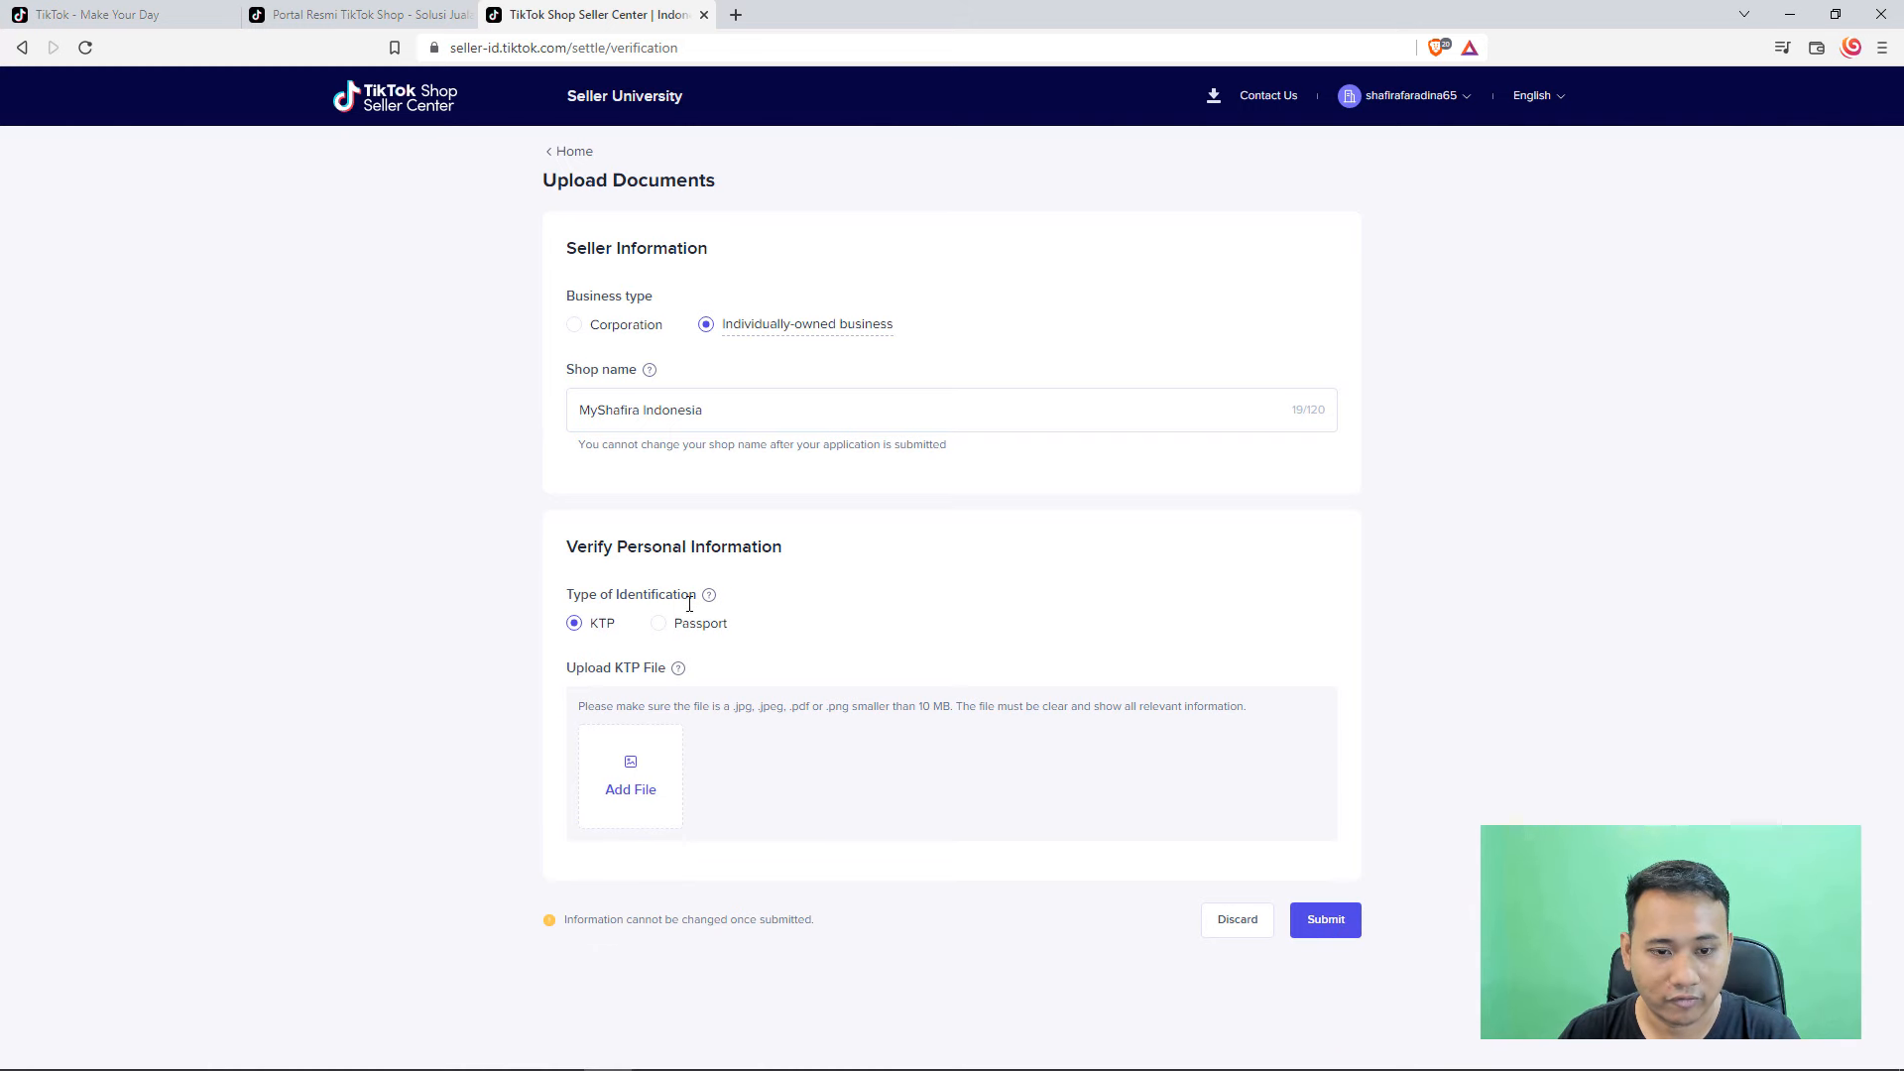
{"action": "left_click", "coordinate": [660, 624]}
{"action": "left_click", "coordinate": [580, 626]}
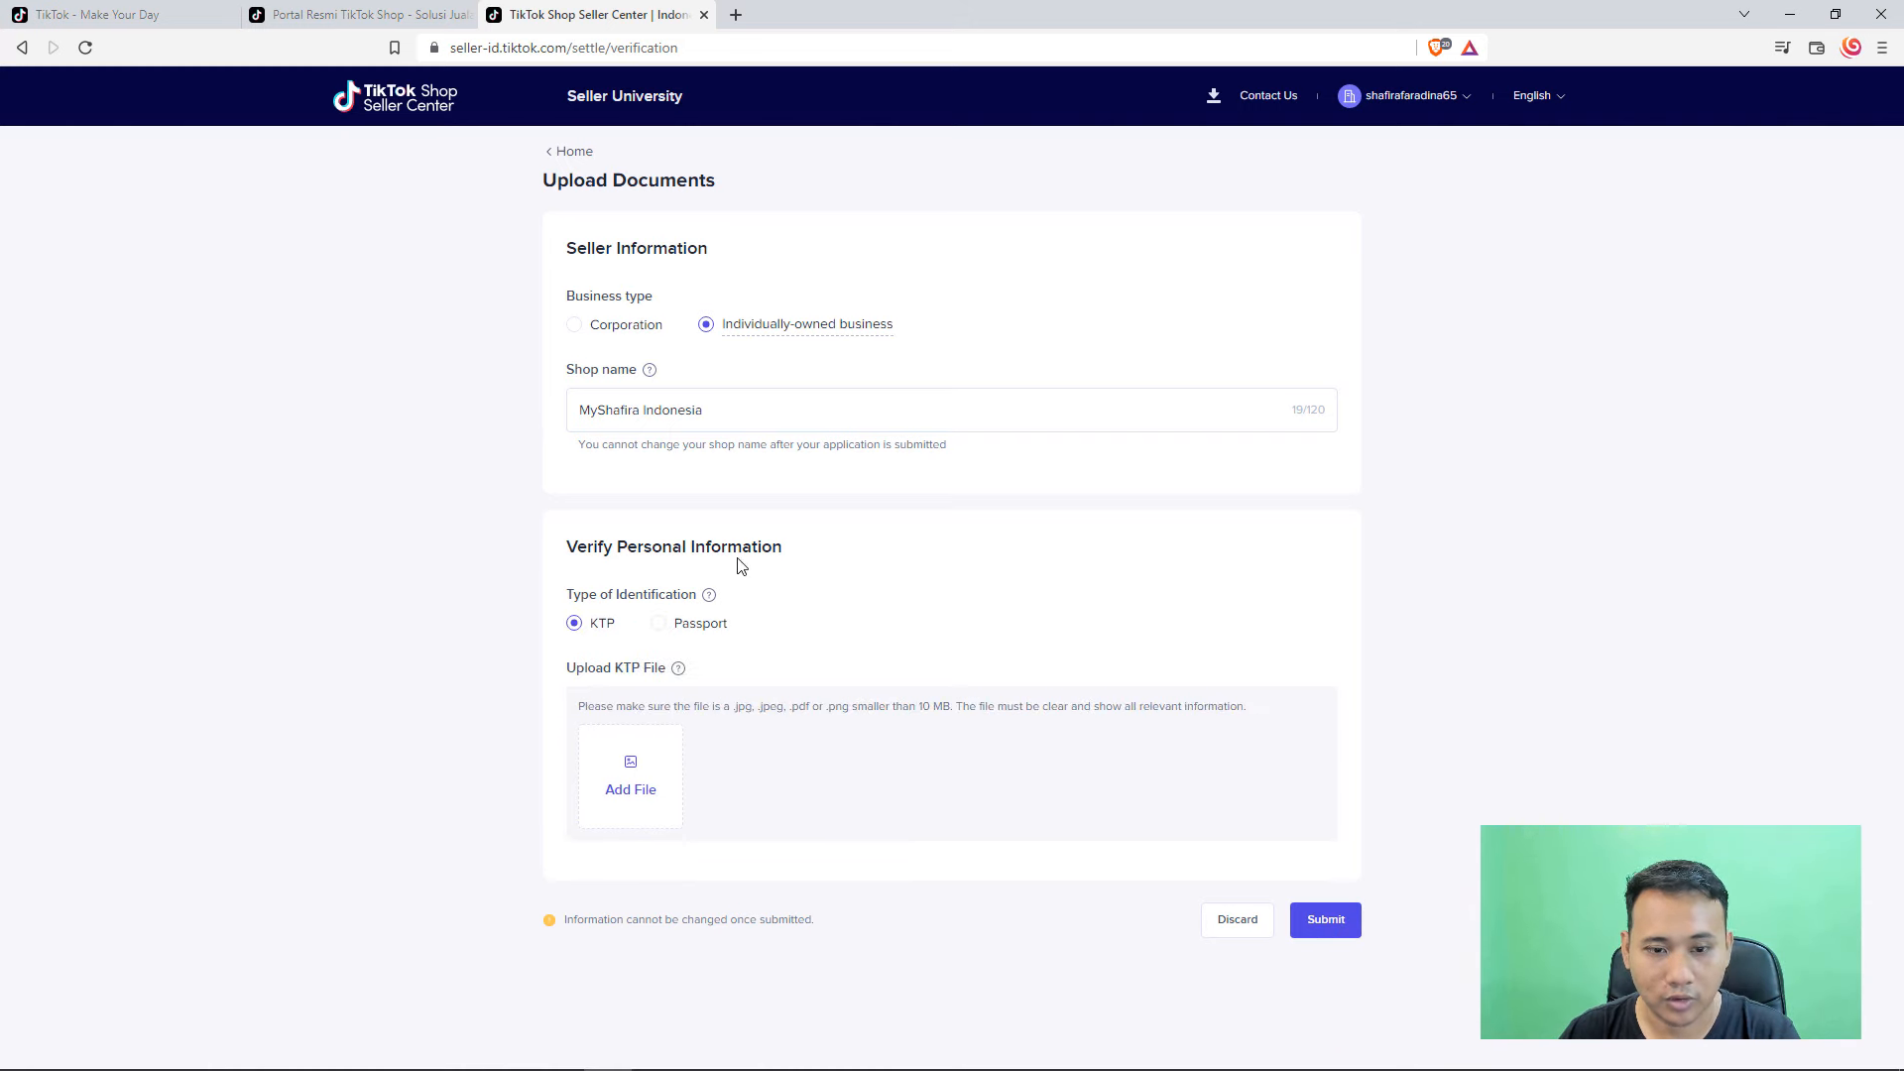
Upload the KTP photo IMG_20180427_101024 from Menporex (E:) > DOKUMEN NEGARA
{"action": "left_click", "coordinate": [627, 786]}
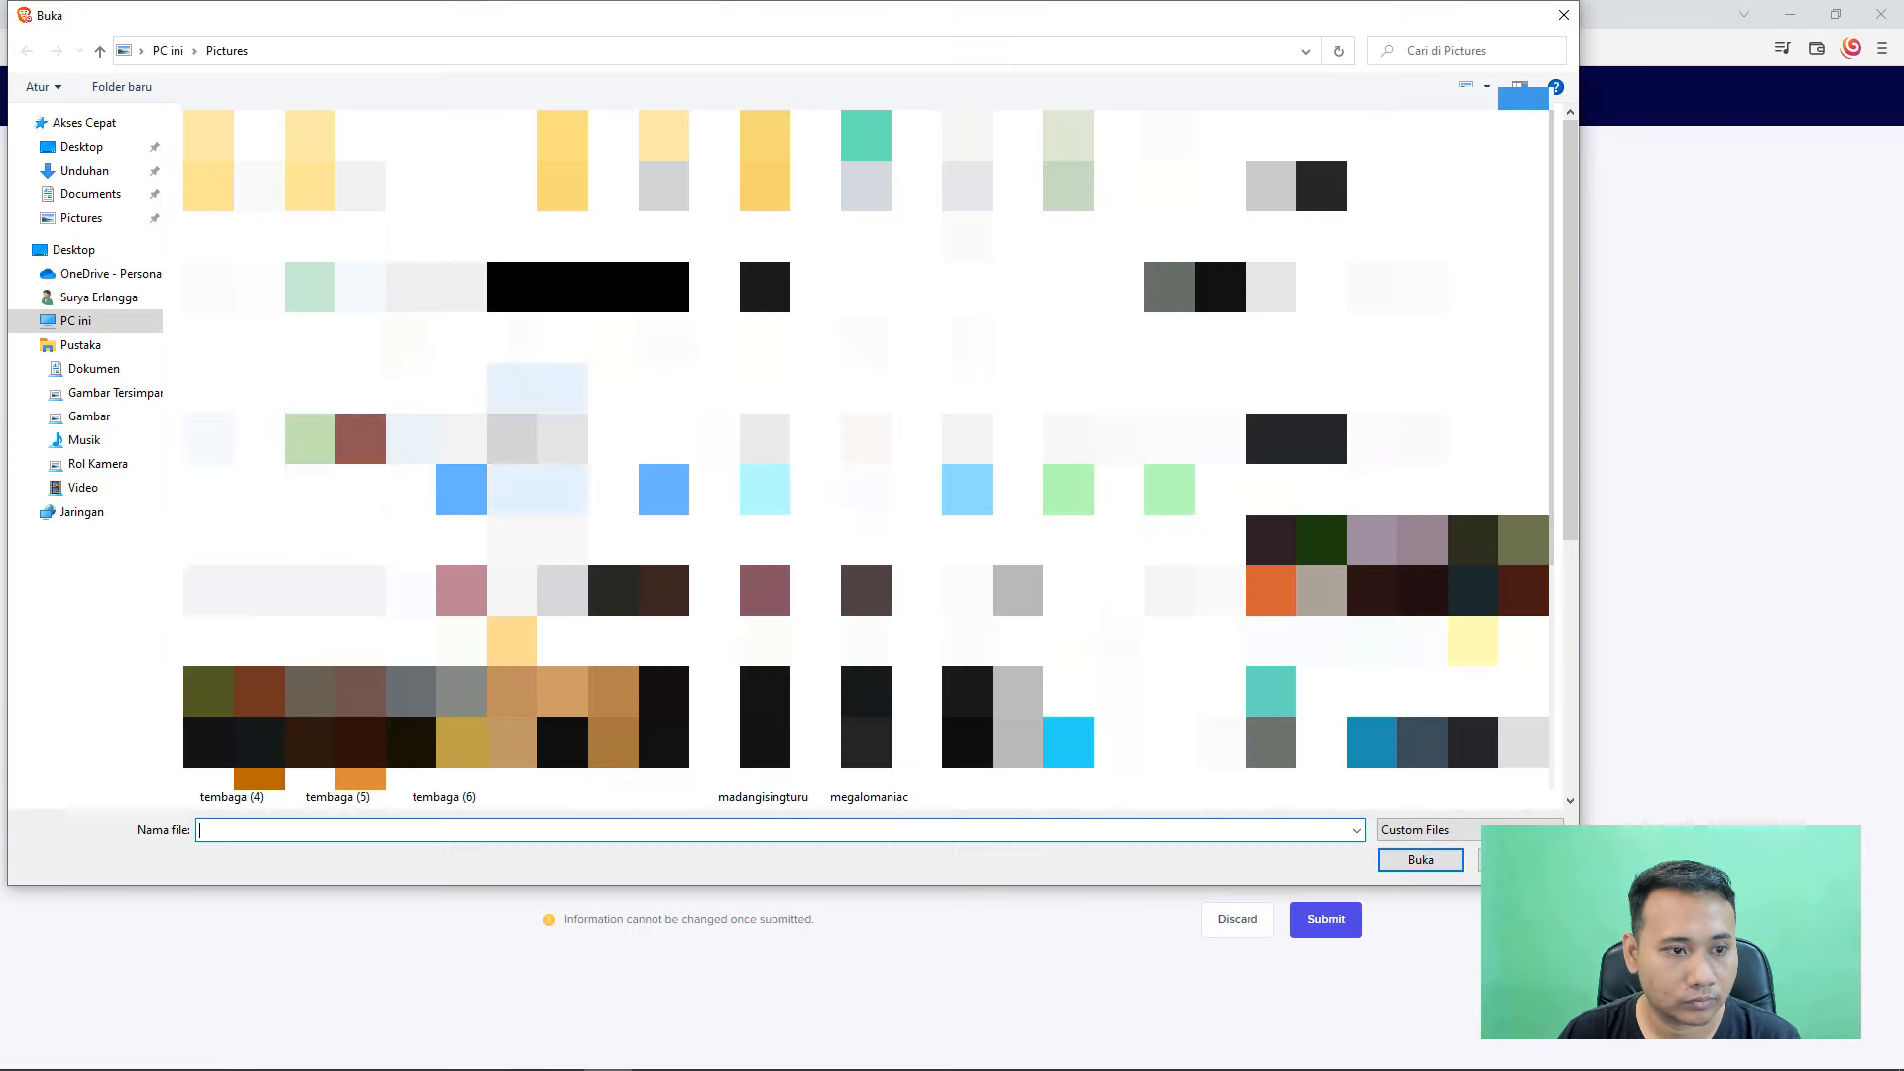
{"action": "left_click", "coordinate": [26, 321]}
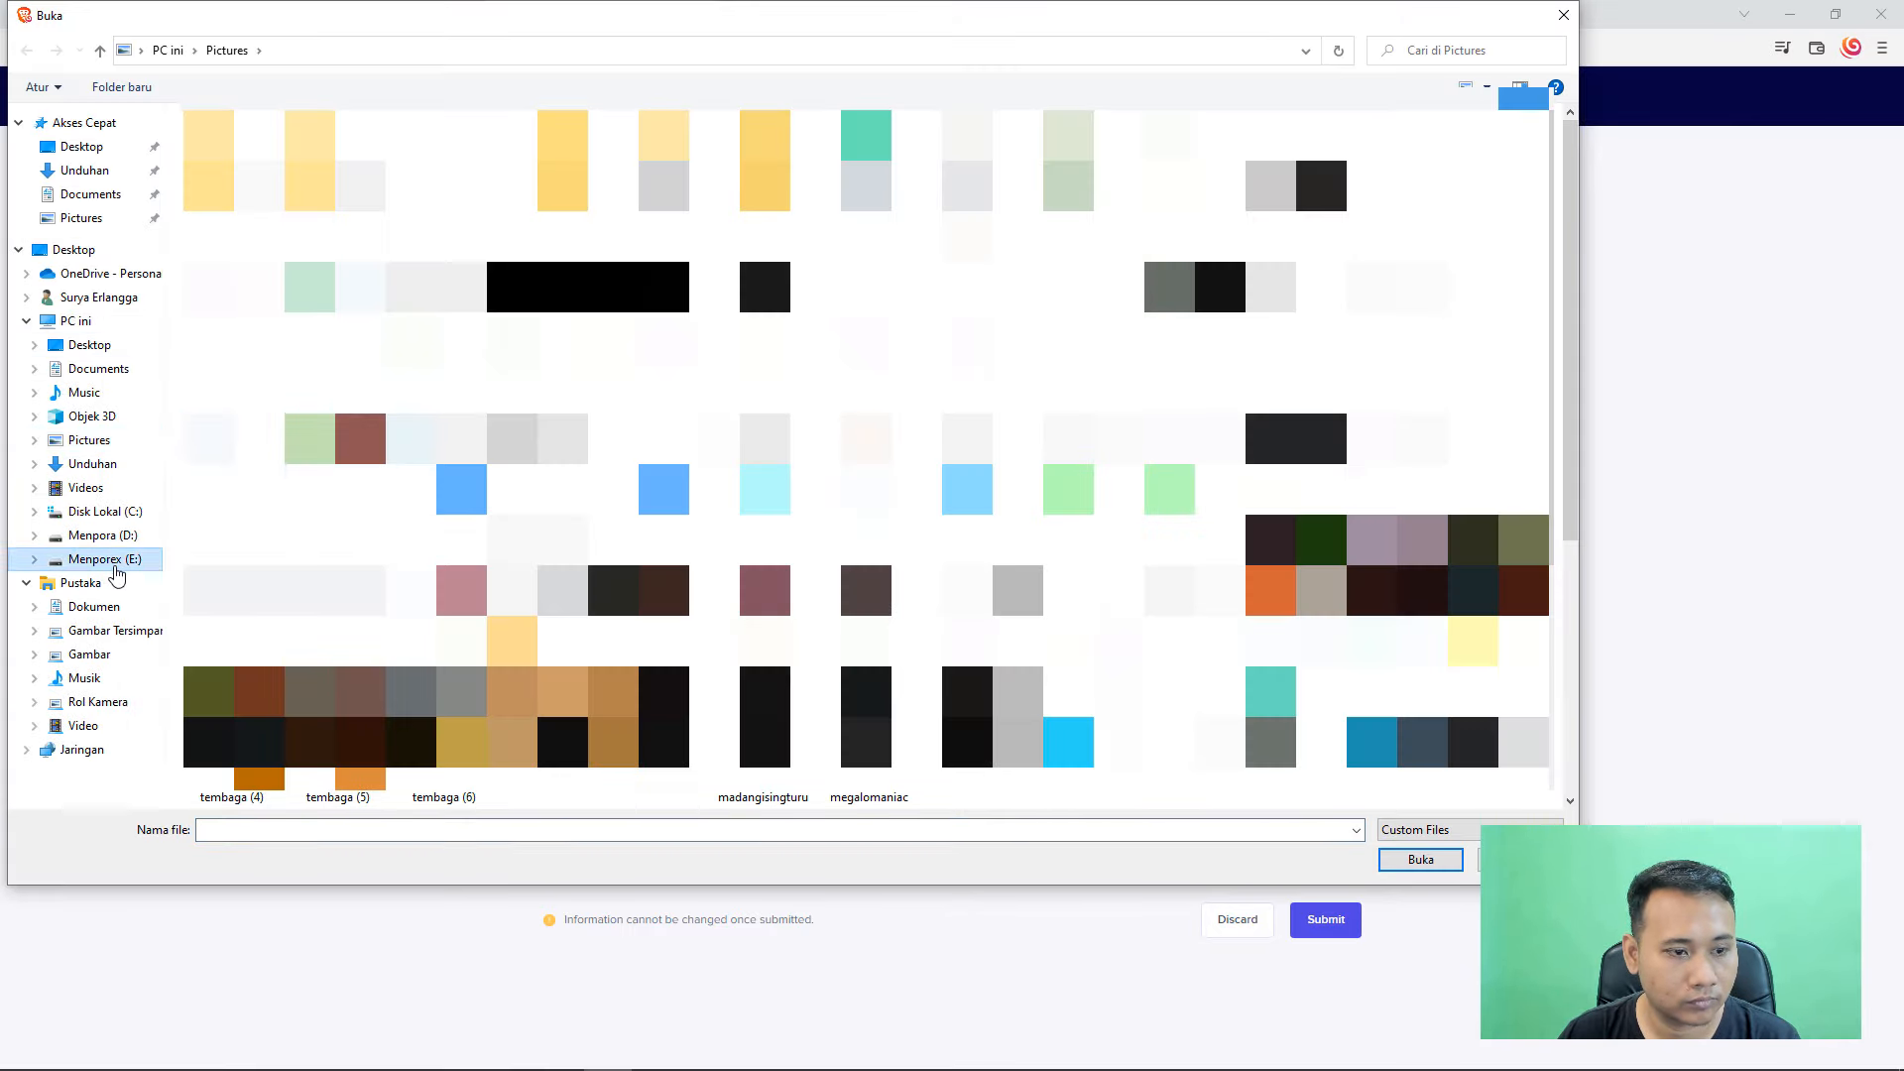
{"action": "left_click", "coordinate": [104, 558]}
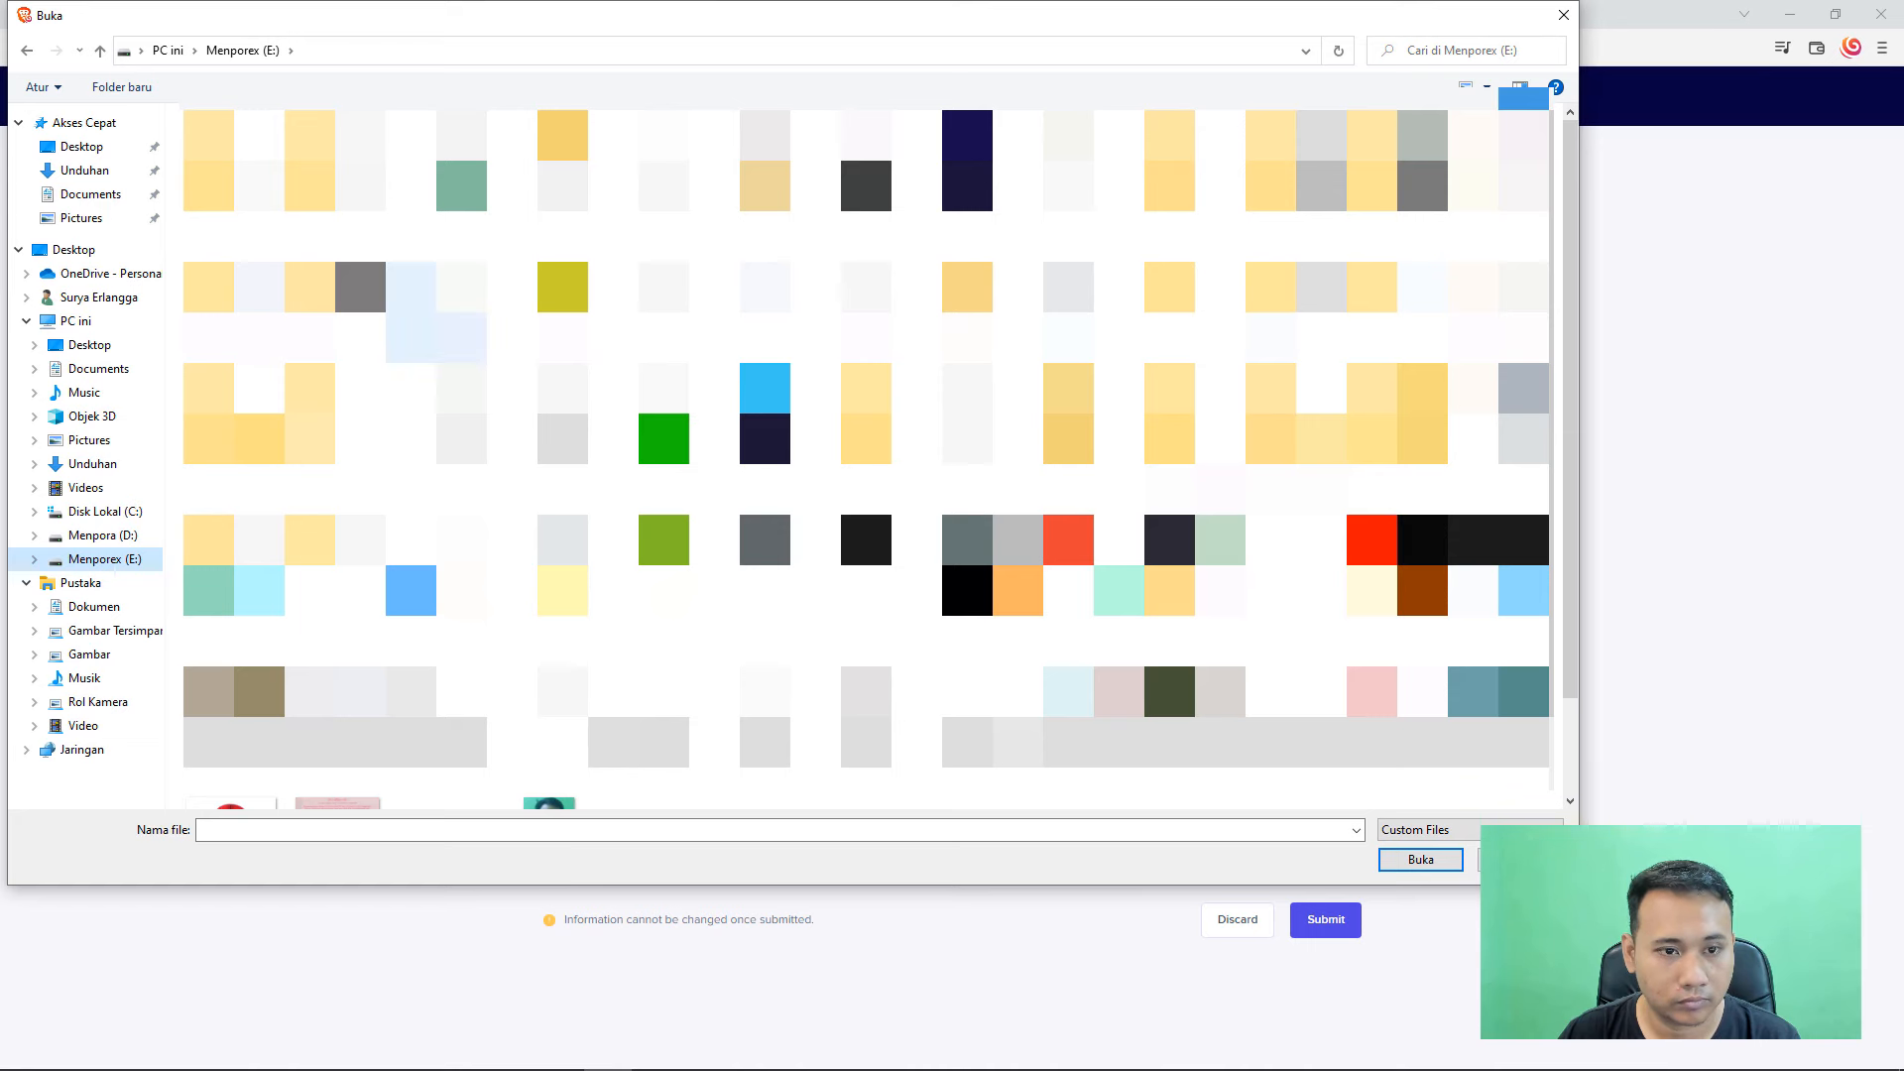
{"action": "double_click", "coordinate": [1397, 188]}
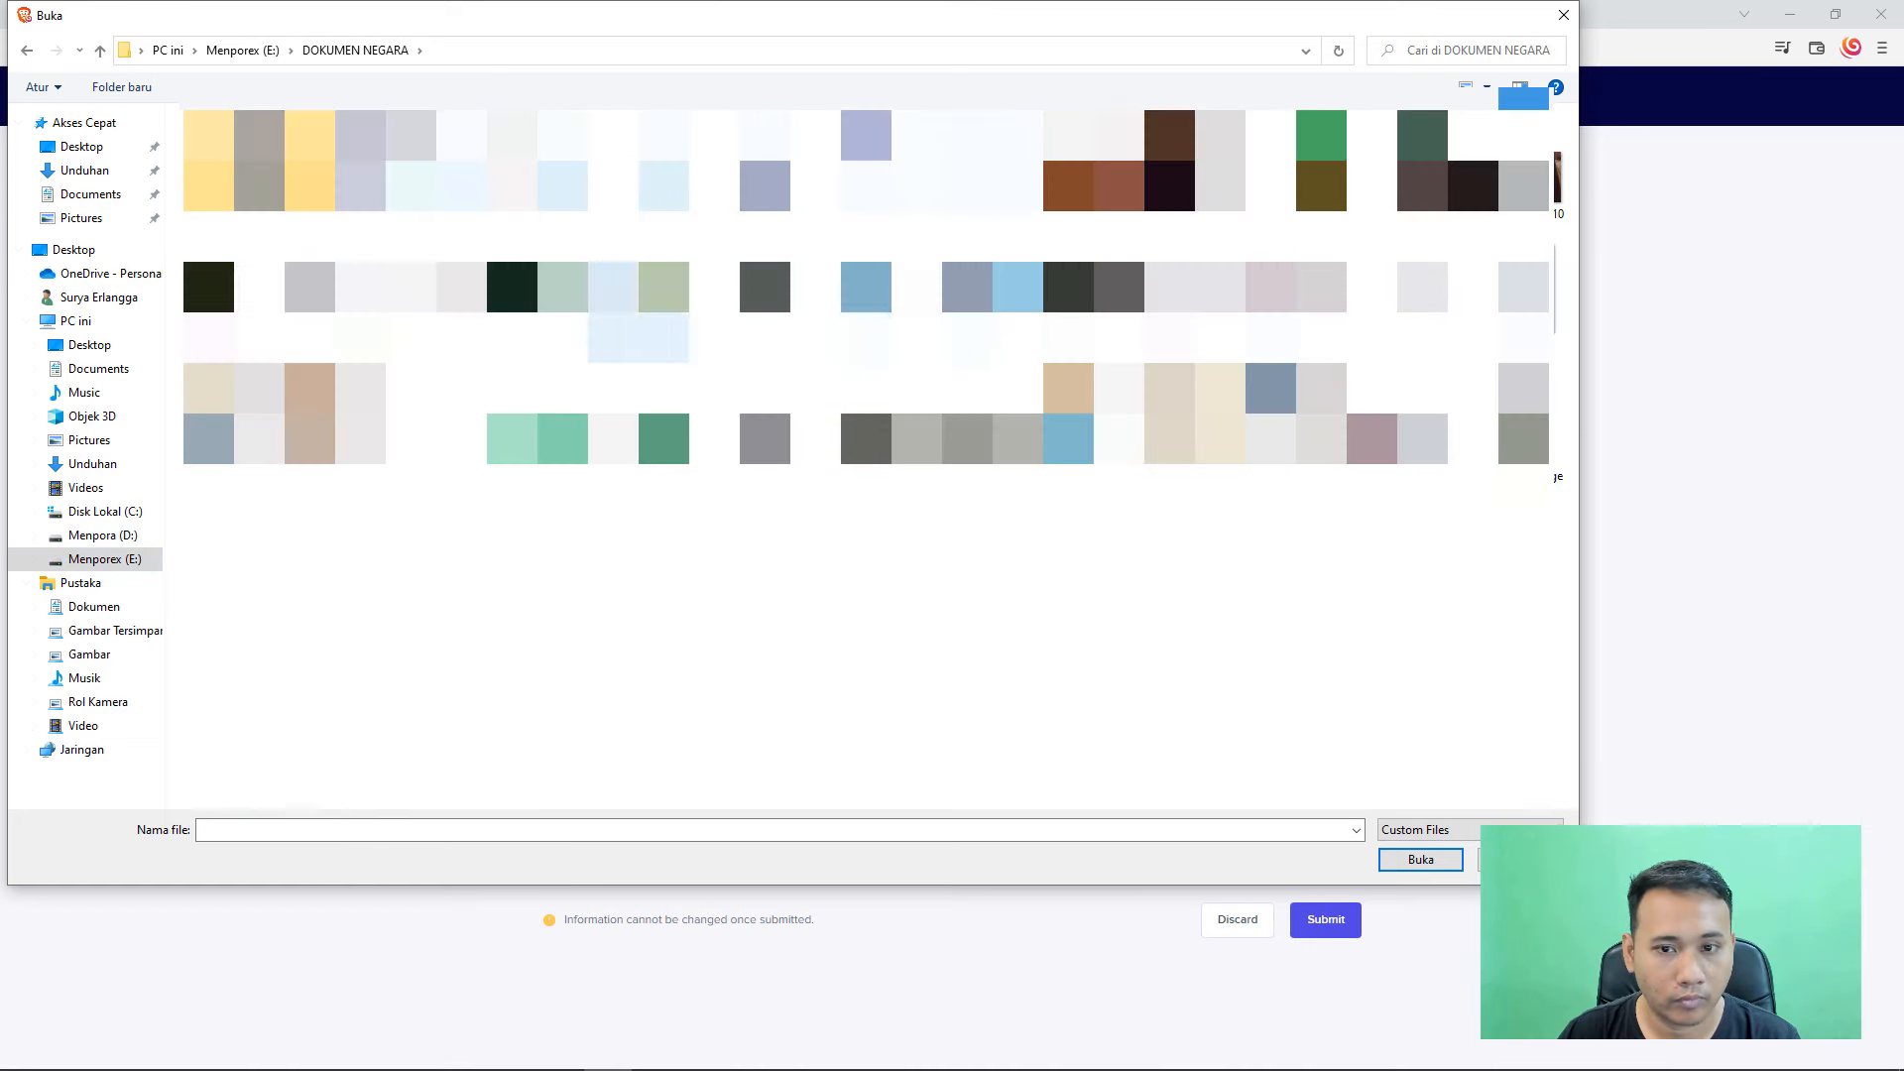
{"action": "left_click", "coordinate": [1498, 189]}
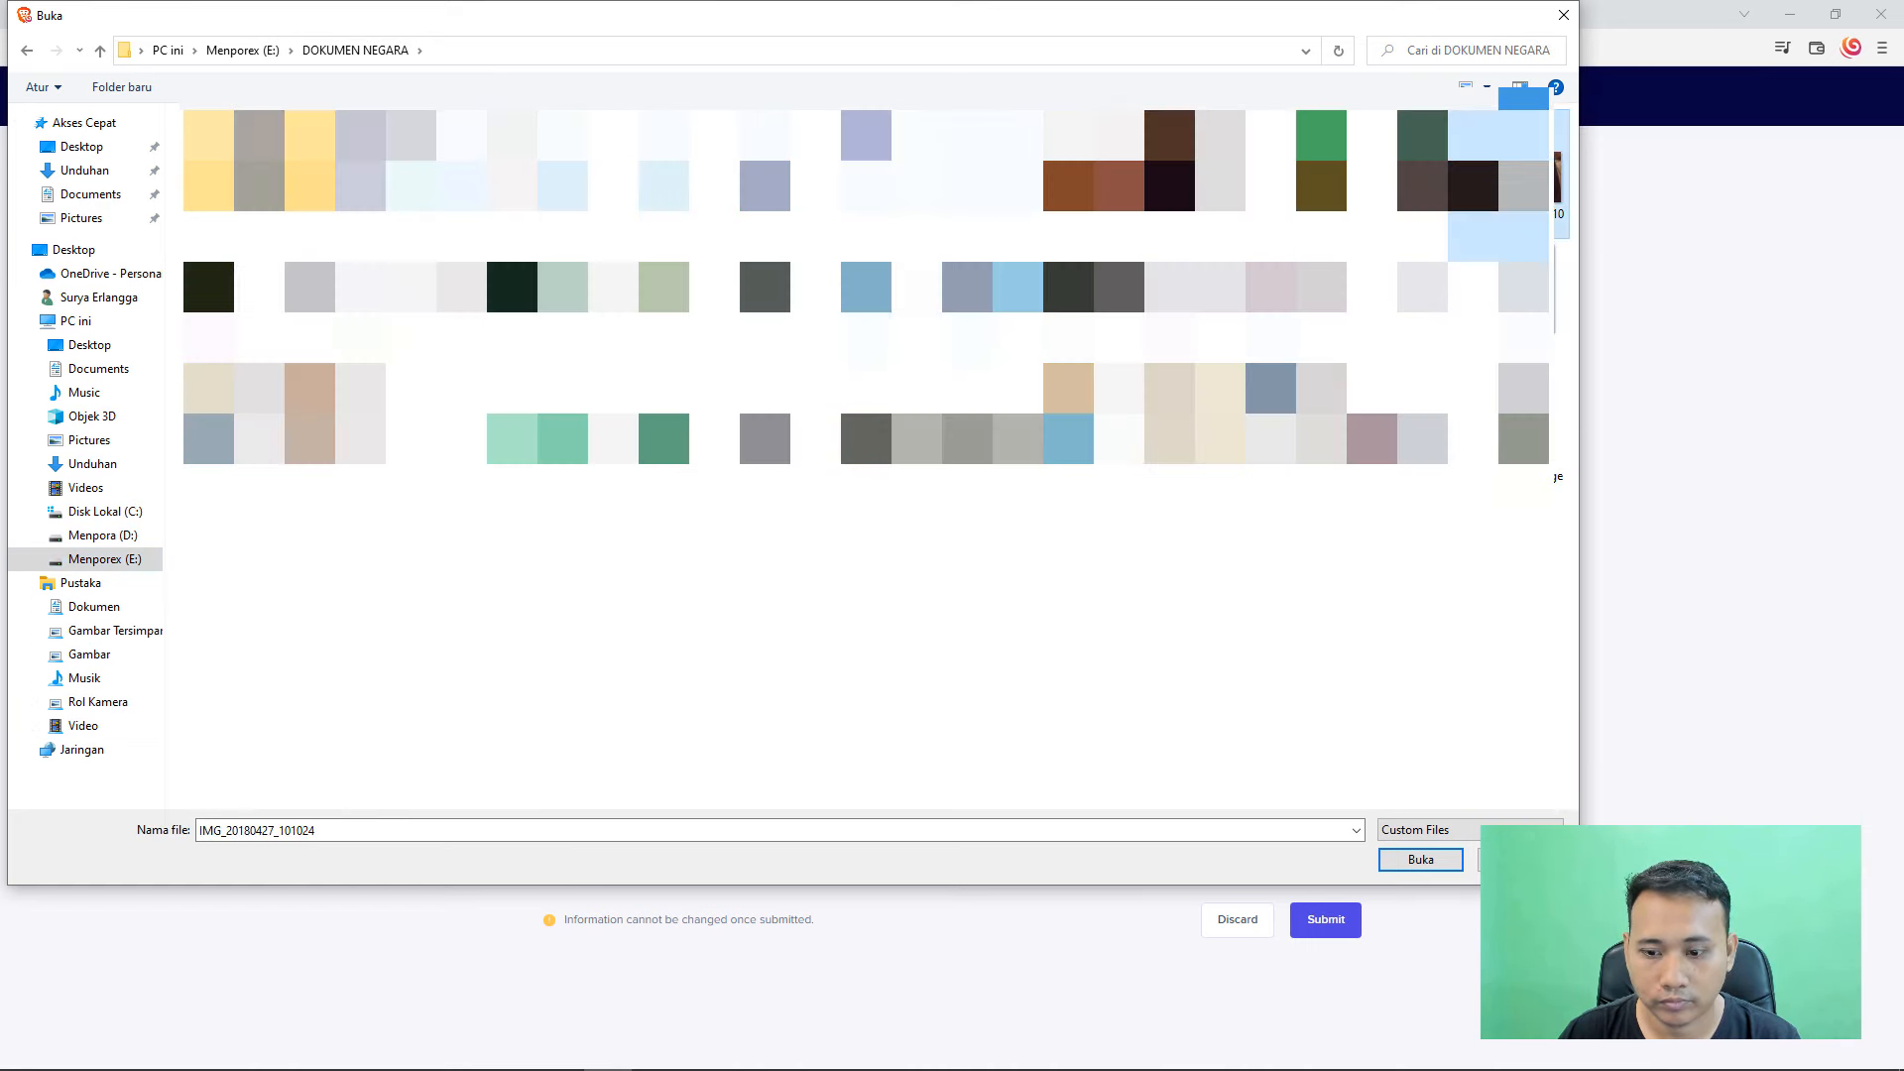
{"action": "left_click", "coordinate": [1419, 860]}
{"action": "scroll", "coordinate": [847, 625], "scroll_direction": "down", "scroll_amount": 3}
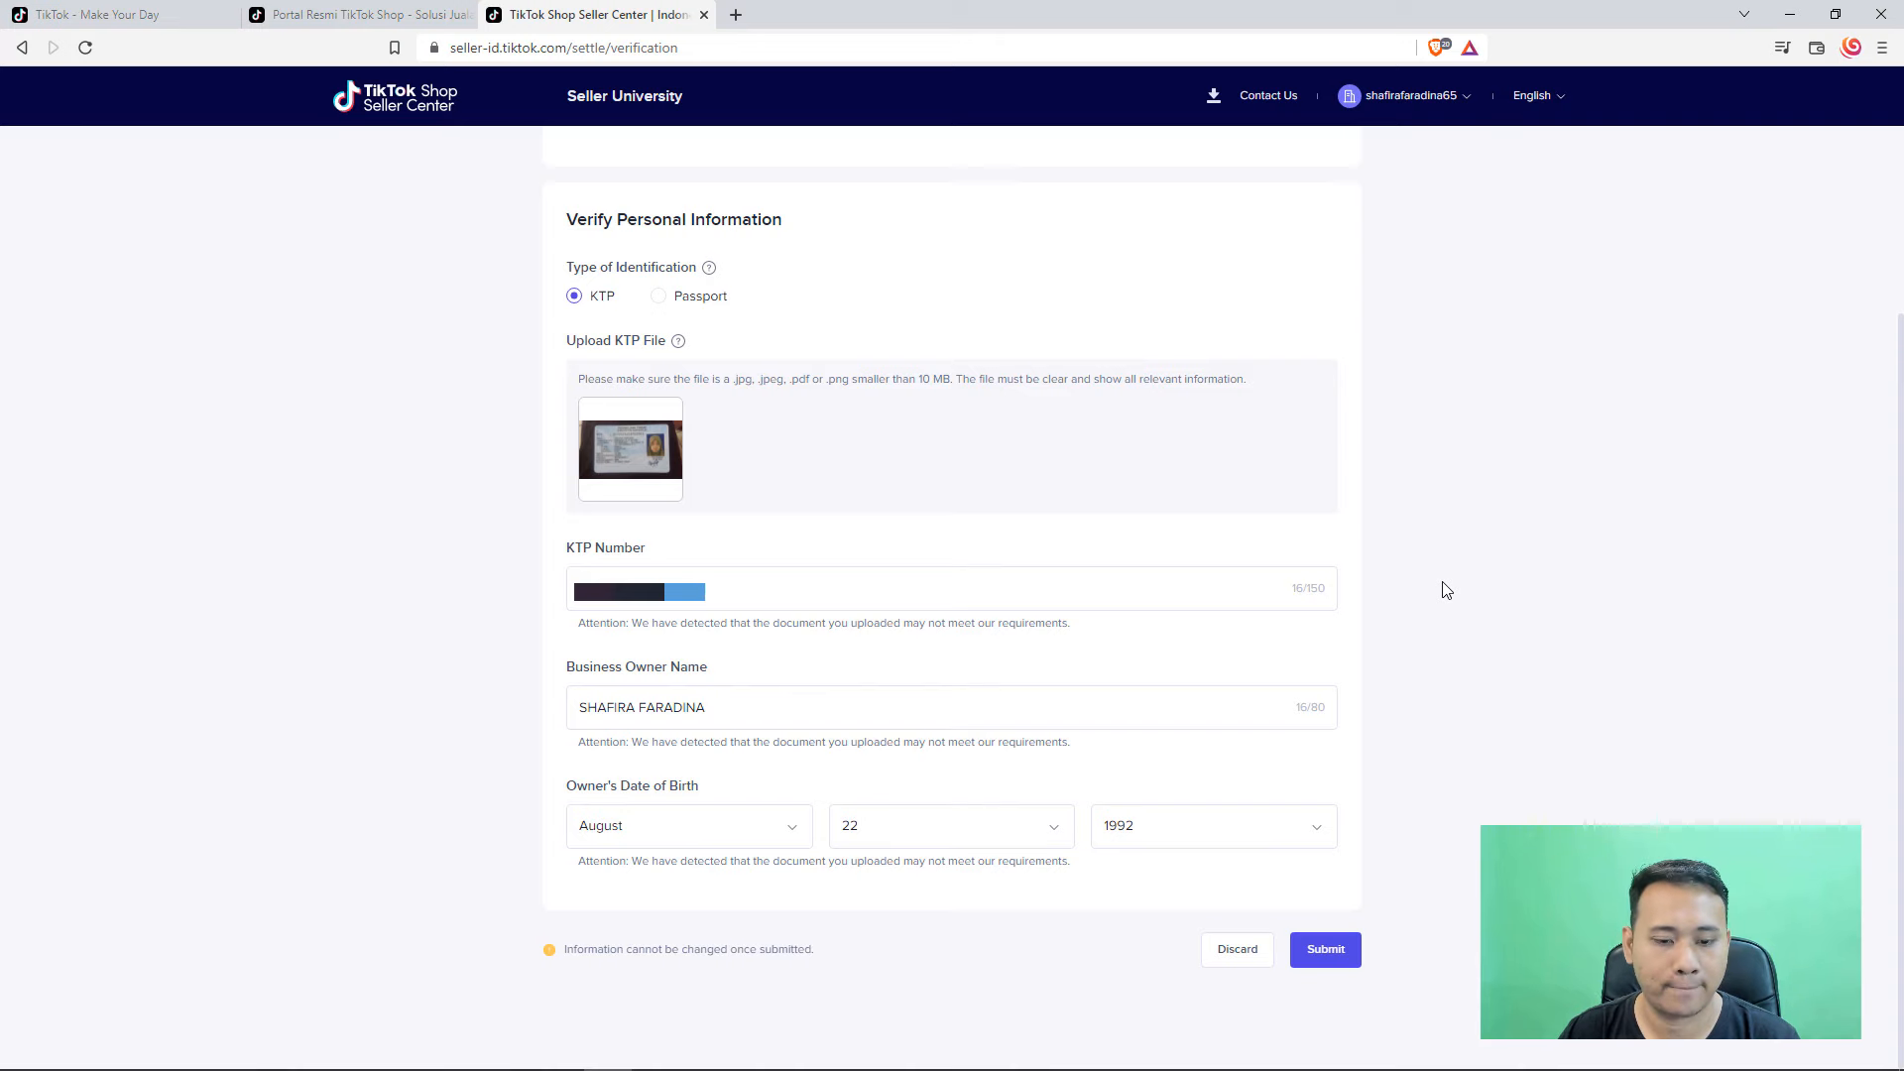
Submit the verification documents and confirm the shop and identity details
{"action": "left_click", "coordinate": [1339, 956]}
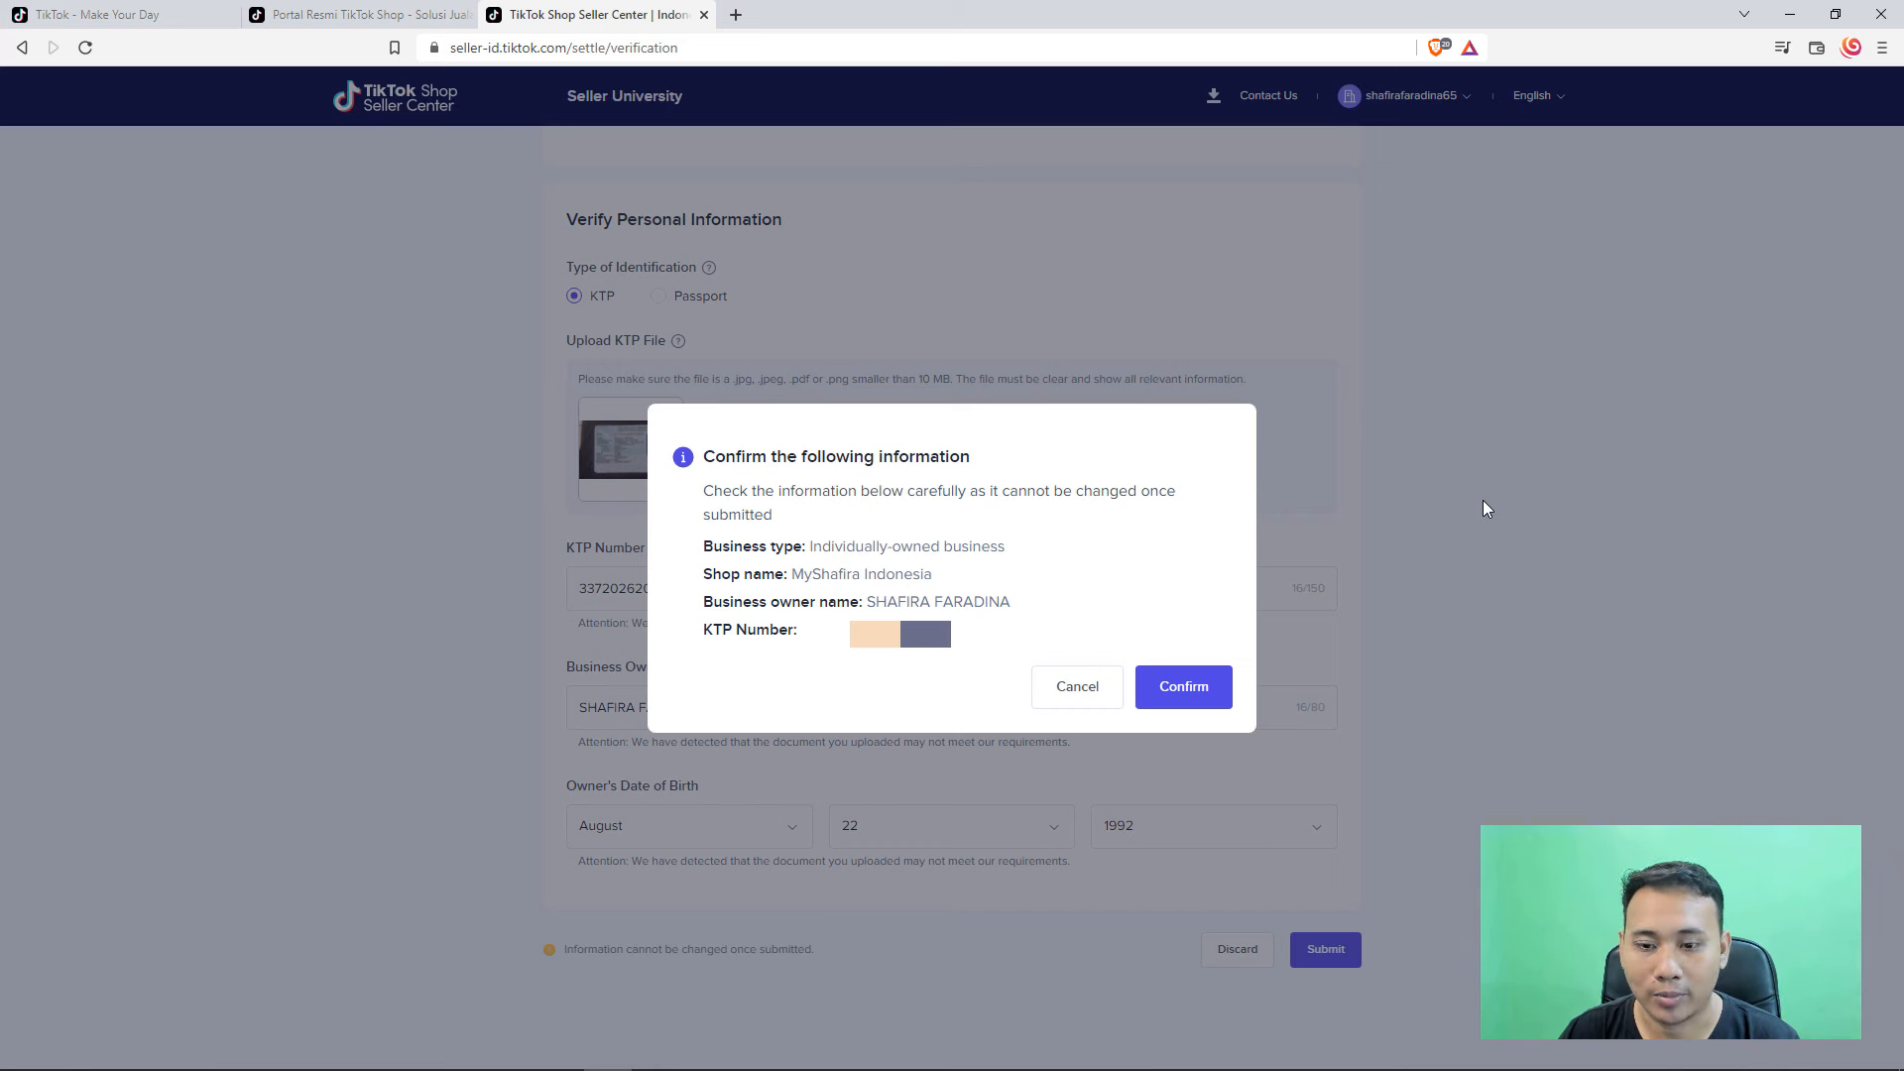
{"action": "left_click", "coordinate": [1198, 687]}
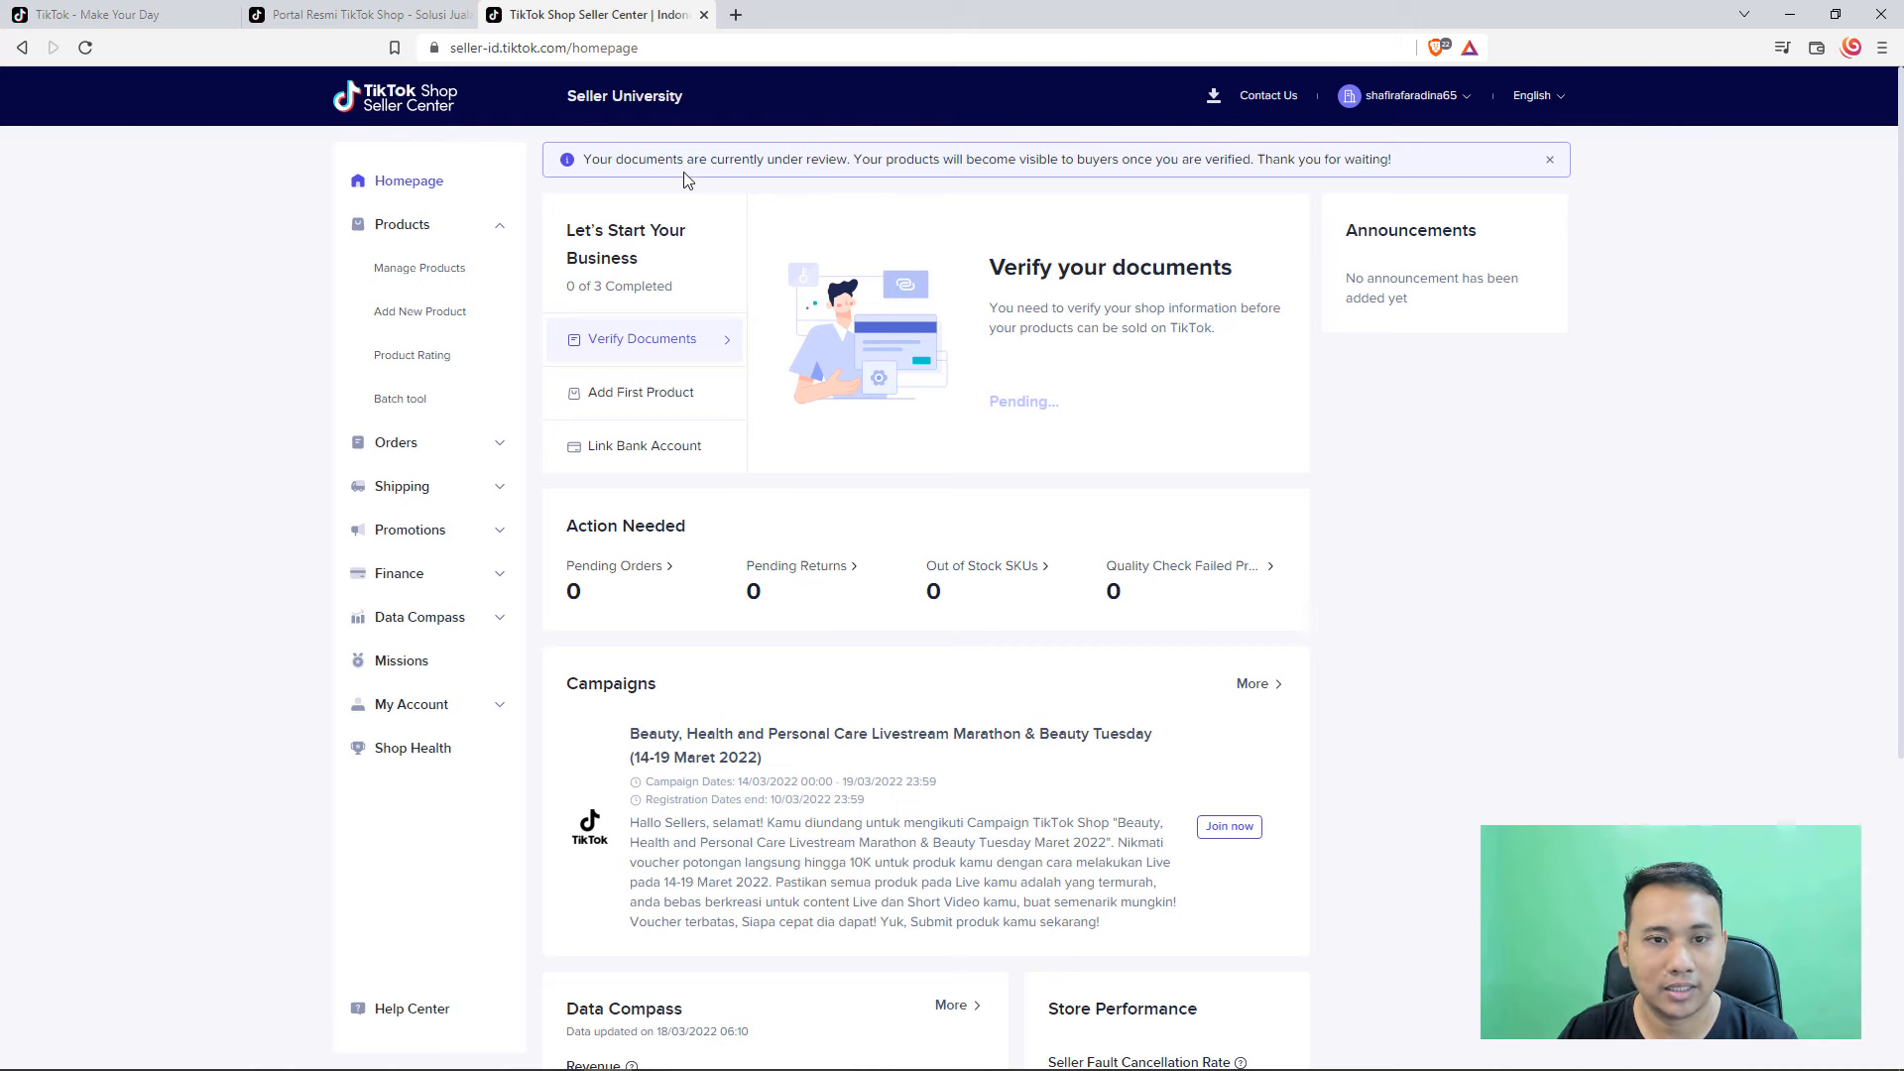
Begin adding the first product from the homepage's Add Product button
{"action": "left_click_drag", "start_coordinate": [592, 160], "coordinate": [1015, 162]}
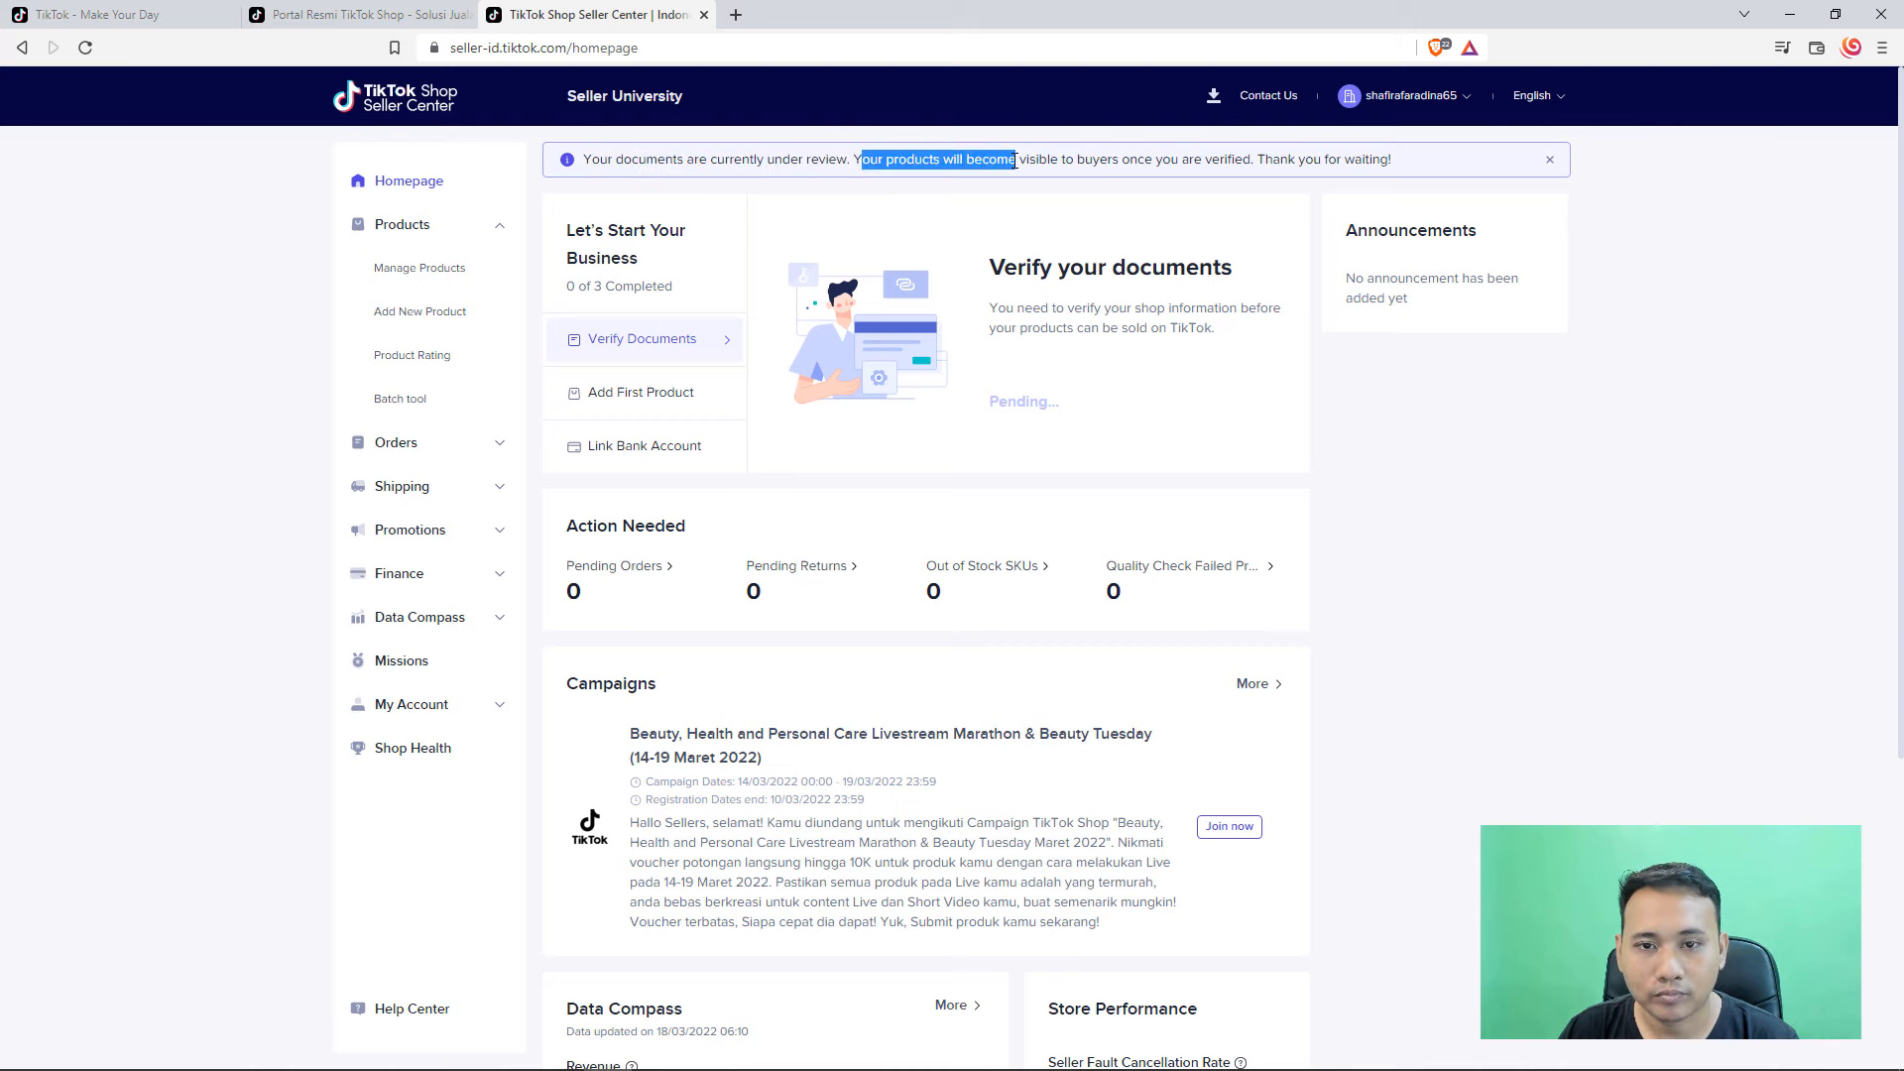
{"action": "left_click", "coordinate": [1172, 174]}
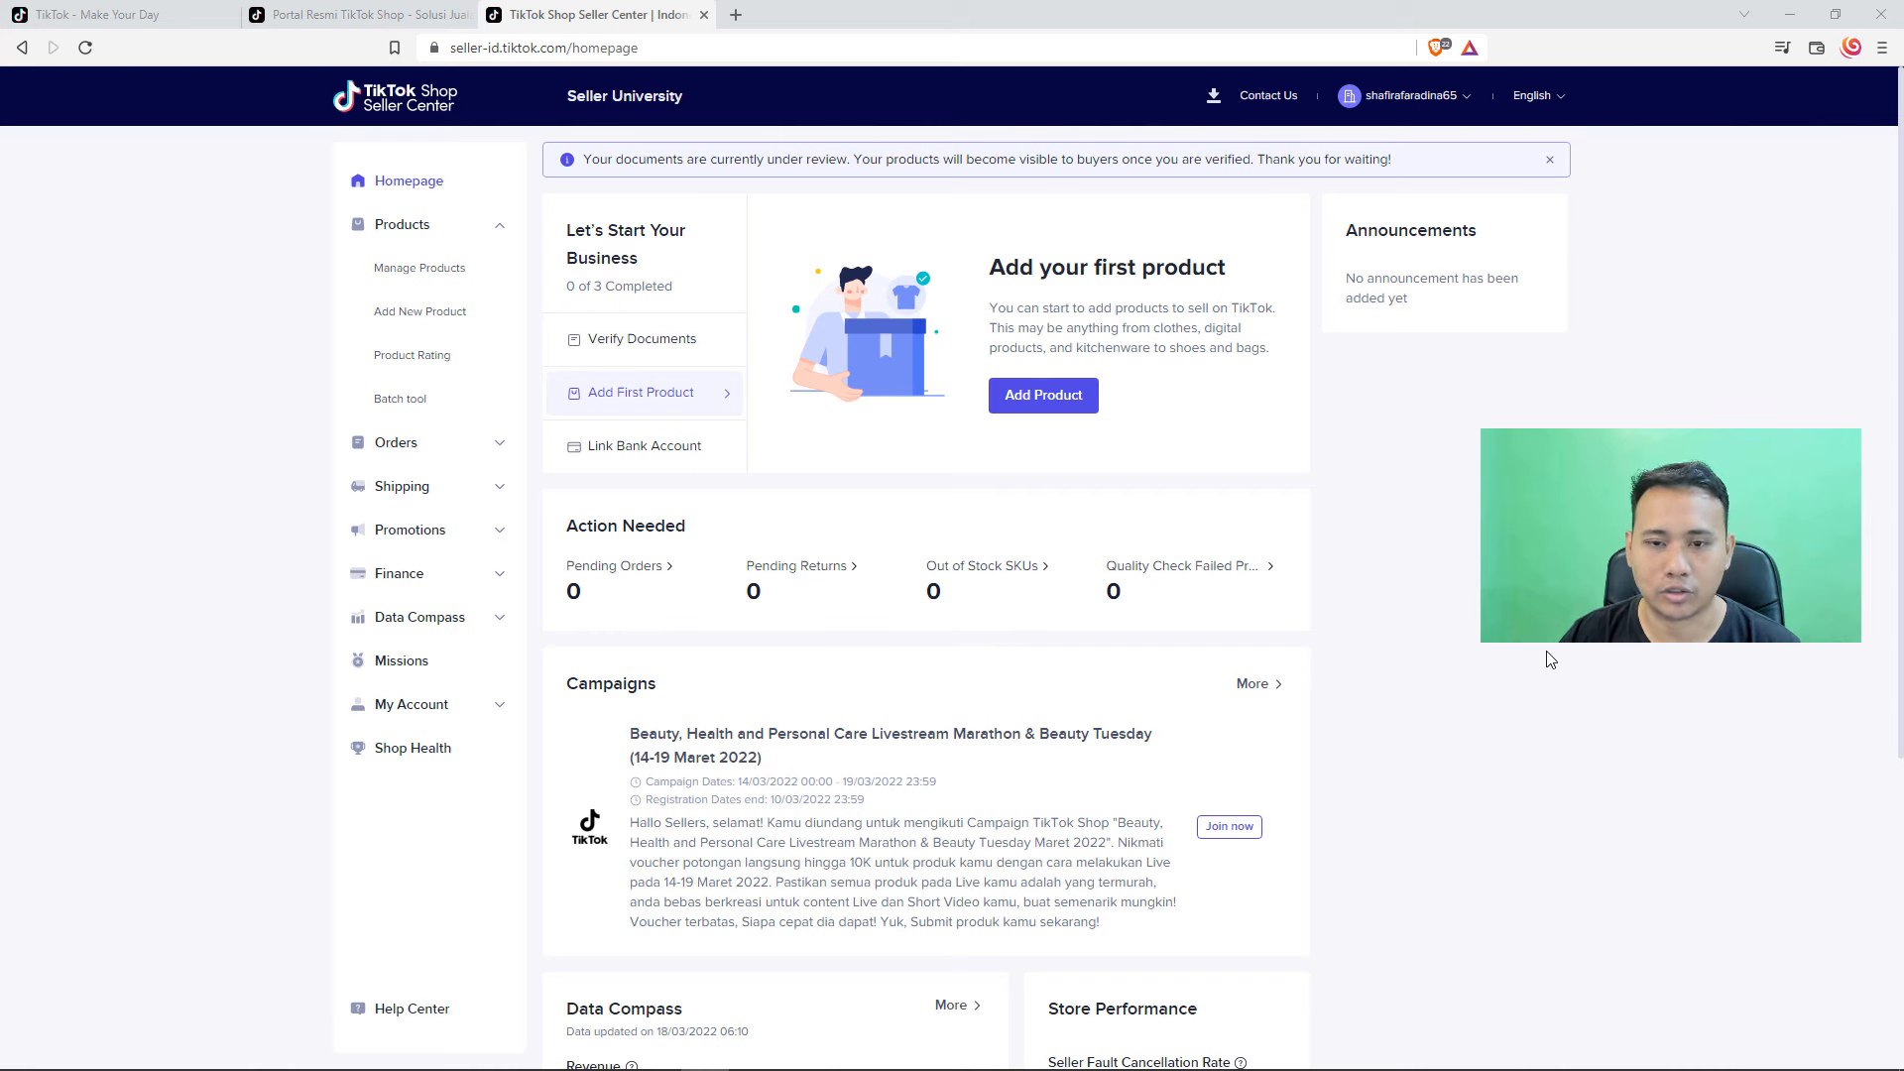
{"action": "left_click", "coordinate": [1044, 397]}
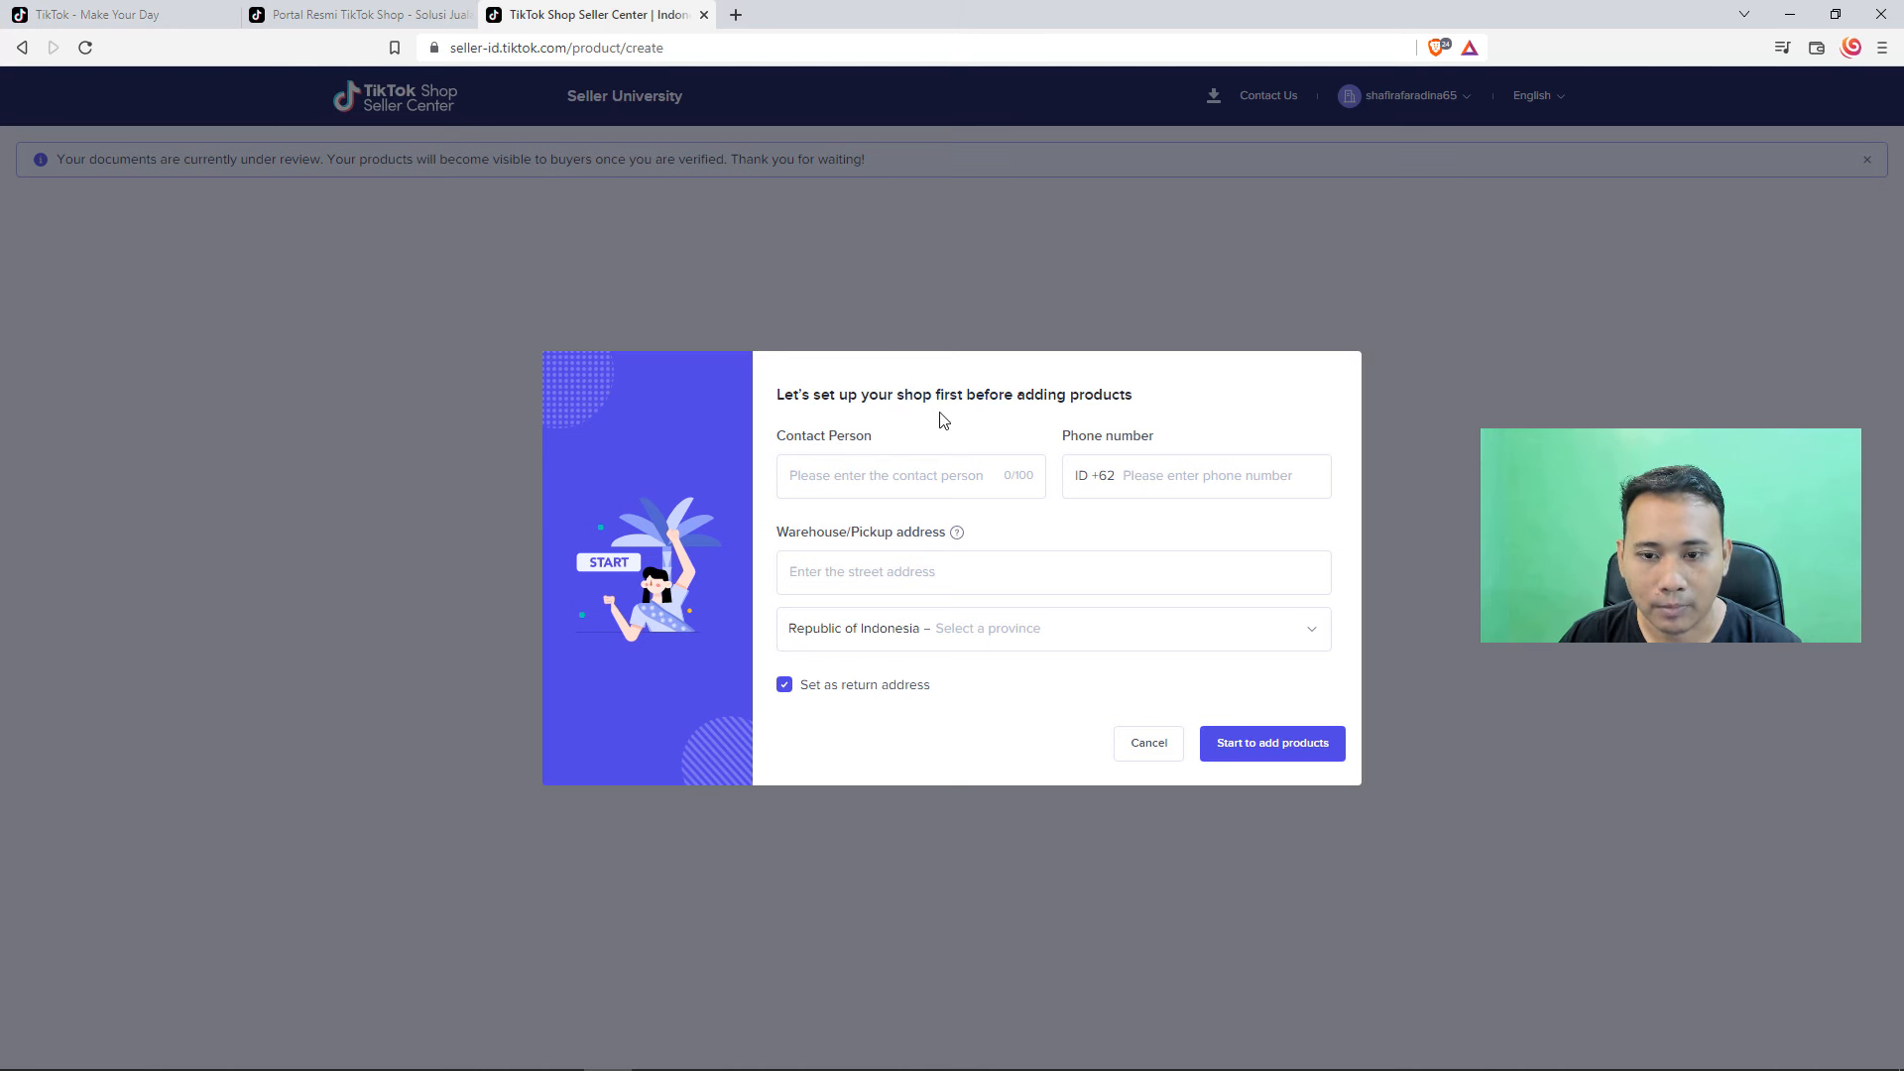
Enter the contact person's full name and fill in the saved phone number
{"action": "left_click", "coordinate": [914, 481]}
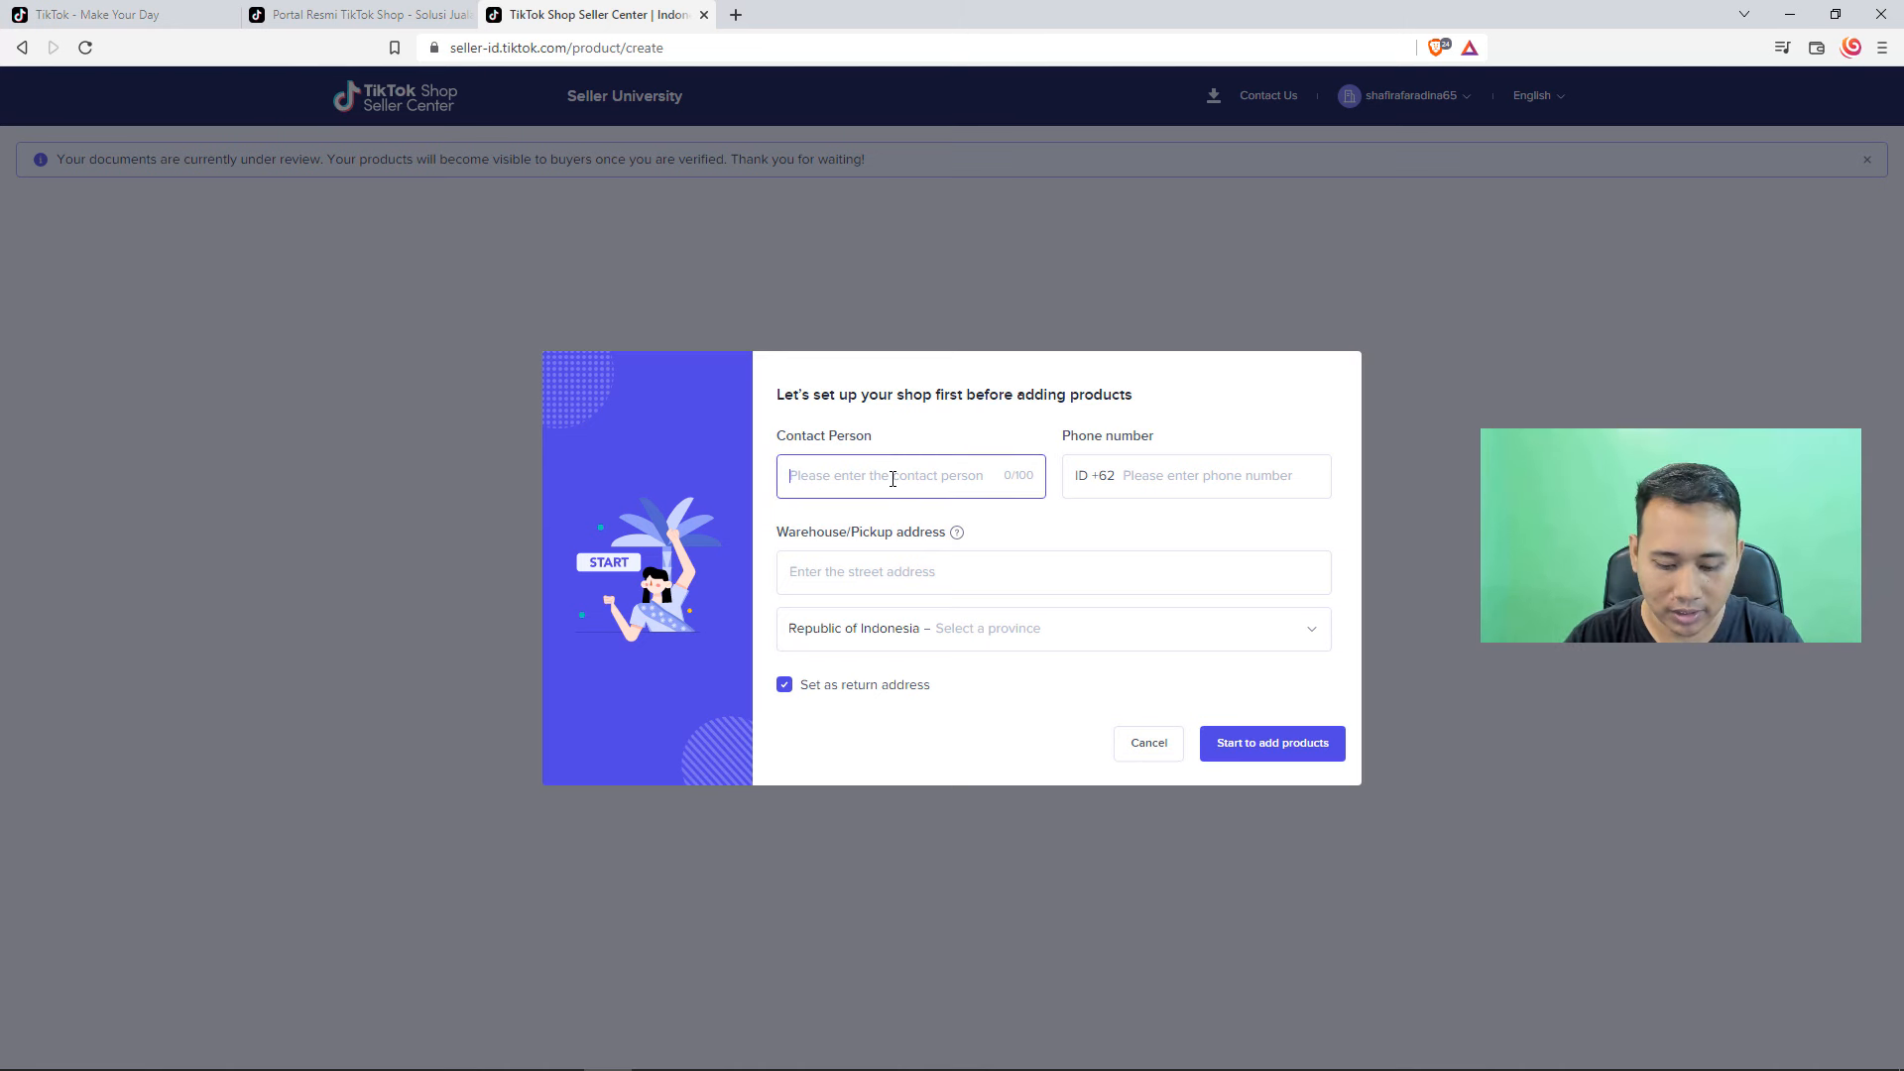
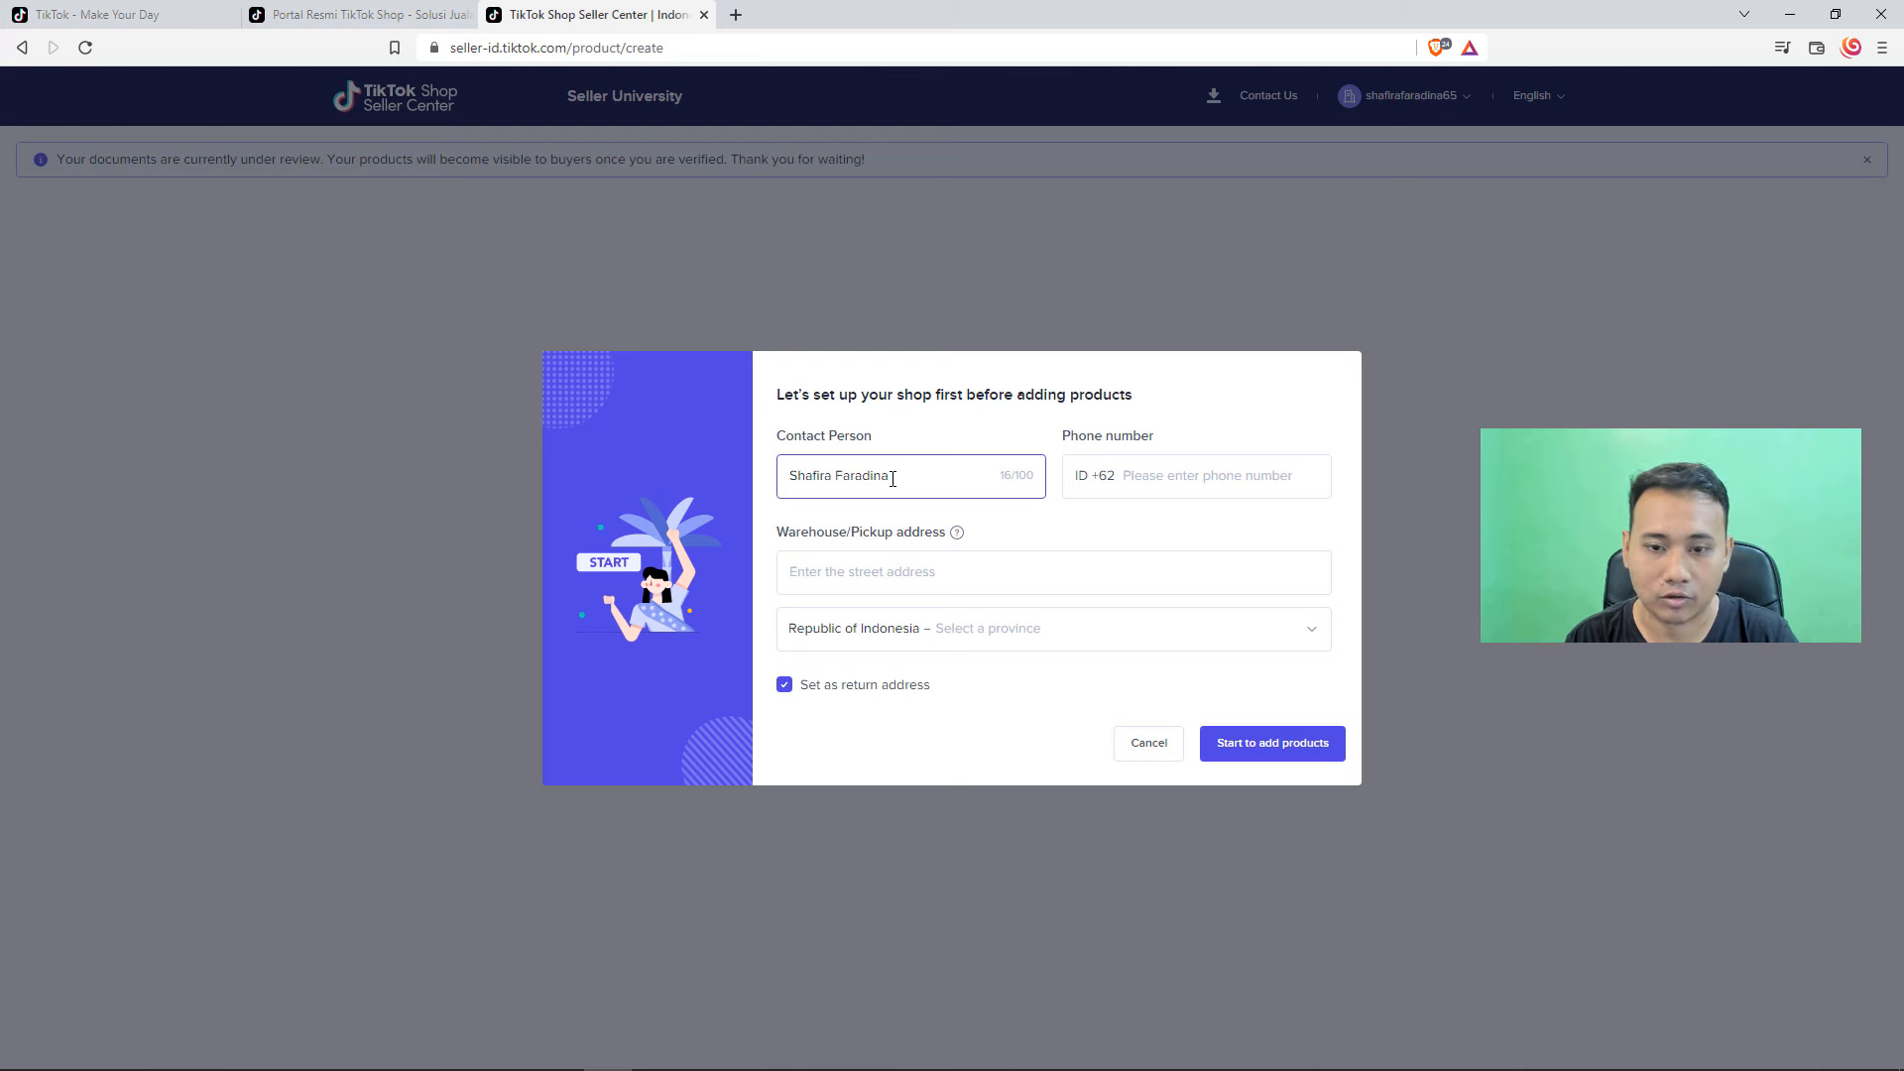
{"action": "left_click", "coordinate": [1235, 481]}
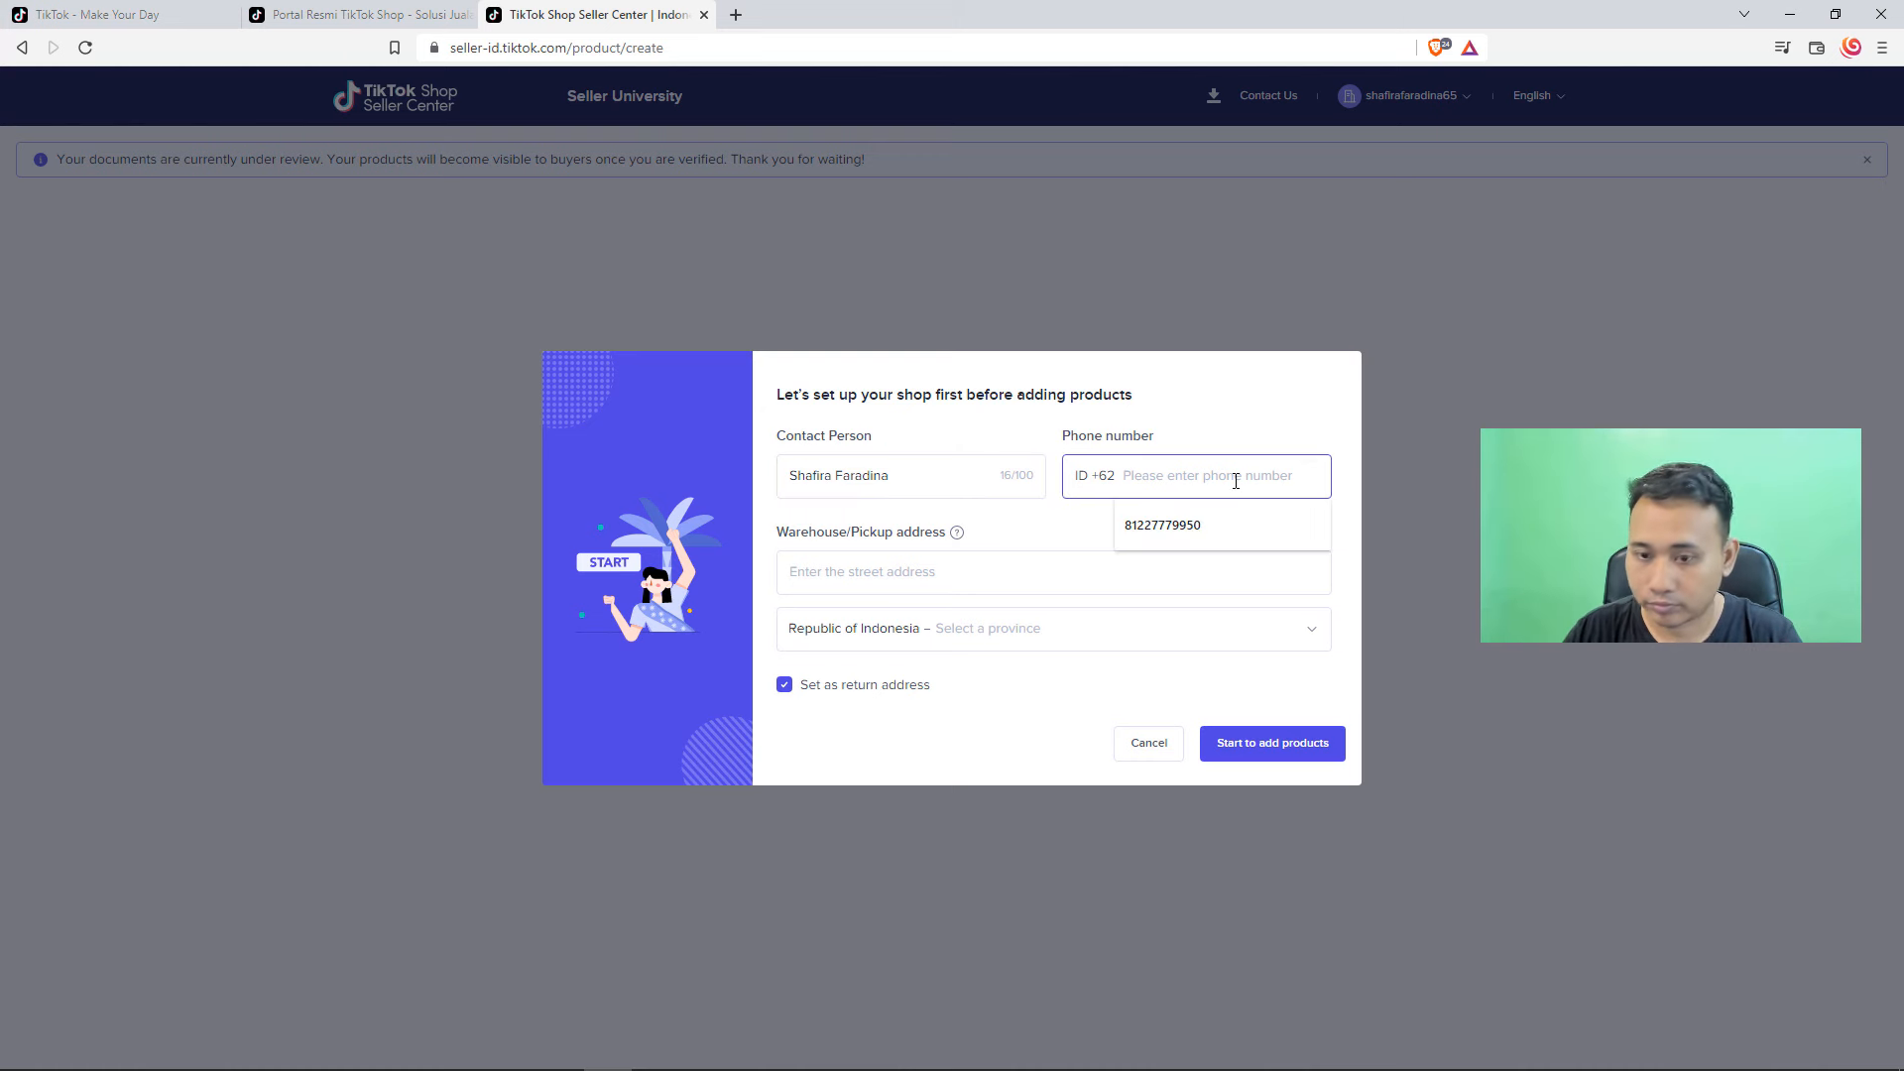
{"action": "left_click", "coordinate": [1220, 531]}
Type the full warehouse pickup street address into the address field
{"action": "left_click", "coordinate": [995, 579]}
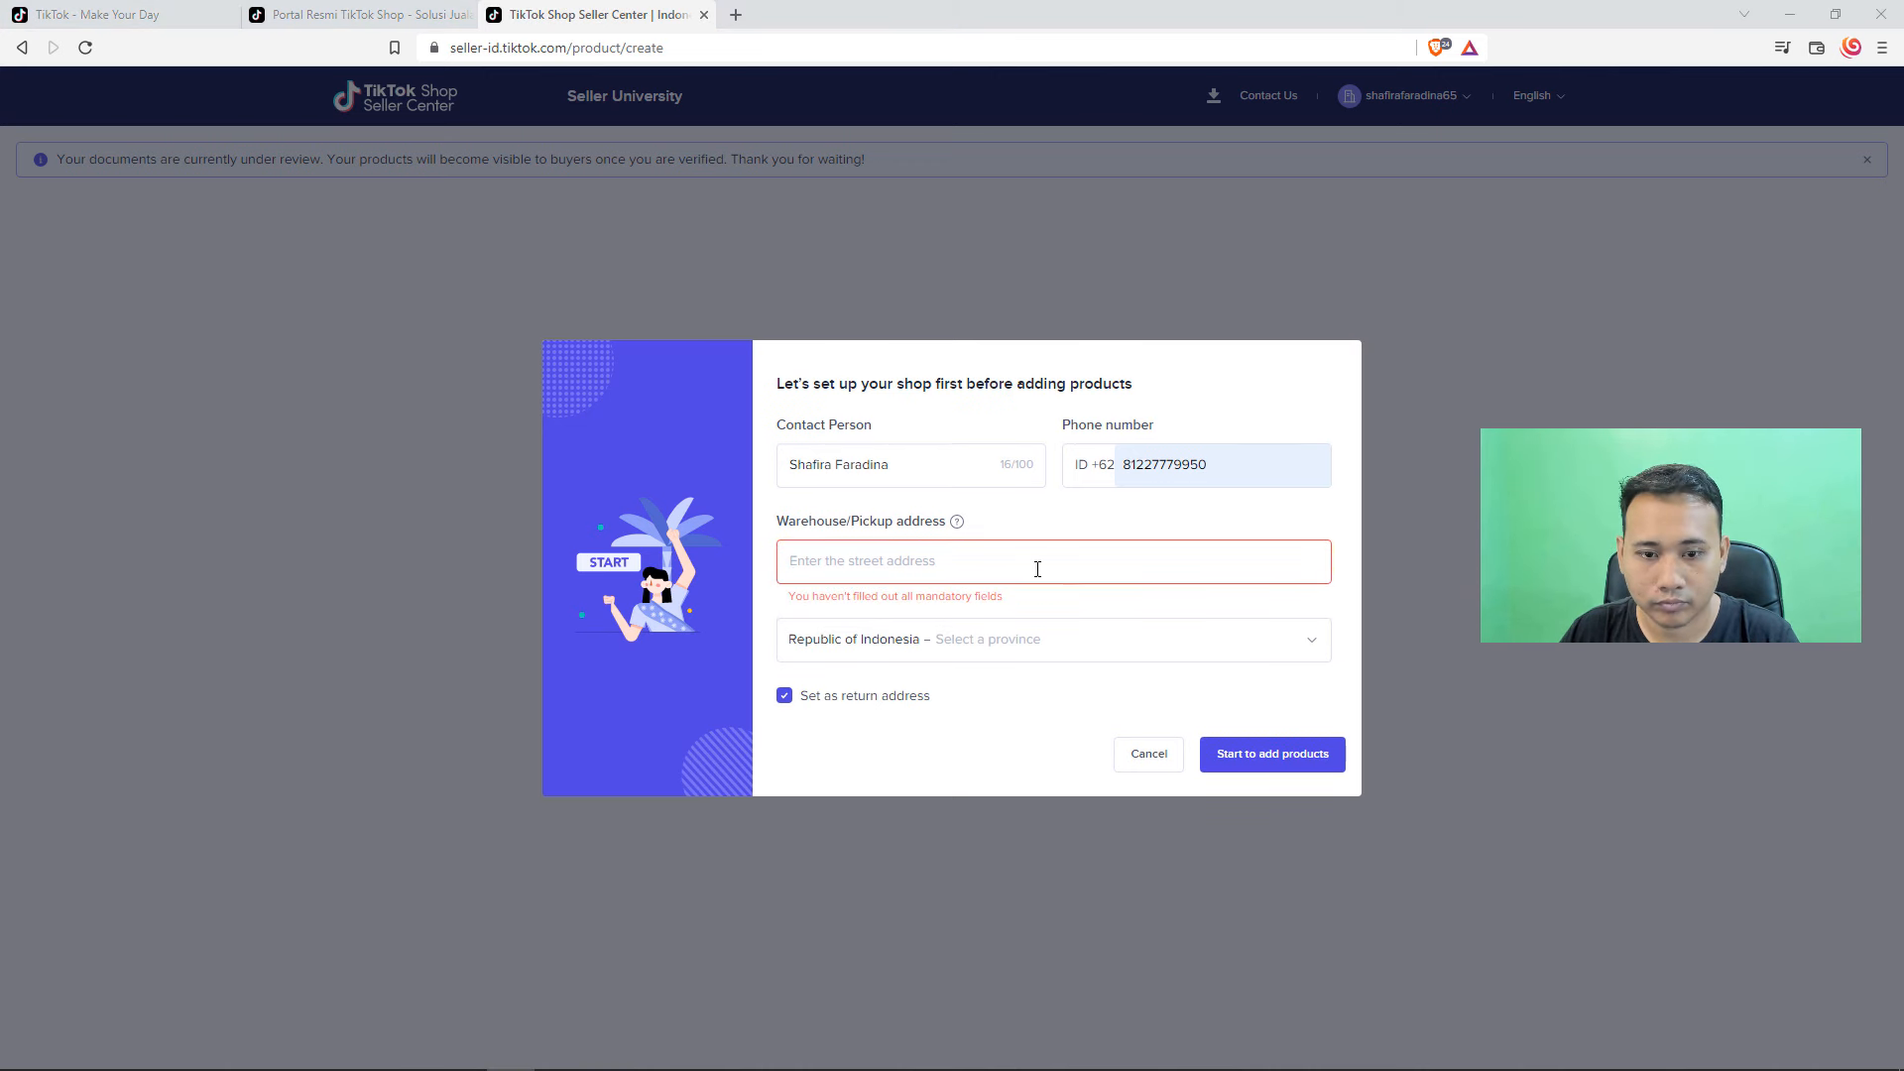
{"action": "left_click", "coordinate": [989, 559]}
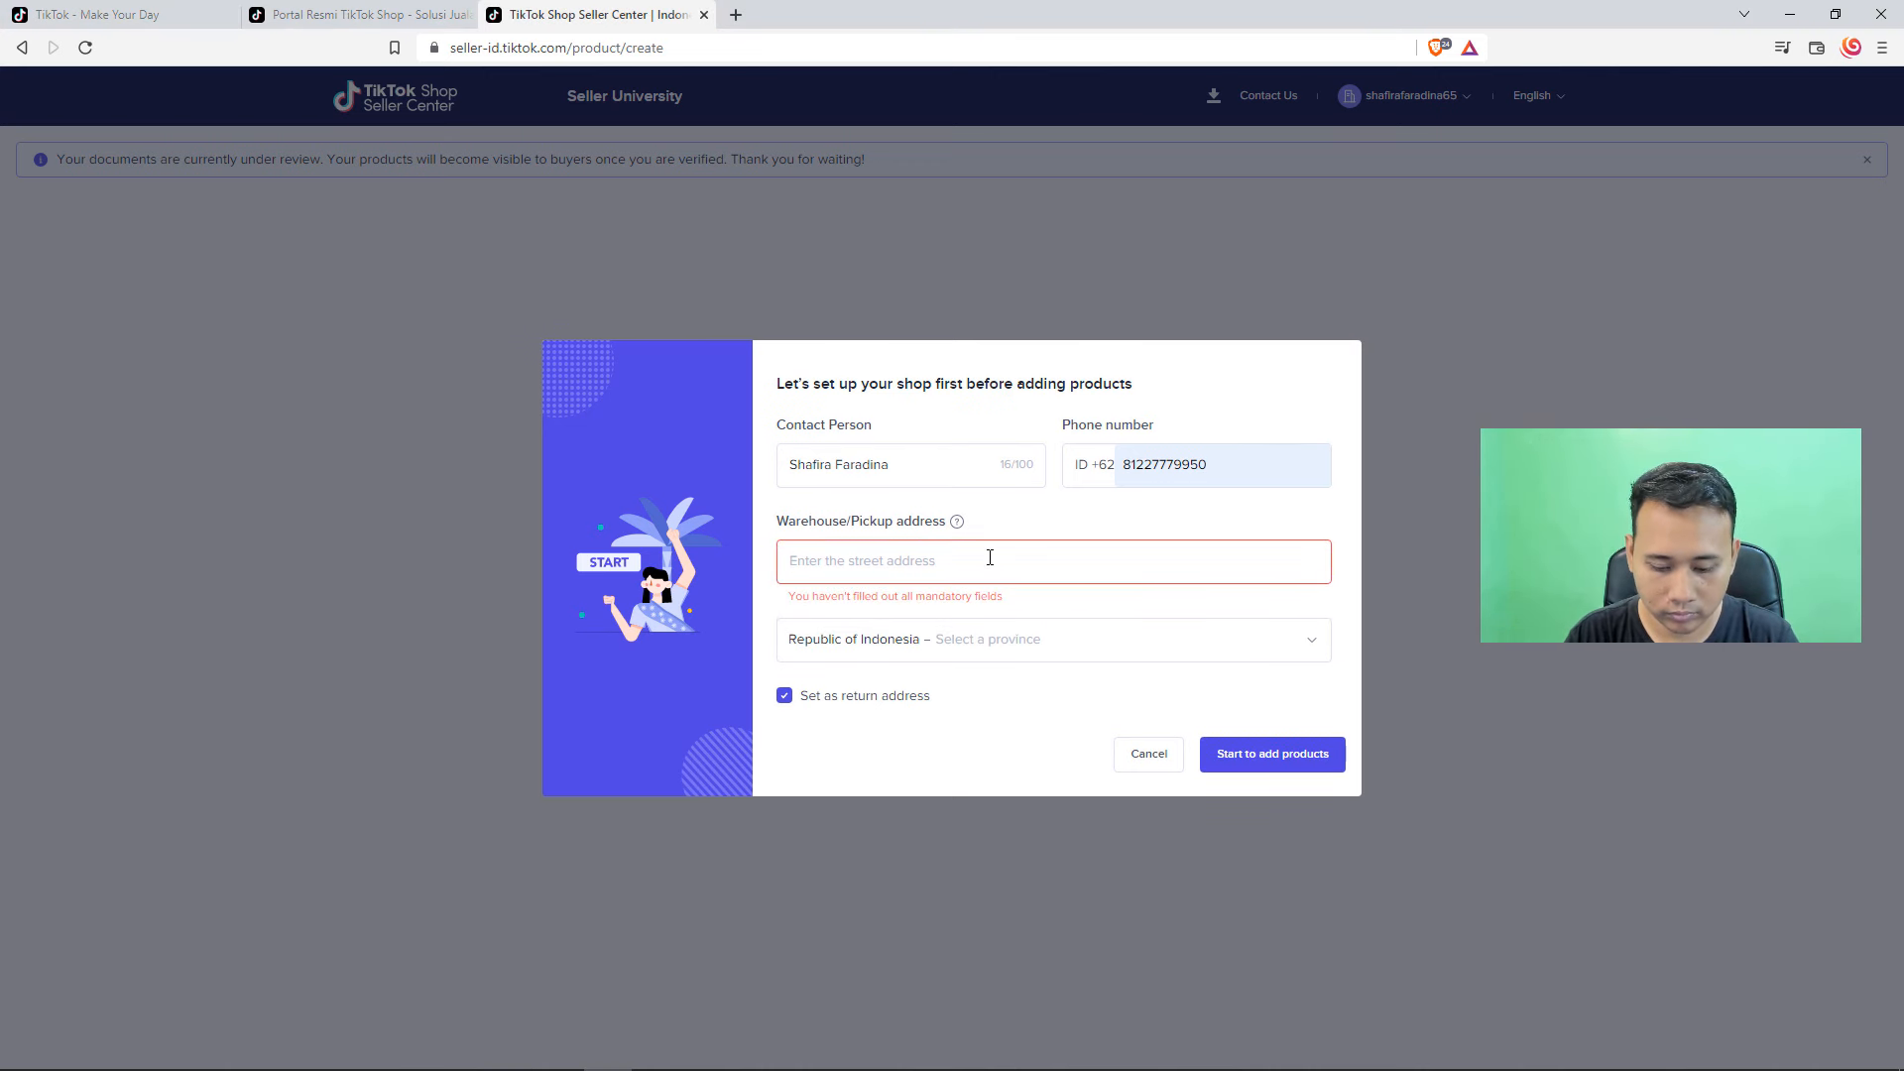
{"action": "type", "text": "pu"}
{"action": "key", "text": "BackSpace"}
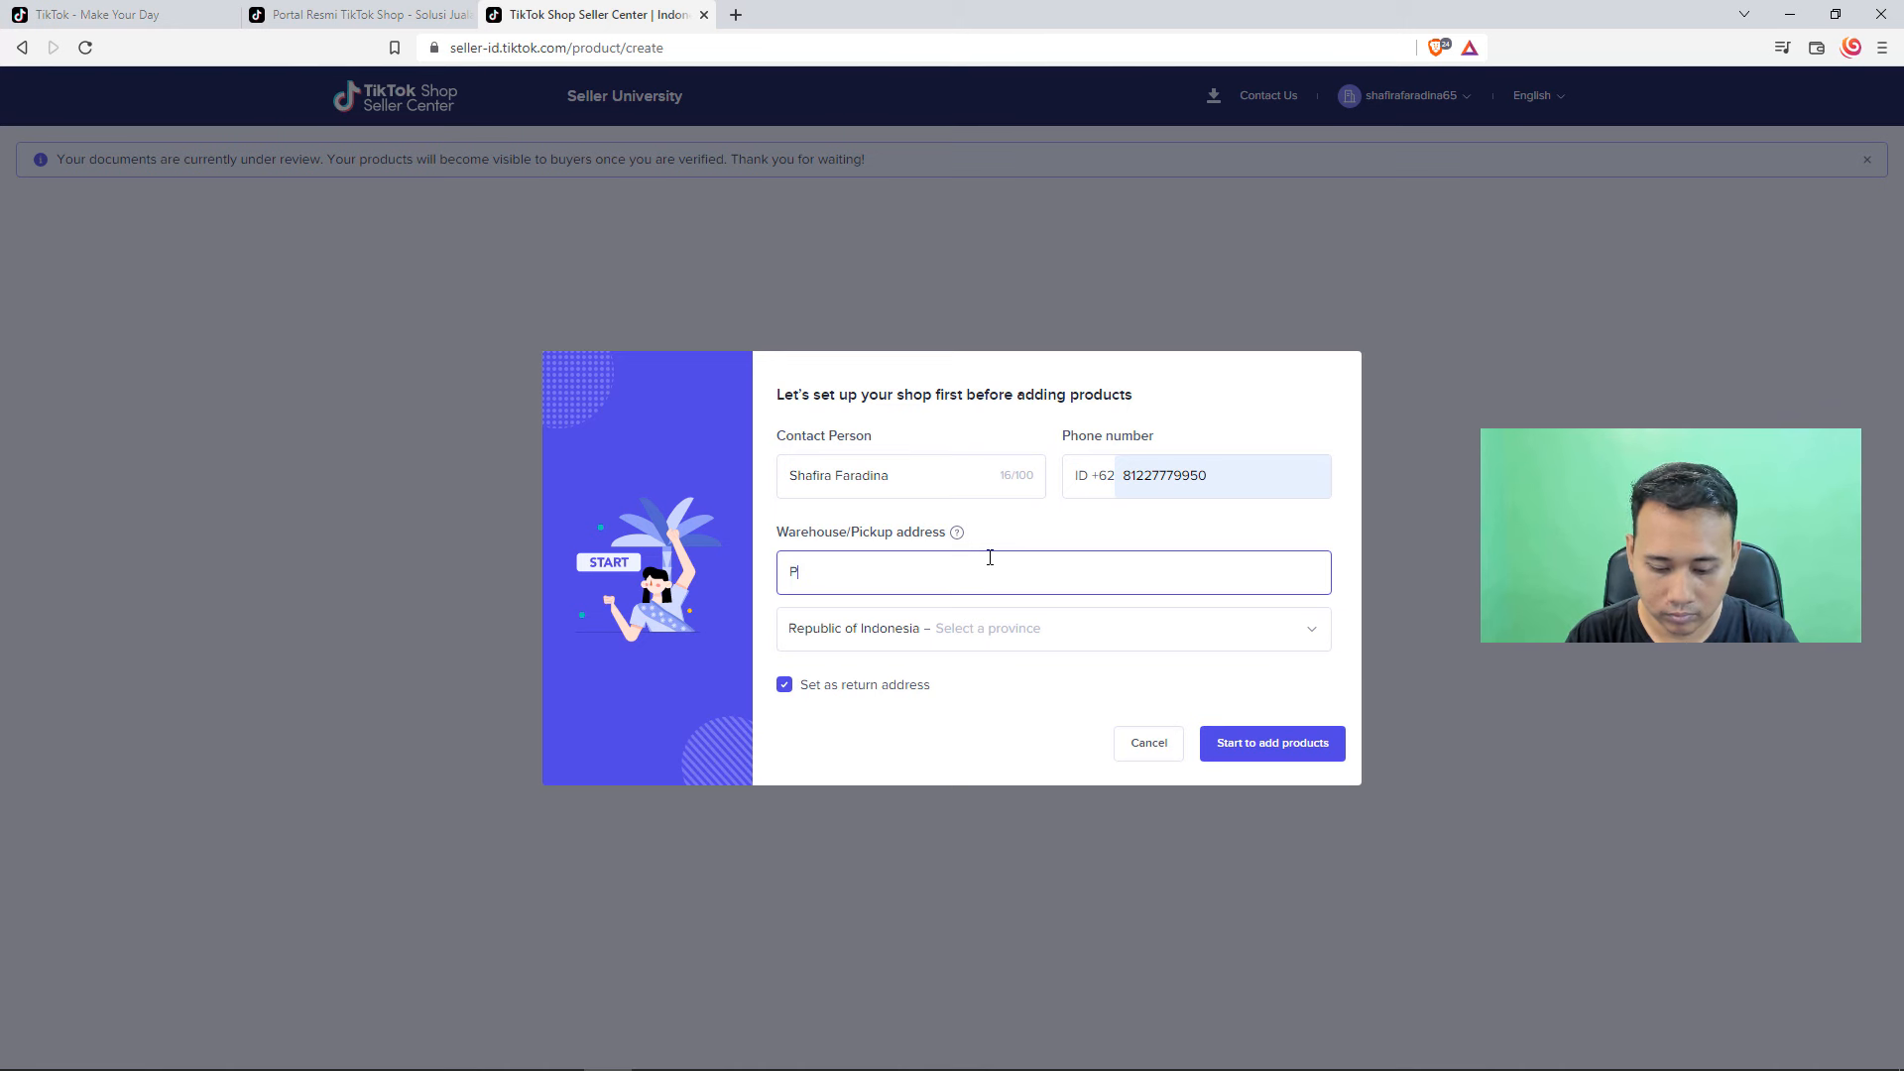
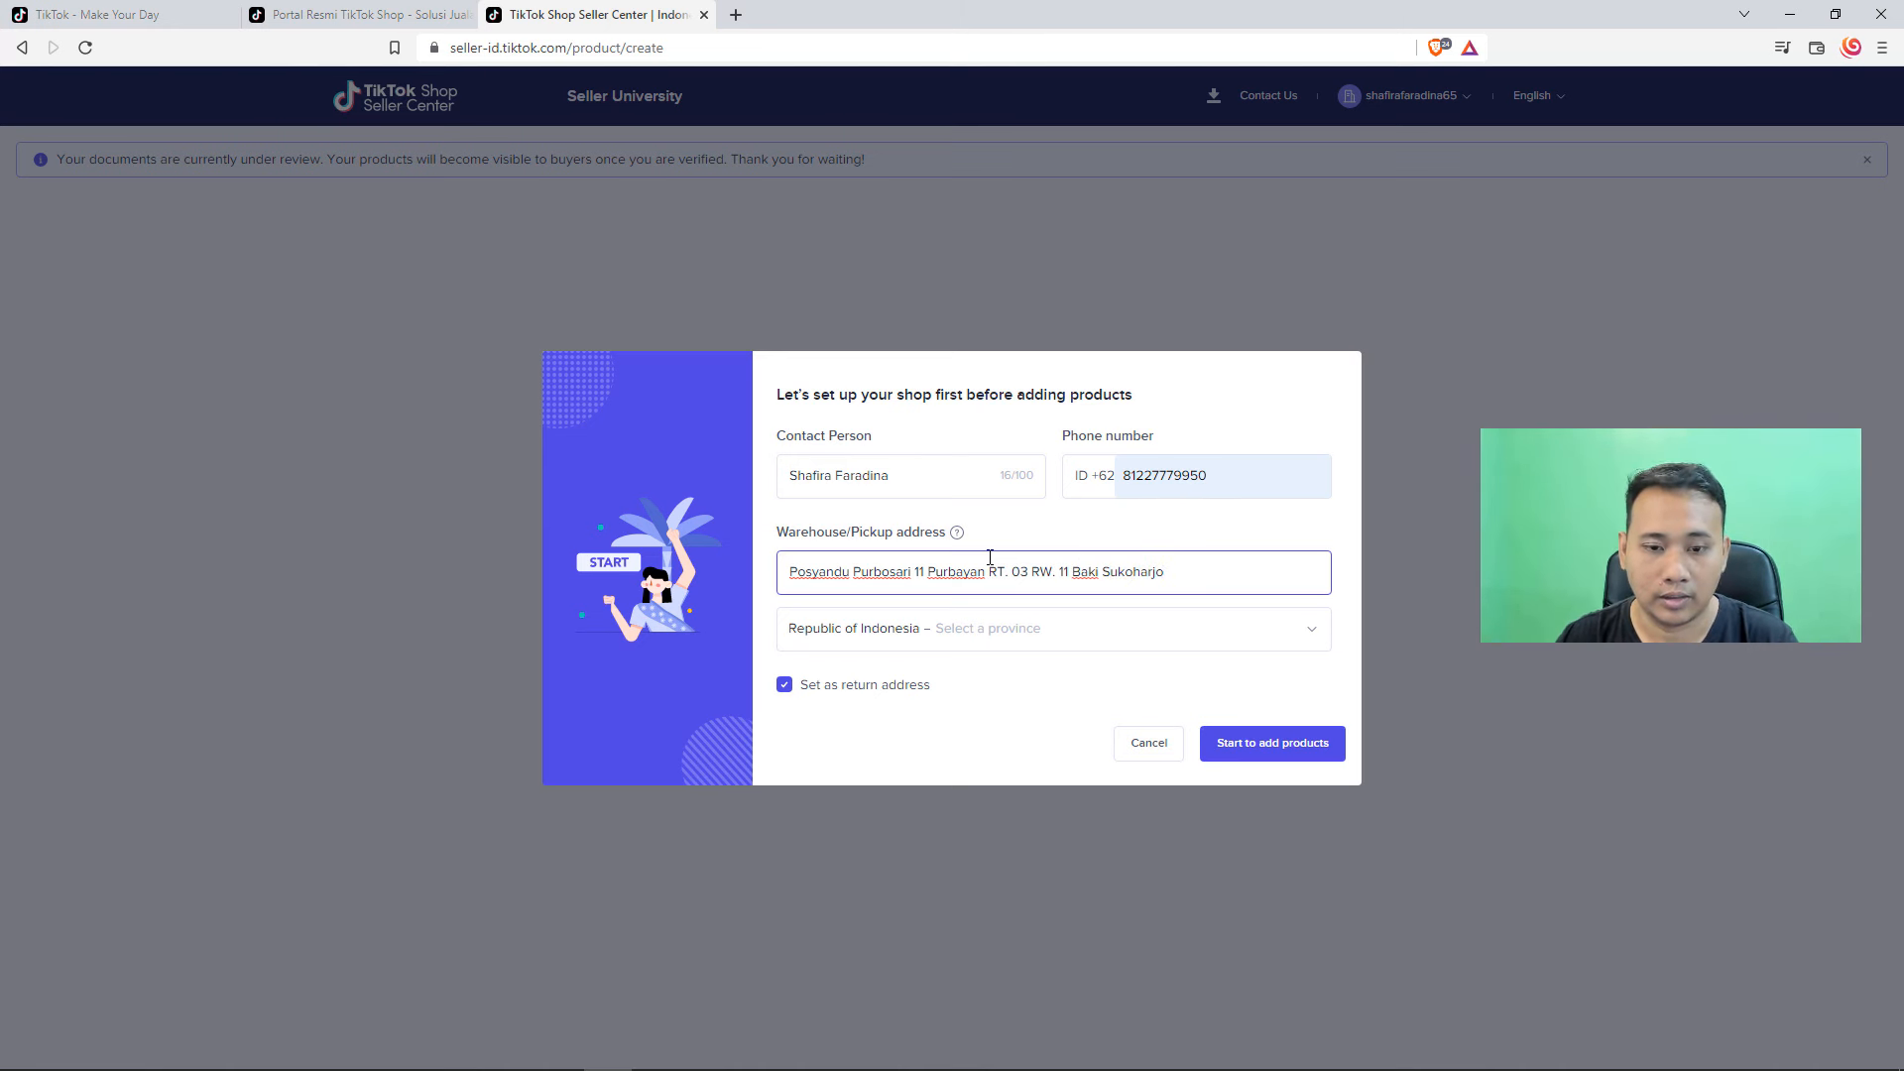
Set the pickup region to Central Java, Sukoharjo Regency, Baki, Purbayan
{"action": "left_click", "coordinate": [1029, 638]}
{"action": "scroll", "coordinate": [943, 714], "scroll_direction": "down", "scroll_amount": 1}
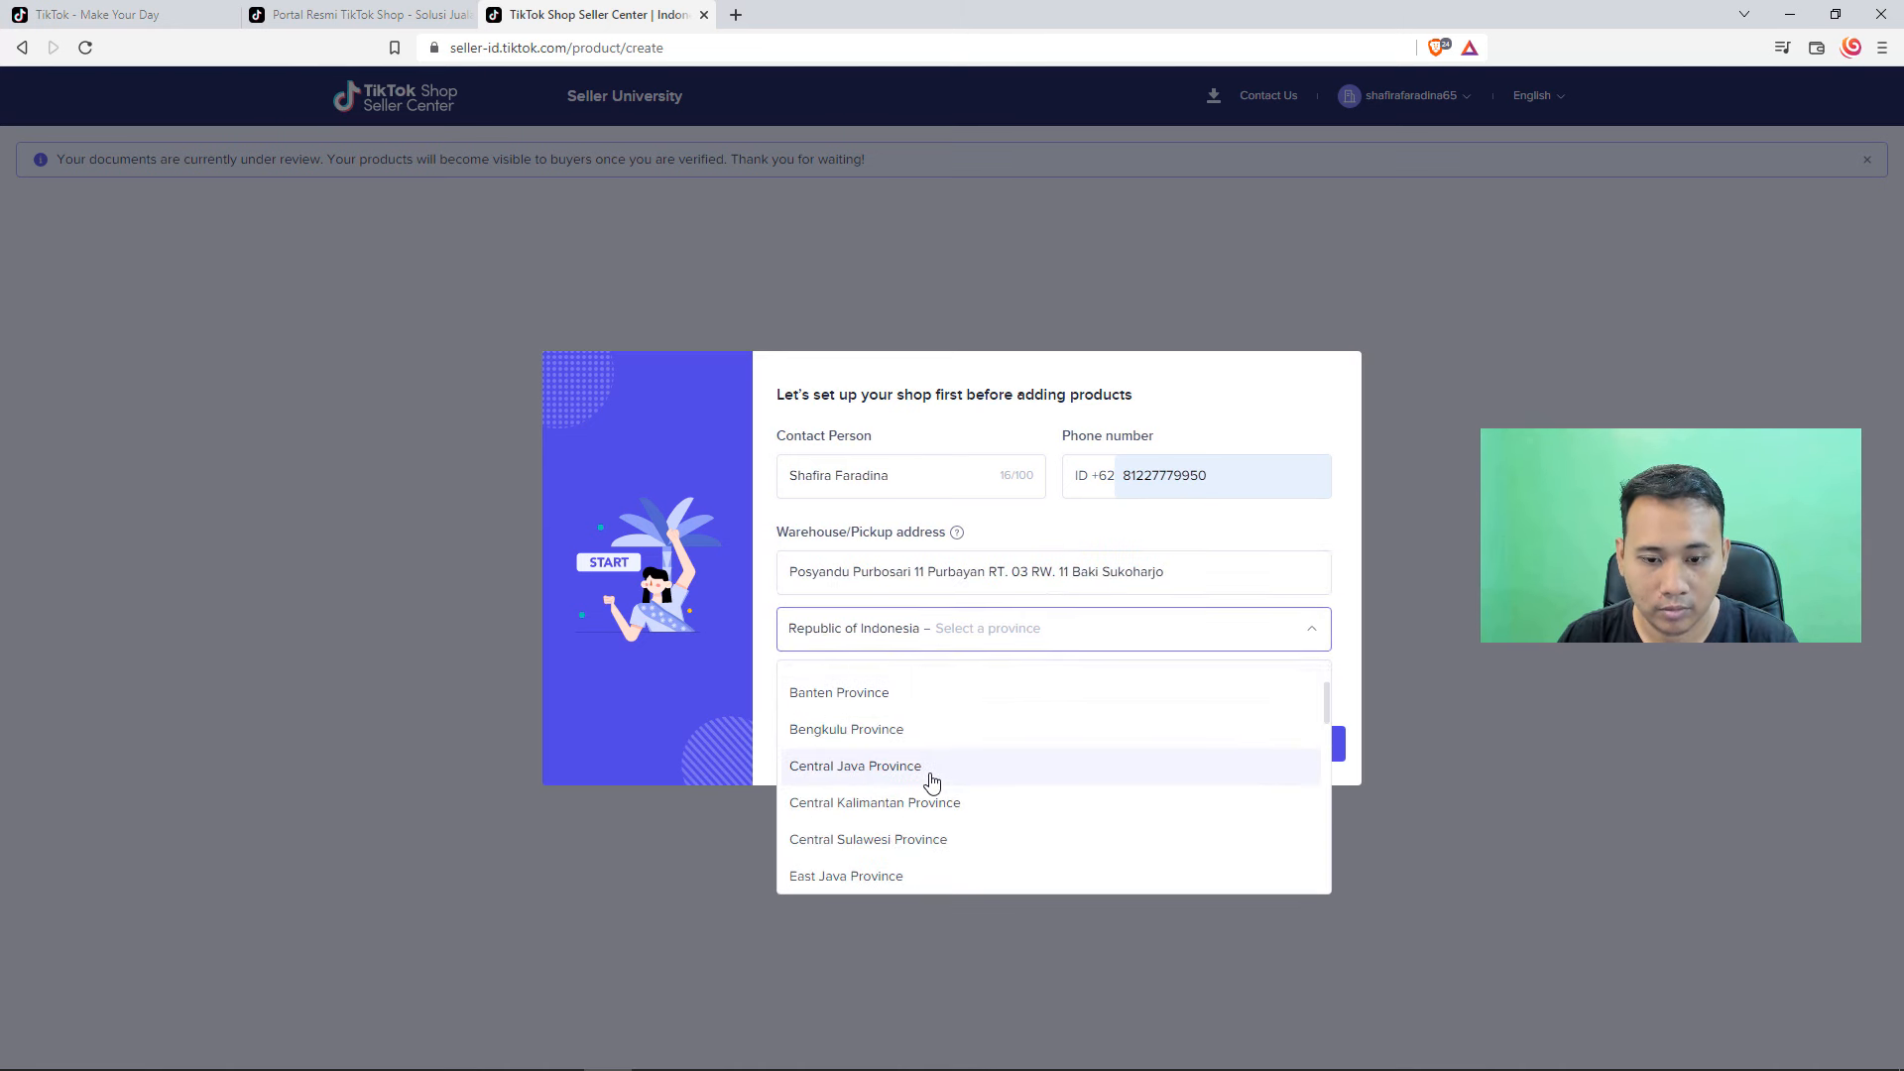
{"action": "left_click", "coordinate": [935, 769]}
{"action": "scroll", "coordinate": [967, 743], "scroll_direction": "down", "scroll_amount": 4}
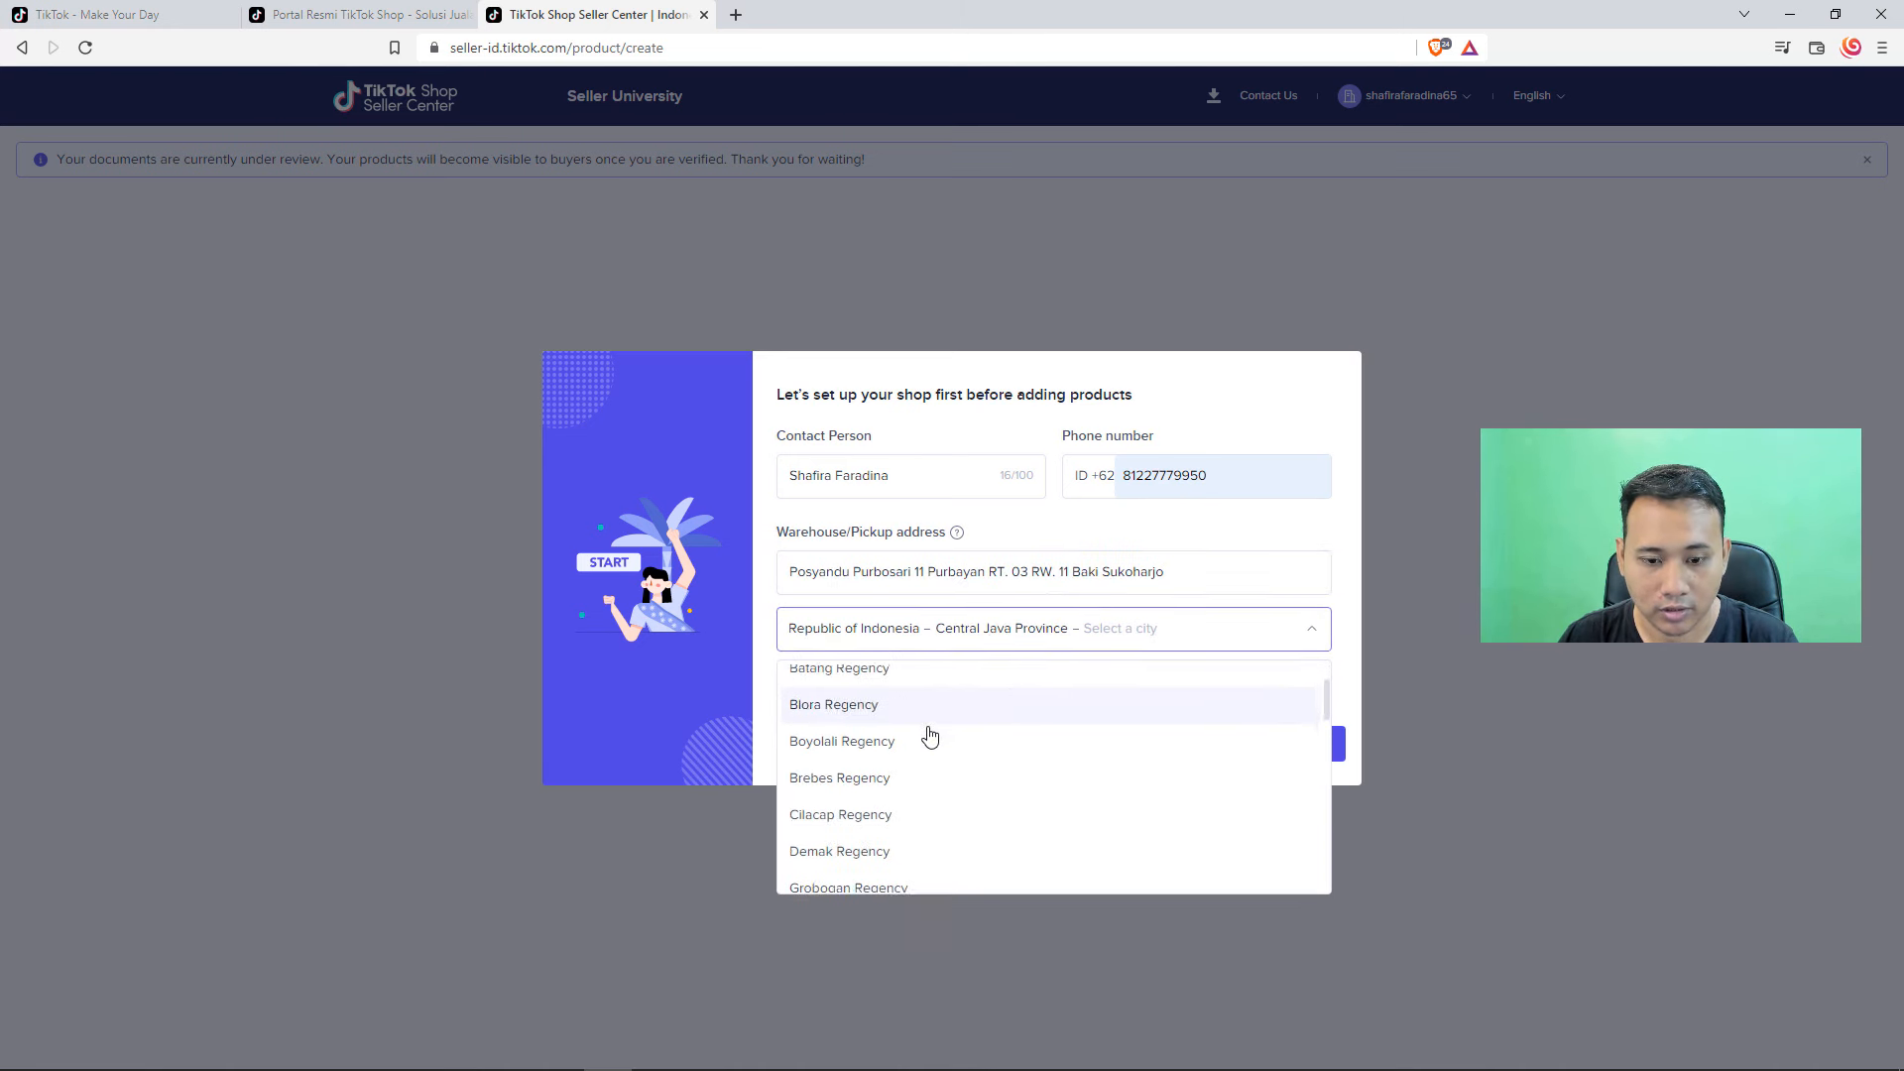
{"action": "scroll", "coordinate": [930, 735], "scroll_direction": "down", "scroll_amount": 5}
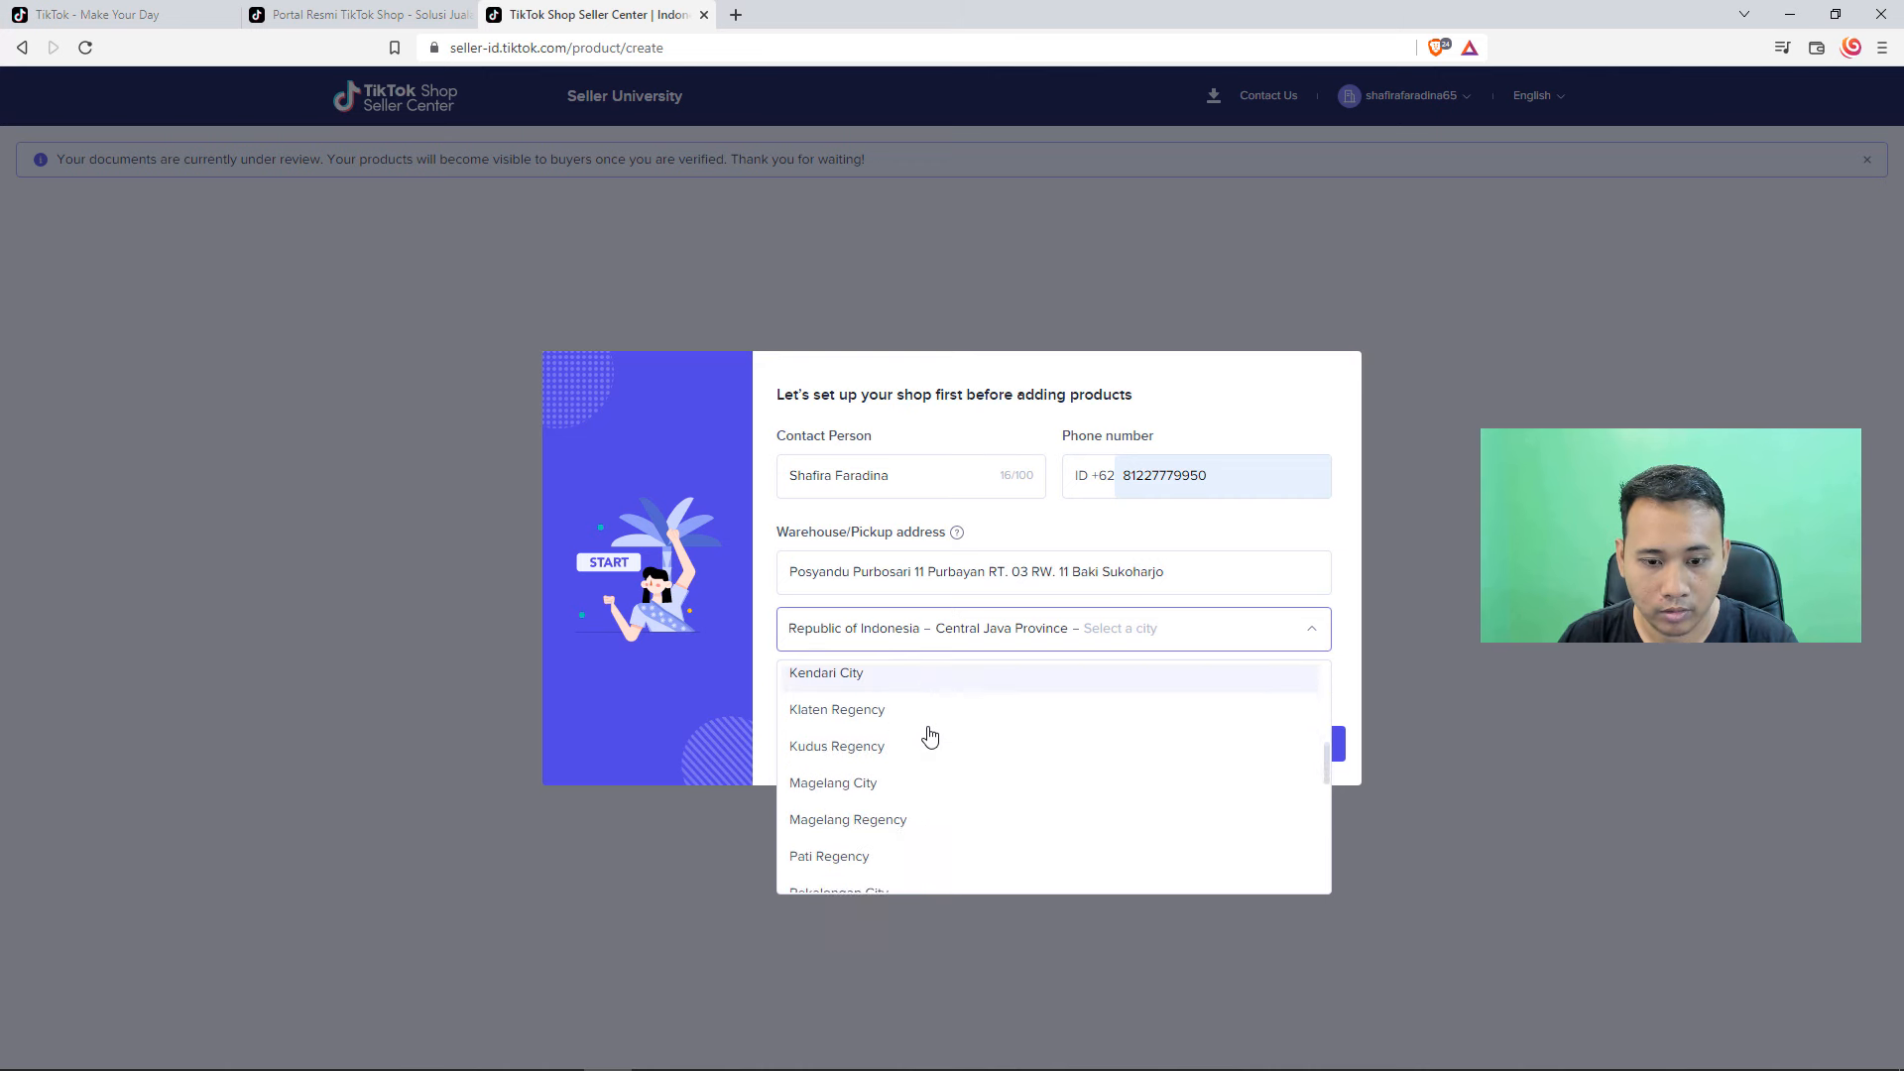
{"action": "scroll", "coordinate": [929, 735], "scroll_direction": "down", "scroll_amount": 3}
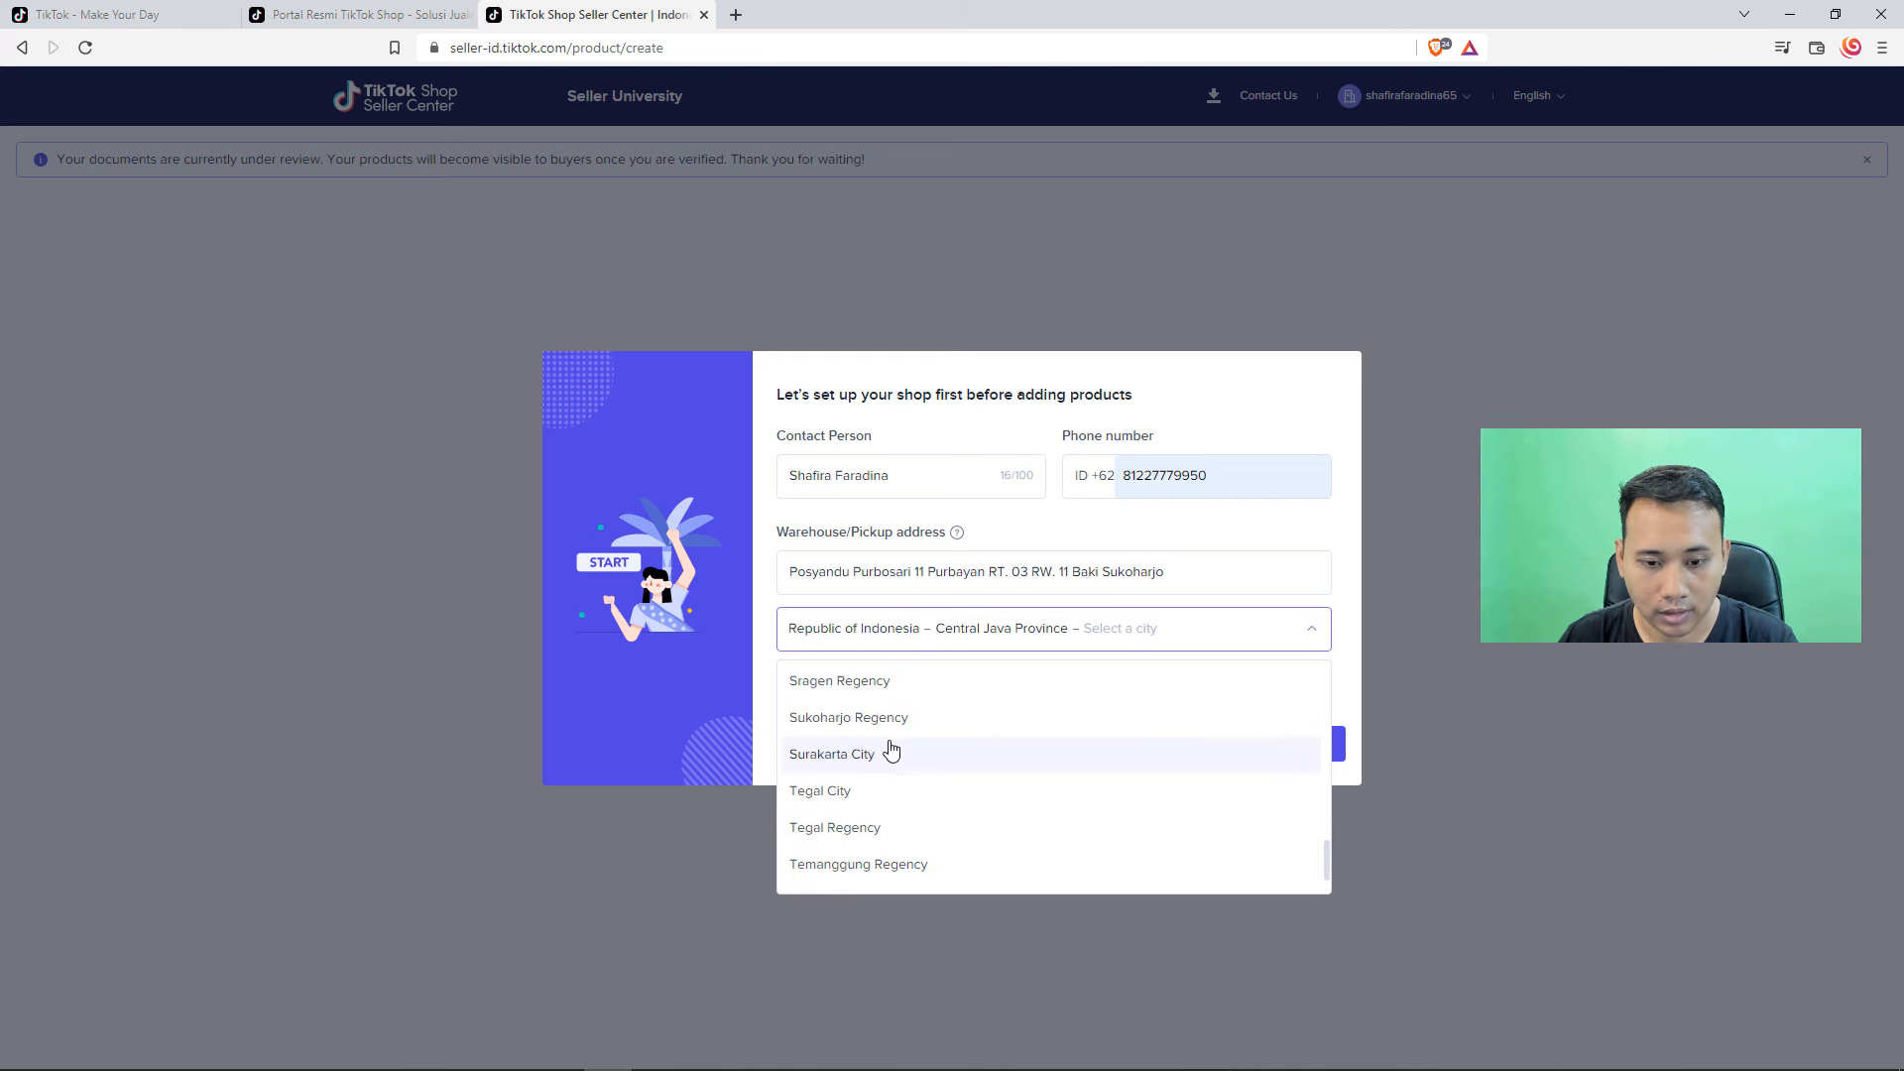
{"action": "left_click", "coordinate": [886, 729]}
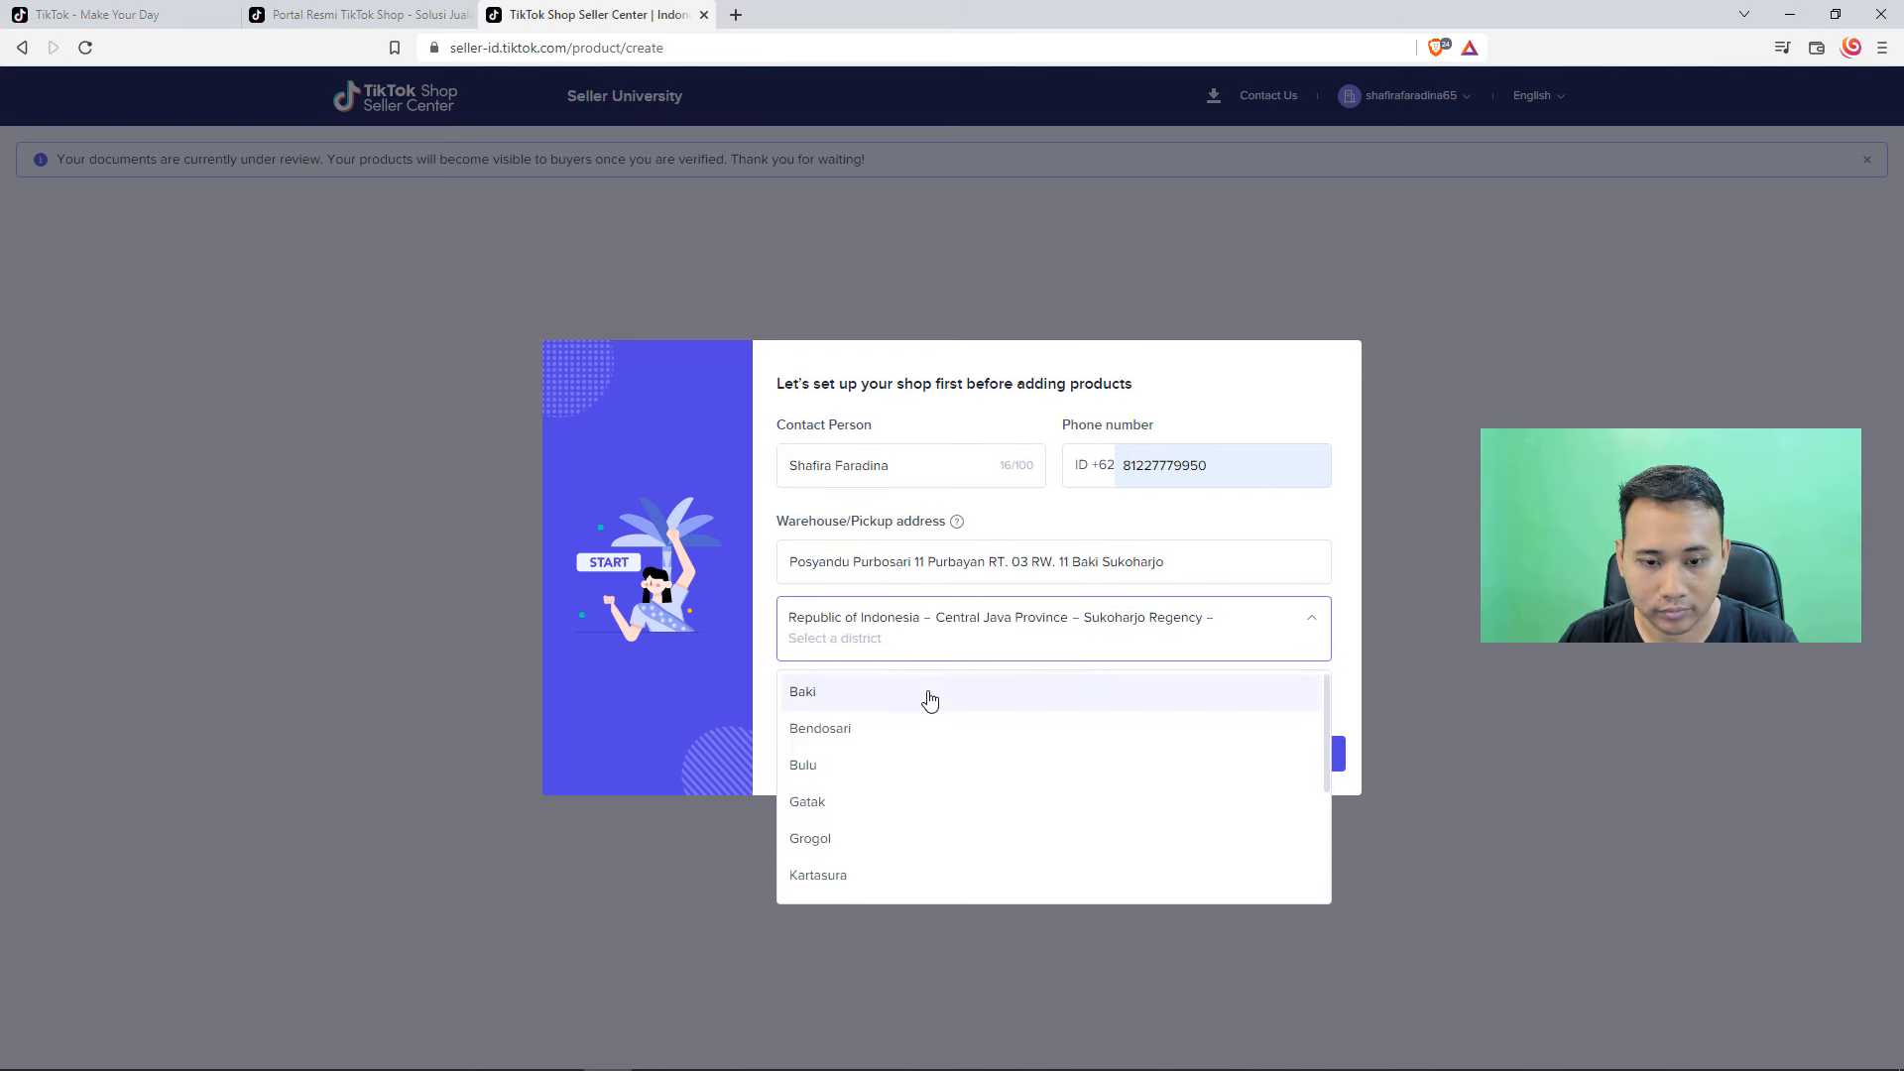
{"action": "left_click", "coordinate": [960, 683]}
{"action": "scroll", "coordinate": [816, 777], "scroll_direction": "down", "scroll_amount": 3}
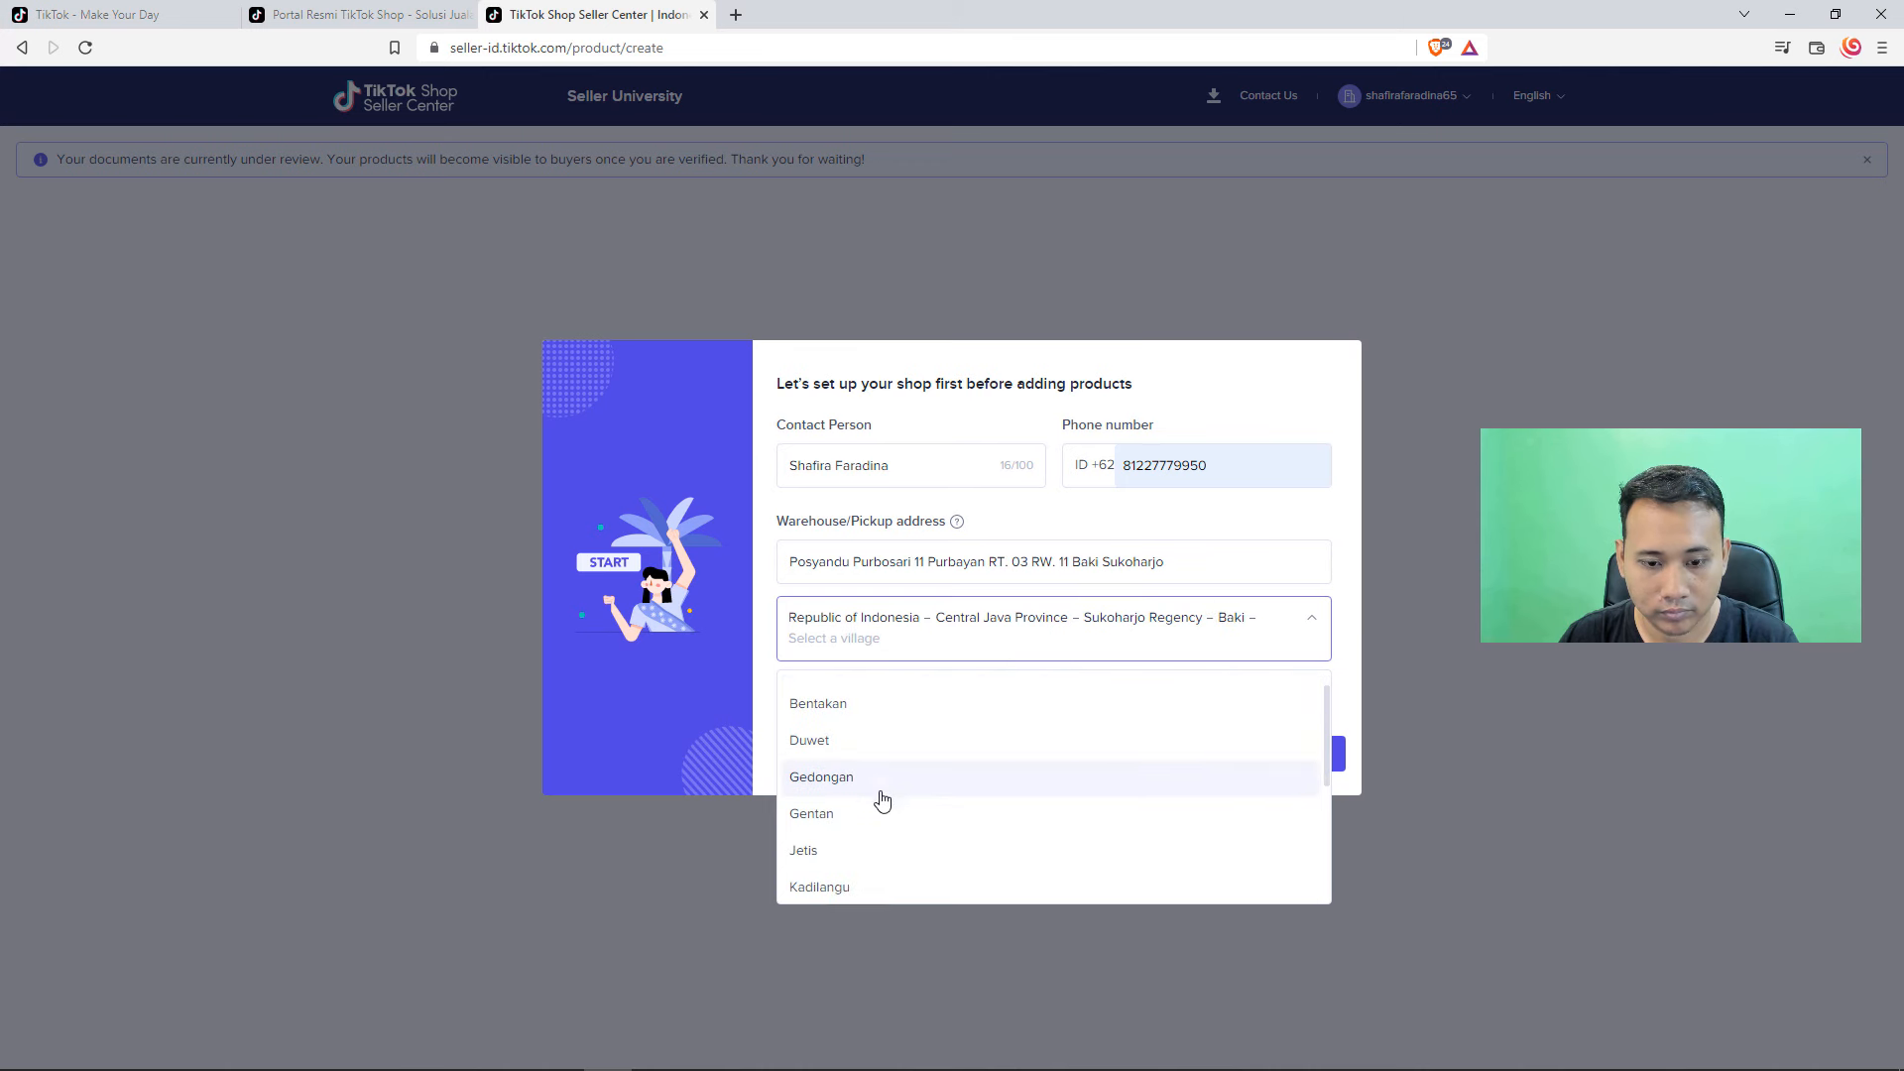
{"action": "scroll", "coordinate": [881, 800], "scroll_direction": "down", "scroll_amount": 2}
{"action": "left_click", "coordinate": [872, 804]}
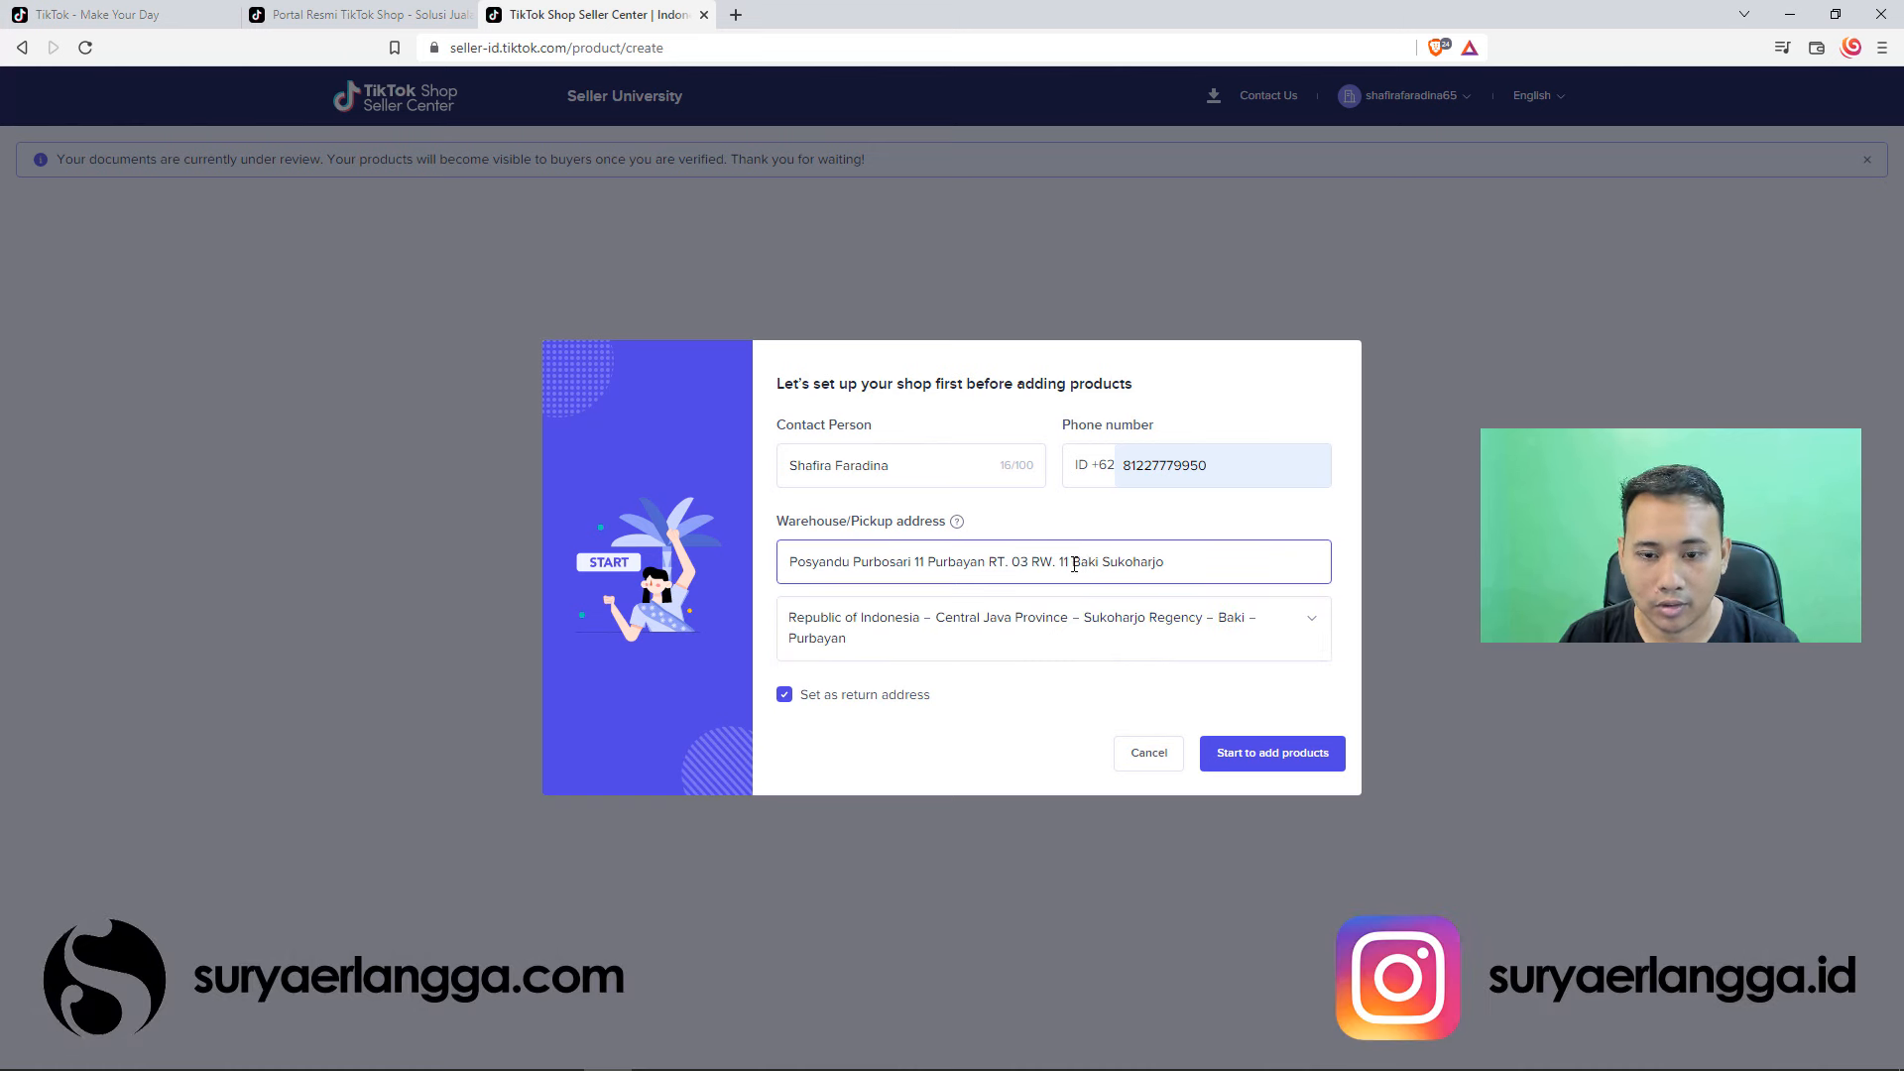
Remove 'Baki Sukoharjo' from the street address, keep it as return address, and save setup
{"action": "left_click_drag", "start_coordinate": [1076, 563], "coordinate": [1169, 562]}
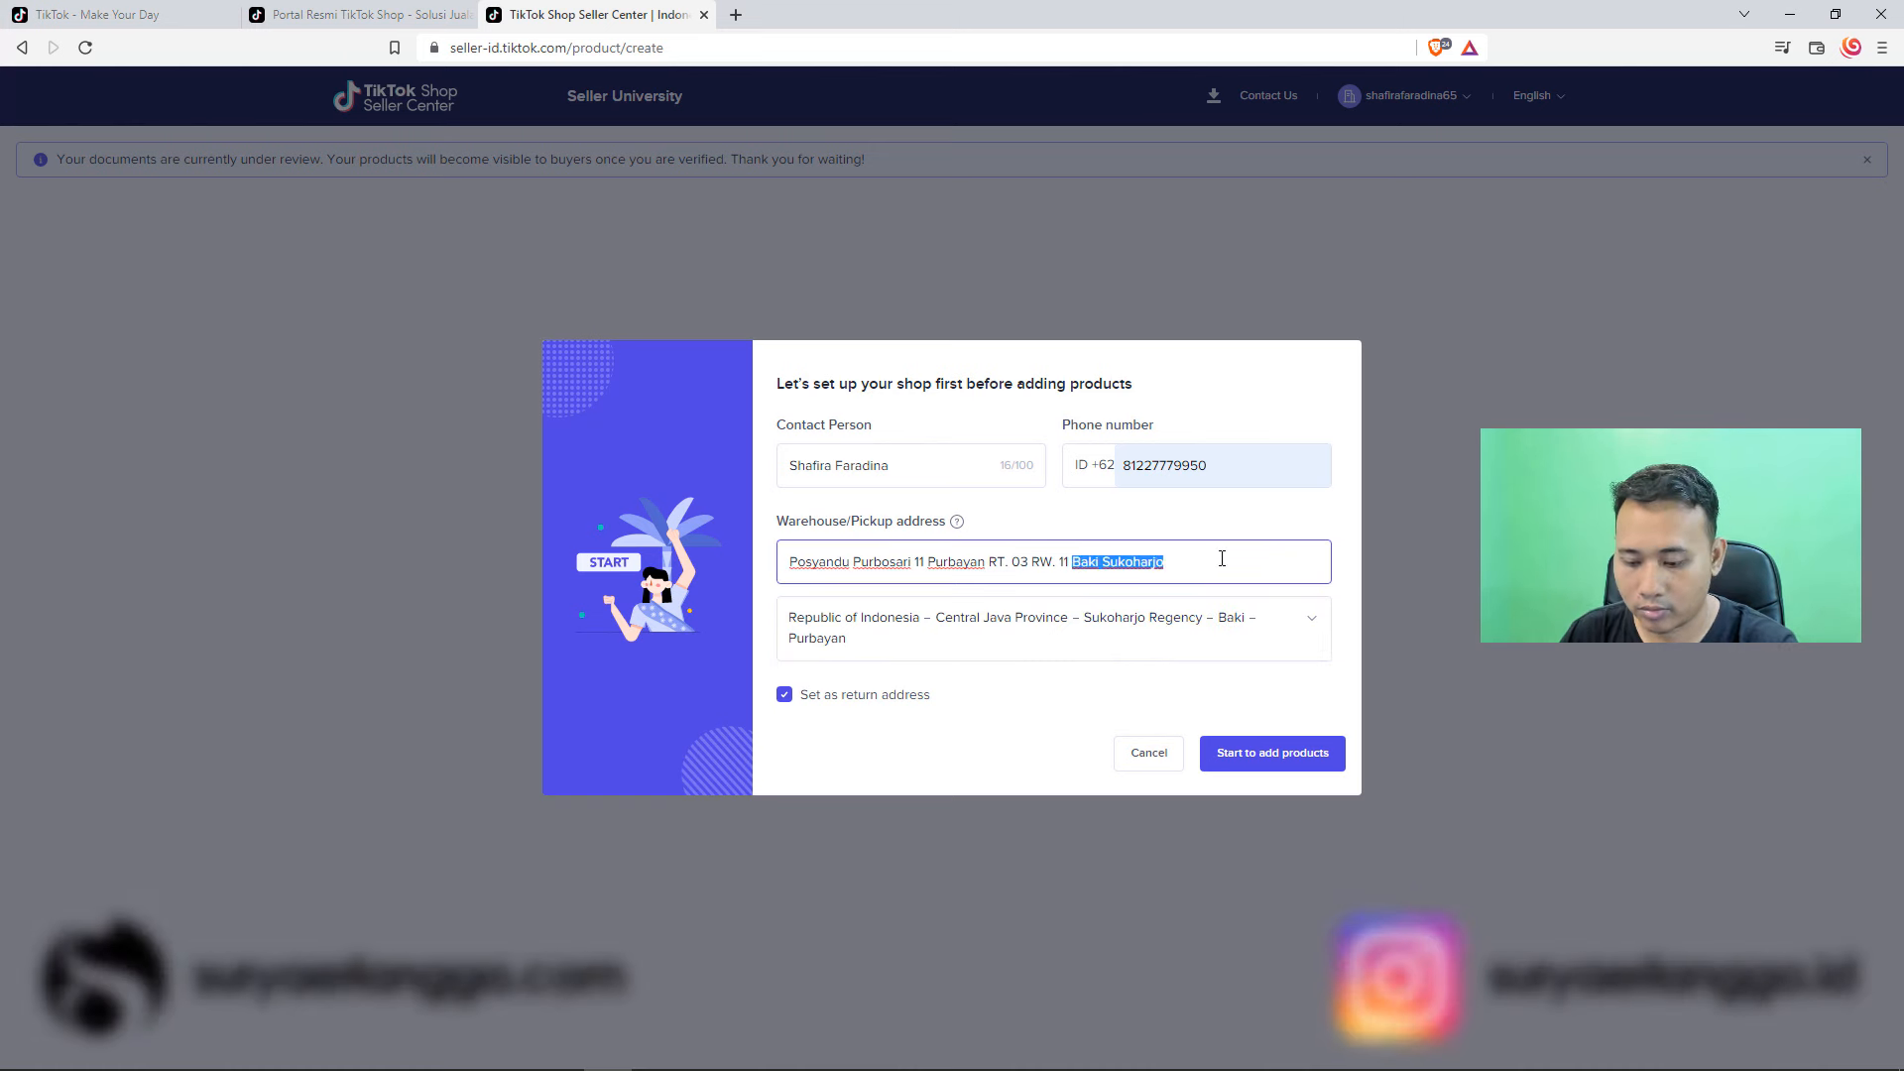
{"action": "key", "text": "BackSpace"}
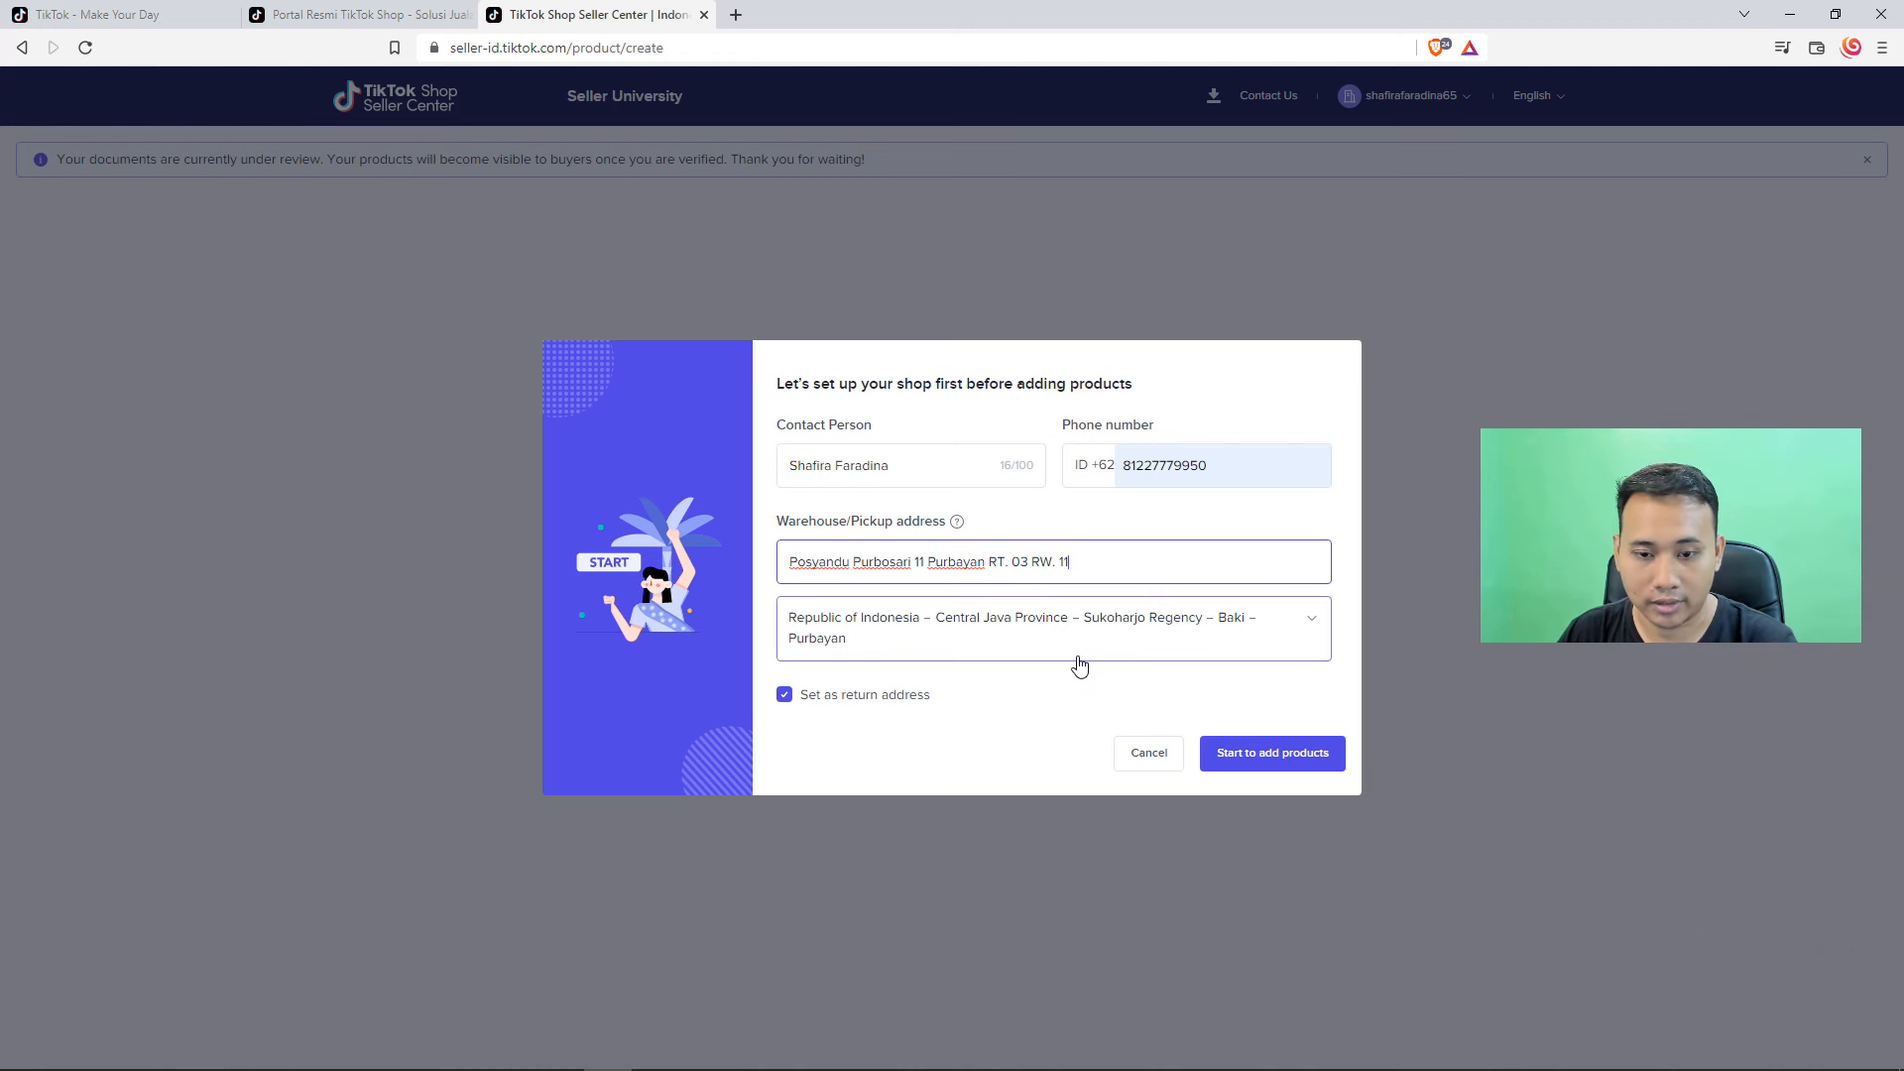
{"action": "left_click", "coordinate": [1043, 689]}
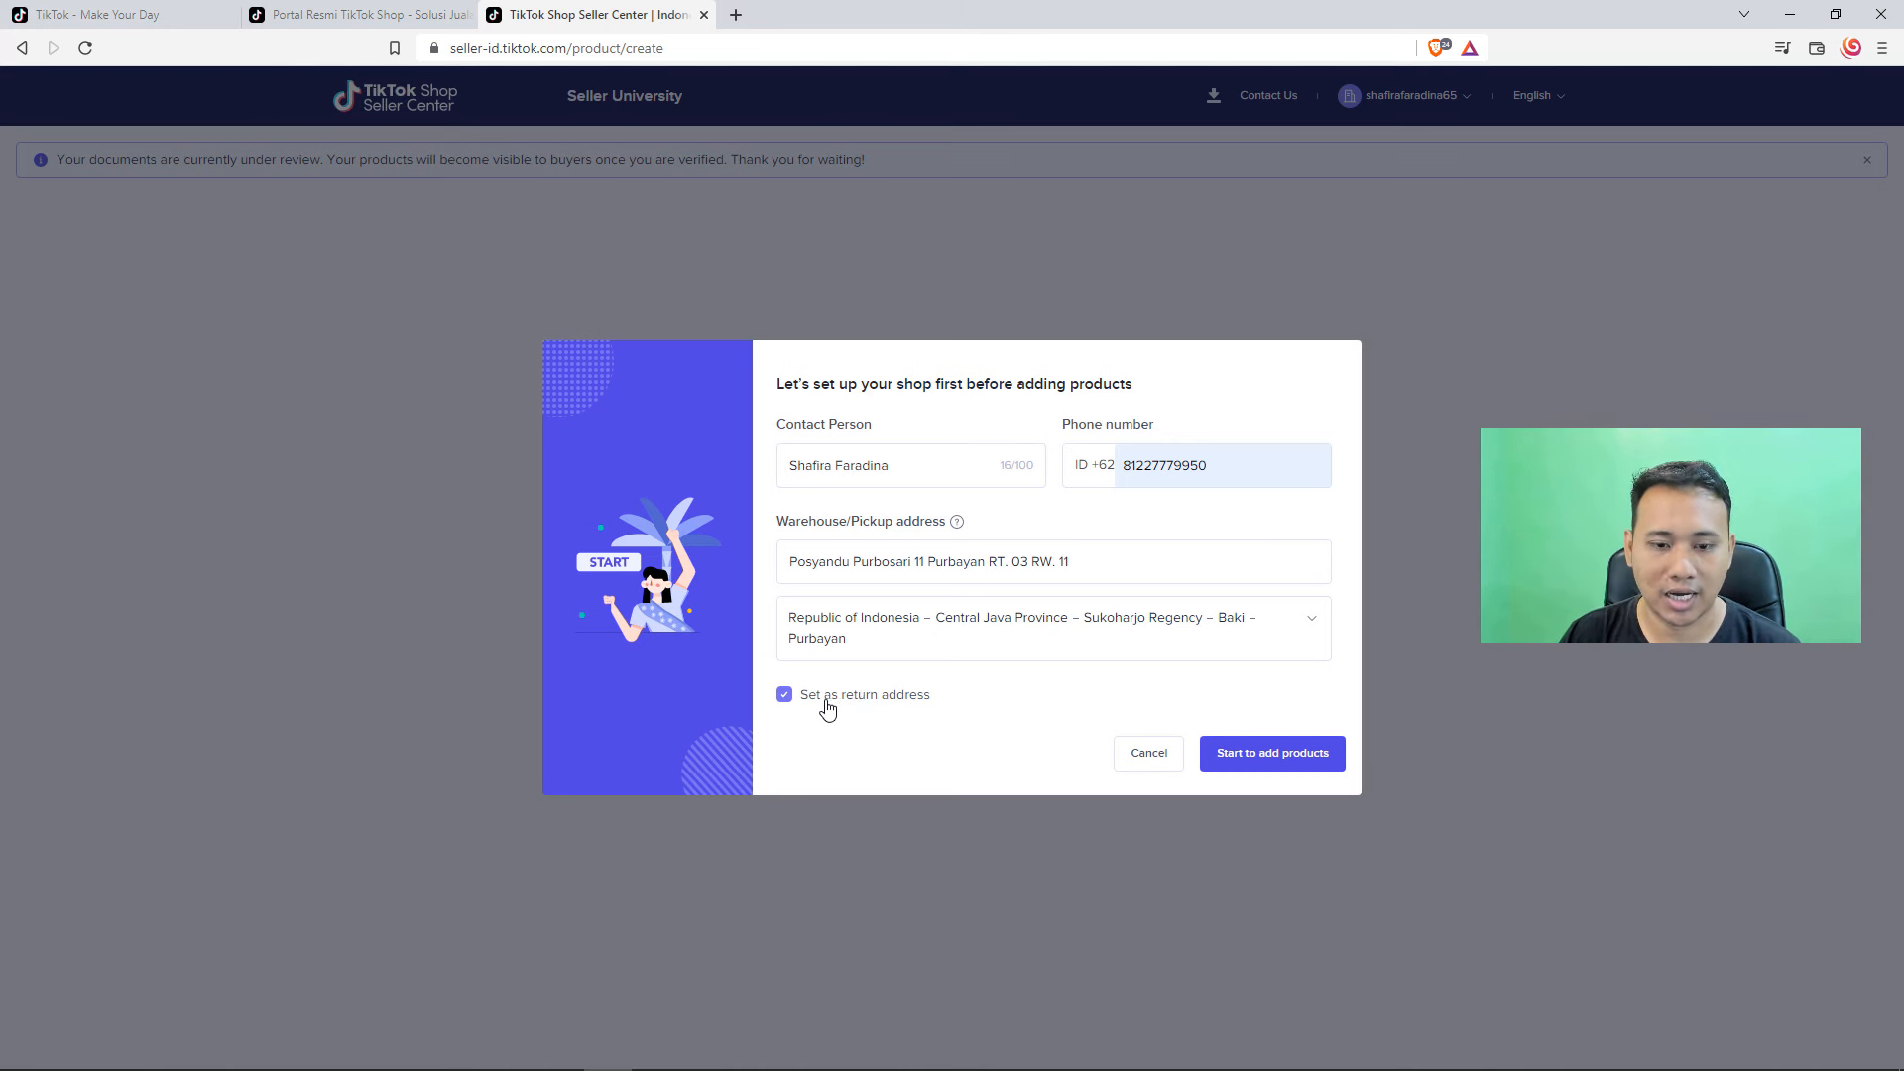
{"action": "left_click", "coordinate": [784, 695]}
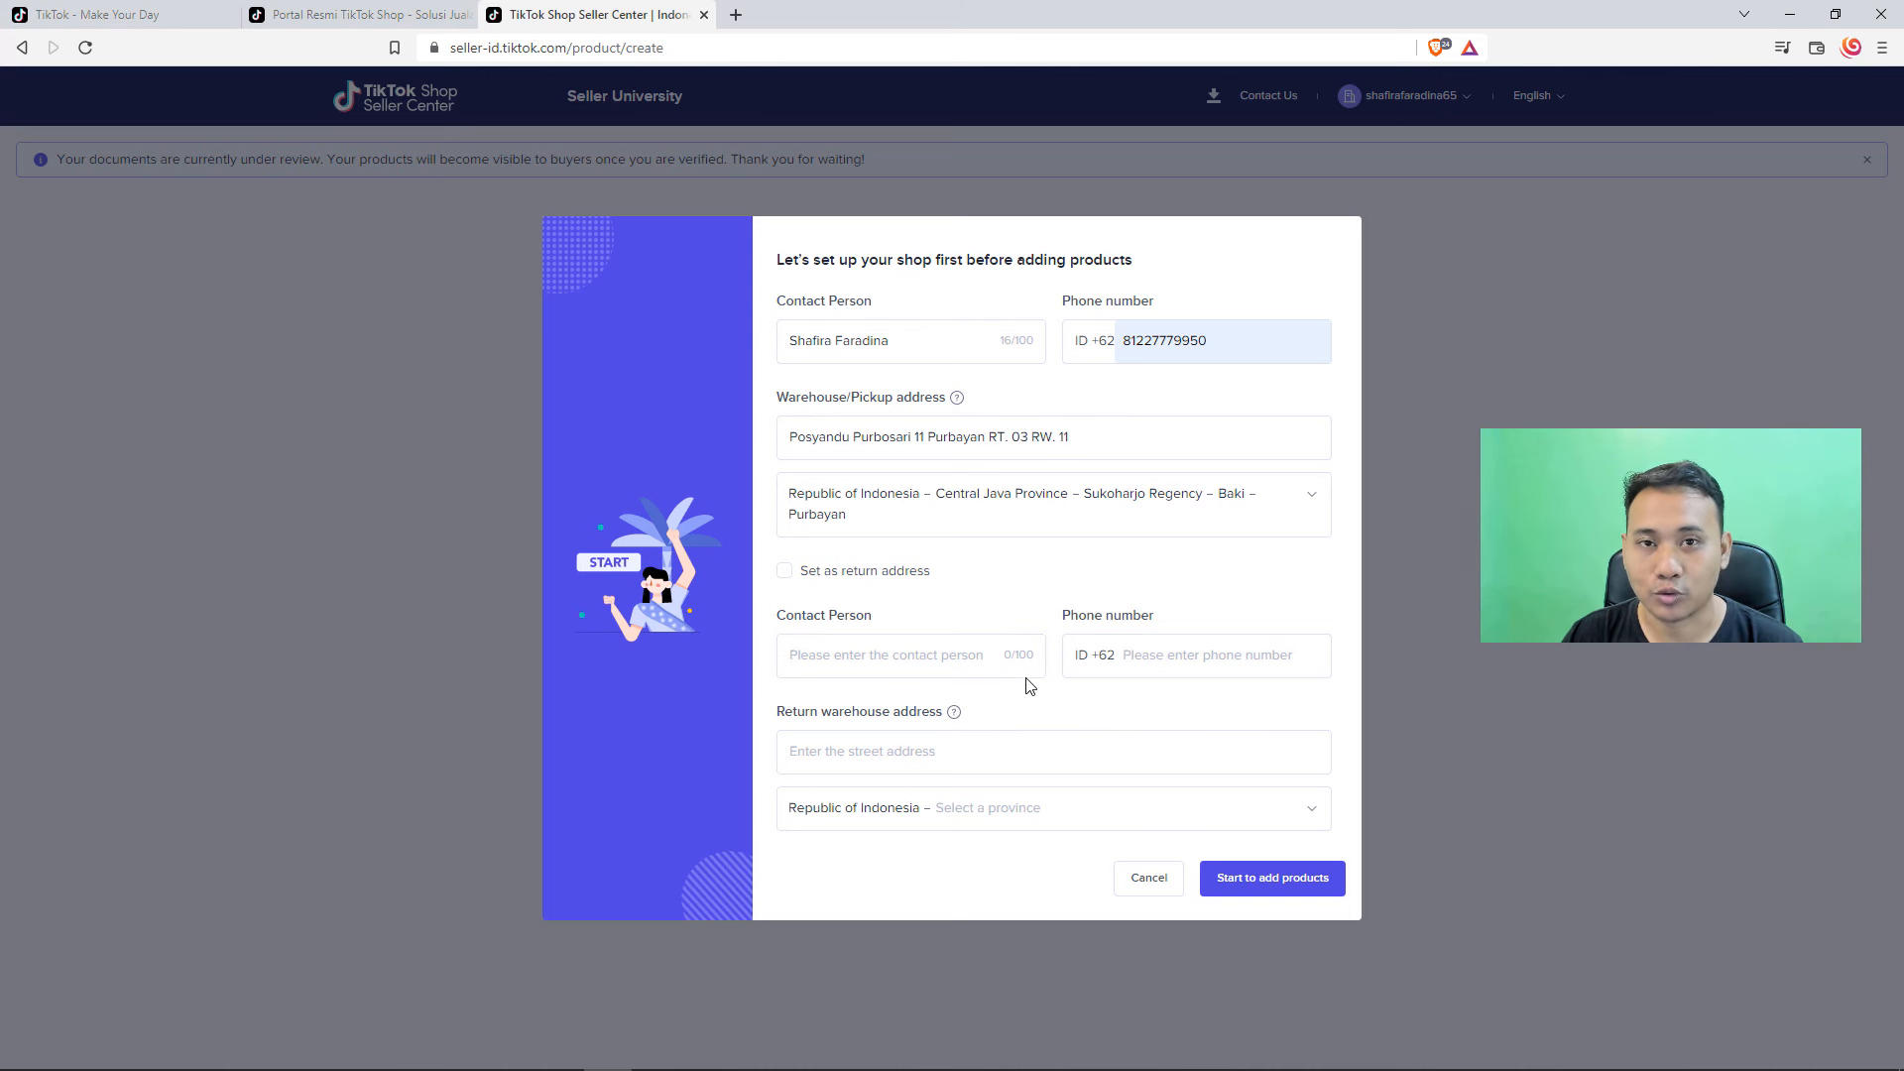
{"action": "left_click", "coordinate": [784, 572]}
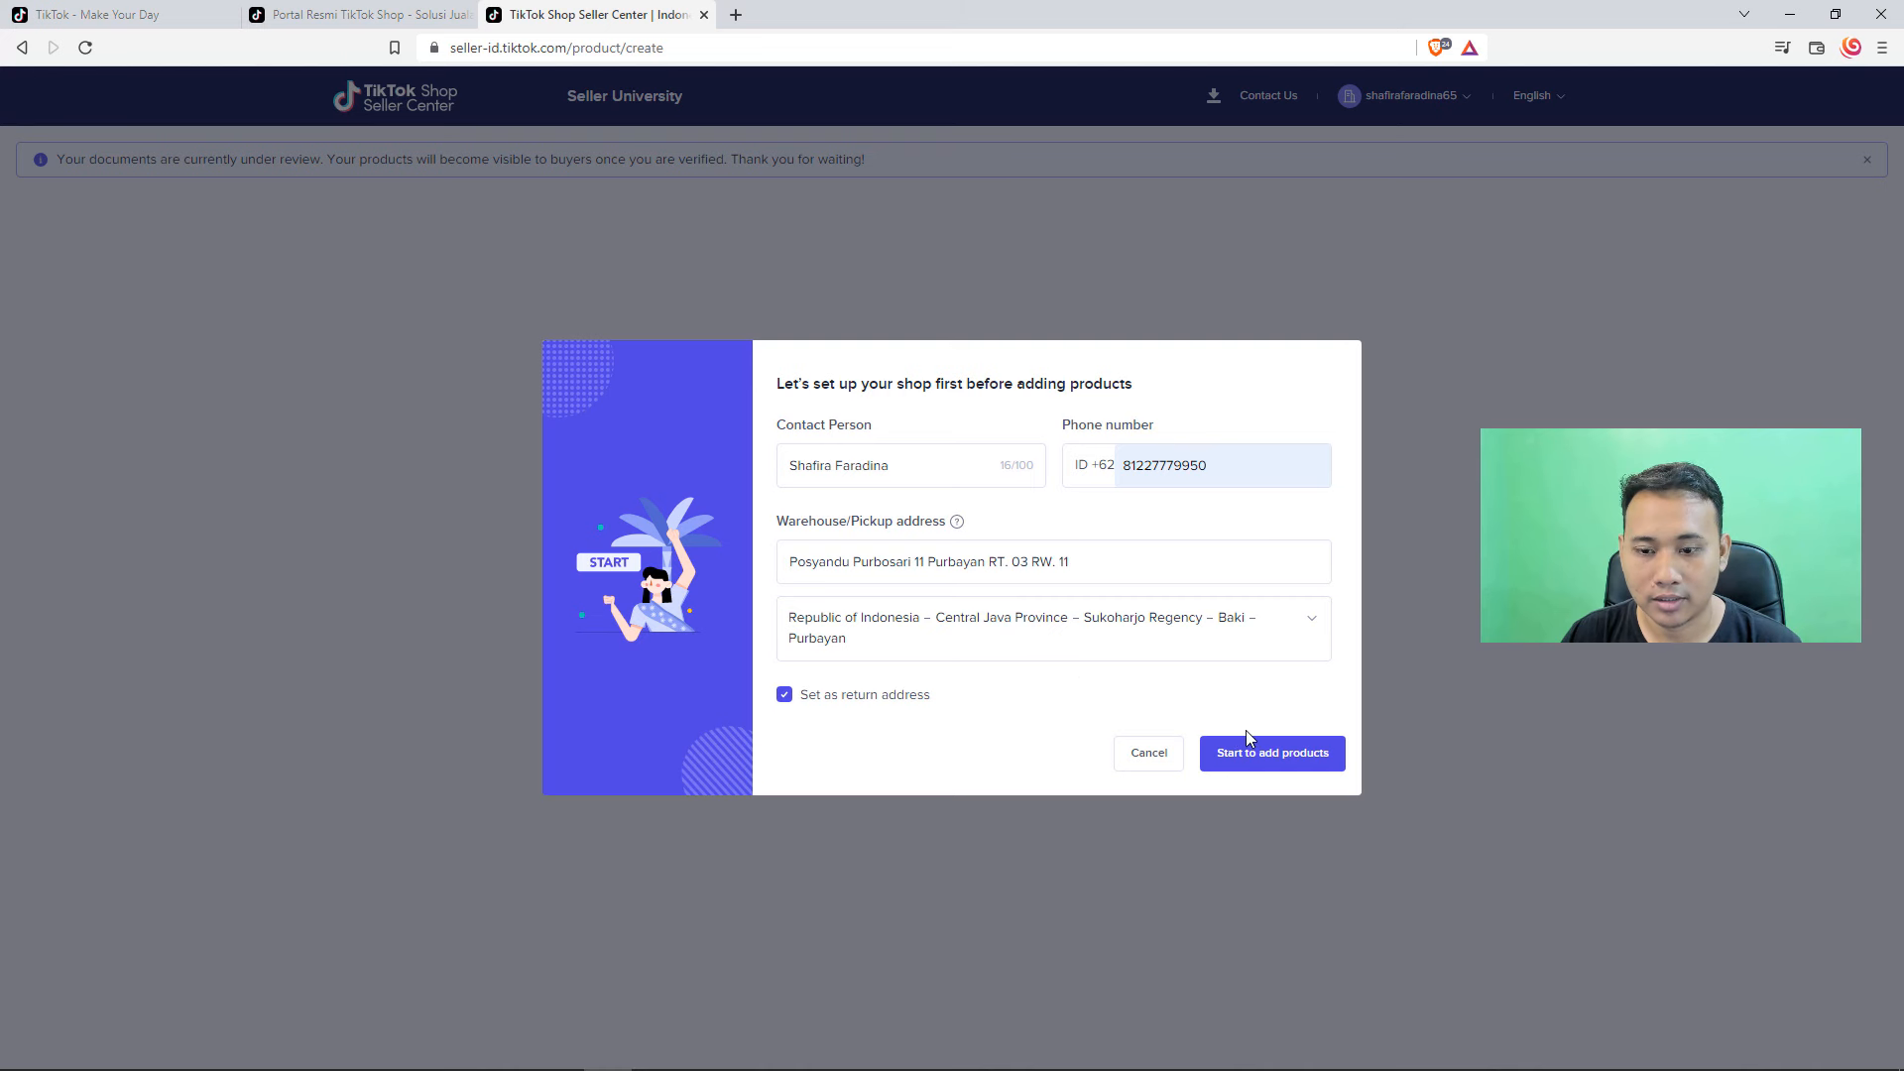
{"action": "left_click", "coordinate": [1281, 759]}
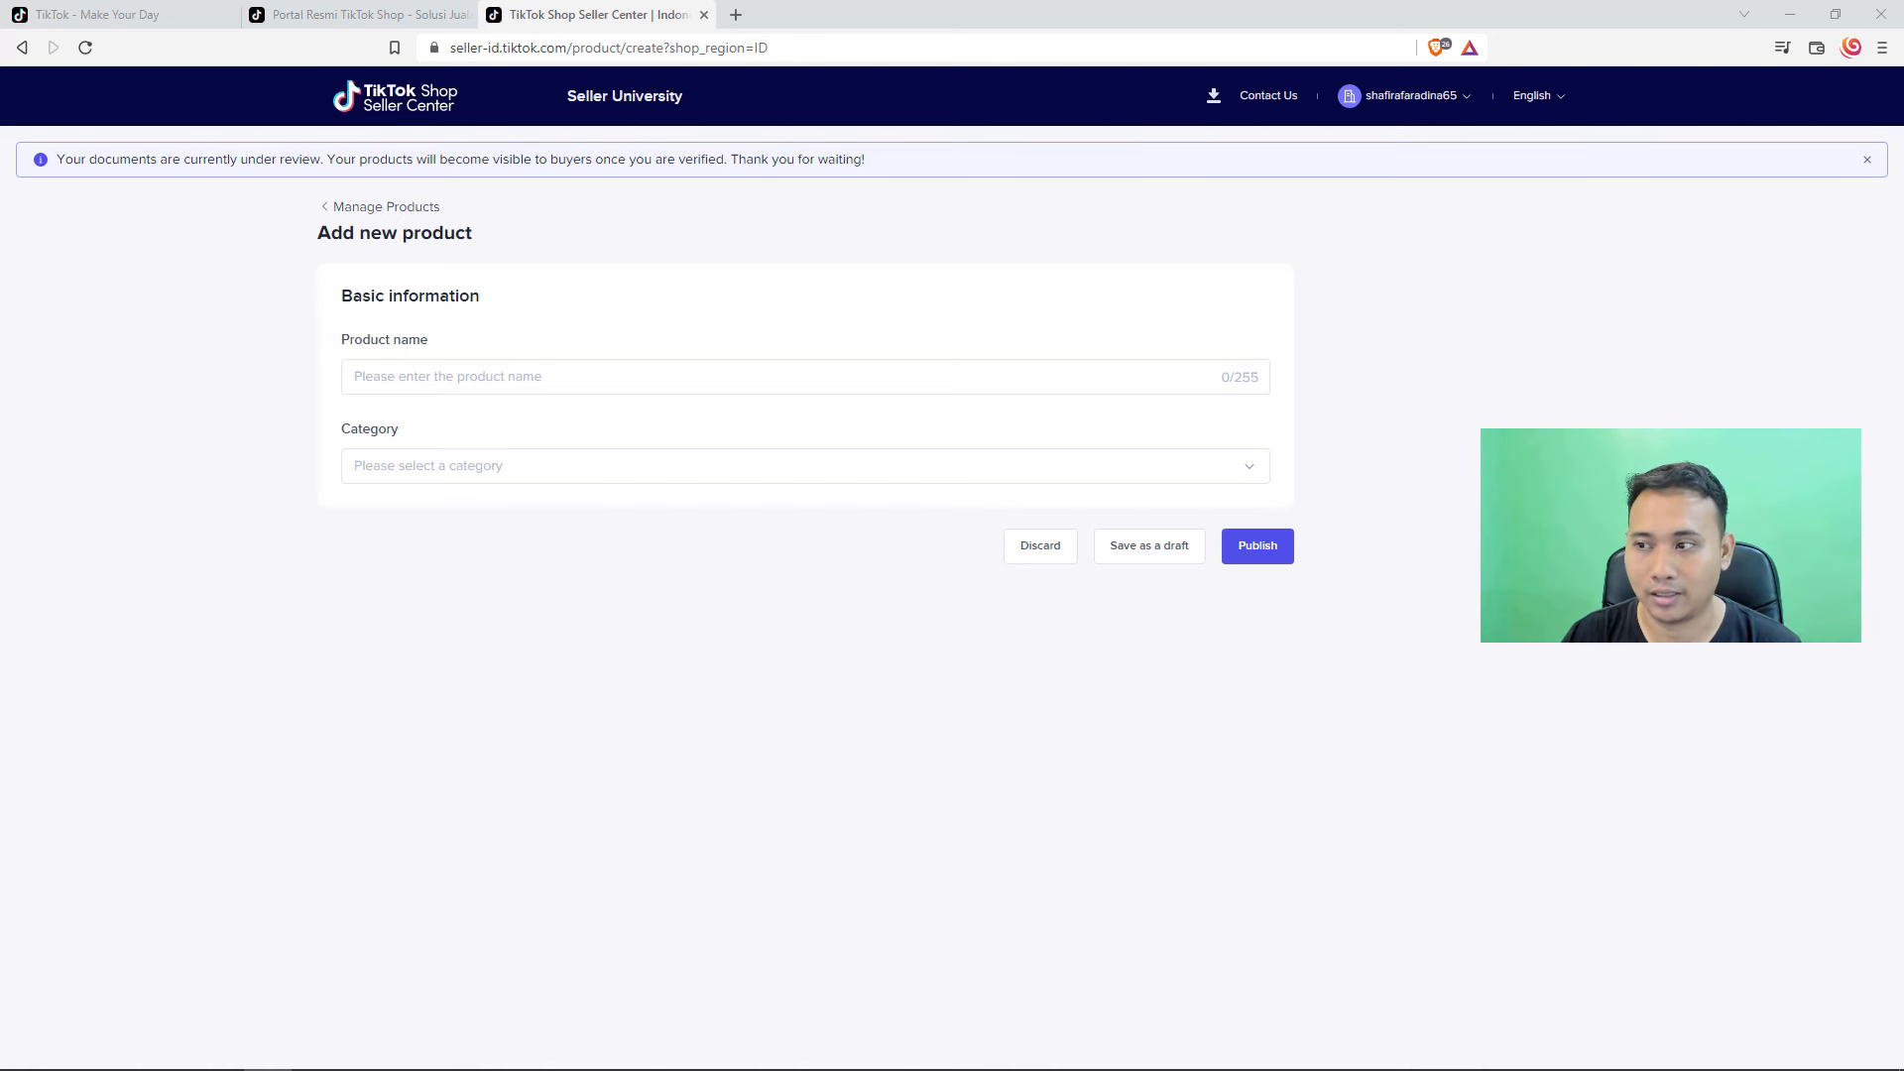
Enter 'Batik Couple Premium Kayla by MyShafira' as the product name
{"action": "left_click", "coordinate": [630, 378]}
{"action": "left_click", "coordinate": [528, 375]}
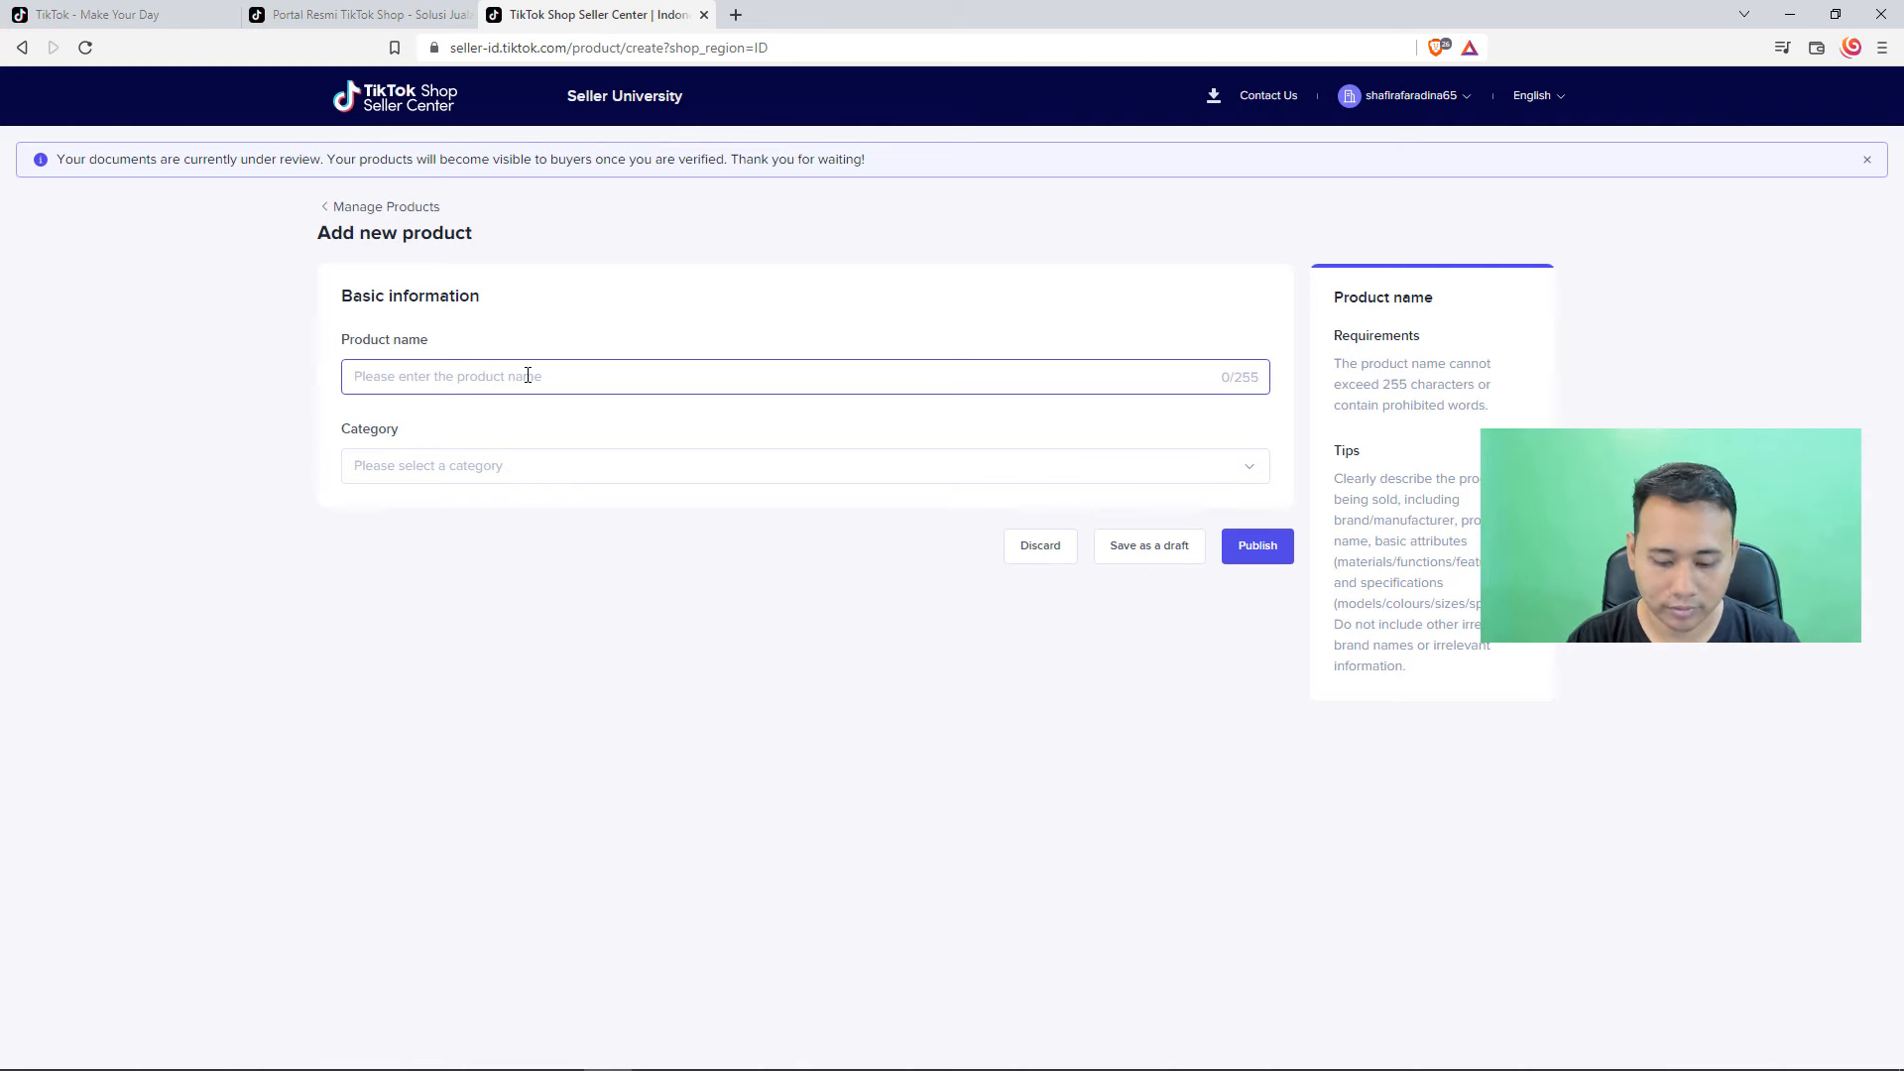
{"action": "type", "text": "Batik Couple"}
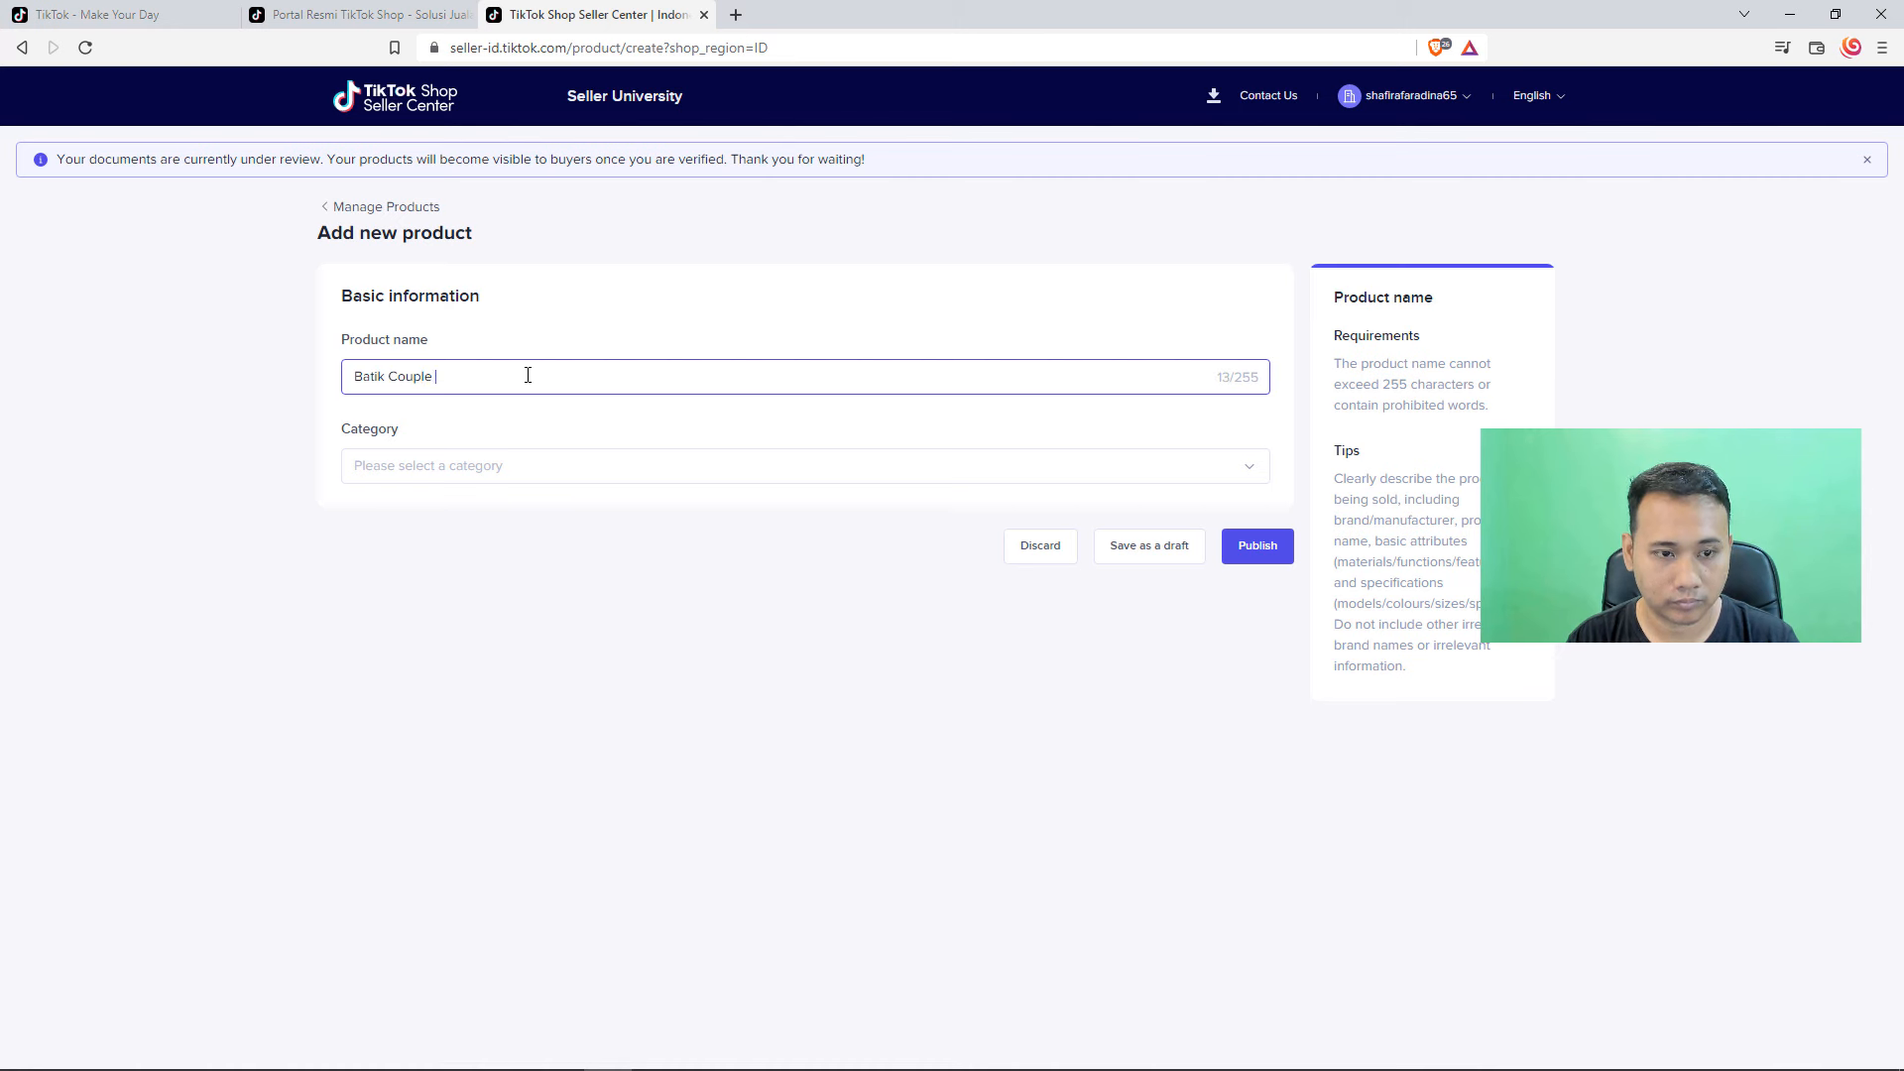
{"action": "type", "text": " Premium "}
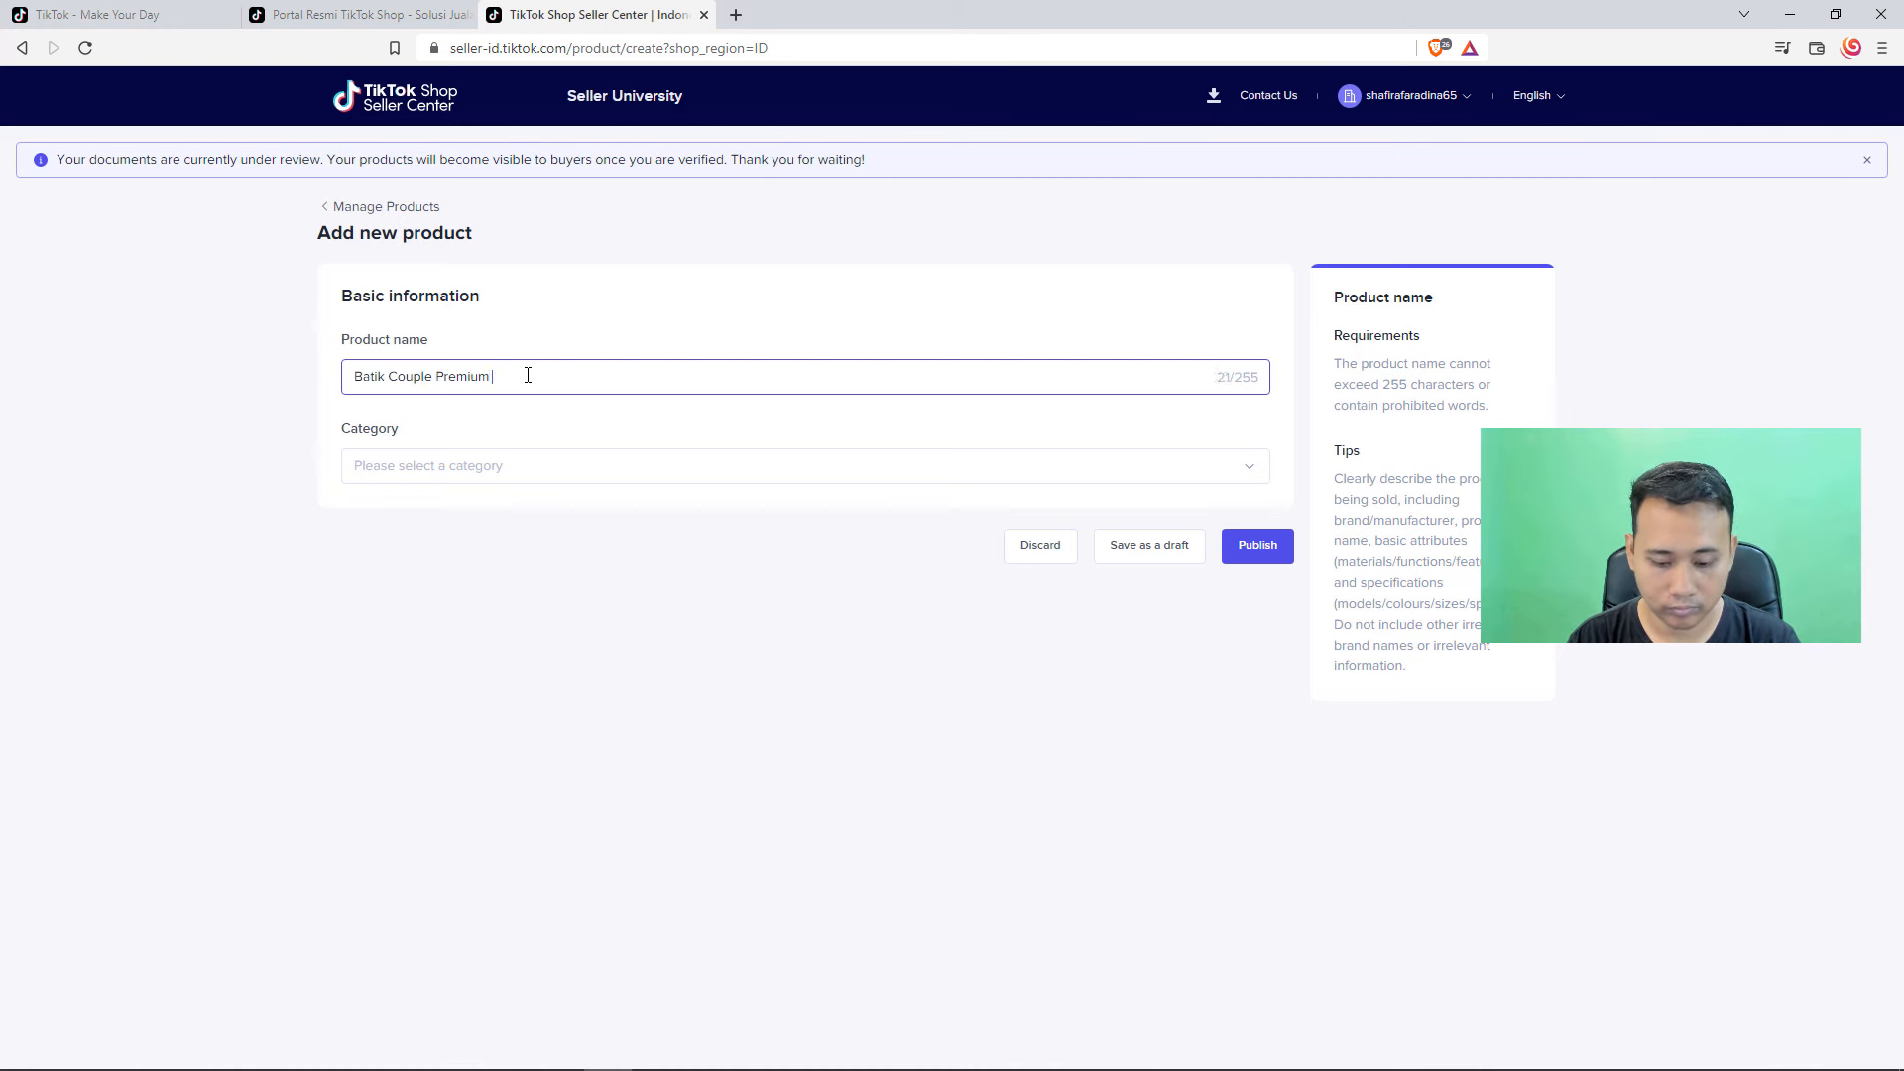
{"action": "type", "text": "Kayla"}
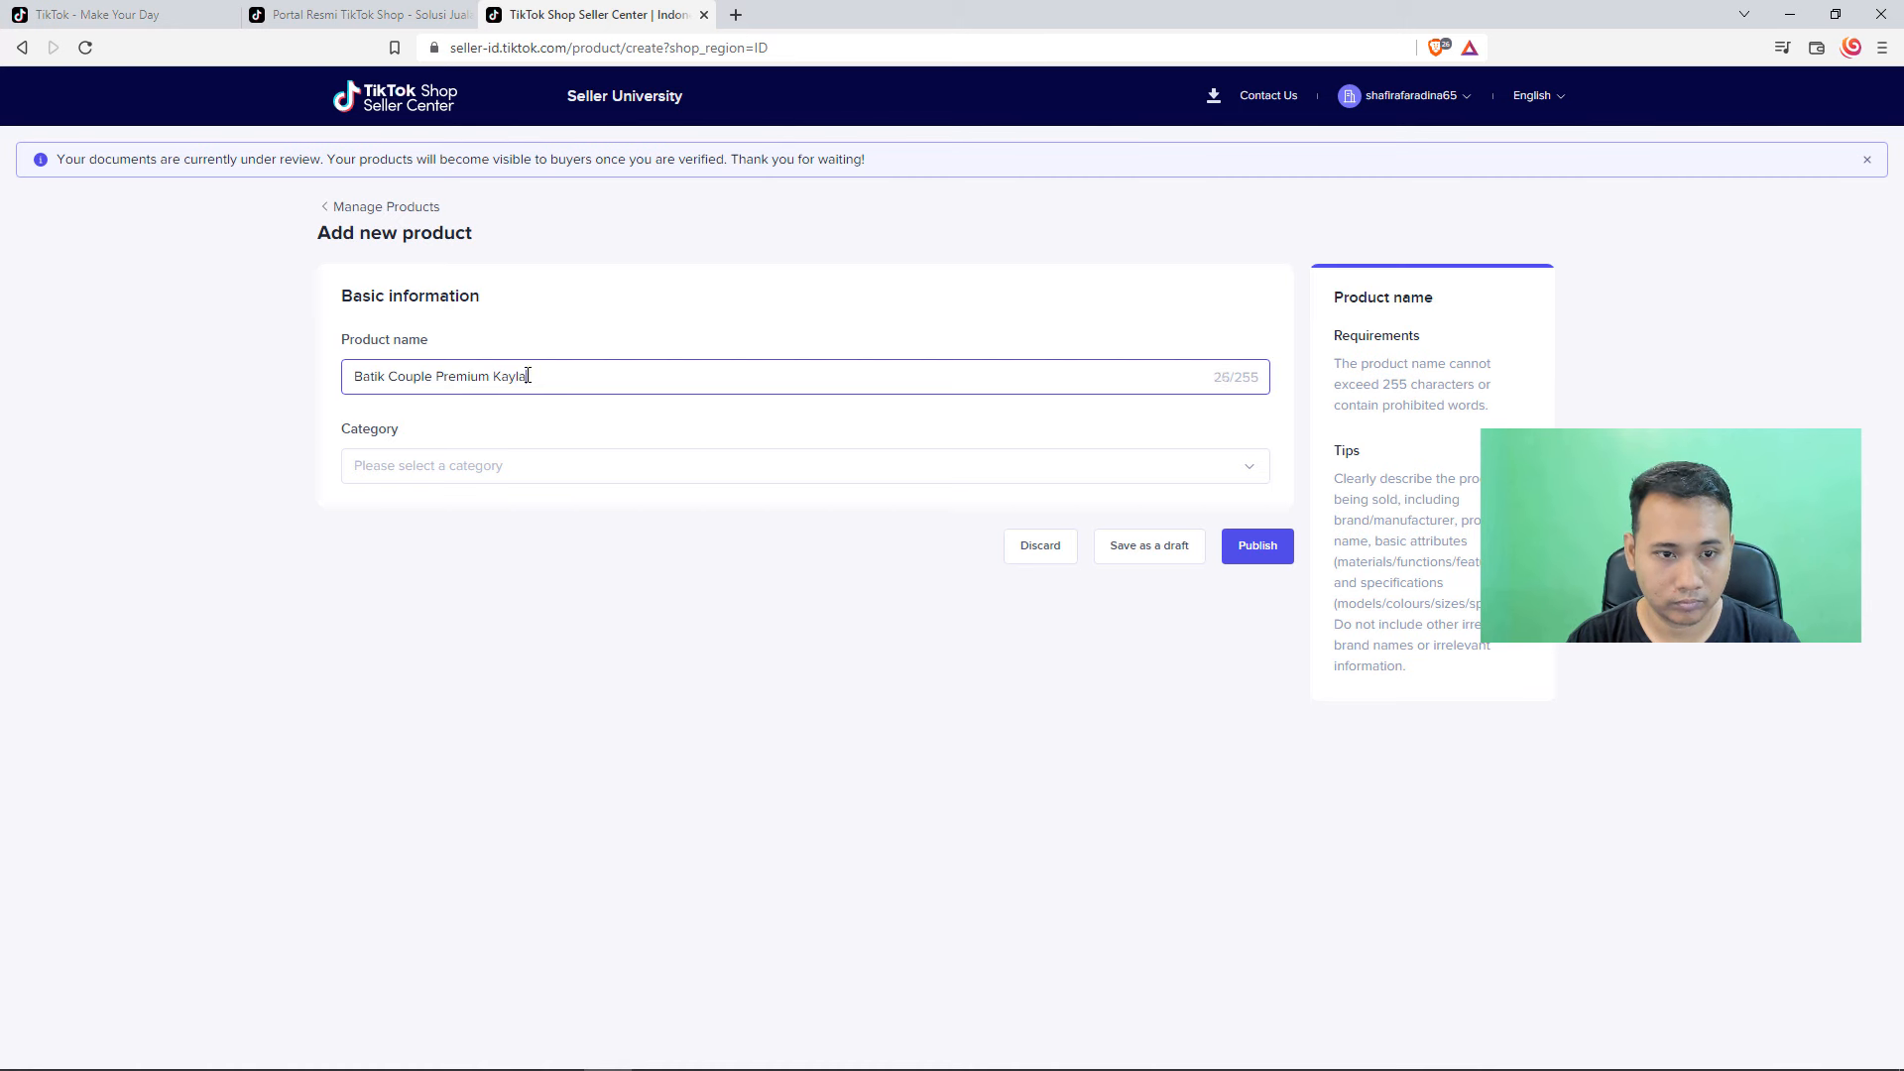
{"action": "type", "text": " by MyShafira"}
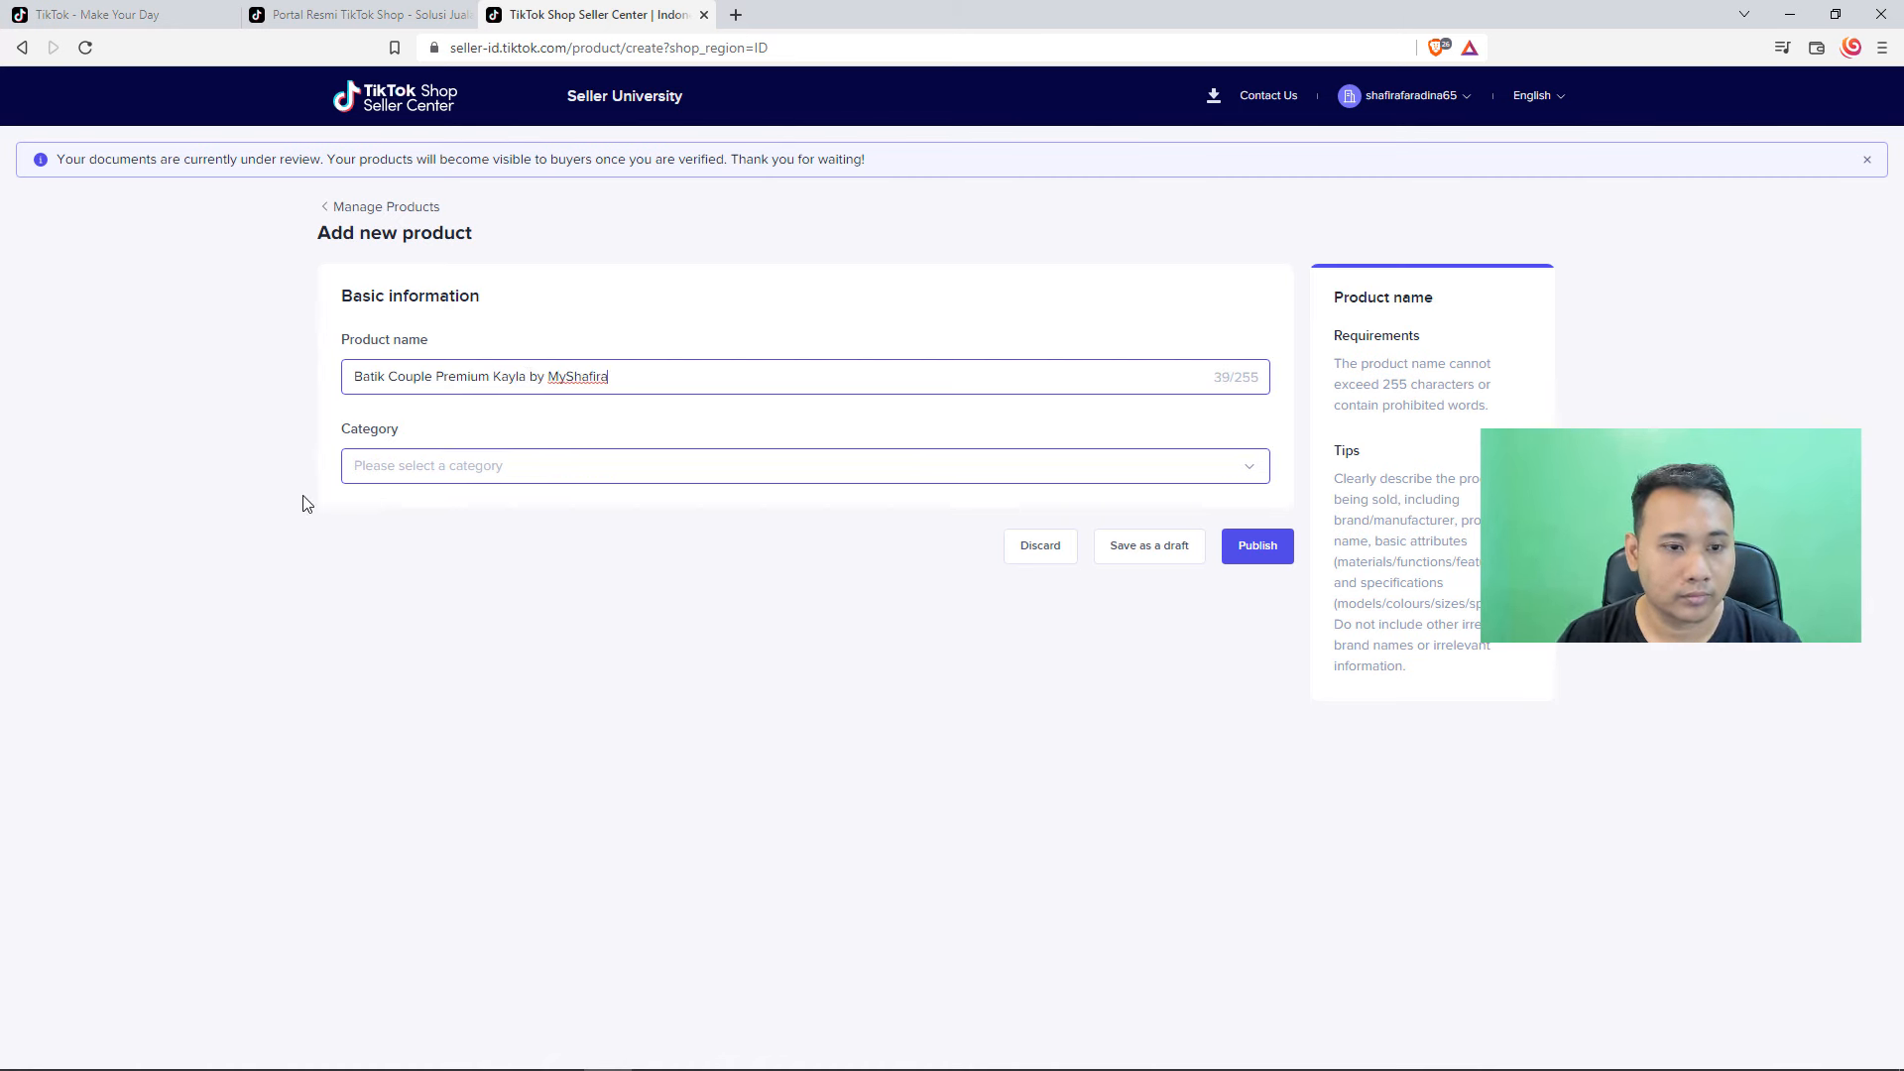
{"action": "left_click", "coordinate": [271, 514]}
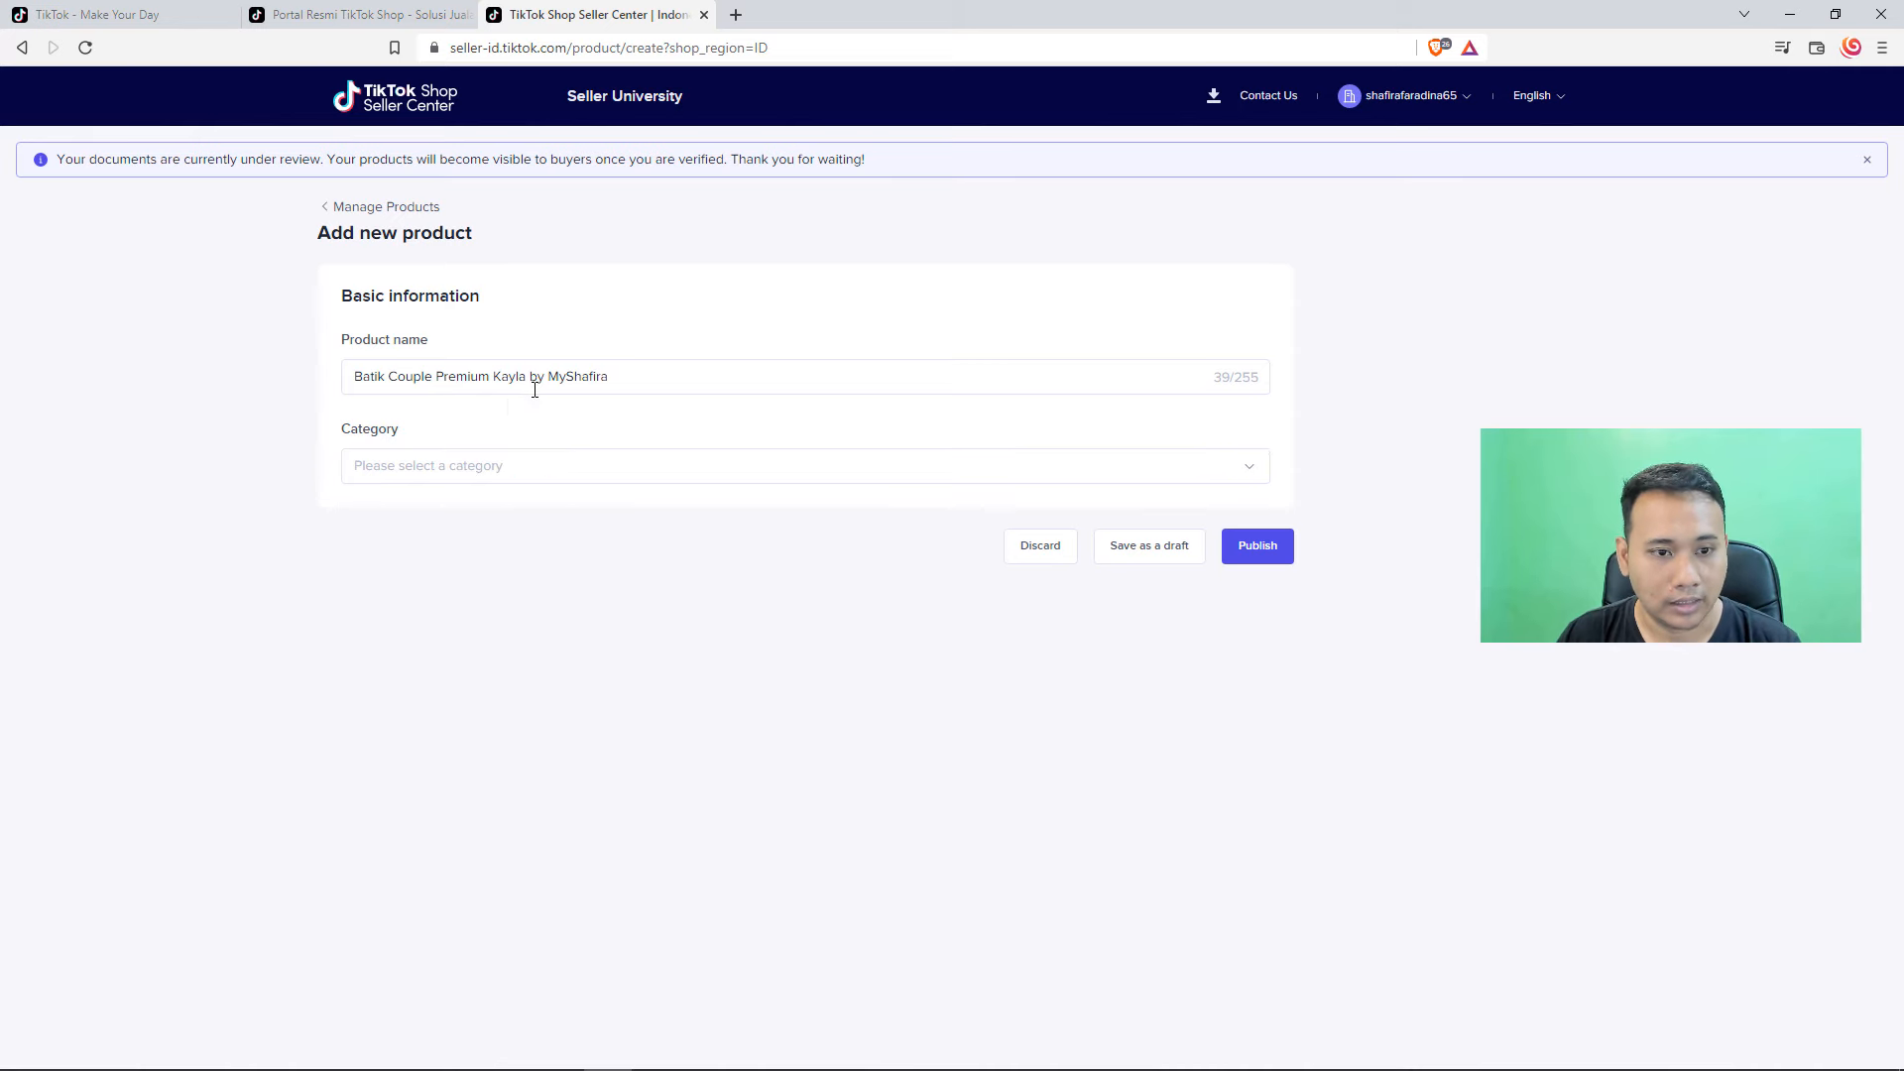
{"action": "left_click", "coordinate": [638, 378]}
{"action": "left_click_drag", "start_coordinate": [638, 377], "coordinate": [318, 391]}
{"action": "left_click", "coordinate": [228, 437]}
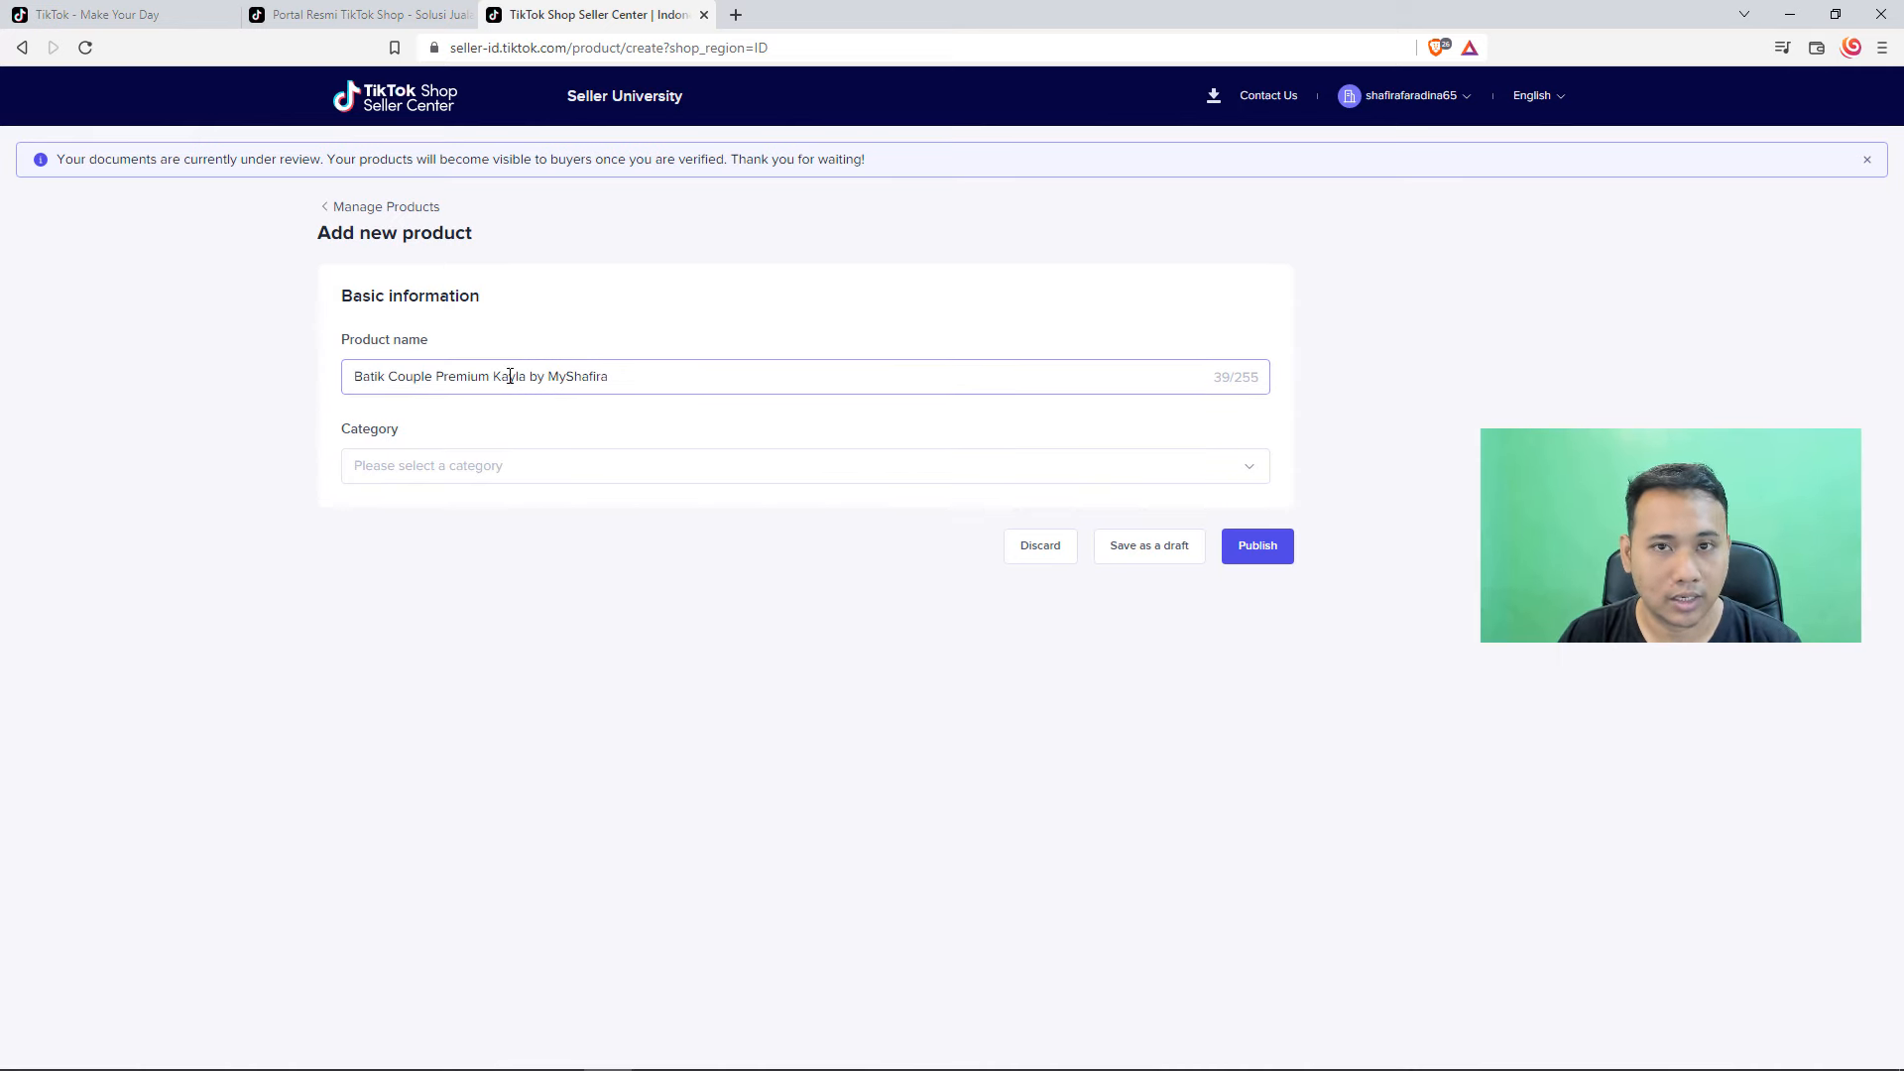
Choose category Womenswear & Underwear > Women's Special Clothing > Traditional Dress
{"action": "left_click", "coordinate": [602, 481]}
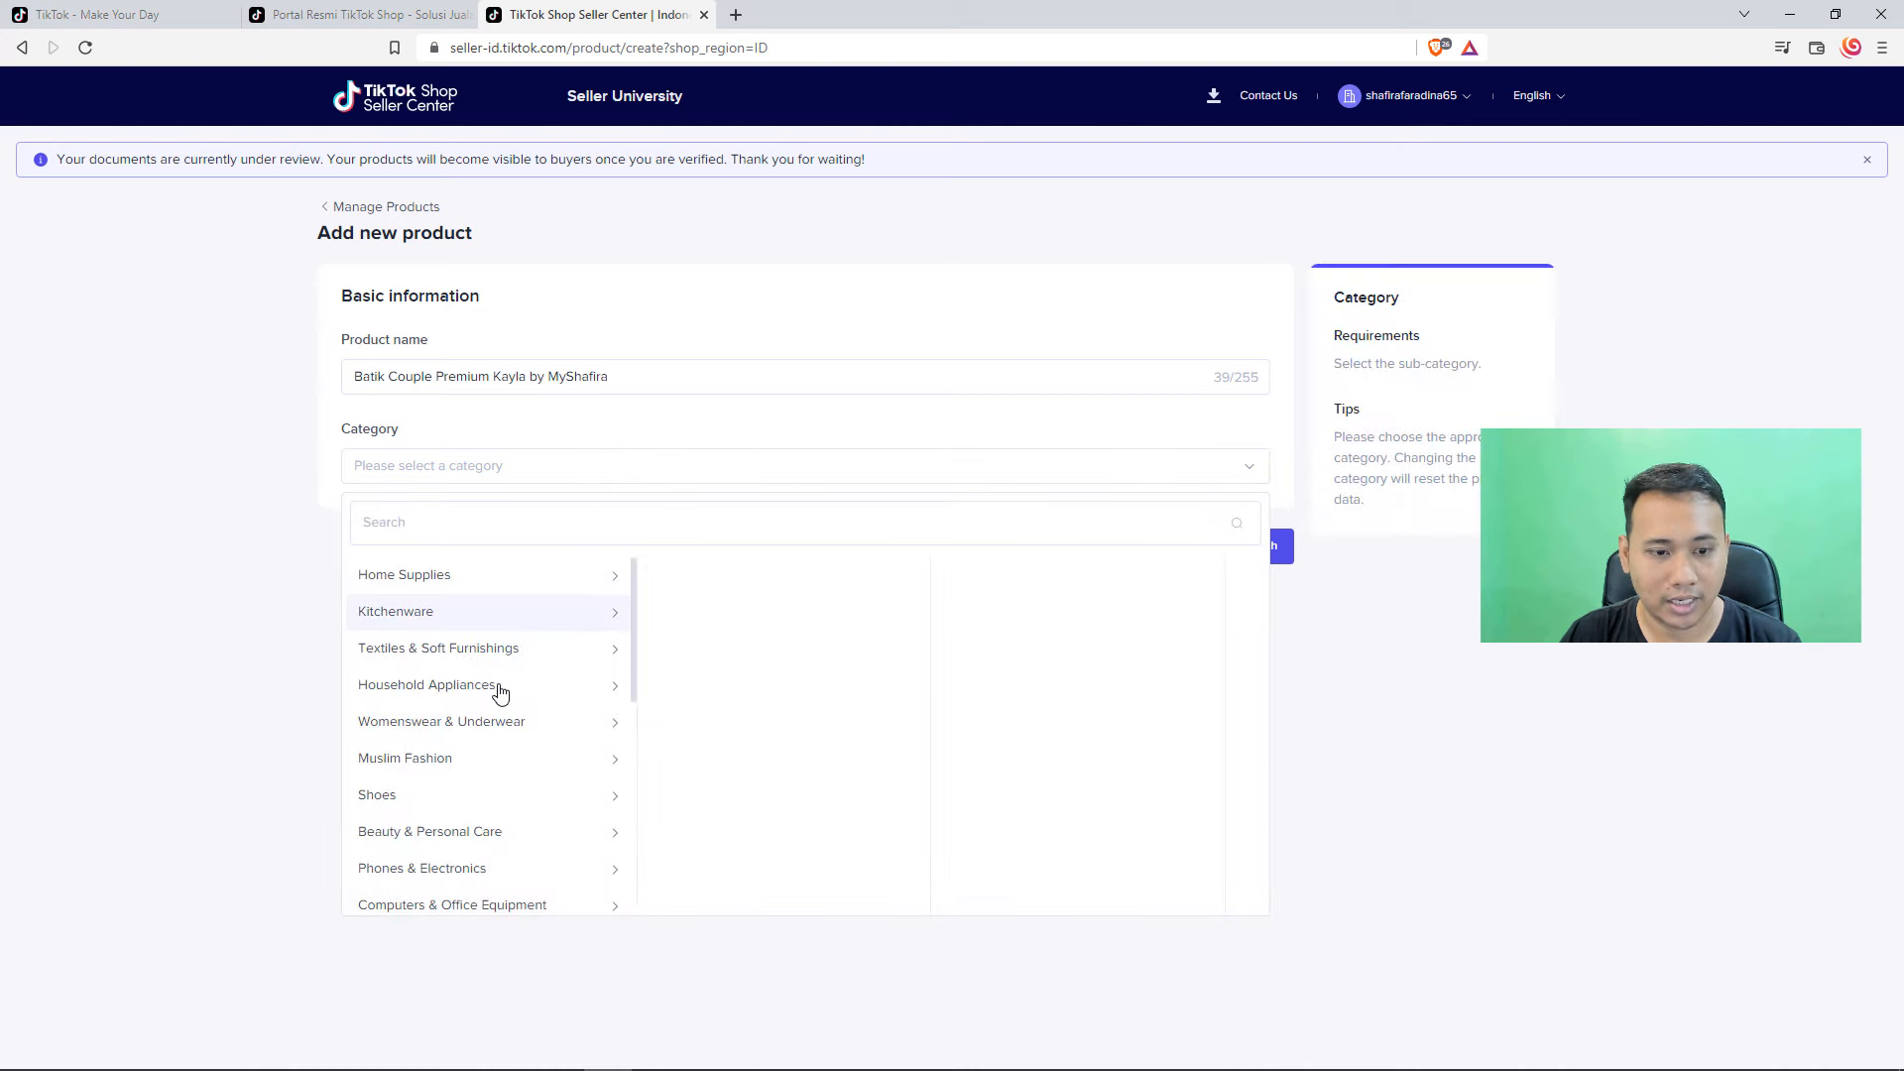
{"action": "scroll", "coordinate": [467, 714], "scroll_direction": "down", "scroll_amount": 3}
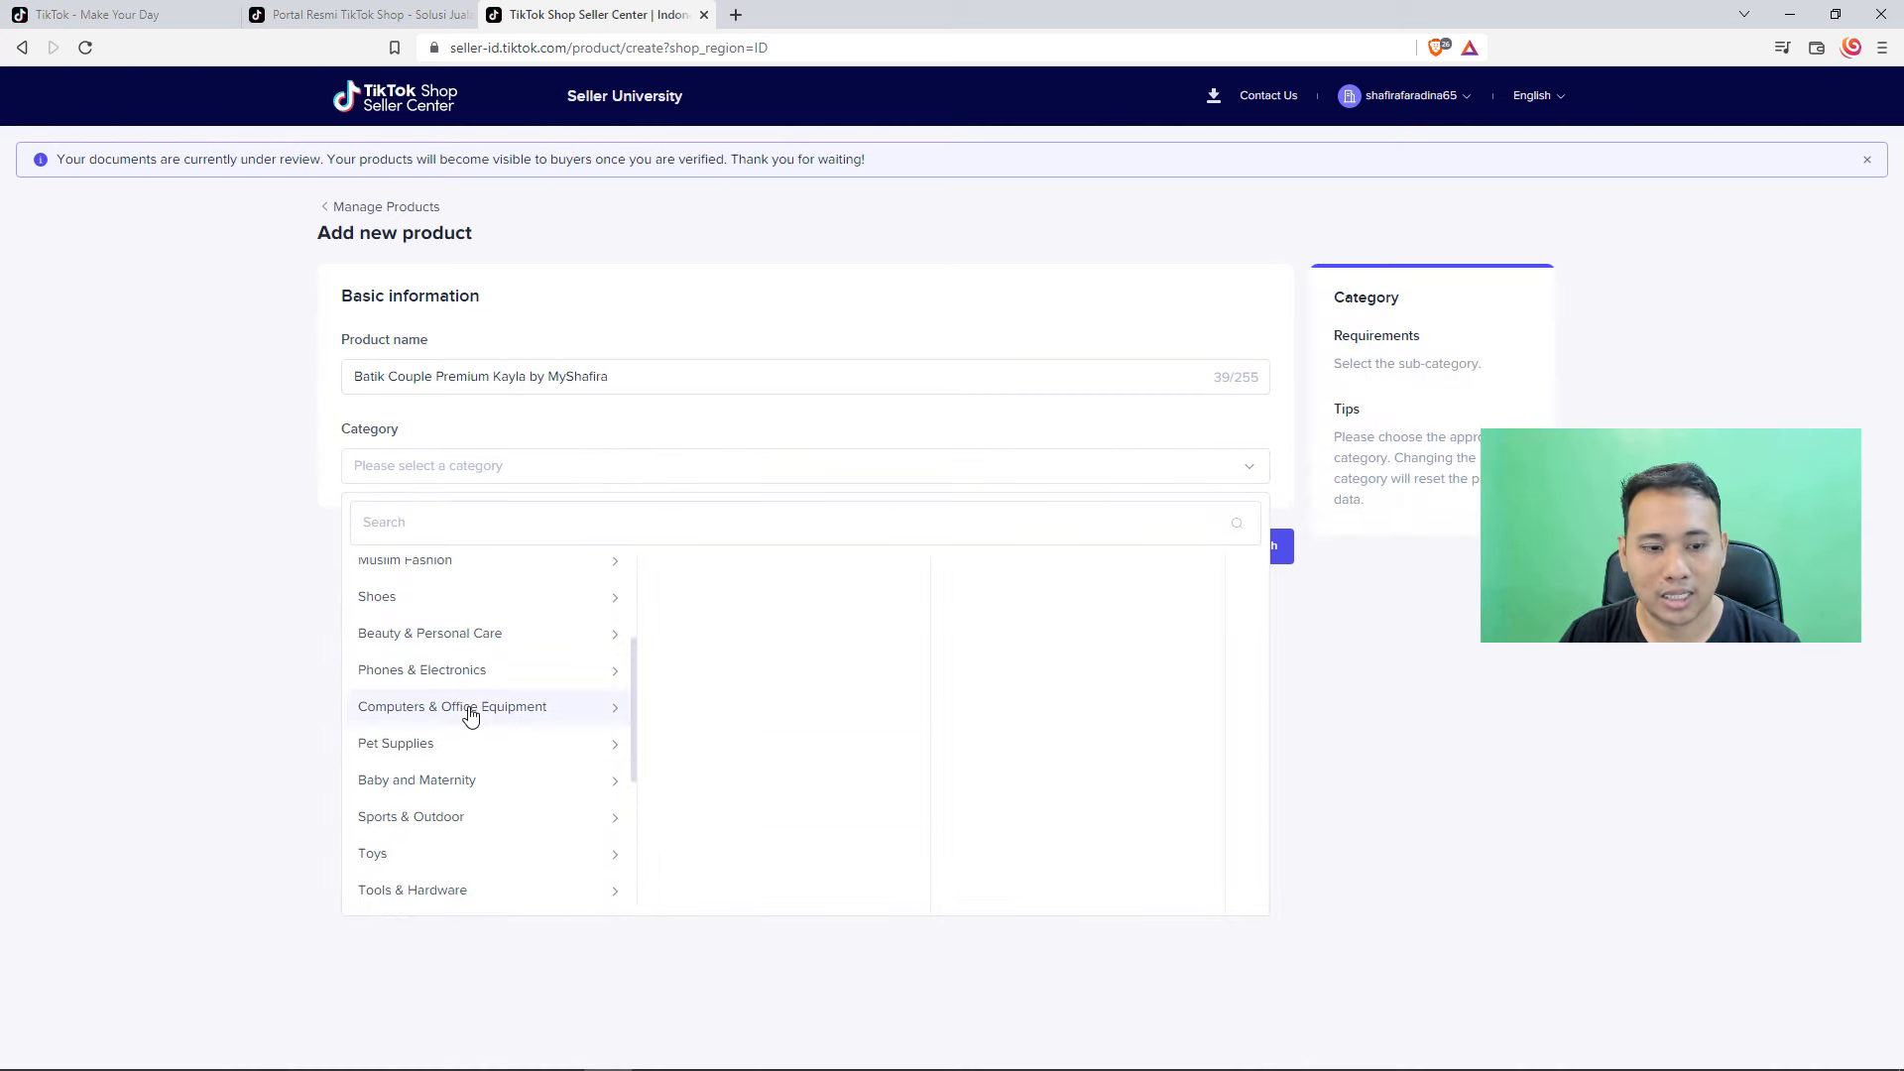
{"action": "scroll", "coordinate": [469, 717], "scroll_direction": "up", "scroll_amount": 3}
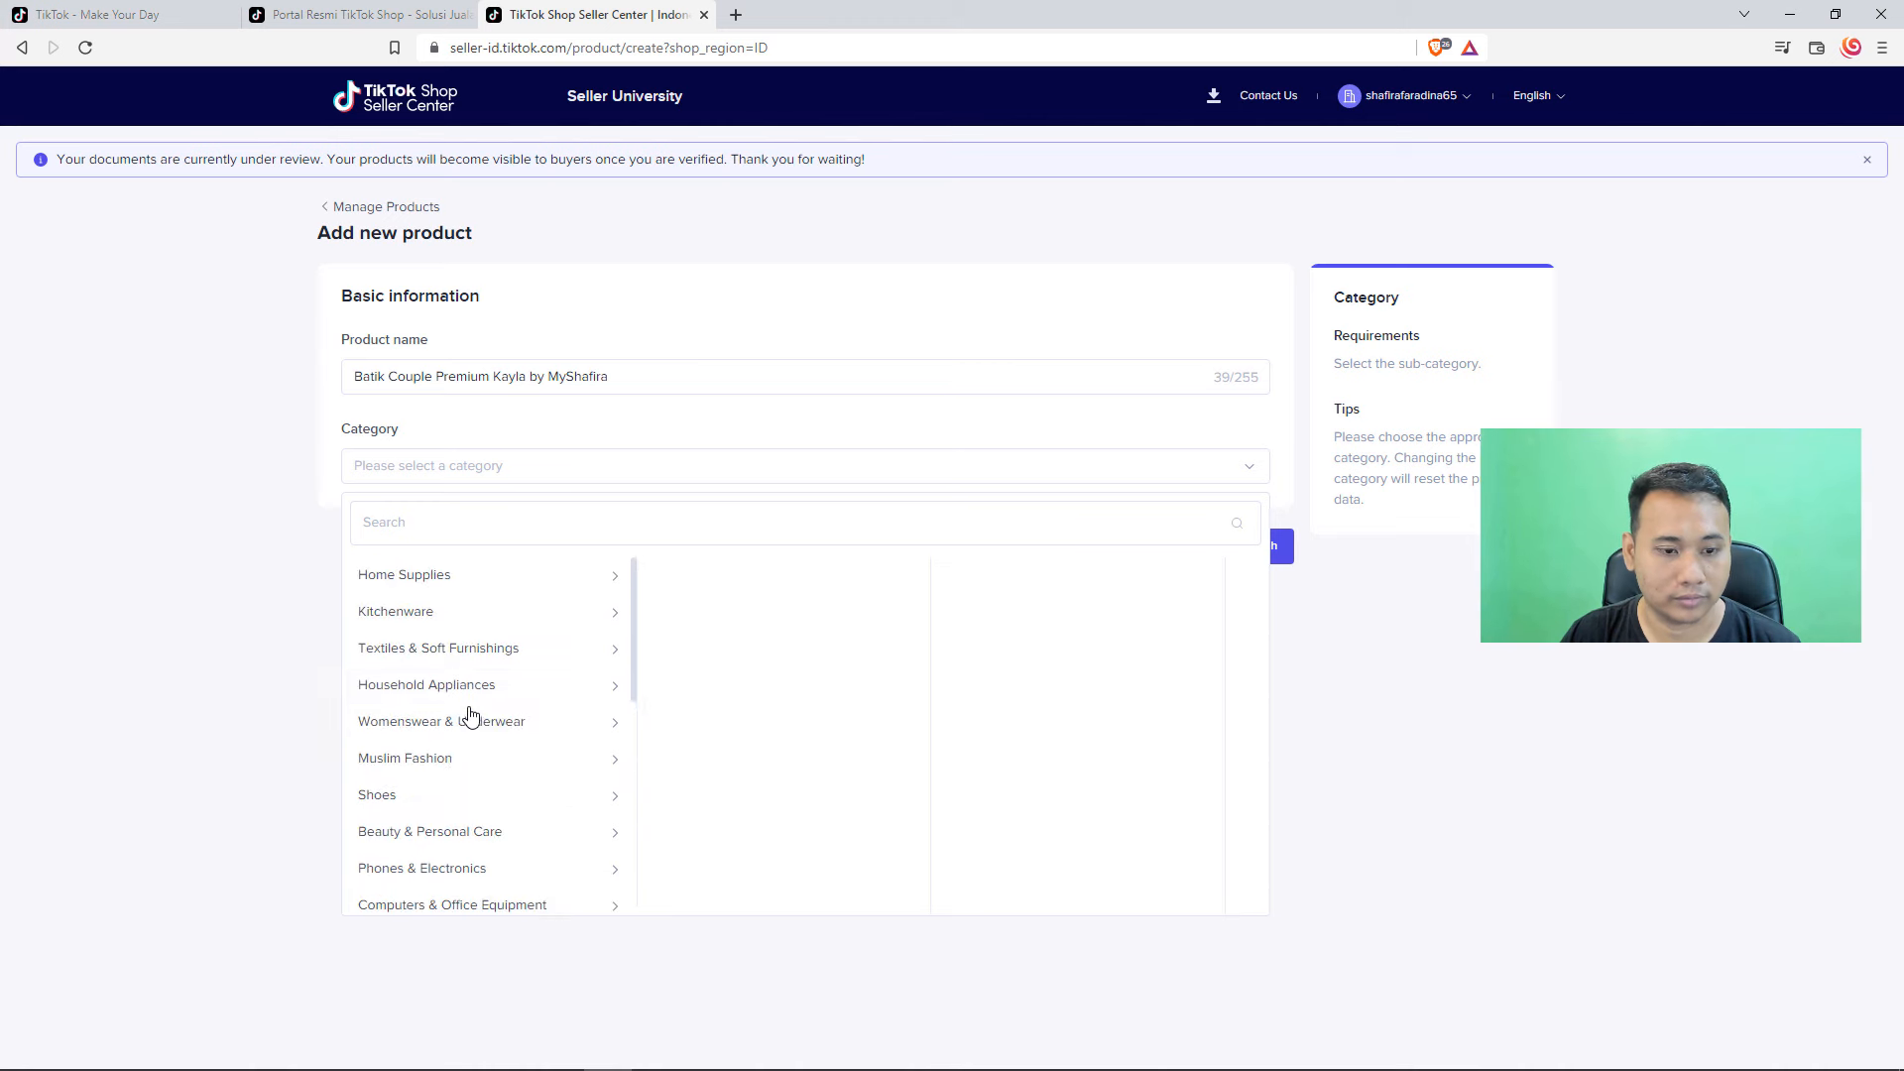
{"action": "left_click", "coordinate": [503, 721]}
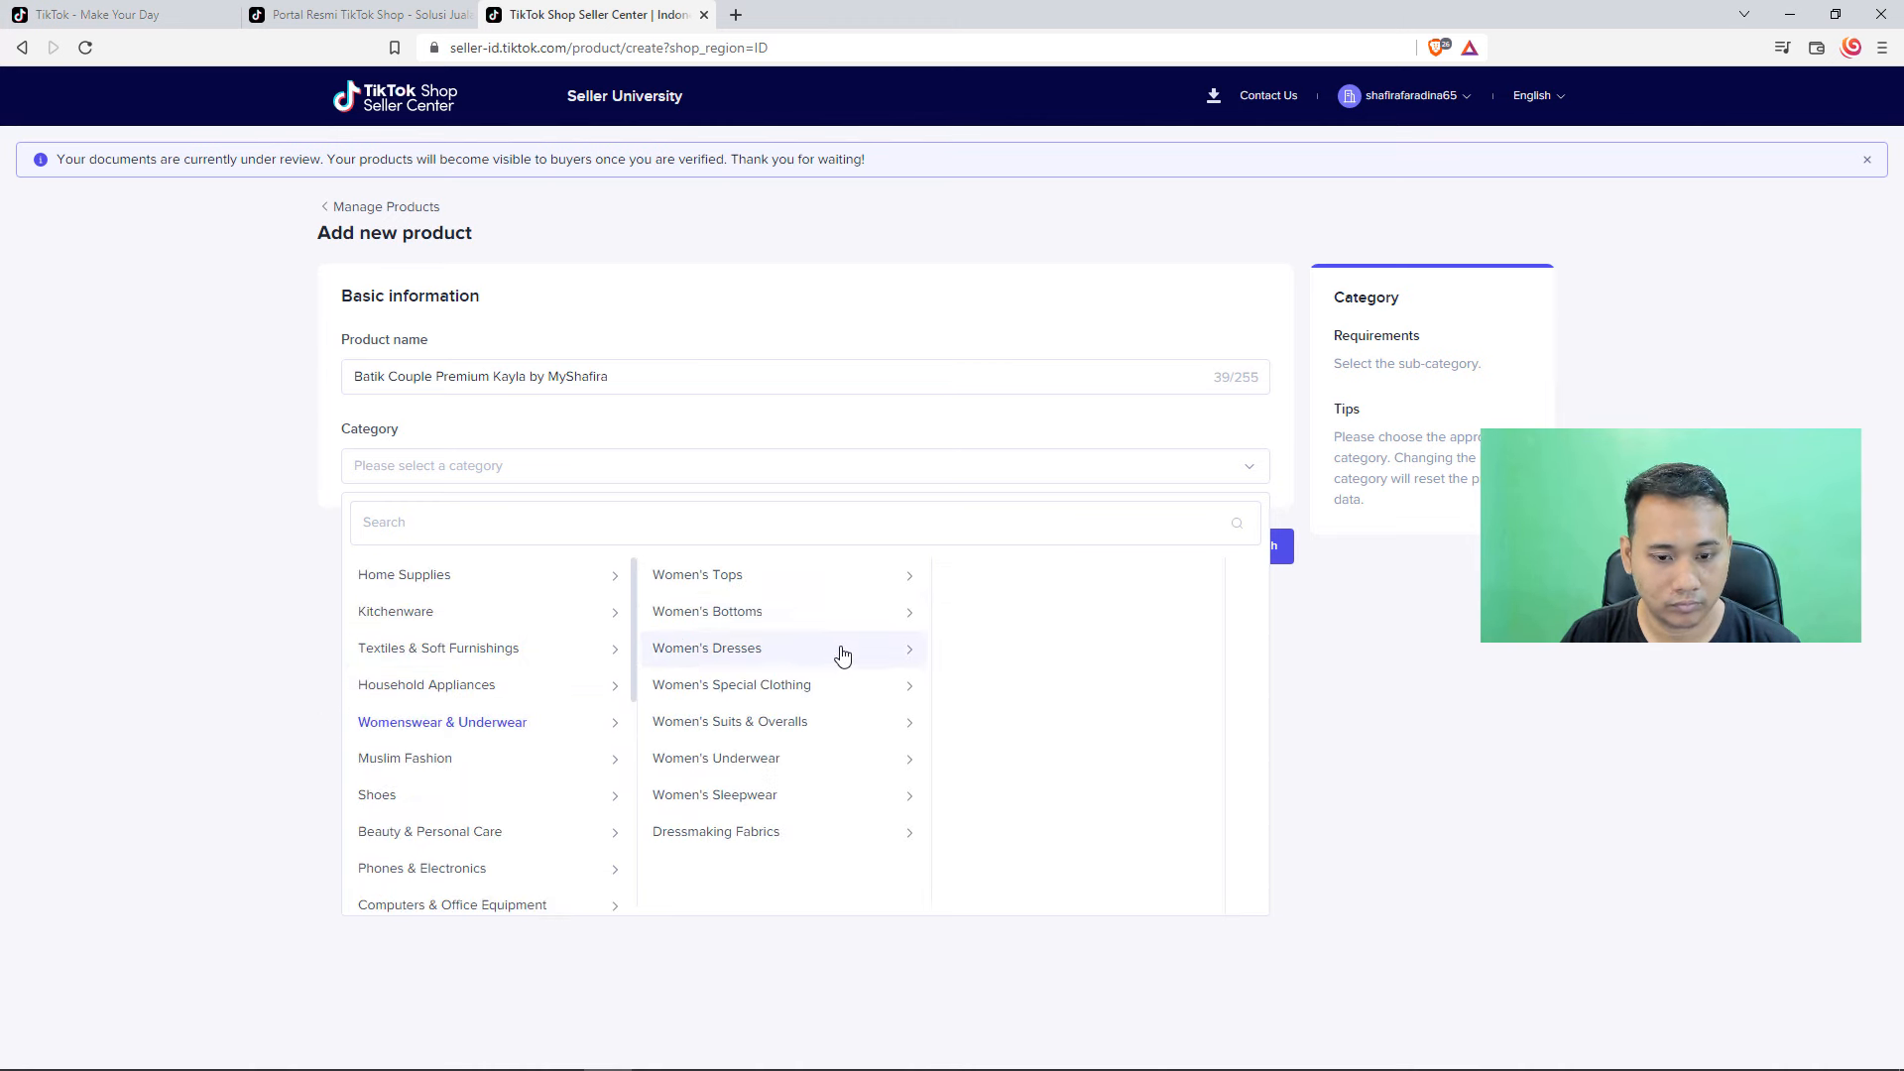
{"action": "left_click", "coordinate": [853, 686]}
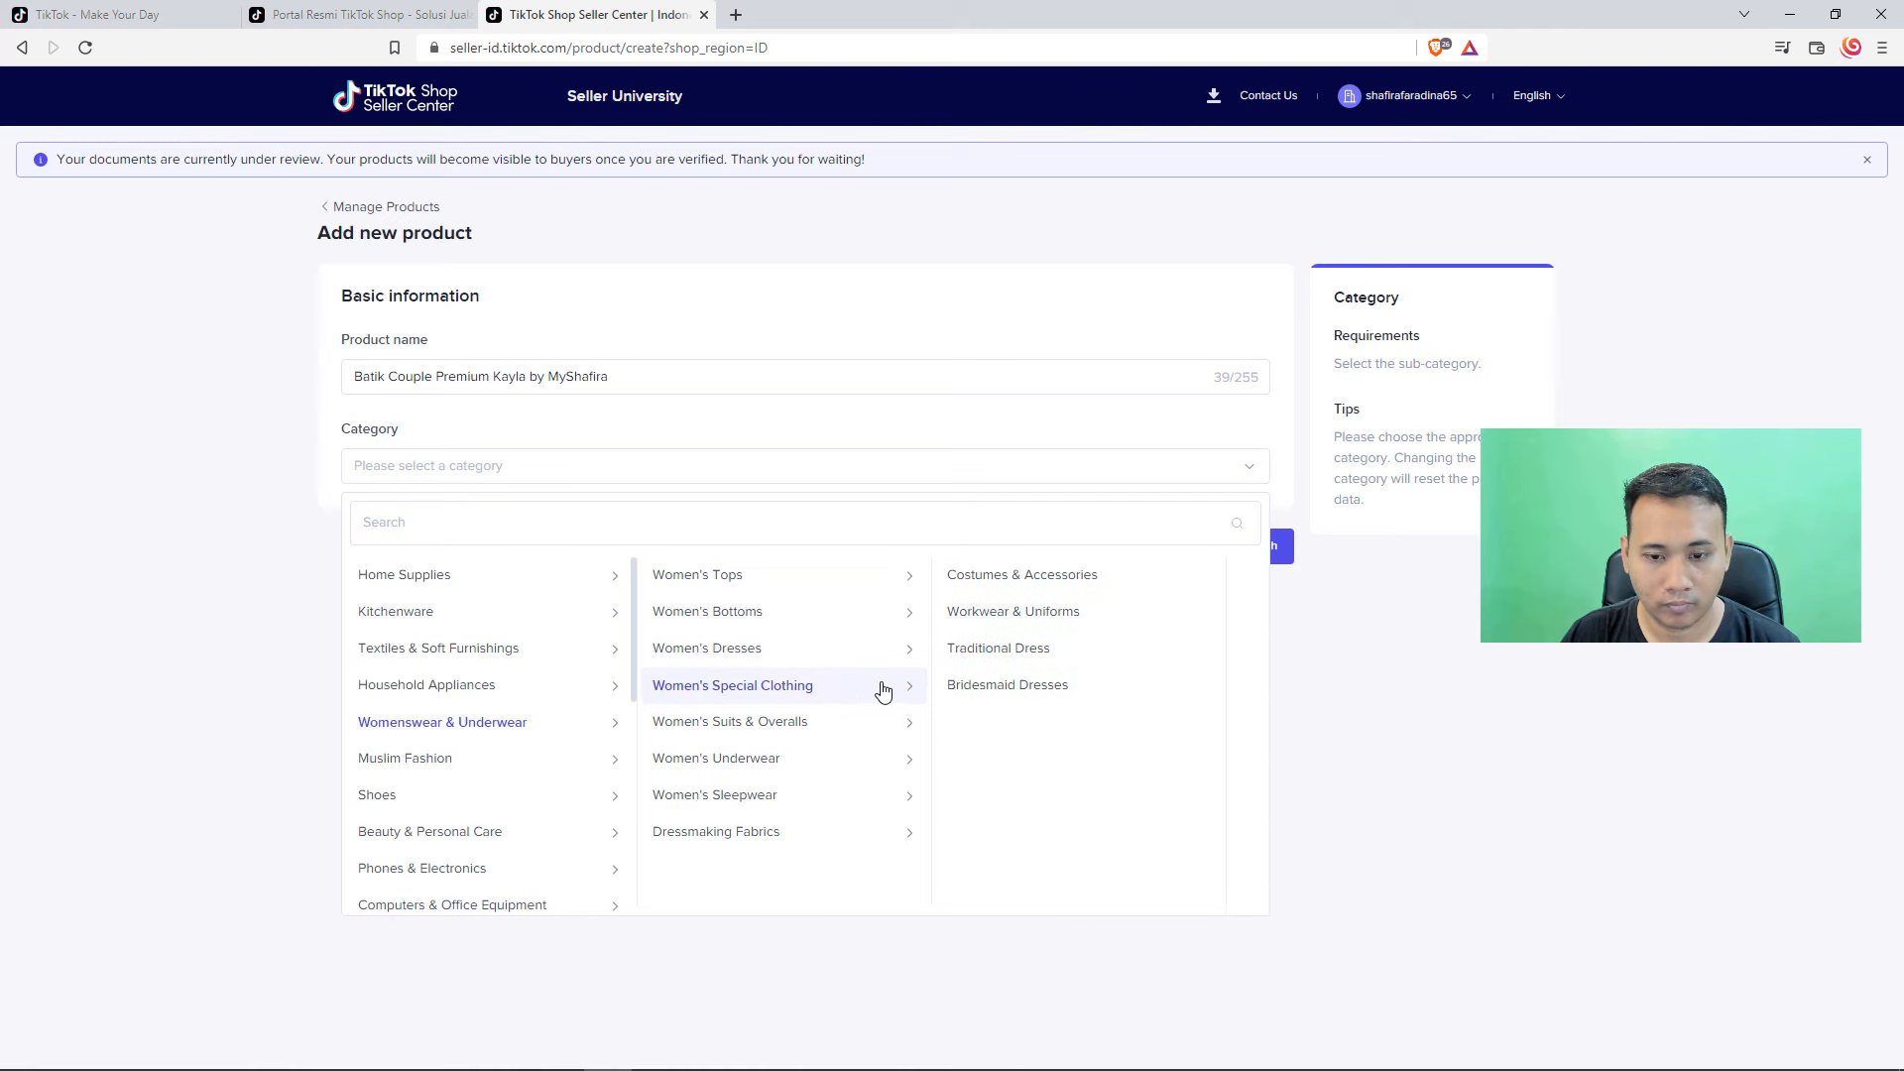
{"action": "left_click", "coordinate": [970, 659]}
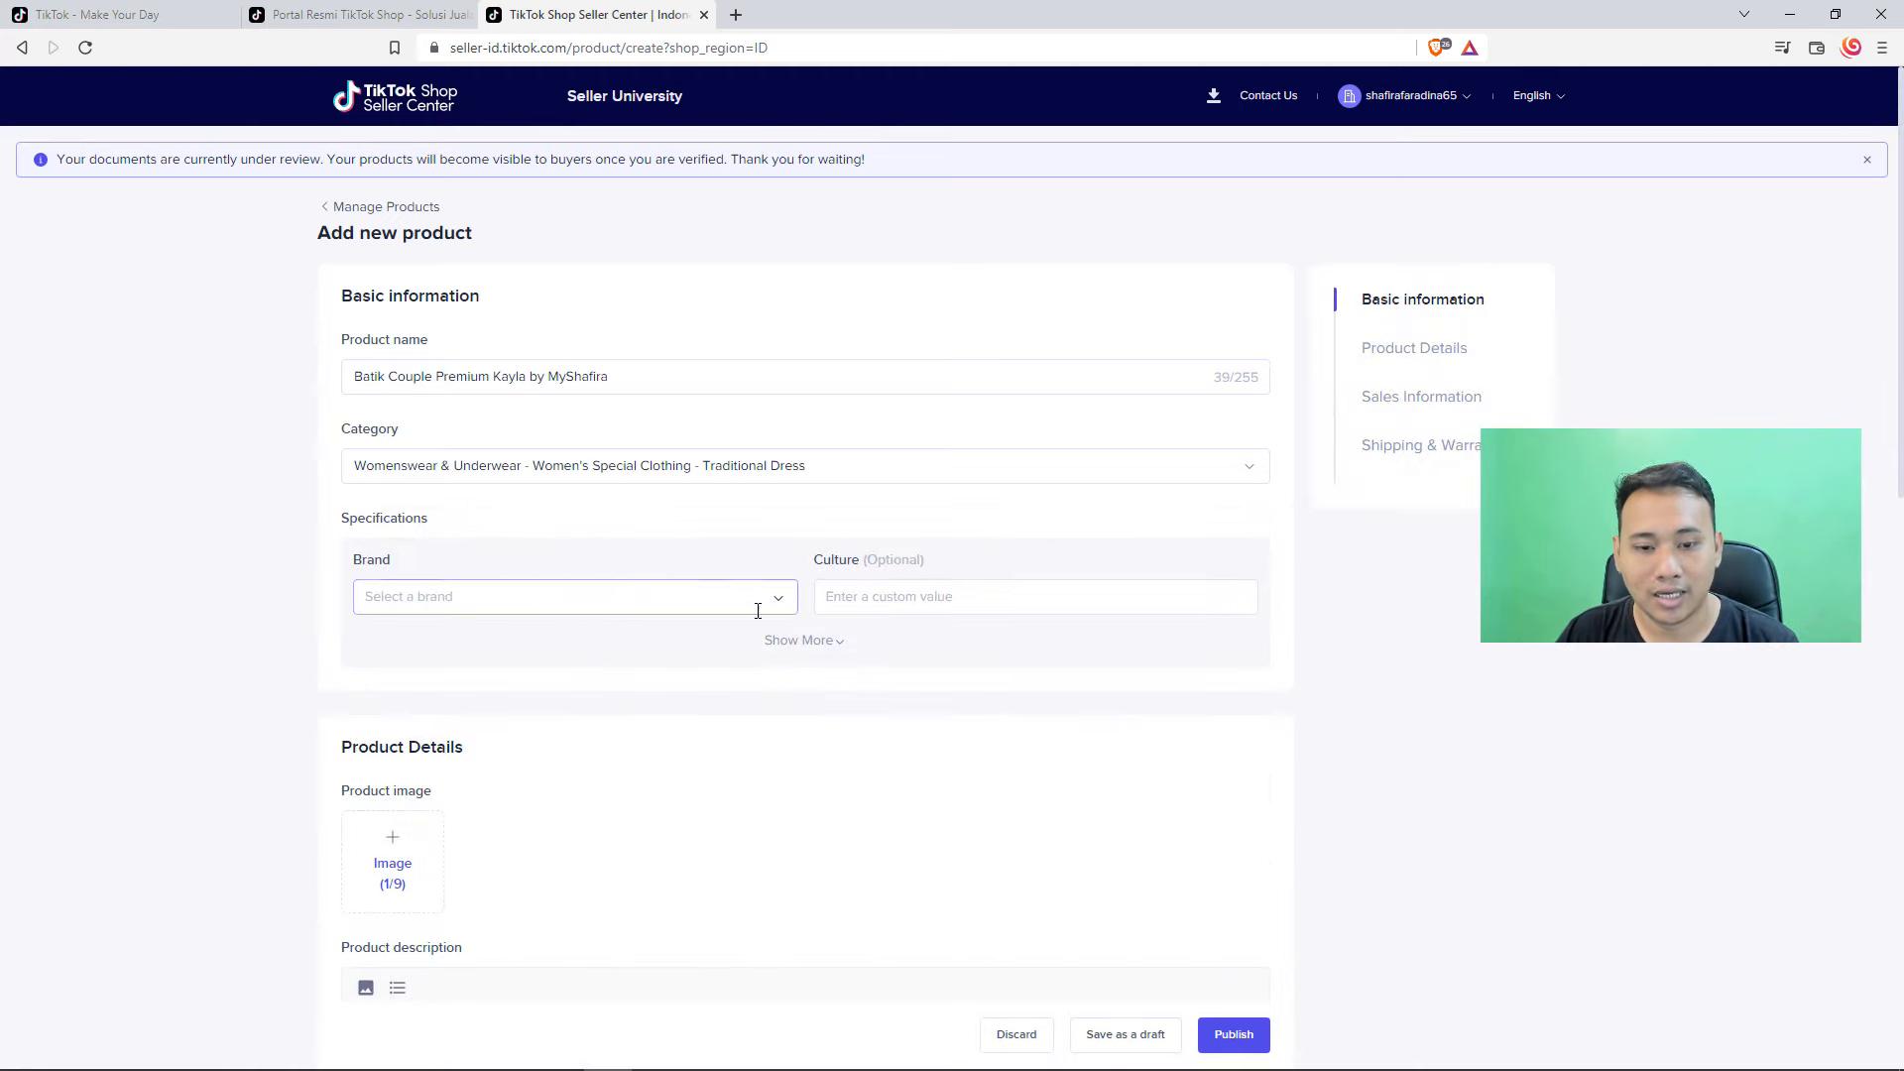
Set Brand to No brand, Materials to Cotton, and Washing Instructions to Hand Wash Only
{"action": "left_click", "coordinate": [801, 640]}
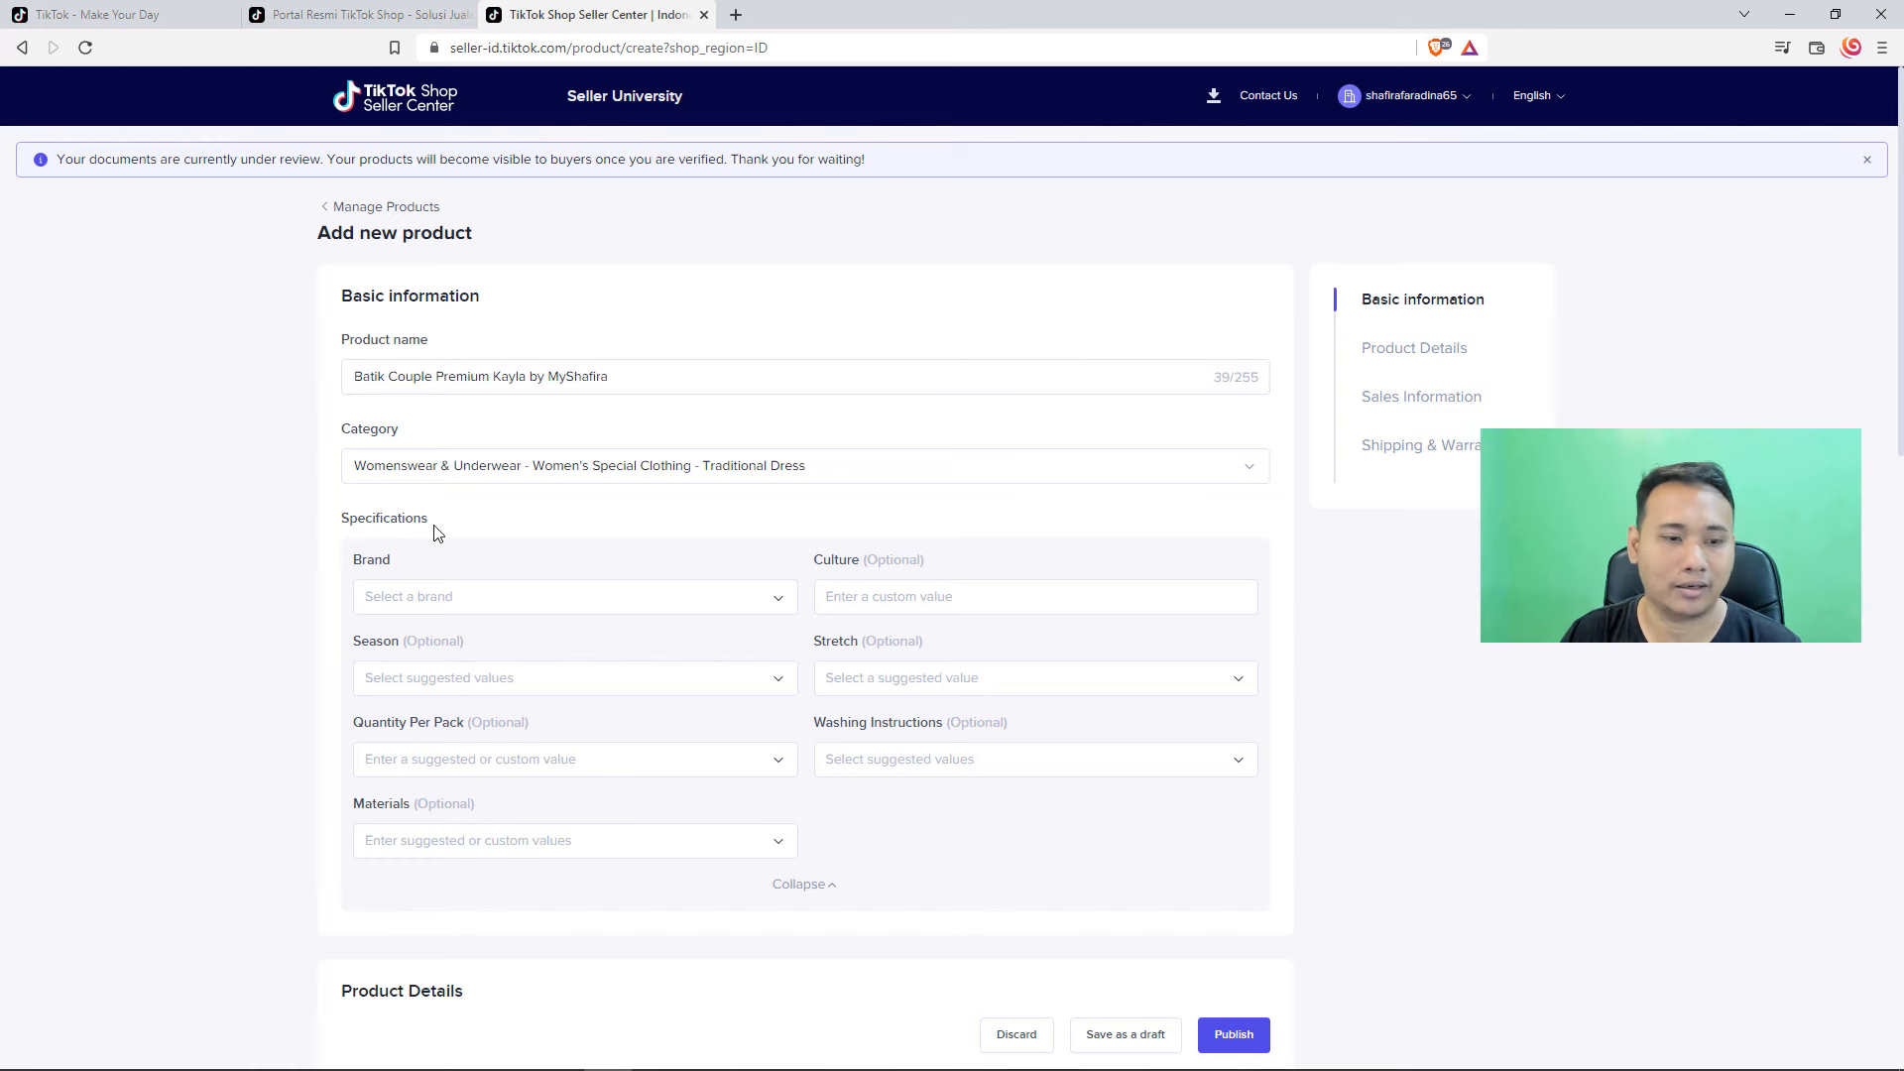
{"action": "left_click", "coordinate": [777, 597]}
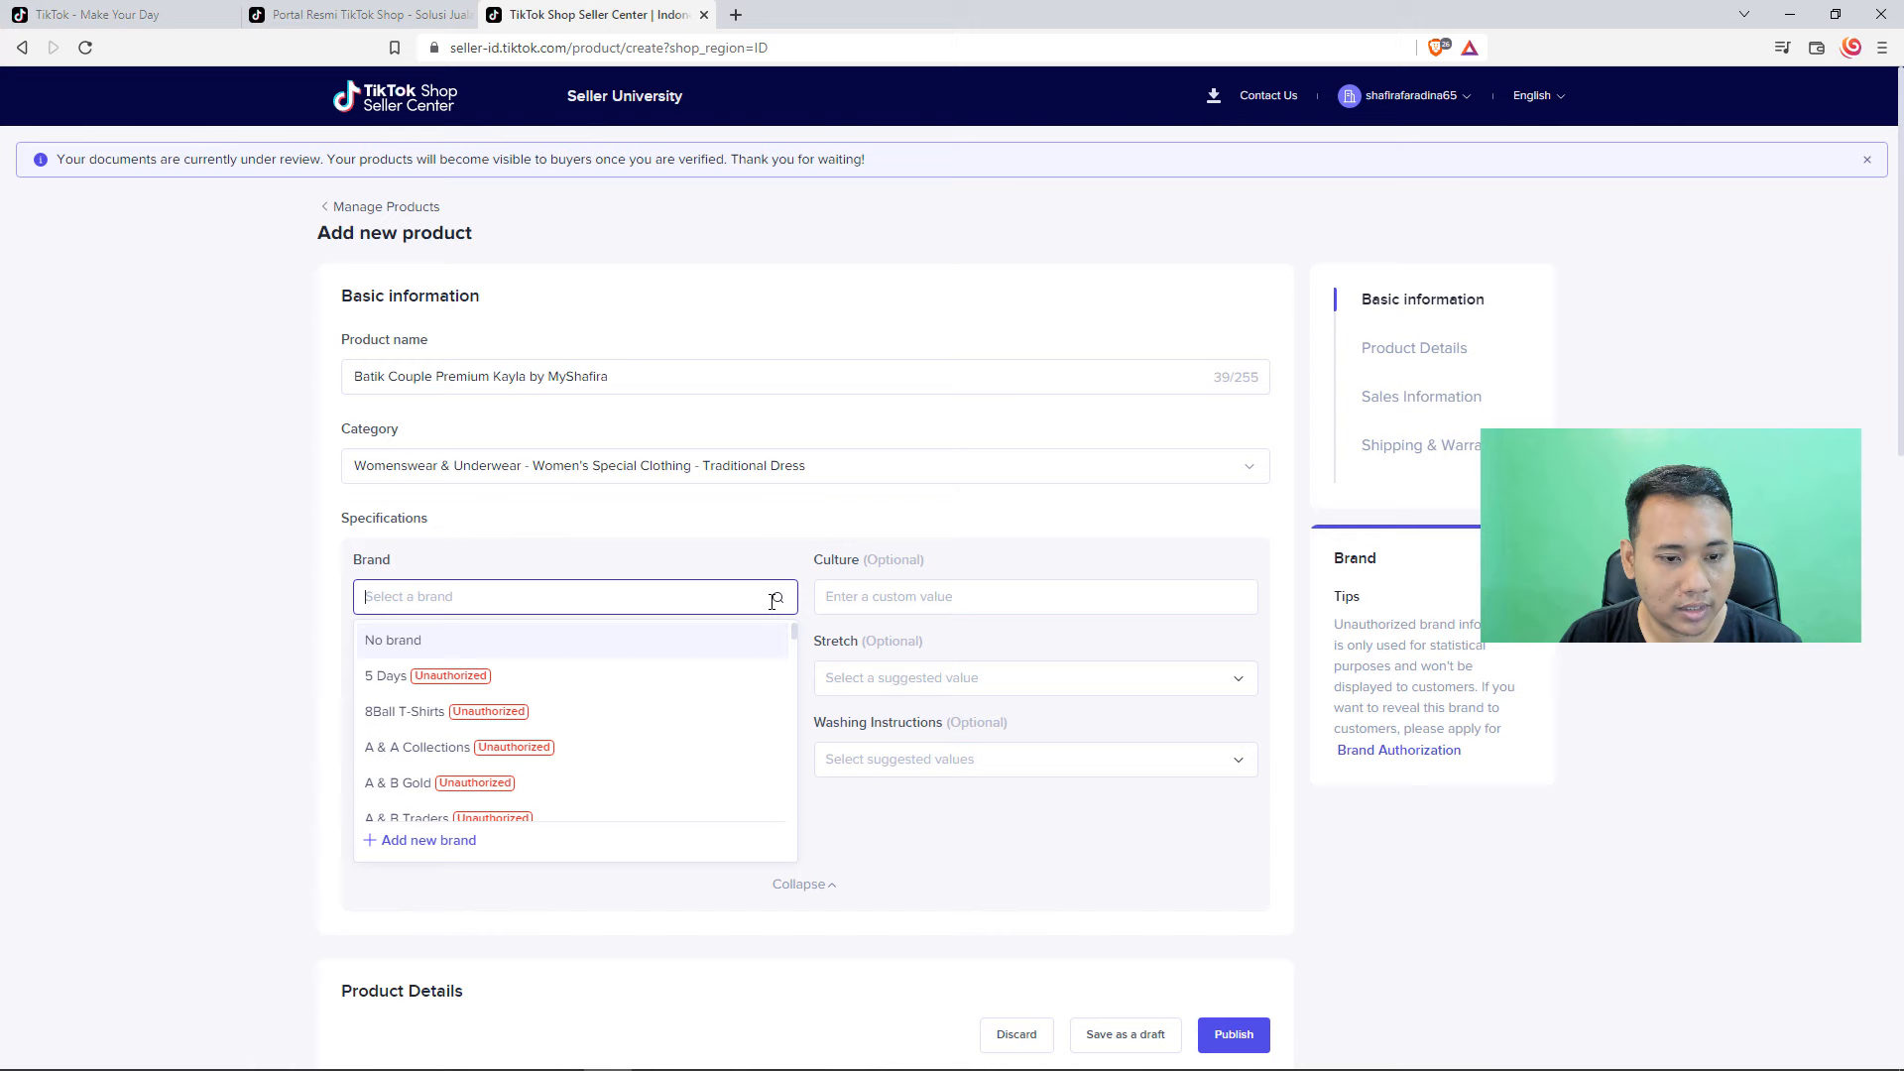
{"action": "left_click", "coordinate": [464, 655]}
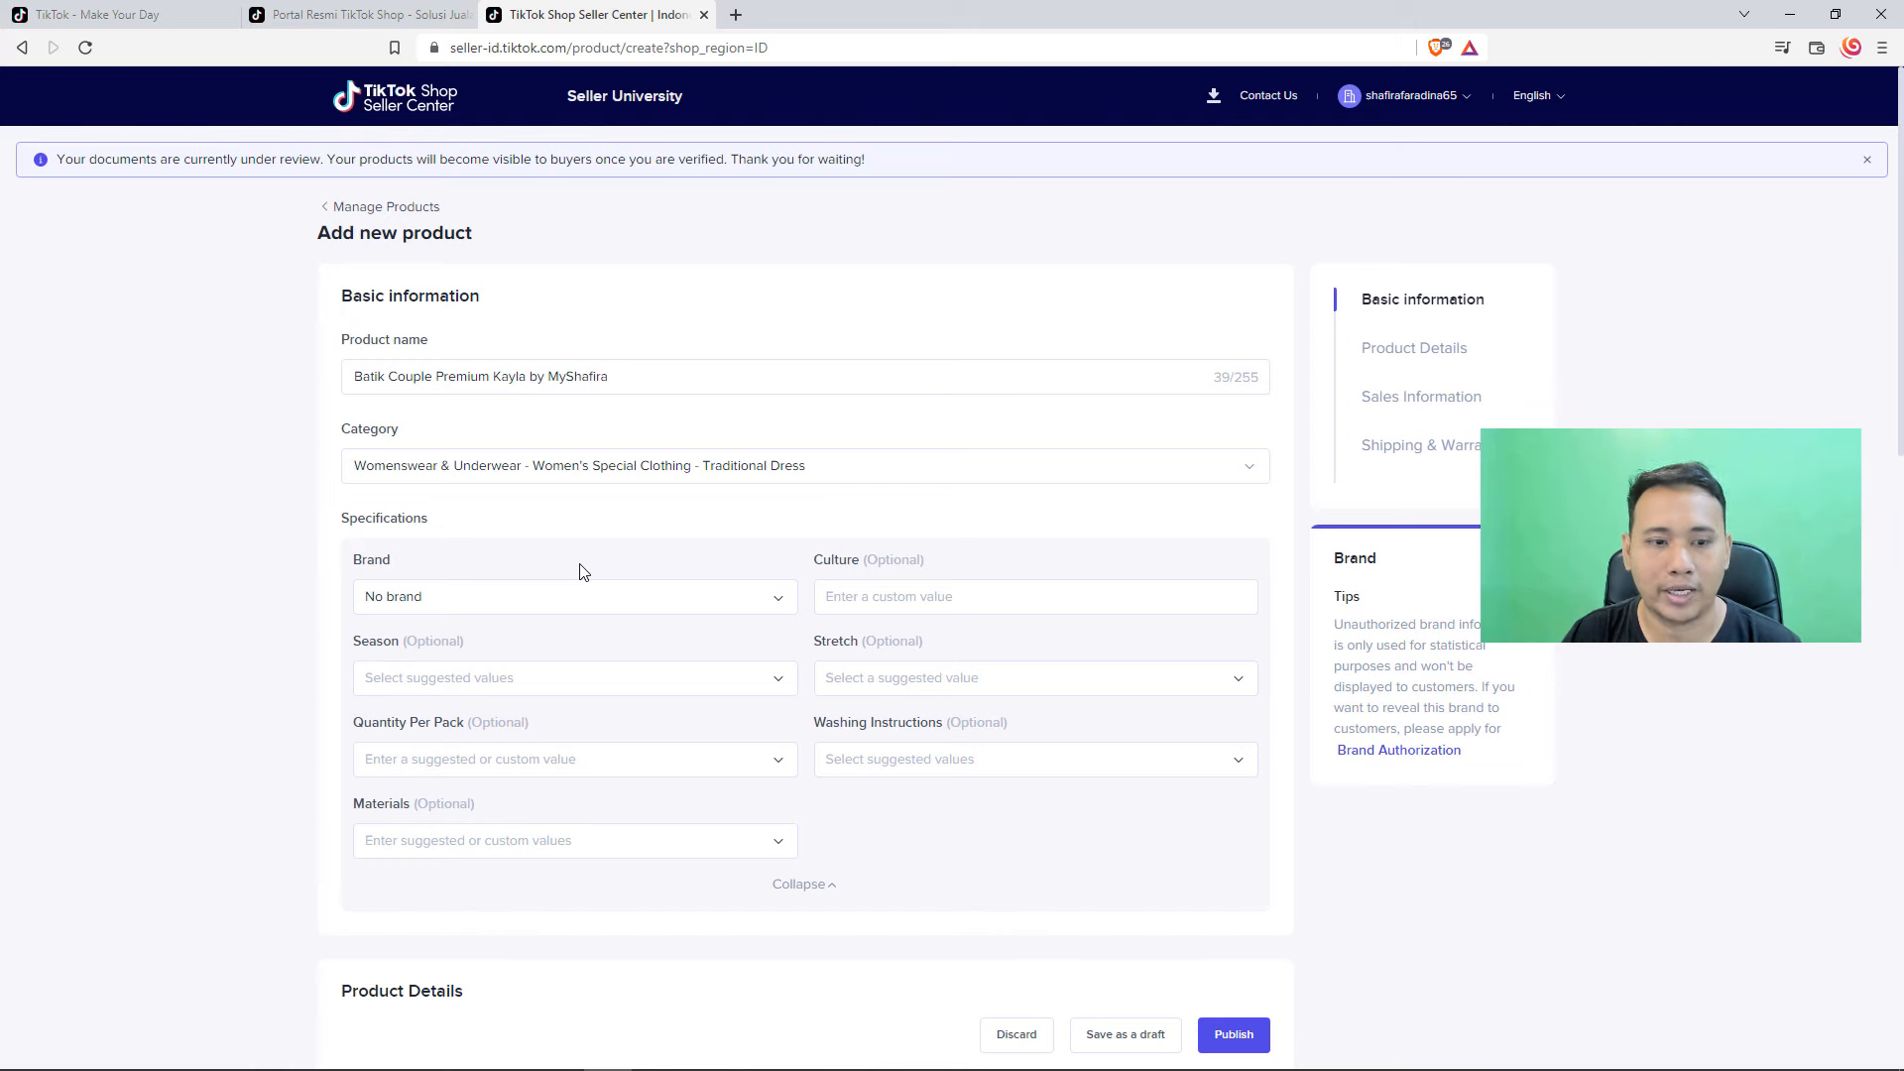
{"action": "left_click", "coordinate": [777, 679]}
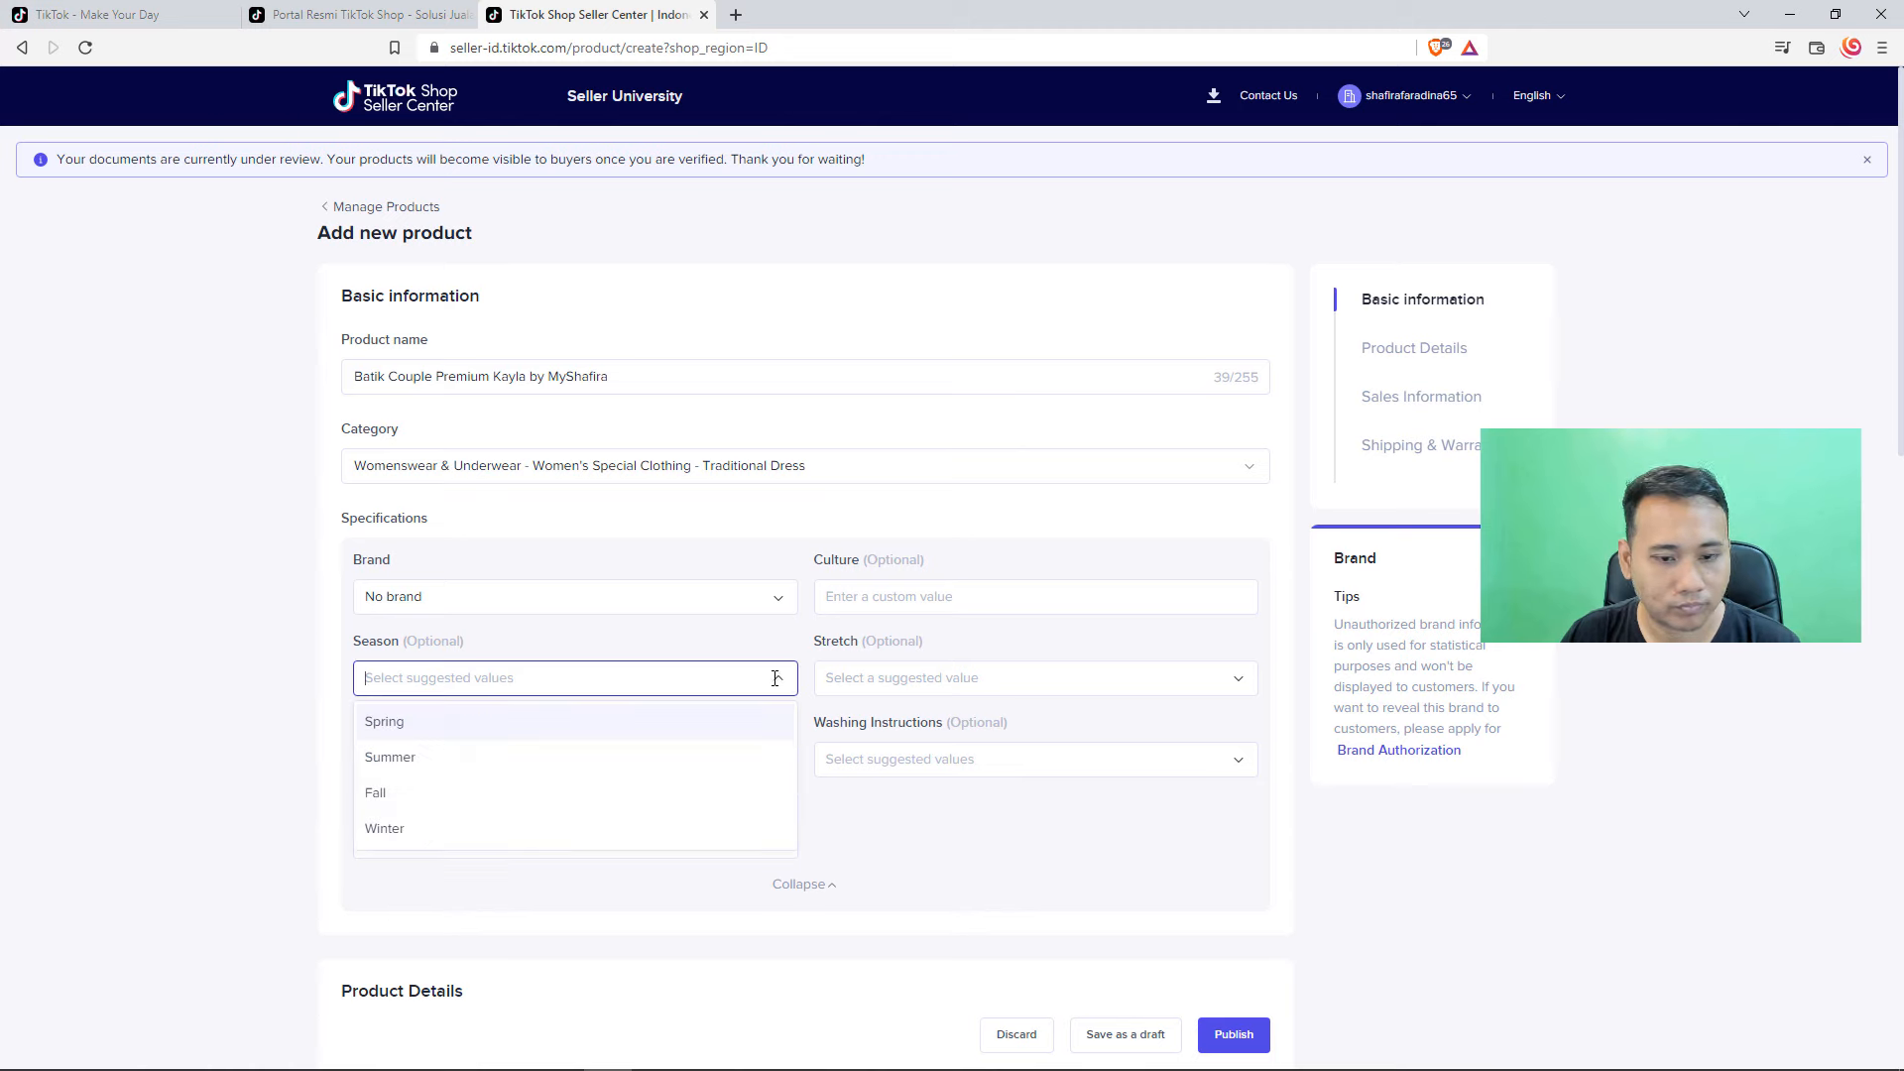
{"action": "left_click", "coordinate": [906, 805]}
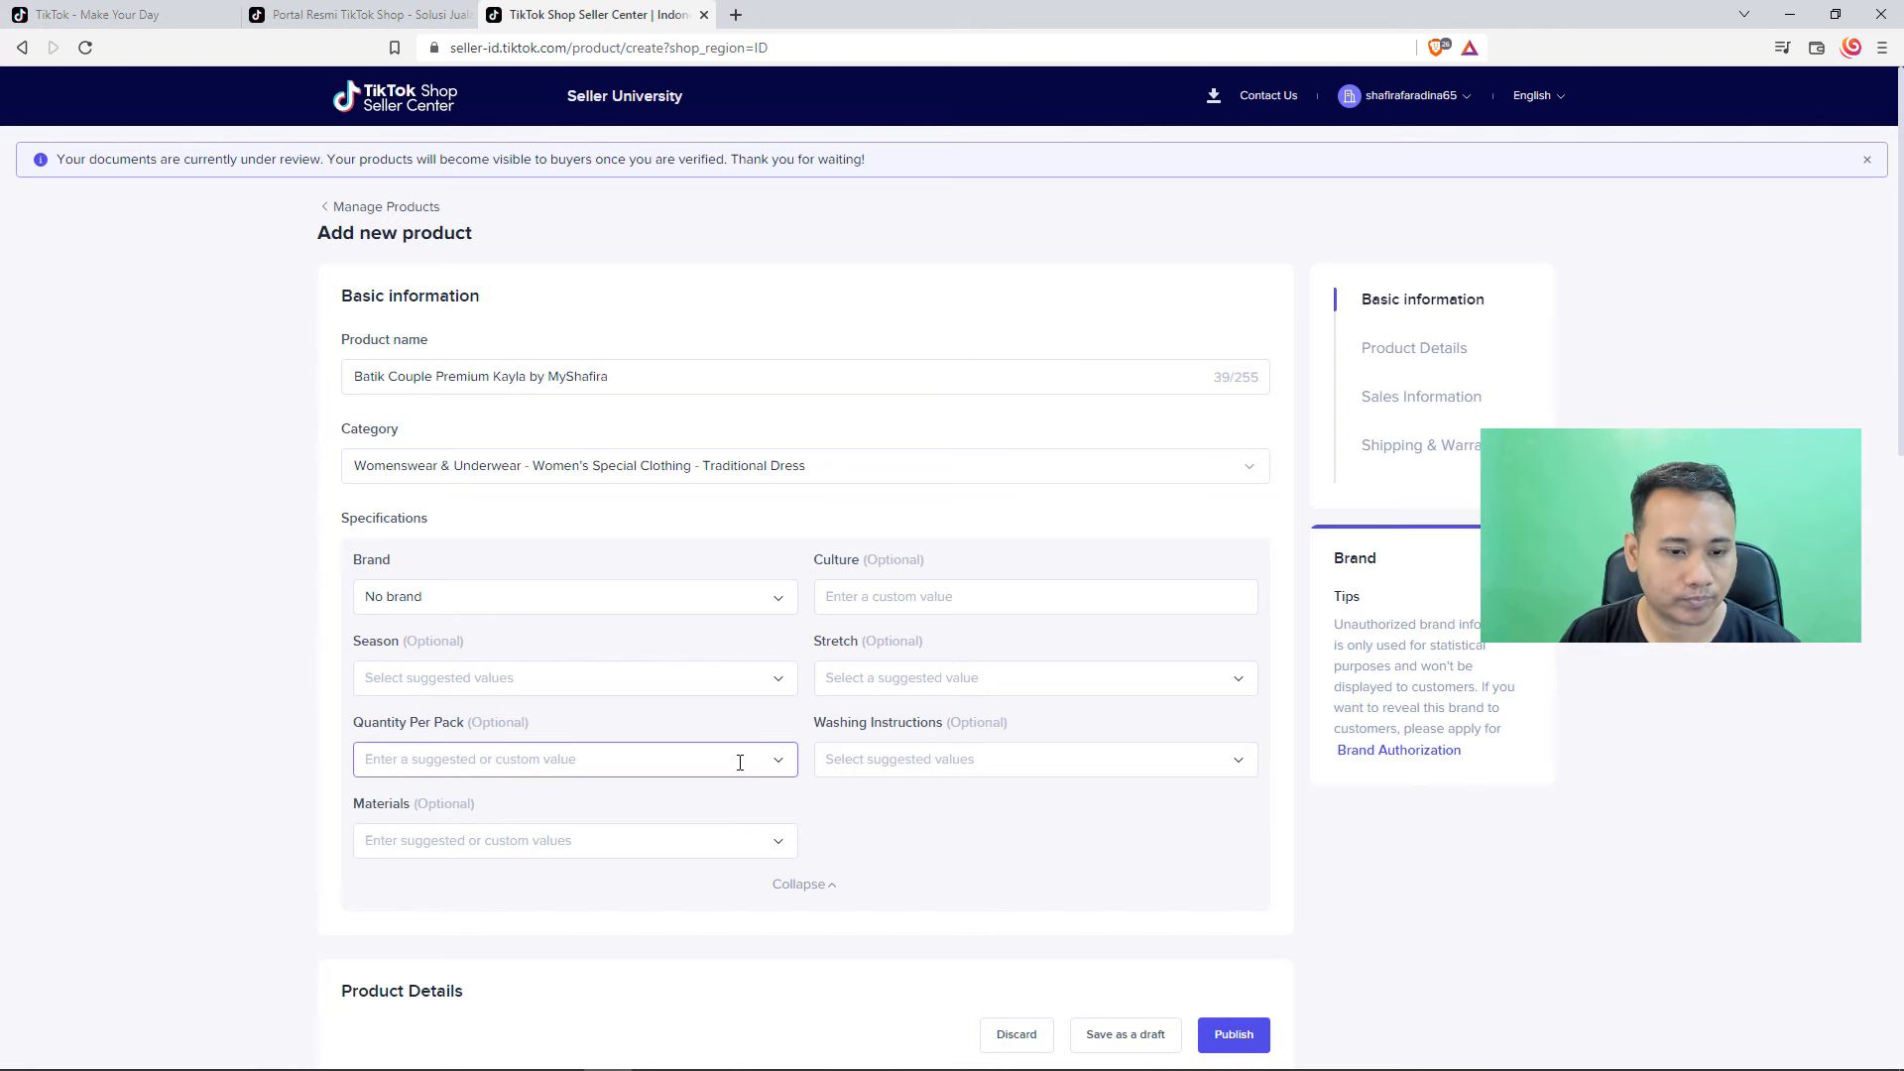
{"action": "left_click", "coordinate": [773, 842]}
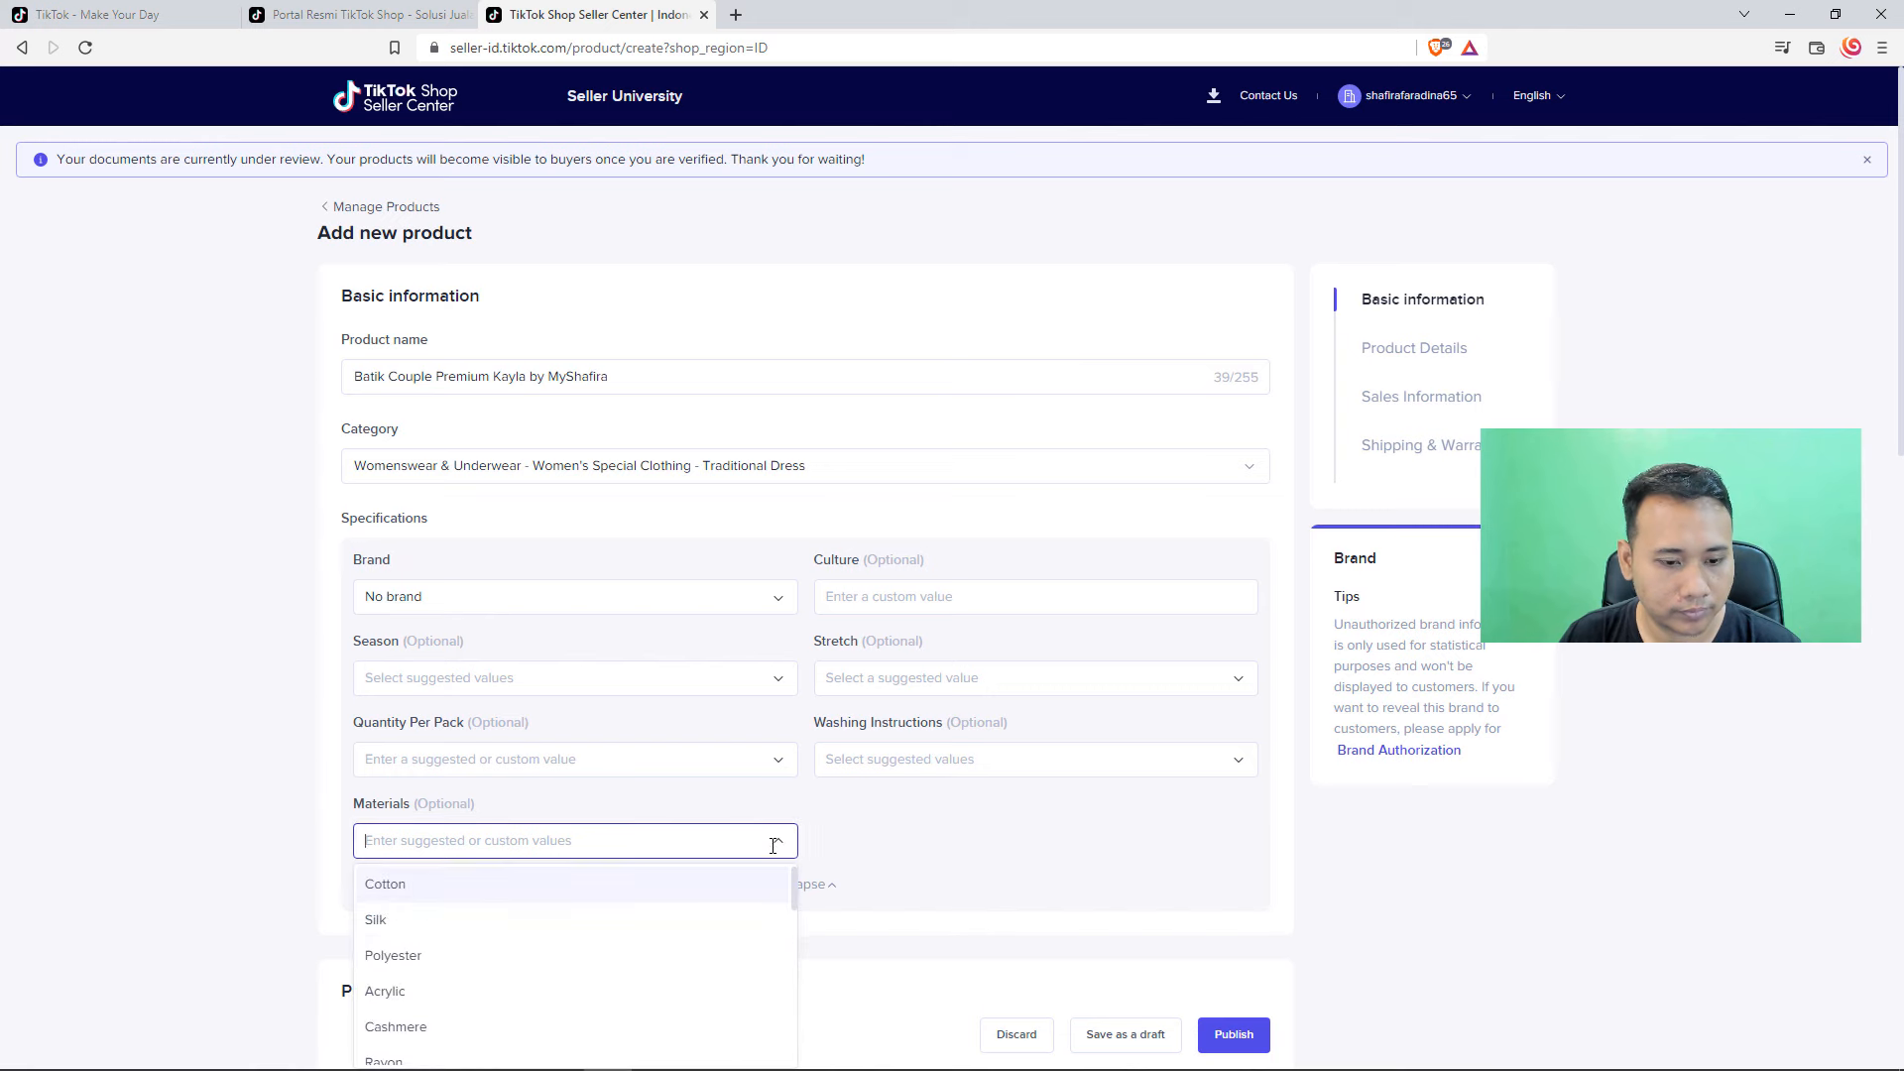
{"action": "left_click", "coordinate": [547, 901]}
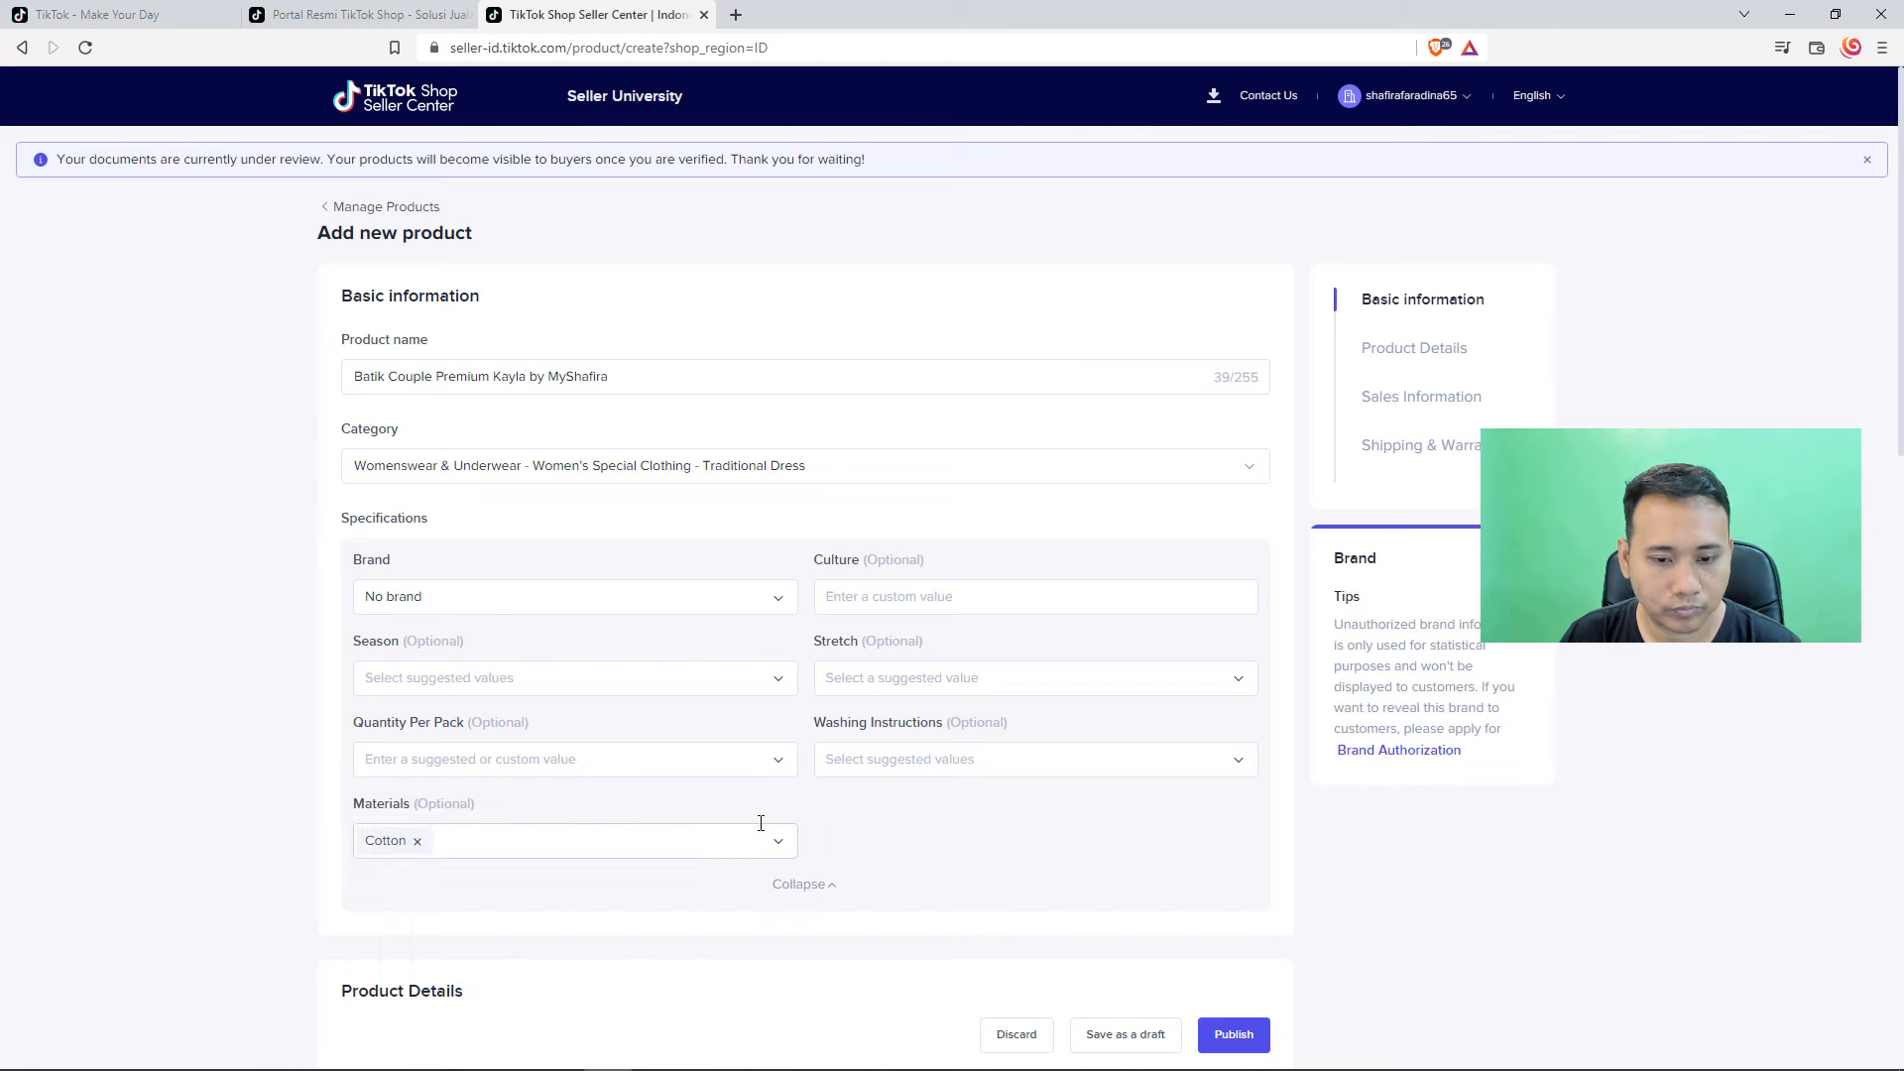
{"action": "left_click", "coordinate": [1227, 766]}
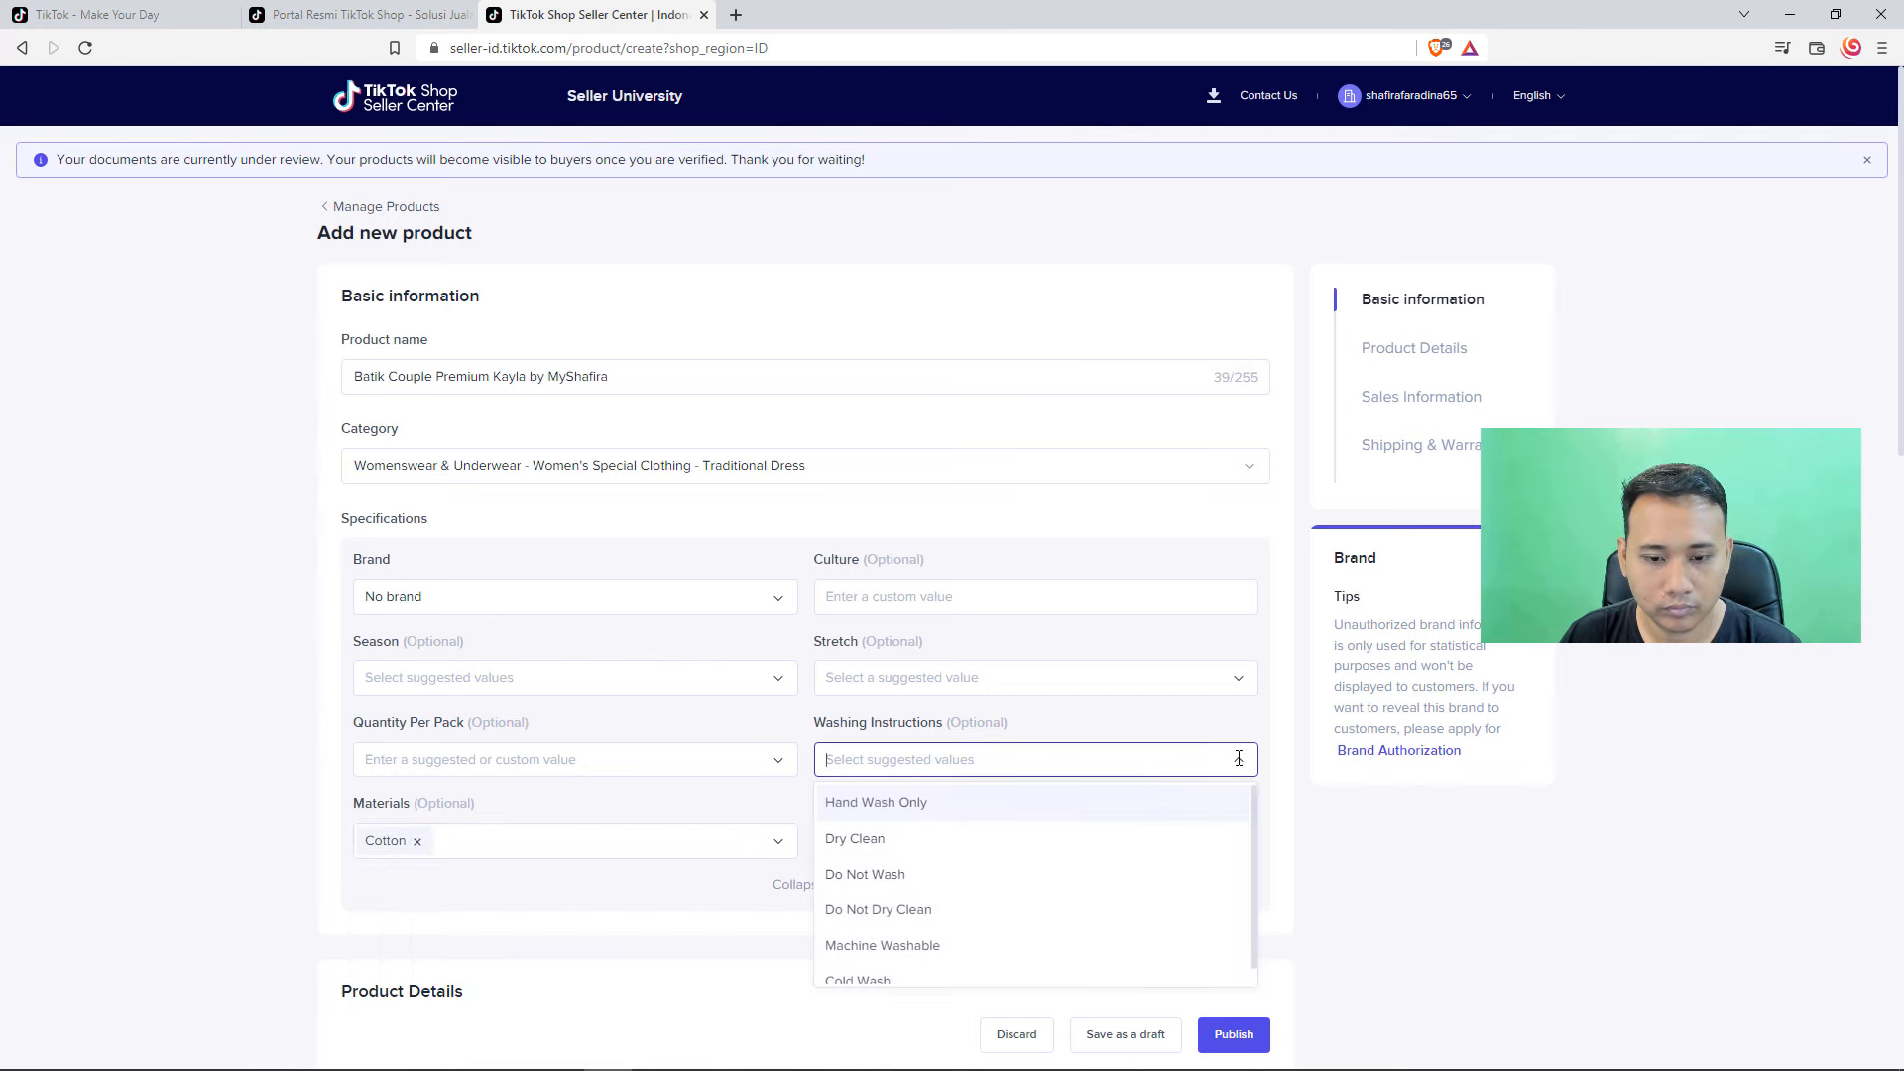
{"action": "left_click", "coordinate": [1003, 811]}
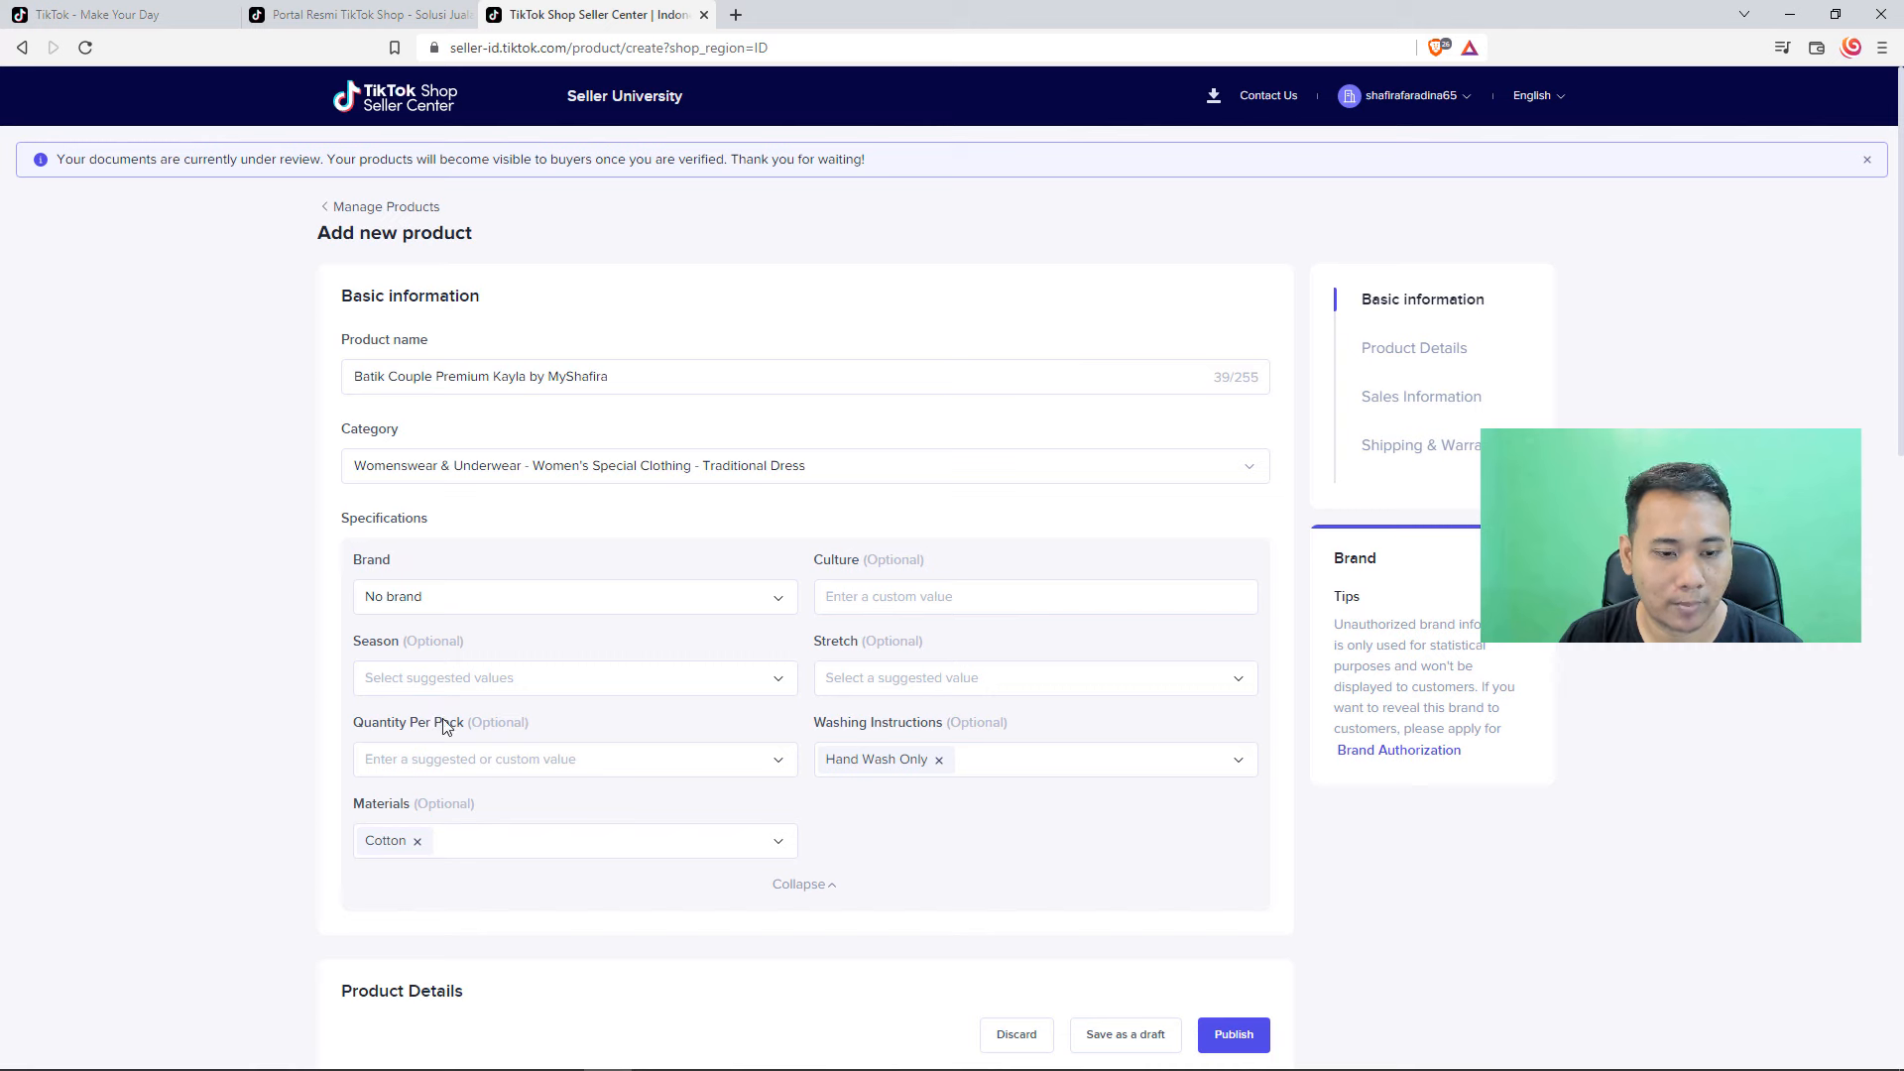
Set Quantity Per Pack to 2, leaving Culture and Stretch empty
{"action": "left_click", "coordinate": [487, 756]}
{"action": "left_click", "coordinate": [472, 833]}
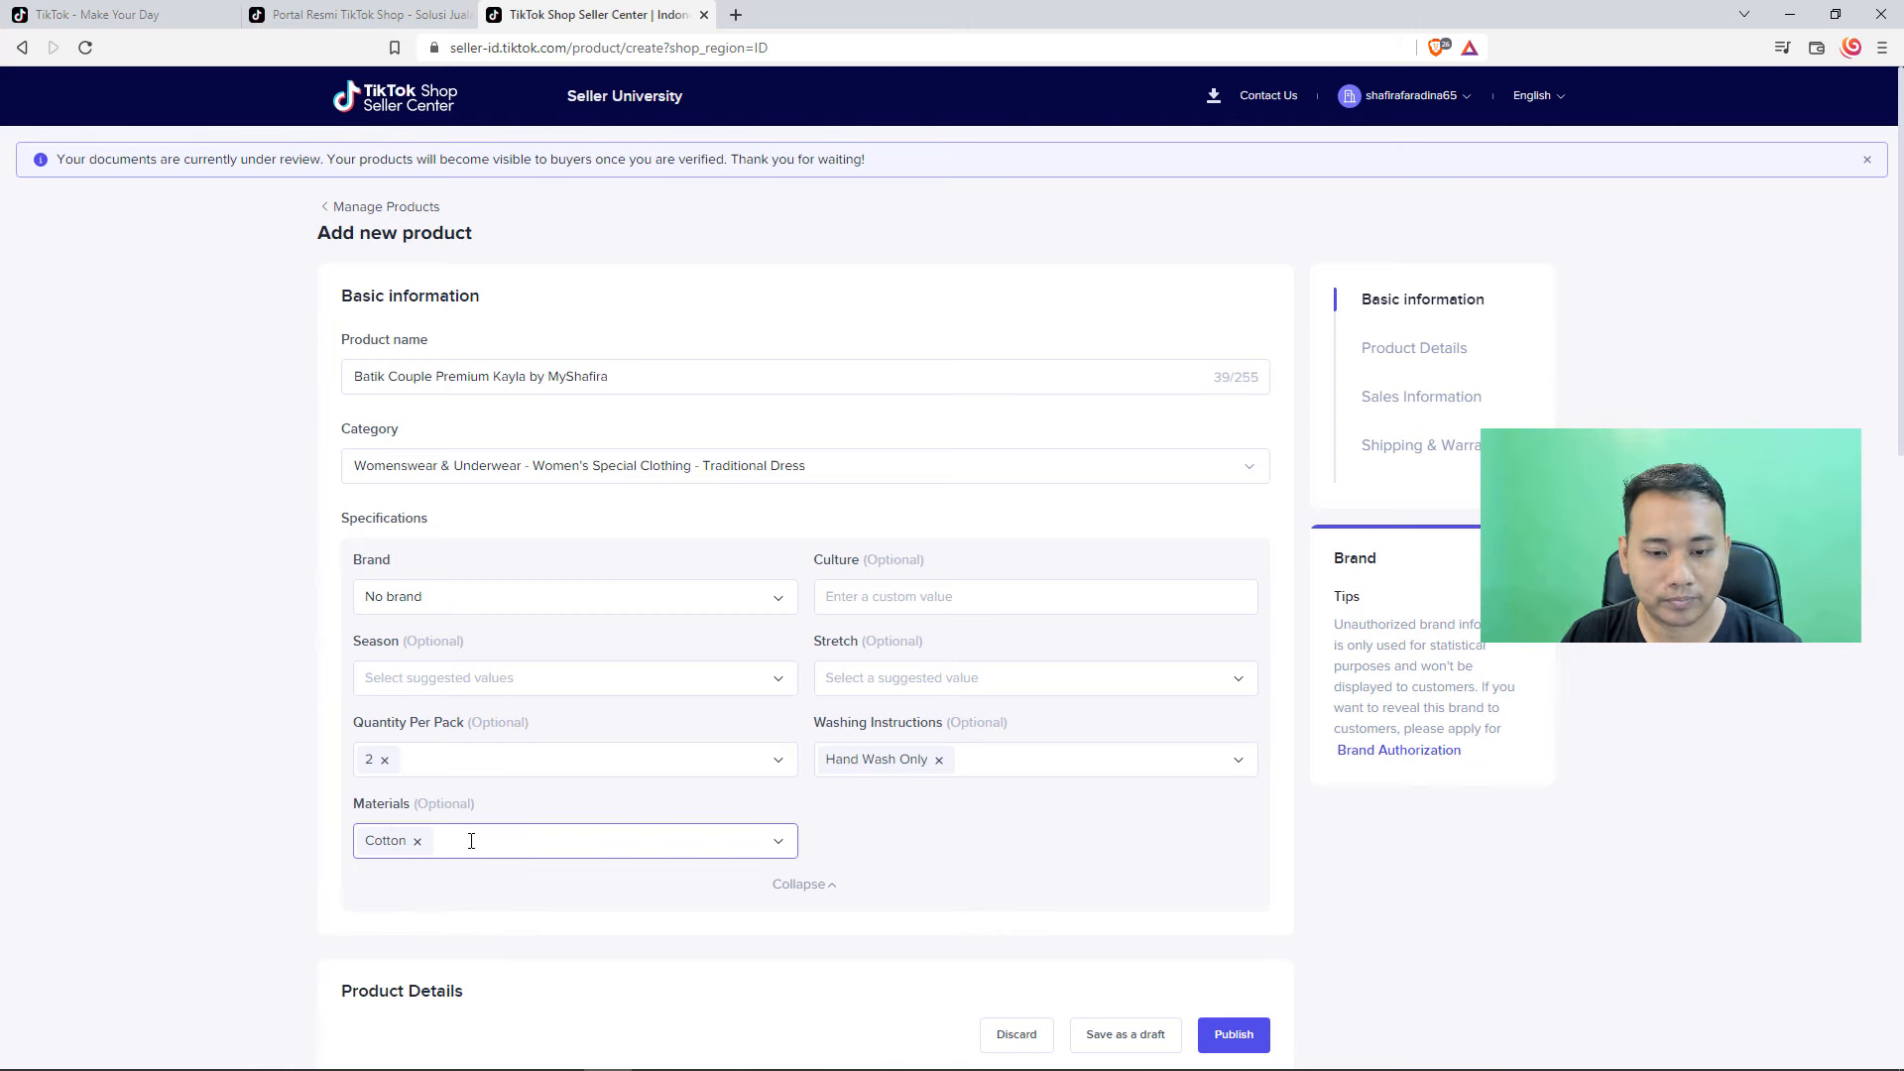
{"action": "left_click", "coordinate": [898, 595]}
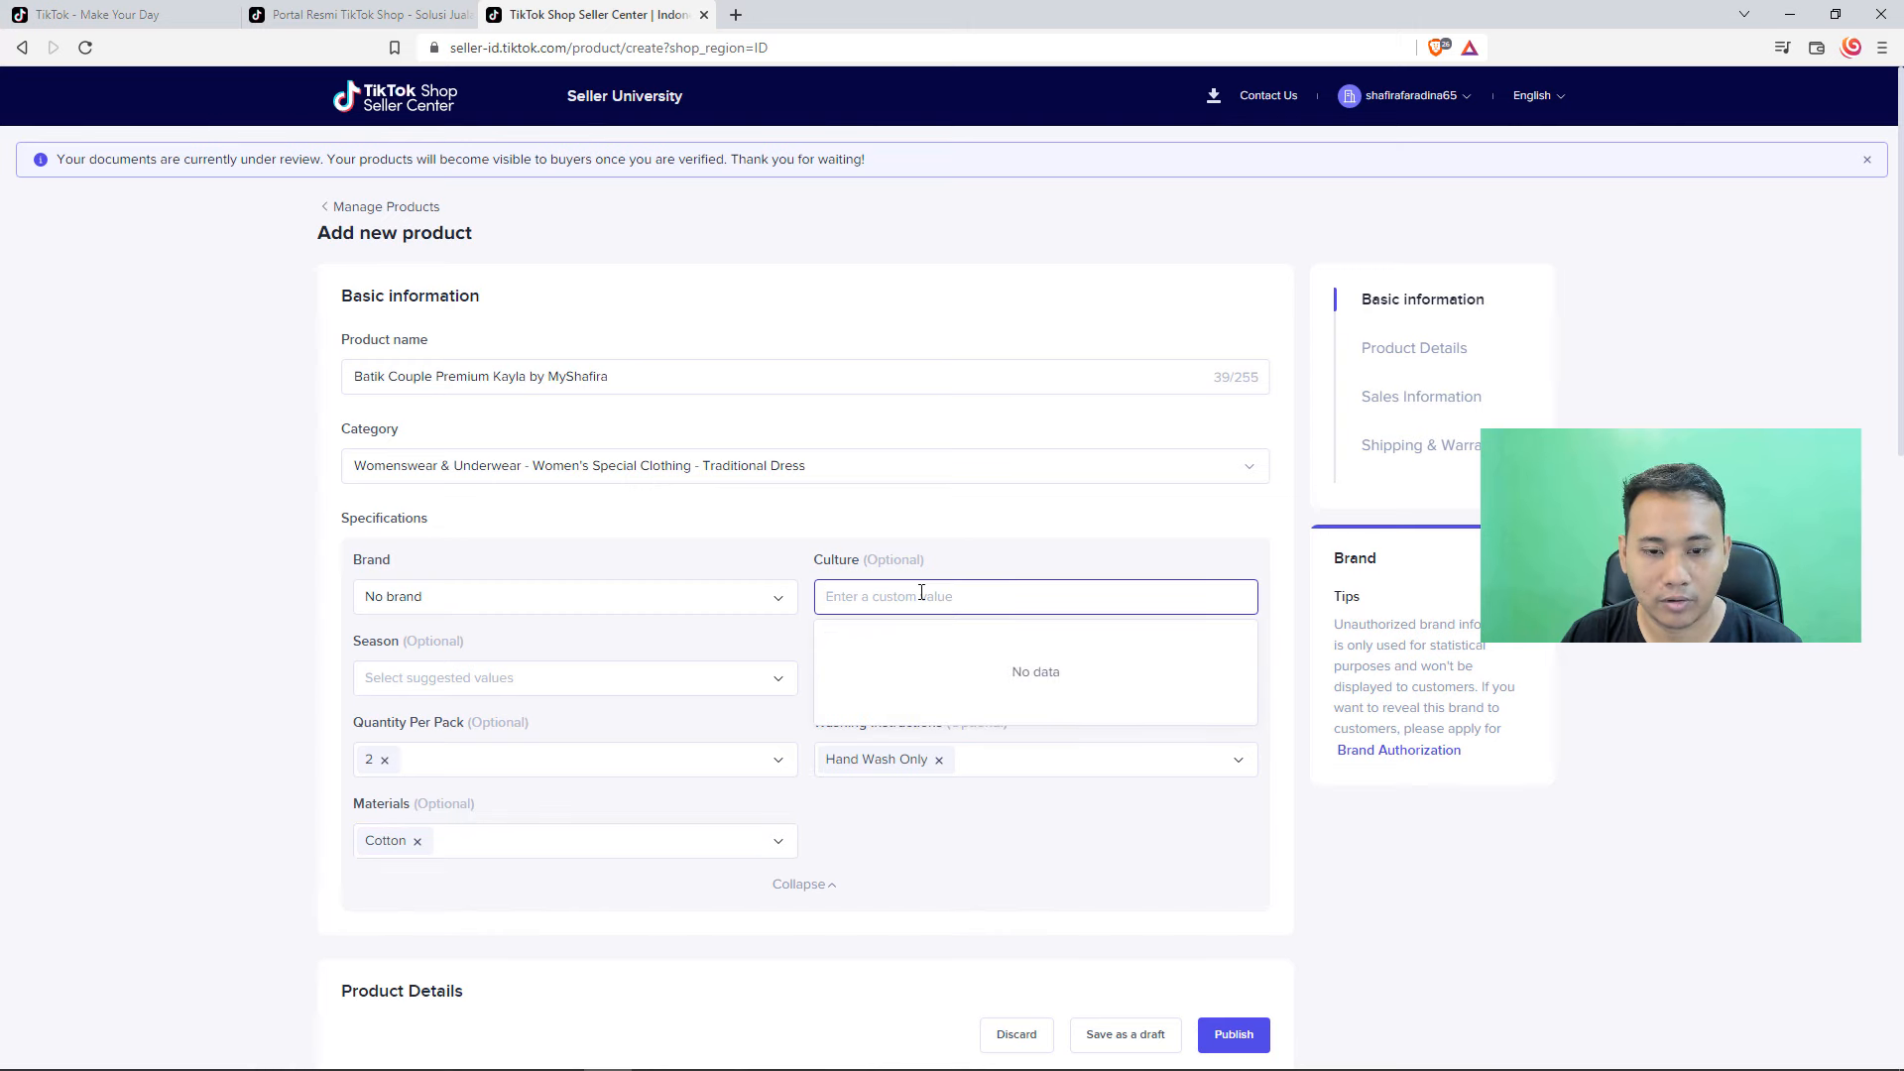
{"action": "left_click", "coordinate": [1030, 873]}
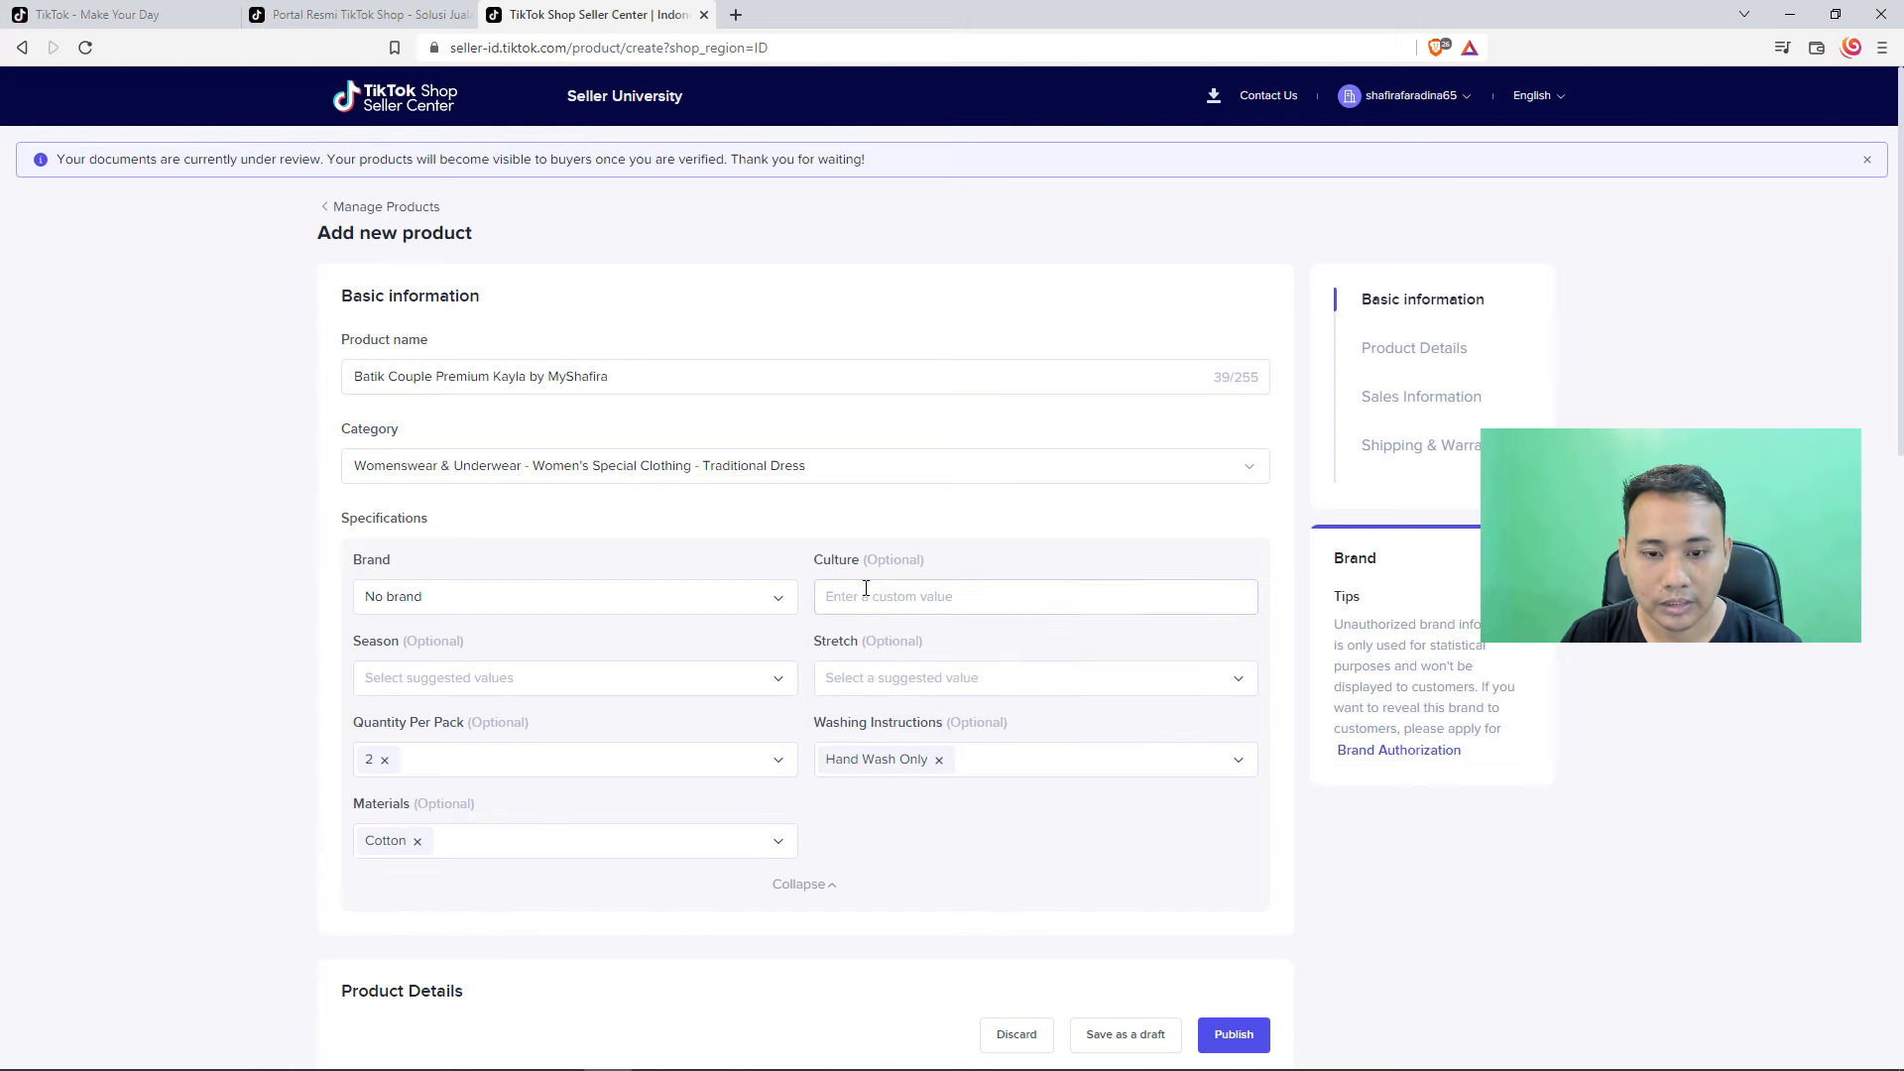
{"action": "left_click", "coordinate": [915, 599]}
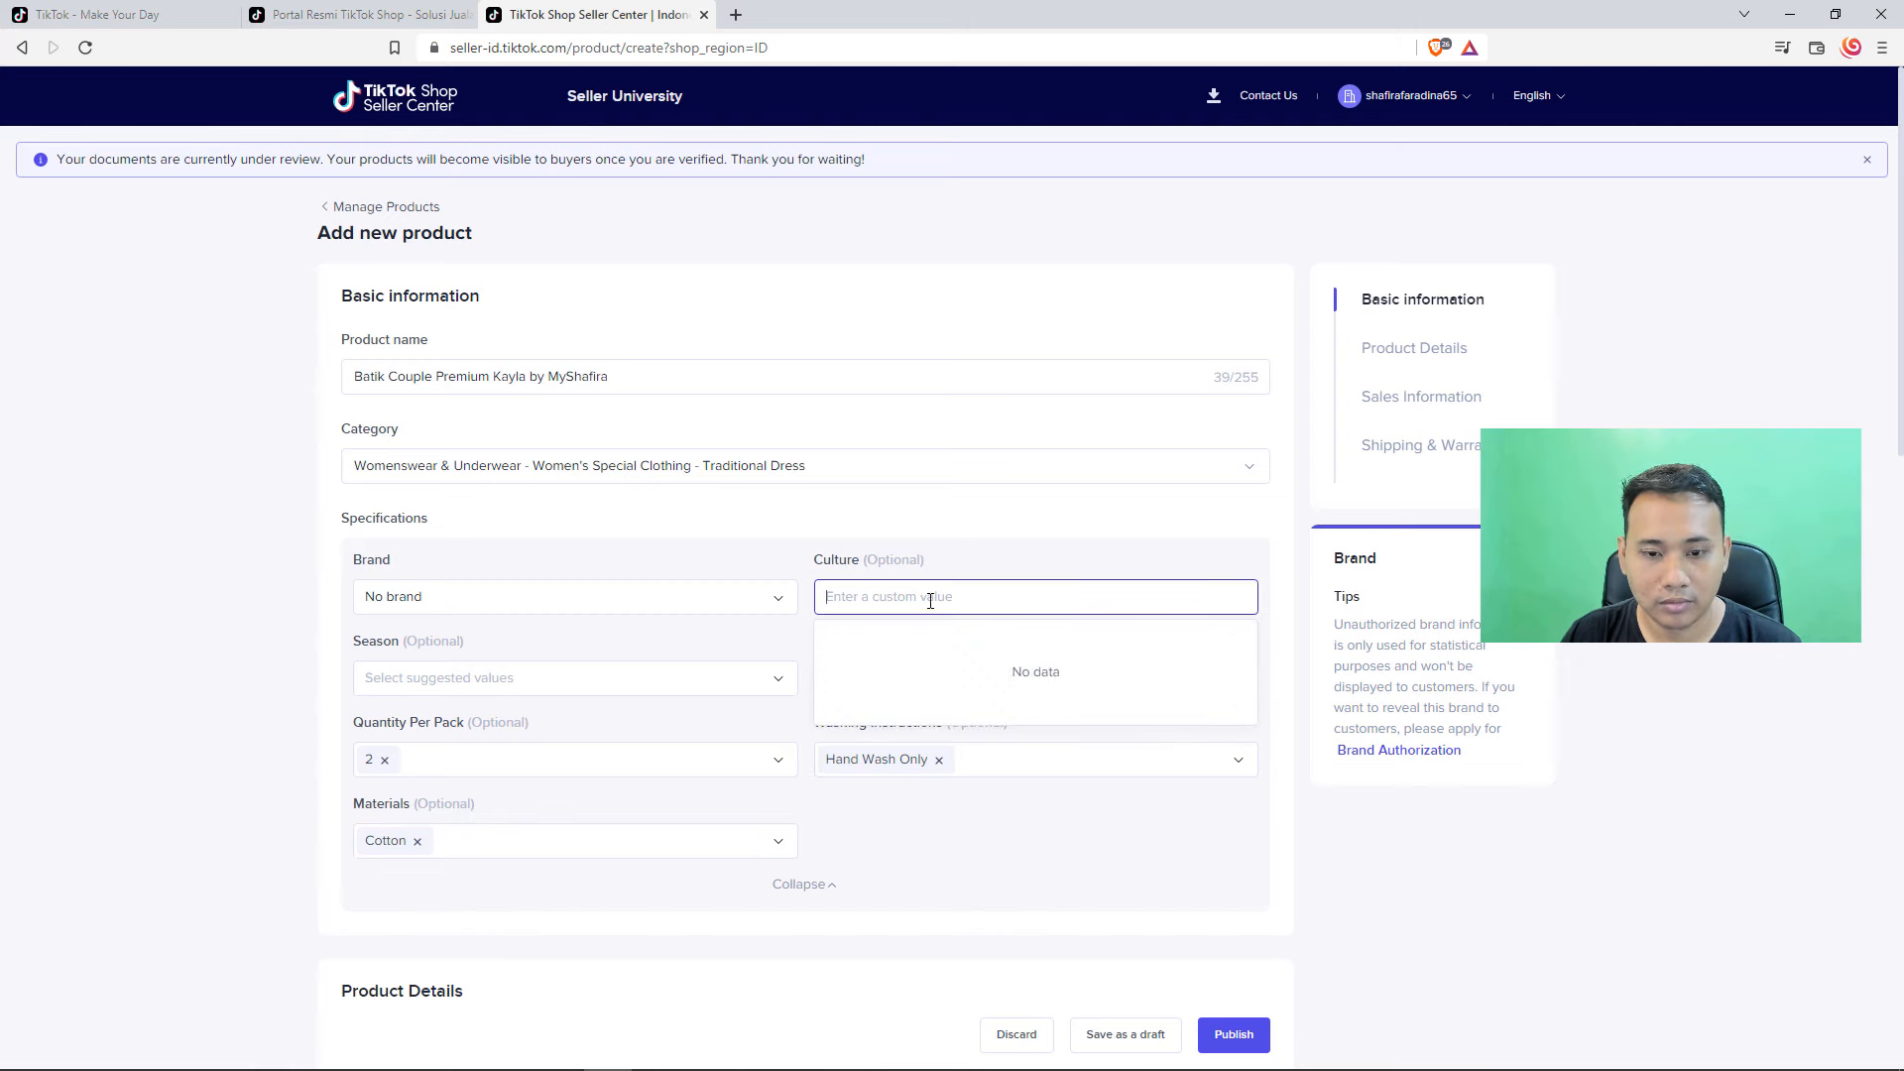
{"action": "left_click", "coordinate": [1049, 844]}
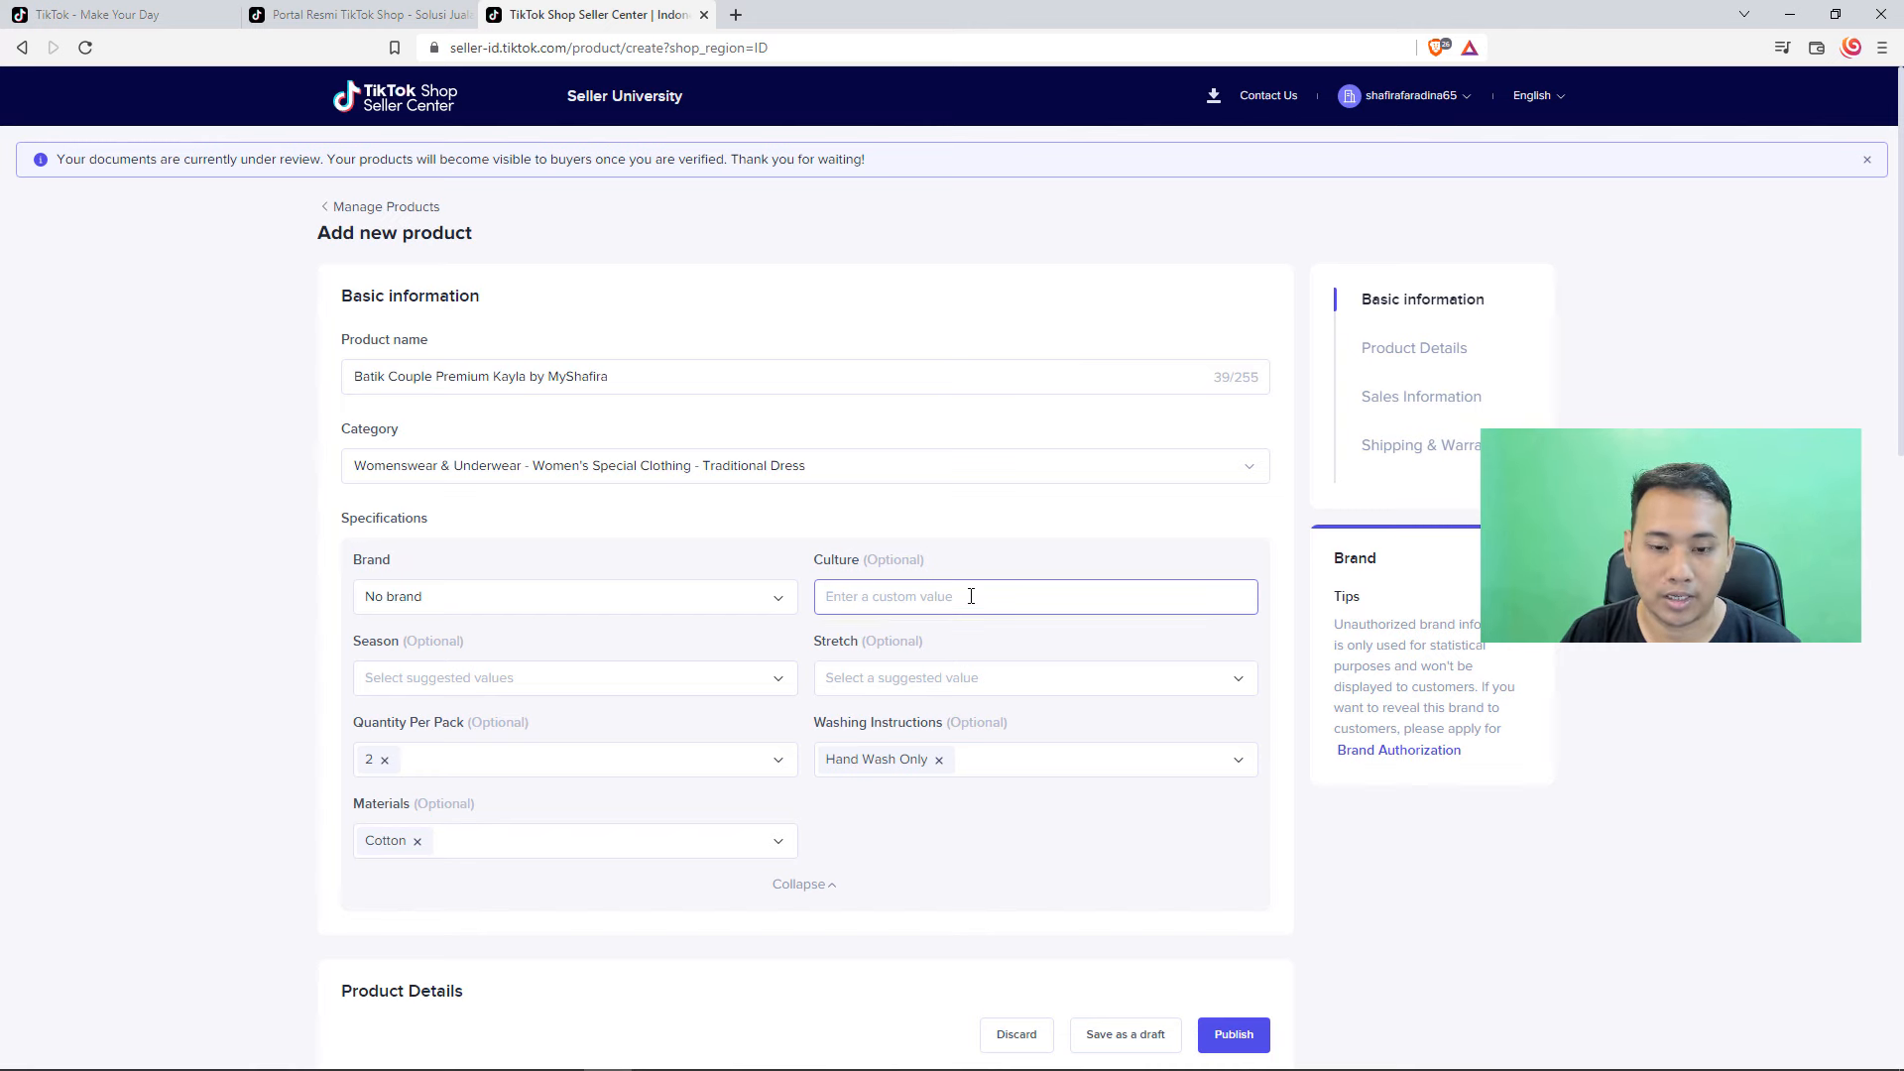
{"action": "left_click", "coordinate": [976, 677]}
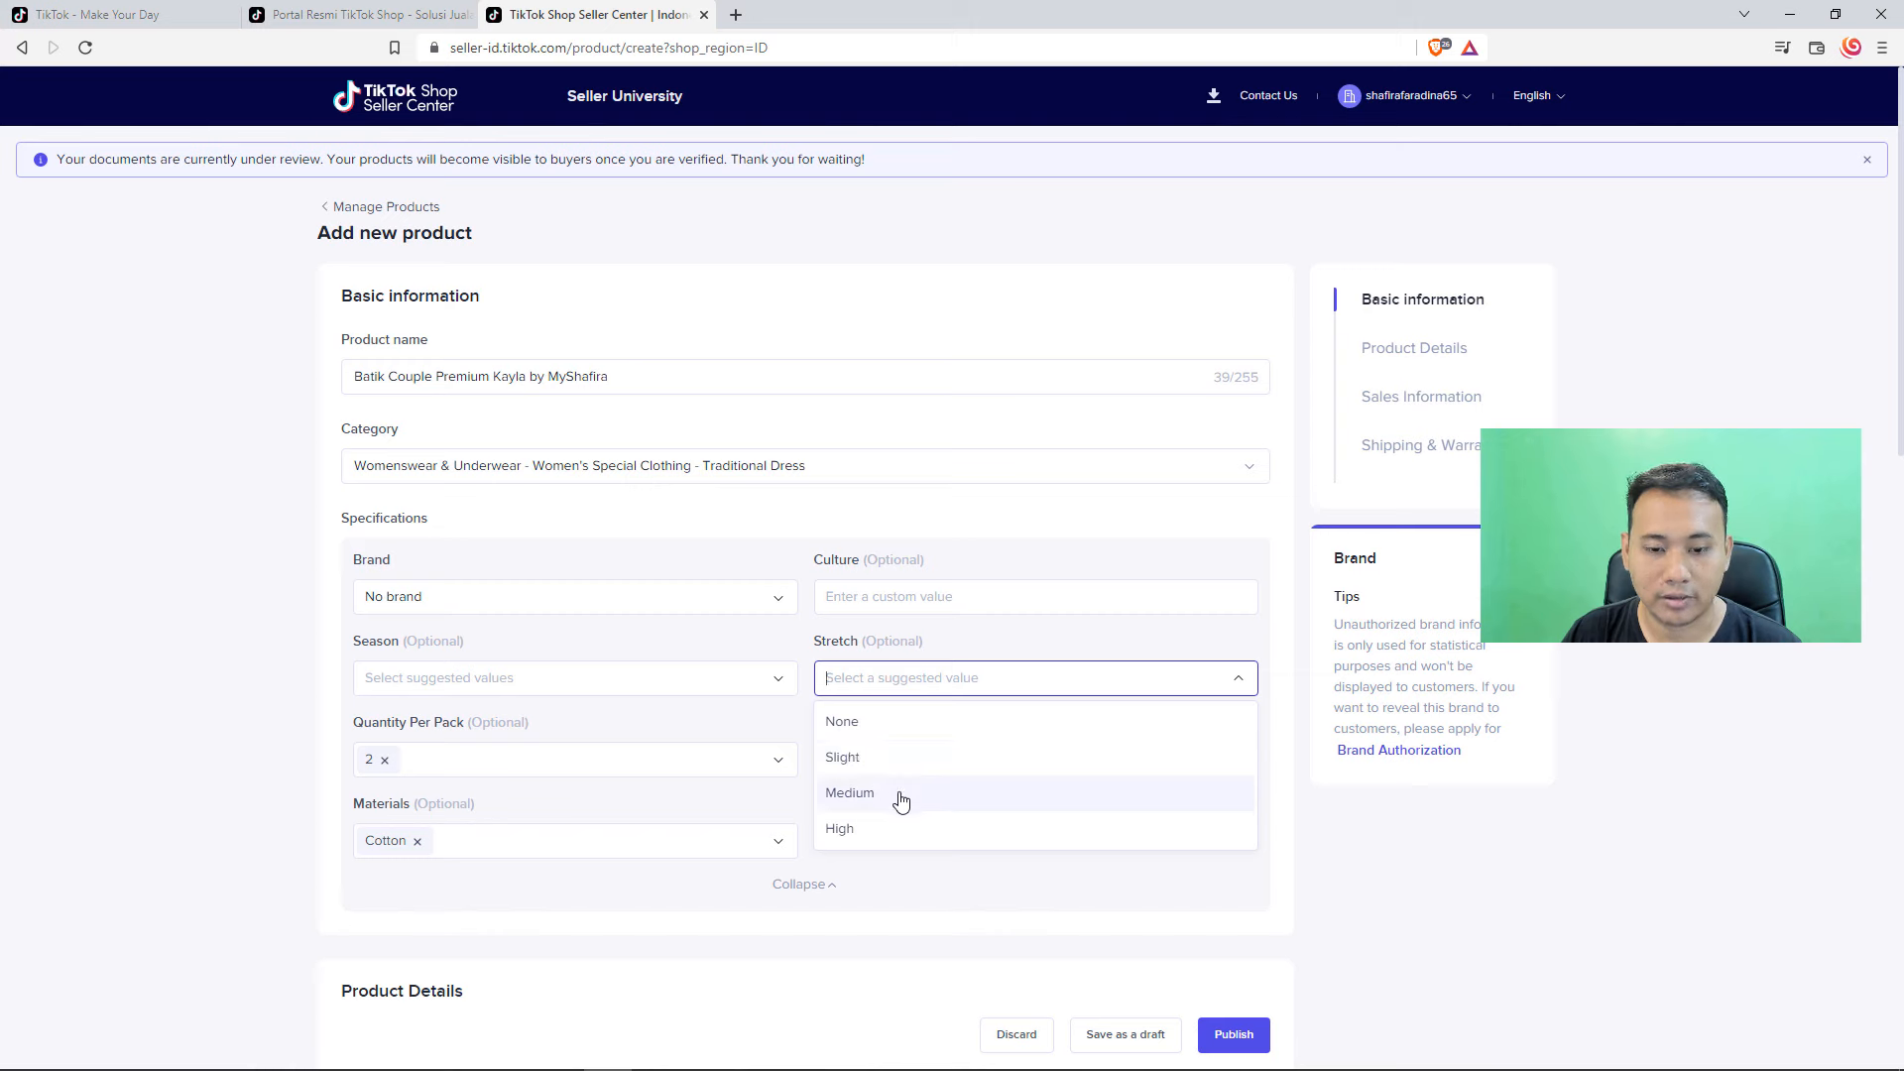
{"action": "left_click", "coordinate": [986, 876]}
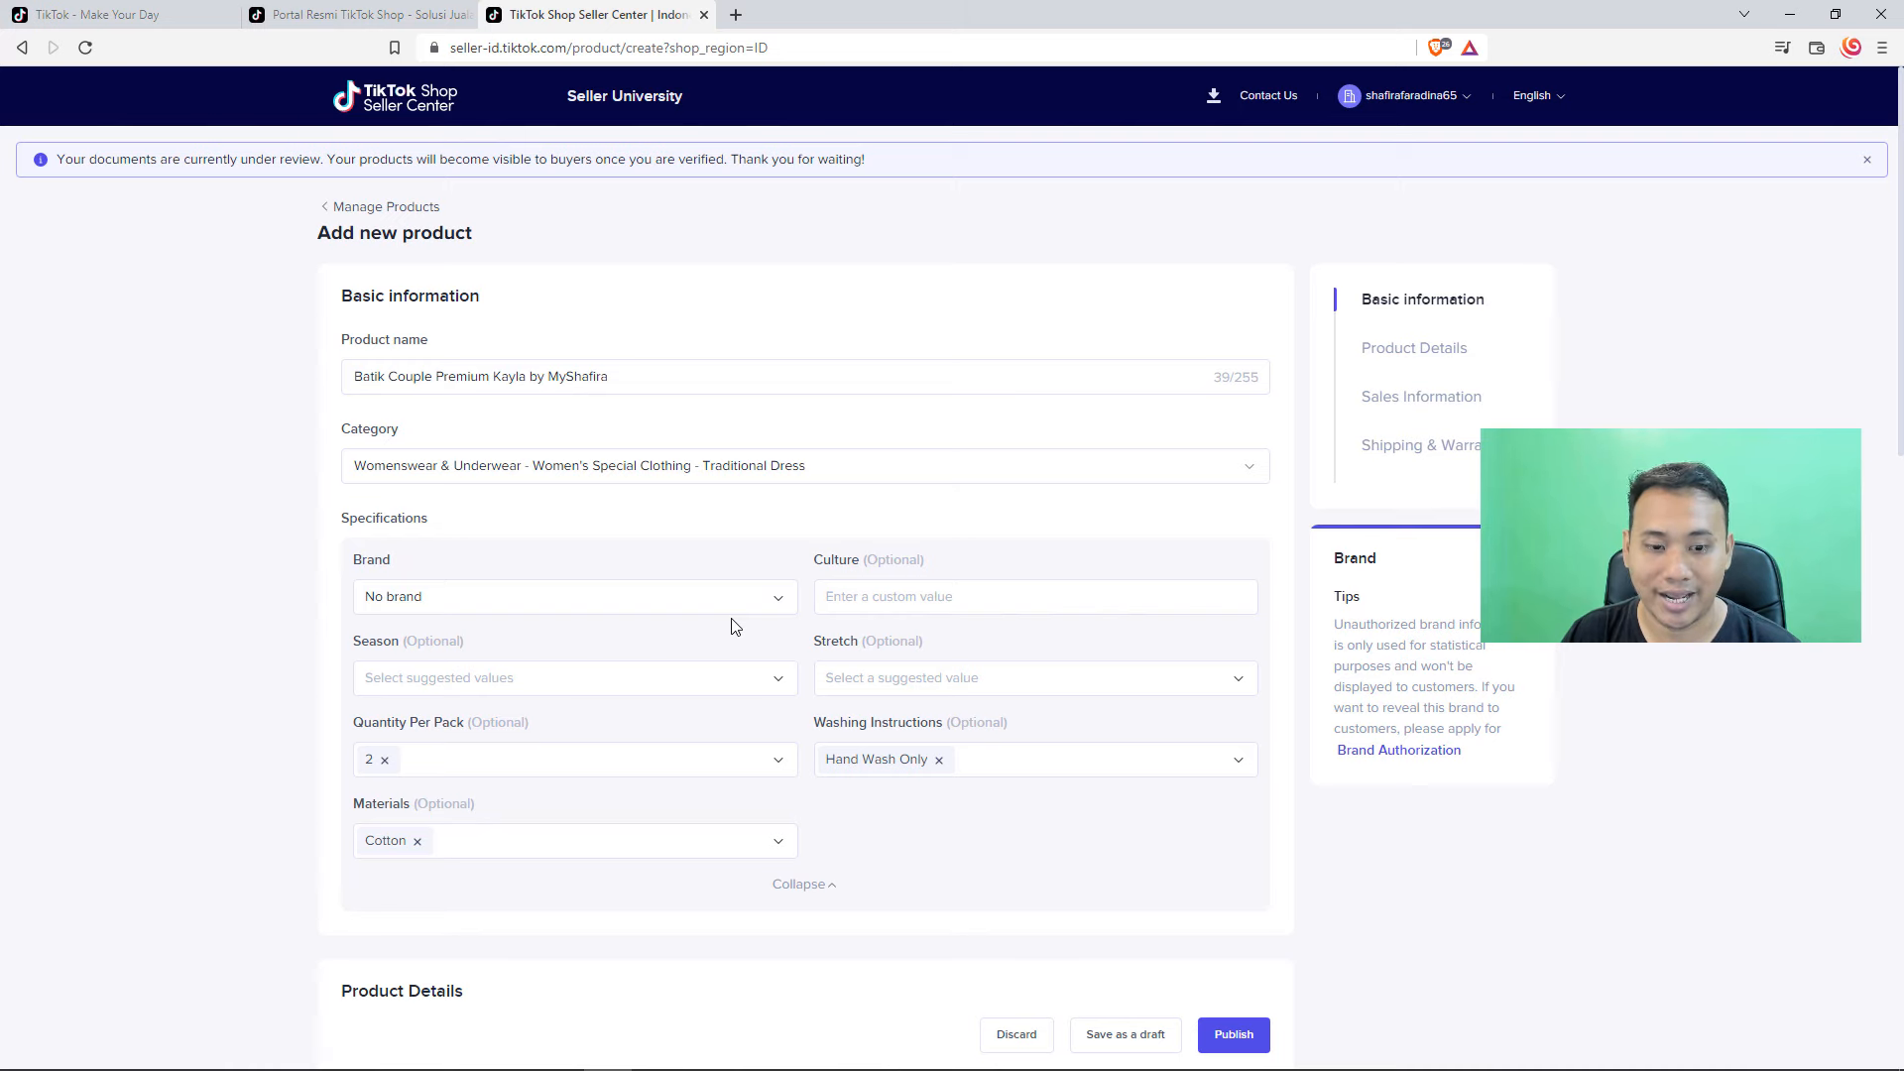
Open the file picker from the '+ Image' box under Product image
{"action": "scroll", "coordinate": [735, 626], "scroll_direction": "down", "scroll_amount": 5}
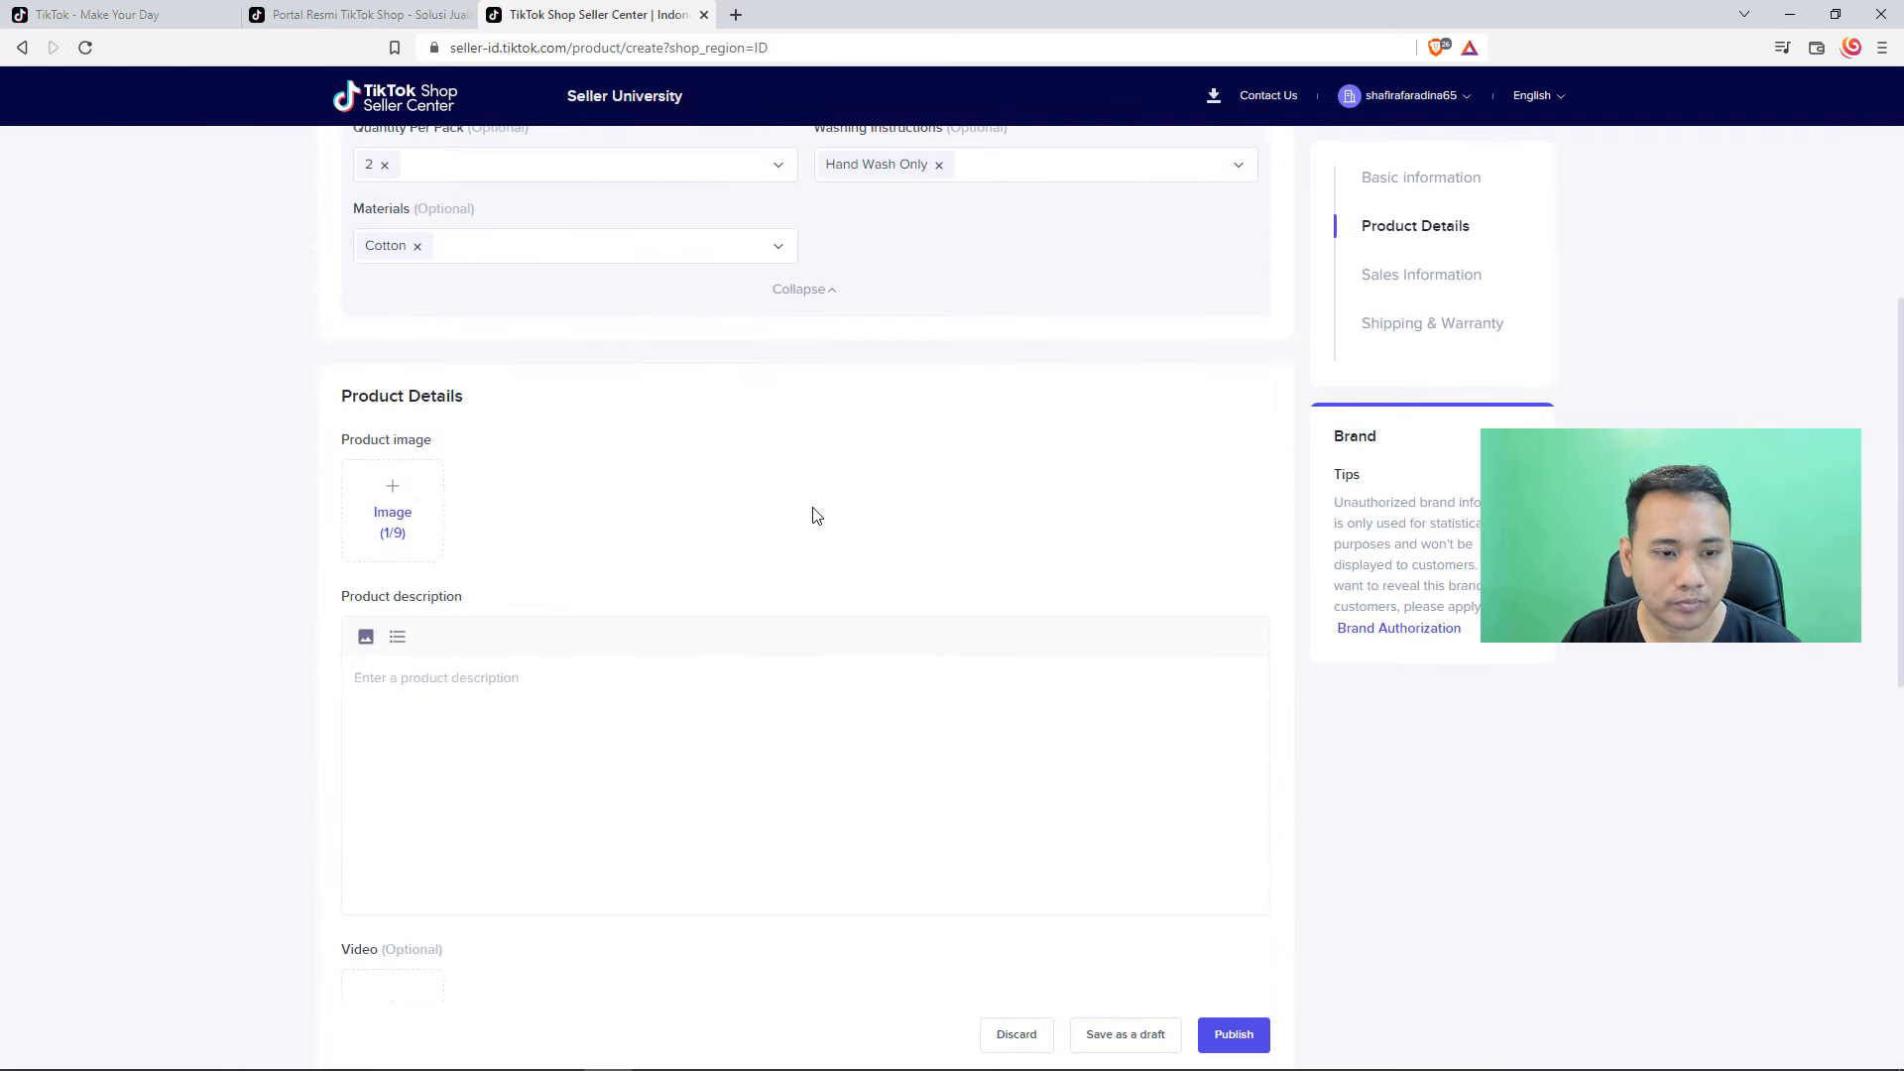
{"action": "scroll", "coordinate": [727, 476], "scroll_direction": "down", "scroll_amount": 3}
{"action": "scroll", "coordinate": [735, 475], "scroll_direction": "up", "scroll_amount": 1}
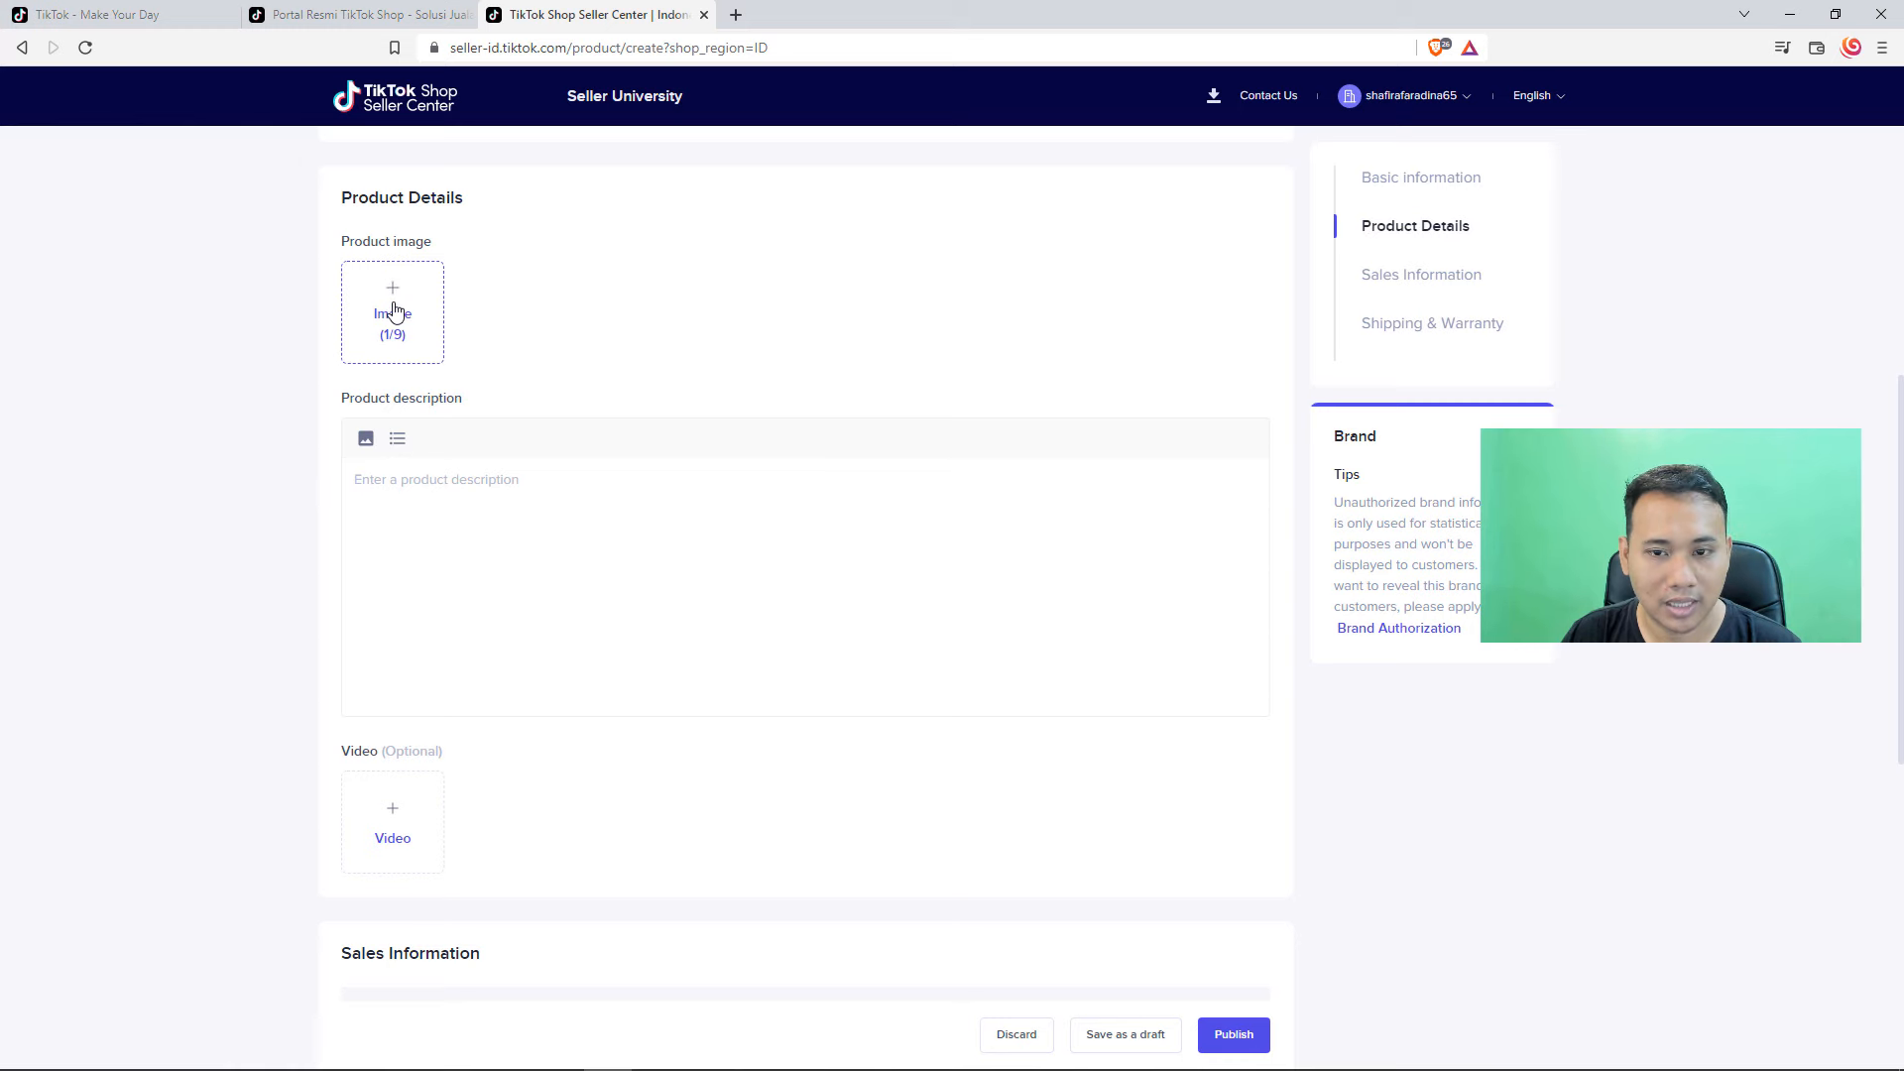
{"action": "left_click", "coordinate": [393, 312]}
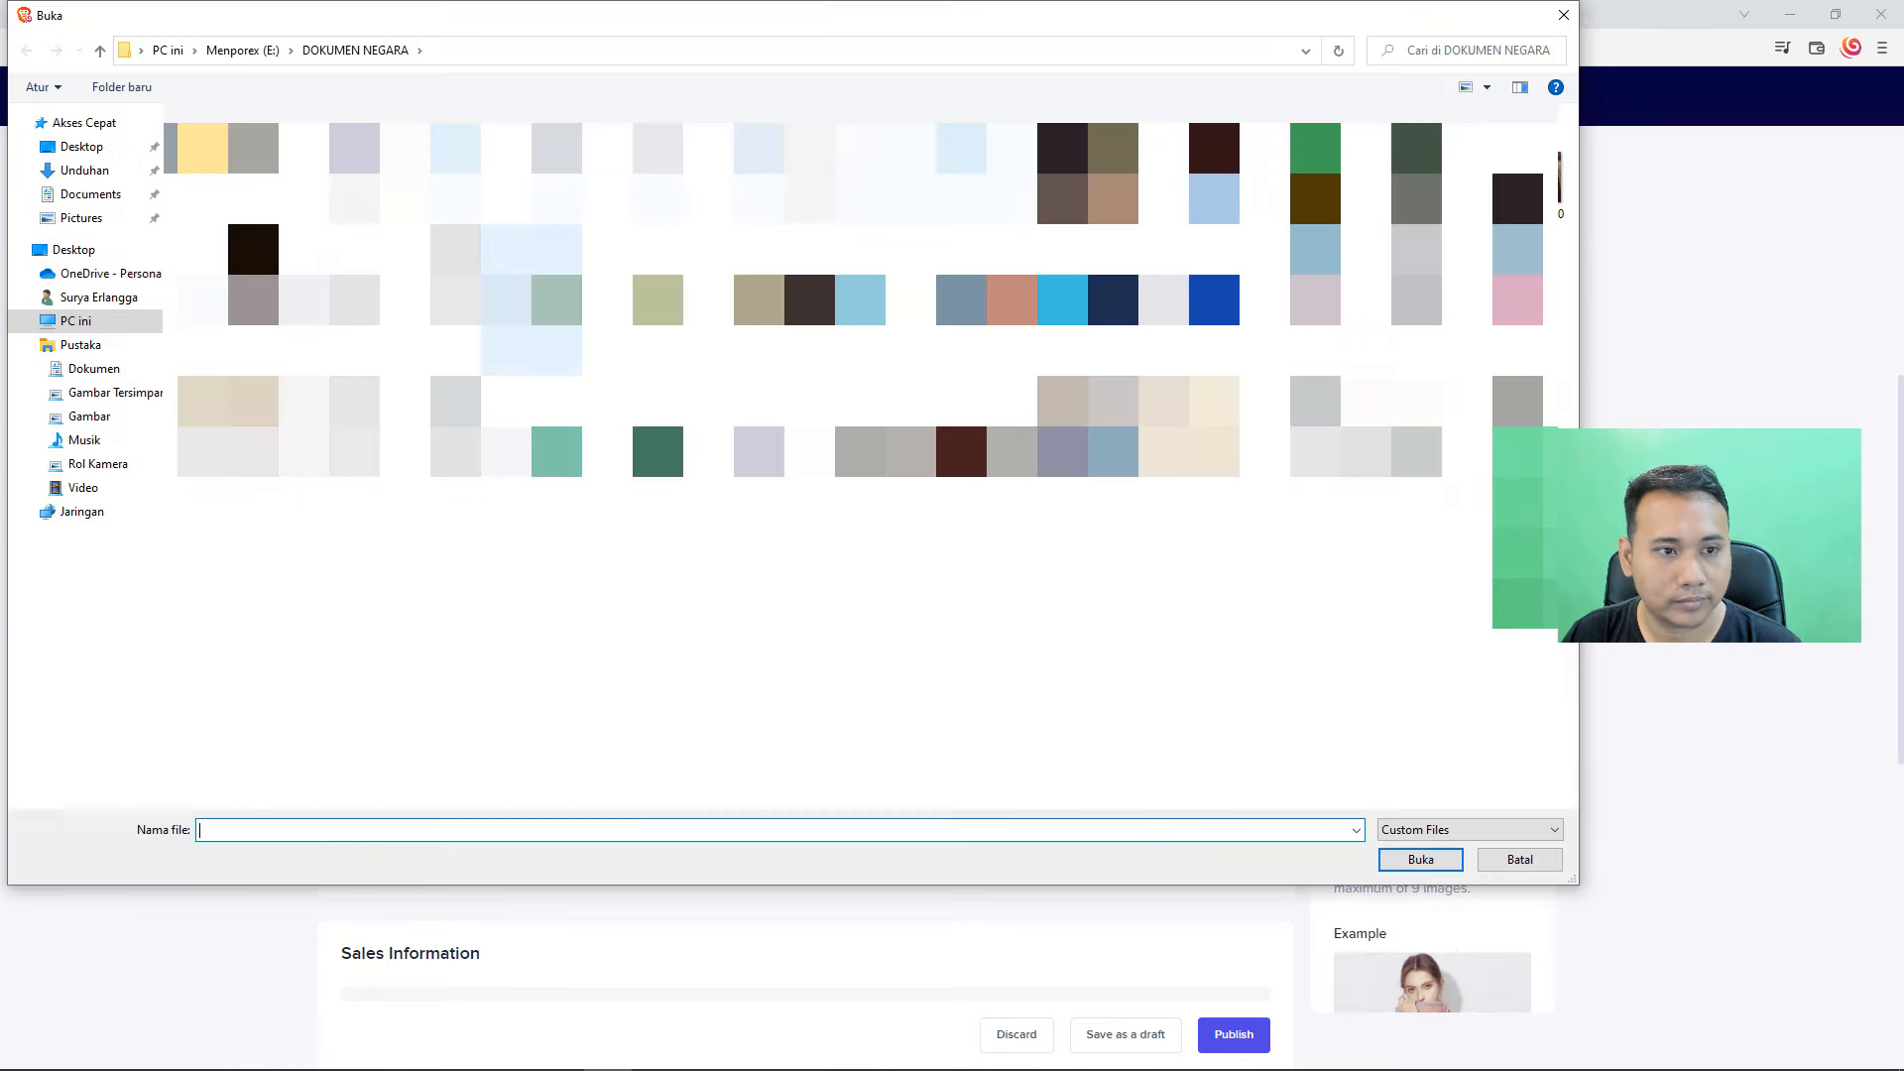
Upload the batik couple photo from Downloads > Telegram Desktop as the main image
{"action": "left_click", "coordinate": [85, 172]}
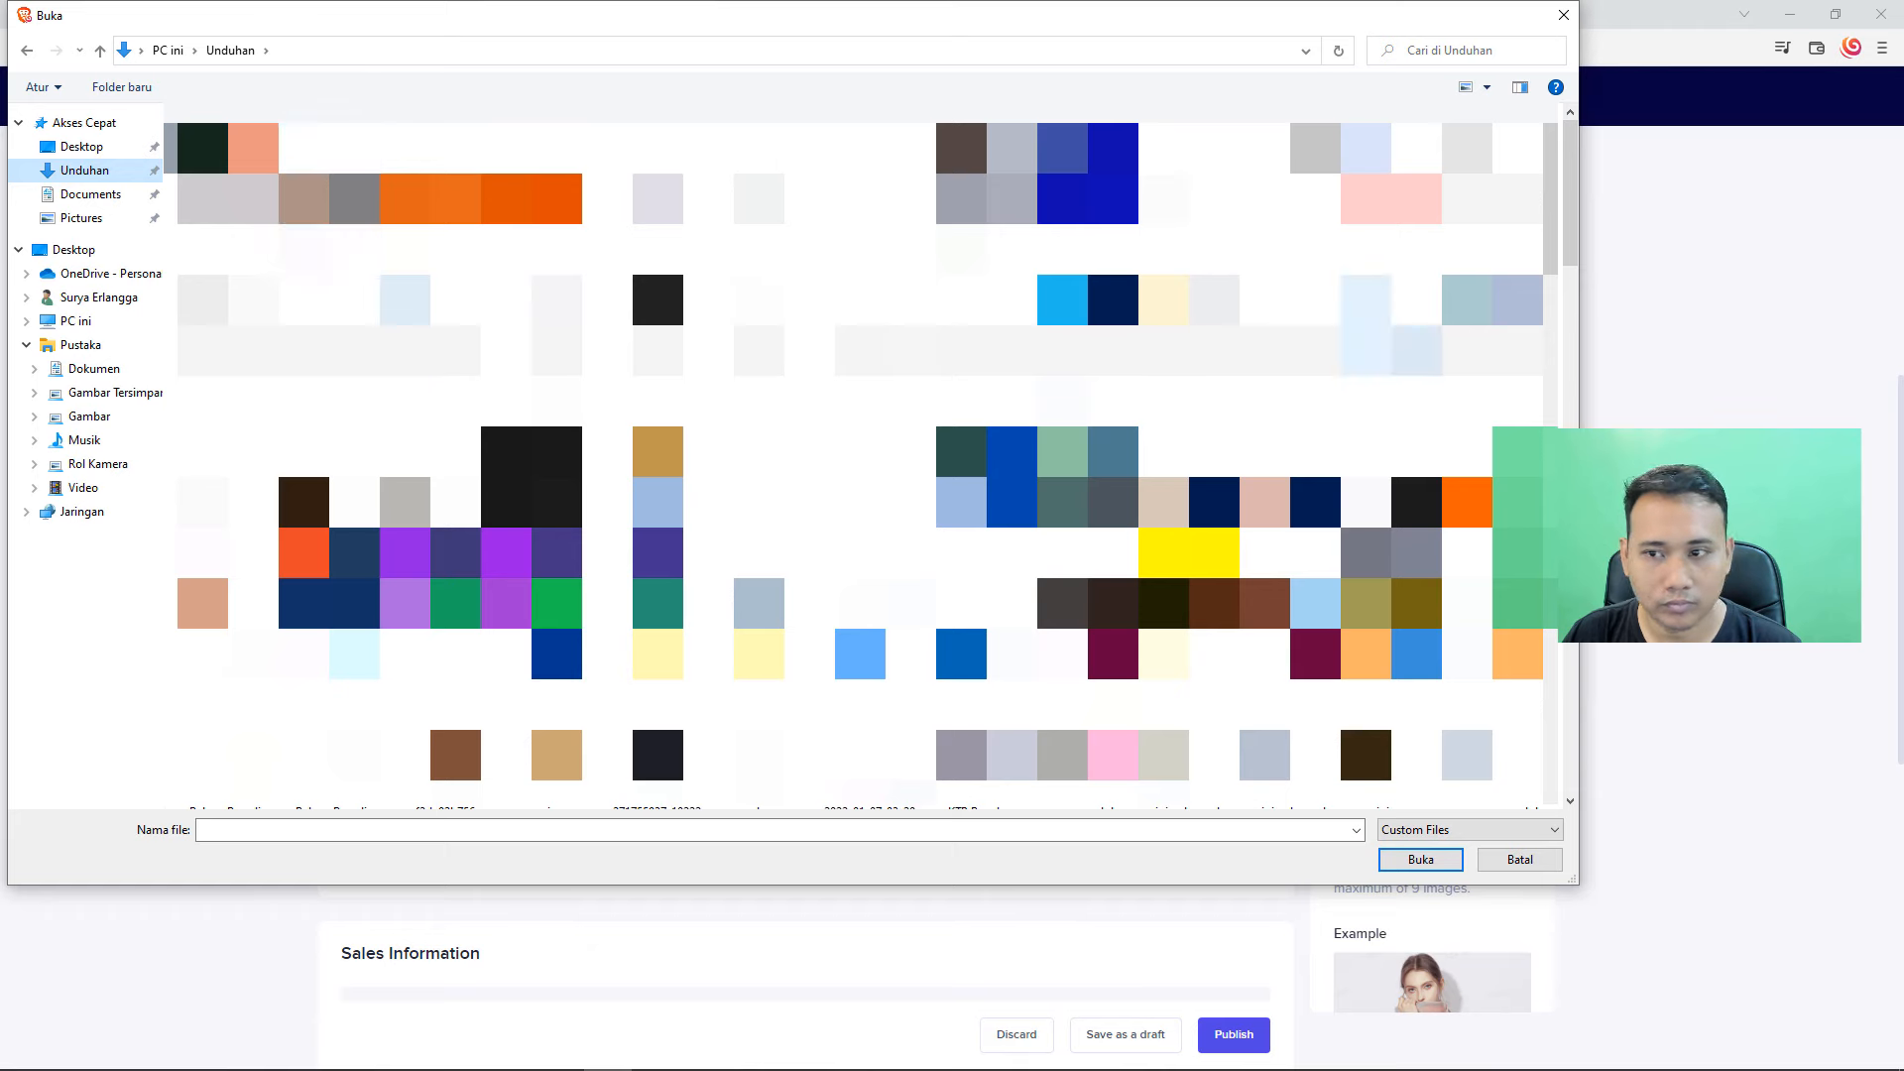
{"action": "left_click_drag", "start_coordinate": [1570, 224], "coordinate": [1565, 773]}
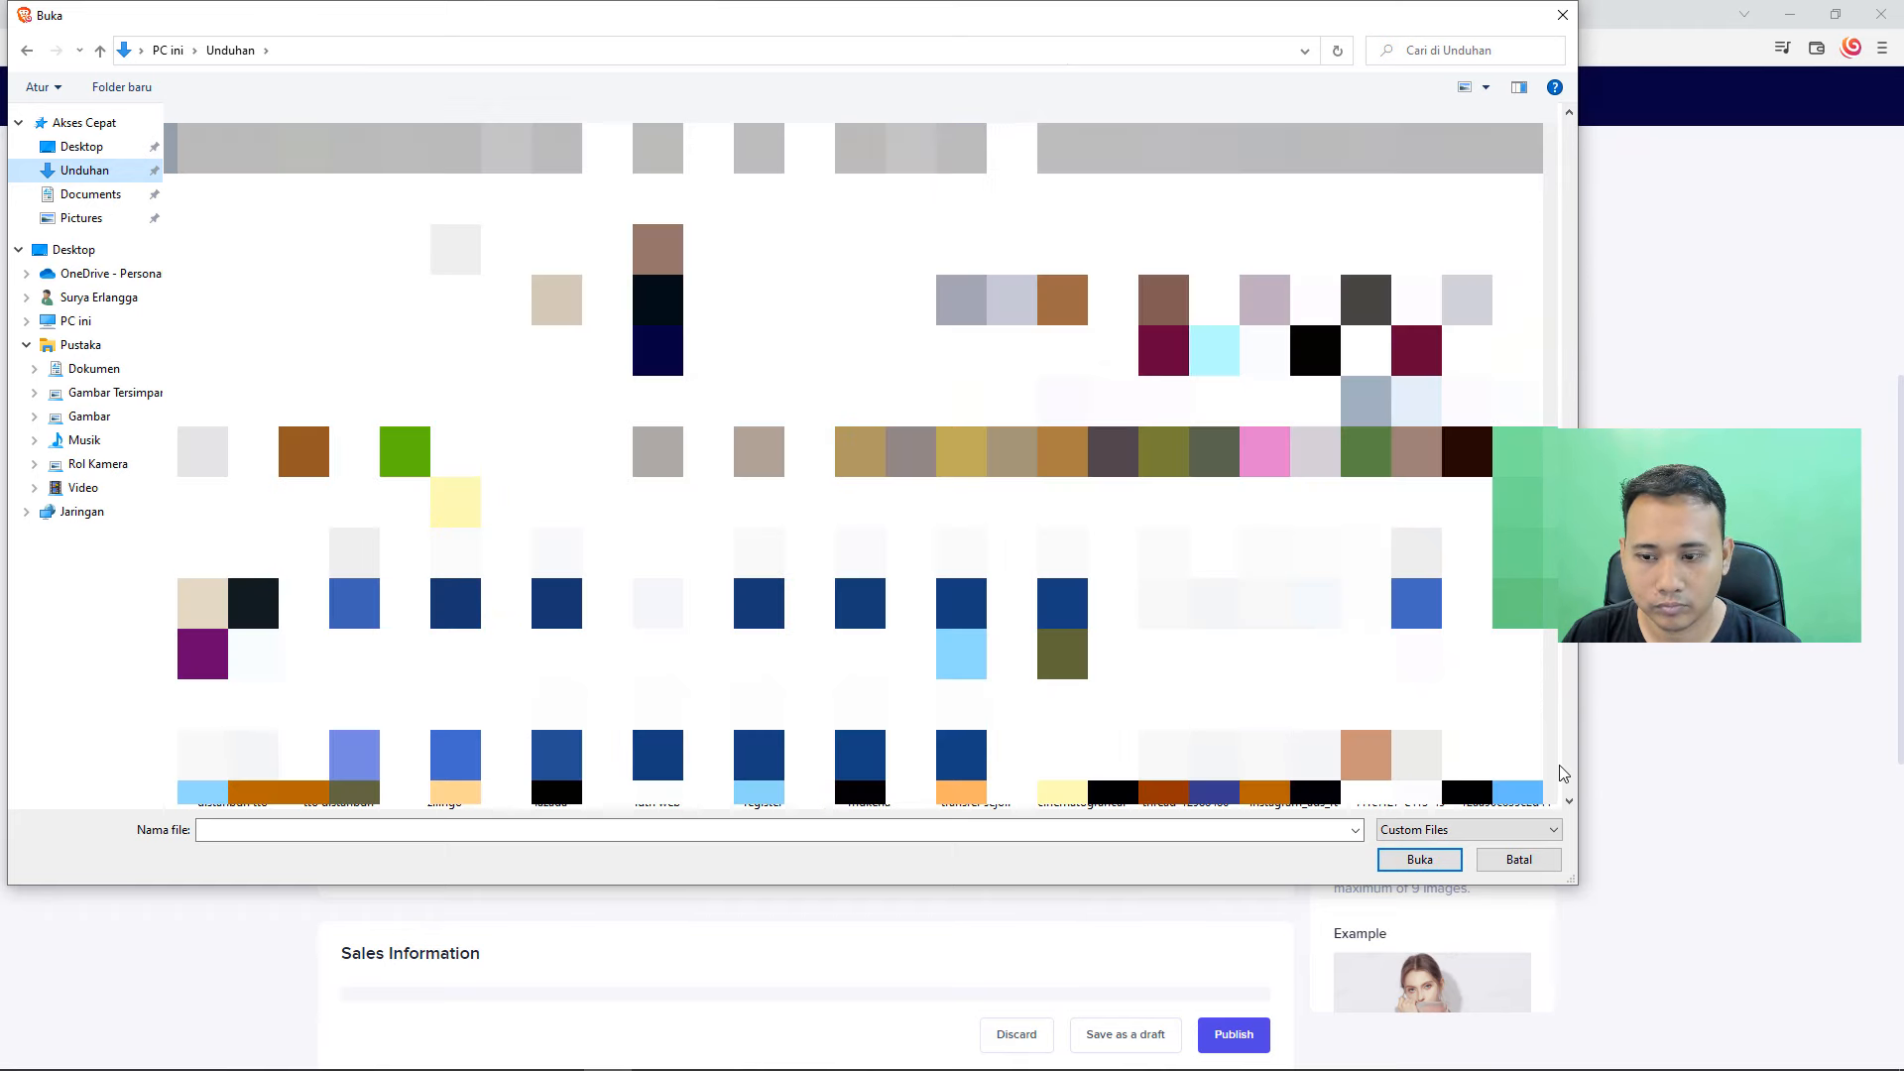
{"action": "double_click", "coordinate": [1292, 754]}
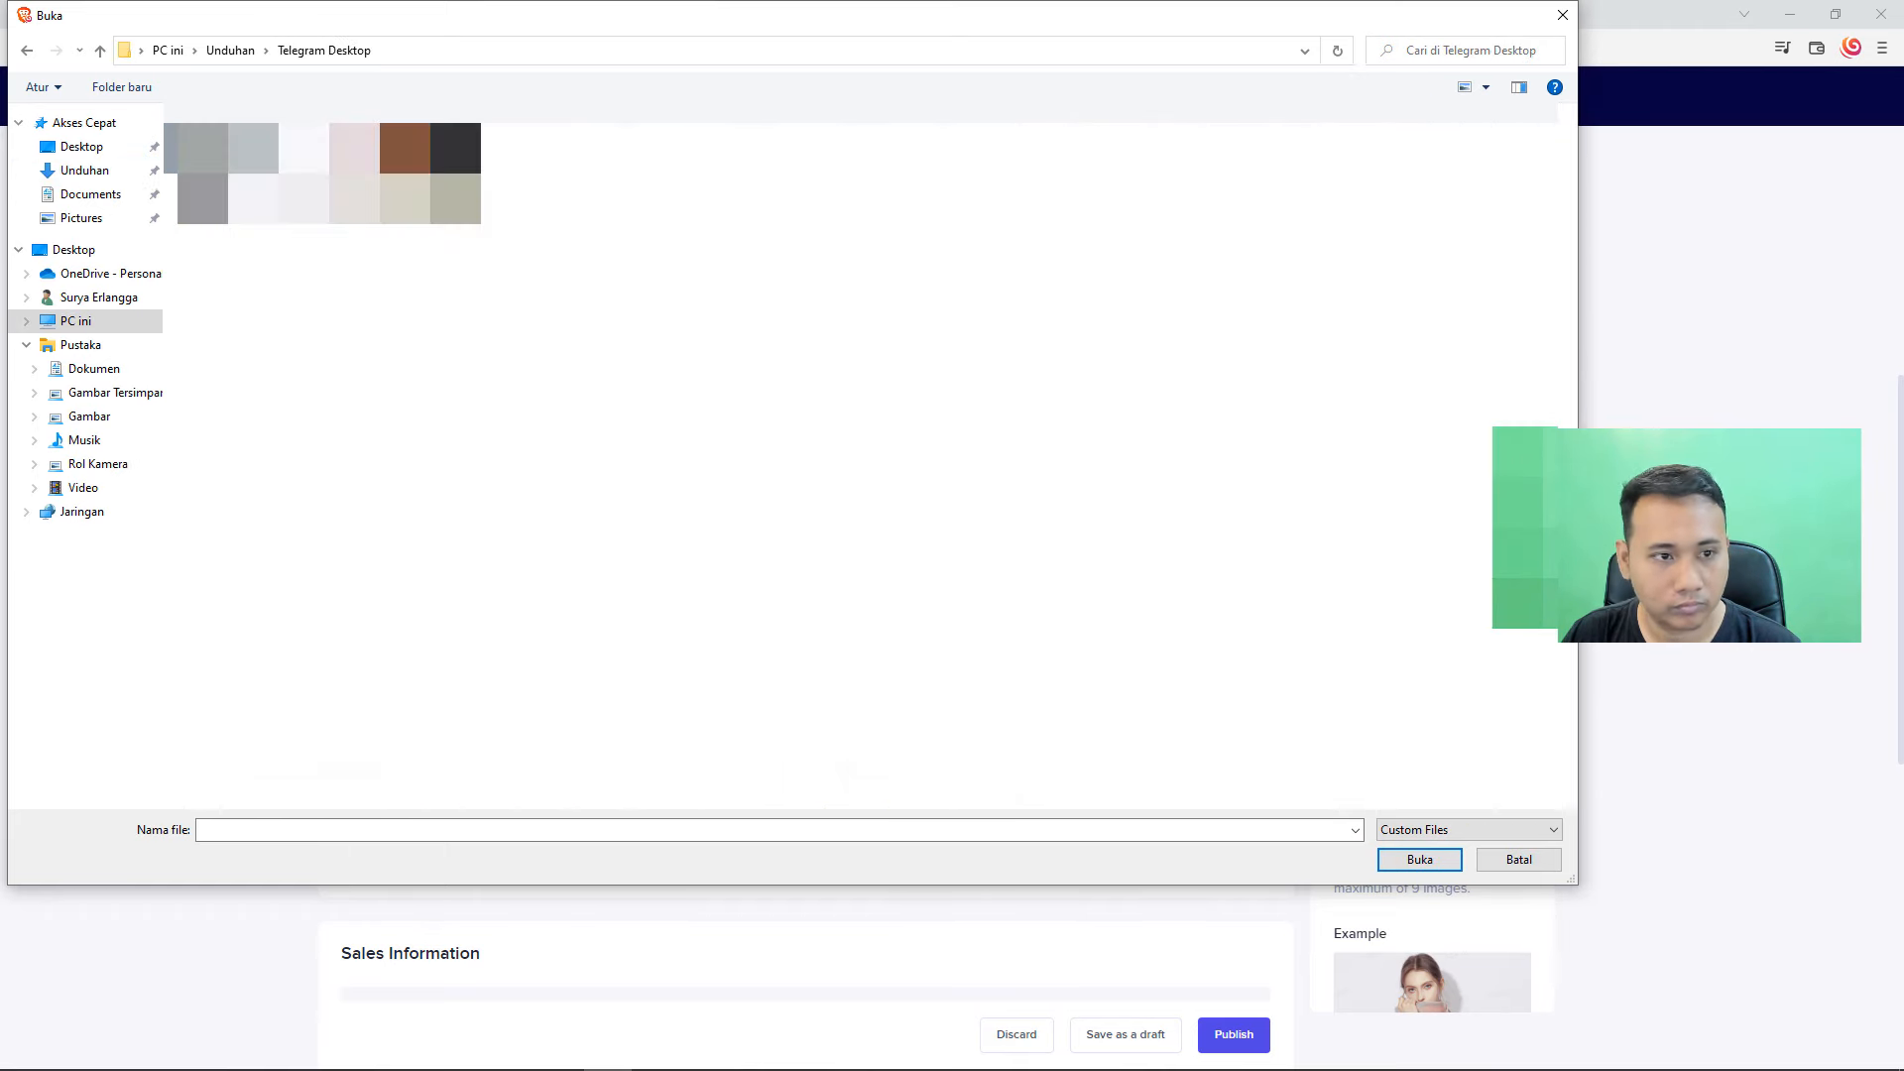
{"action": "left_click", "coordinate": [1420, 859]}
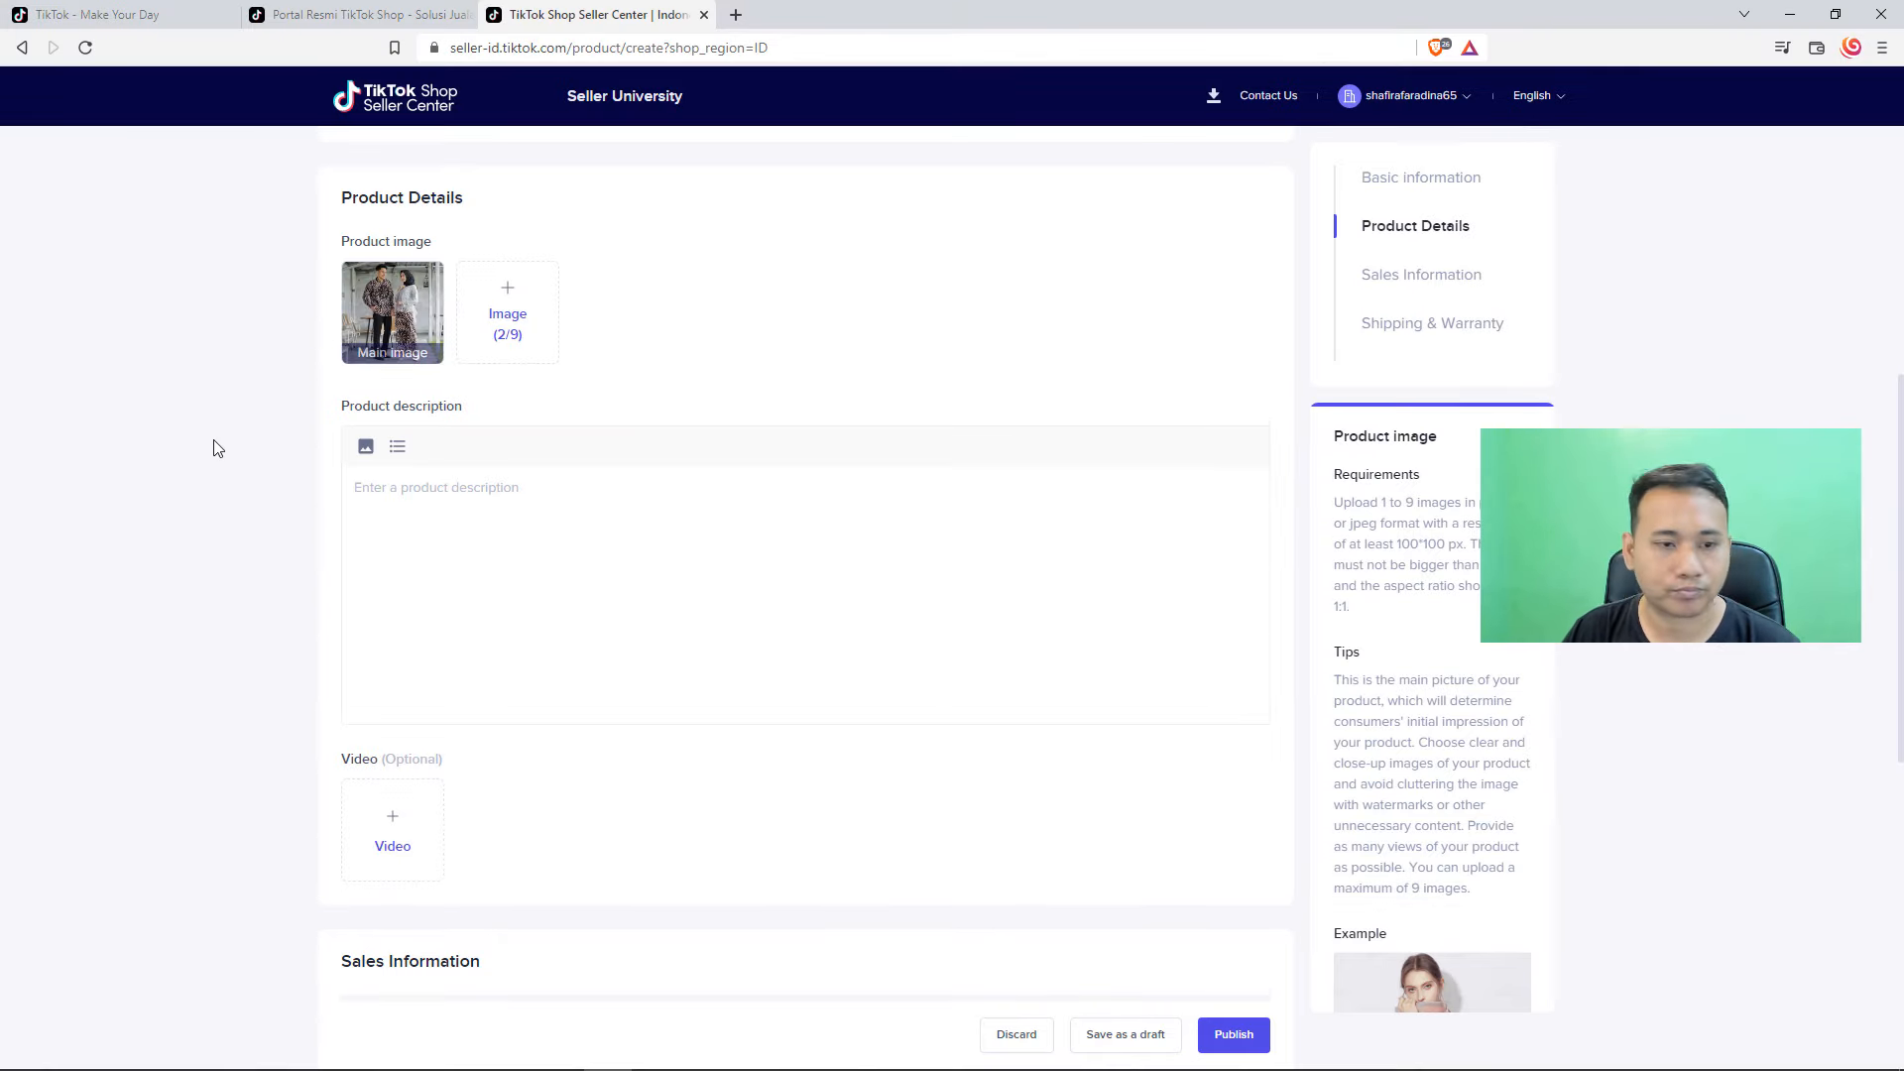
Write the description: title, 'Bahan : Katun Prima', 'Ukuran Kemeja : M - XL', 'Ukuran Dress : All Size'
{"action": "left_click", "coordinate": [520, 535]}
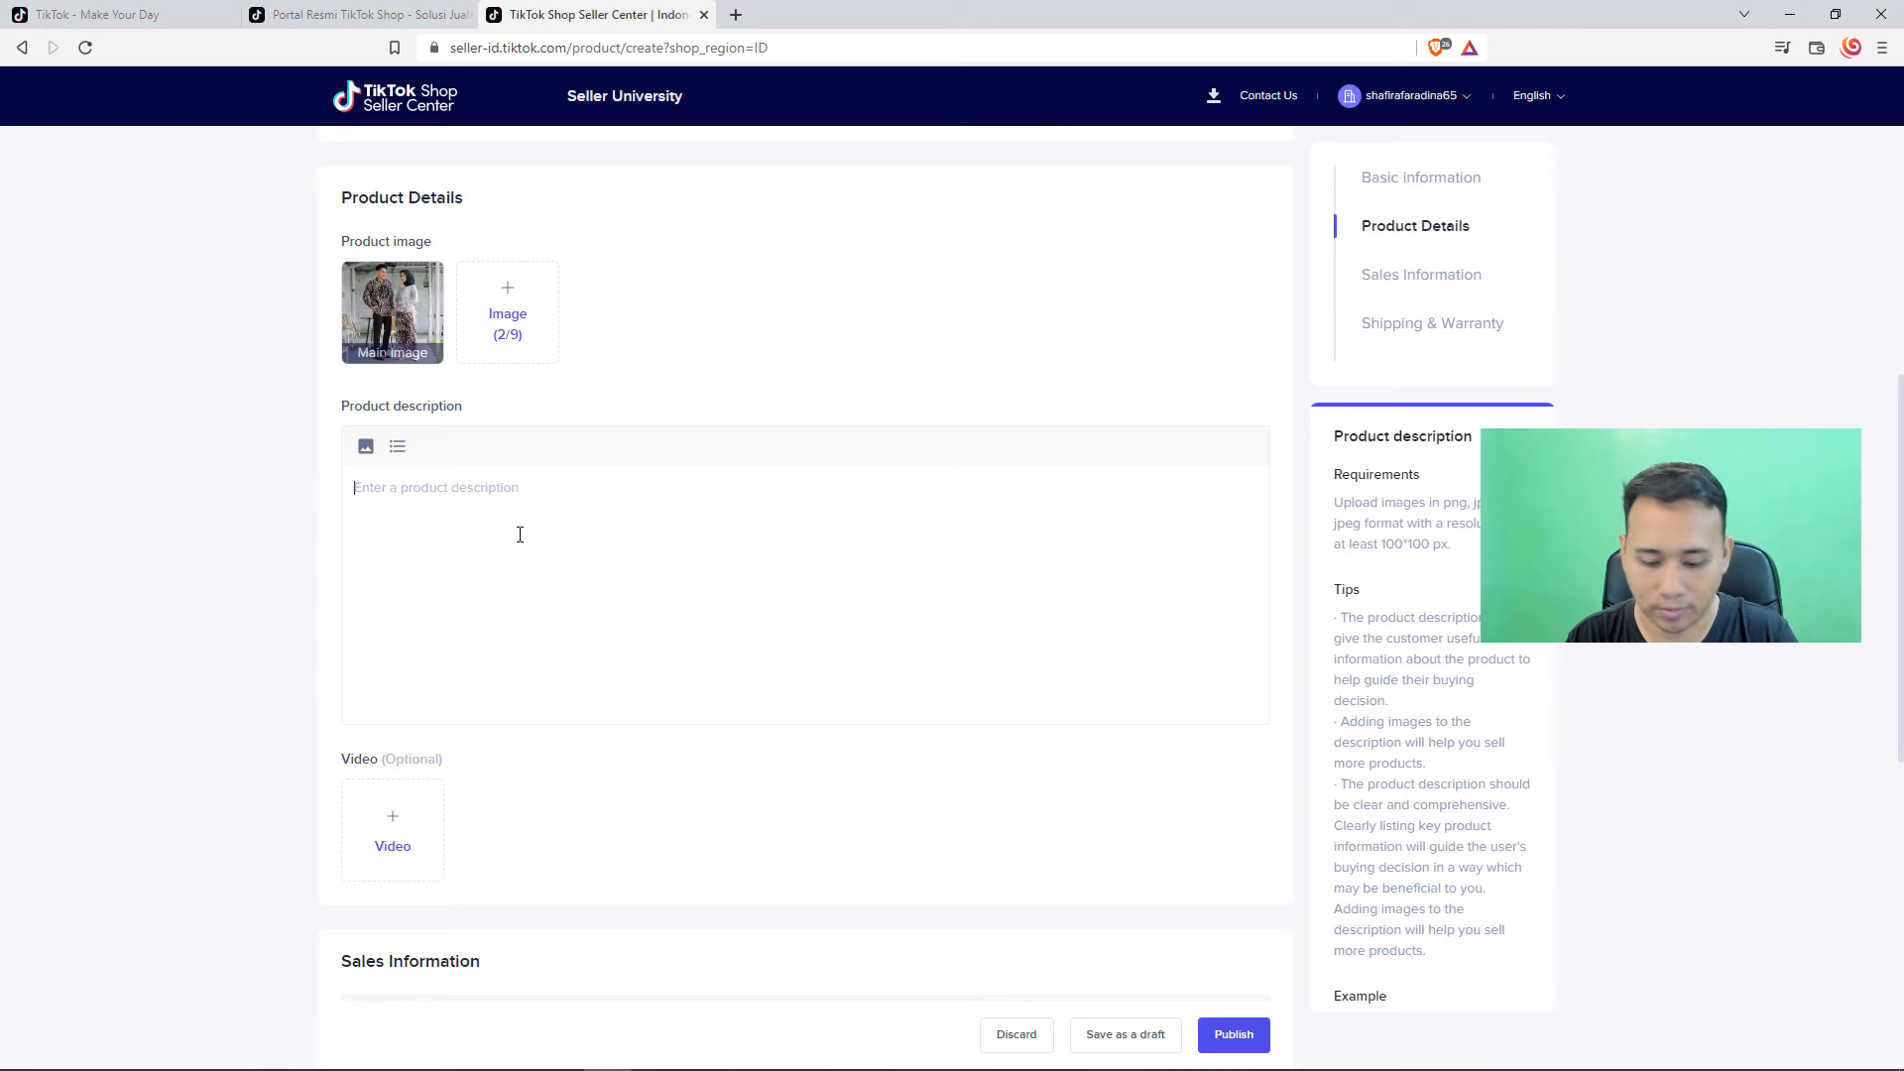
{"action": "type", "text": "C"}
{"action": "key", "text": "BackSpace"}
{"action": "type", "text": "Bati"}
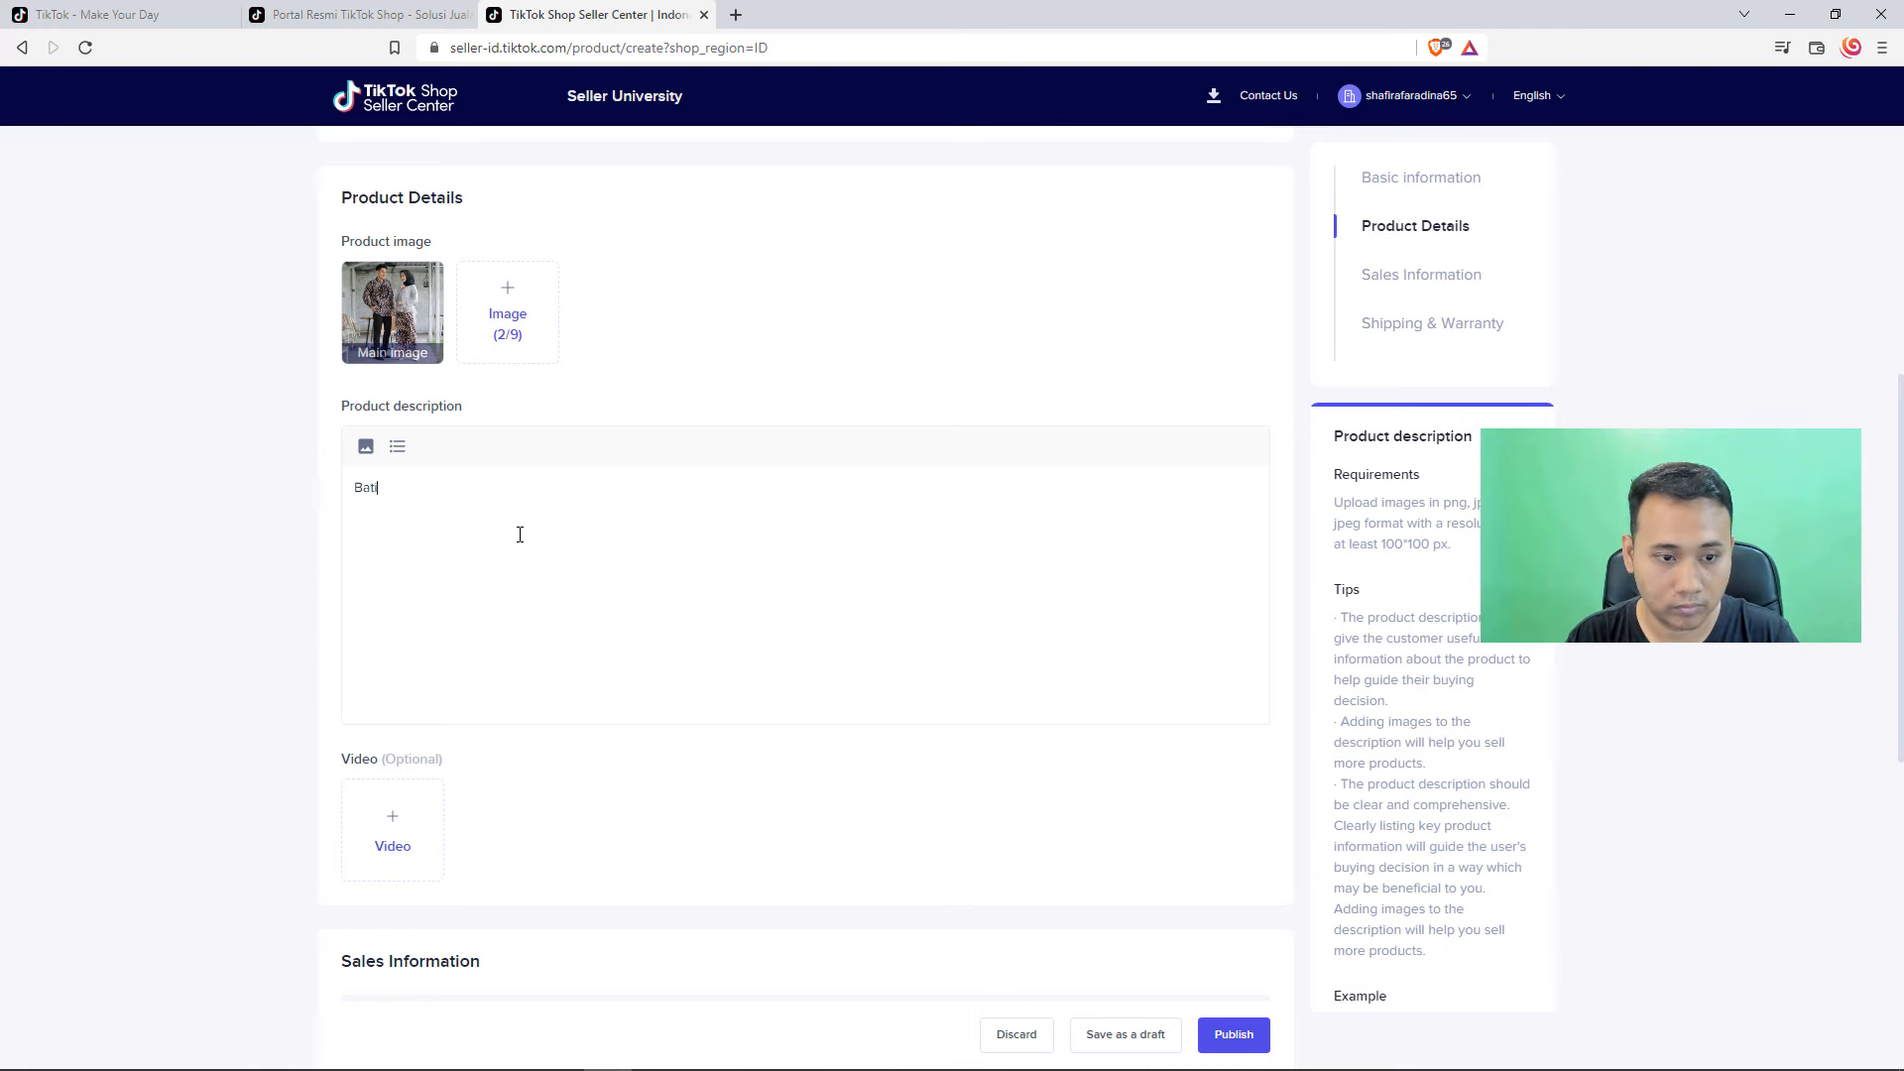
{"action": "type", "text": "k Couple Premium"}
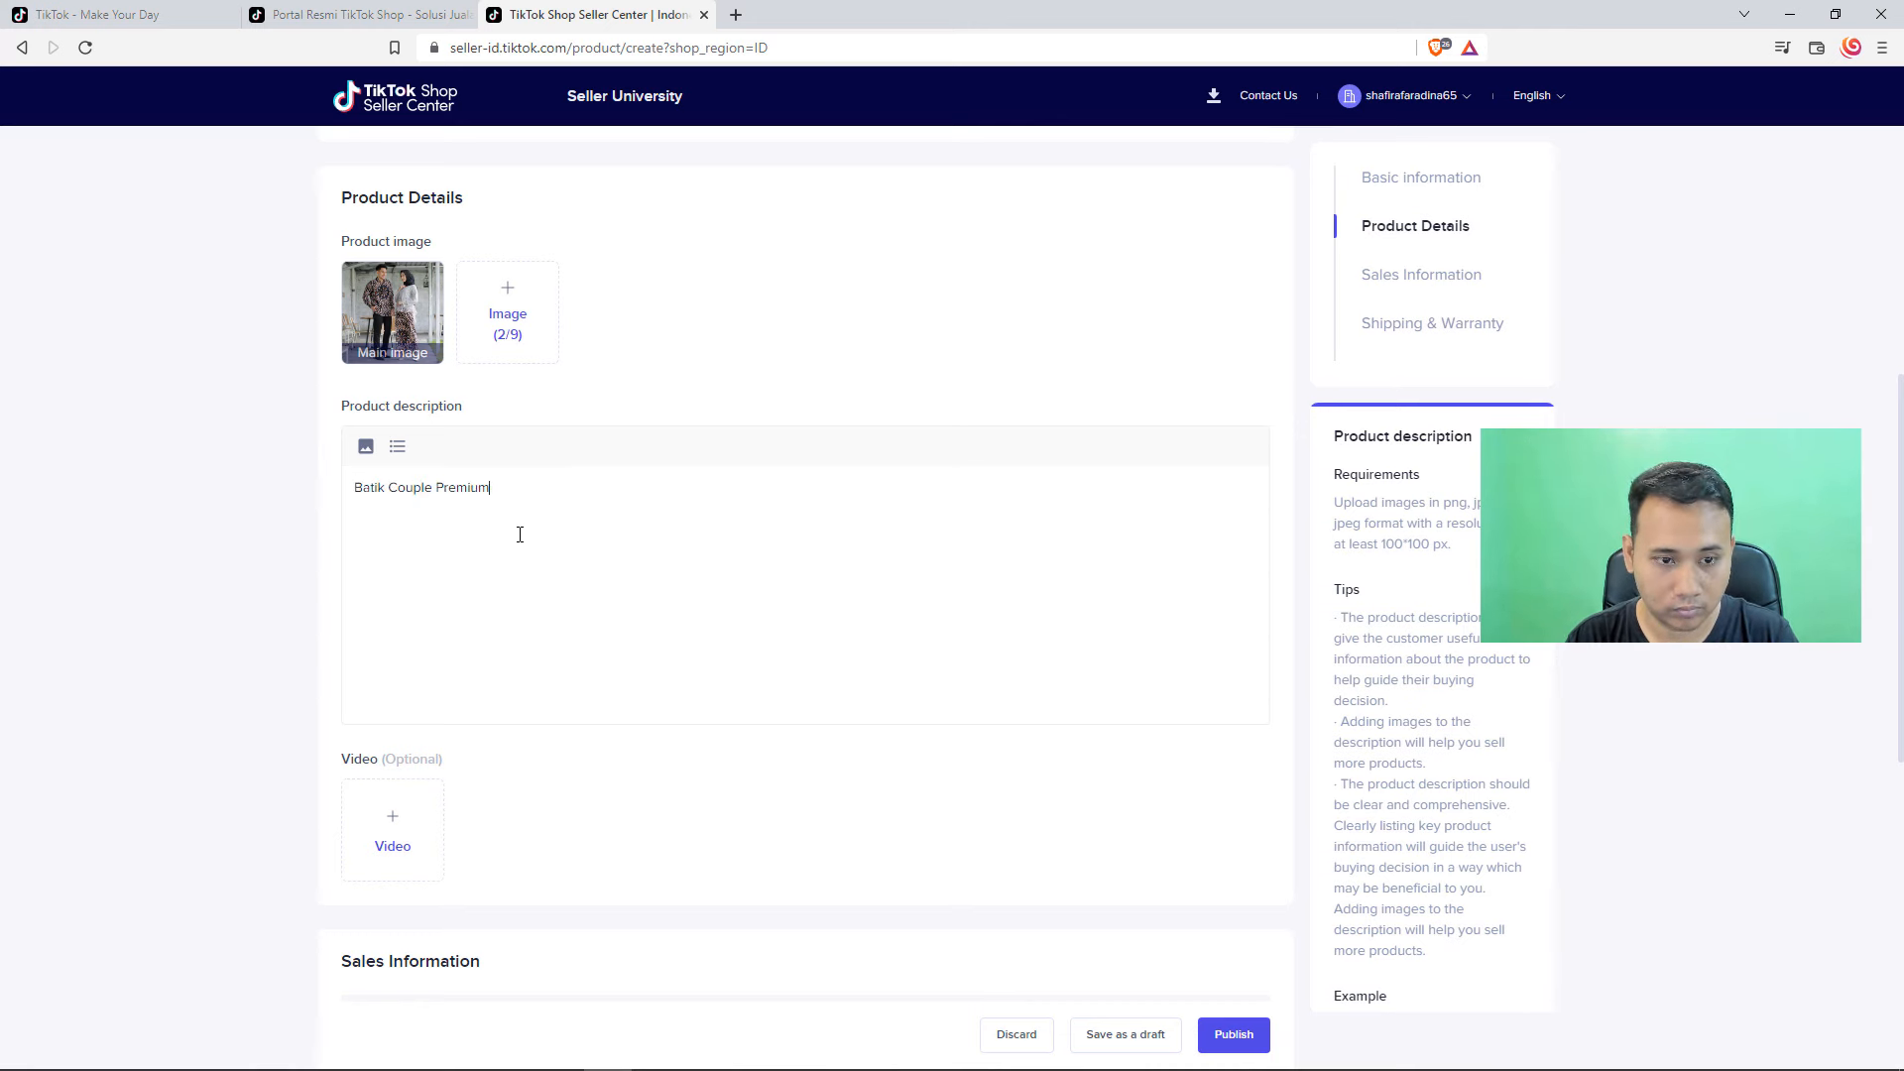
{"action": "type", "text": " Kayla by MyShafira  "}
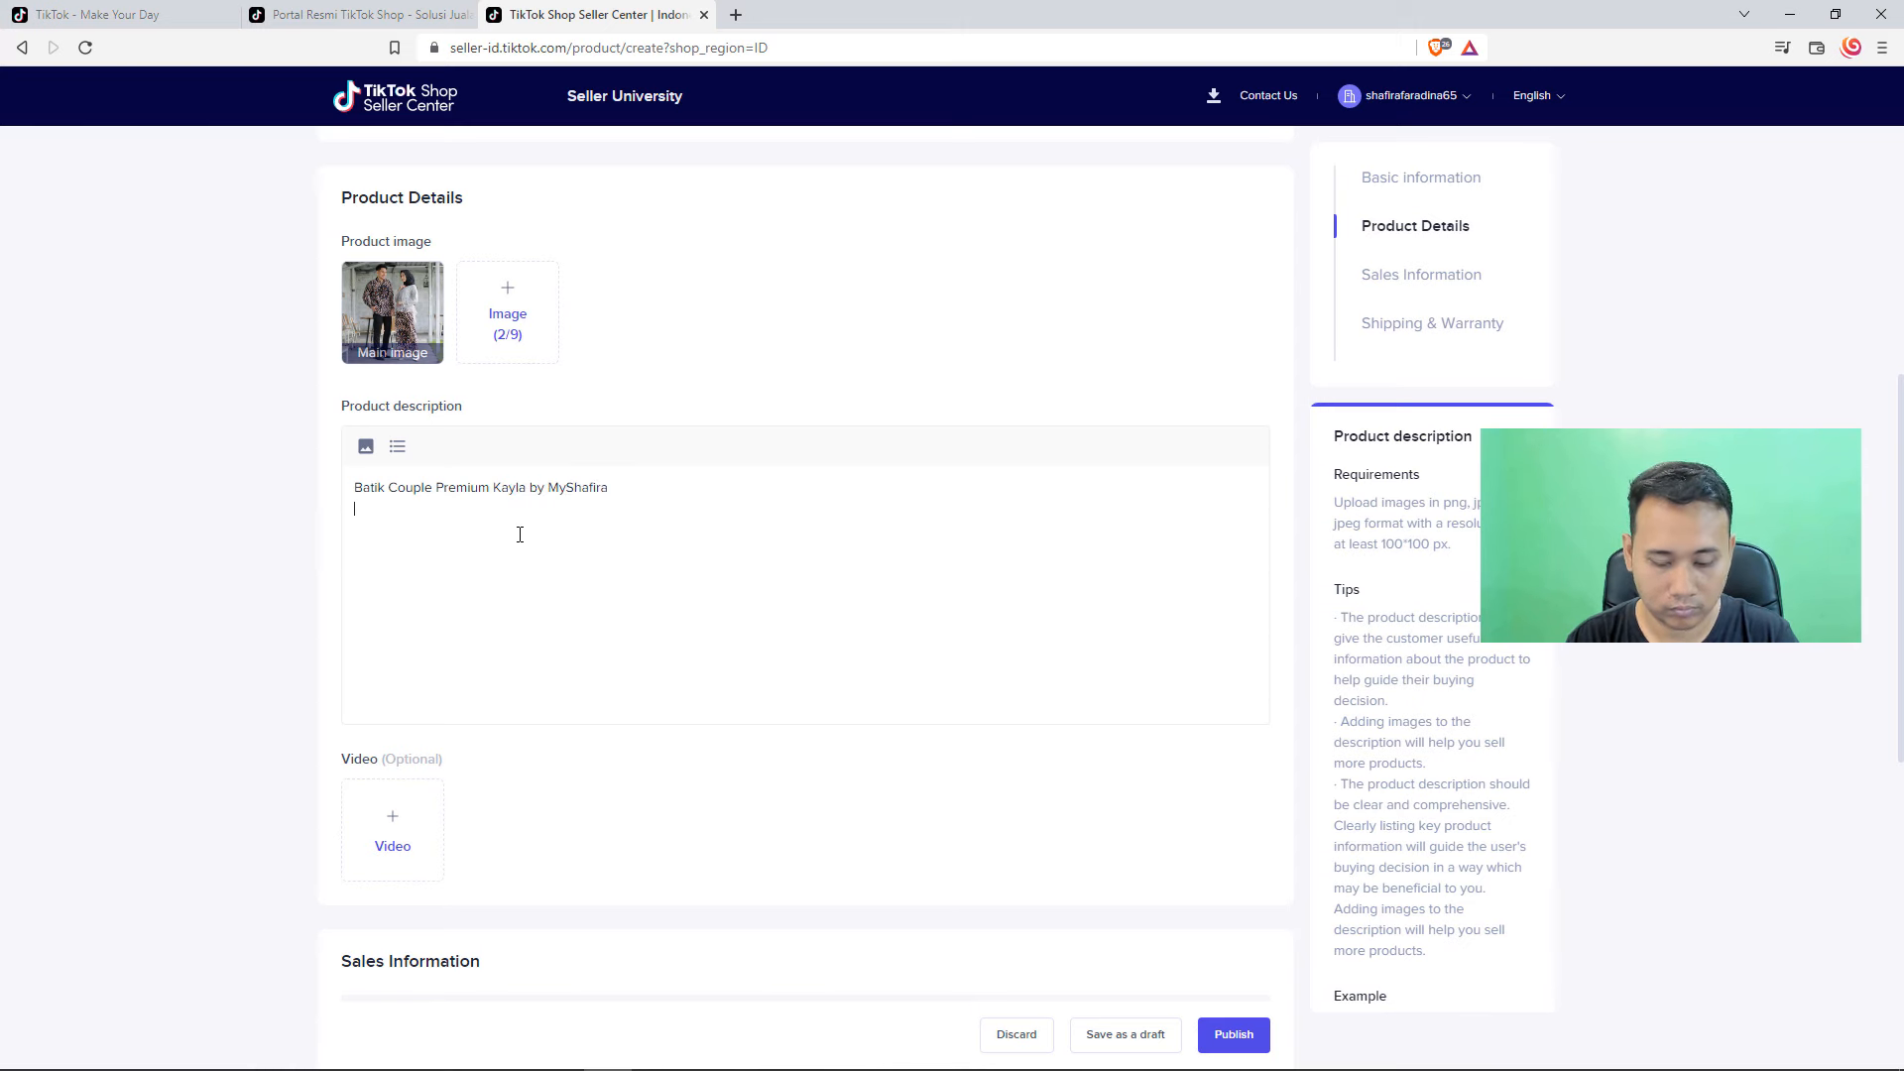
{"action": "type", "text": "Bahan : "}
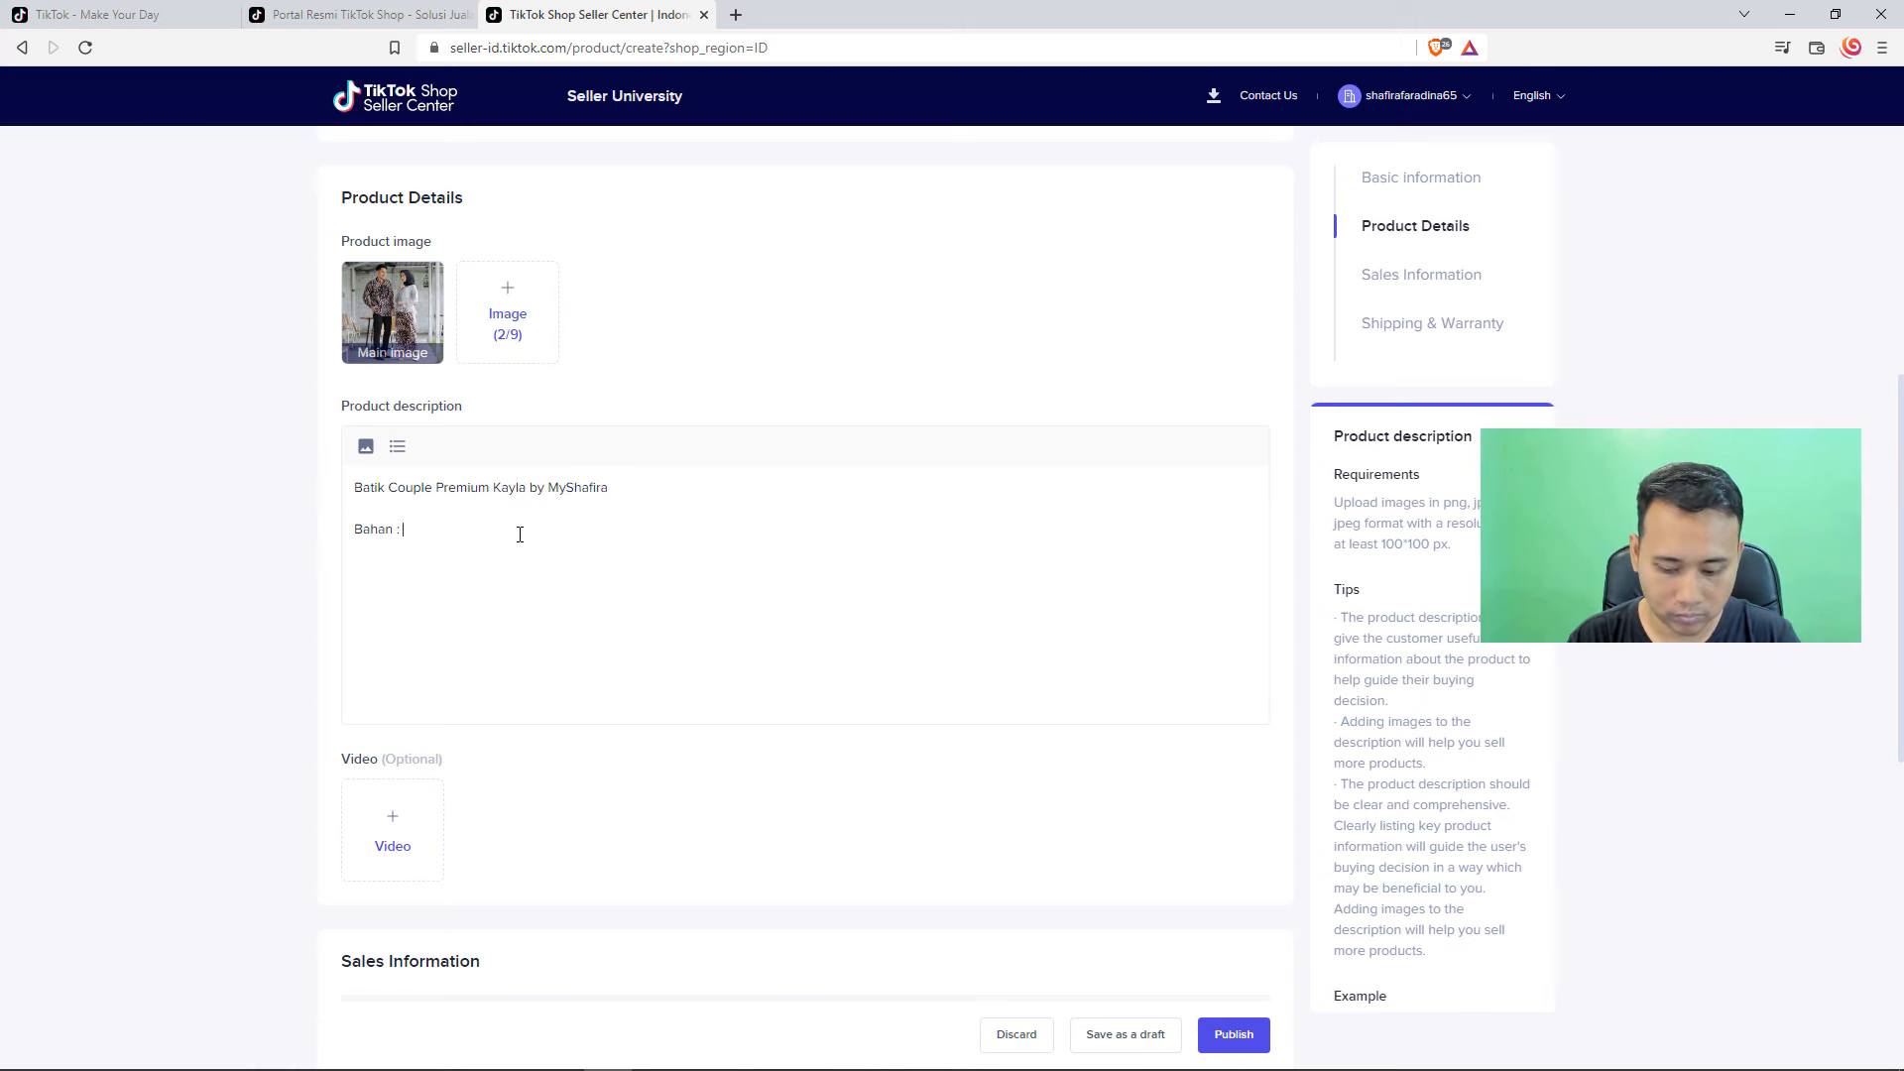
{"action": "type", "text": "katu"}
{"action": "key", "text": "BackSpace"}
{"action": "key", "text": "BackSpace"}
{"action": "key", "text": "BackSpace"}
{"action": "key", "text": "BackSpace"}
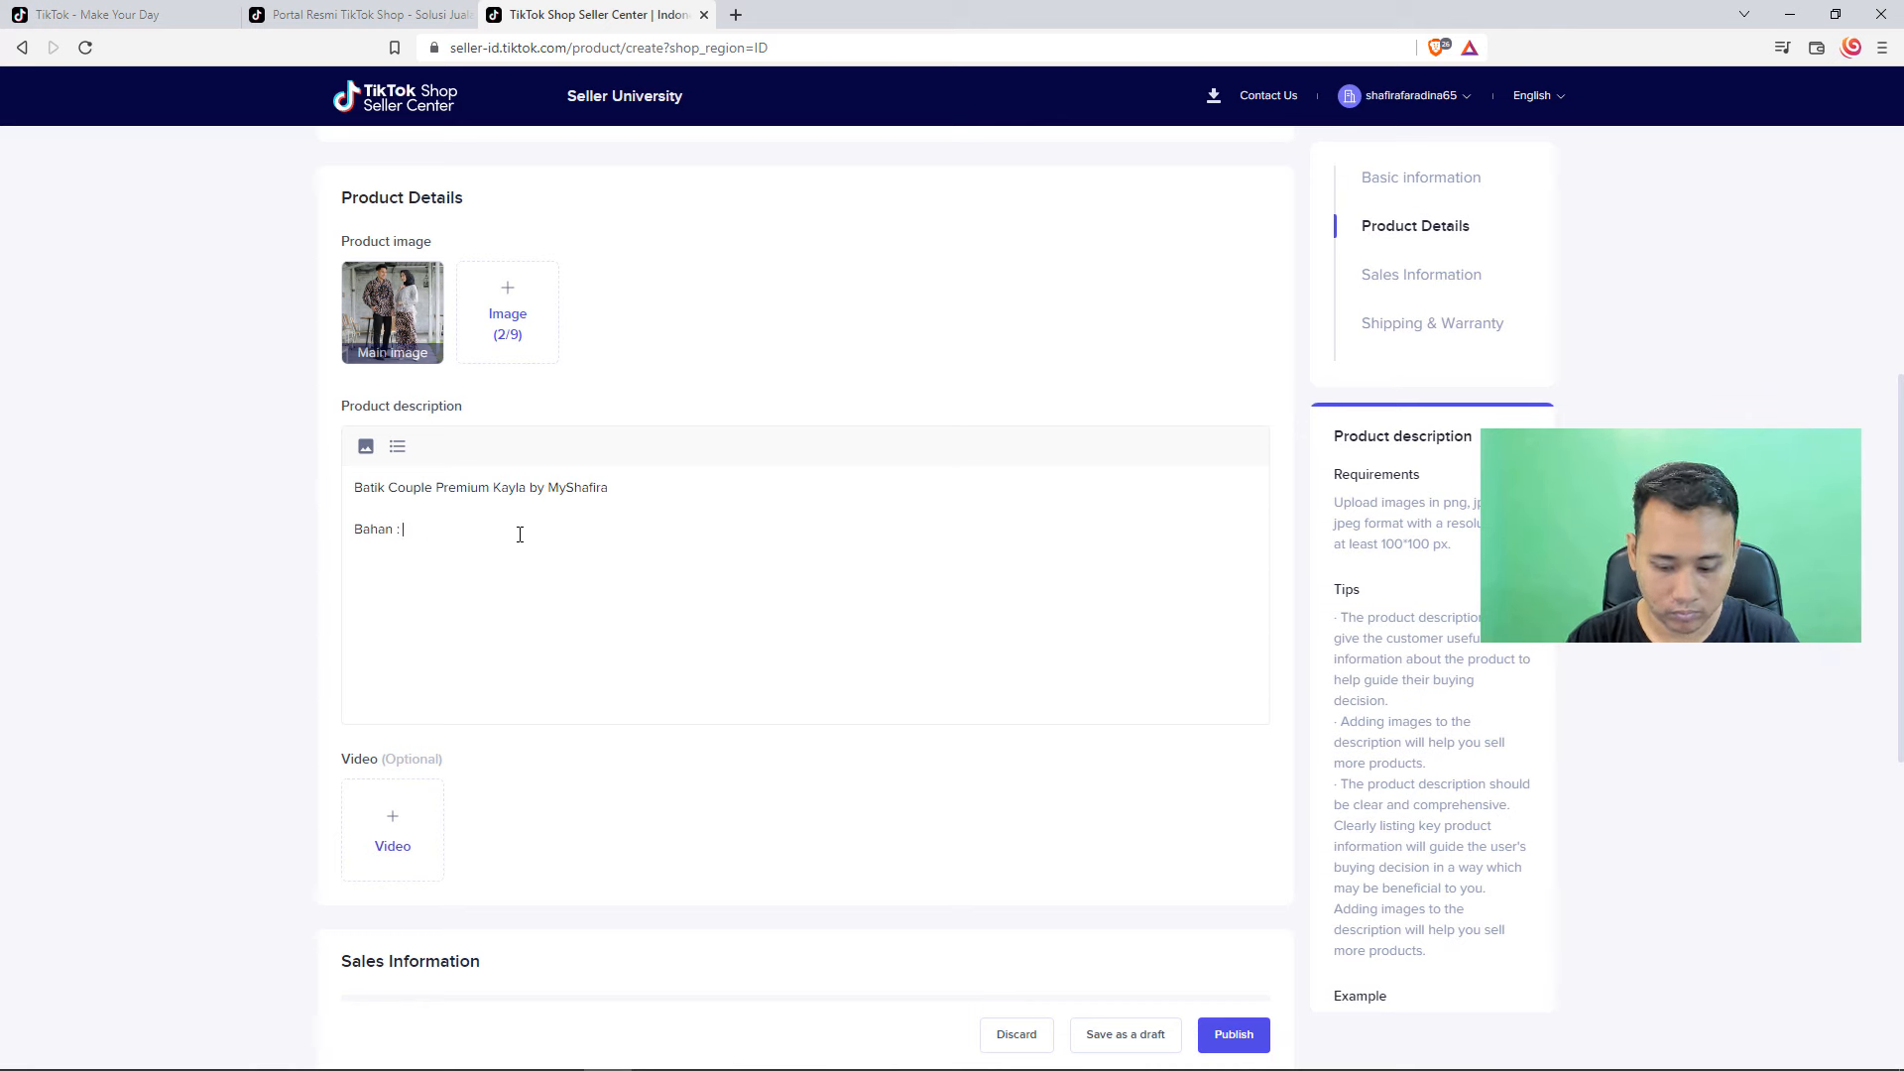
{"action": "type", "text": "Katun Pri"}
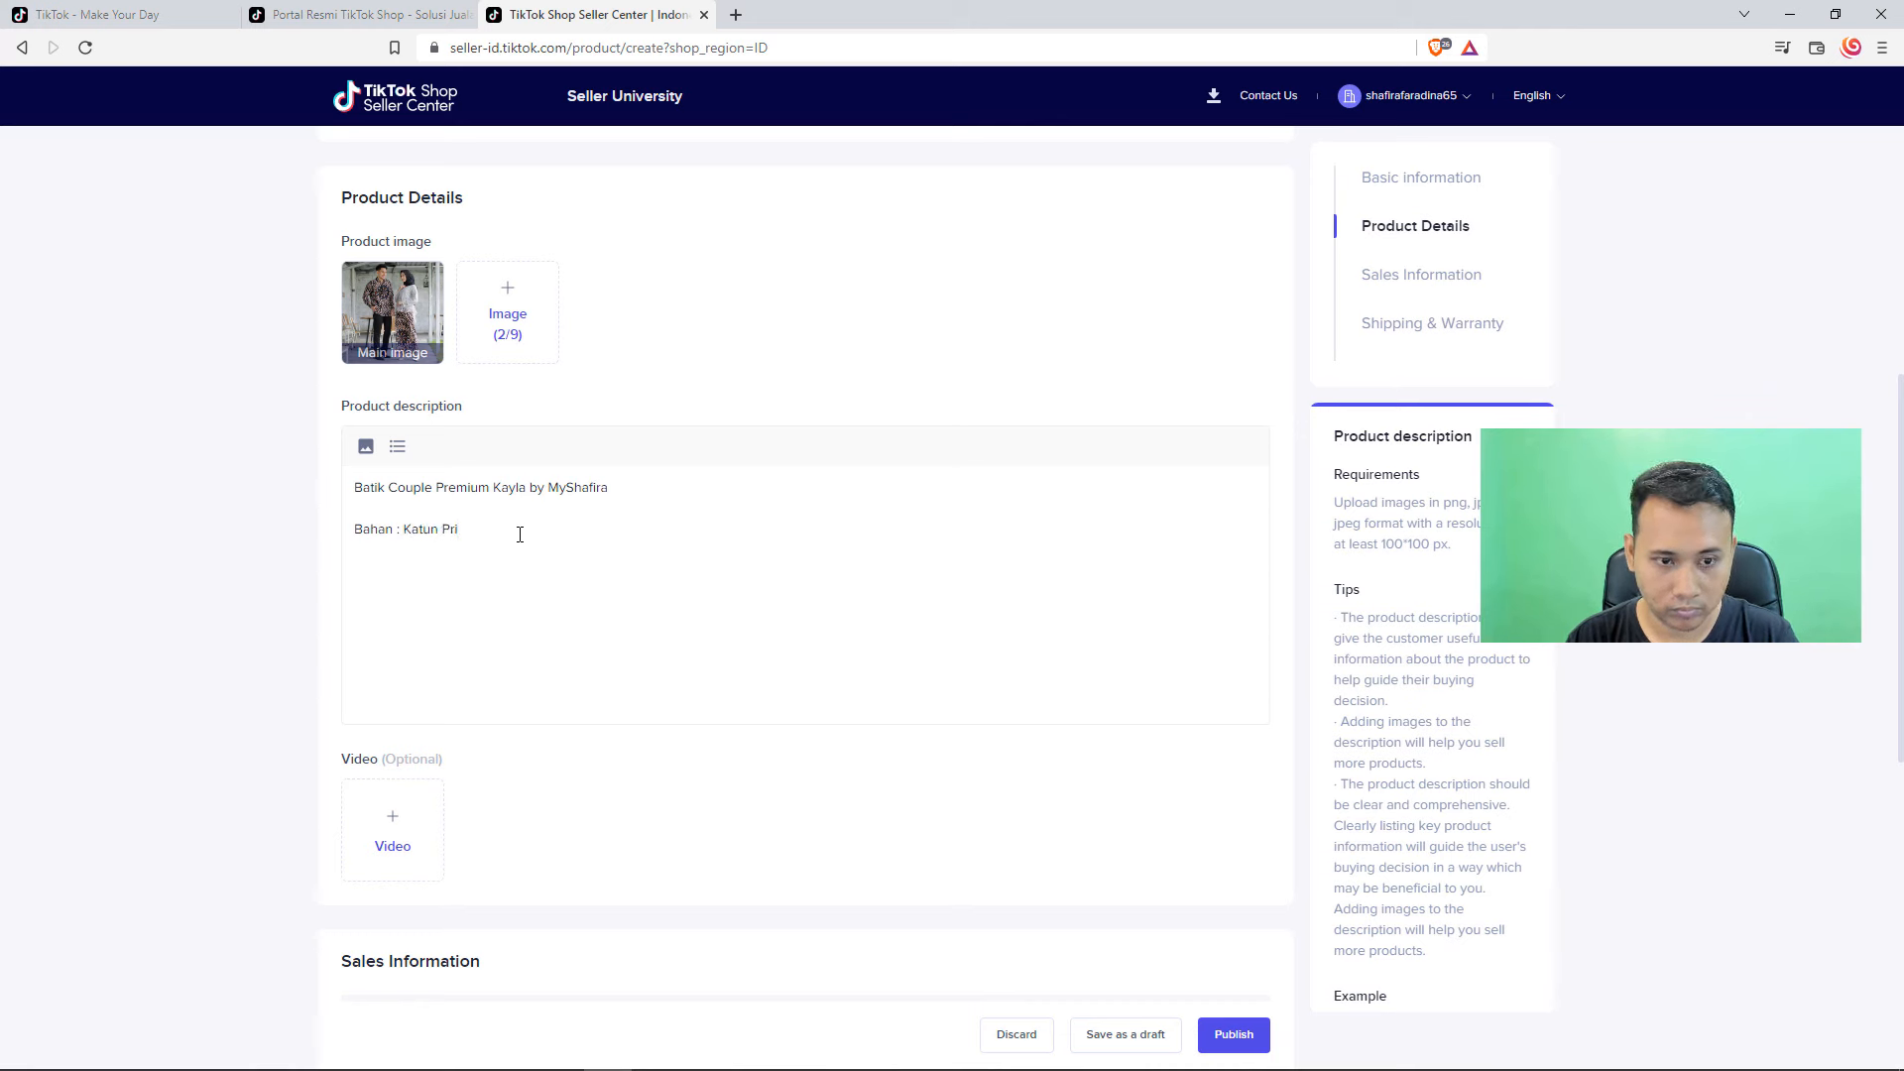
{"action": "type", "text": "ma"}
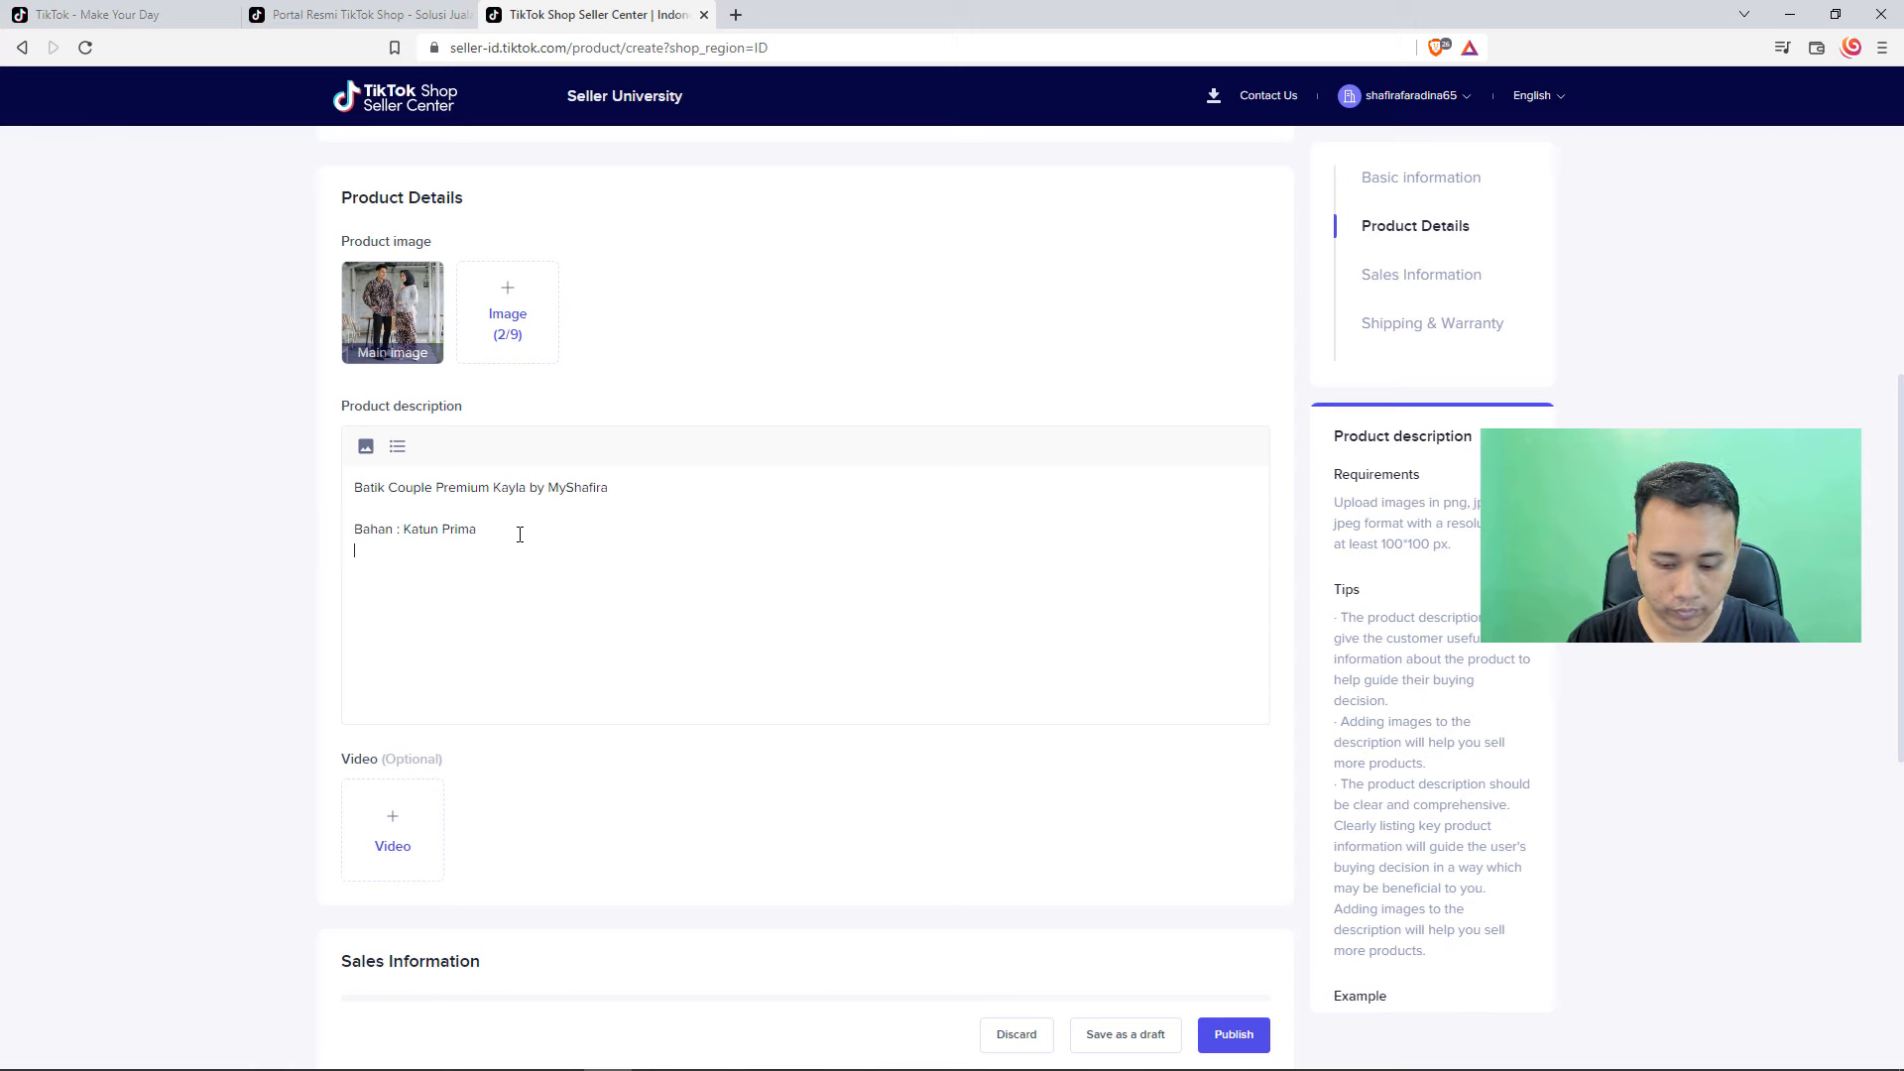
{"action": "key", "text": "Return"}
{"action": "type", "text": "Ukuran Kemeja"}
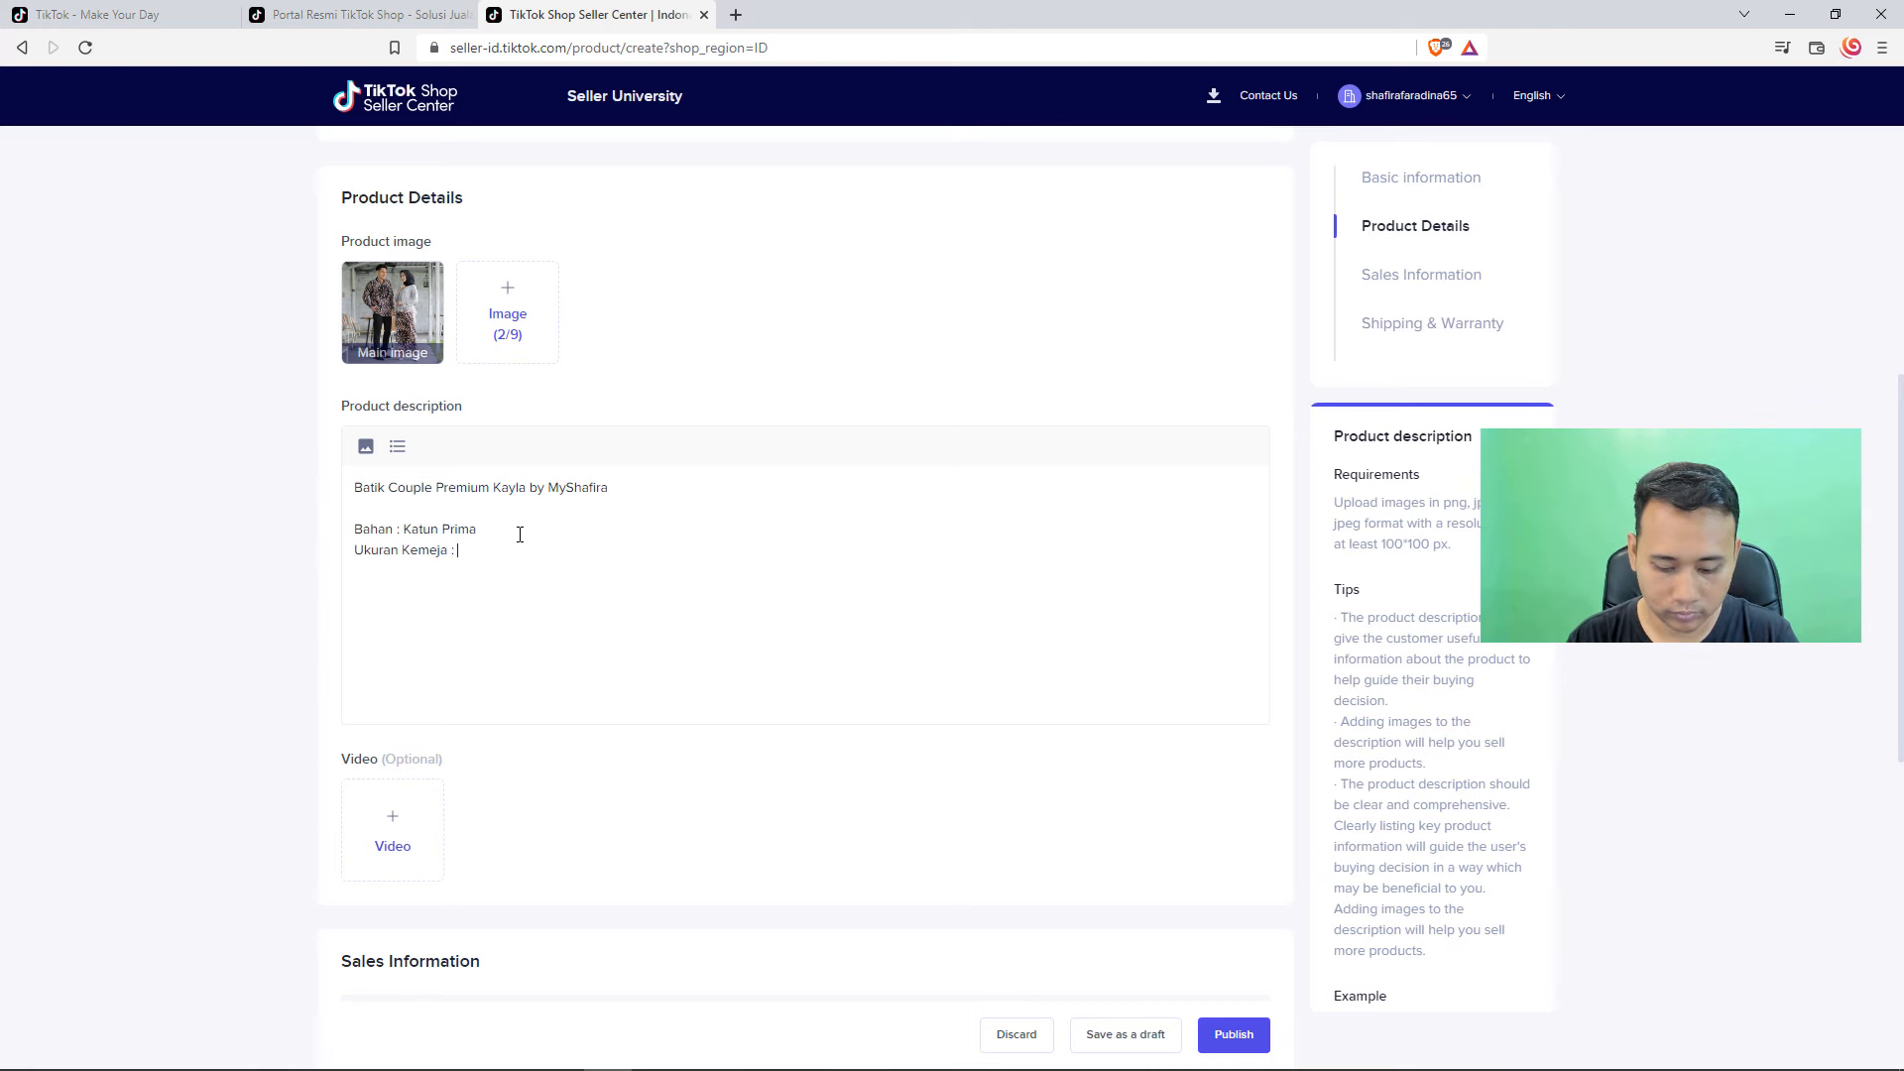
{"action": "type", "text": " : M - "}
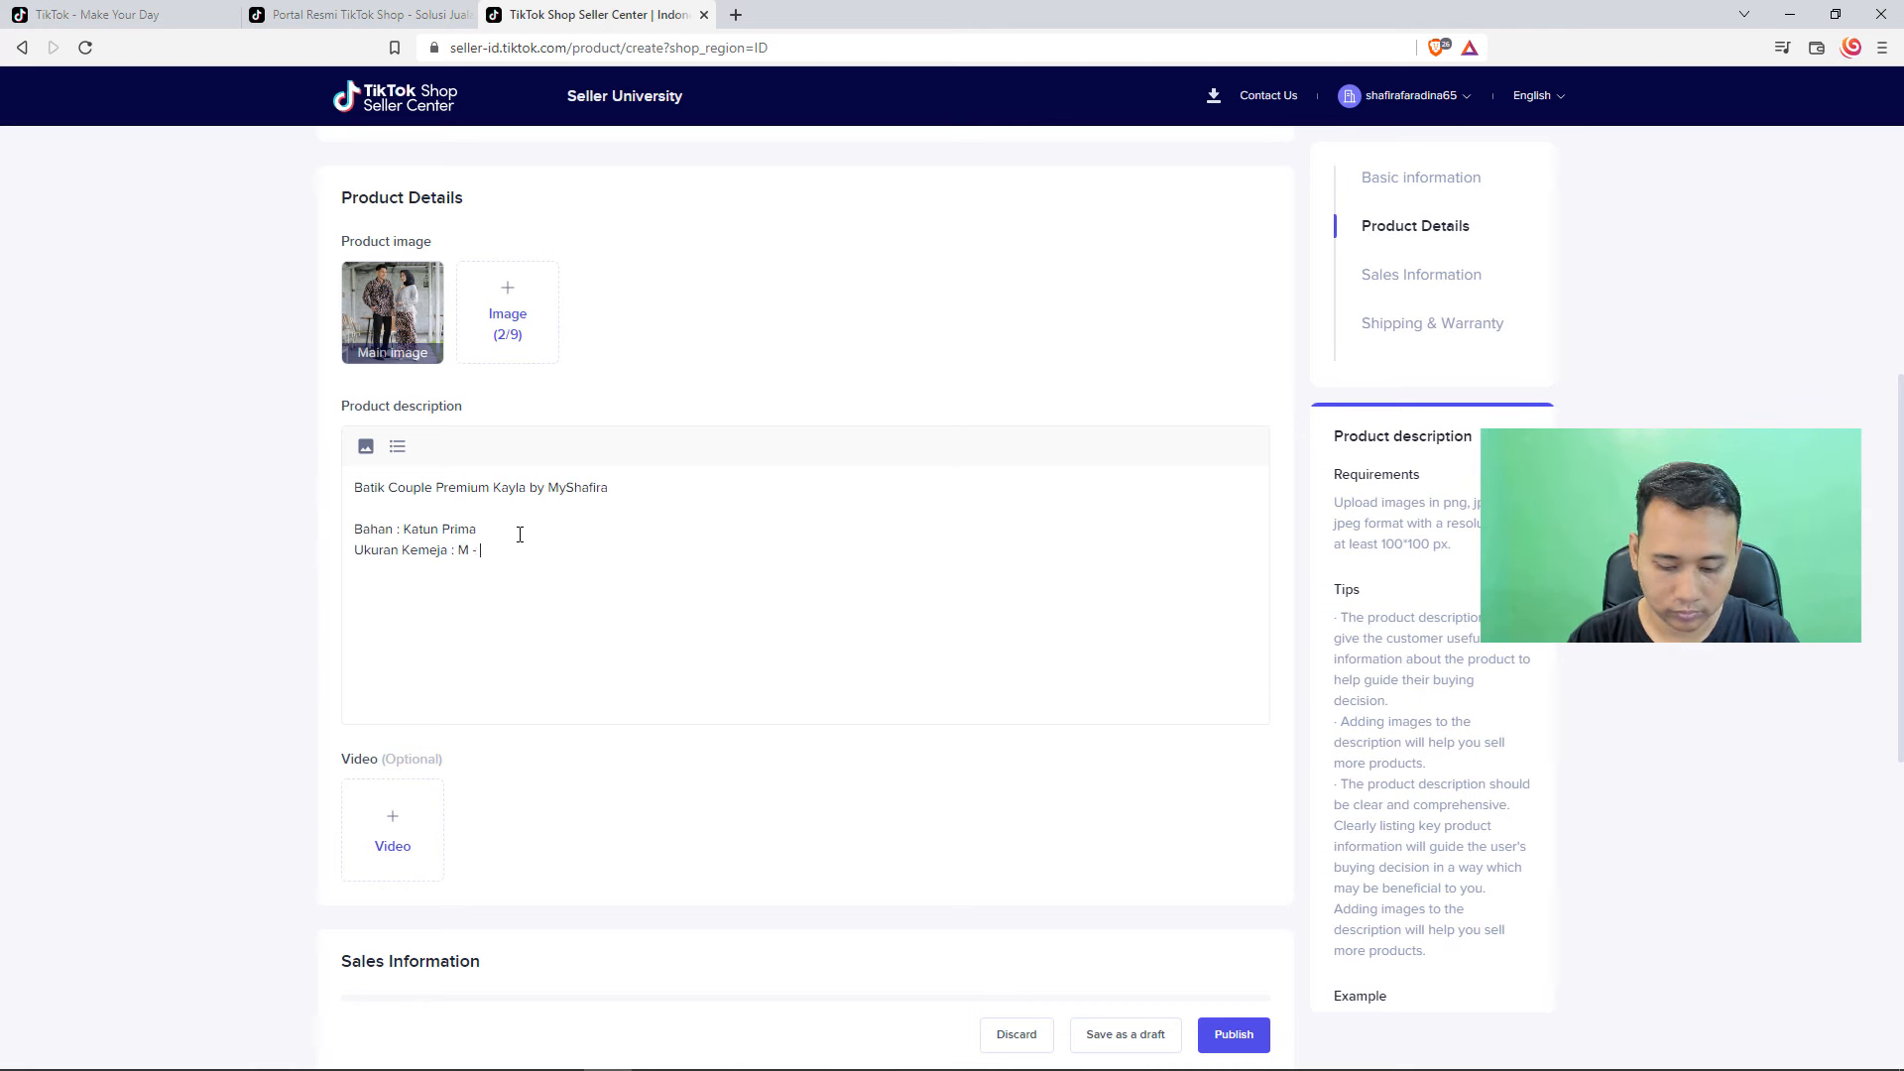
{"action": "type", "text": "XL Uk"}
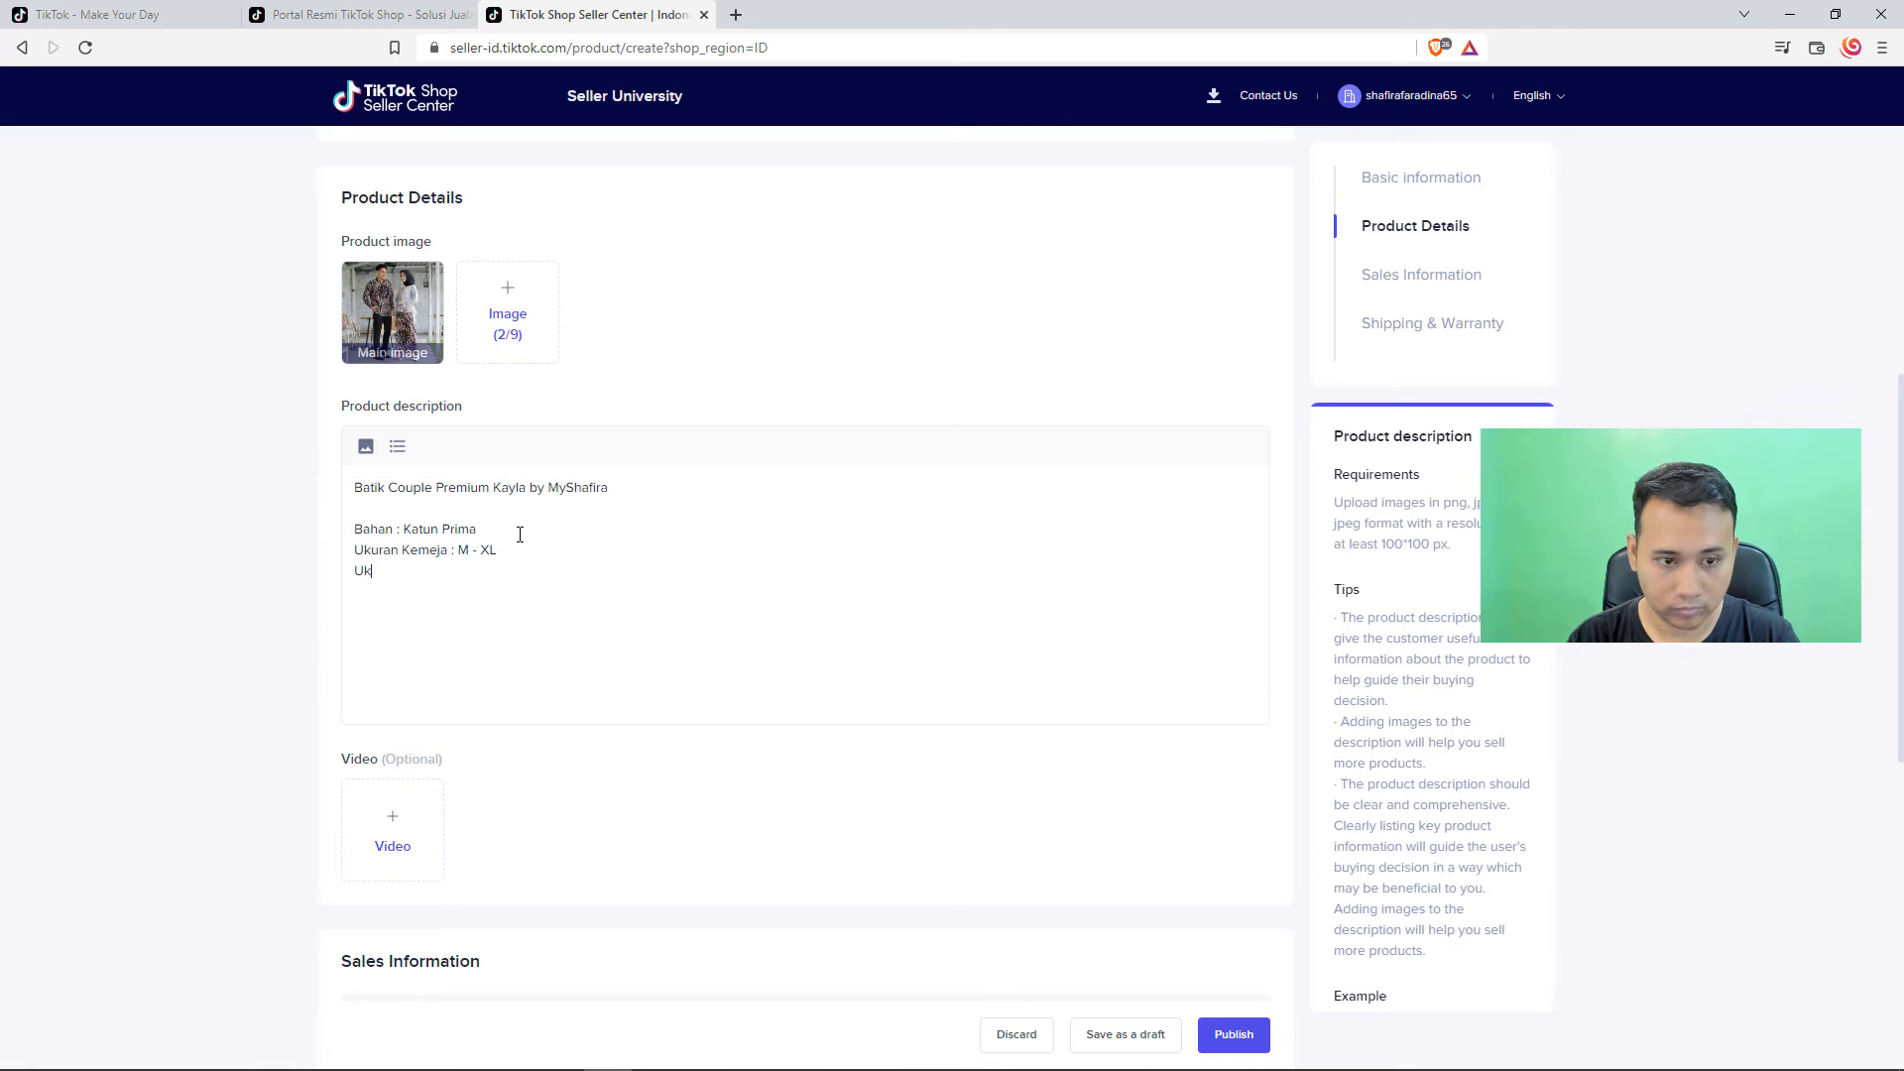
{"action": "type", "text": "uran Dress "}
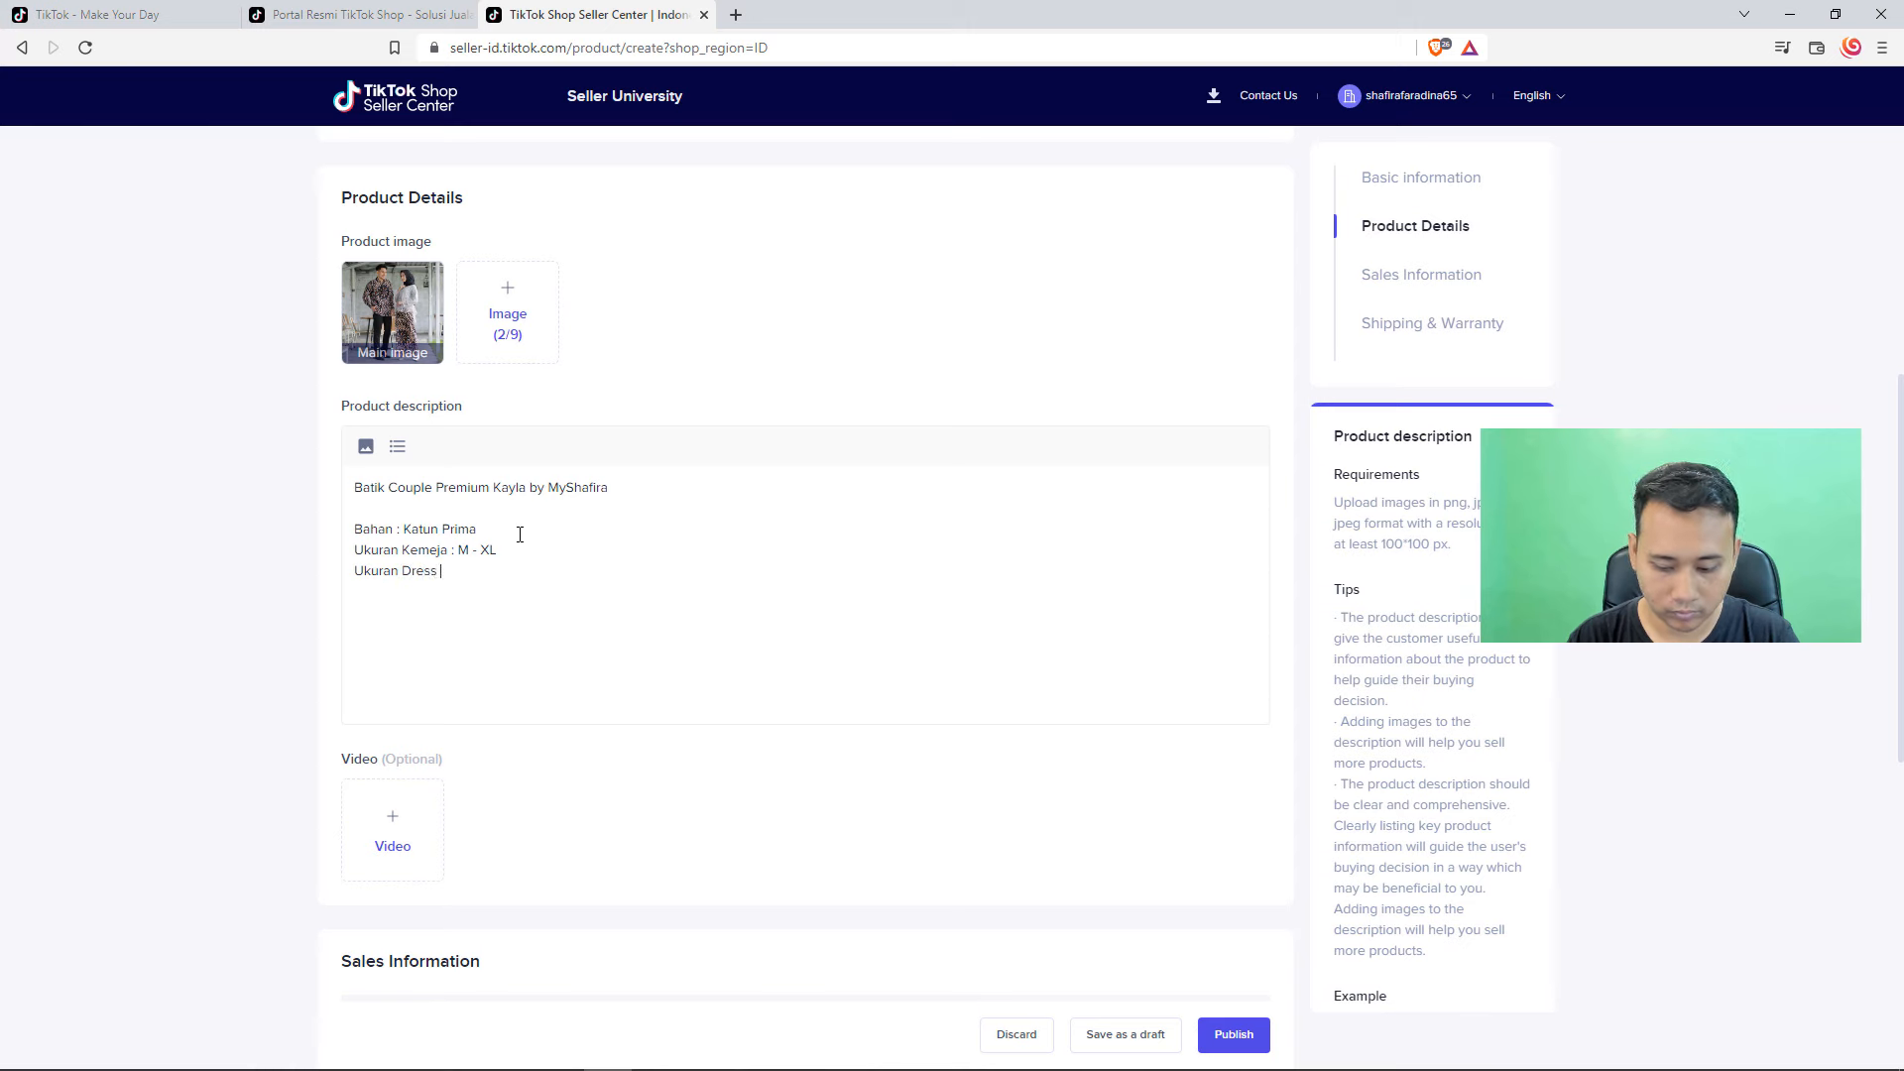
{"action": "type", "text": ": All Siz"}
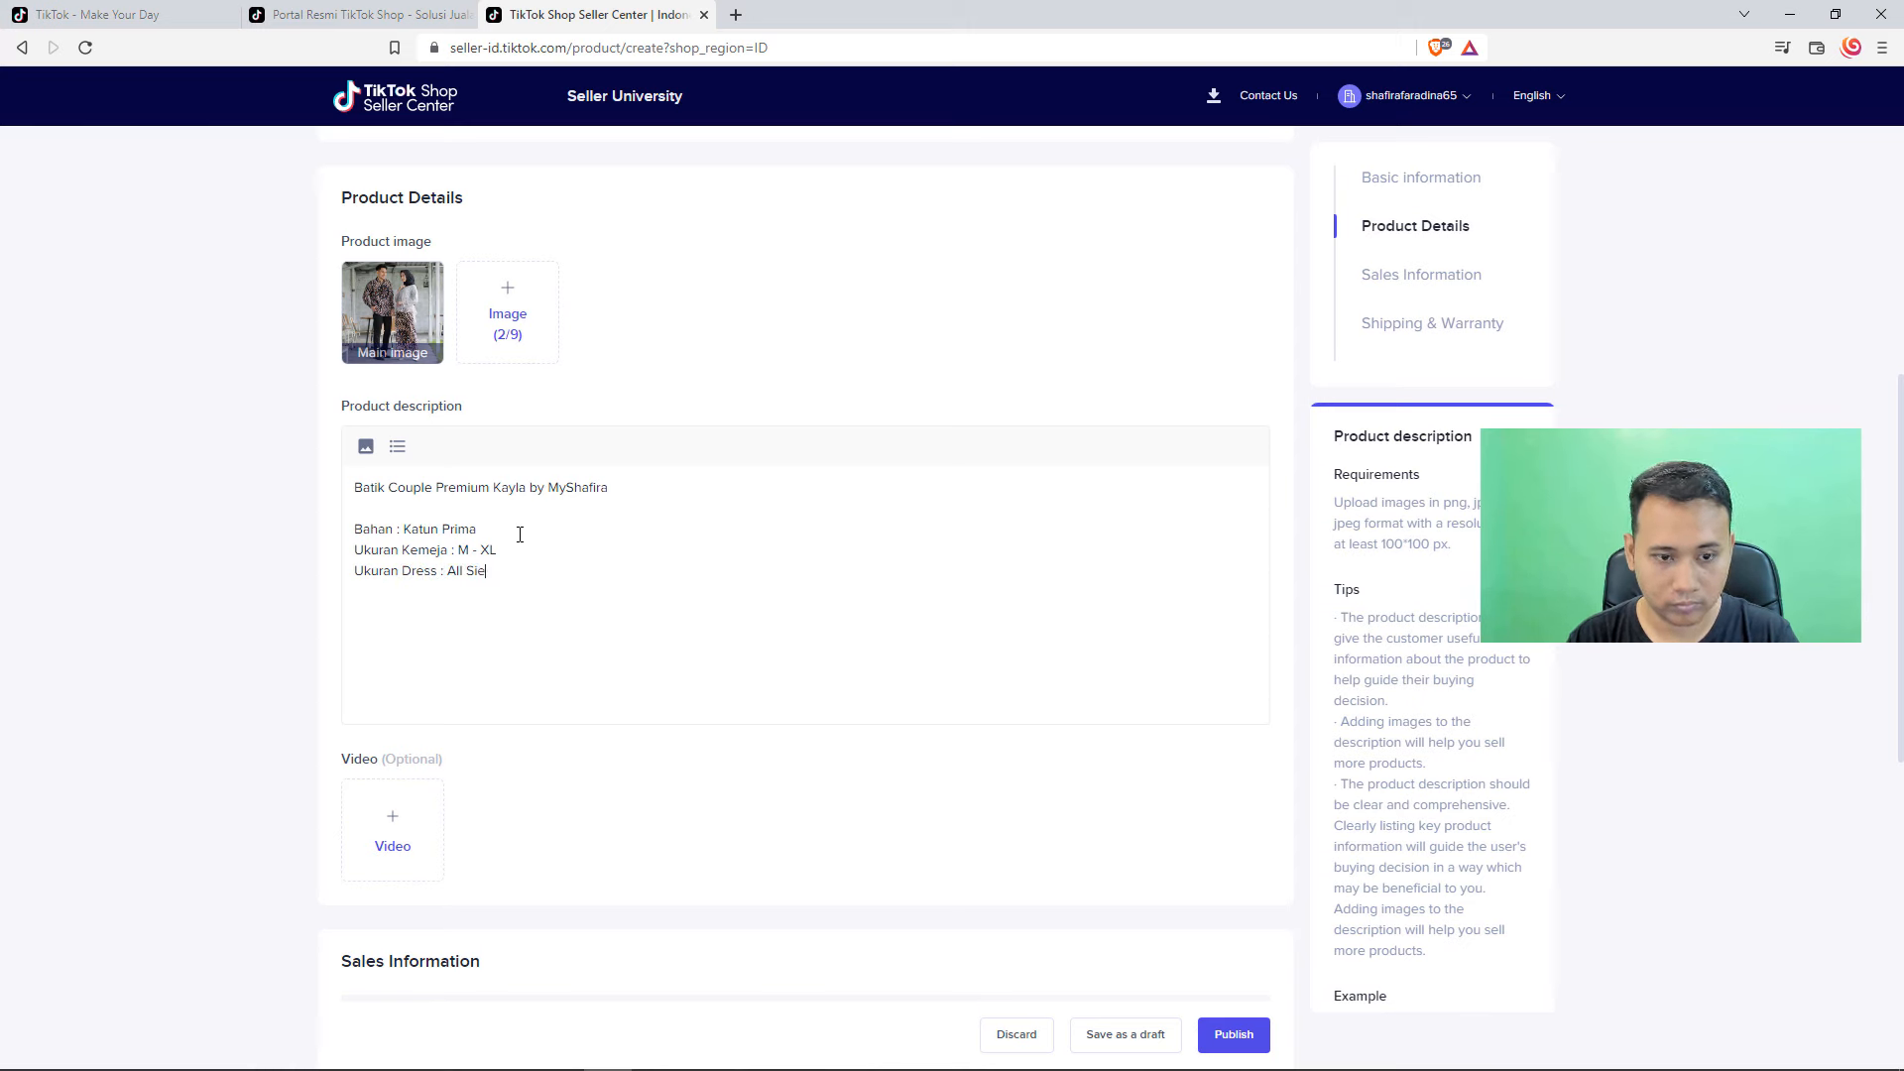
{"action": "type", "text": "e"}
{"action": "key", "text": "Return"}
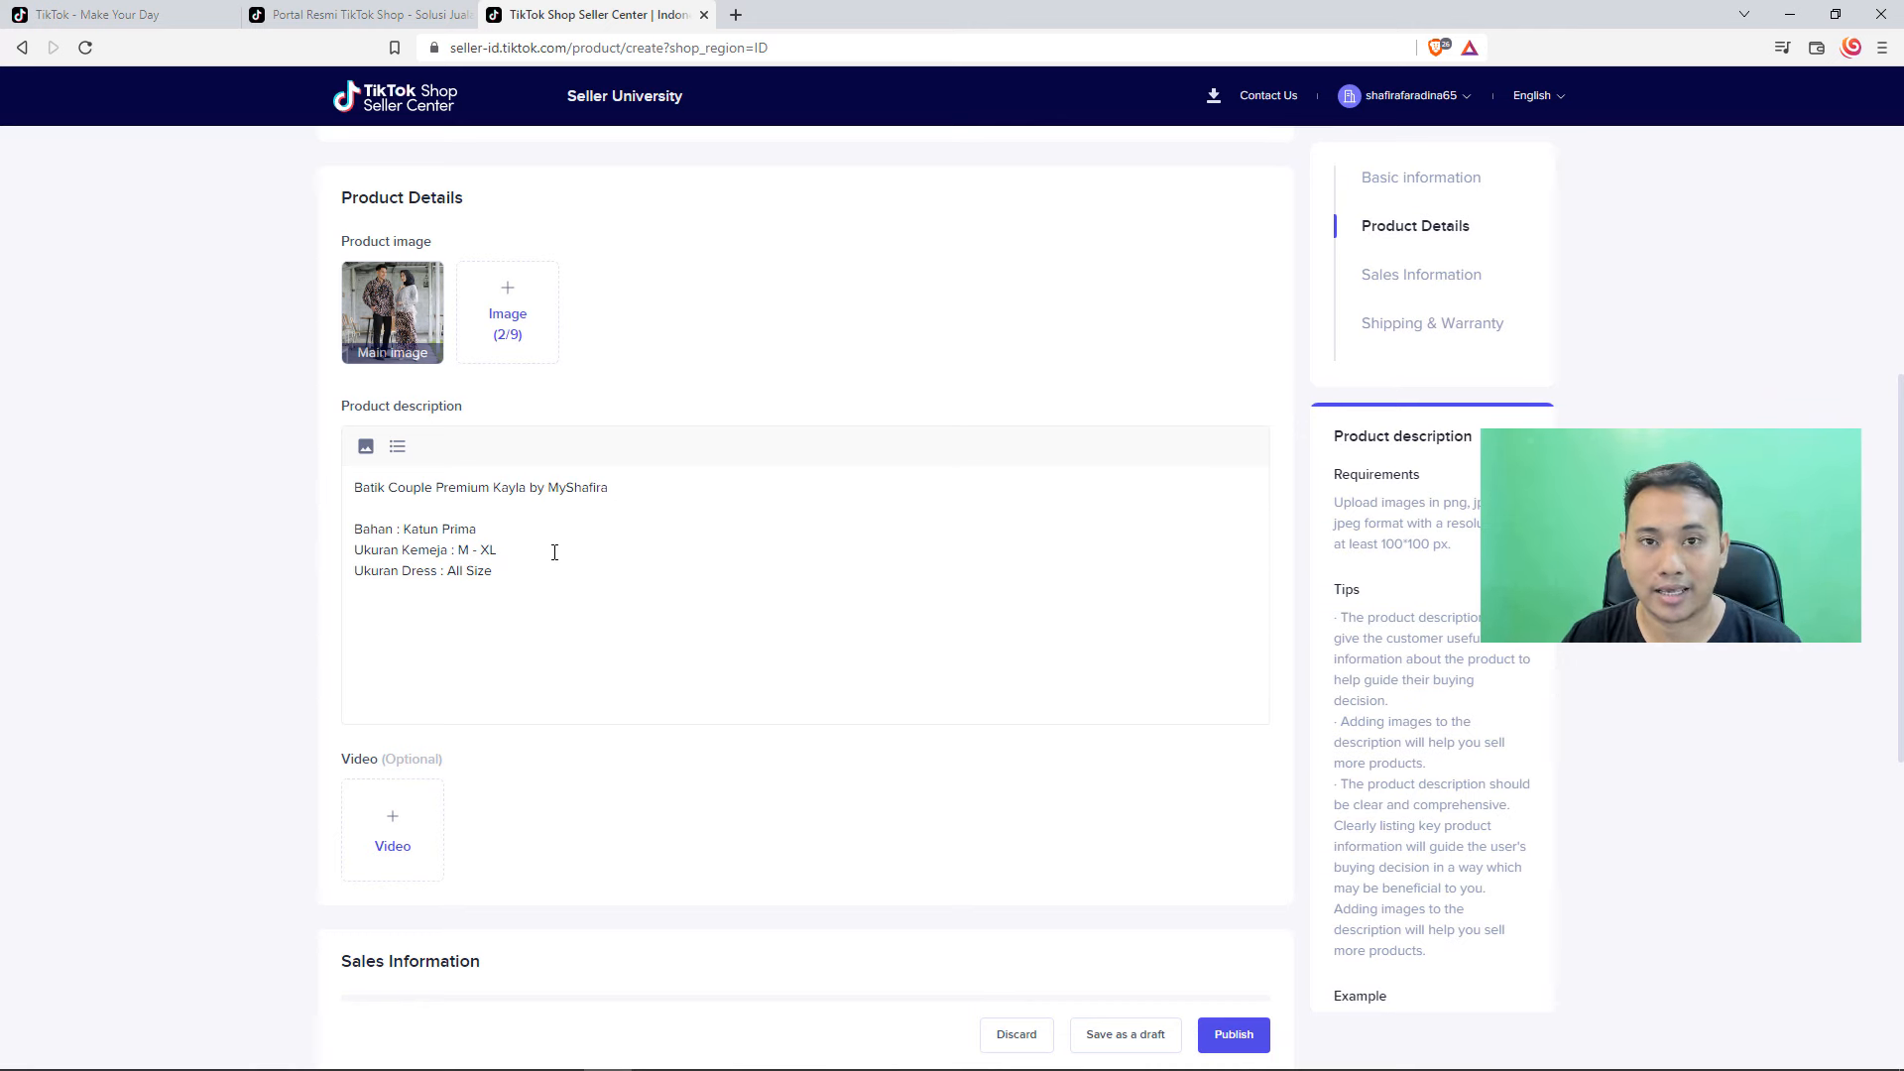
Choose Size as the variation name in Sales Information
{"action": "scroll", "coordinate": [307, 624], "scroll_direction": "down", "scroll_amount": 3}
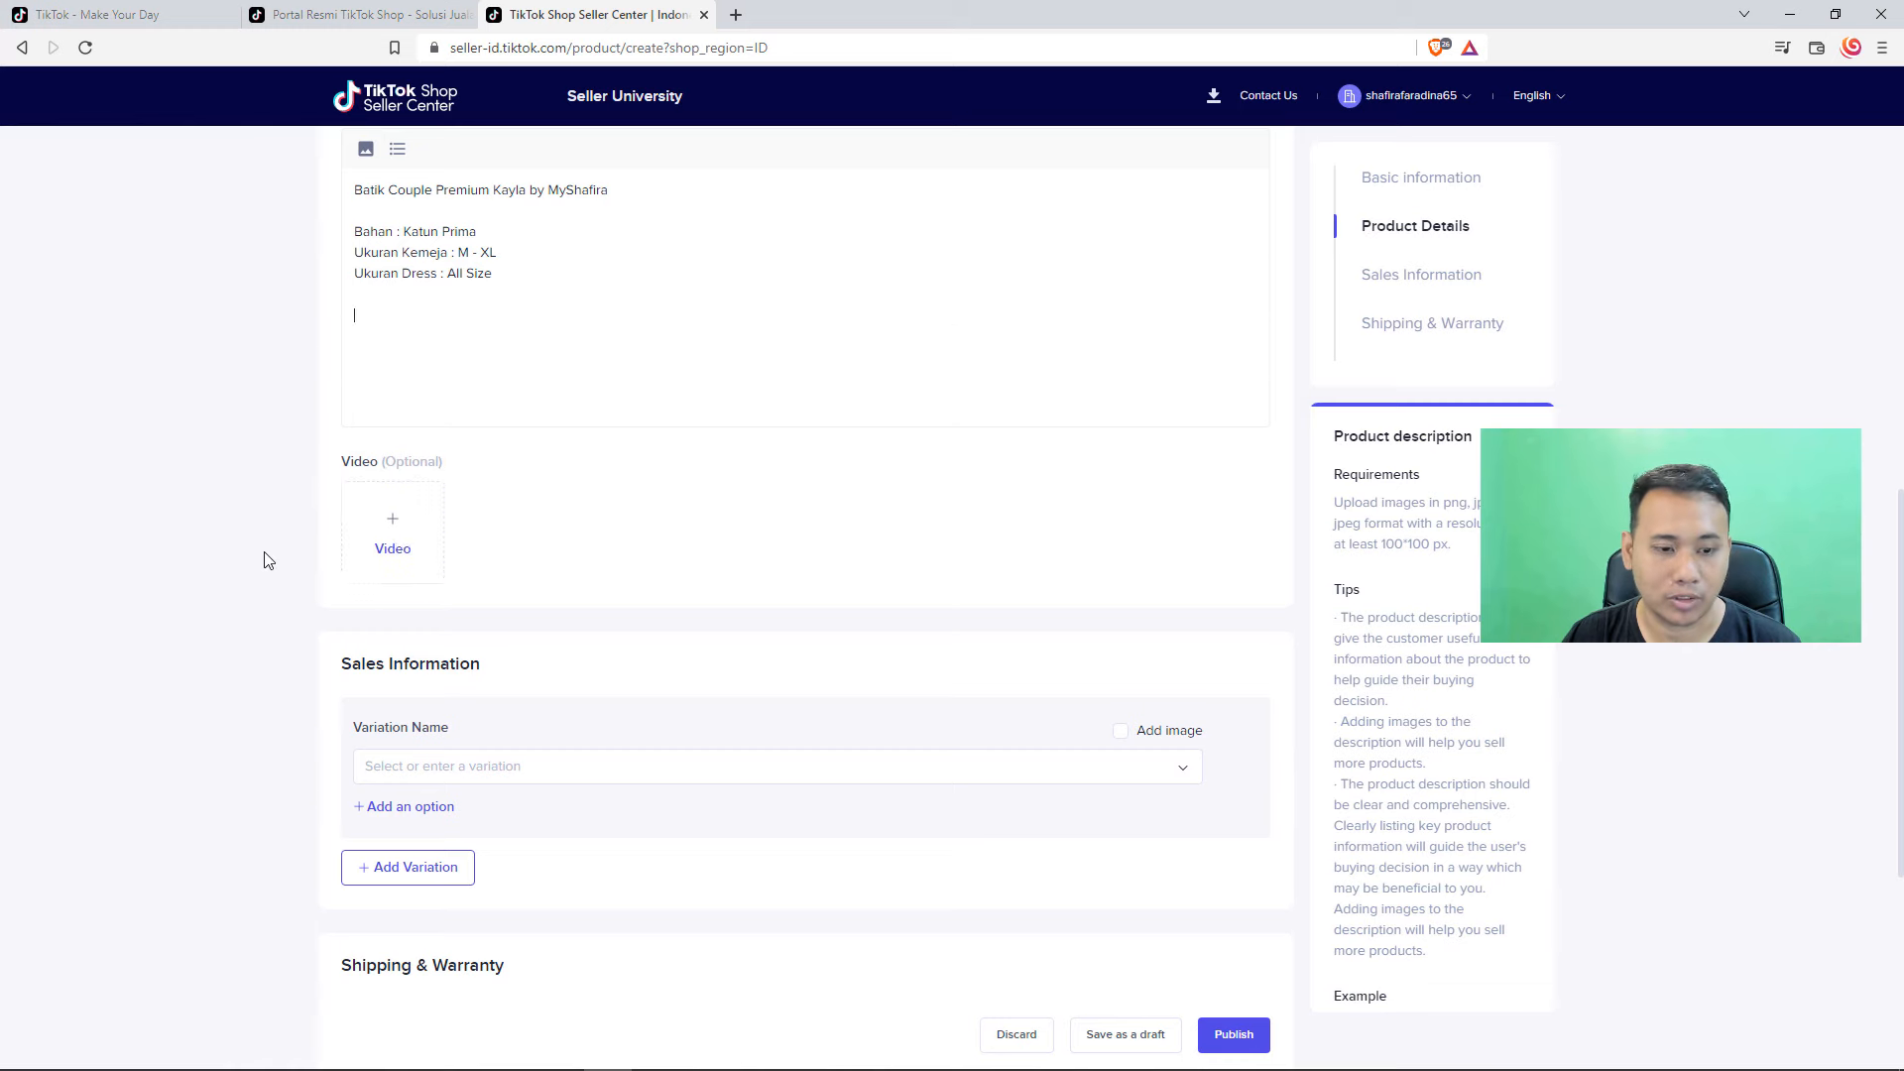
{"action": "scroll", "coordinate": [264, 556], "scroll_direction": "down", "scroll_amount": 3}
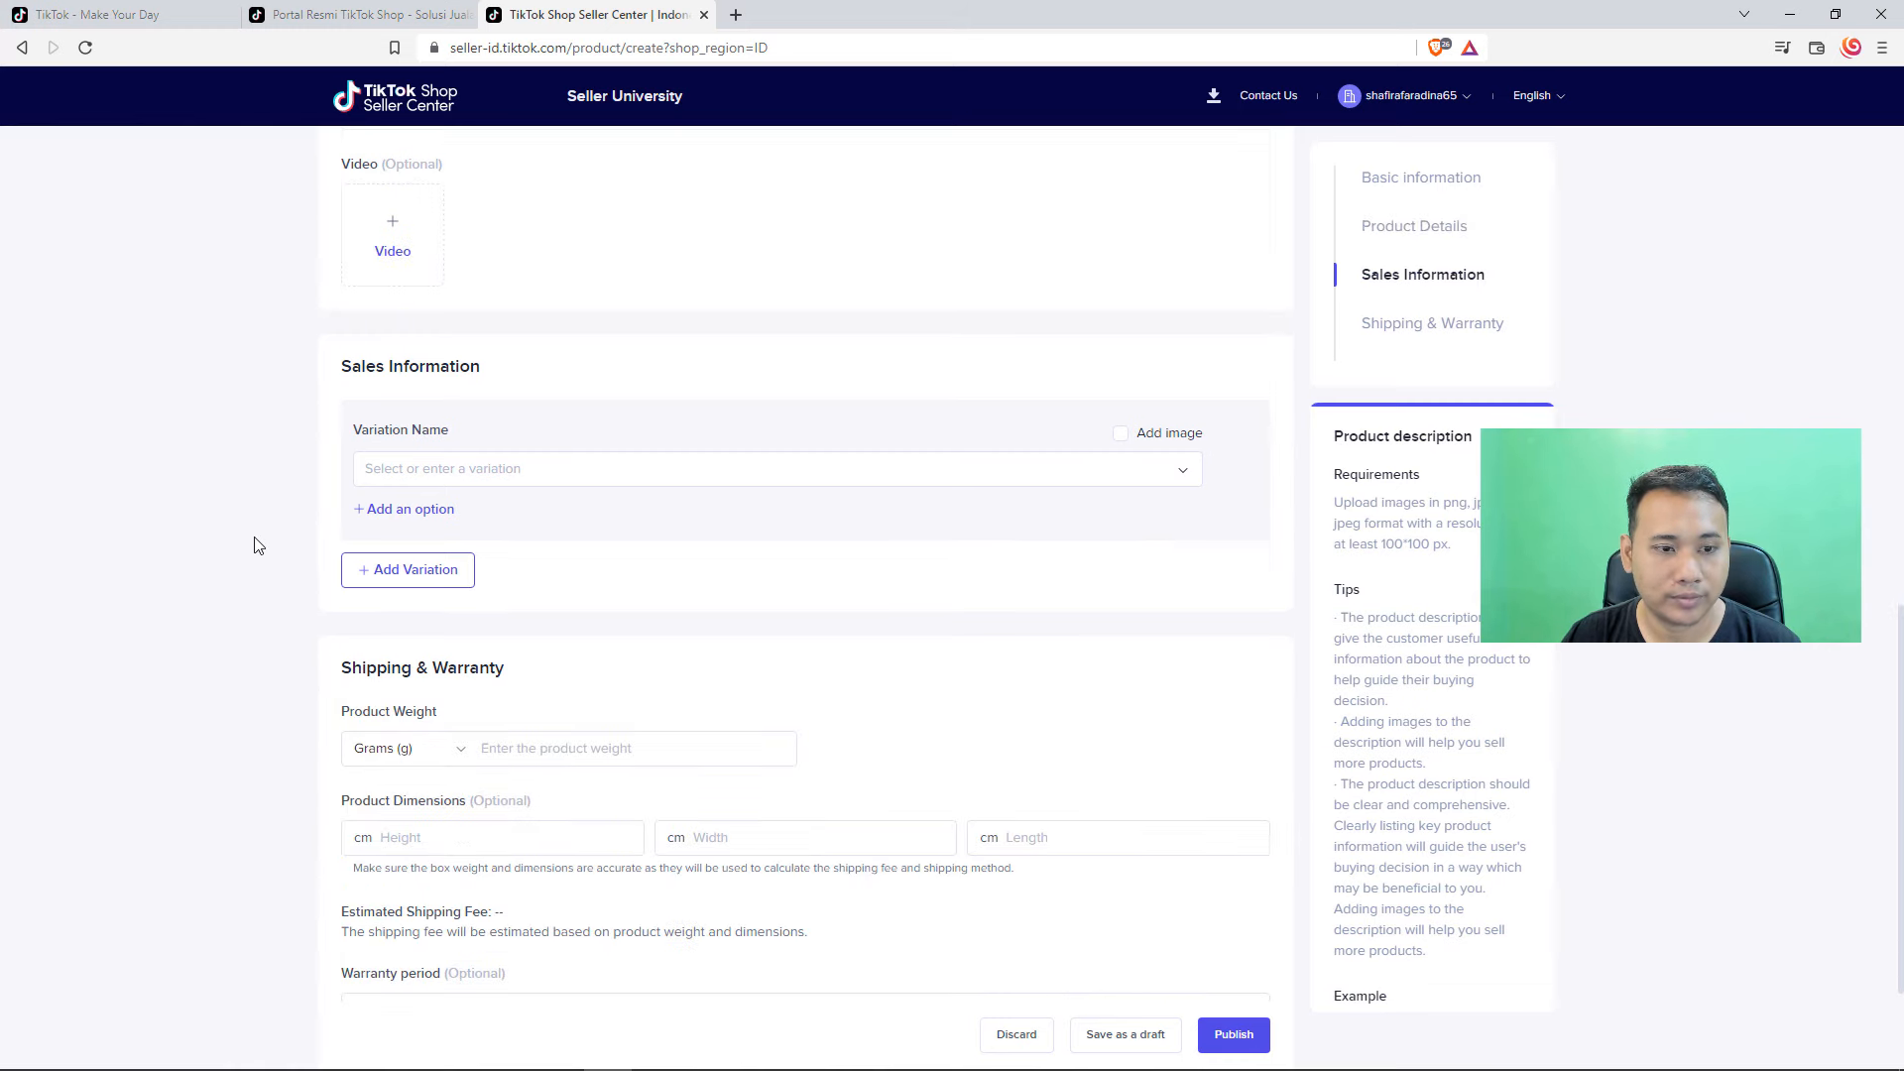
{"action": "scroll", "coordinate": [257, 566], "scroll_direction": "up", "scroll_amount": 5}
{"action": "scroll", "coordinate": [259, 565], "scroll_direction": "down", "scroll_amount": 3}
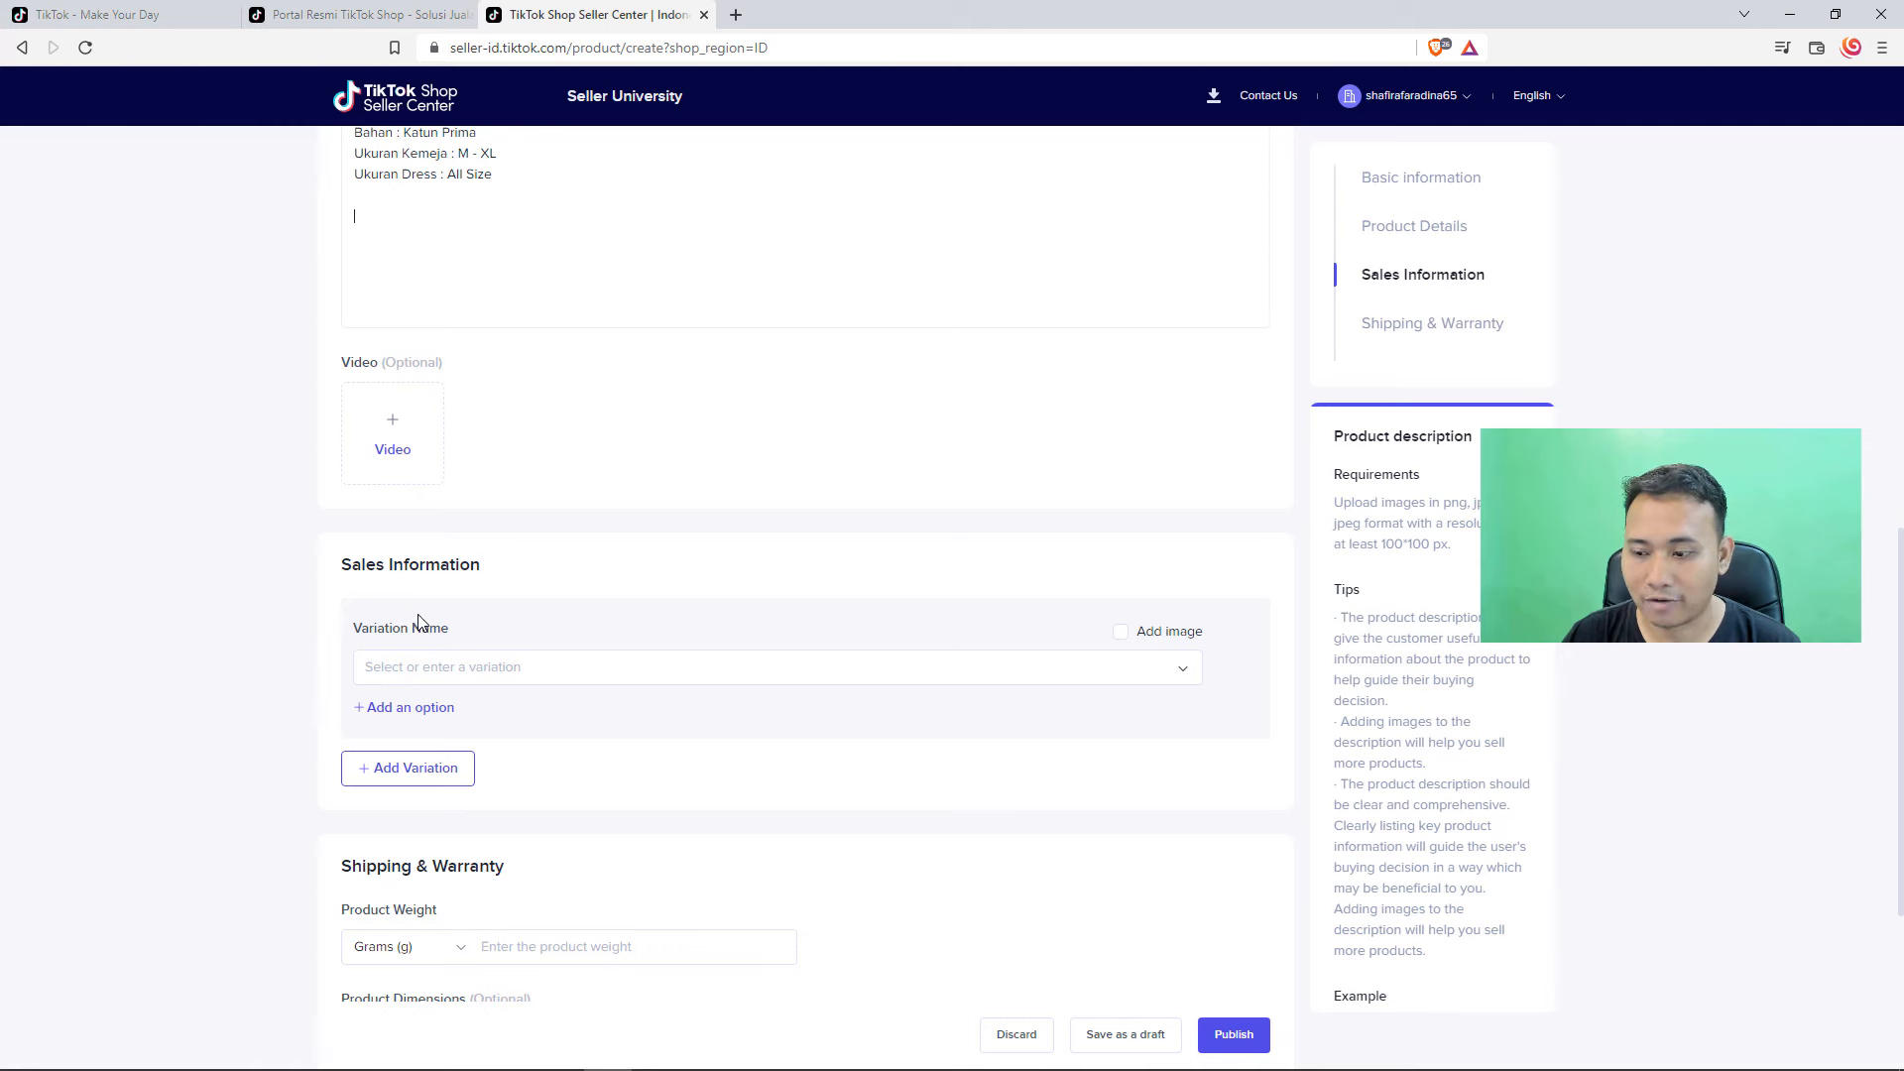
{"action": "scroll", "coordinate": [306, 615], "scroll_direction": "down", "scroll_amount": 2}
{"action": "left_click", "coordinate": [457, 480]}
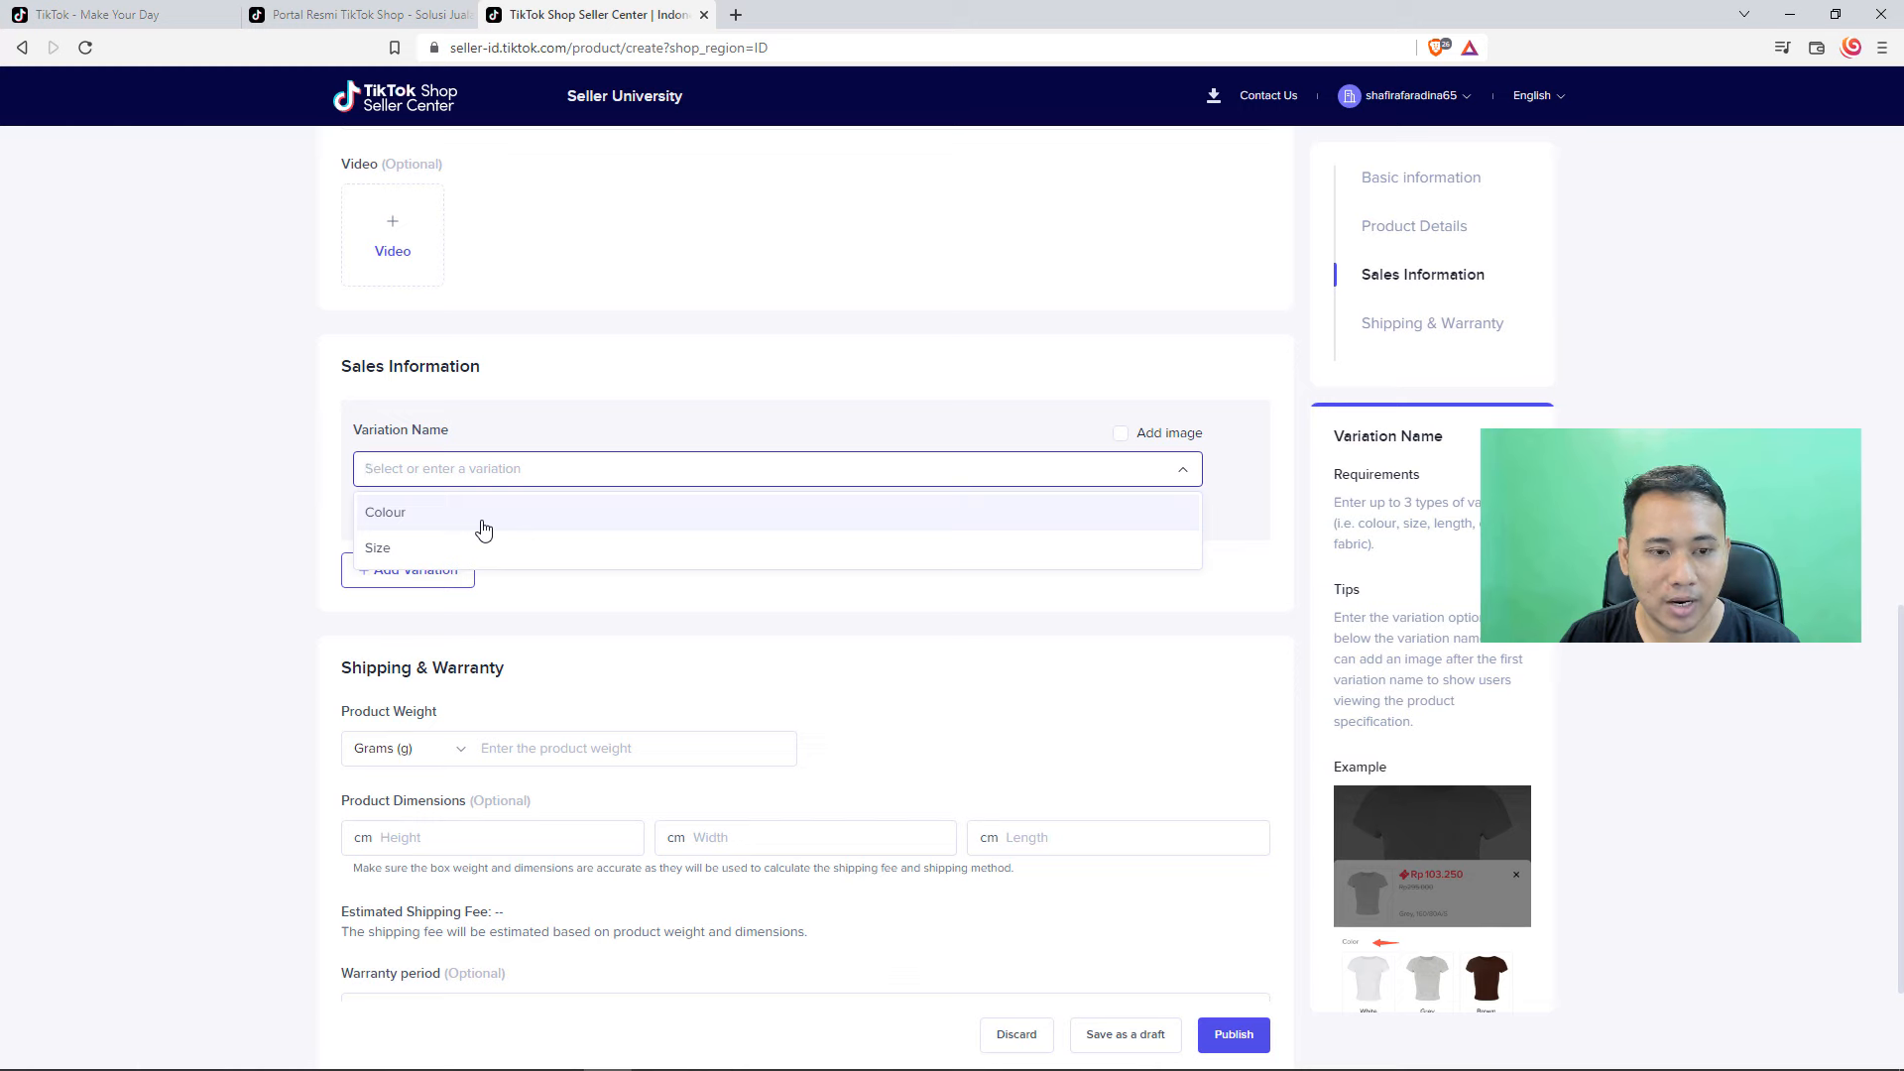
{"action": "left_click", "coordinate": [331, 520]}
{"action": "left_click", "coordinate": [480, 476]}
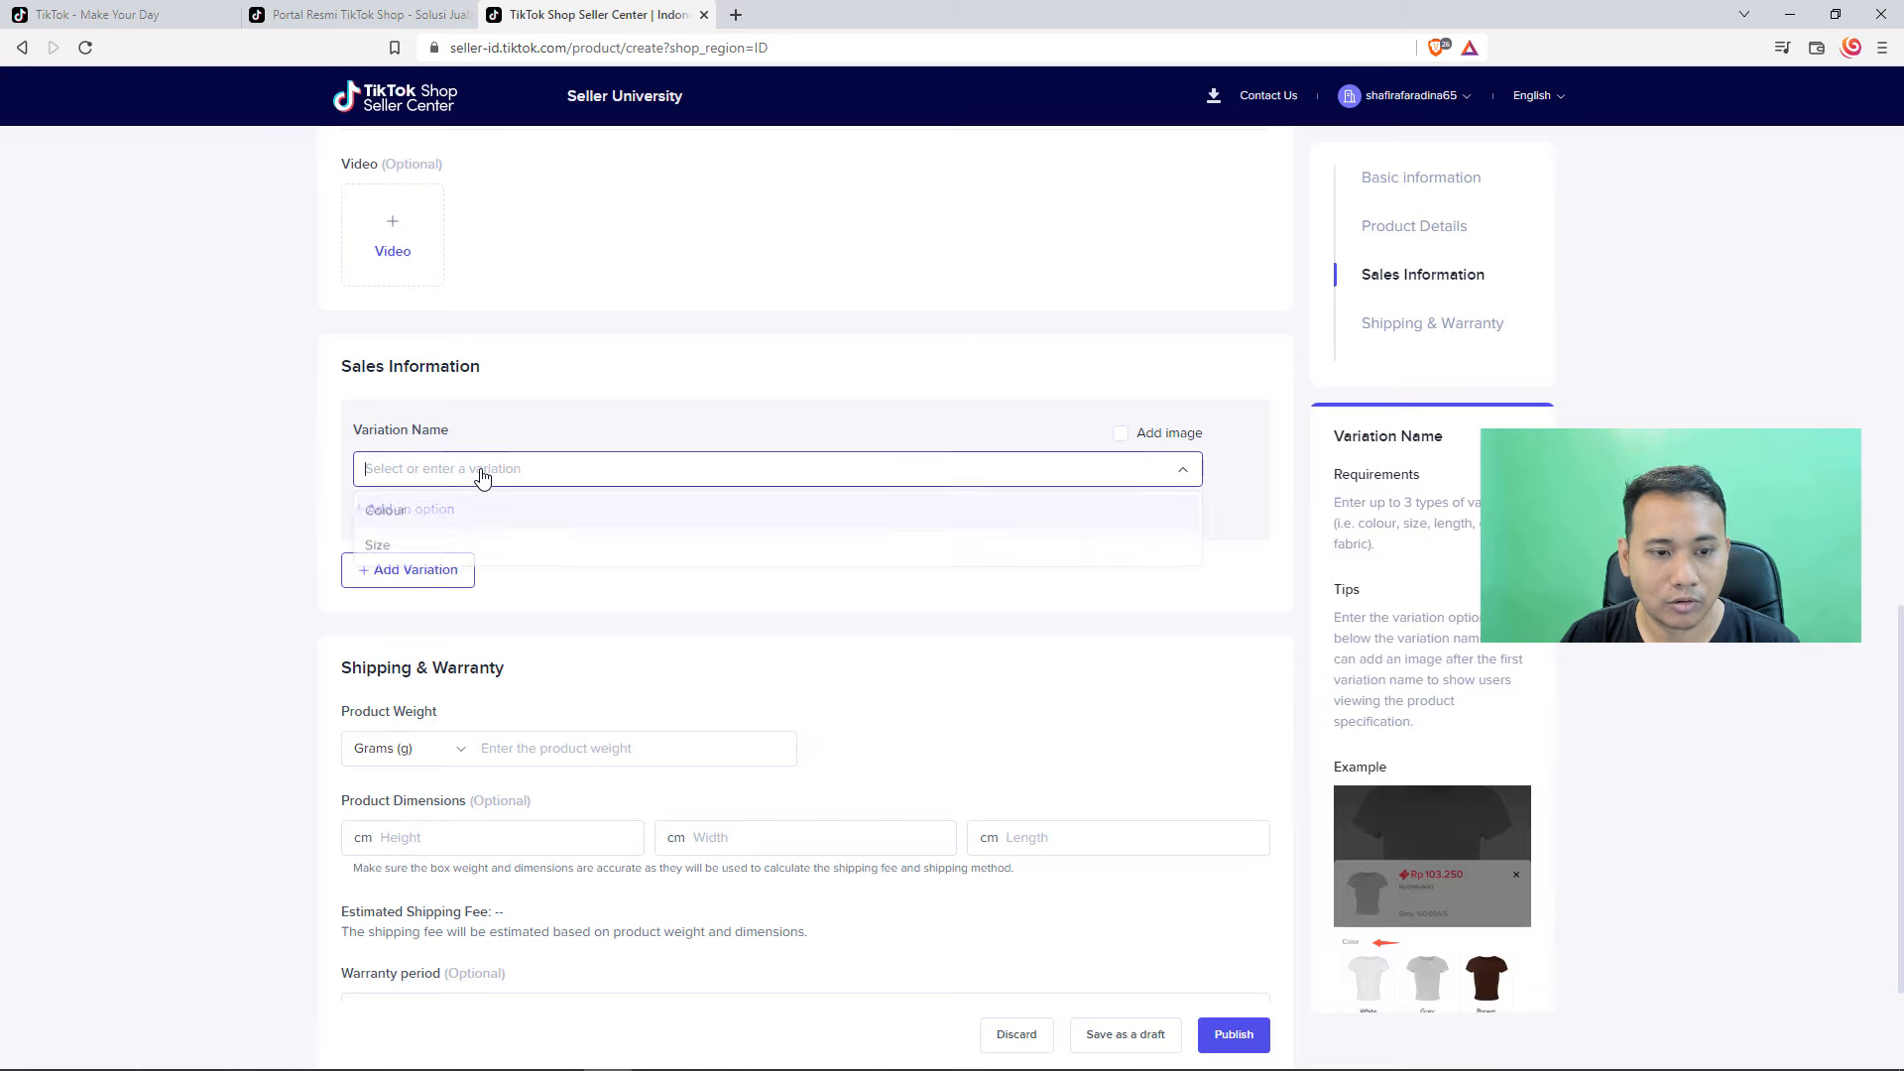
{"action": "left_click", "coordinate": [476, 547]}
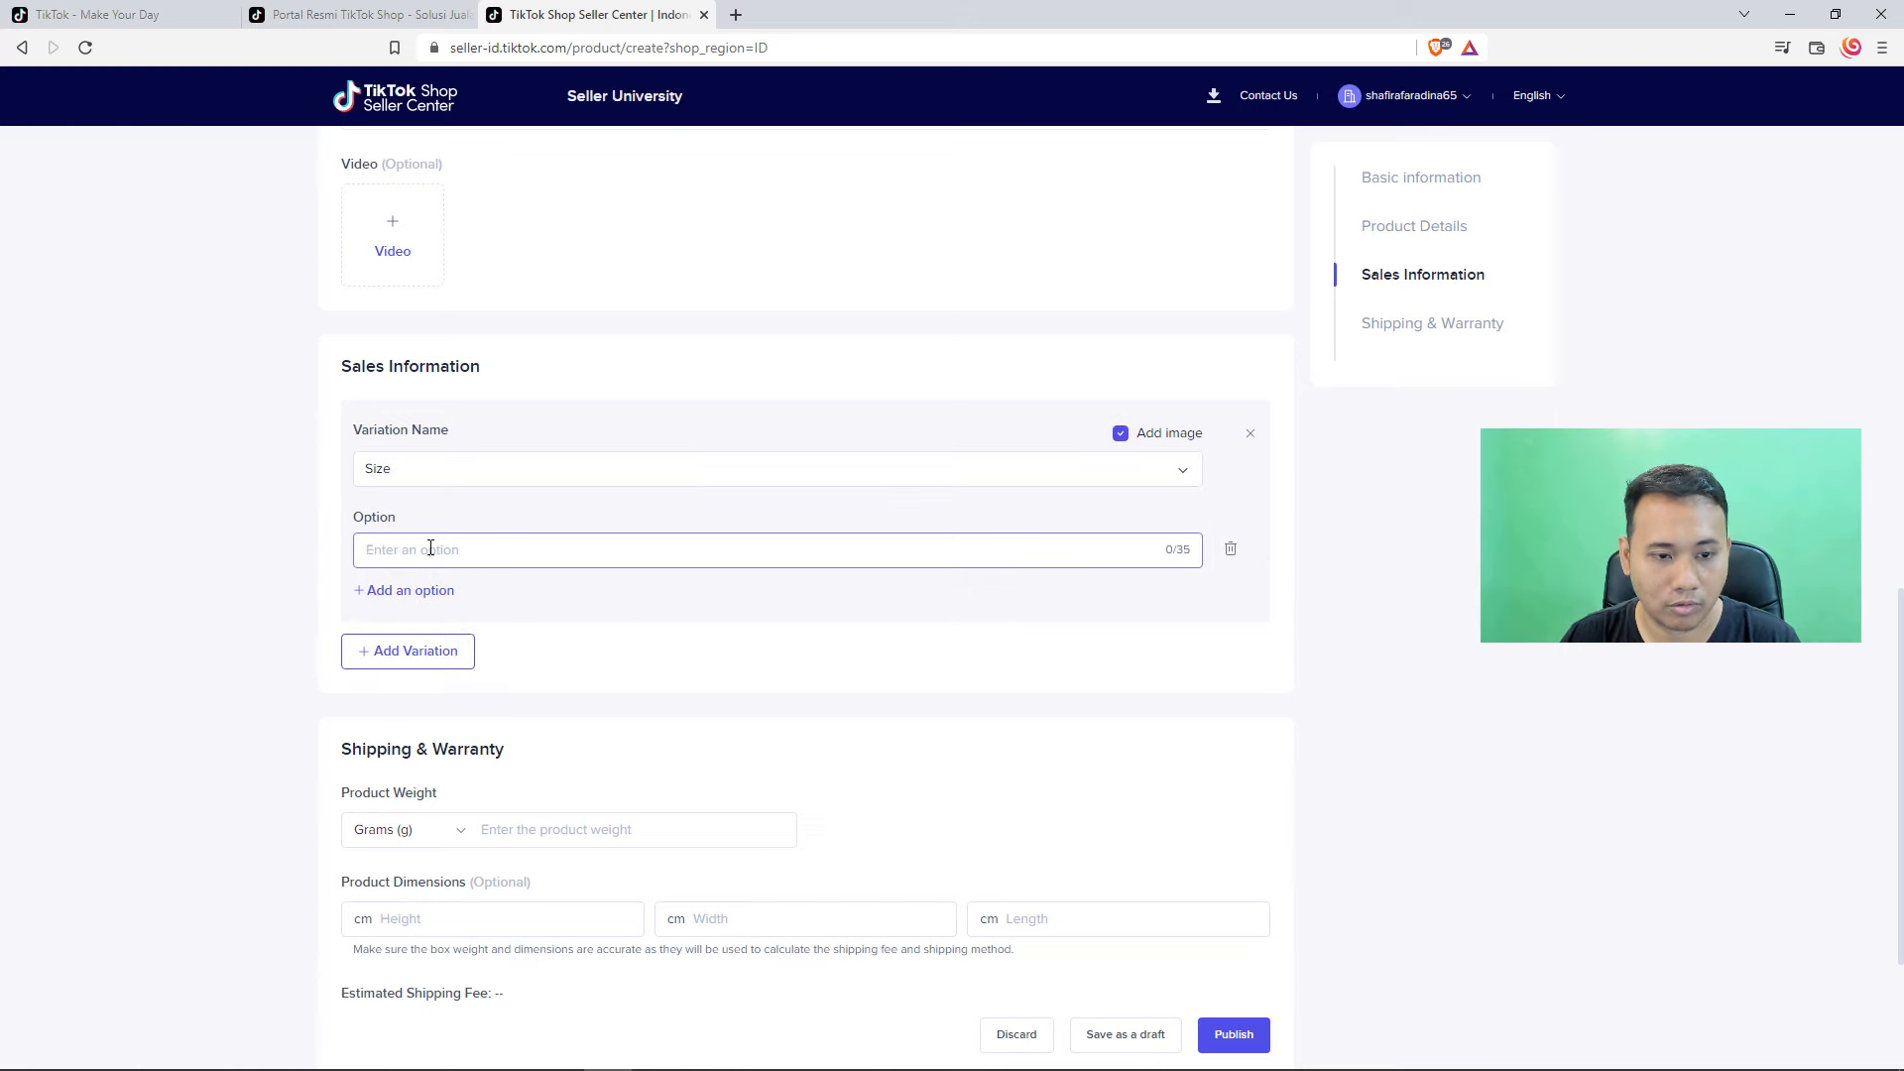
Add size options M, L and XL to build the variation list
{"action": "type", "text": "M"}
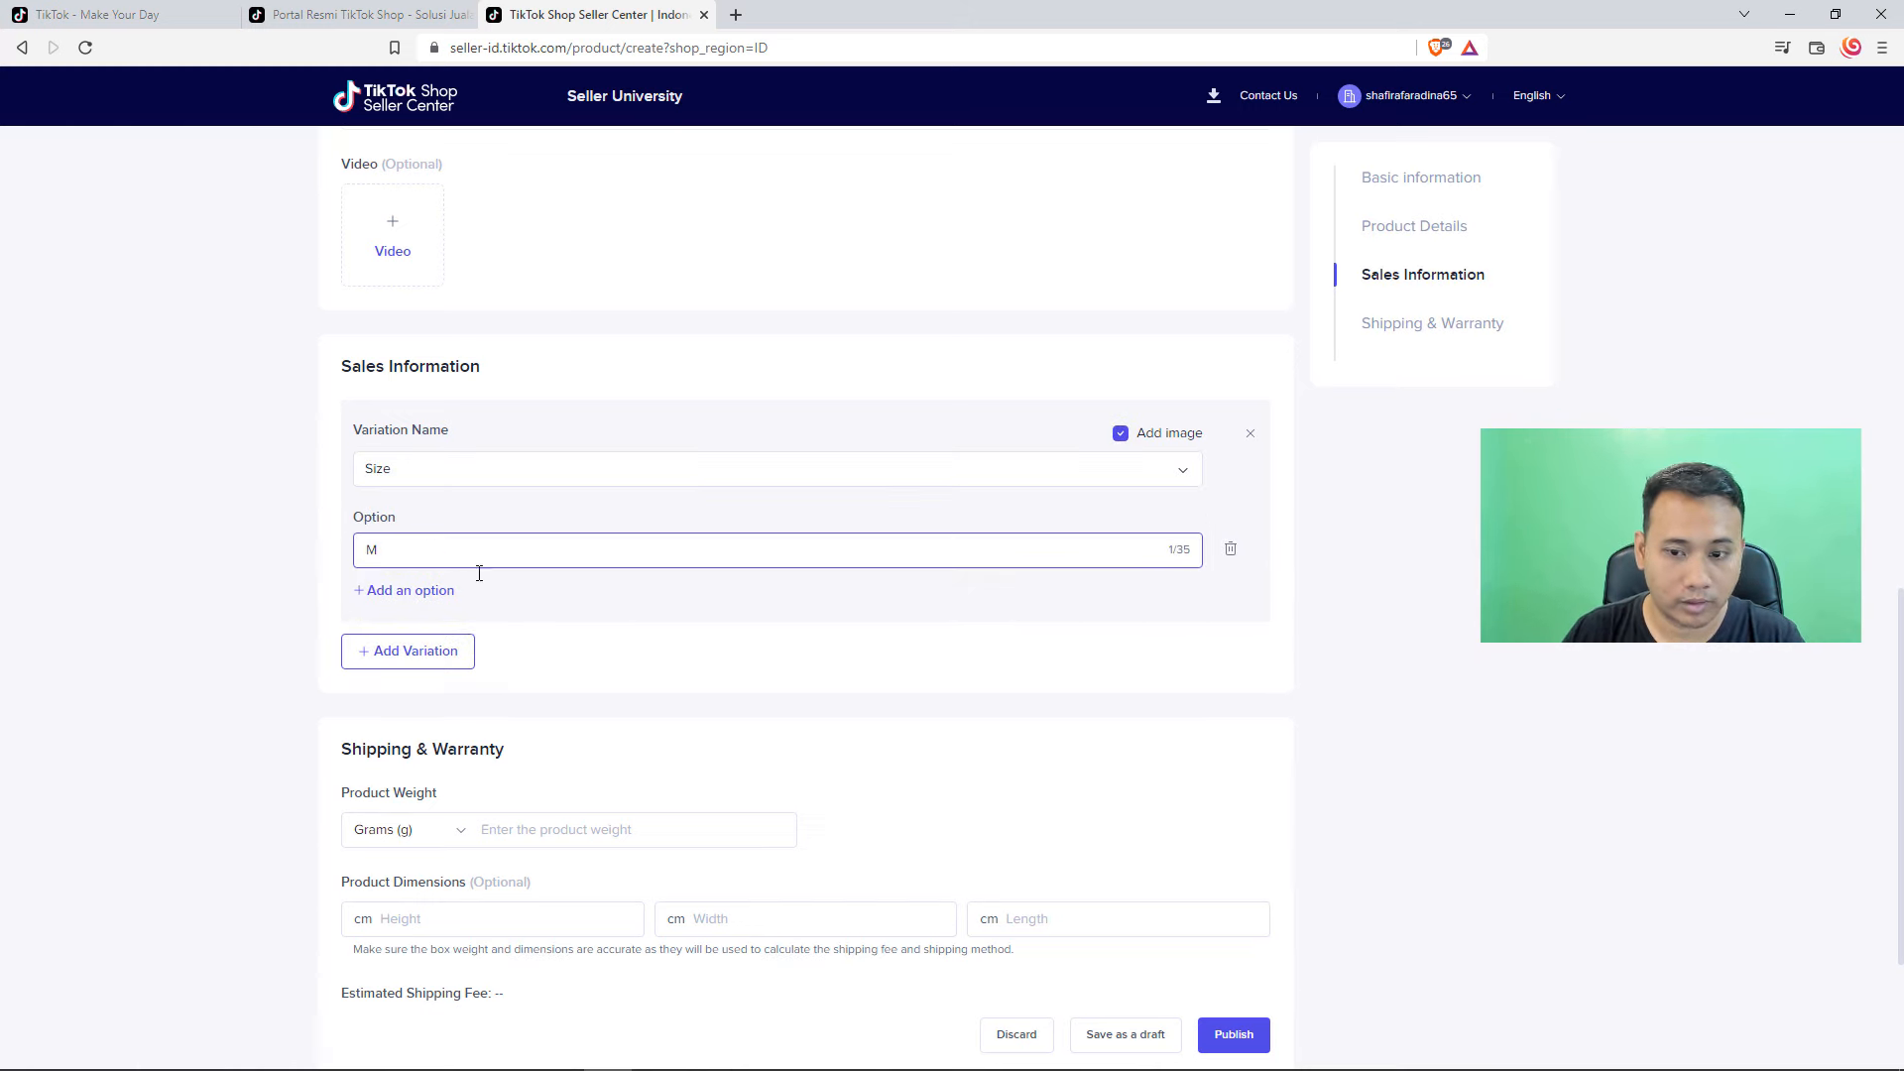
{"action": "left_click", "coordinate": [412, 591]}
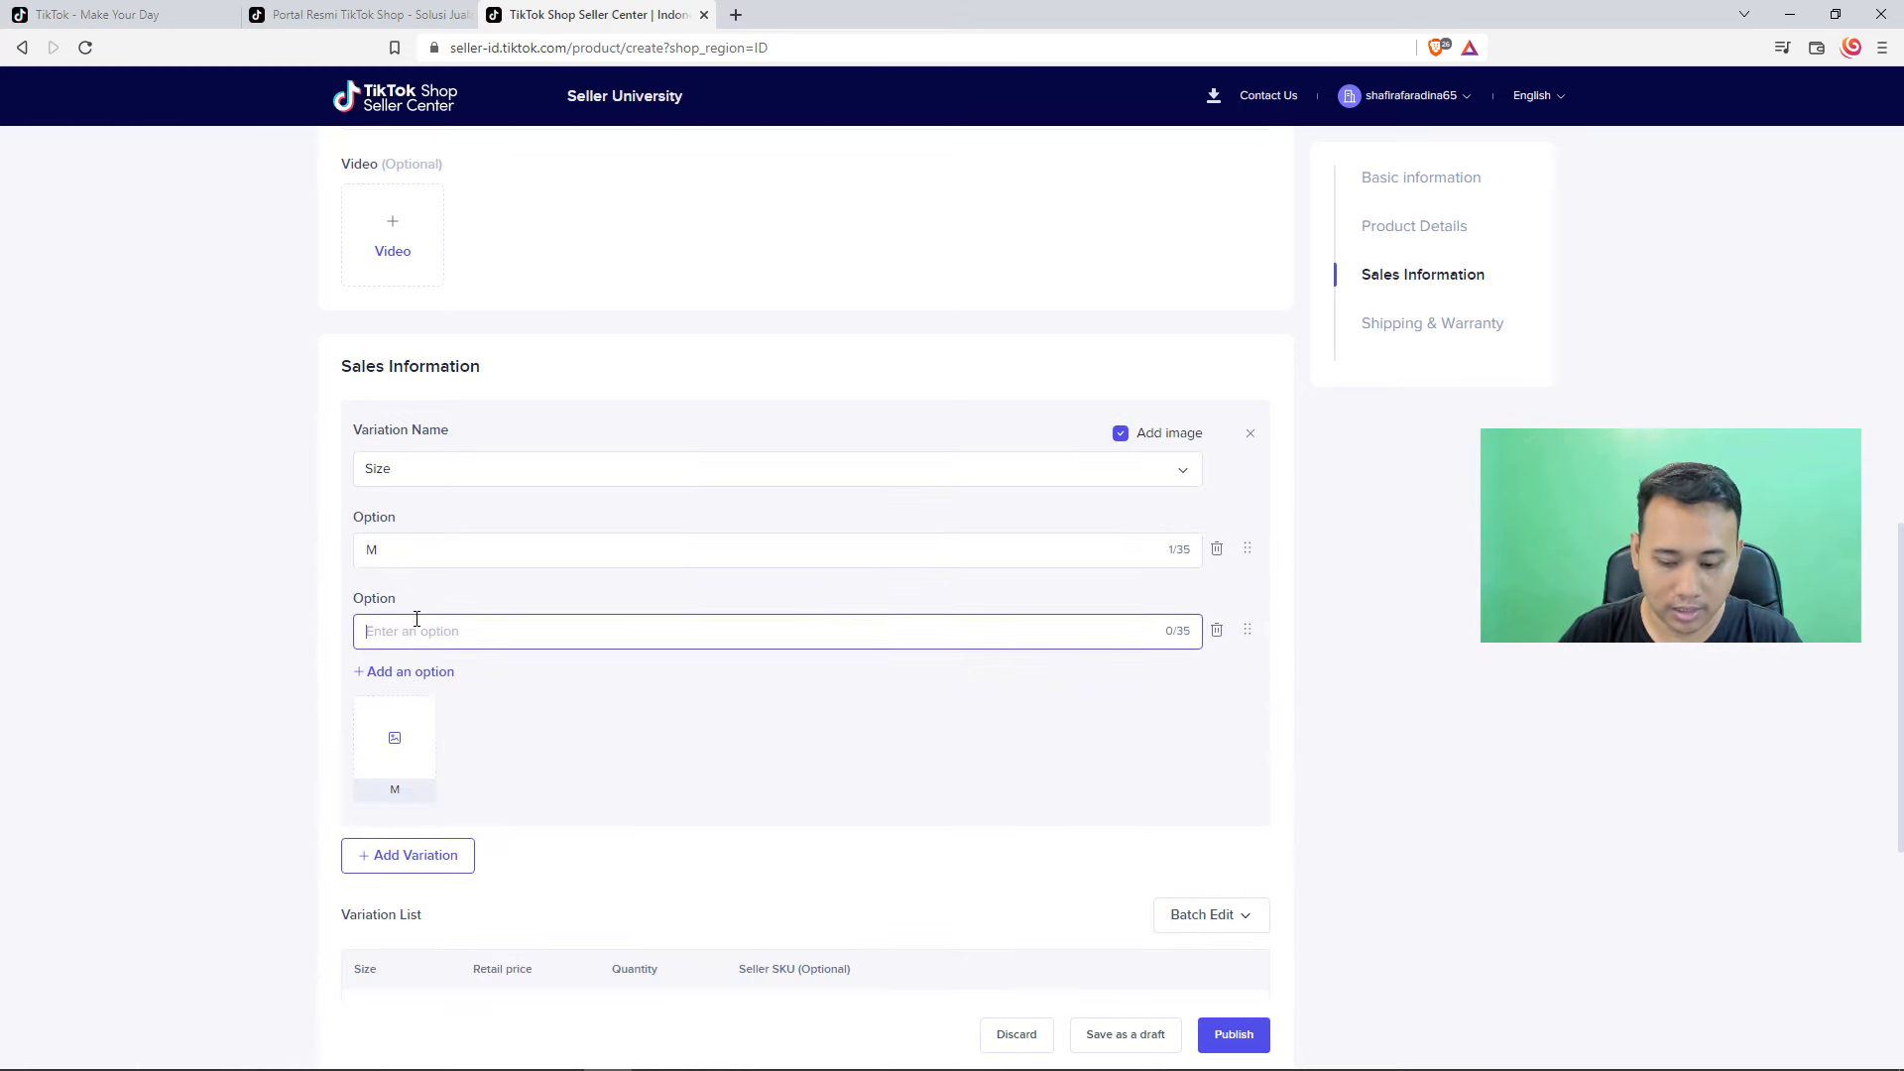
{"action": "type", "text": "L"}
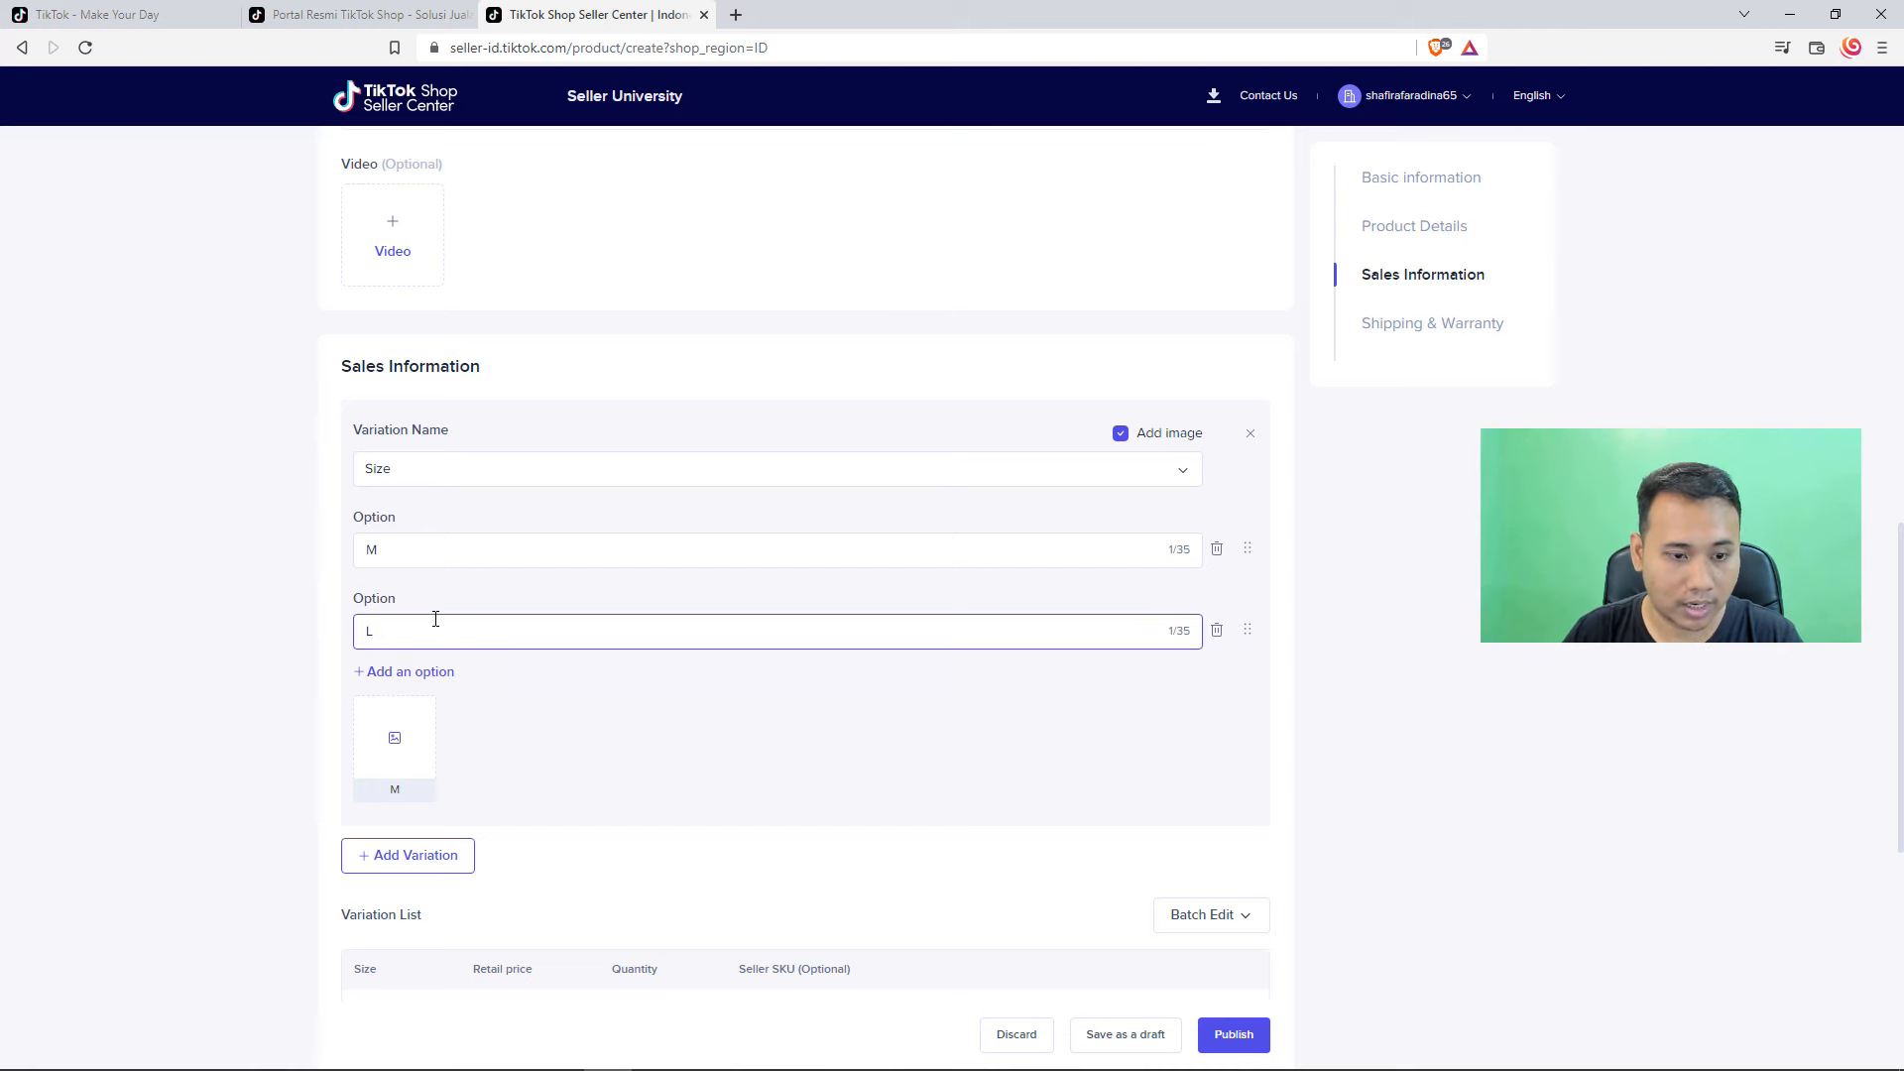
{"action": "left_click", "coordinate": [433, 674]}
{"action": "type", "text": "X"}
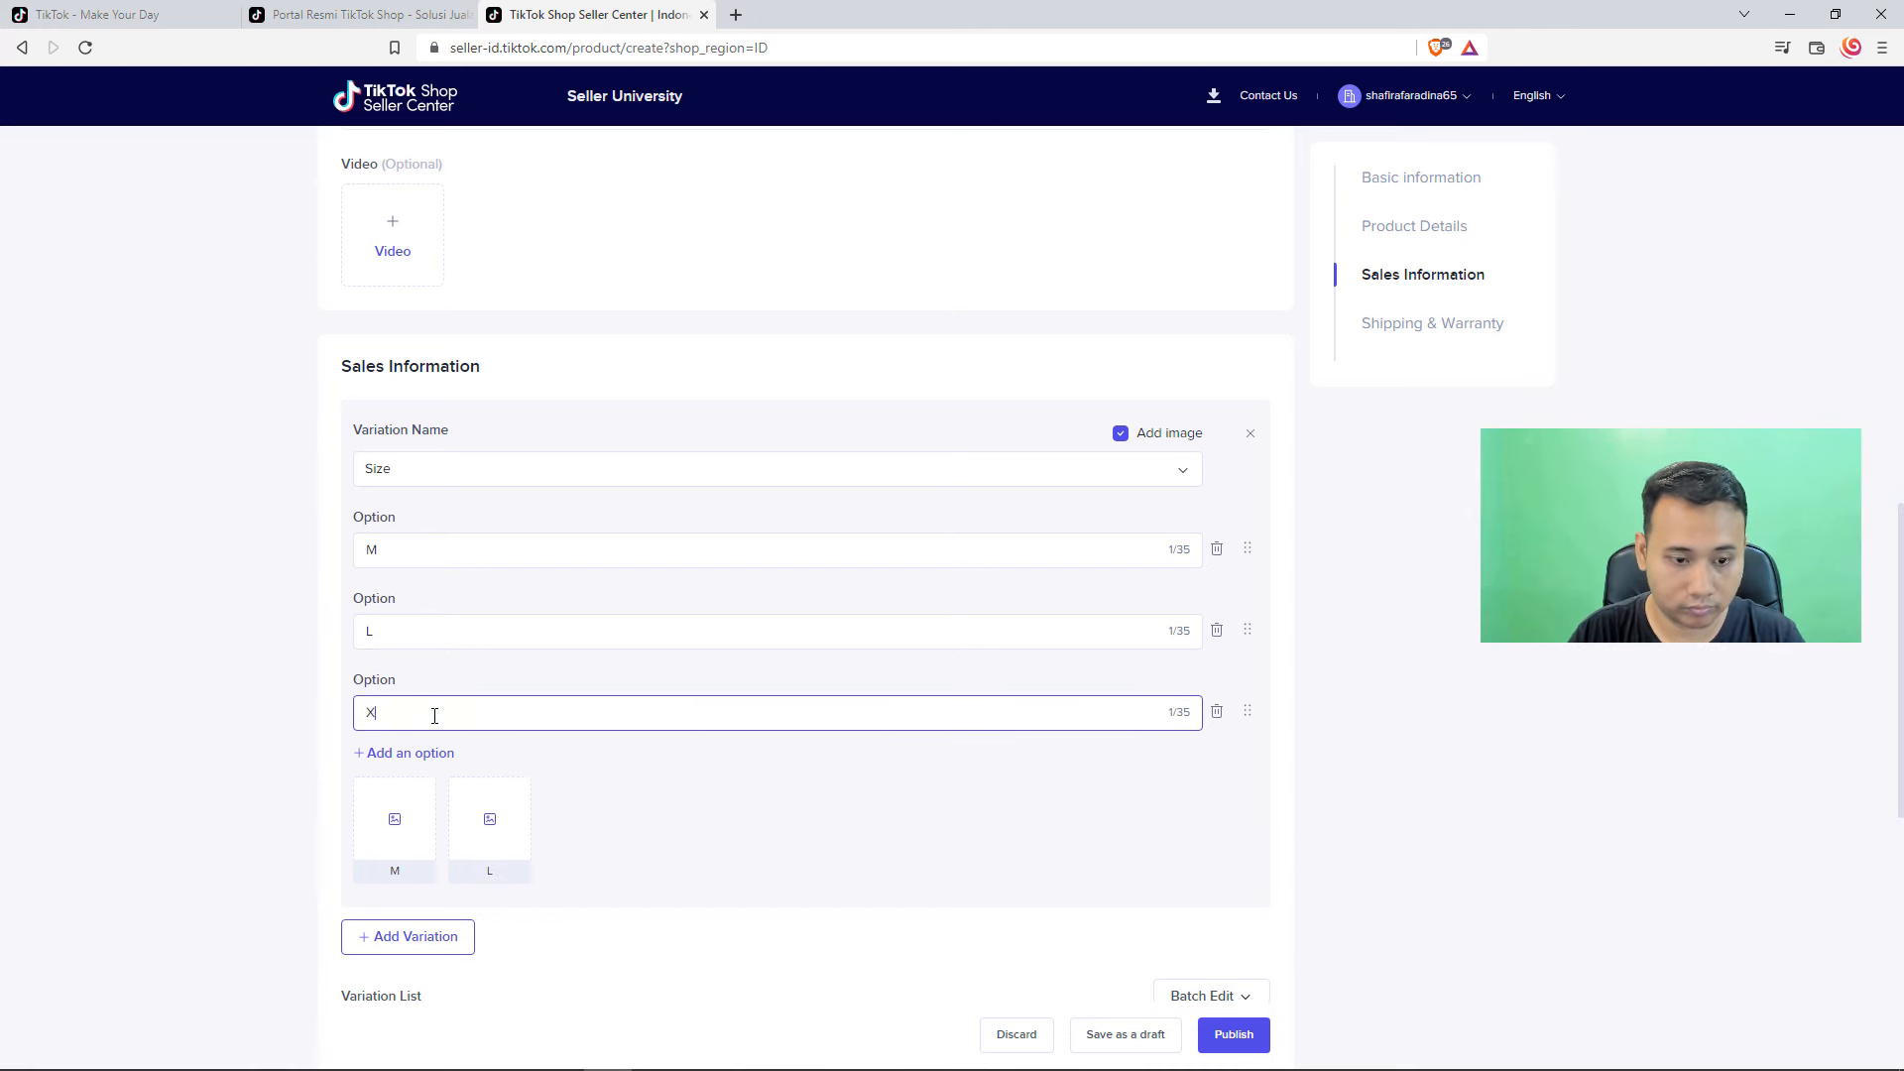
{"action": "type", "text": "L"}
{"action": "left_click", "coordinate": [281, 724]}
{"action": "scroll", "coordinate": [268, 694], "scroll_direction": "down", "scroll_amount": 4}
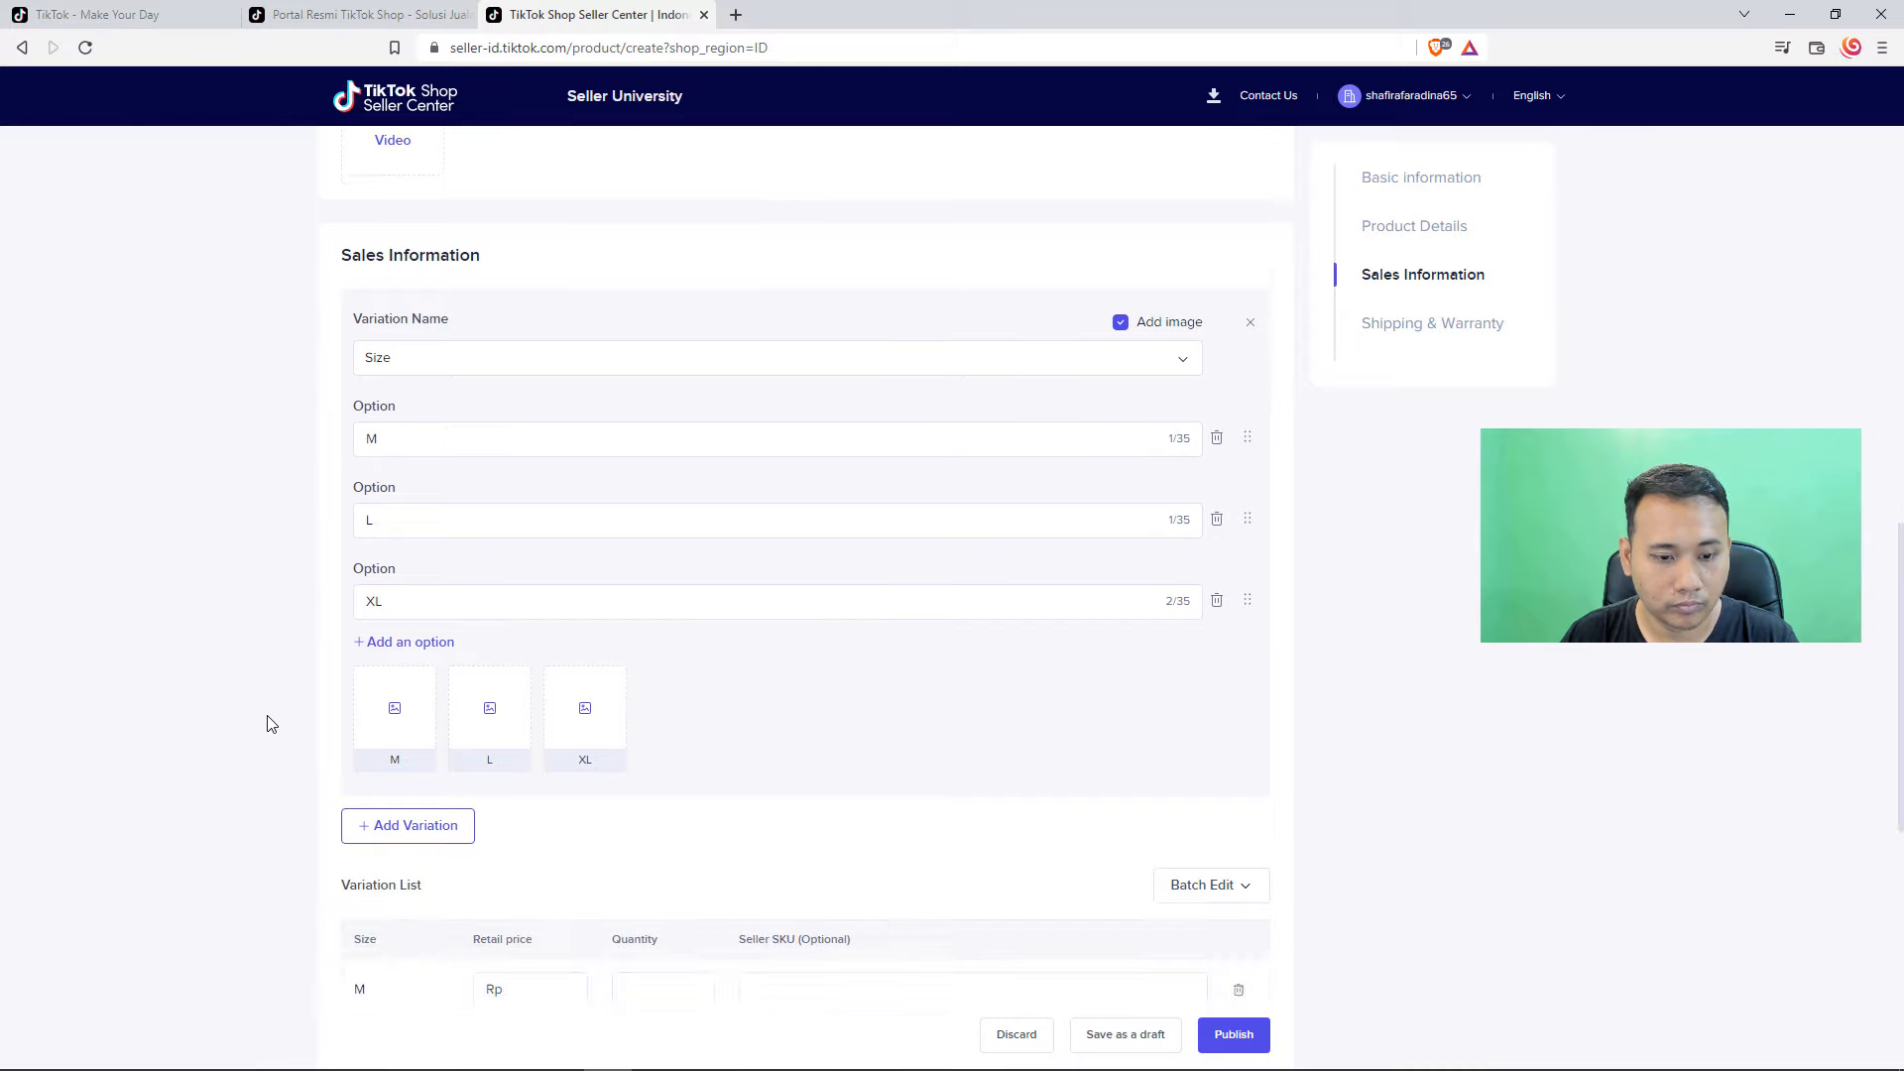
{"action": "scroll", "coordinate": [401, 580], "scroll_direction": "down", "scroll_amount": 2}
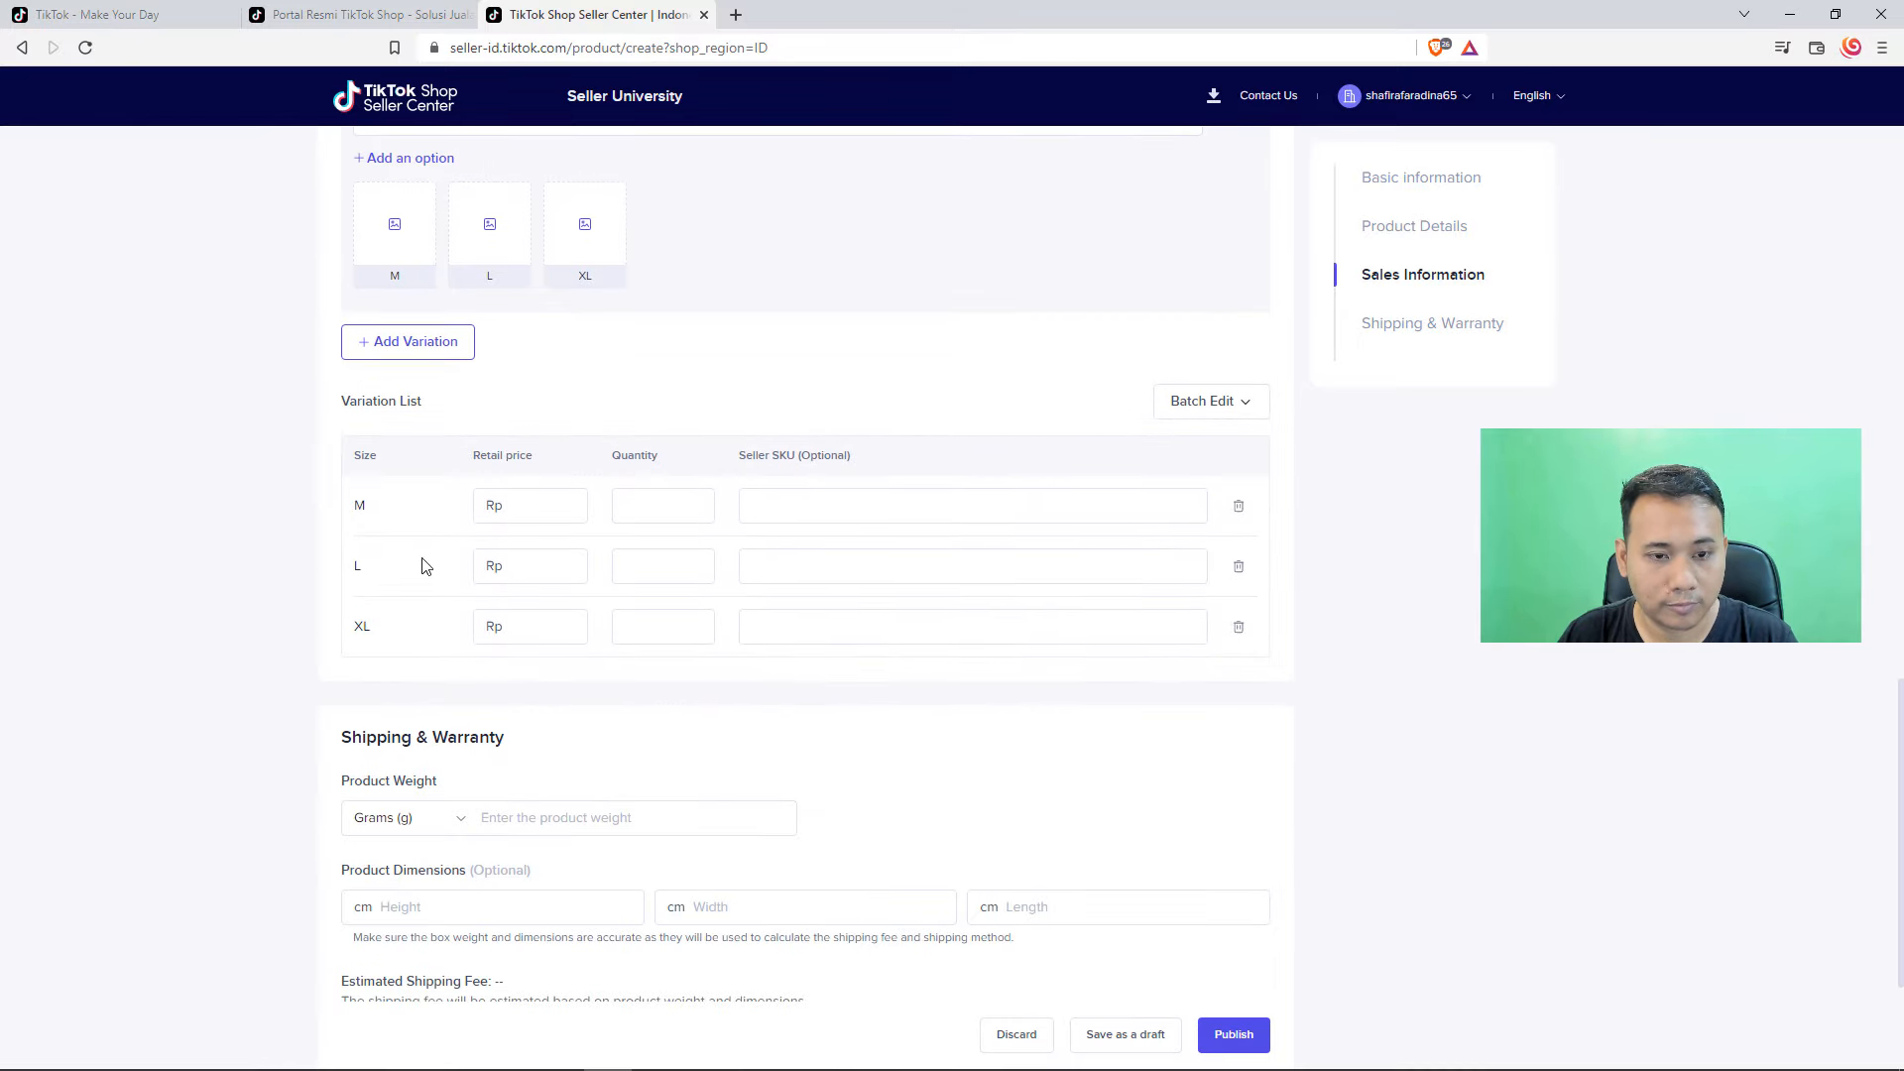
{"action": "scroll", "coordinate": [625, 593], "scroll_direction": "up", "scroll_amount": 3}
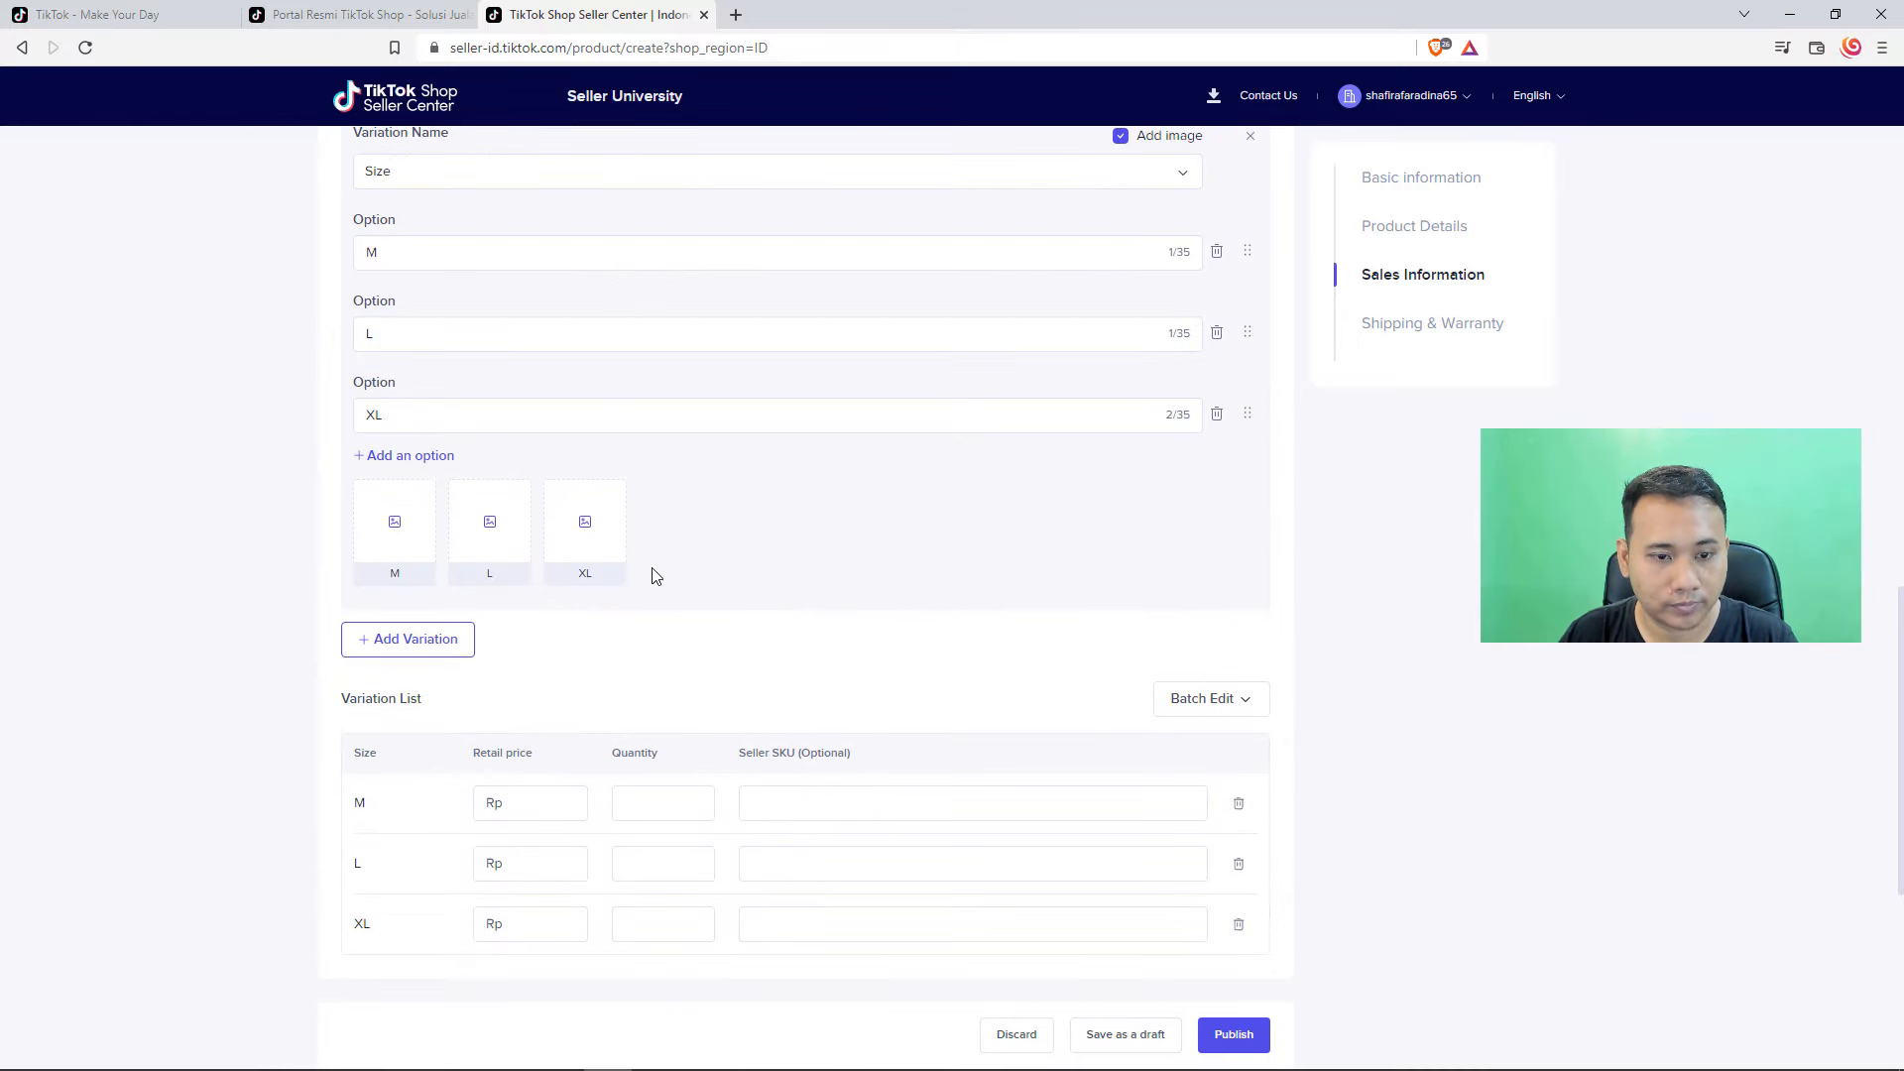
Attach the '8. Kayla' photo to the M, L and XL size options
{"action": "left_click", "coordinate": [396, 533]}
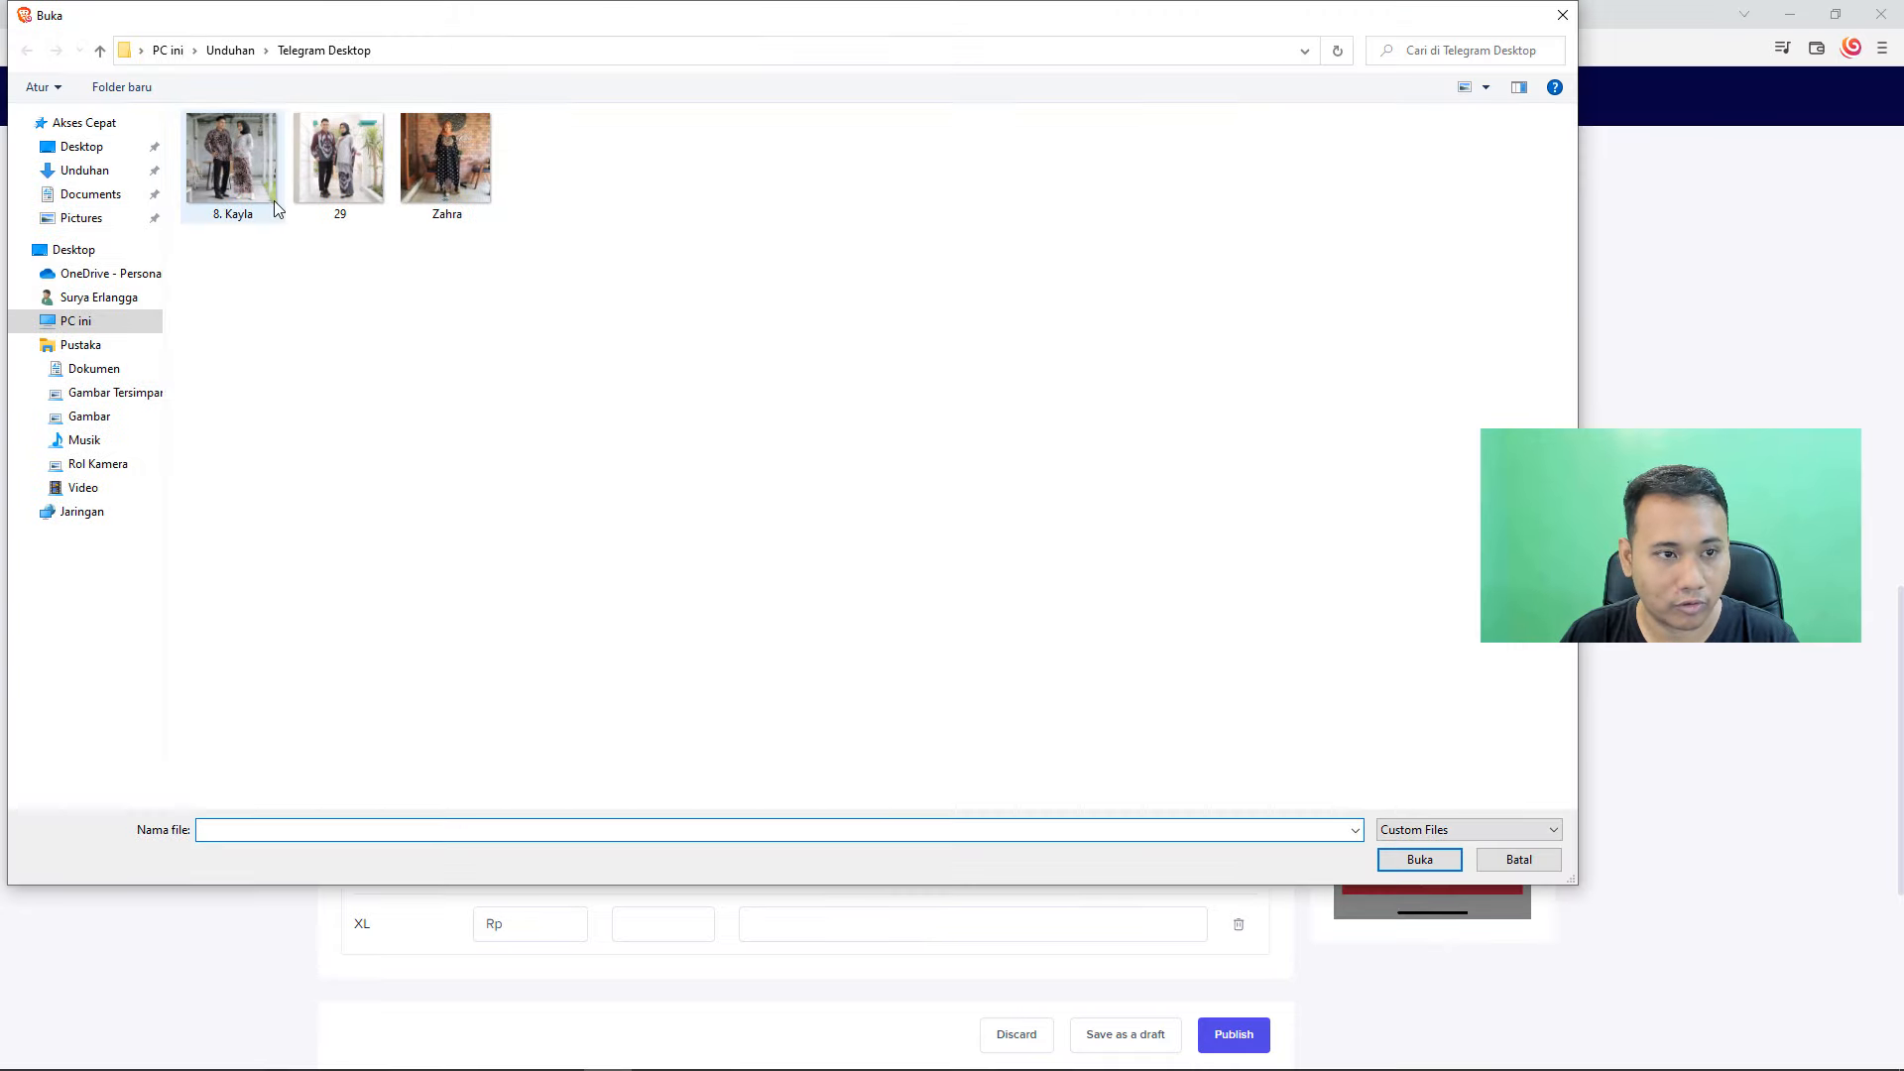
{"action": "left_click", "coordinate": [274, 206]}
{"action": "left_click", "coordinate": [1419, 858]}
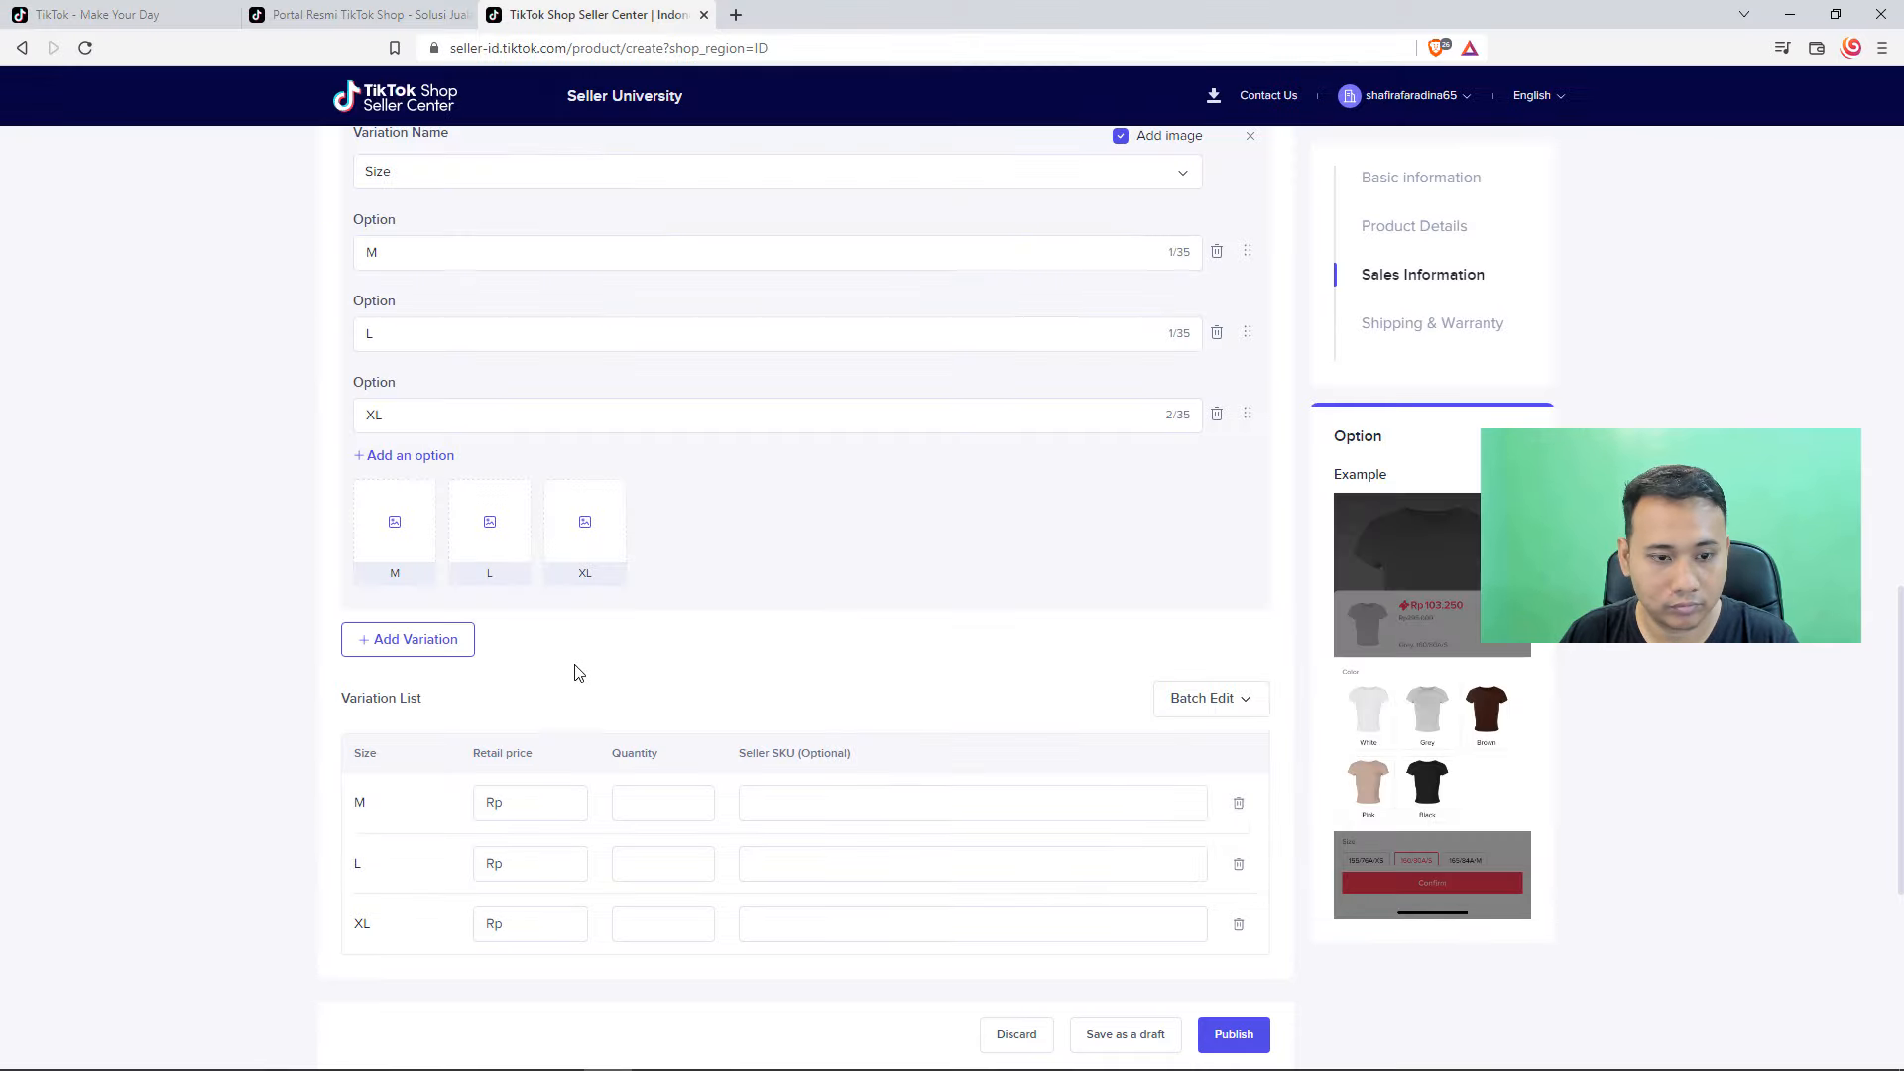
{"action": "left_click", "coordinate": [497, 536]}
{"action": "left_click", "coordinate": [338, 161]}
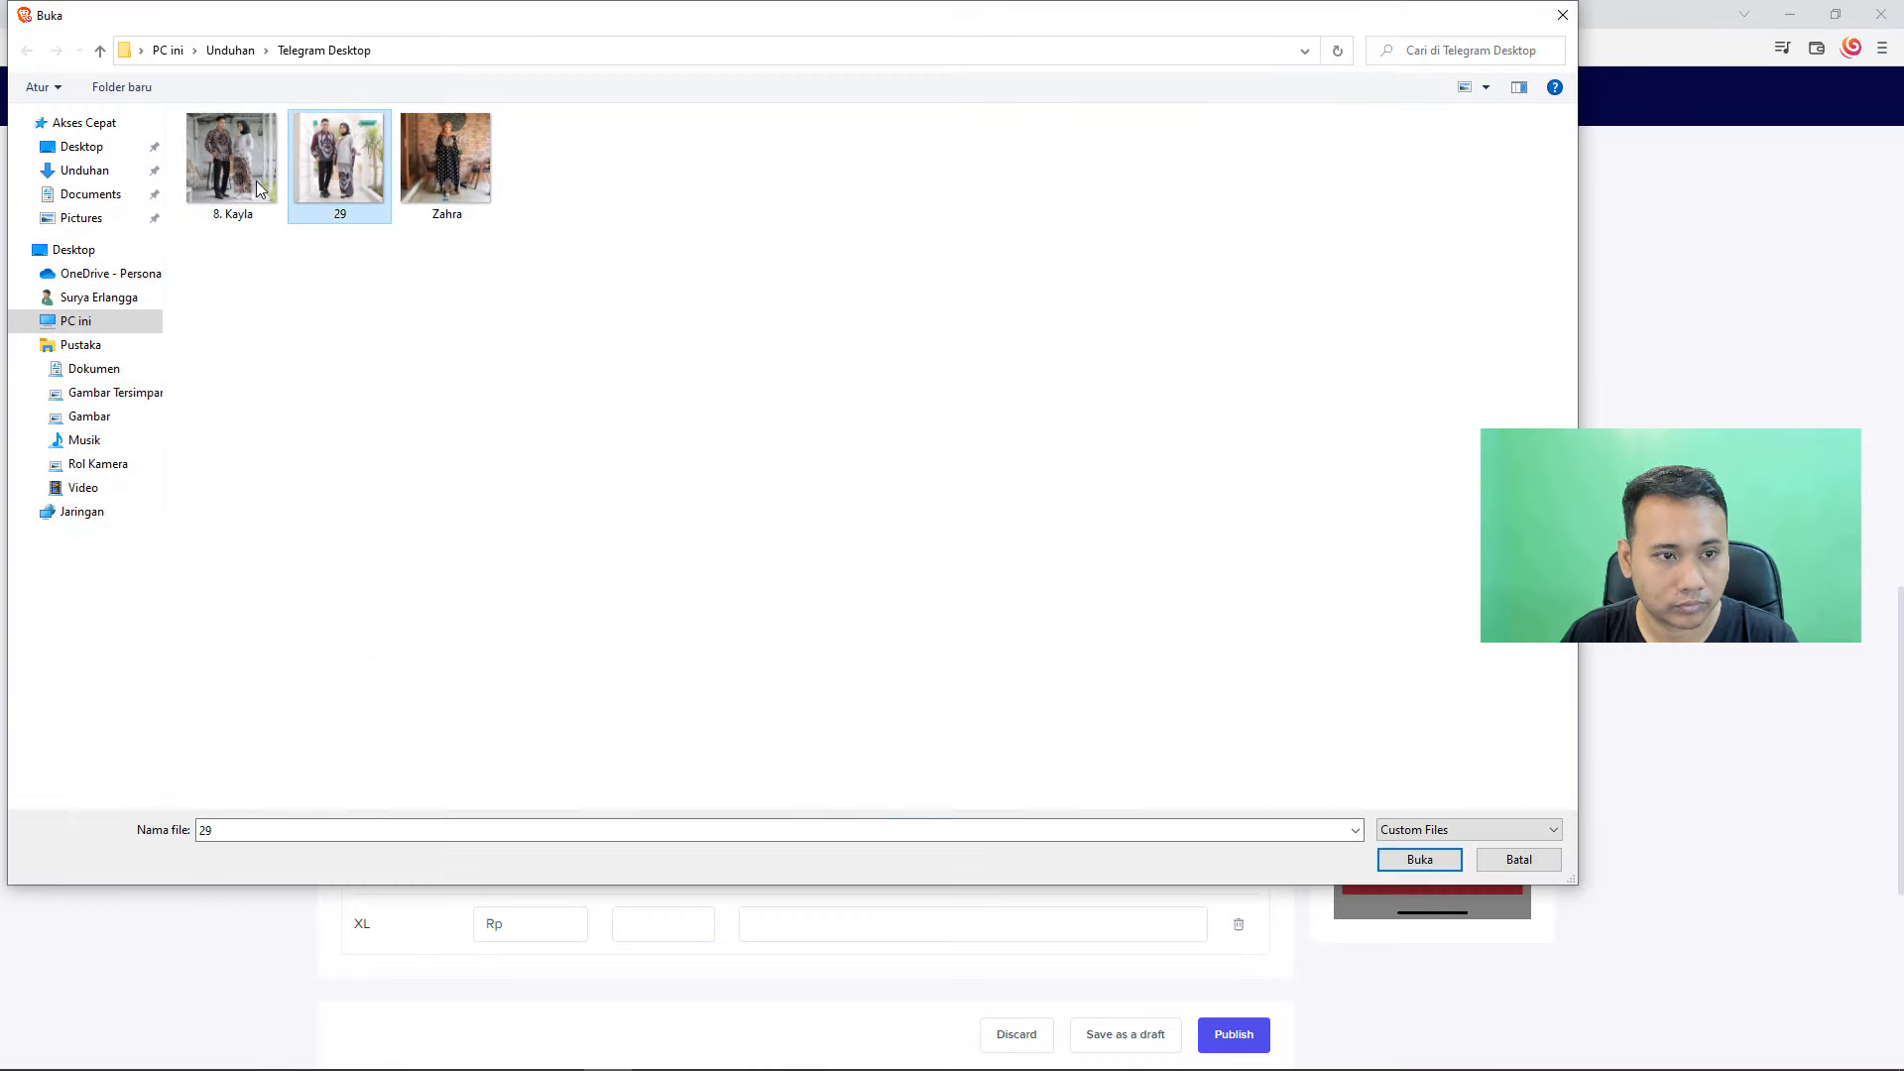
{"action": "left_click", "coordinate": [258, 189]}
{"action": "left_click", "coordinate": [1420, 859]}
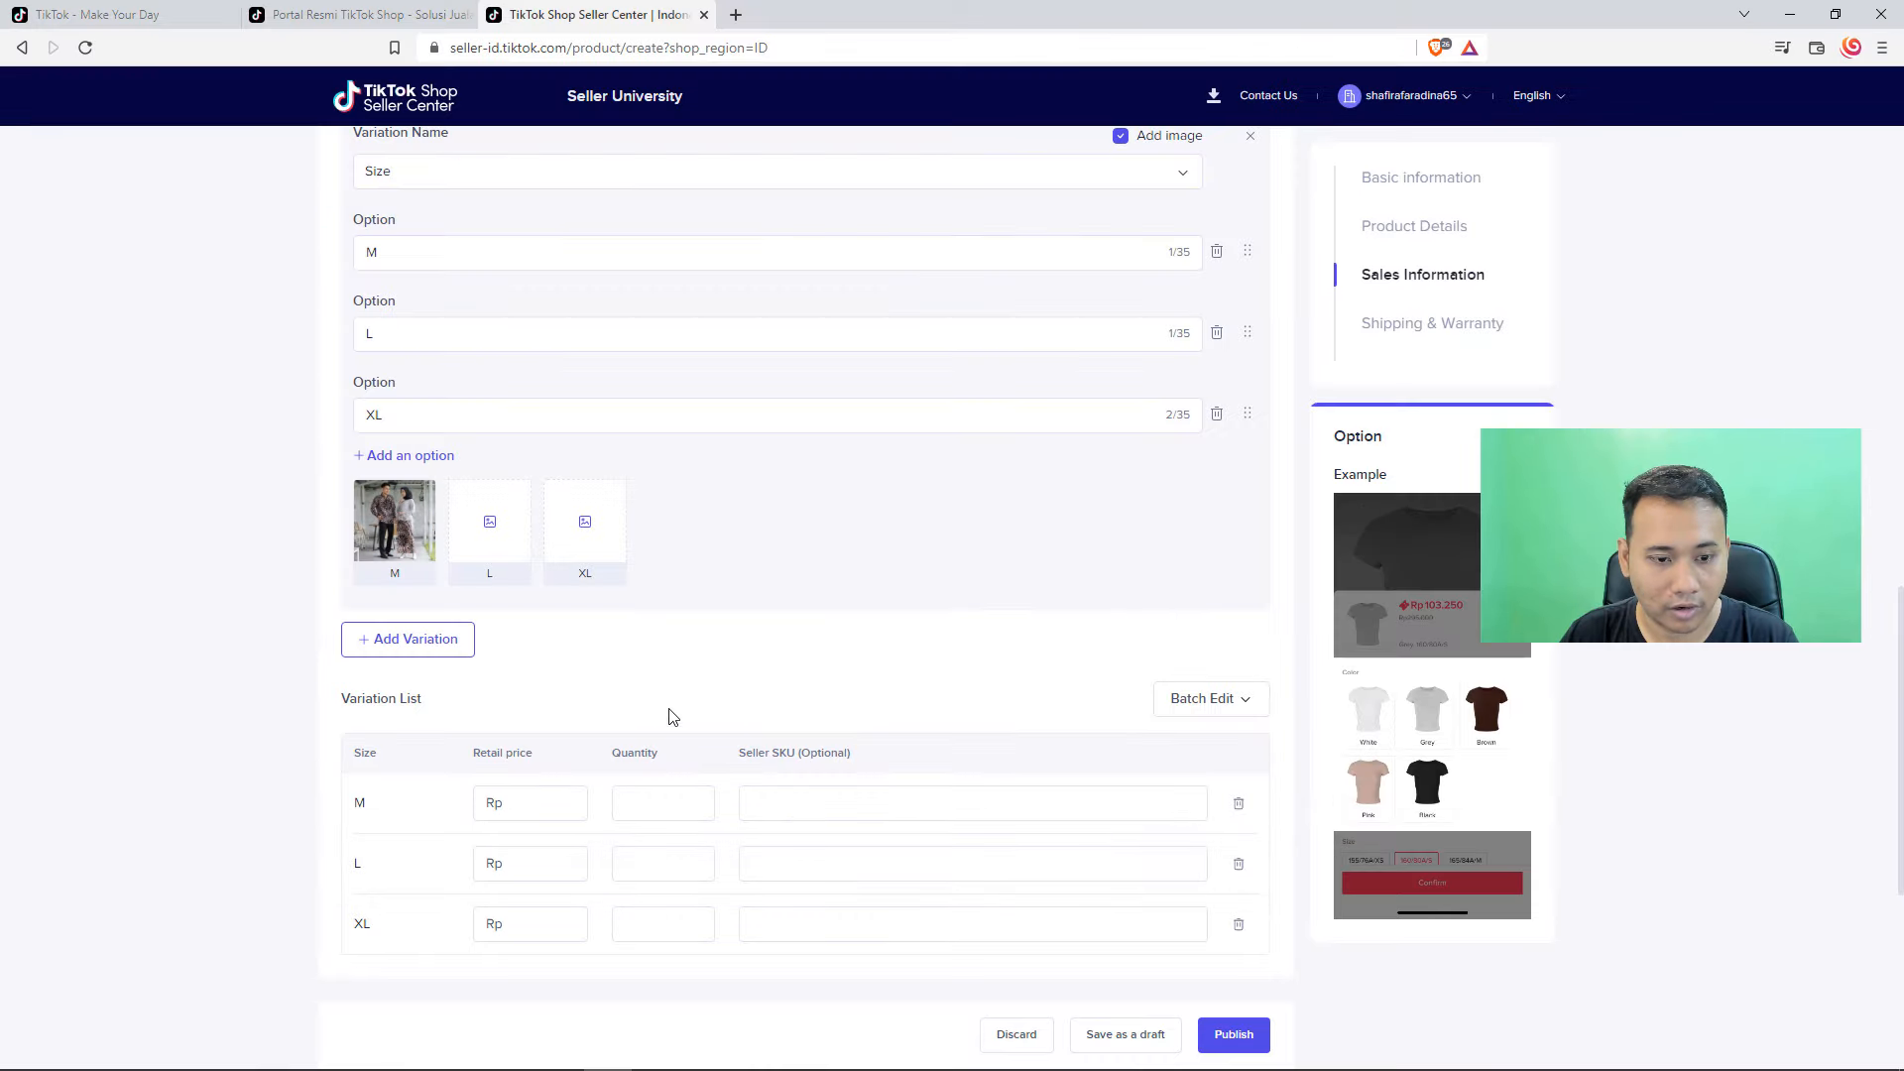
{"action": "left_click", "coordinate": [591, 526]}
{"action": "left_click", "coordinate": [243, 191]}
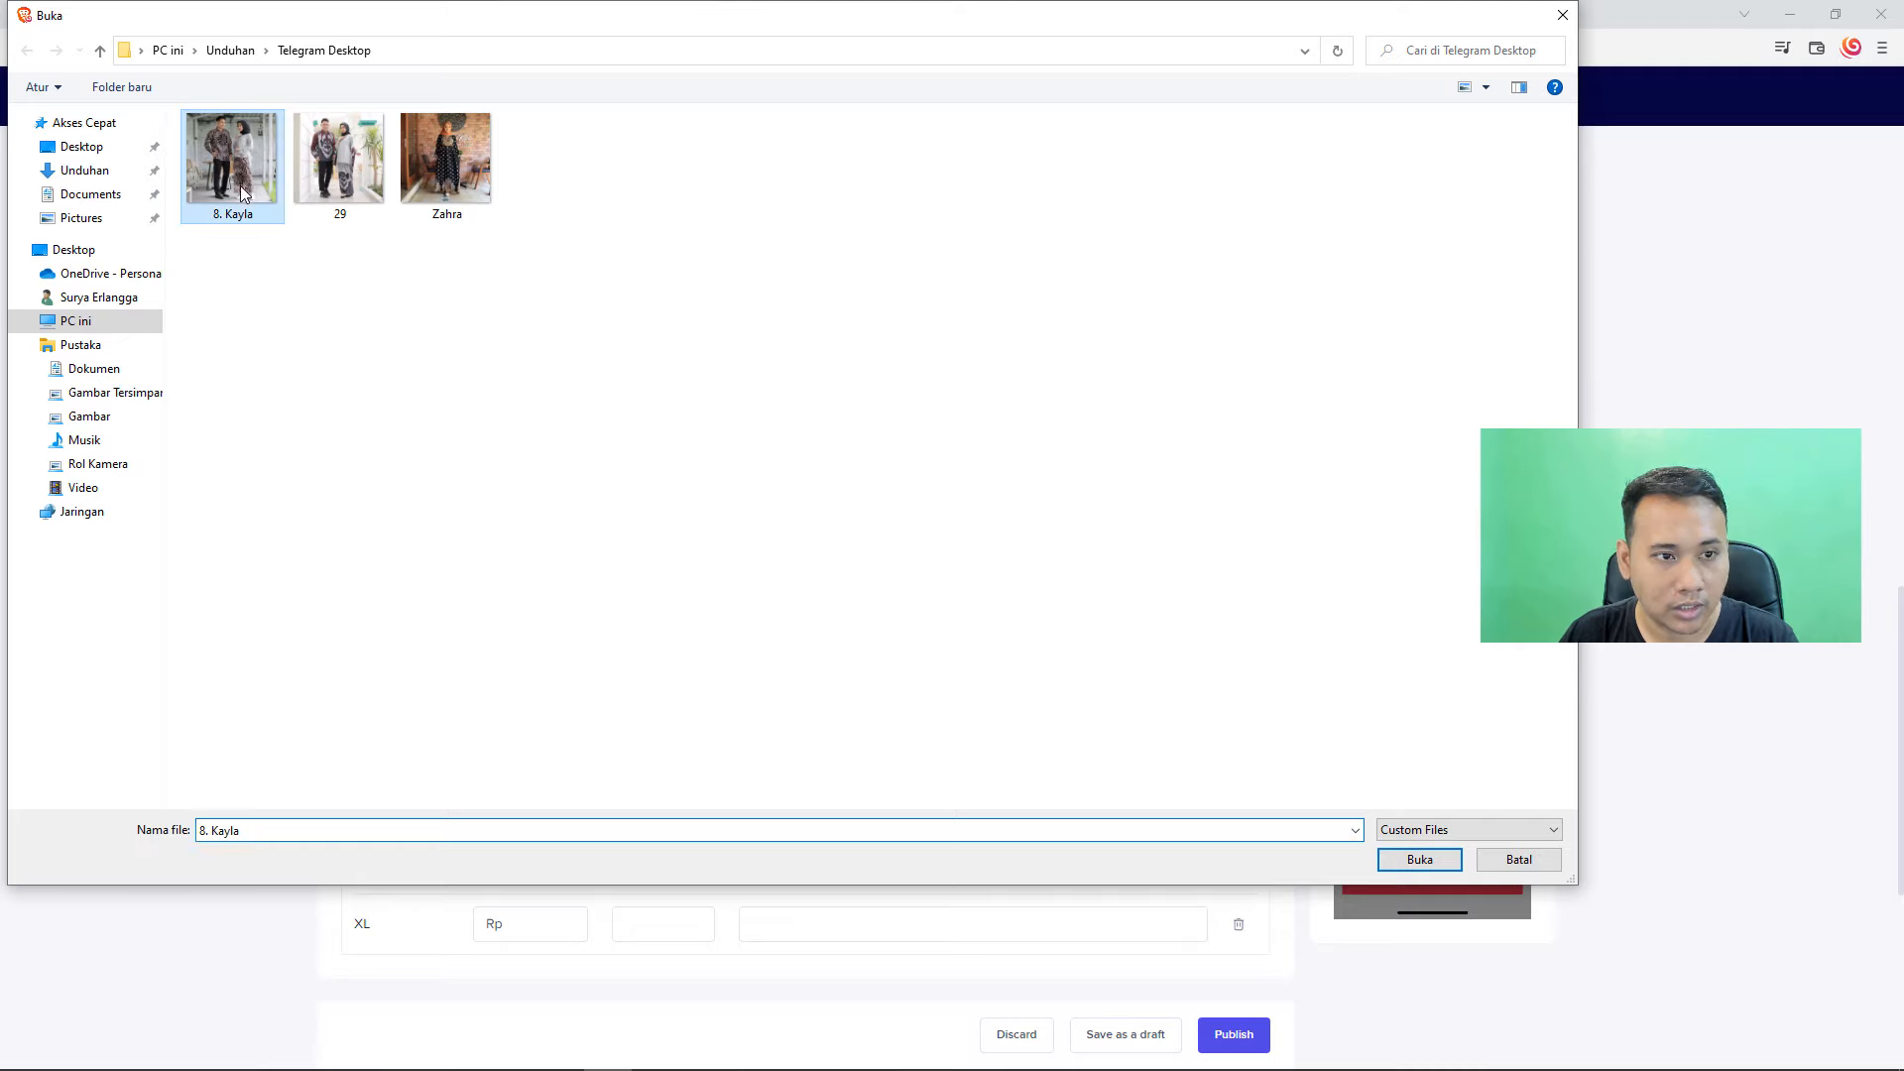
{"action": "left_click", "coordinate": [1414, 859]}
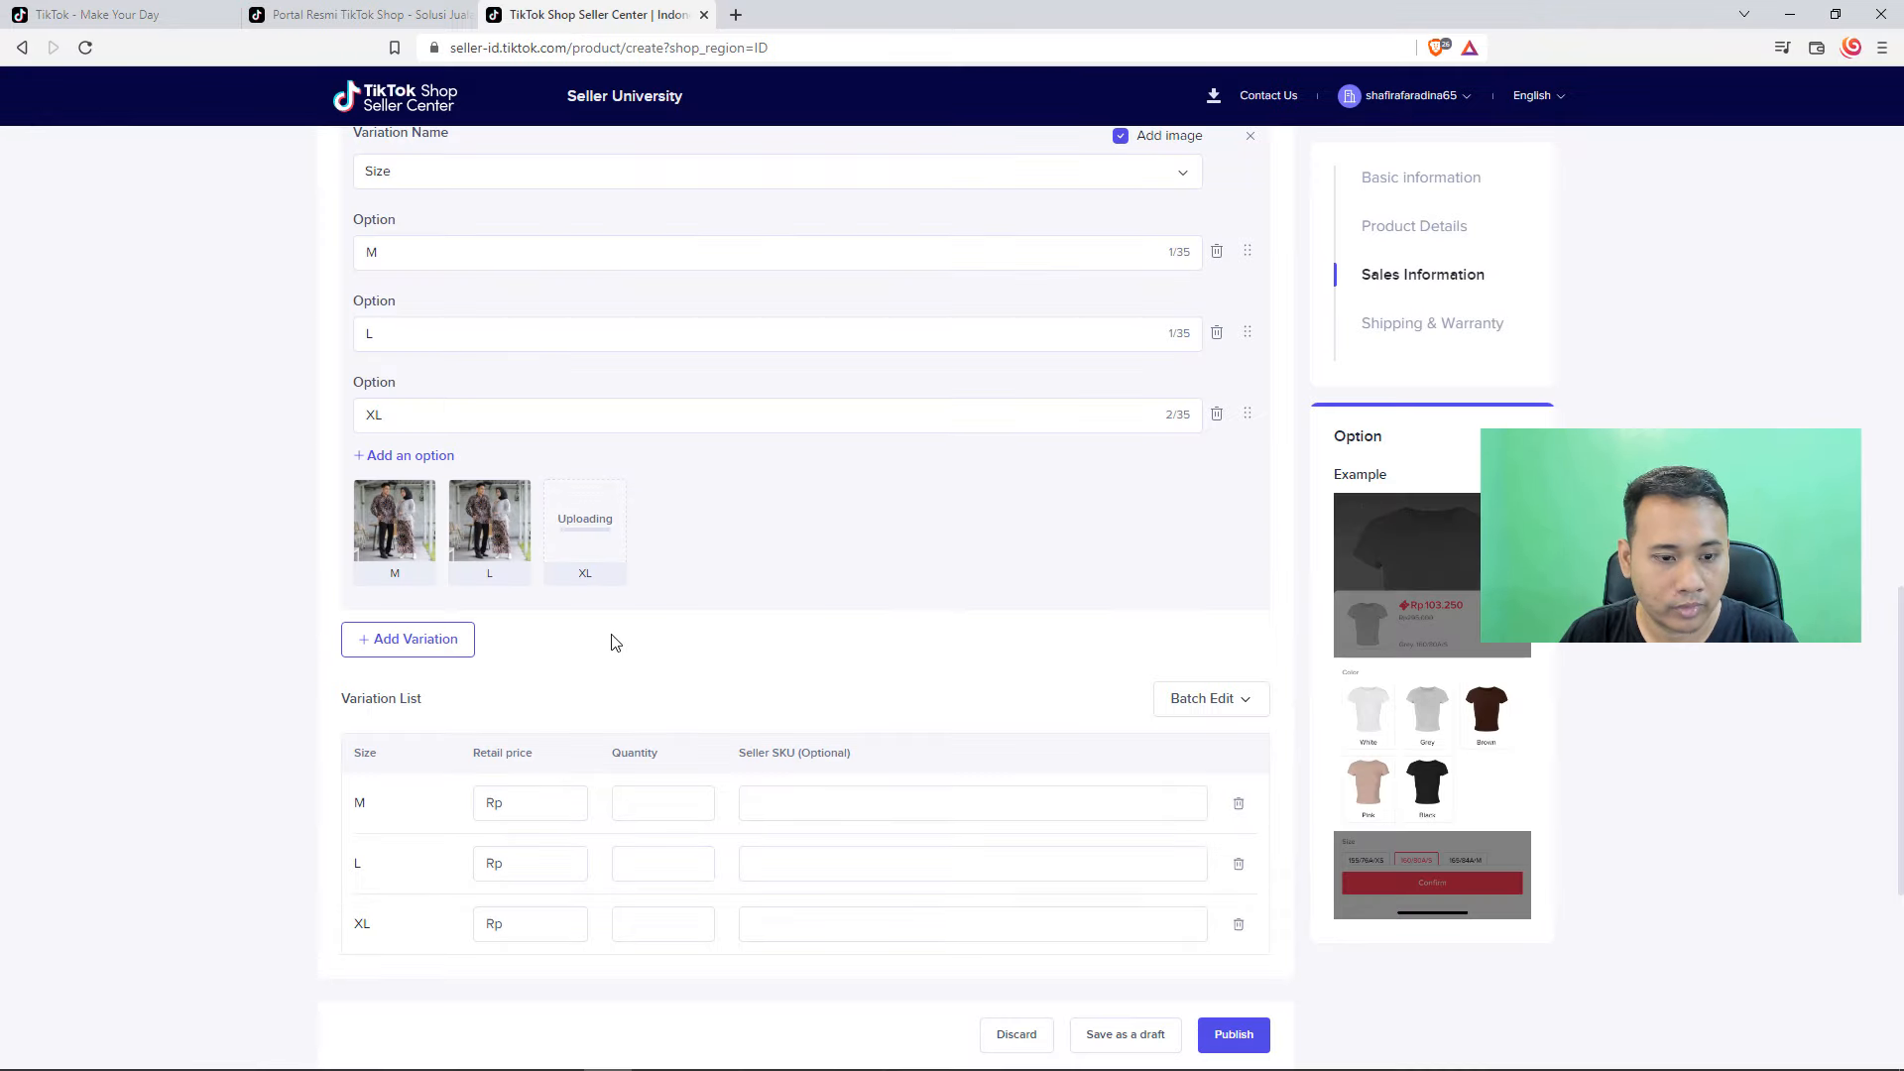
{"action": "scroll", "coordinate": [612, 643], "scroll_direction": "down", "scroll_amount": 2}
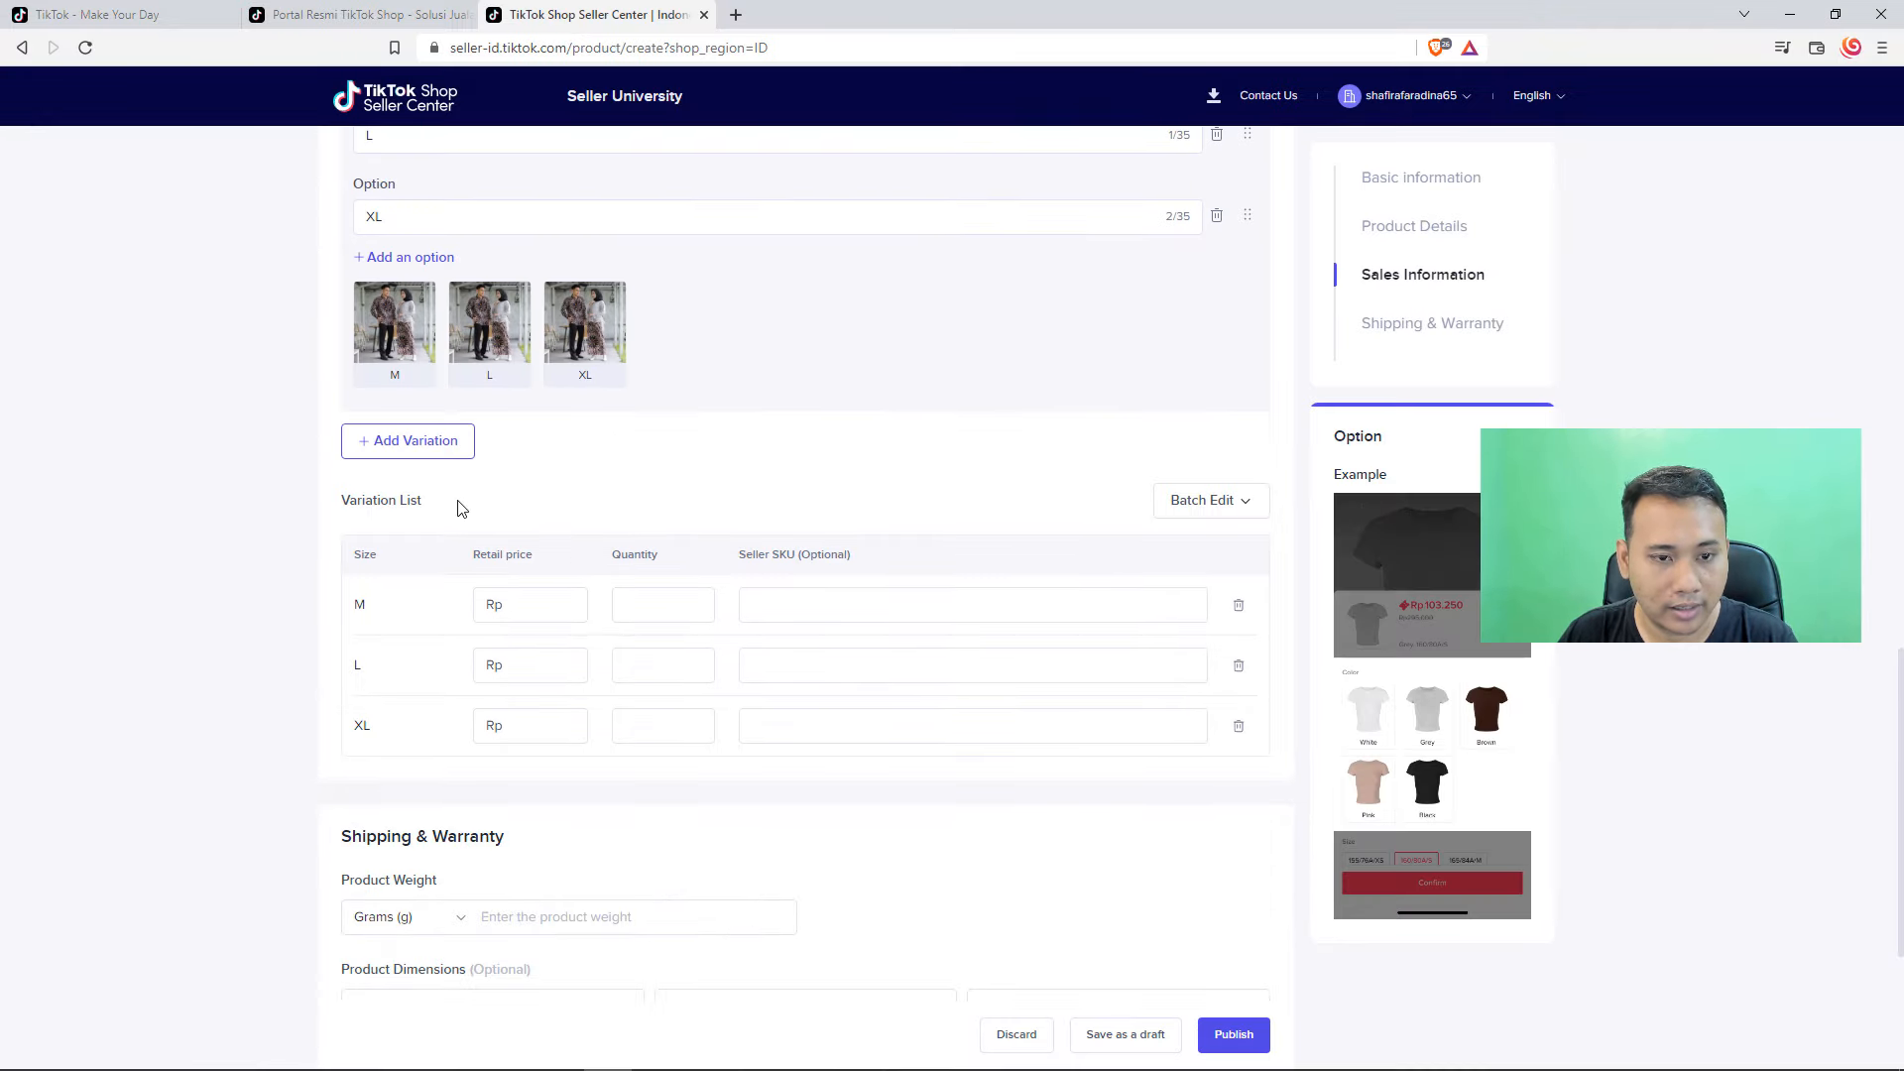
Give the M, L and XL variations a retail price of Rp 425.000 each
{"action": "left_click", "coordinate": [667, 605]}
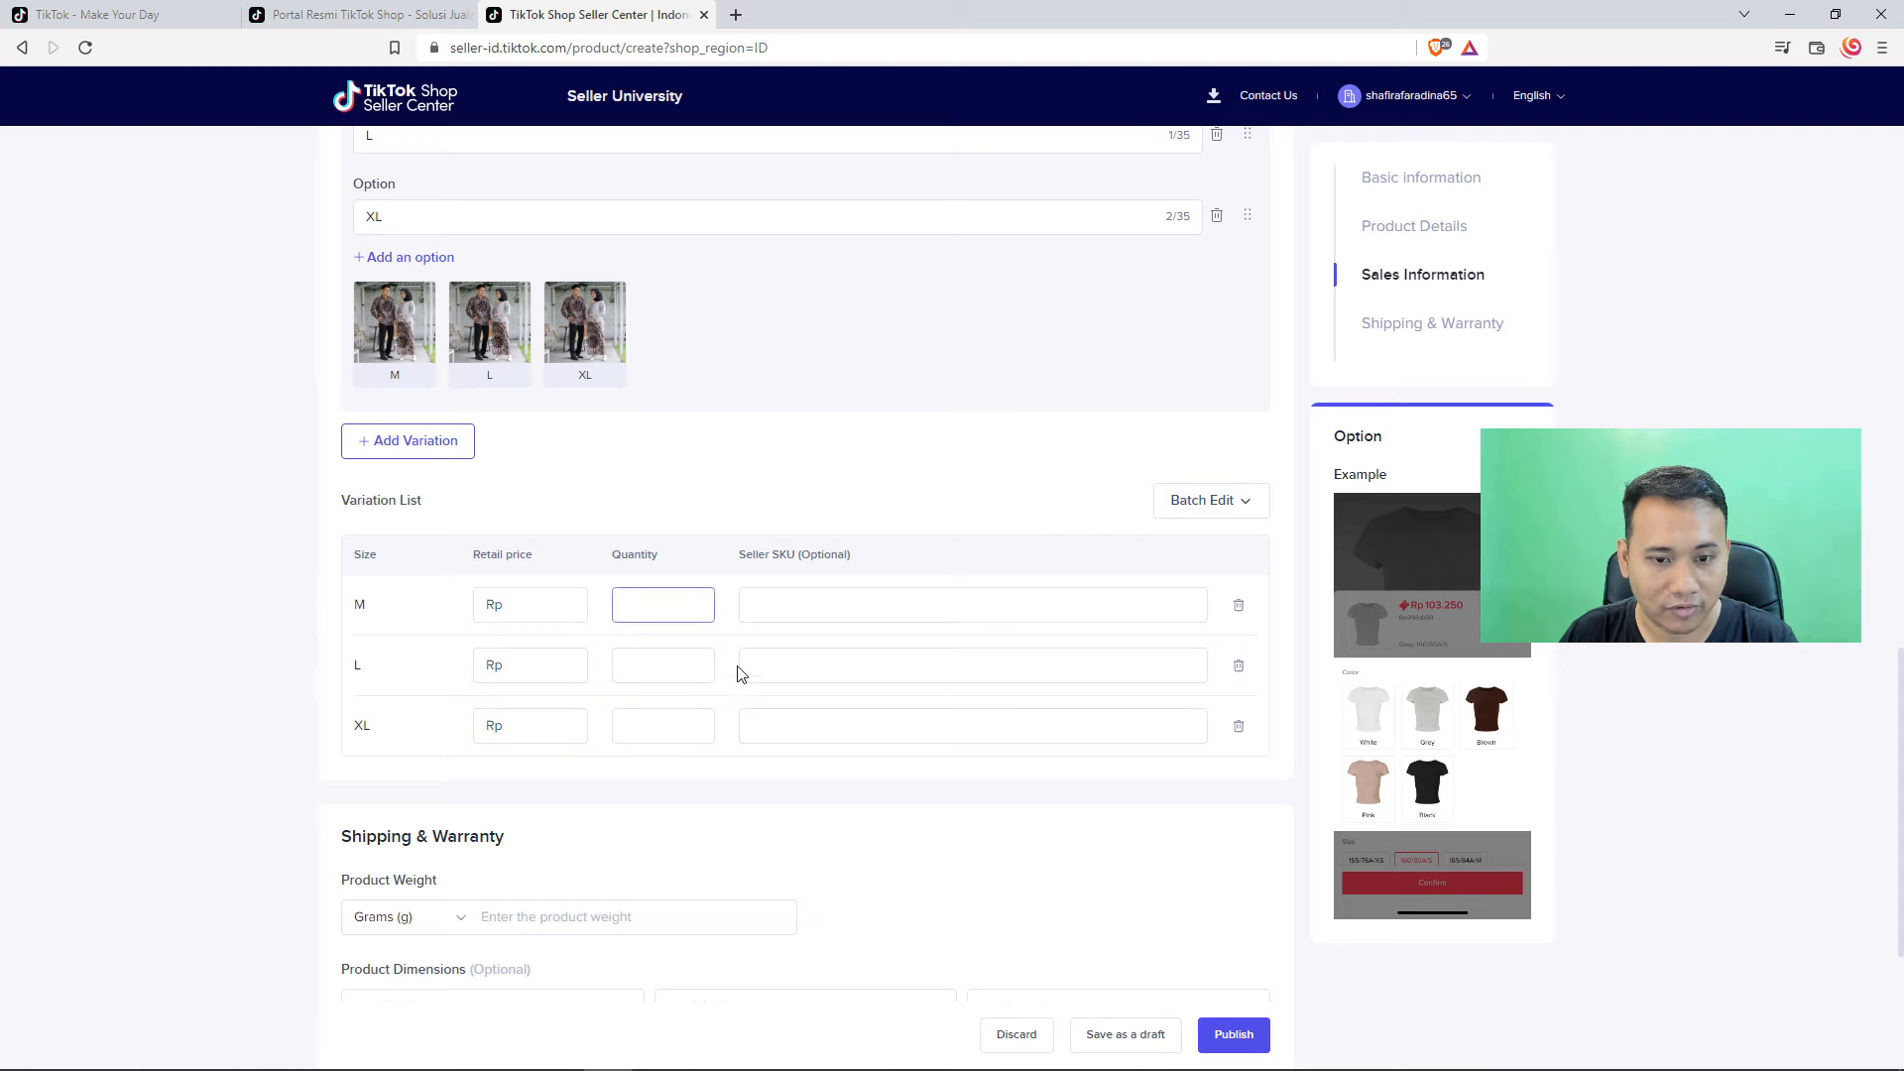
{"action": "left_click", "coordinate": [480, 611]}
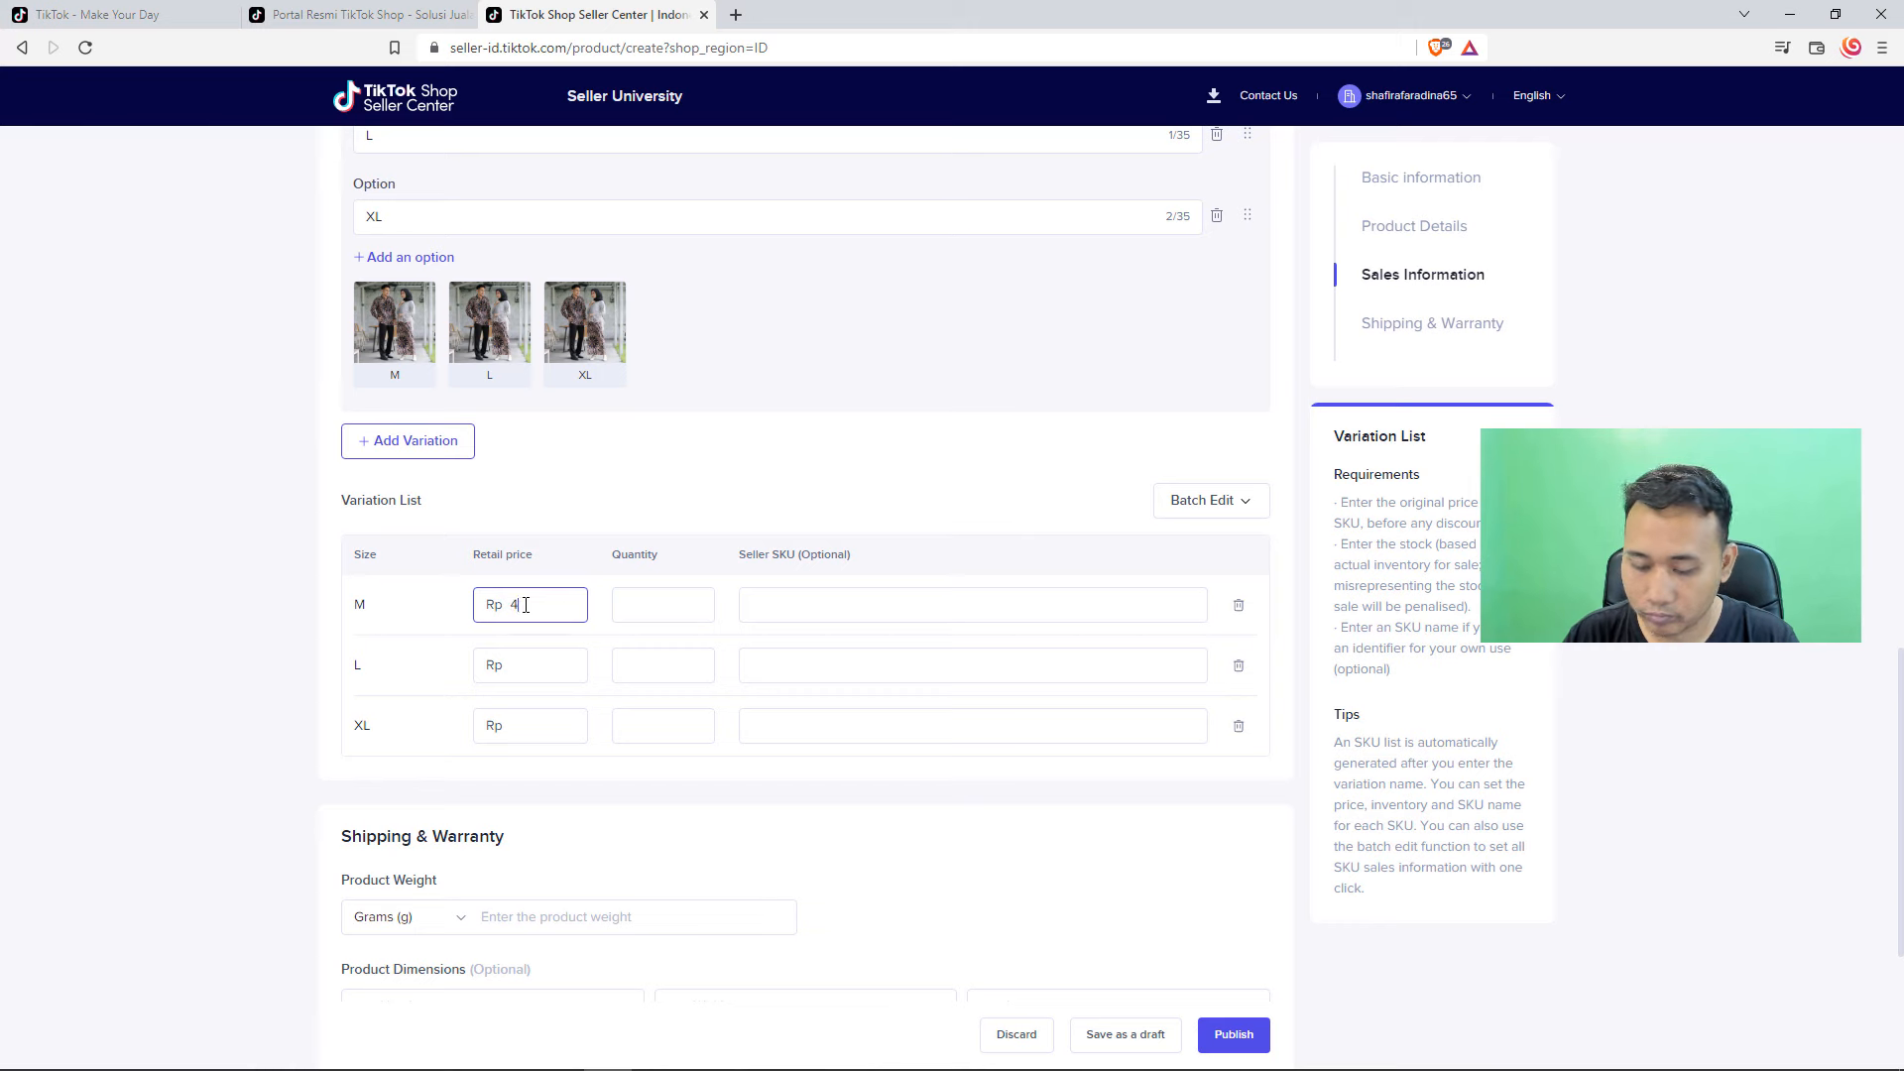
{"action": "type", "text": "425.00"}
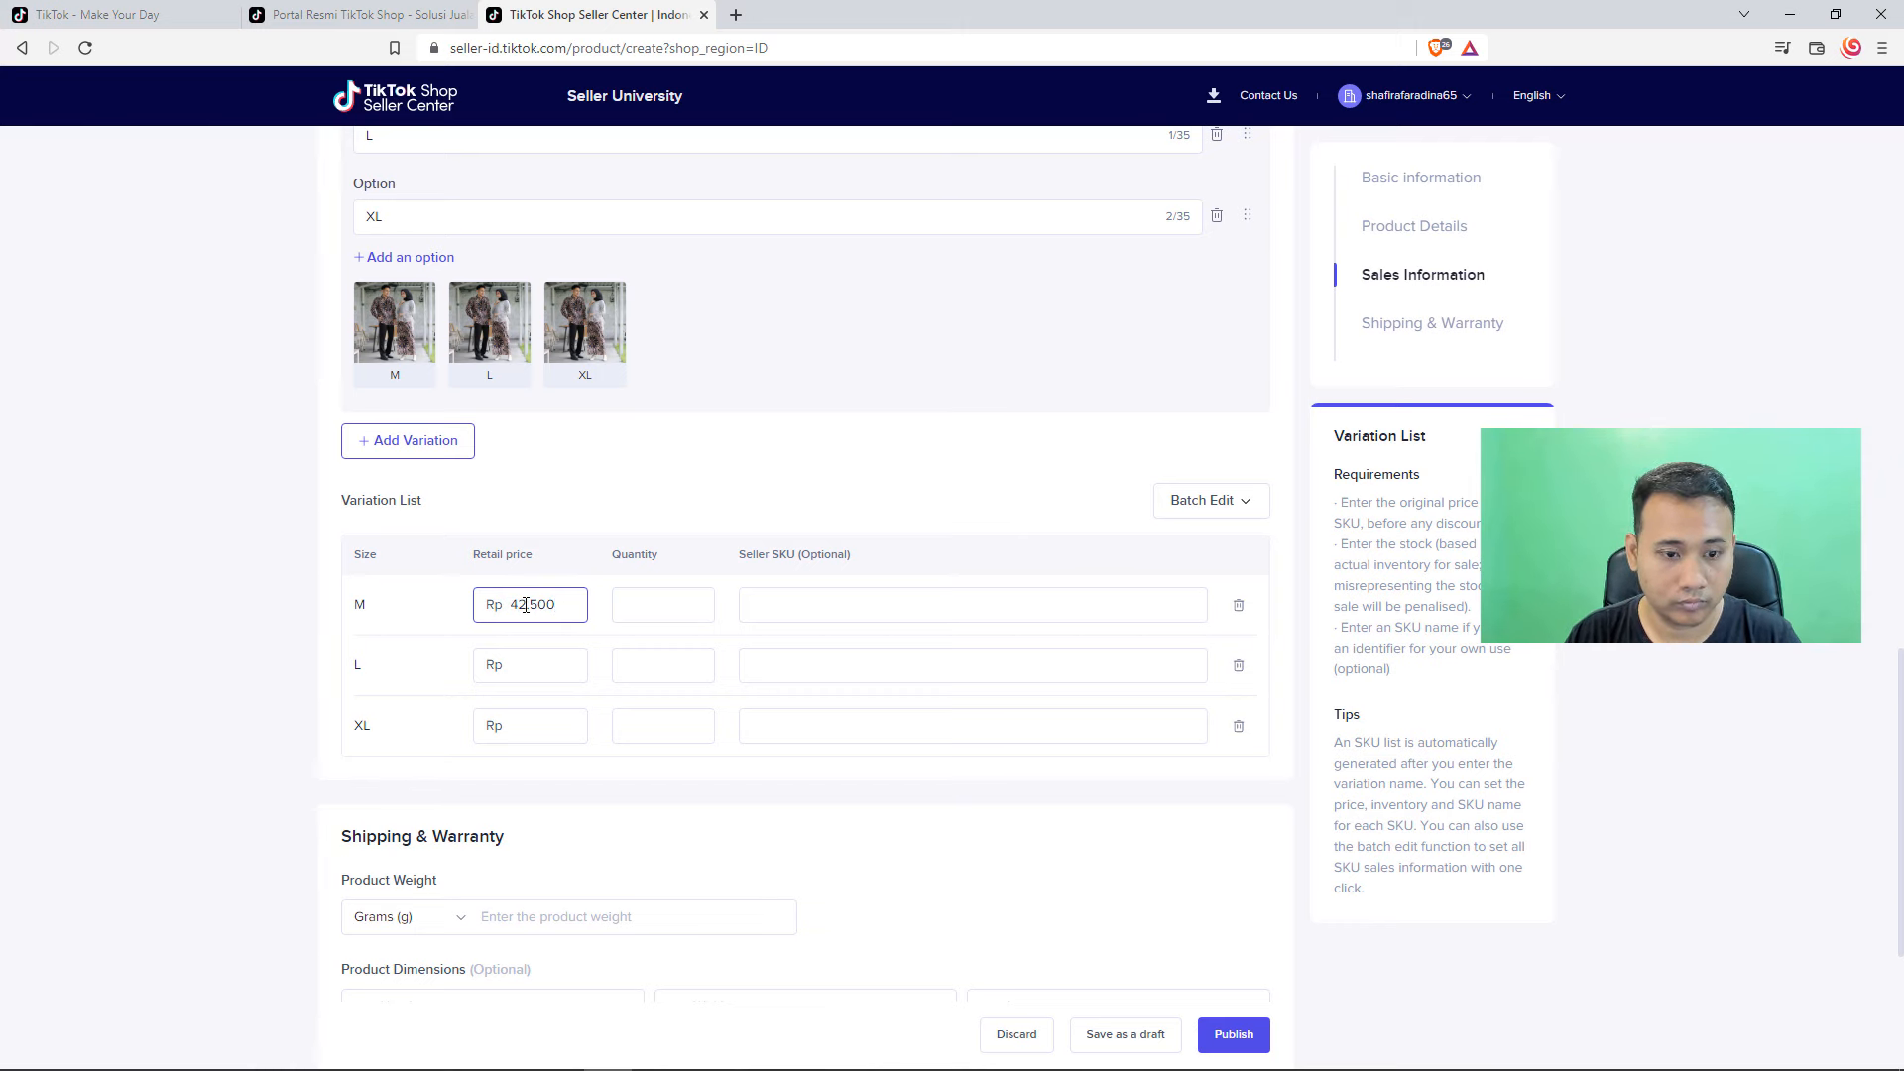
{"action": "type", "text": "0"}
{"action": "double_click", "coordinate": [526, 605]}
{"action": "key", "text": "ctrl+c"}
{"action": "left_click", "coordinate": [531, 665]}
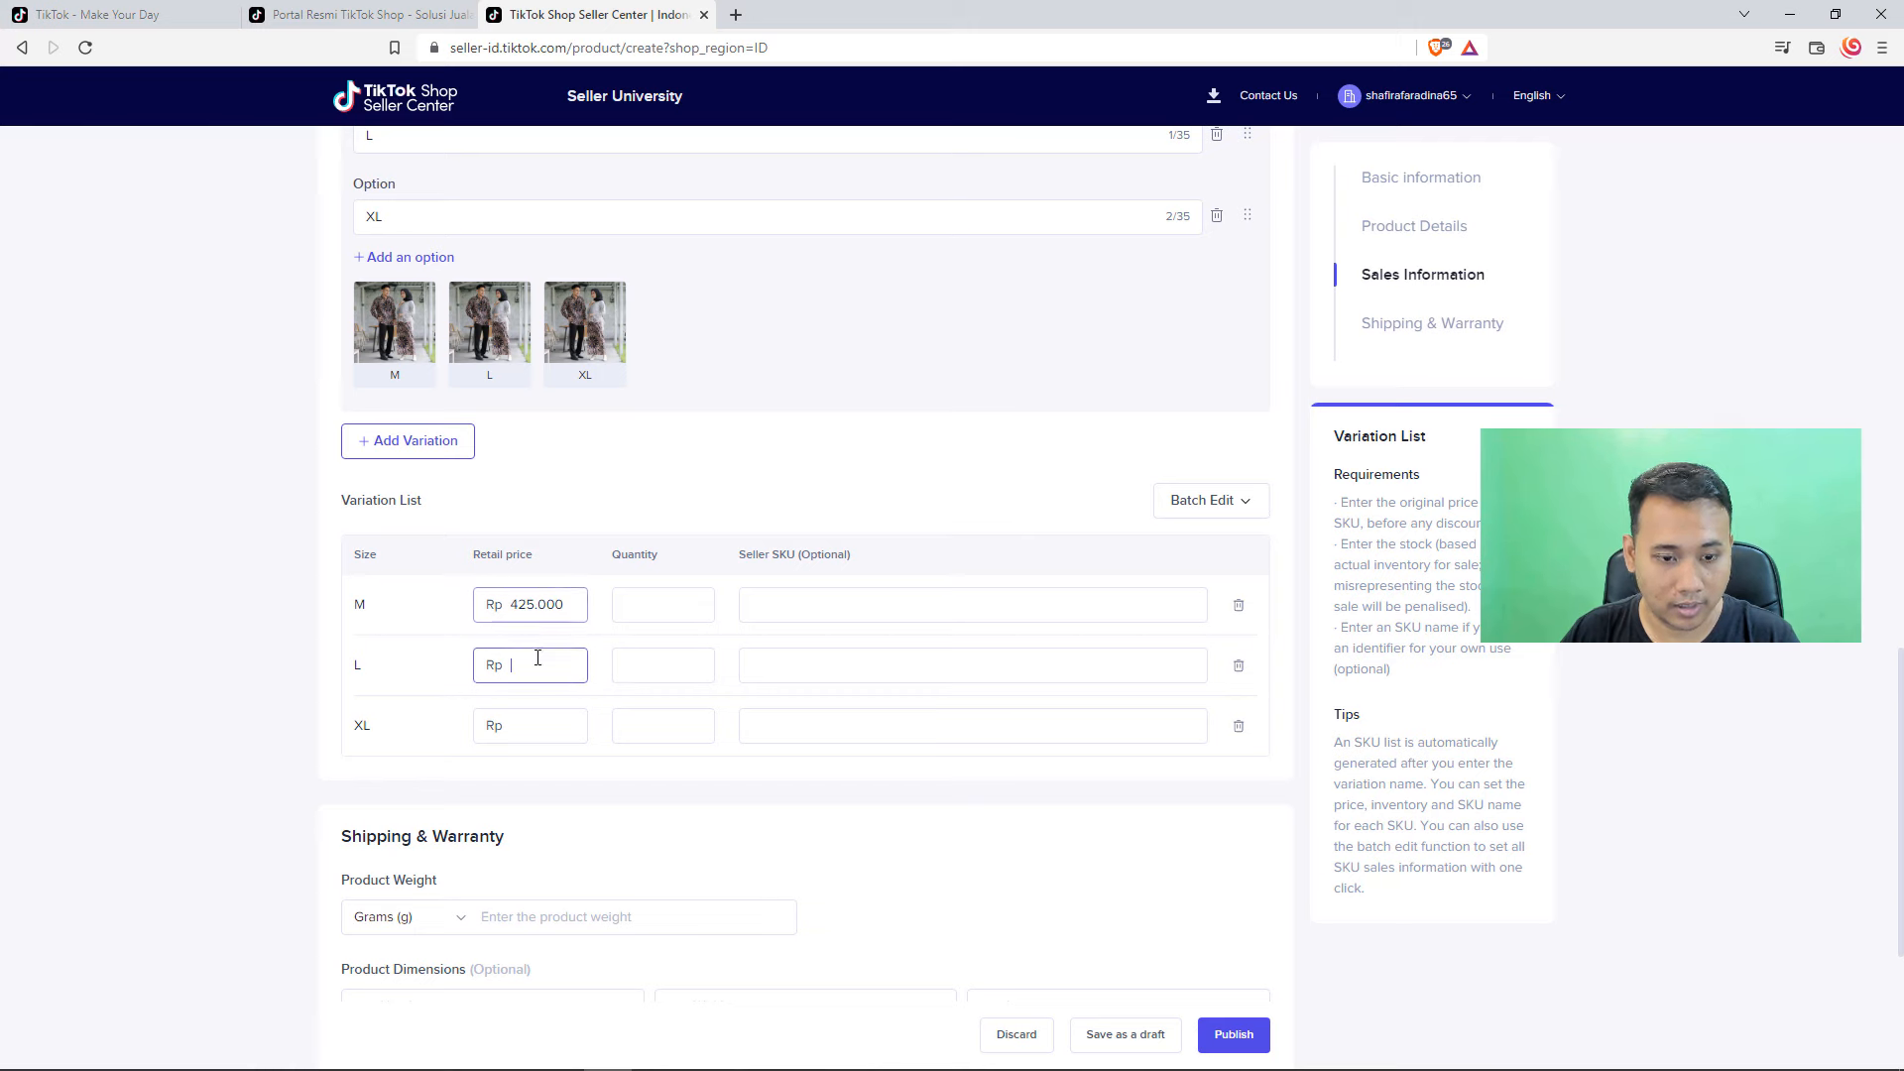
{"action": "key", "text": "ctrl+v"}
{"action": "left_click", "coordinate": [536, 725]}
{"action": "key", "text": "ctrl+v"}
Set the stock quantity of the M, L and XL variations to 50 each
{"action": "left_click", "coordinate": [669, 615]}
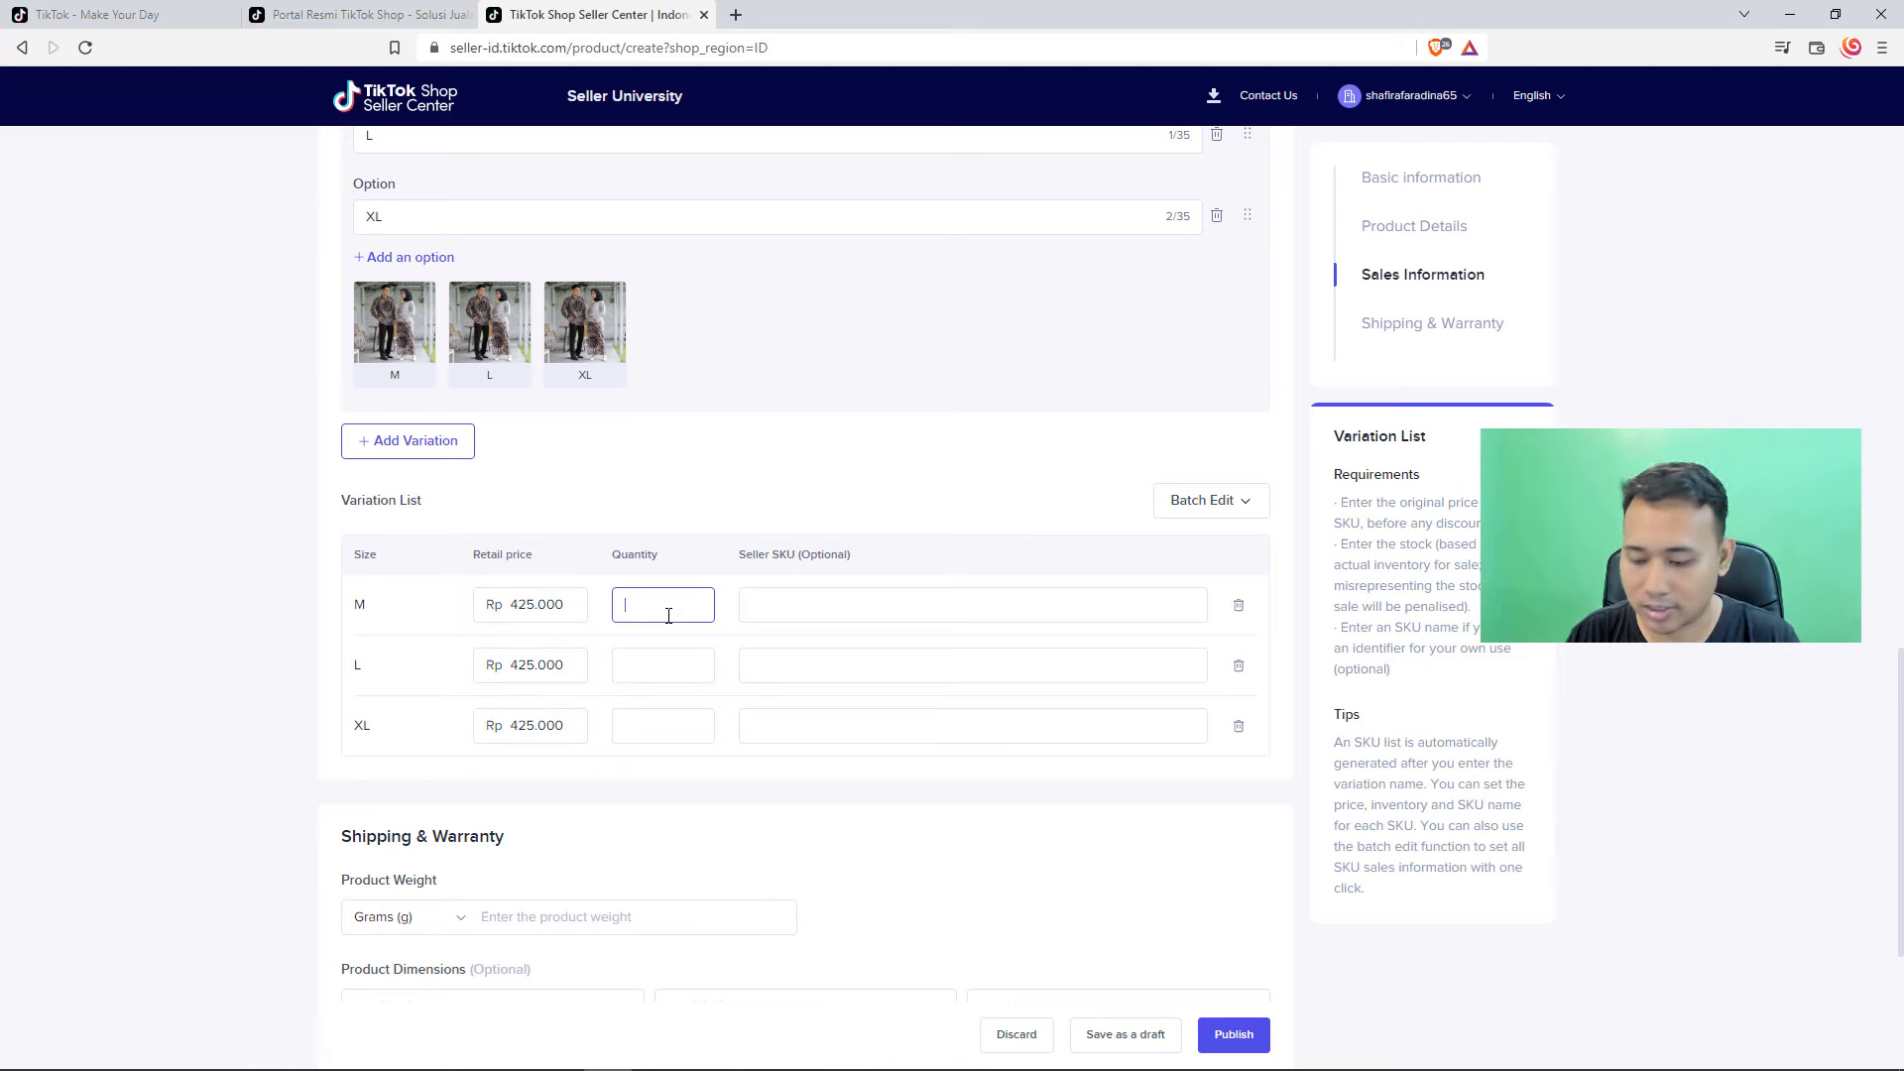
{"action": "type", "text": "50"}
{"action": "double_click", "coordinate": [669, 615]}
{"action": "key", "text": "ctrl+c"}
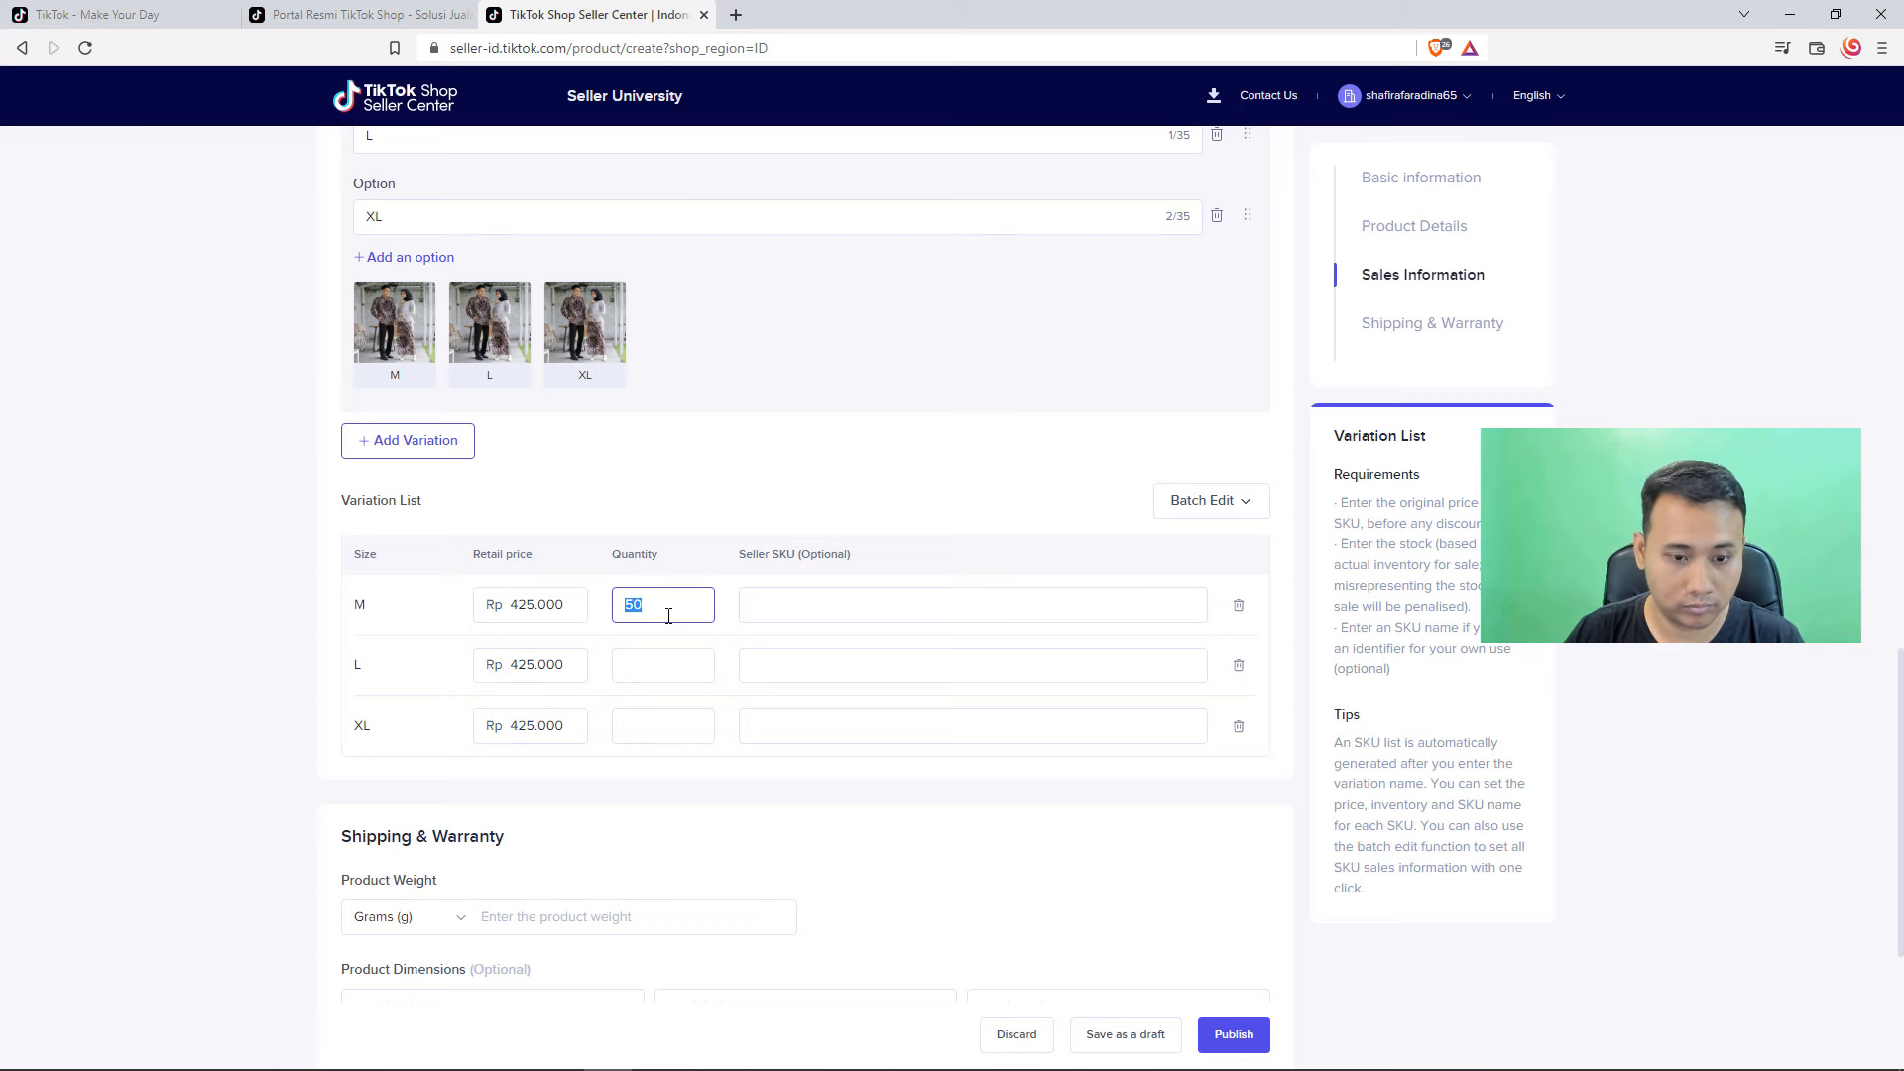
{"action": "left_click", "coordinate": [631, 662]}
{"action": "key", "text": "ctrl+v"}
{"action": "left_click", "coordinate": [646, 724]}
{"action": "key", "text": "ctrl+v"}
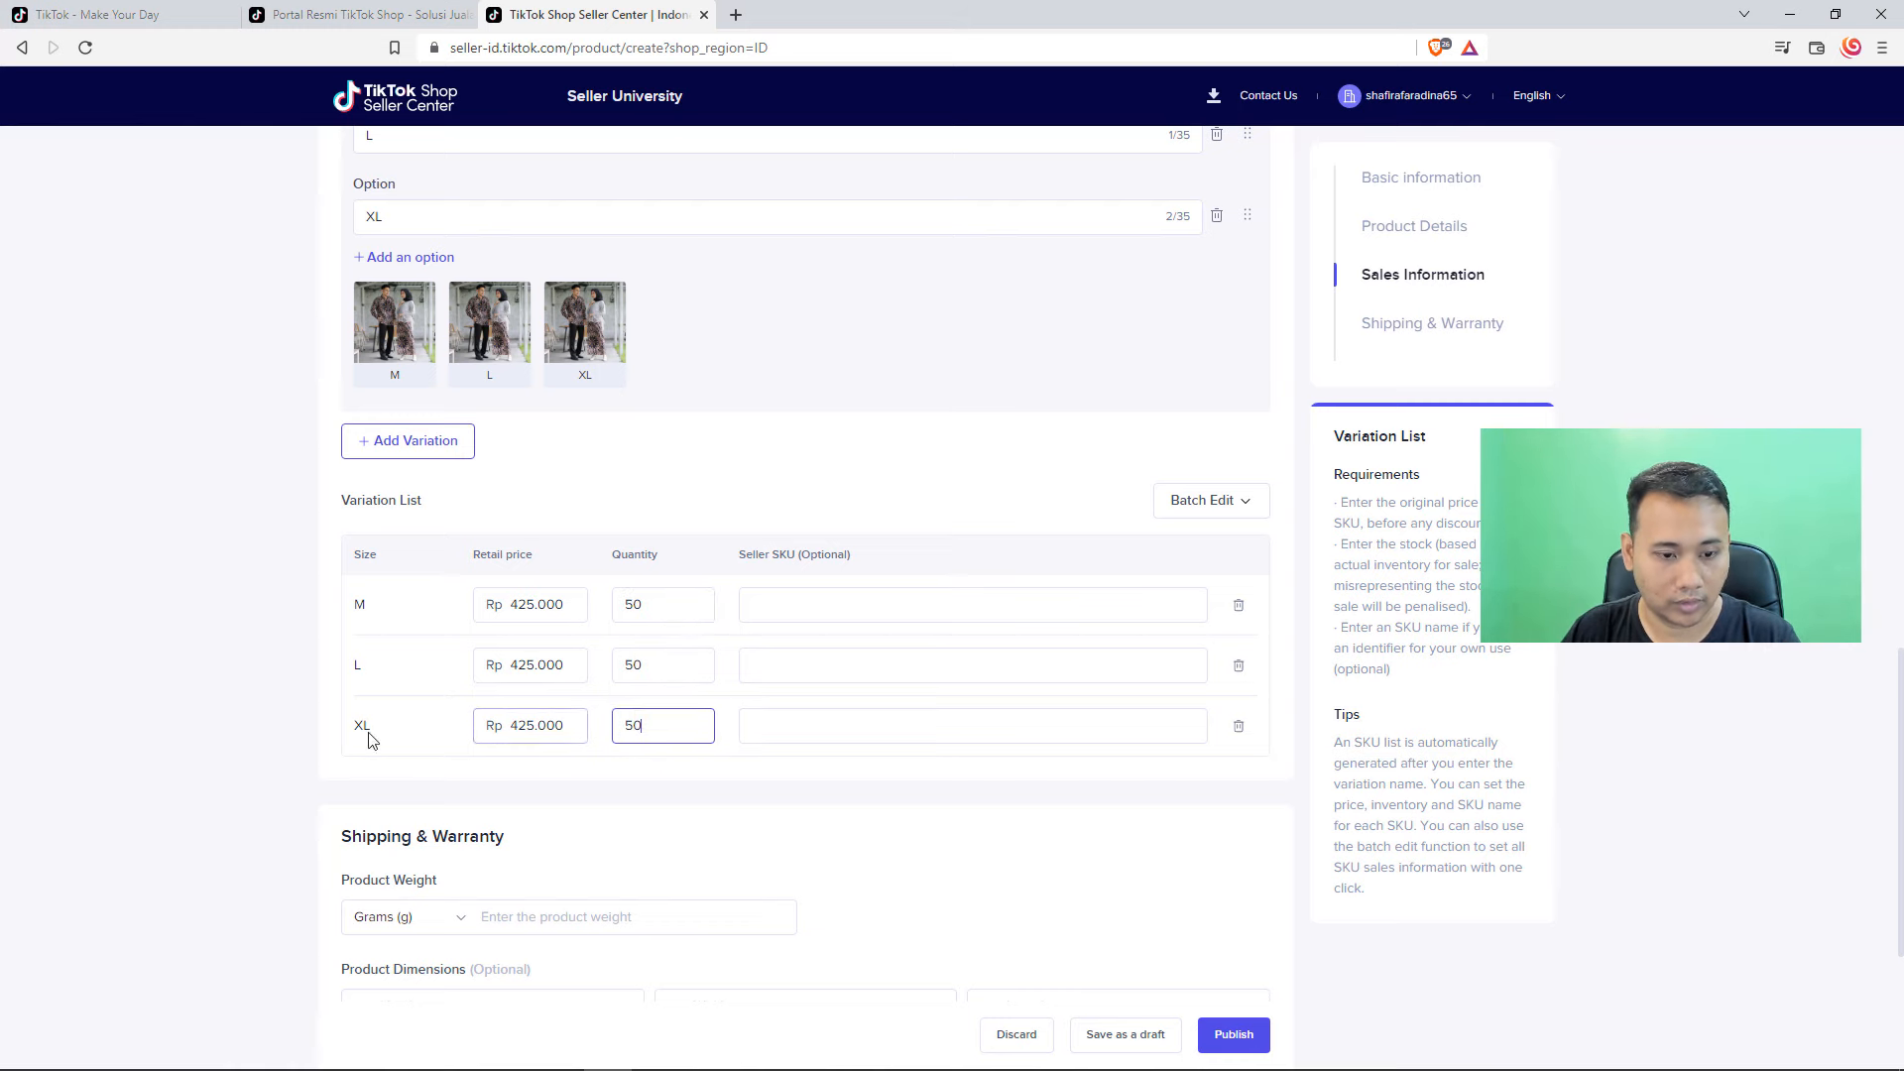
{"action": "left_click", "coordinate": [277, 741]}
Enter a product weight of 700 grams
{"action": "scroll", "coordinate": [274, 740], "scroll_direction": "down", "scroll_amount": 3}
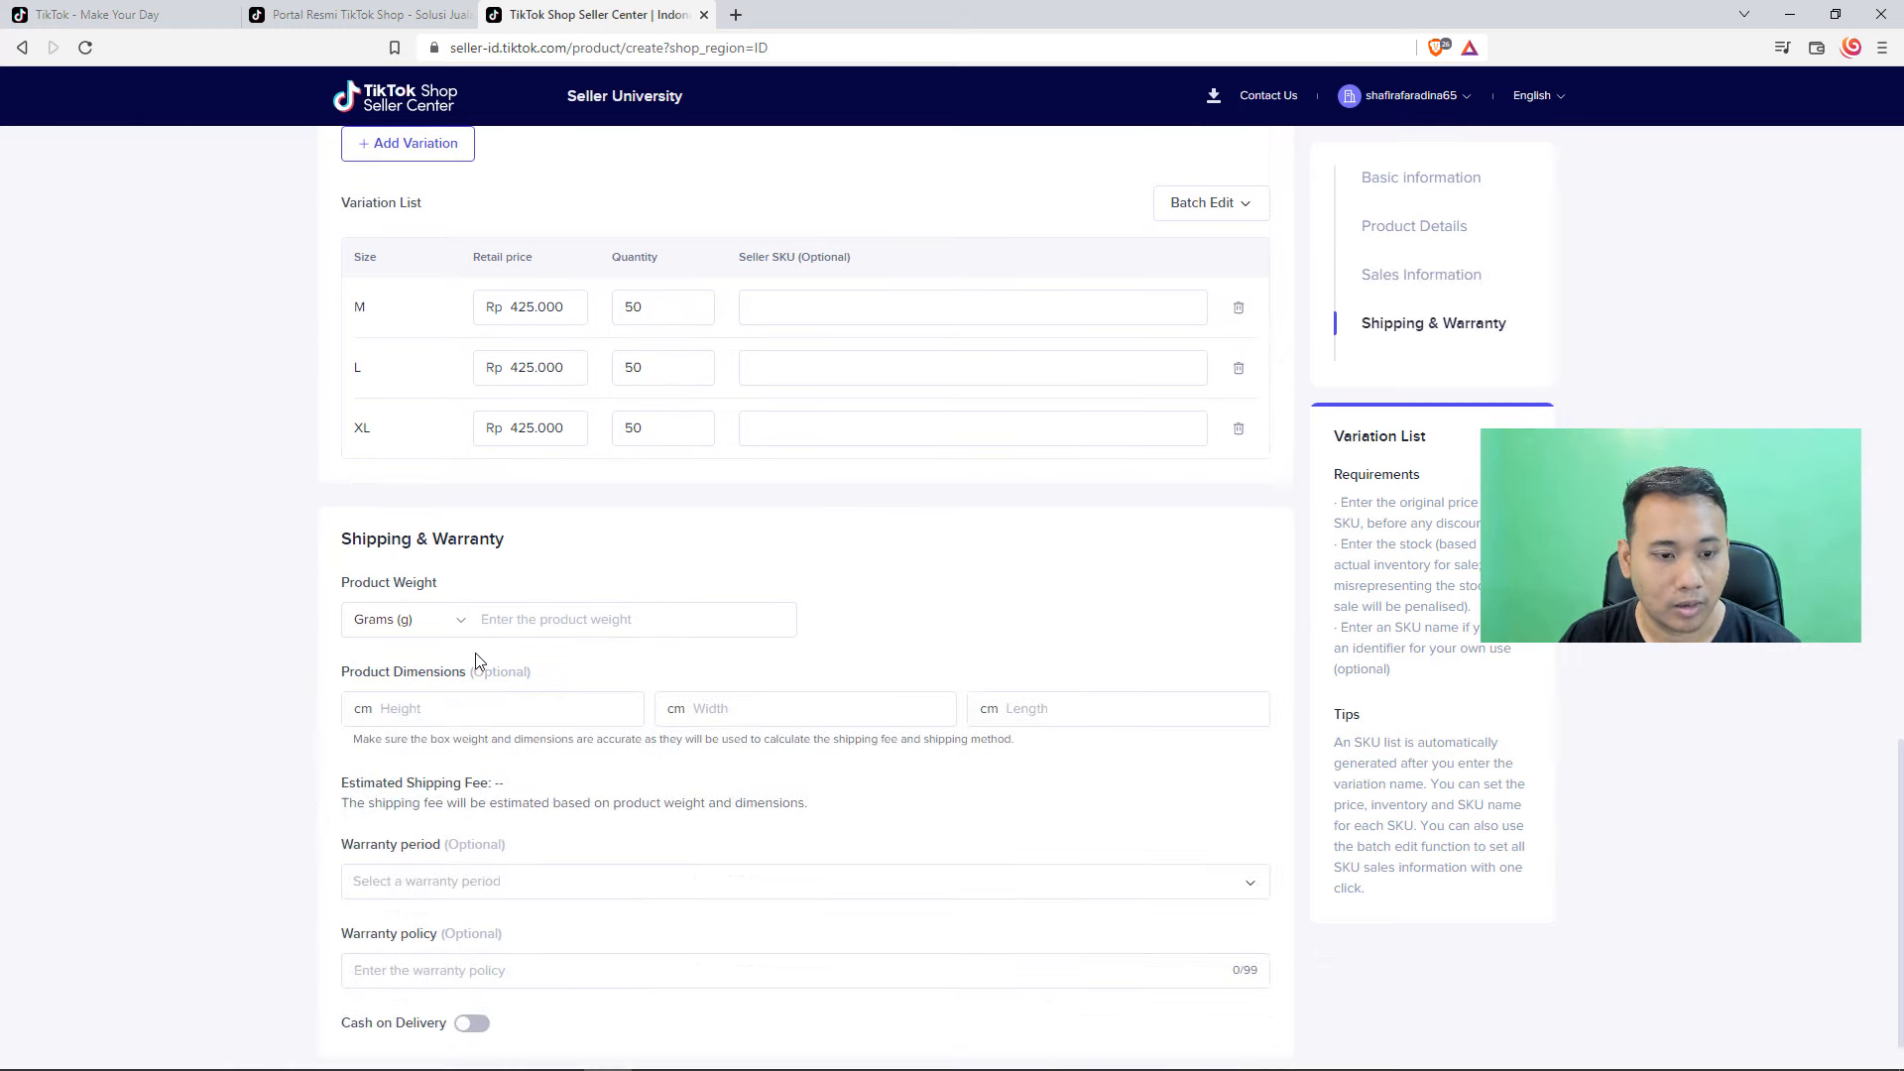
{"action": "left_click", "coordinate": [486, 620]}
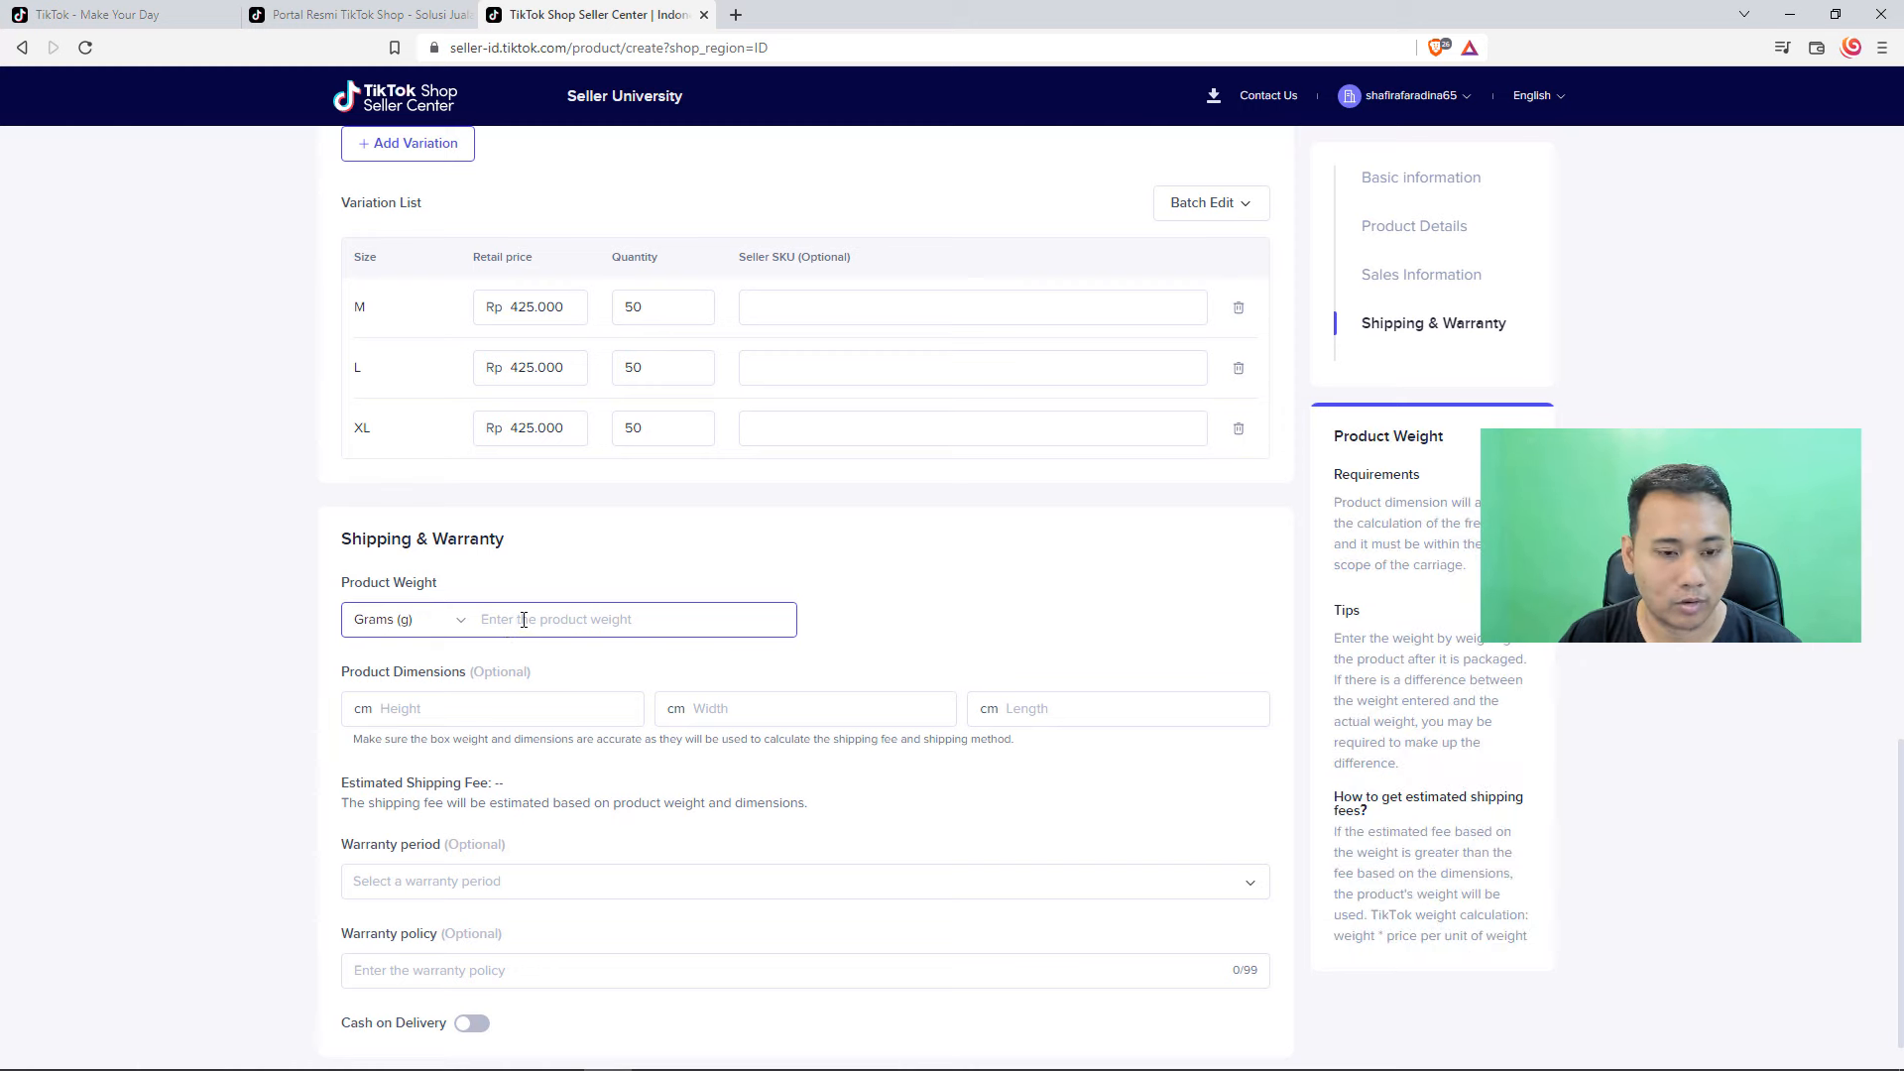
{"action": "type", "text": "70"}
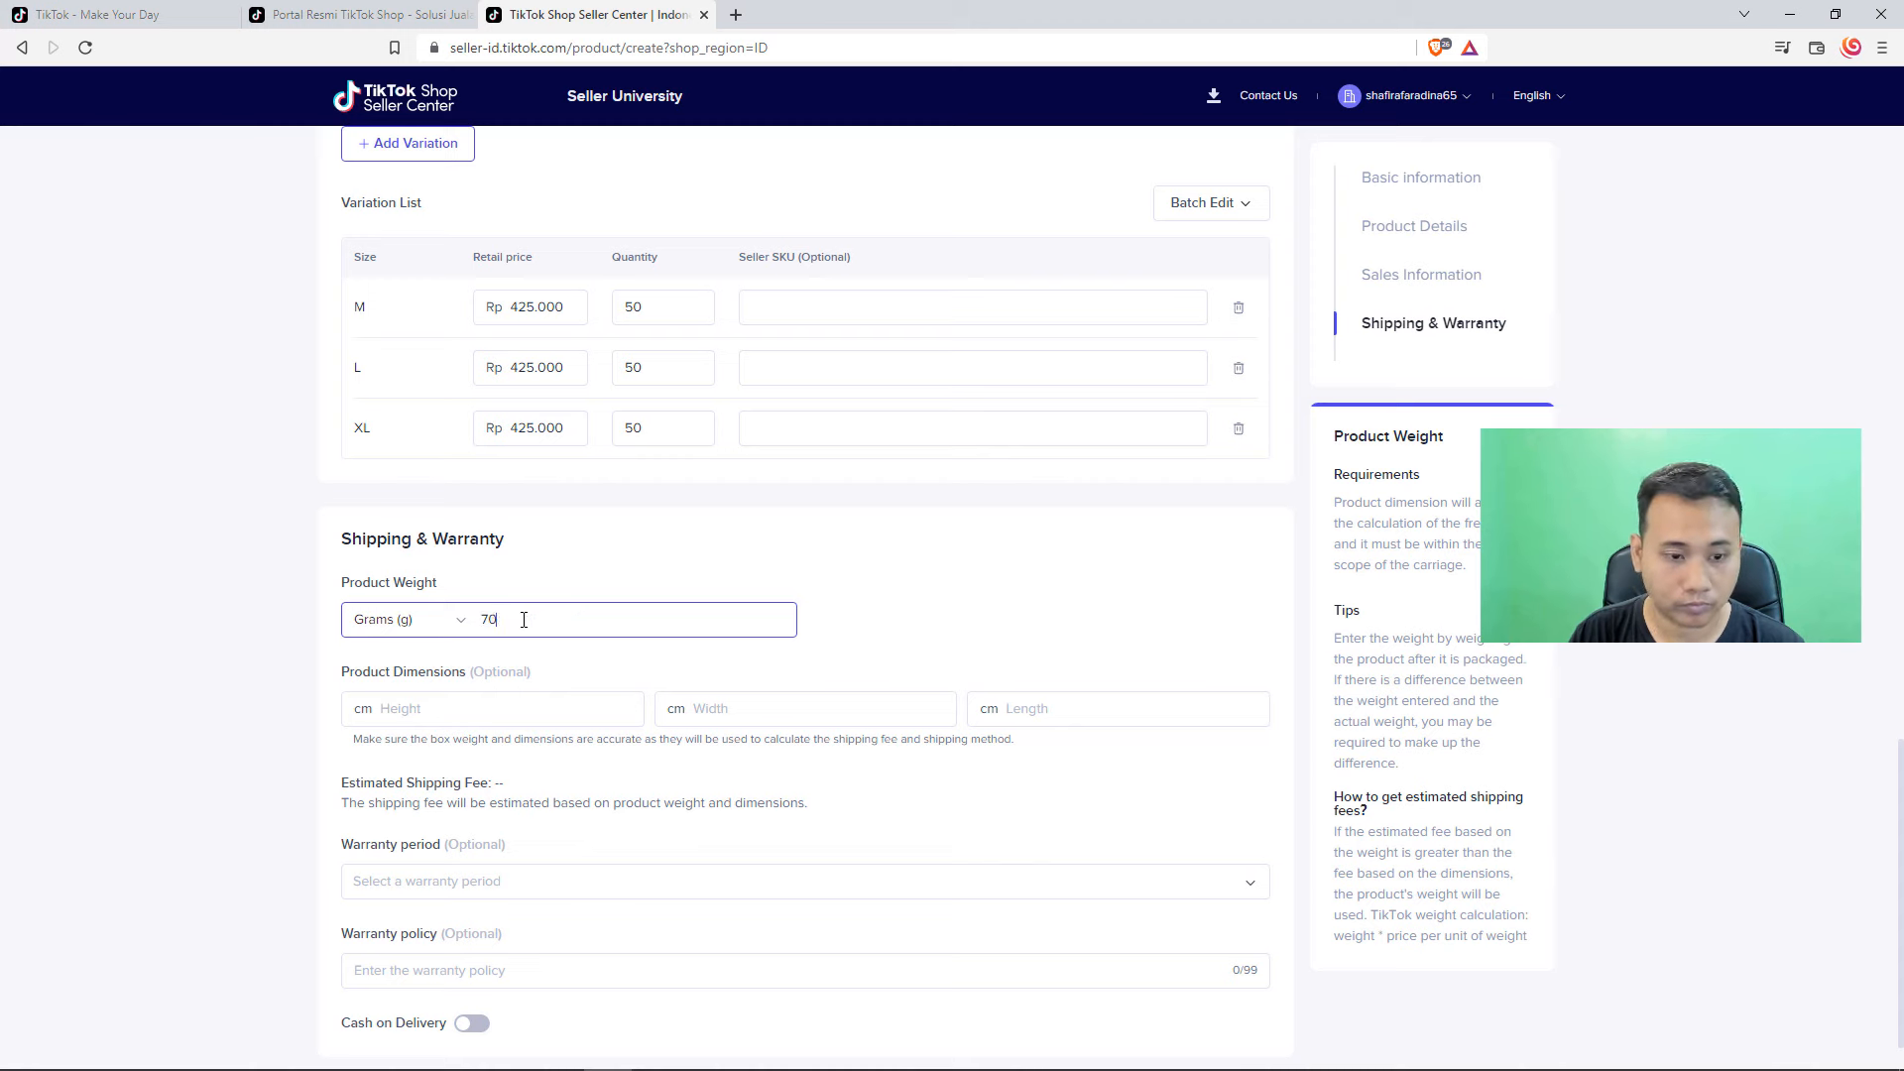
{"action": "type", "text": "0"}
{"action": "left_click", "coordinate": [295, 706]}
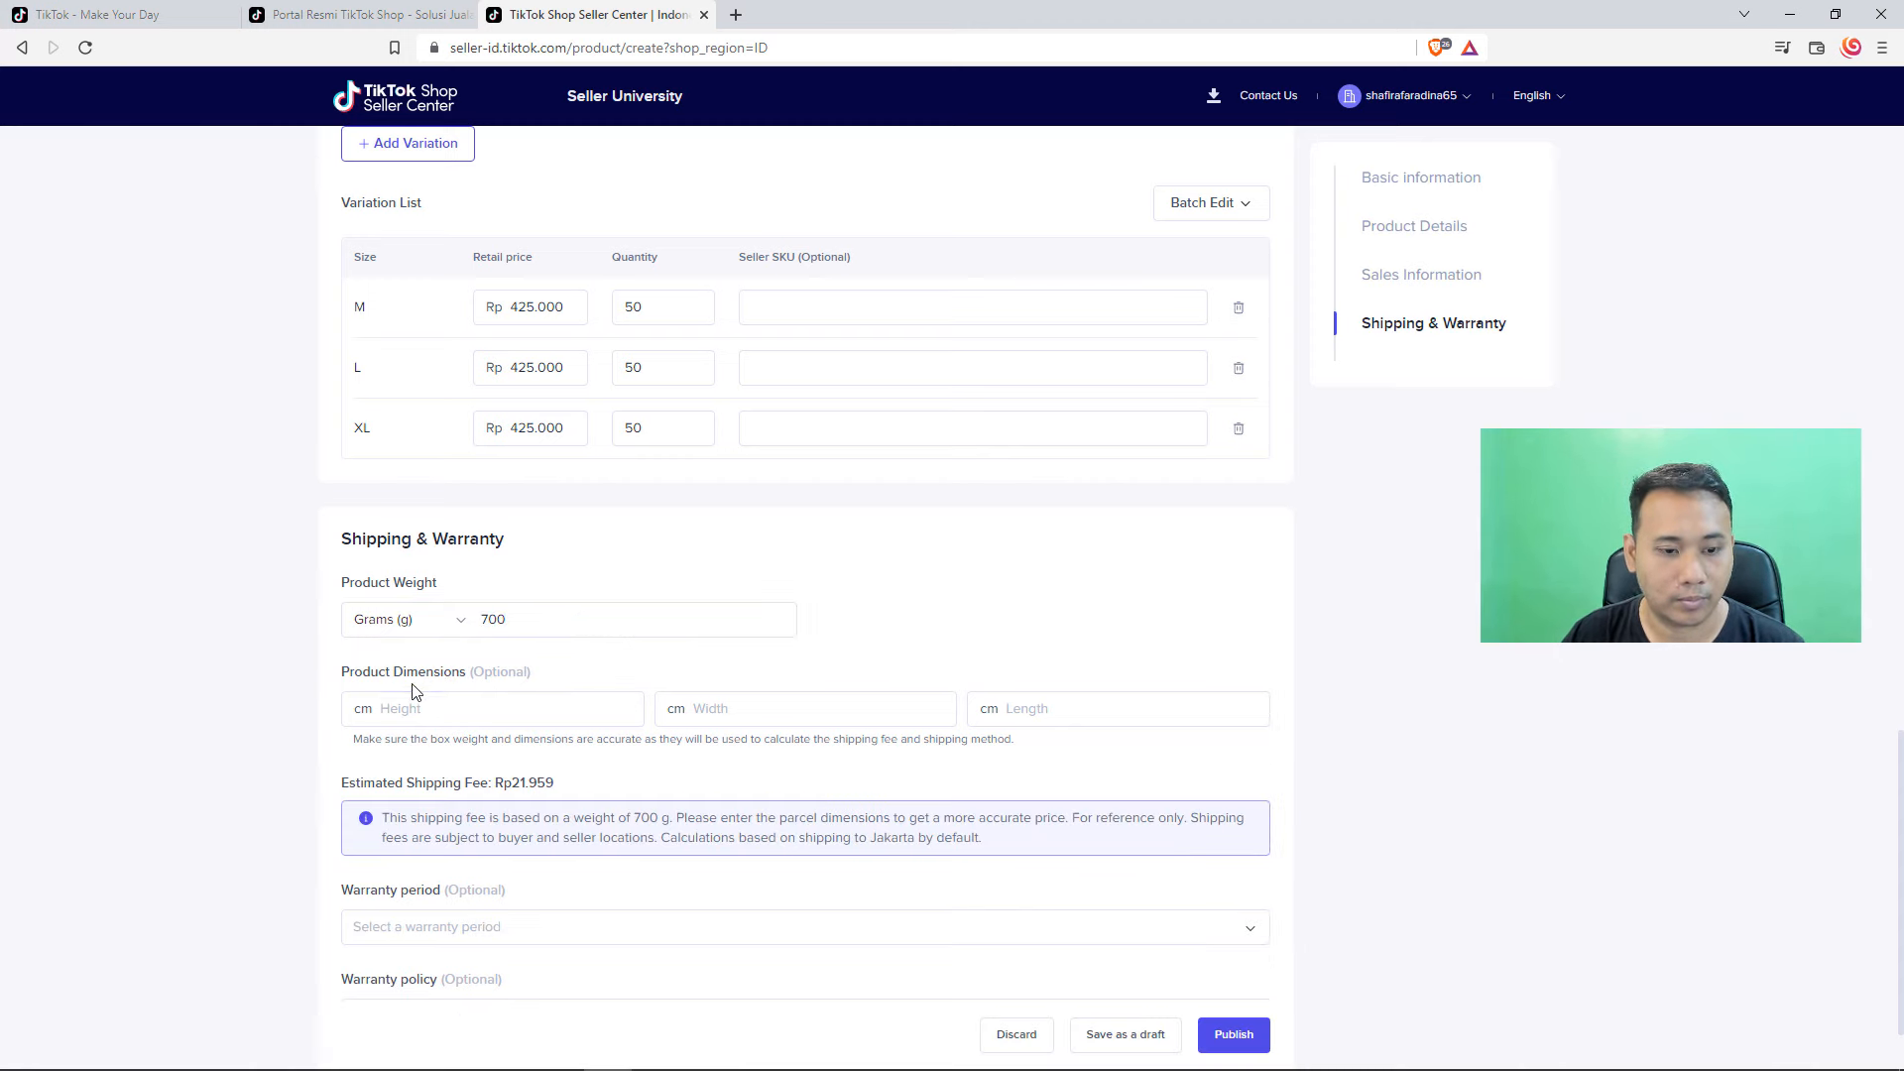
Choose a 2 weeks warranty period and leave the warranty policy empty
{"action": "scroll", "coordinate": [556, 572], "scroll_direction": "down", "scroll_amount": 1}
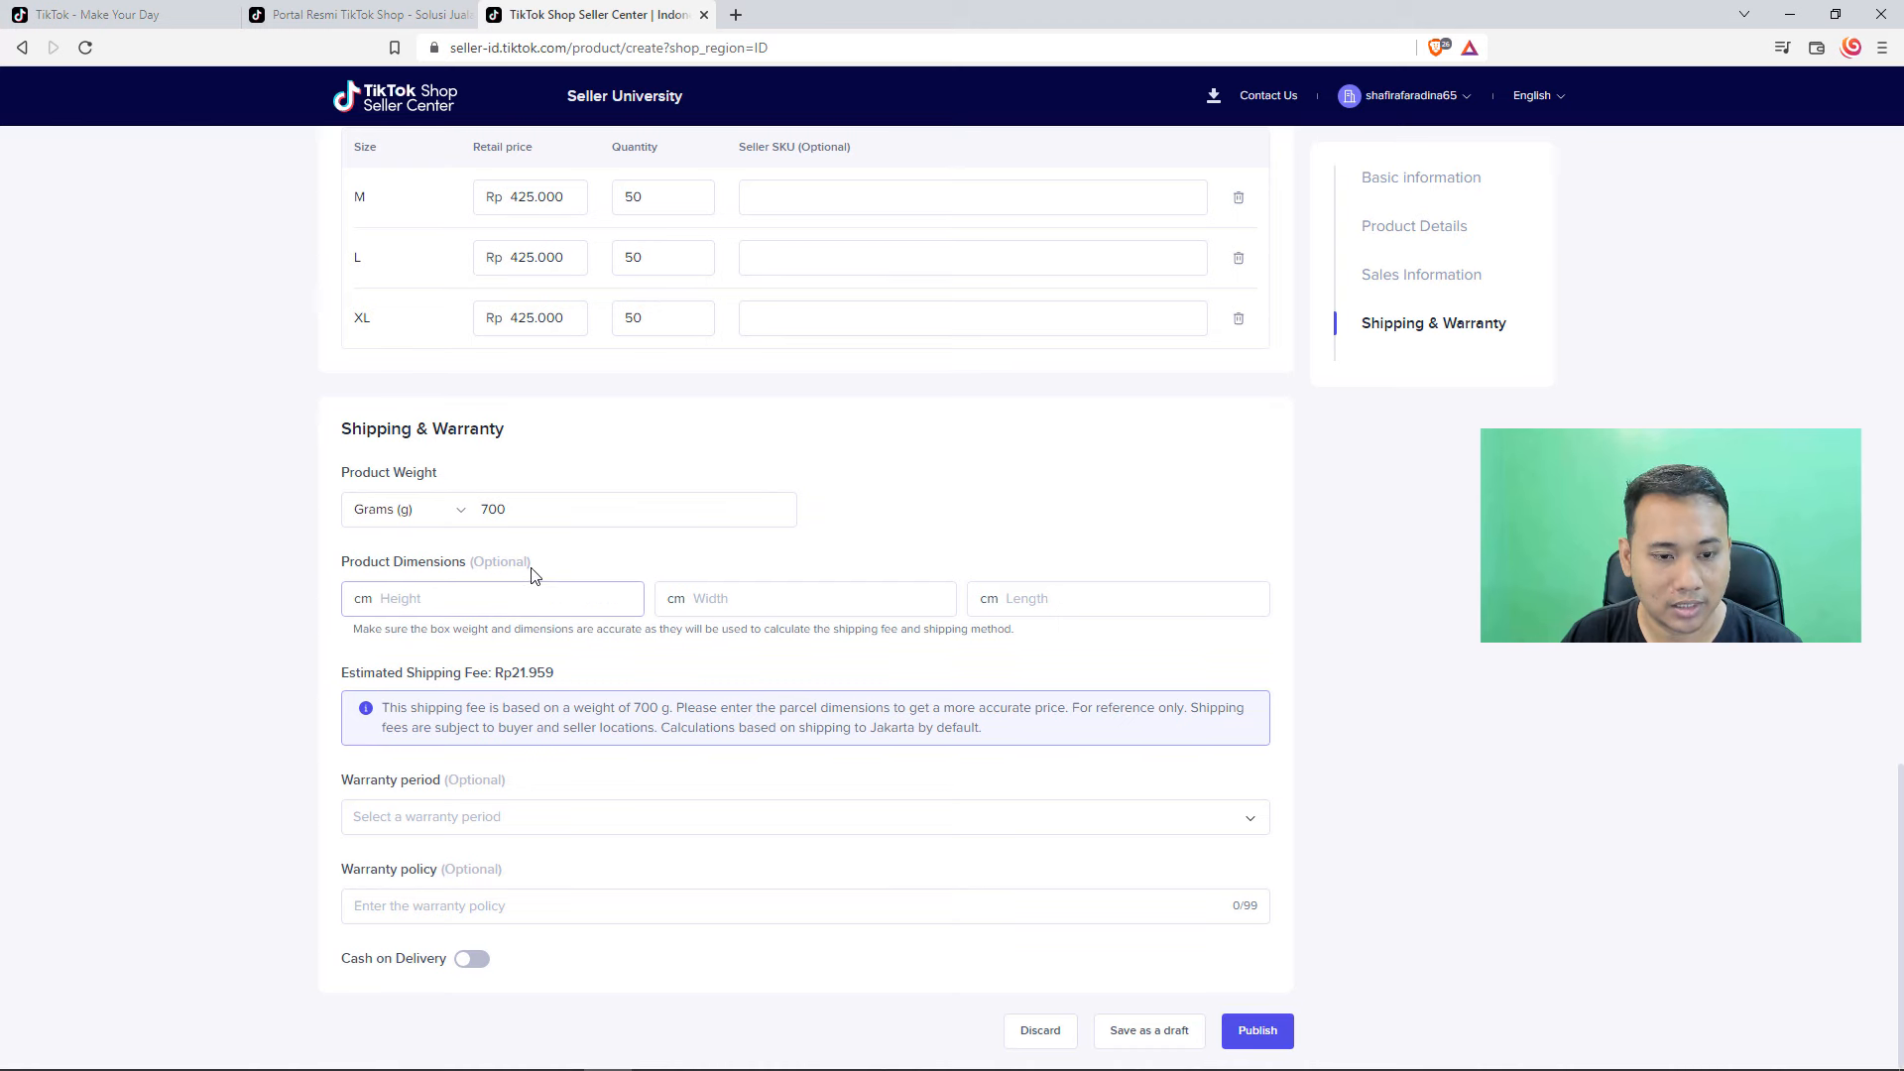
{"action": "left_click_drag", "start_coordinate": [532, 562], "coordinate": [483, 566]}
{"action": "left_click", "coordinate": [265, 603]}
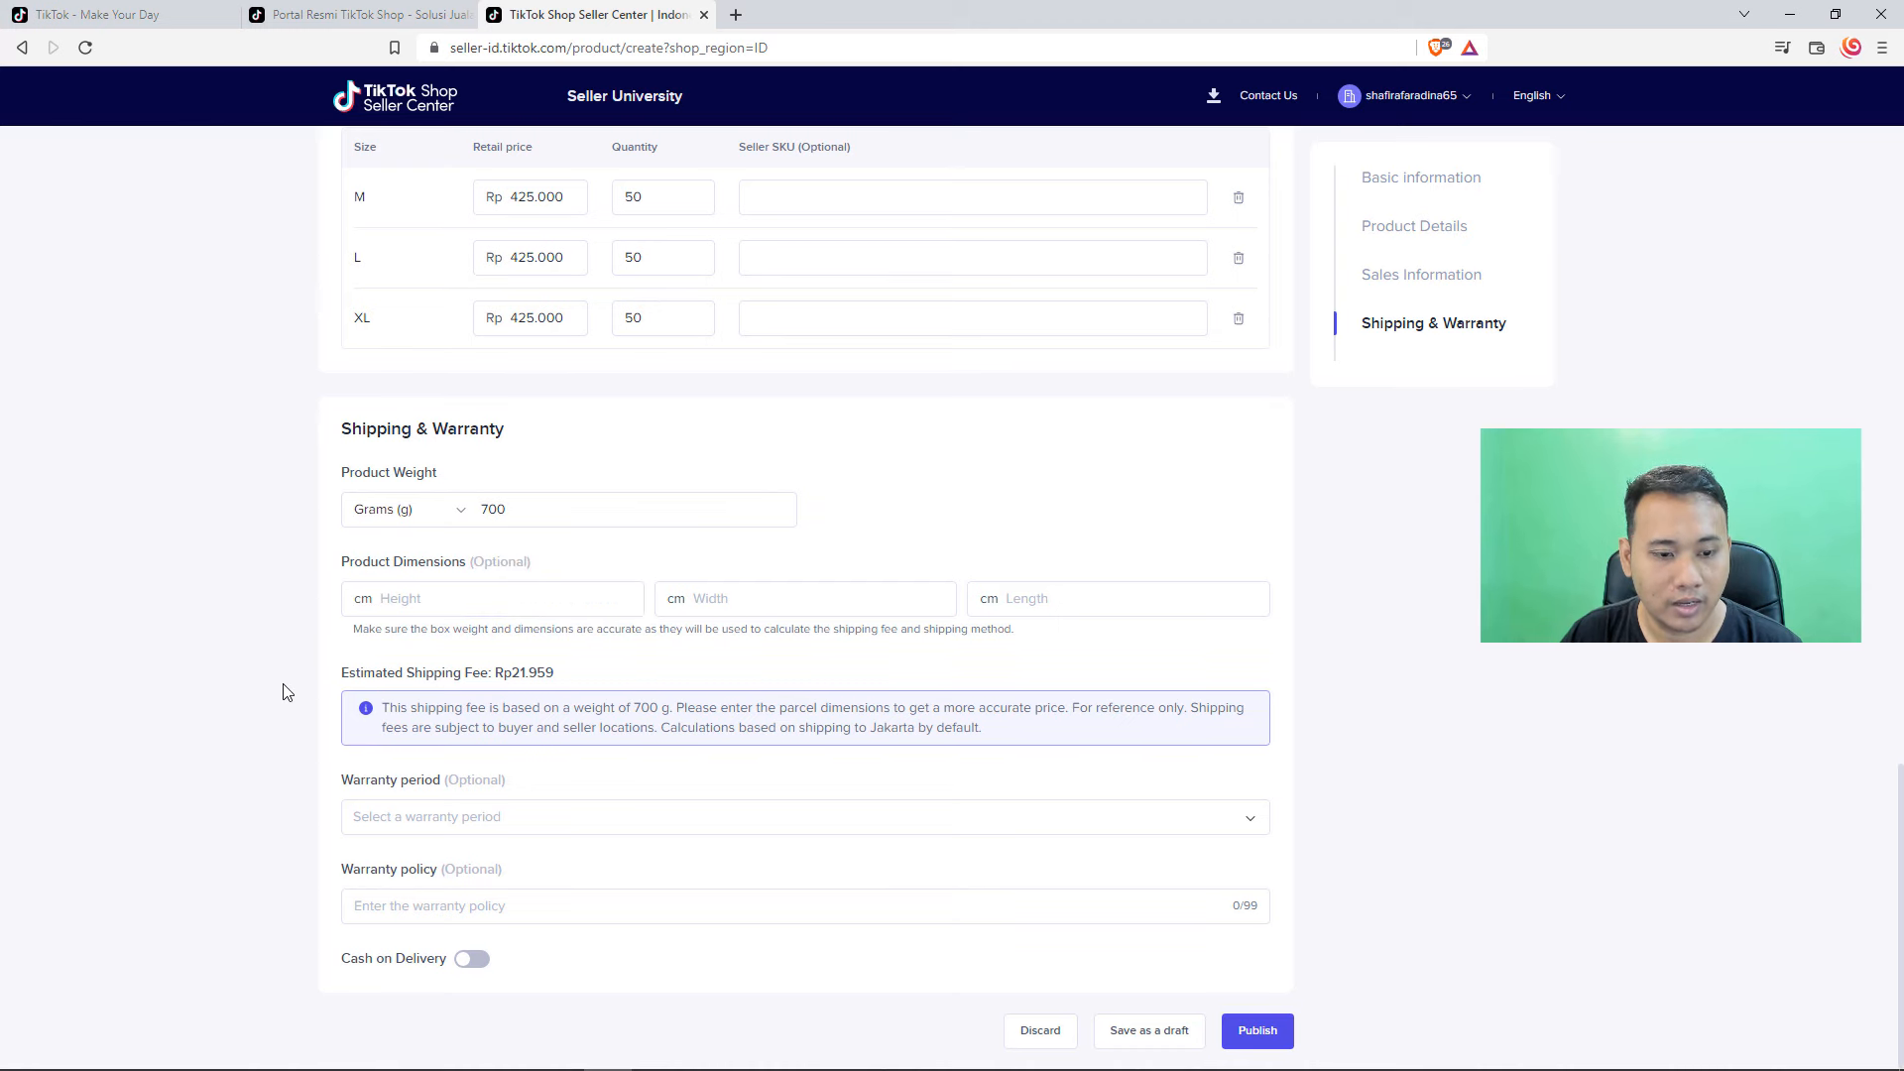
{"action": "left_click", "coordinate": [572, 831]}
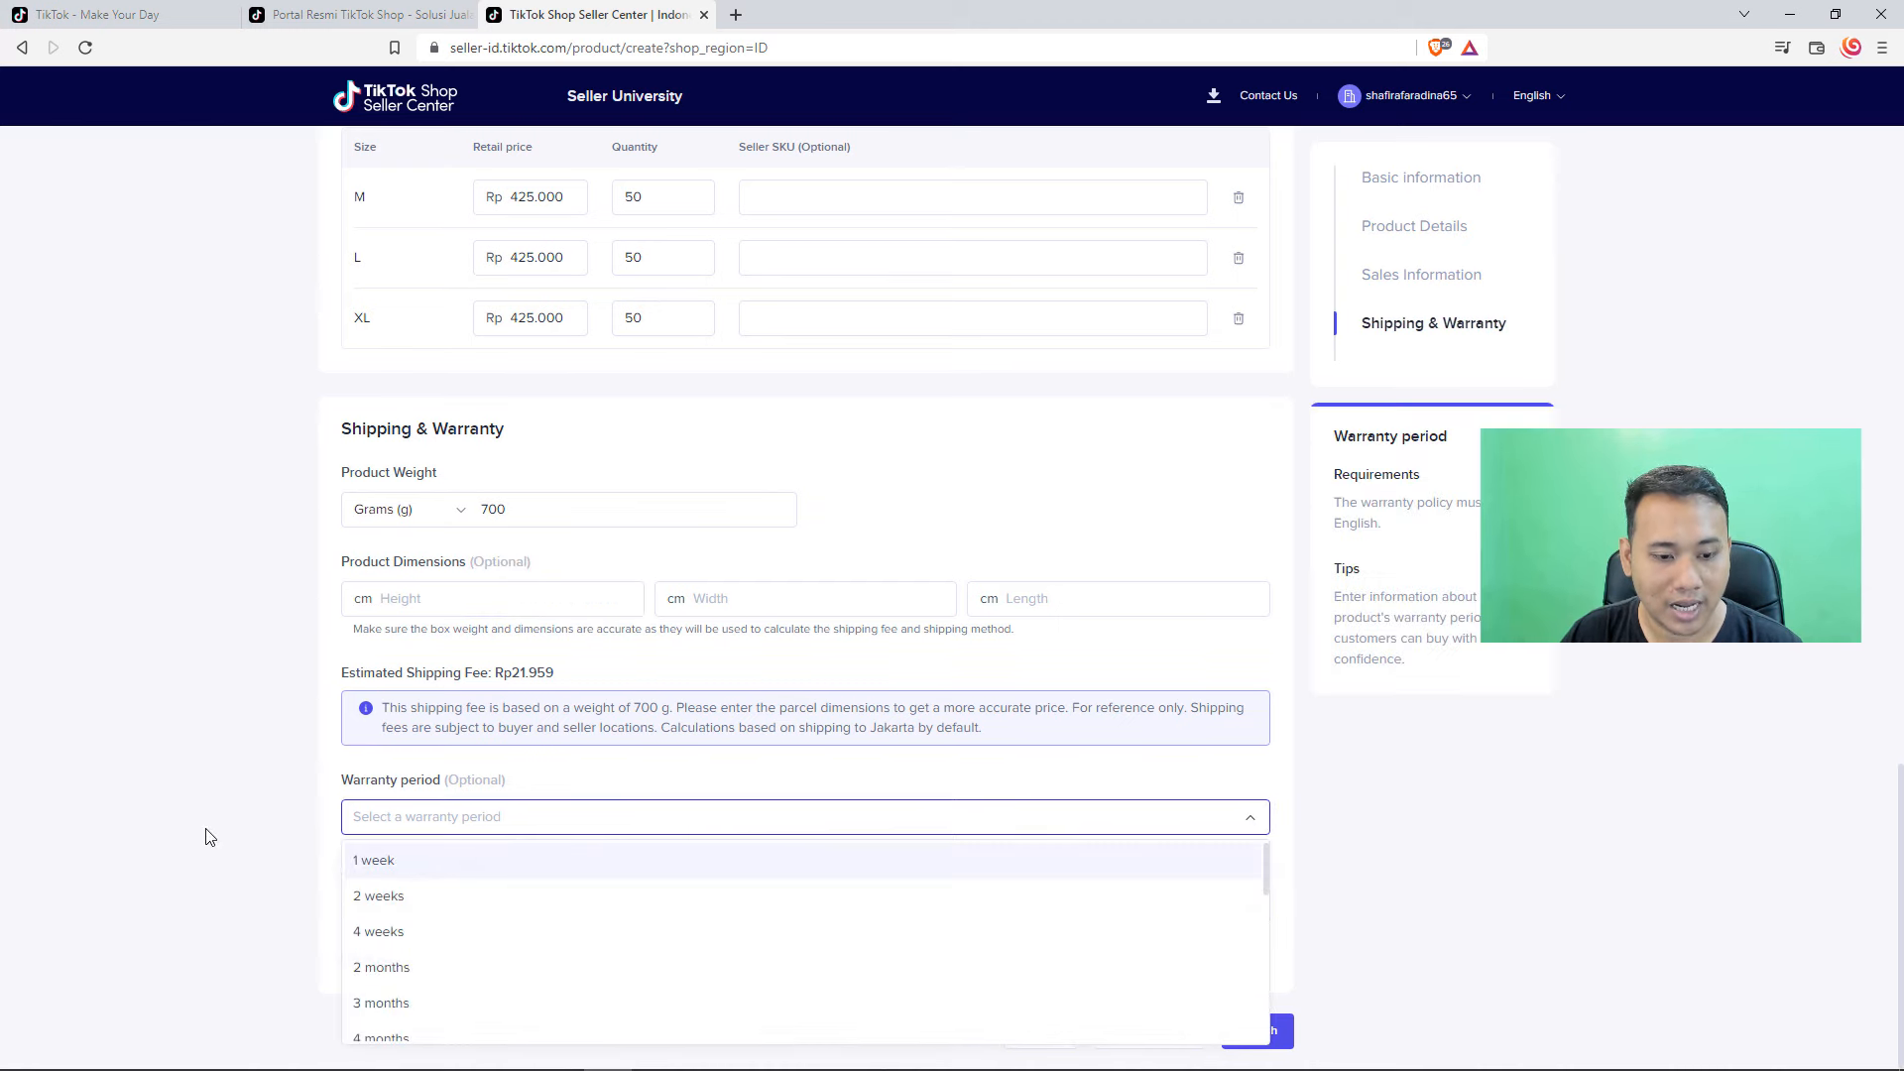
{"action": "left_click", "coordinate": [375, 898]}
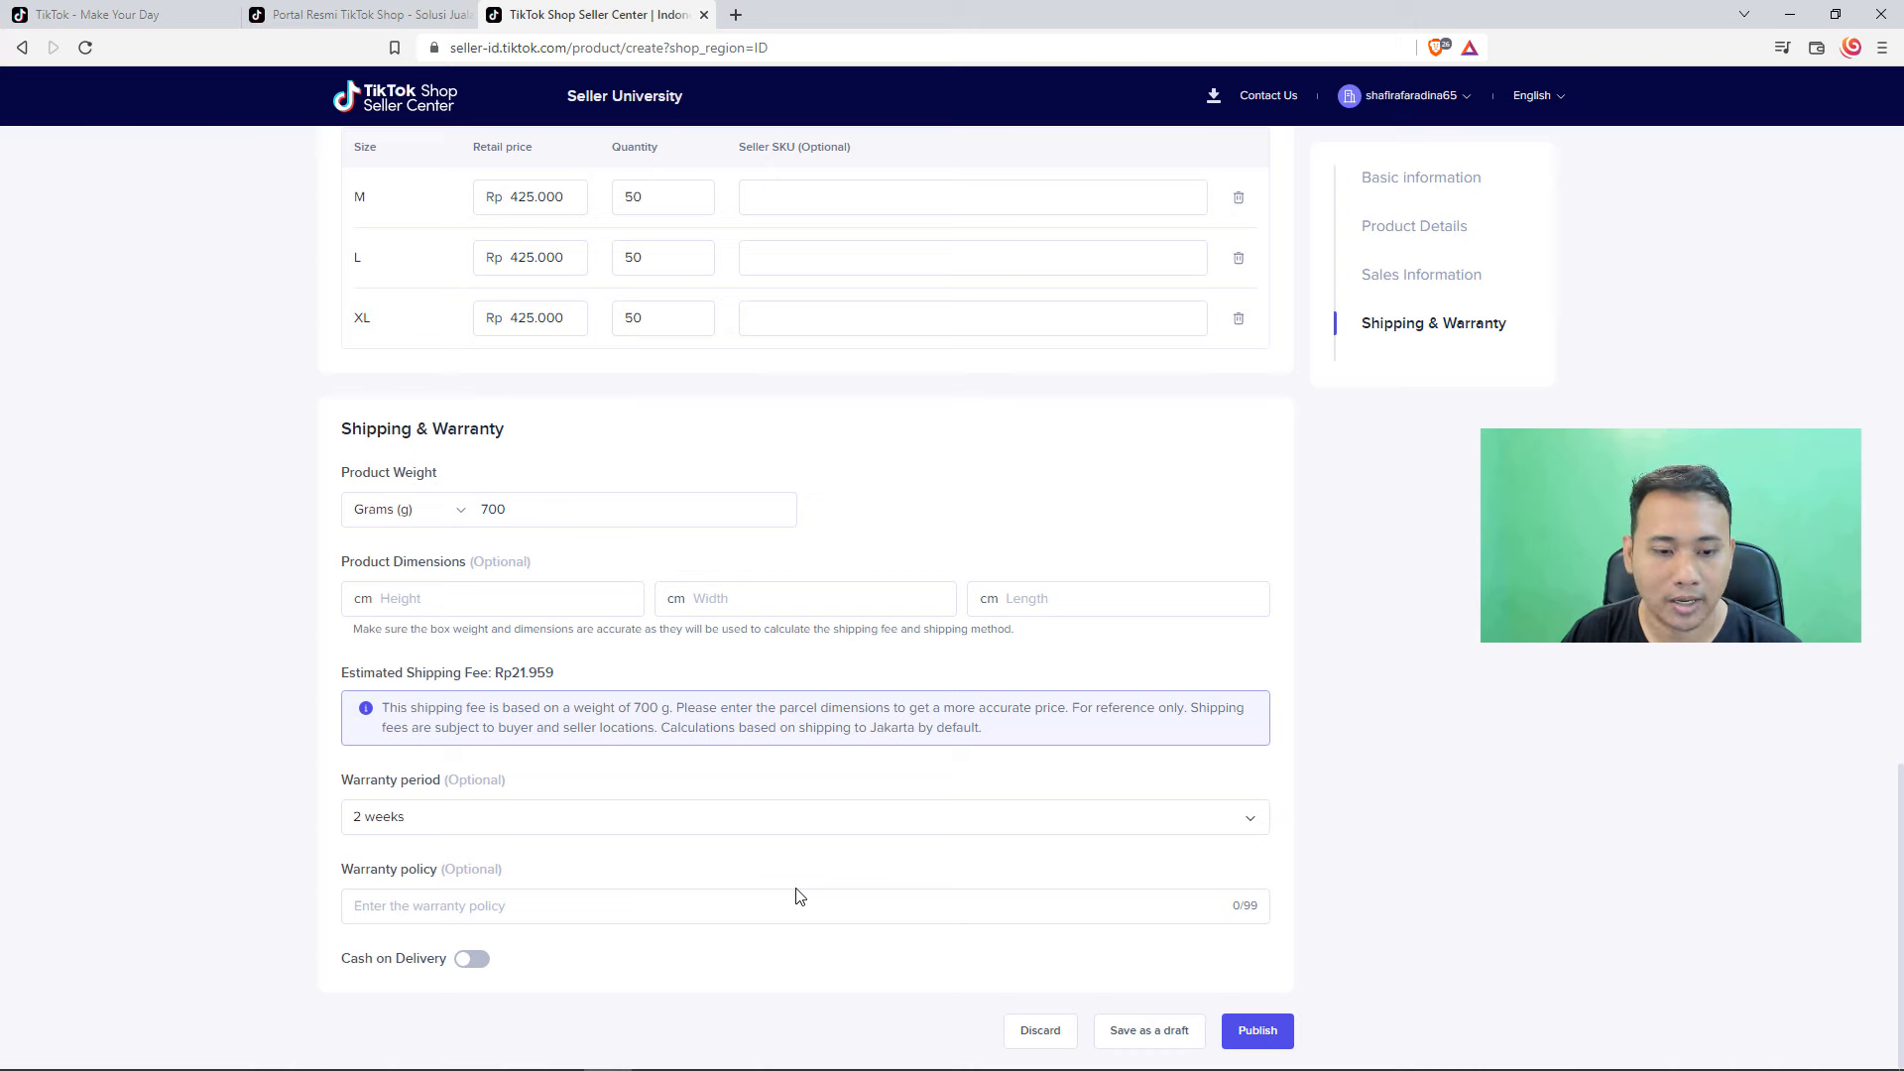
{"action": "left_click", "coordinate": [433, 912]}
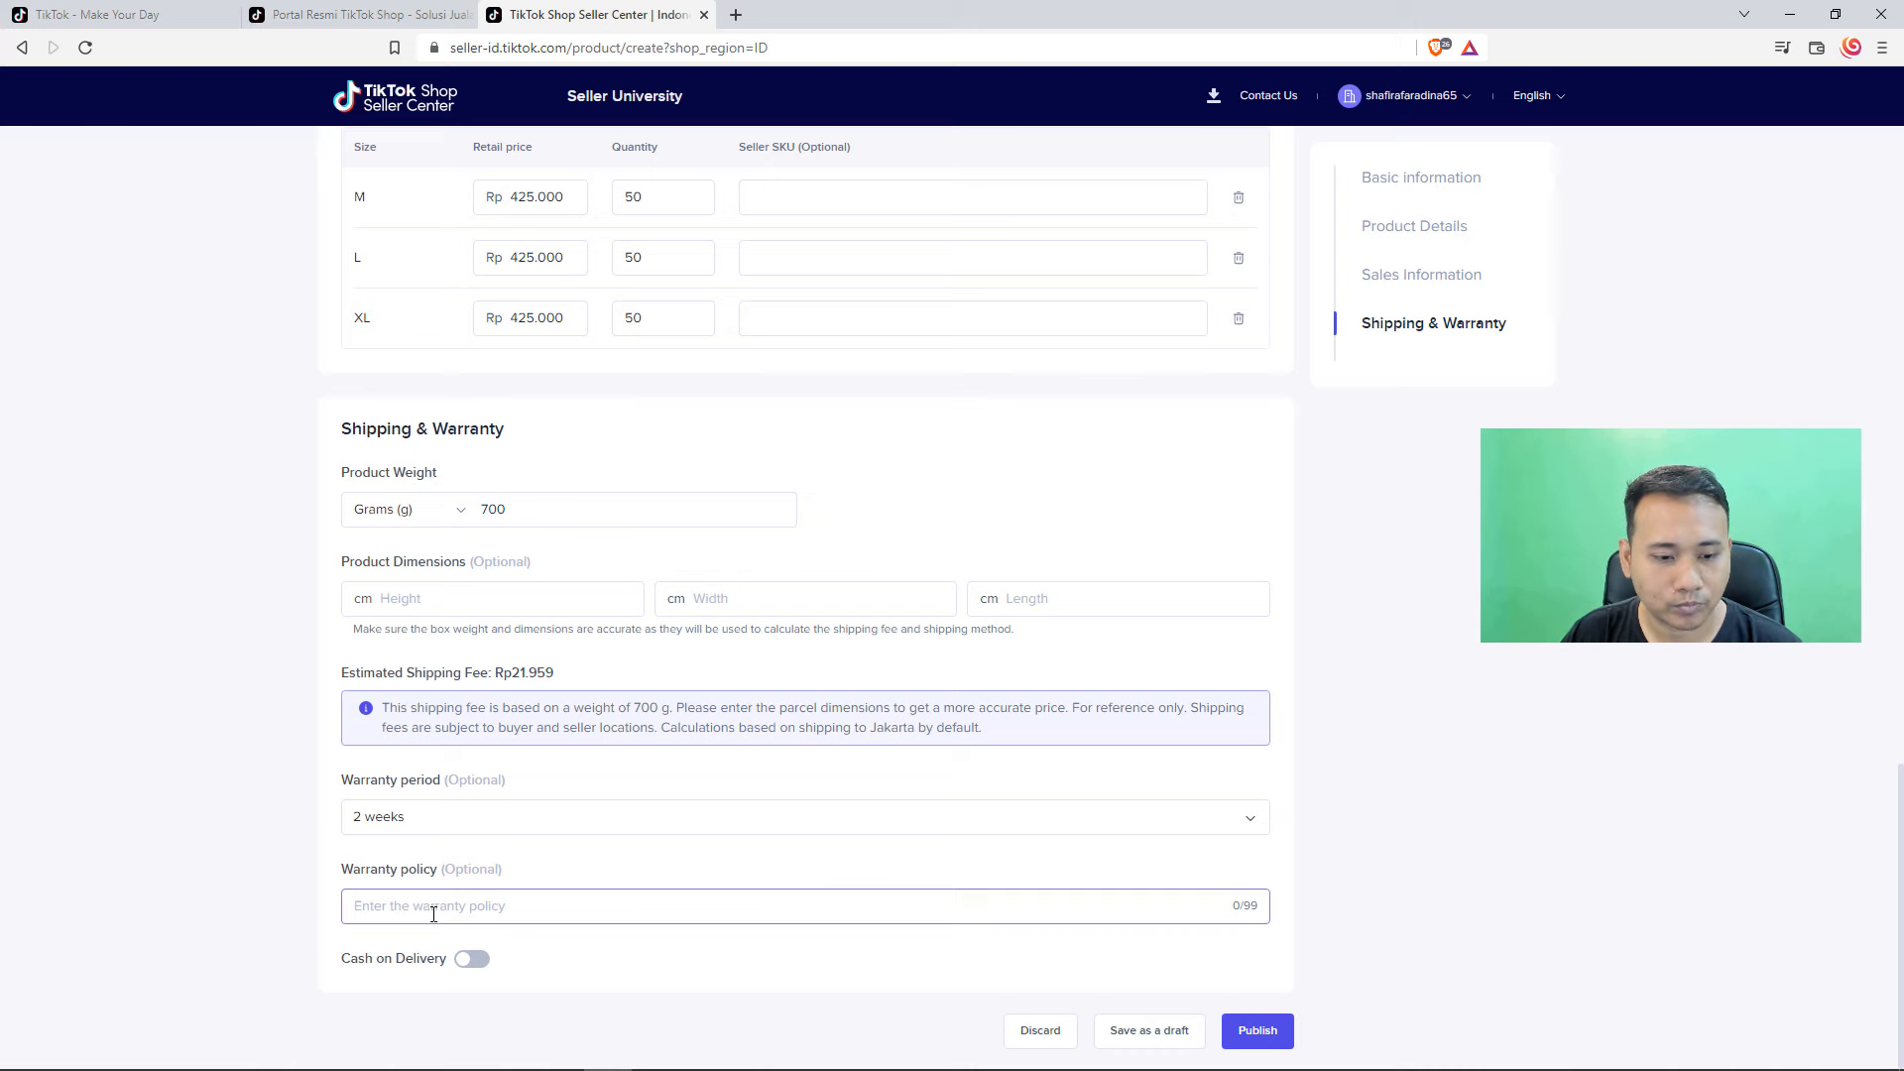
{"action": "left_click", "coordinate": [436, 910]}
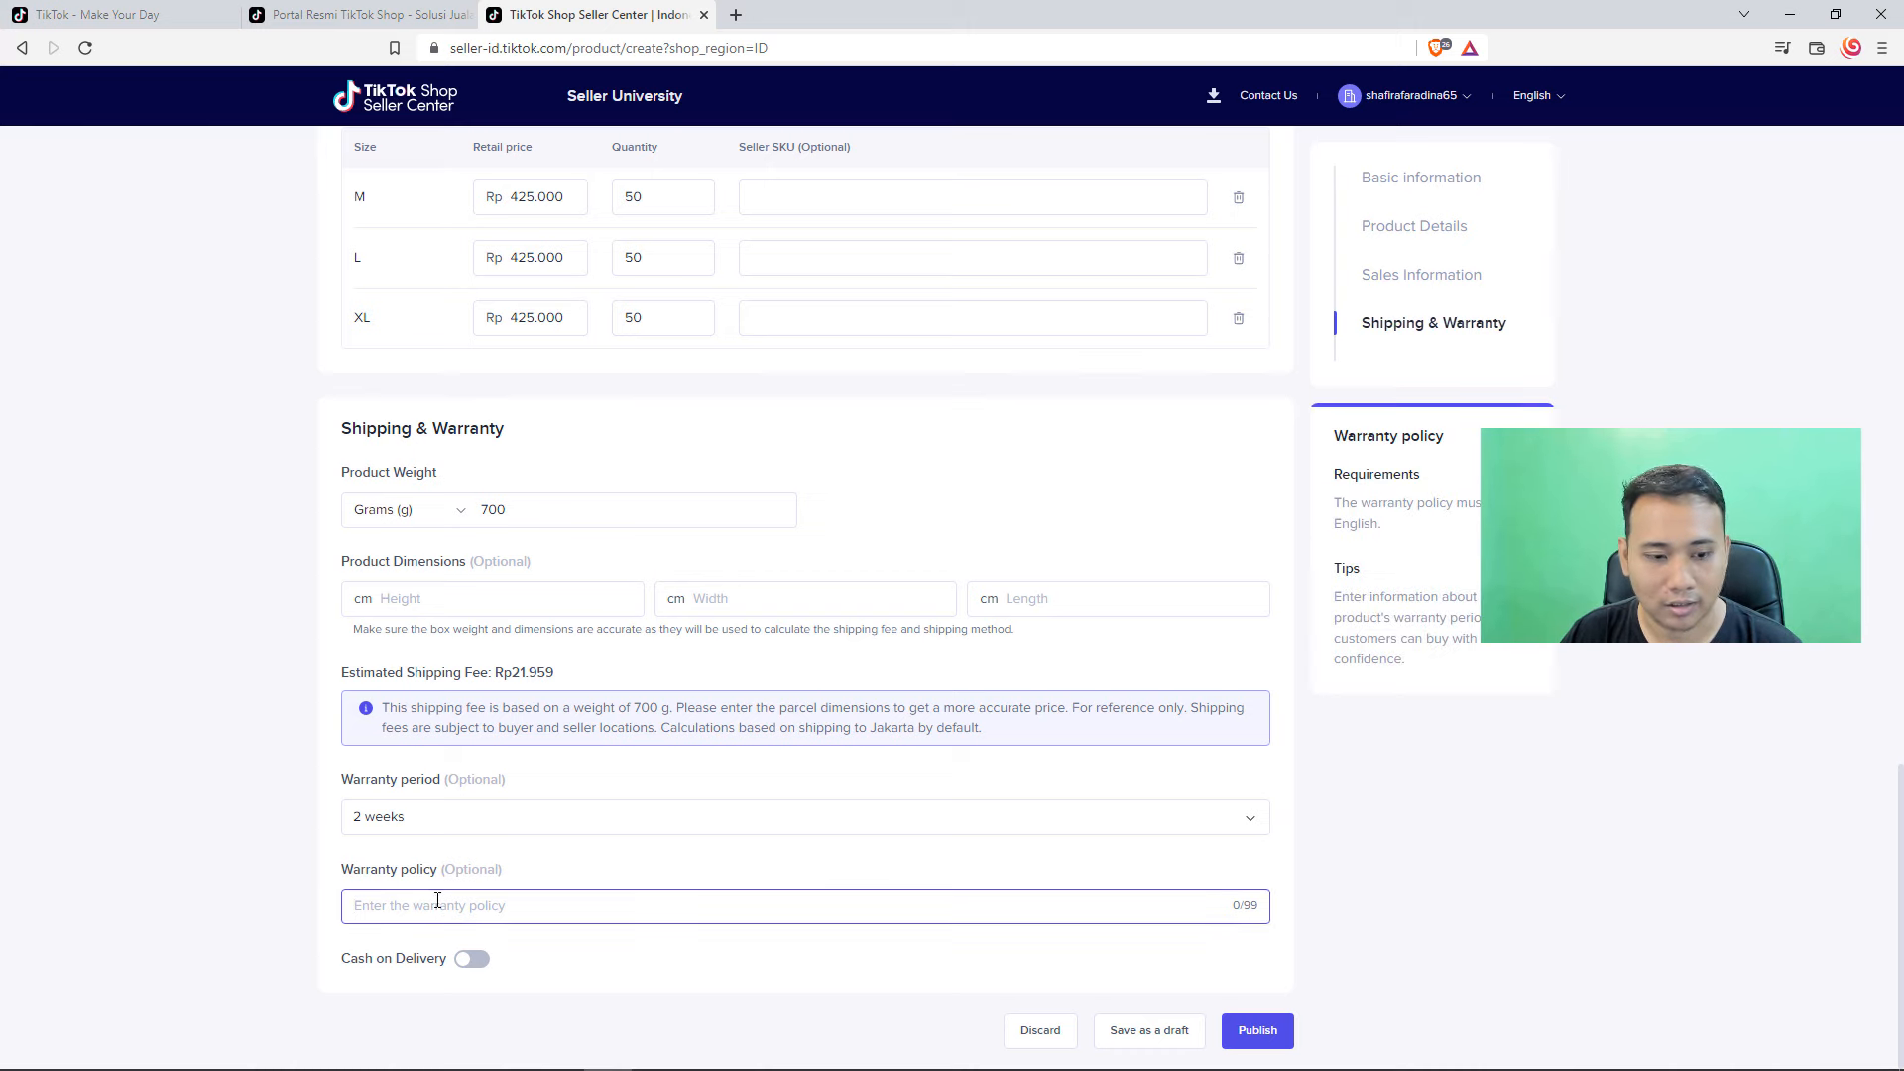
{"action": "left_click", "coordinate": [301, 898]}
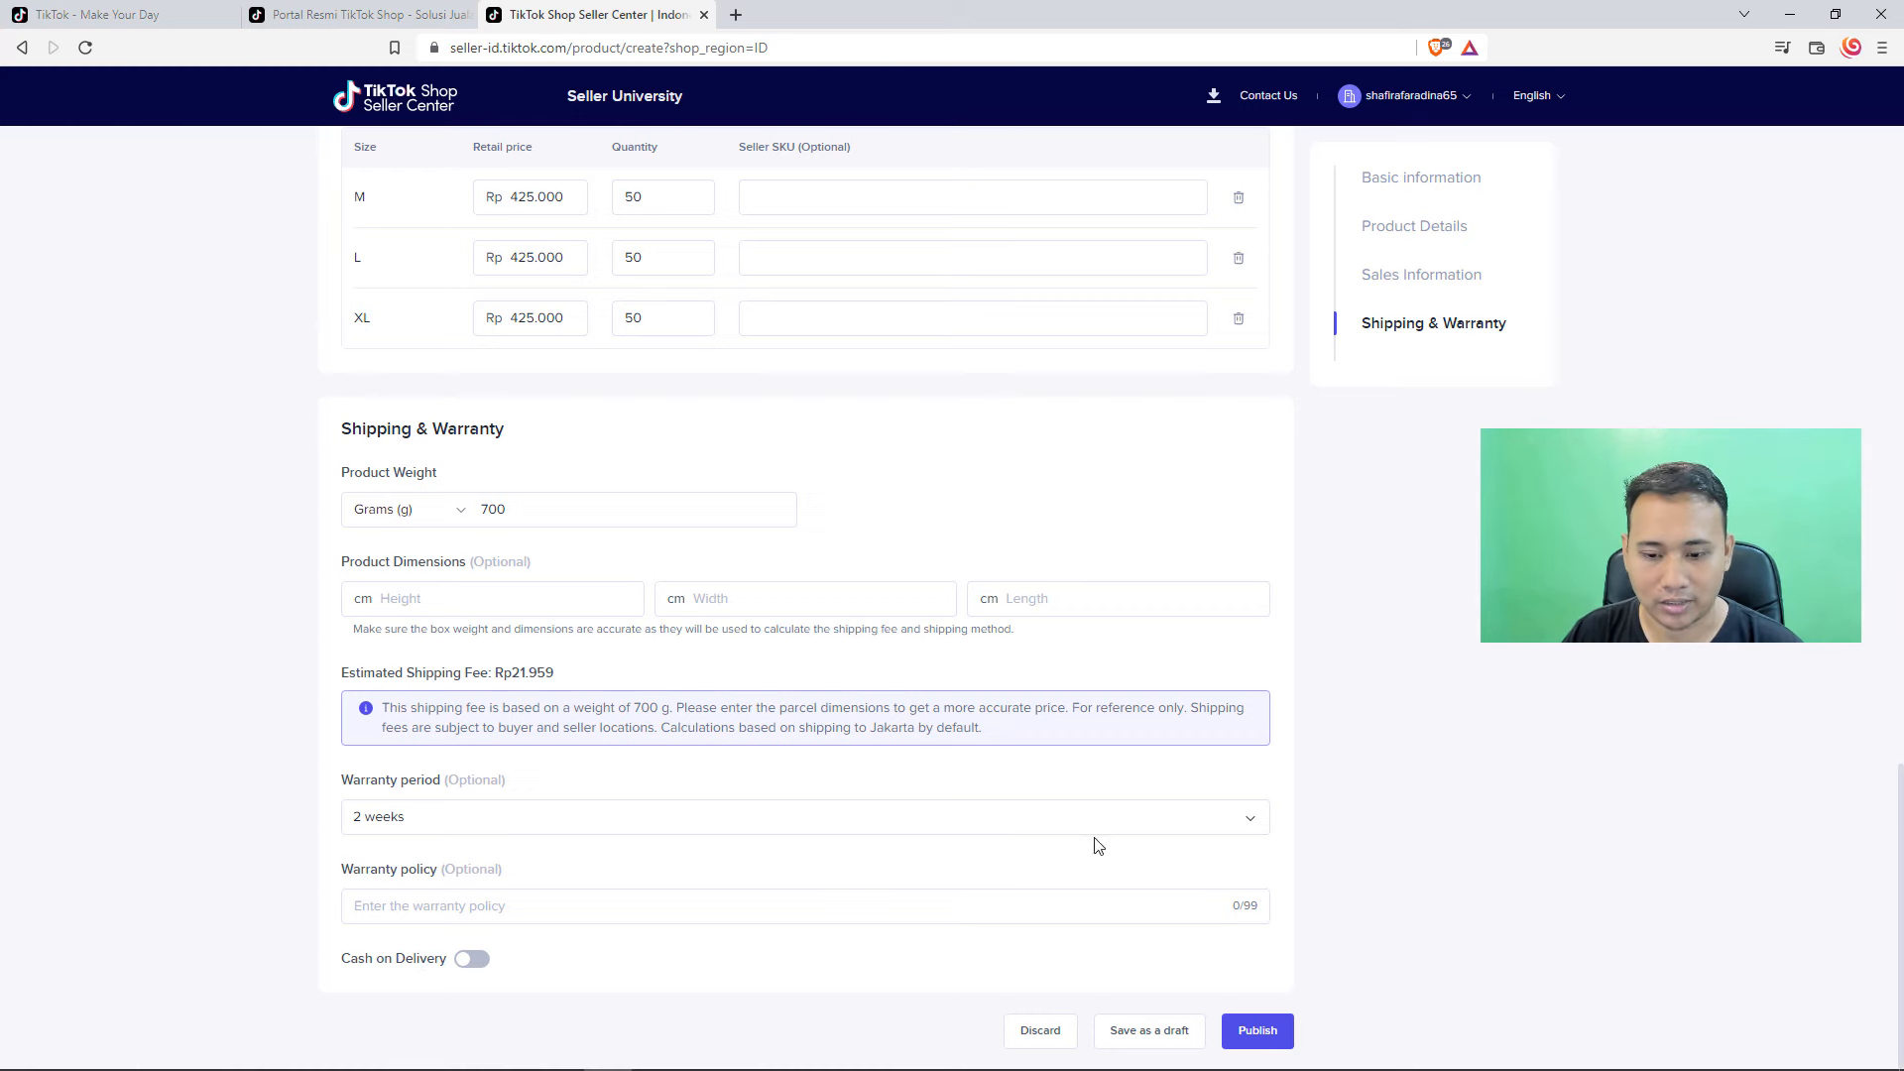
Publish the Batik Couple Premium Kayla listing and dismiss the success message and Manage Products tips
{"action": "left_click", "coordinate": [1258, 1032]}
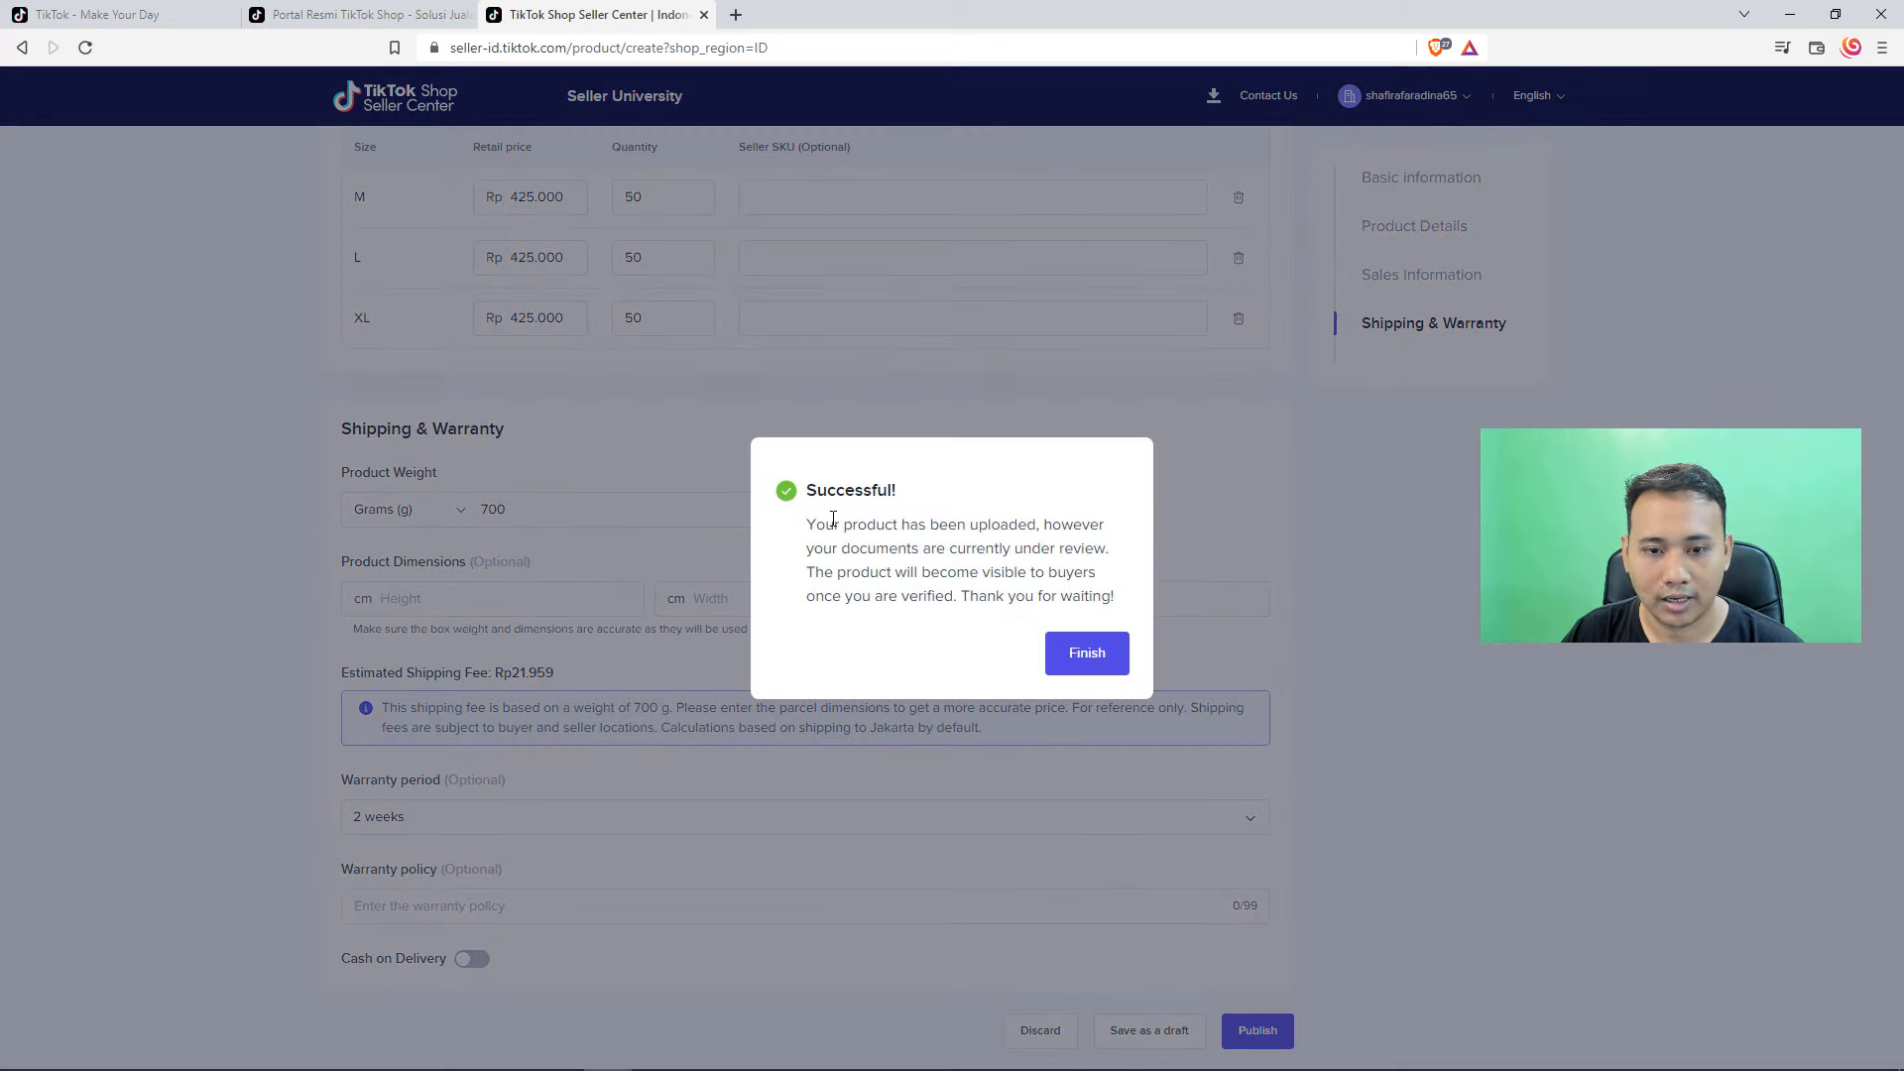
{"action": "left_click", "coordinate": [1082, 653]}
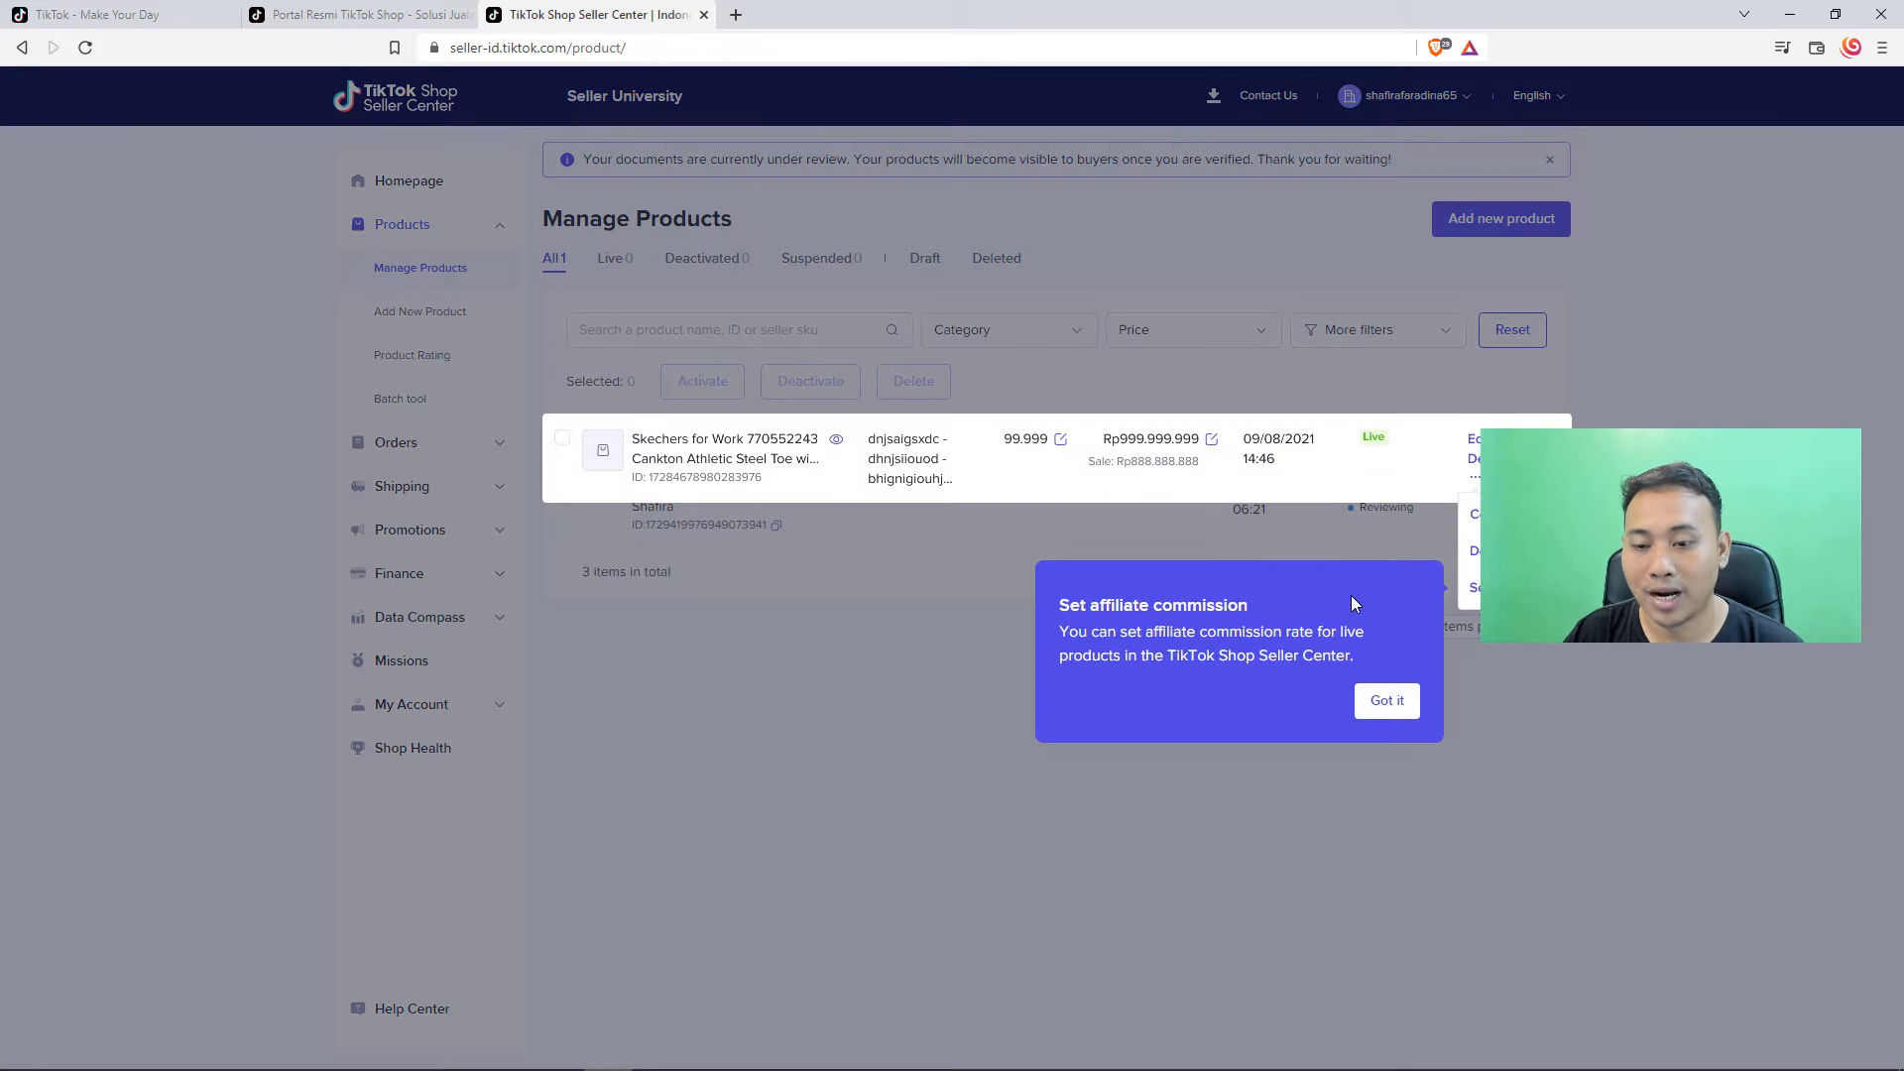
{"action": "left_click", "coordinate": [1387, 700]}
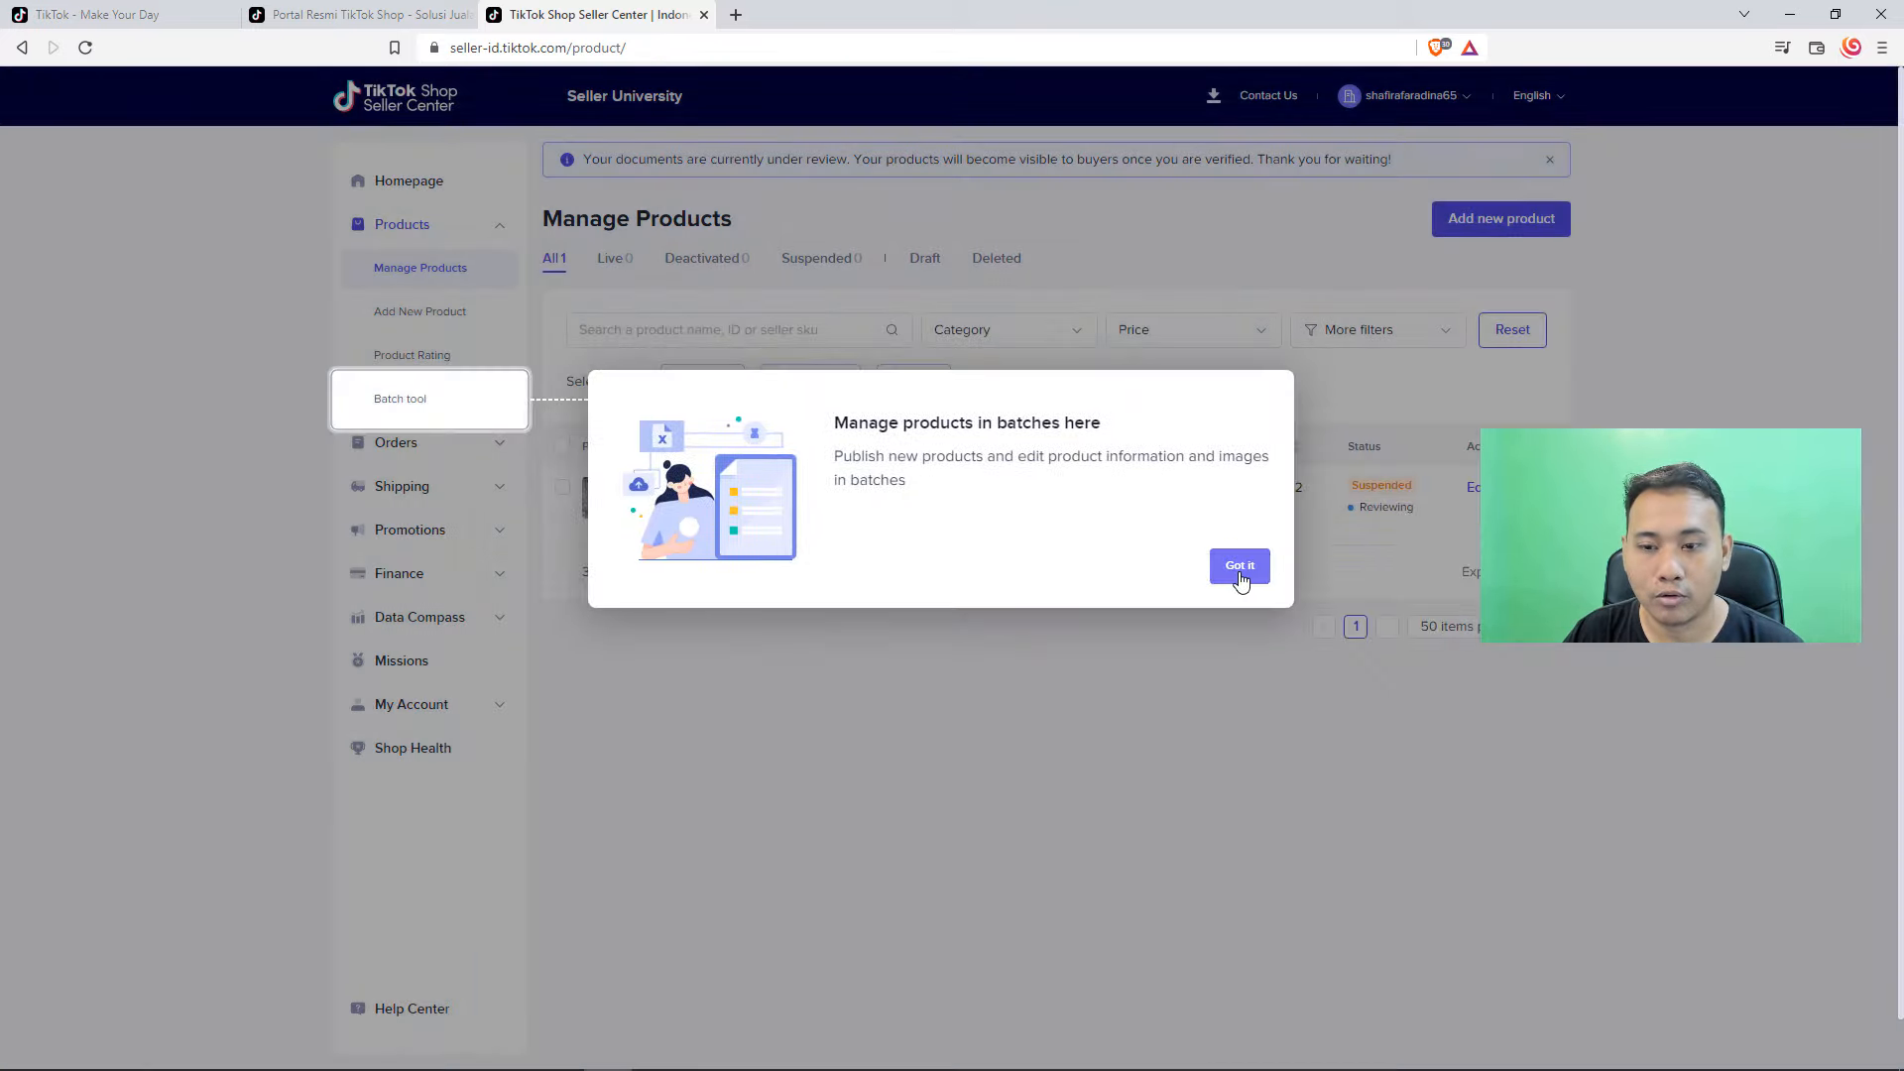
{"action": "left_click", "coordinate": [1239, 567]}
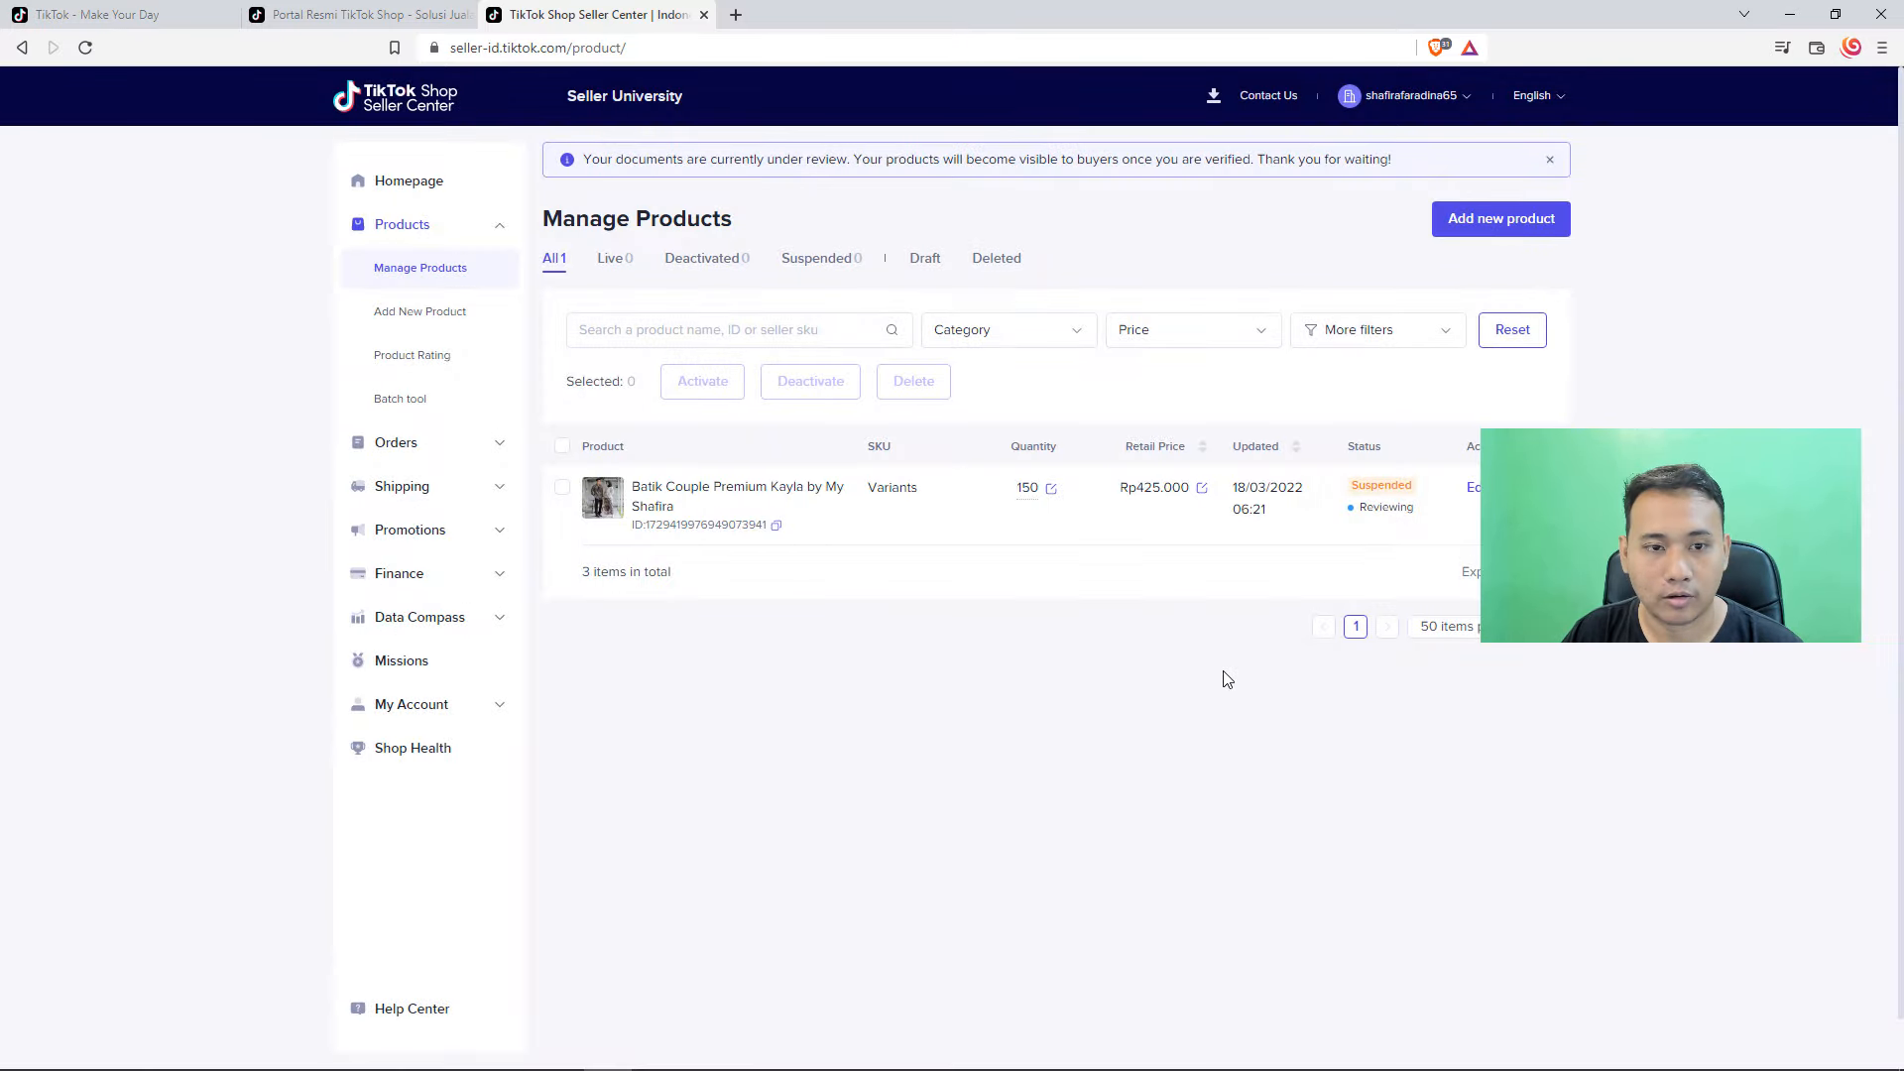
Bring up the seller homepage showing the setup checklist with Link Bank Account remaining
{"action": "mouse_move", "coordinate": [1392, 487]}
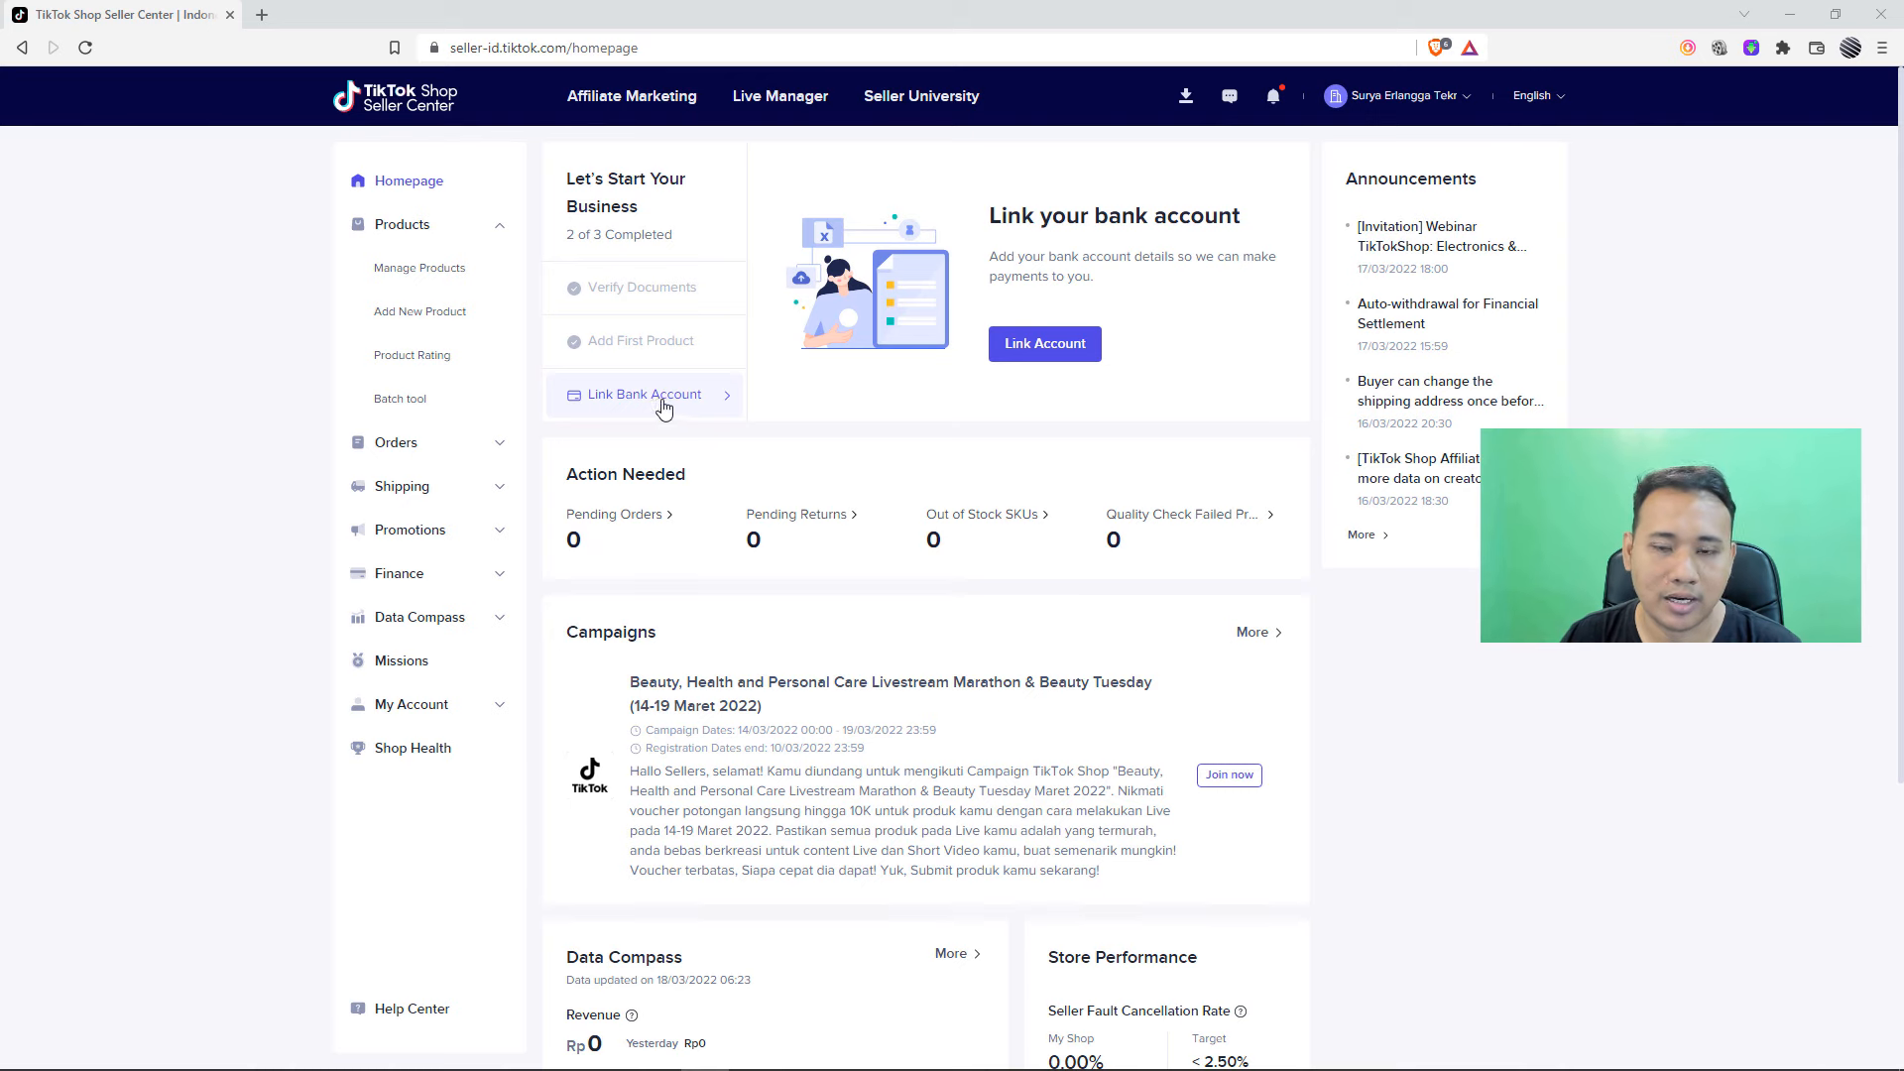
Open the Link your bank account form, review it, and expand the Bank name list
{"action": "left_click", "coordinate": [1040, 365]}
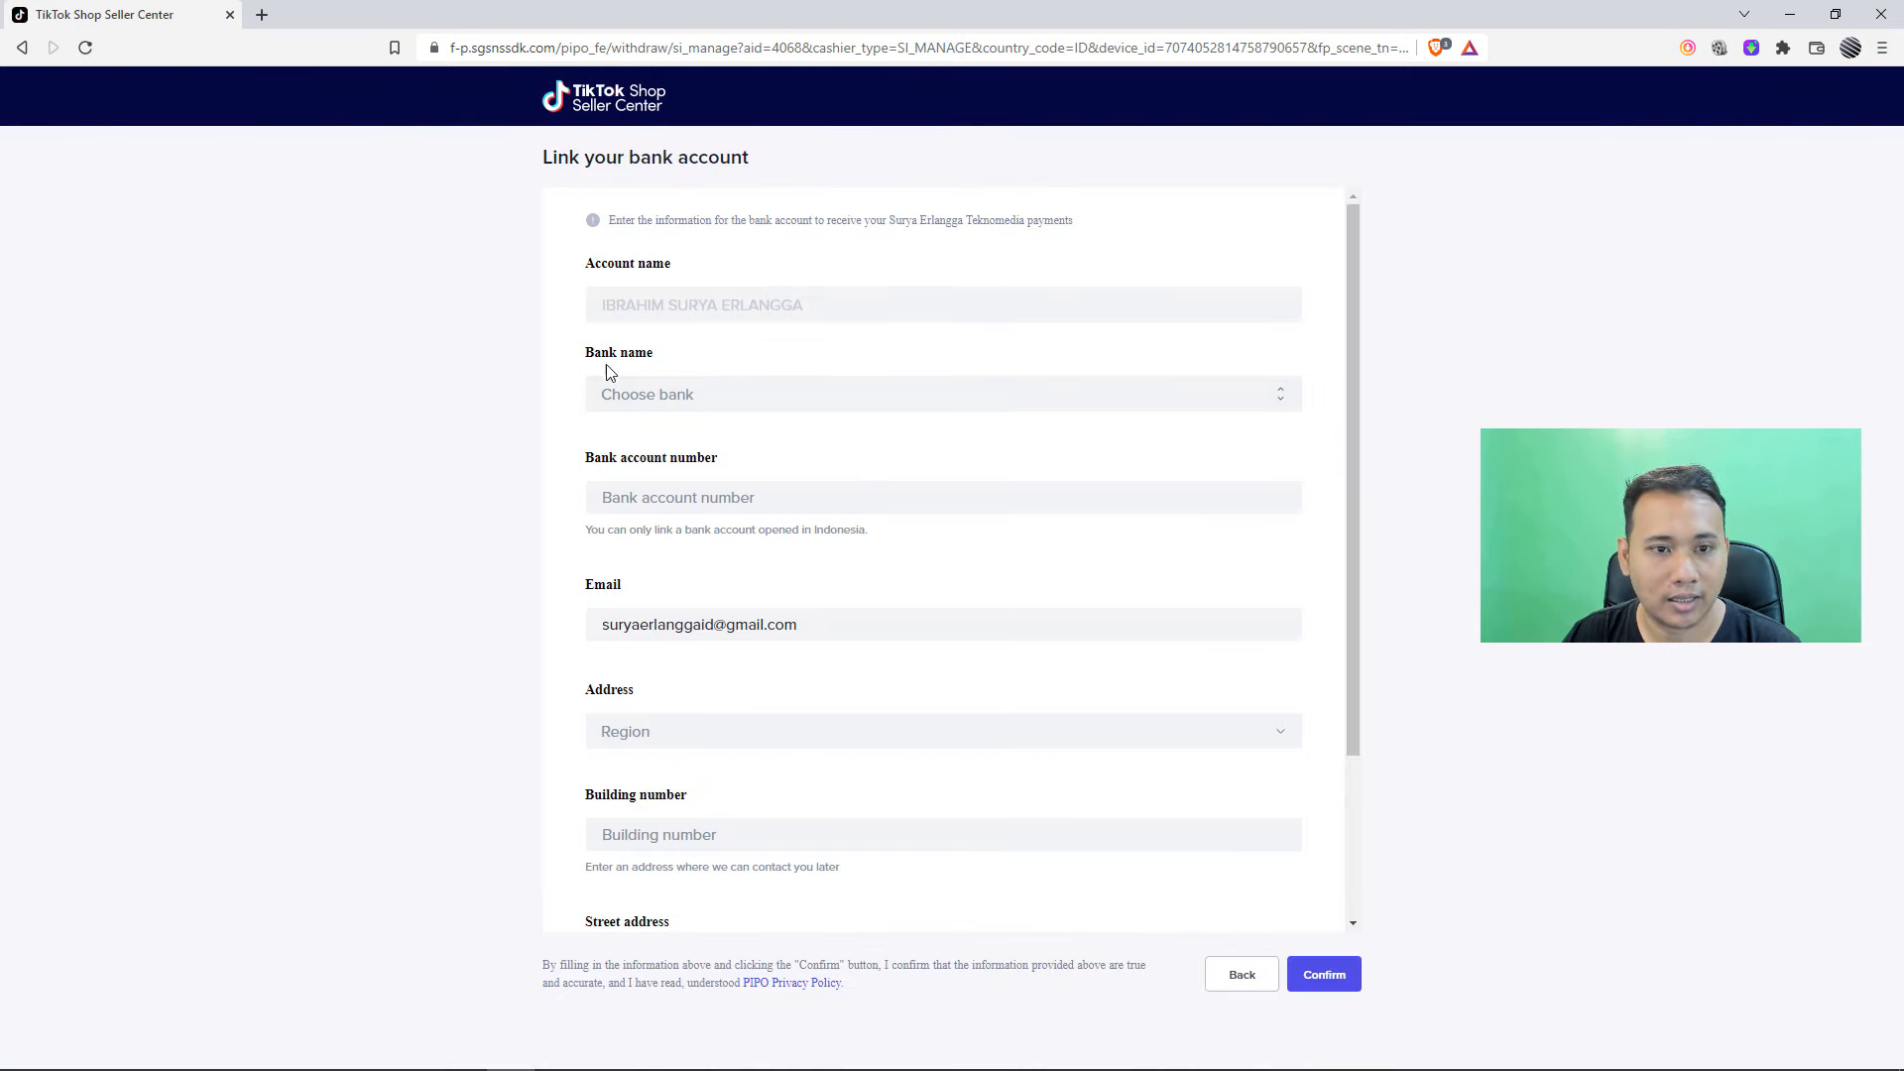
{"action": "scroll", "coordinate": [693, 294], "scroll_direction": "down", "scroll_amount": 1}
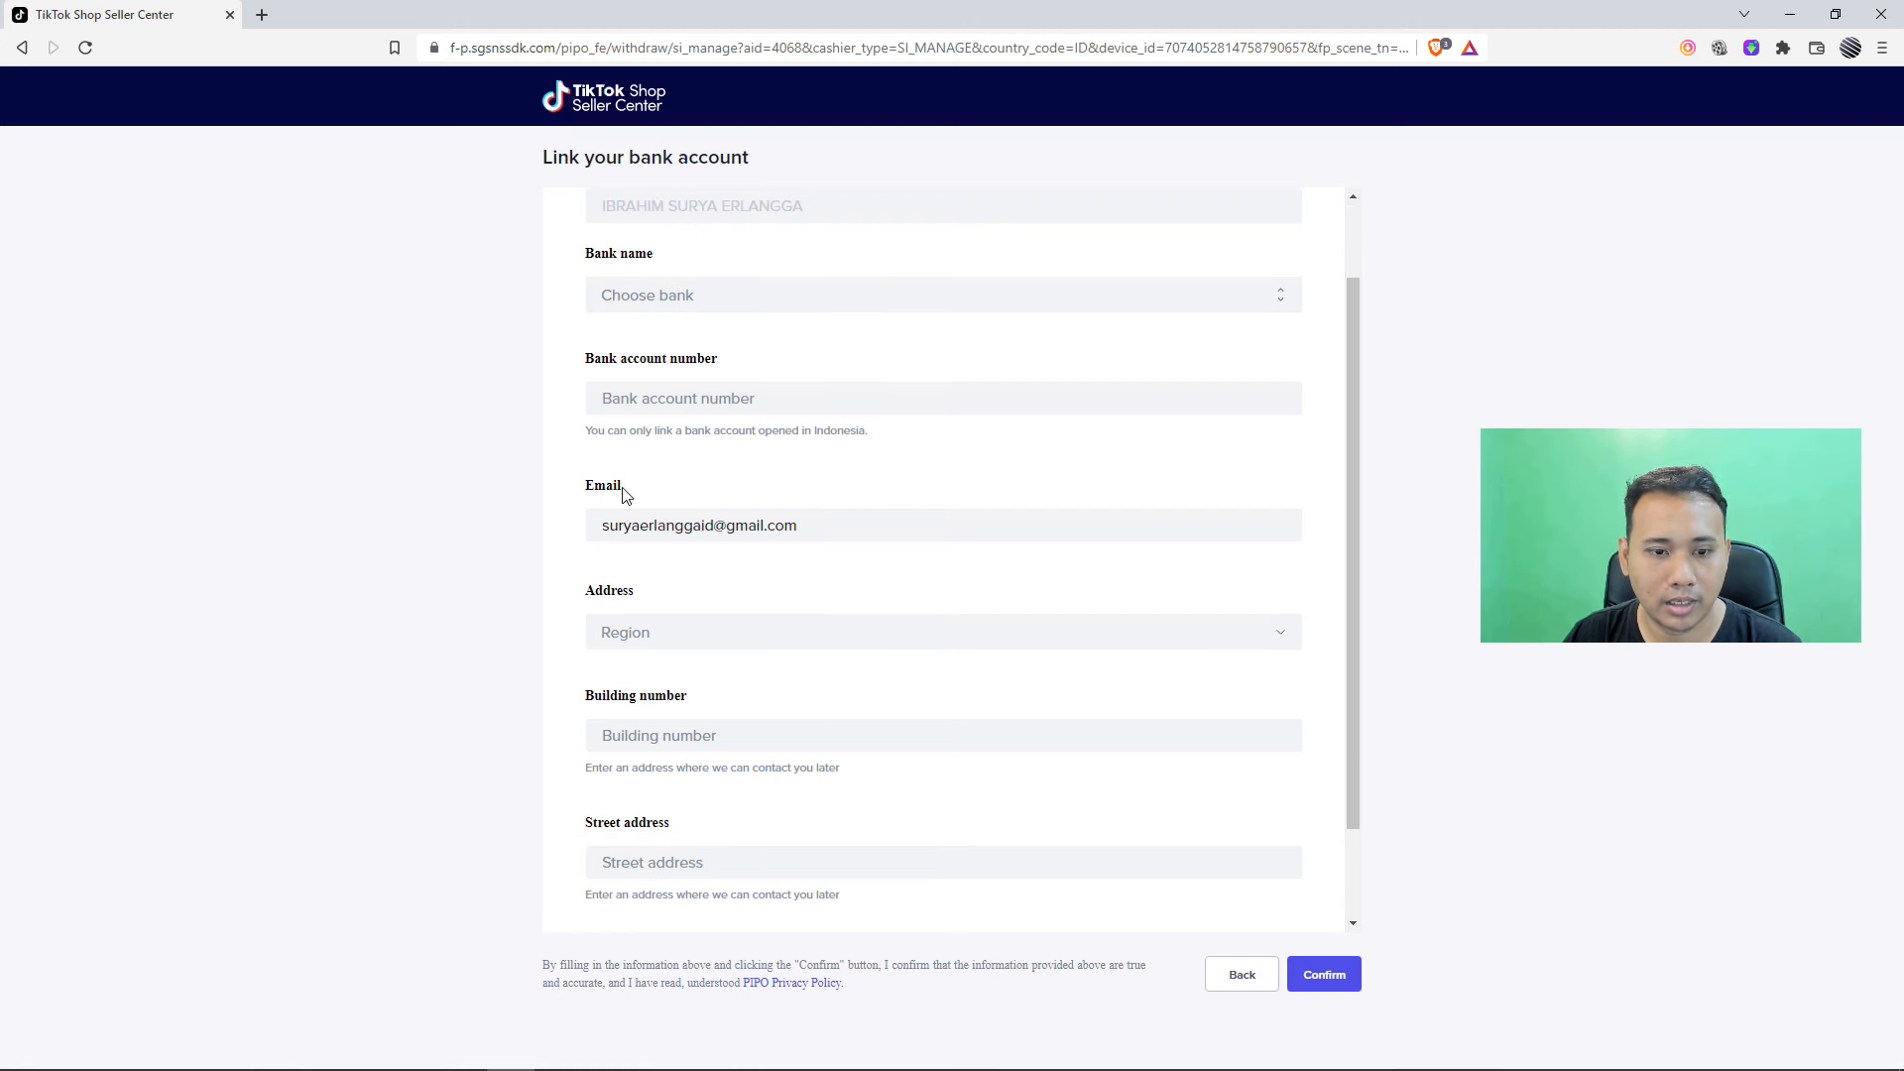
{"action": "scroll", "coordinate": [629, 565], "scroll_direction": "down", "scroll_amount": 1}
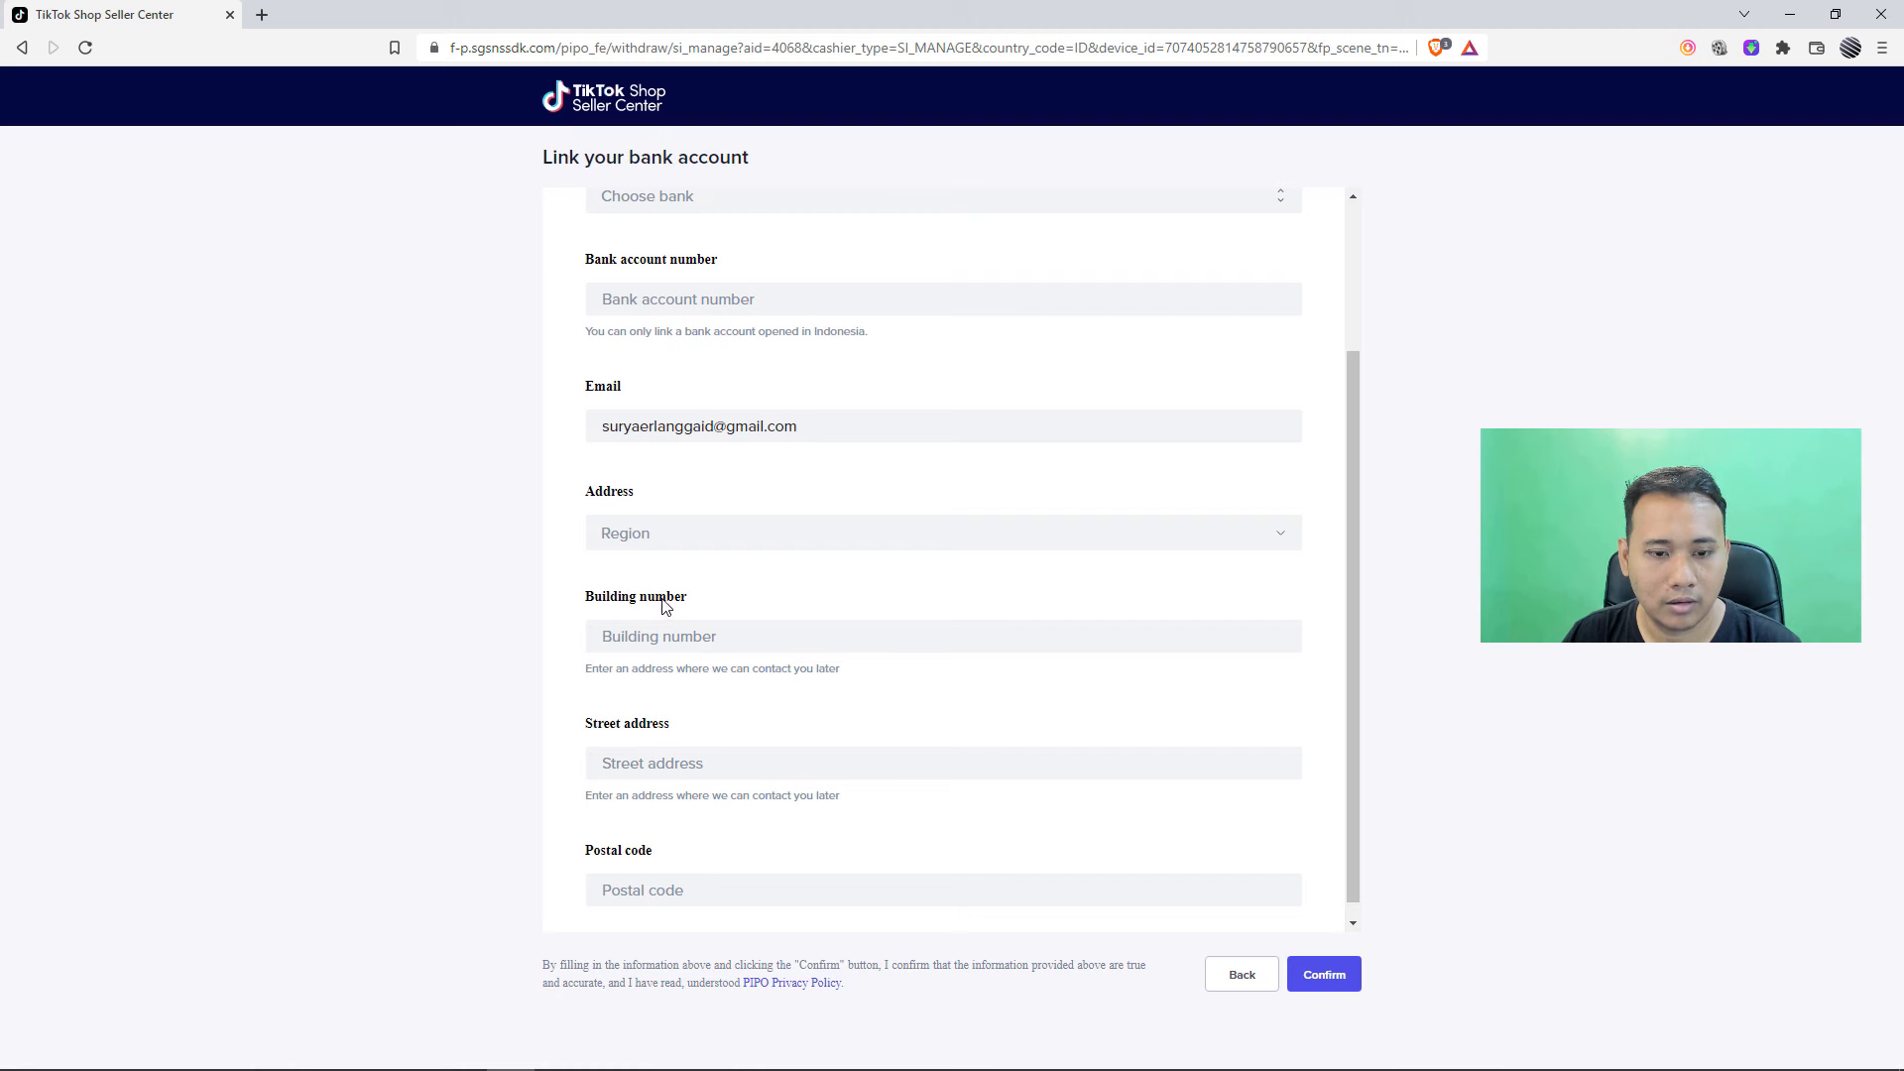
{"action": "scroll", "coordinate": [684, 625], "scroll_direction": "down", "scroll_amount": 1}
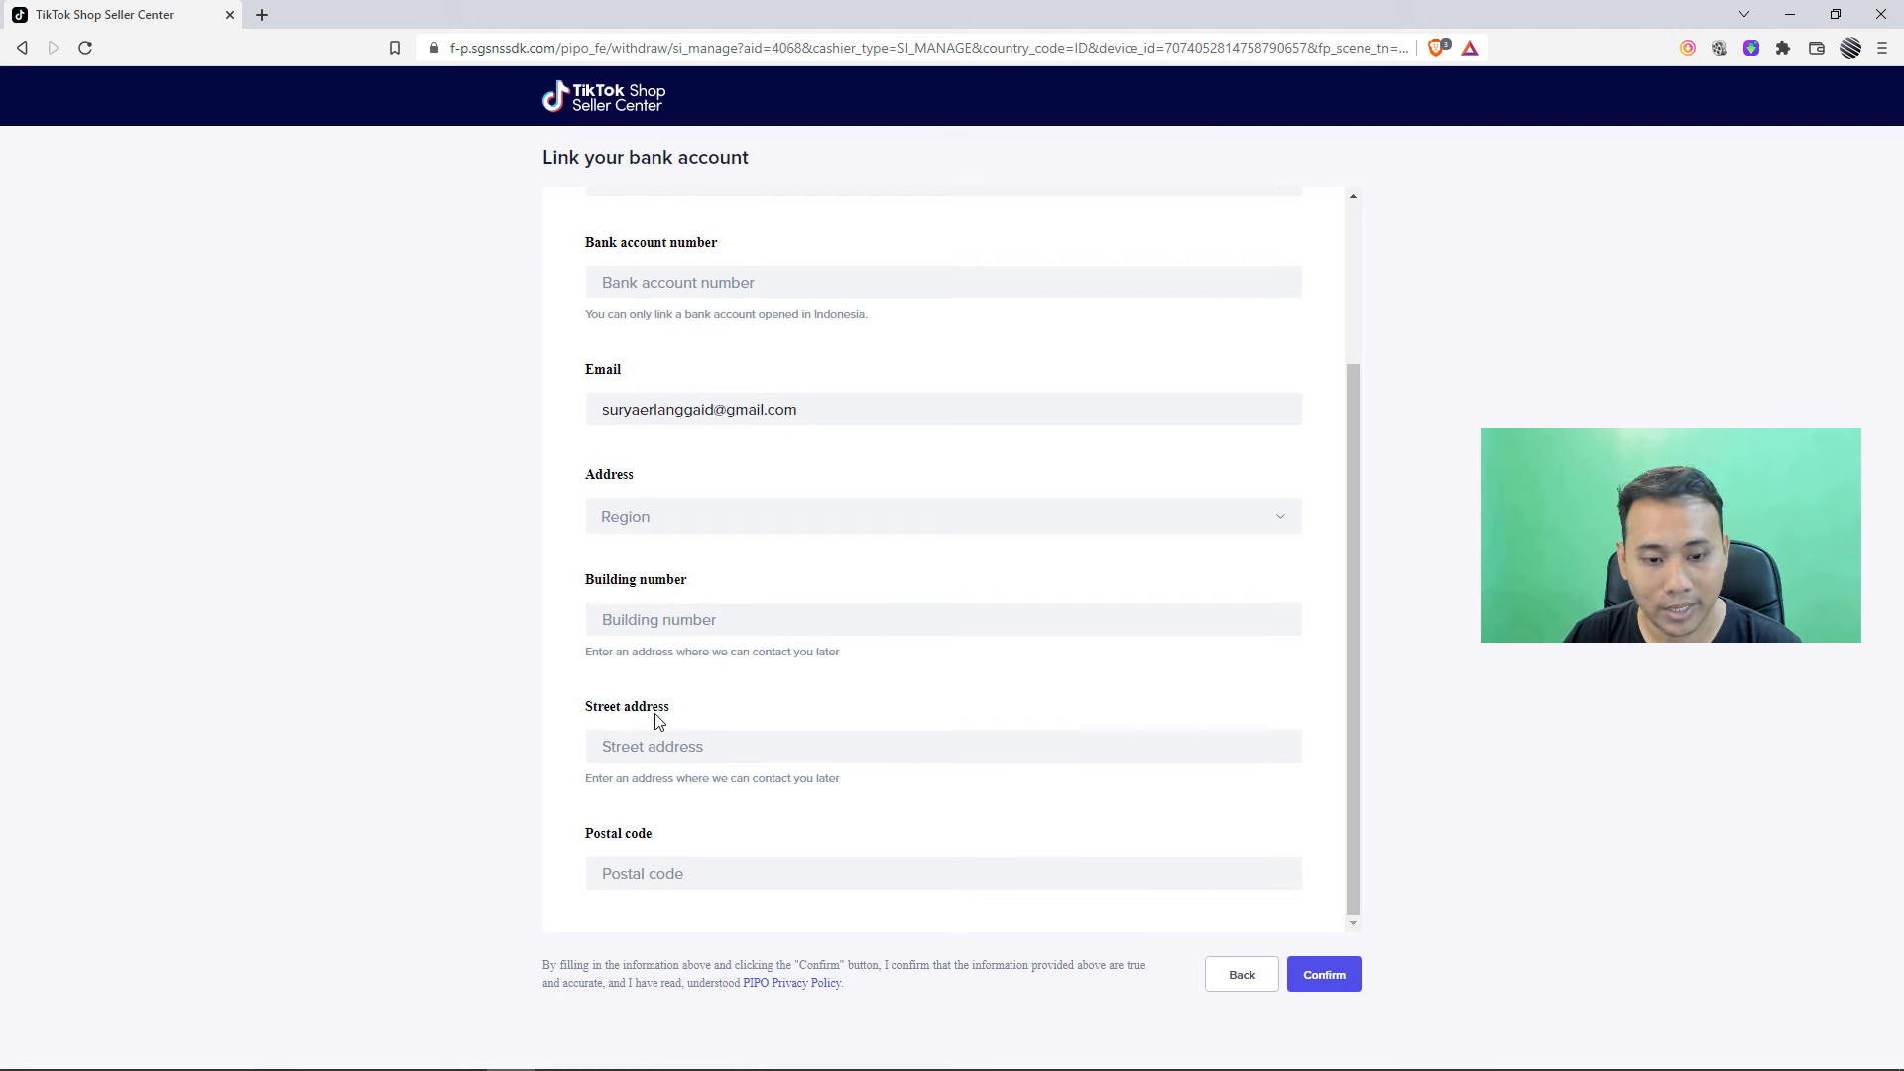
{"action": "scroll", "coordinate": [787, 637], "scroll_direction": "up", "scroll_amount": 3}
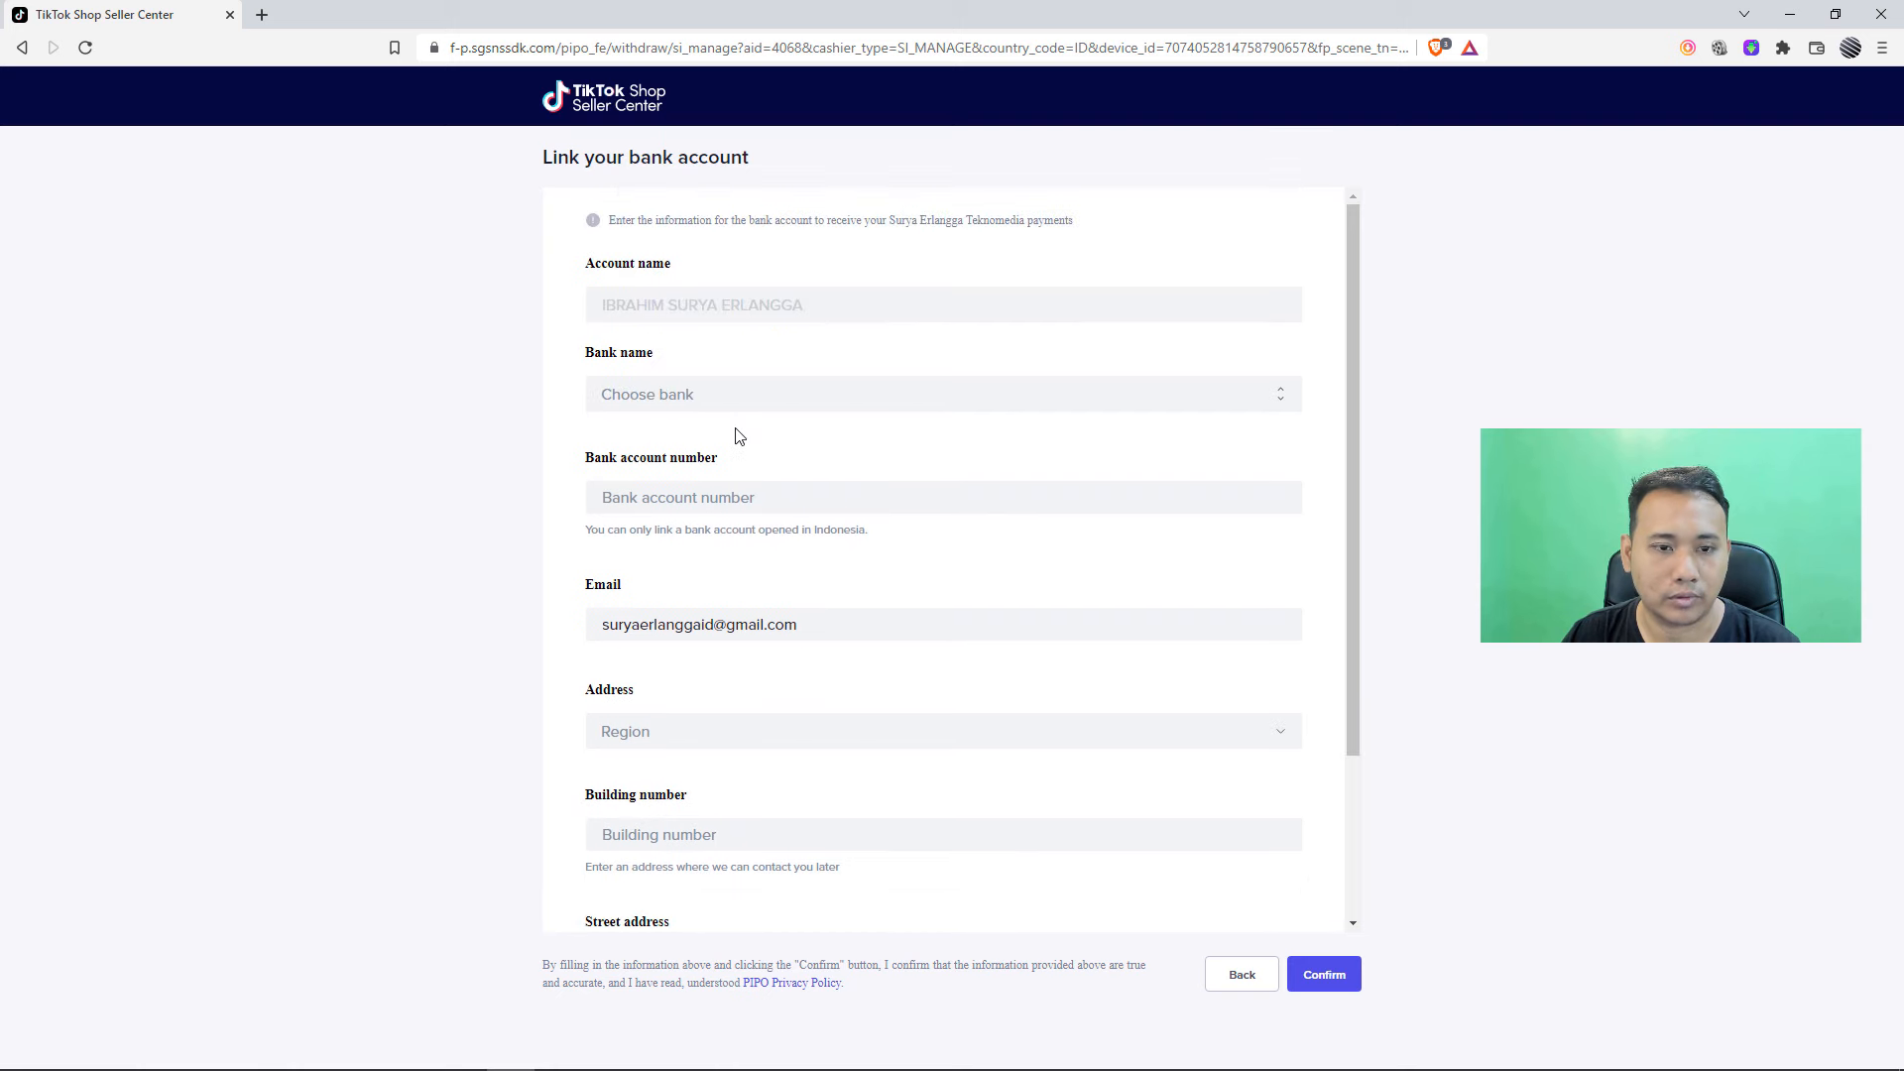
{"action": "left_click", "coordinate": [718, 394]}
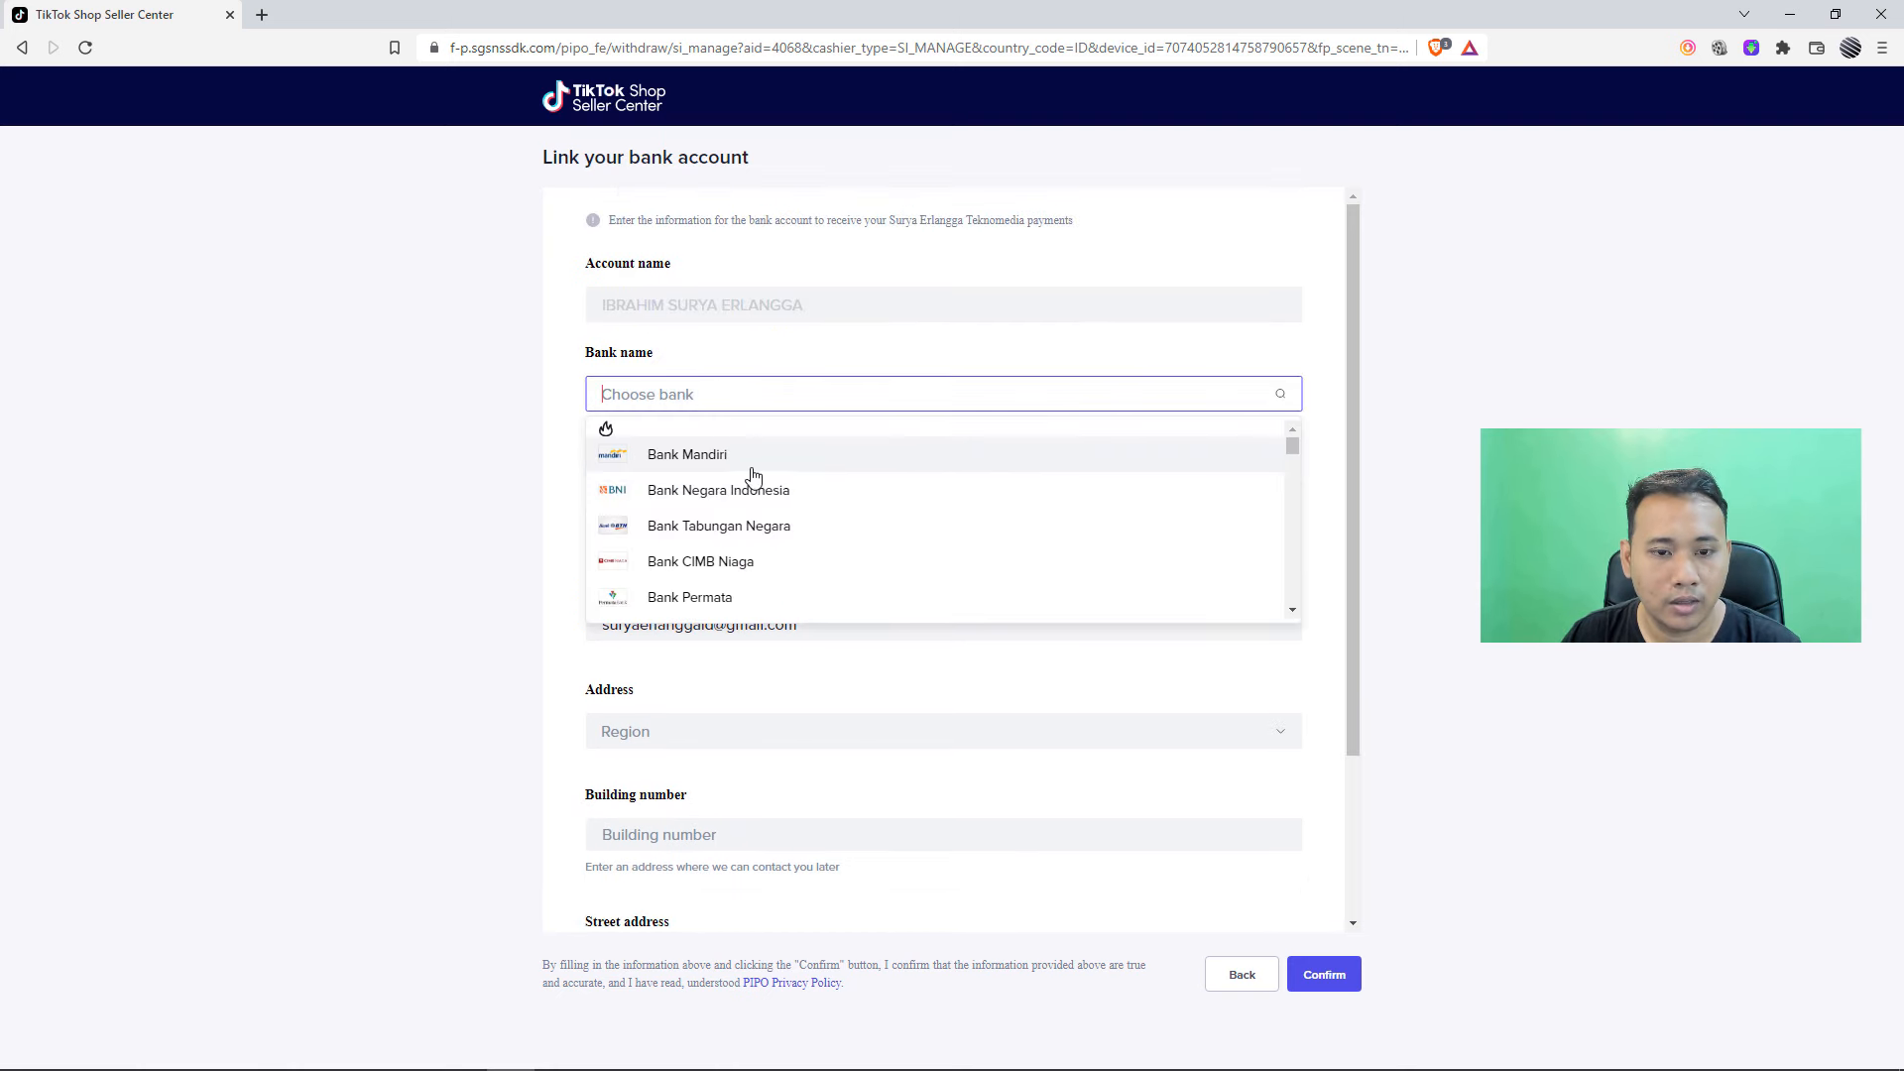
Choose Bank Mandiri and enter the bank account number
{"action": "left_click", "coordinate": [756, 458]}
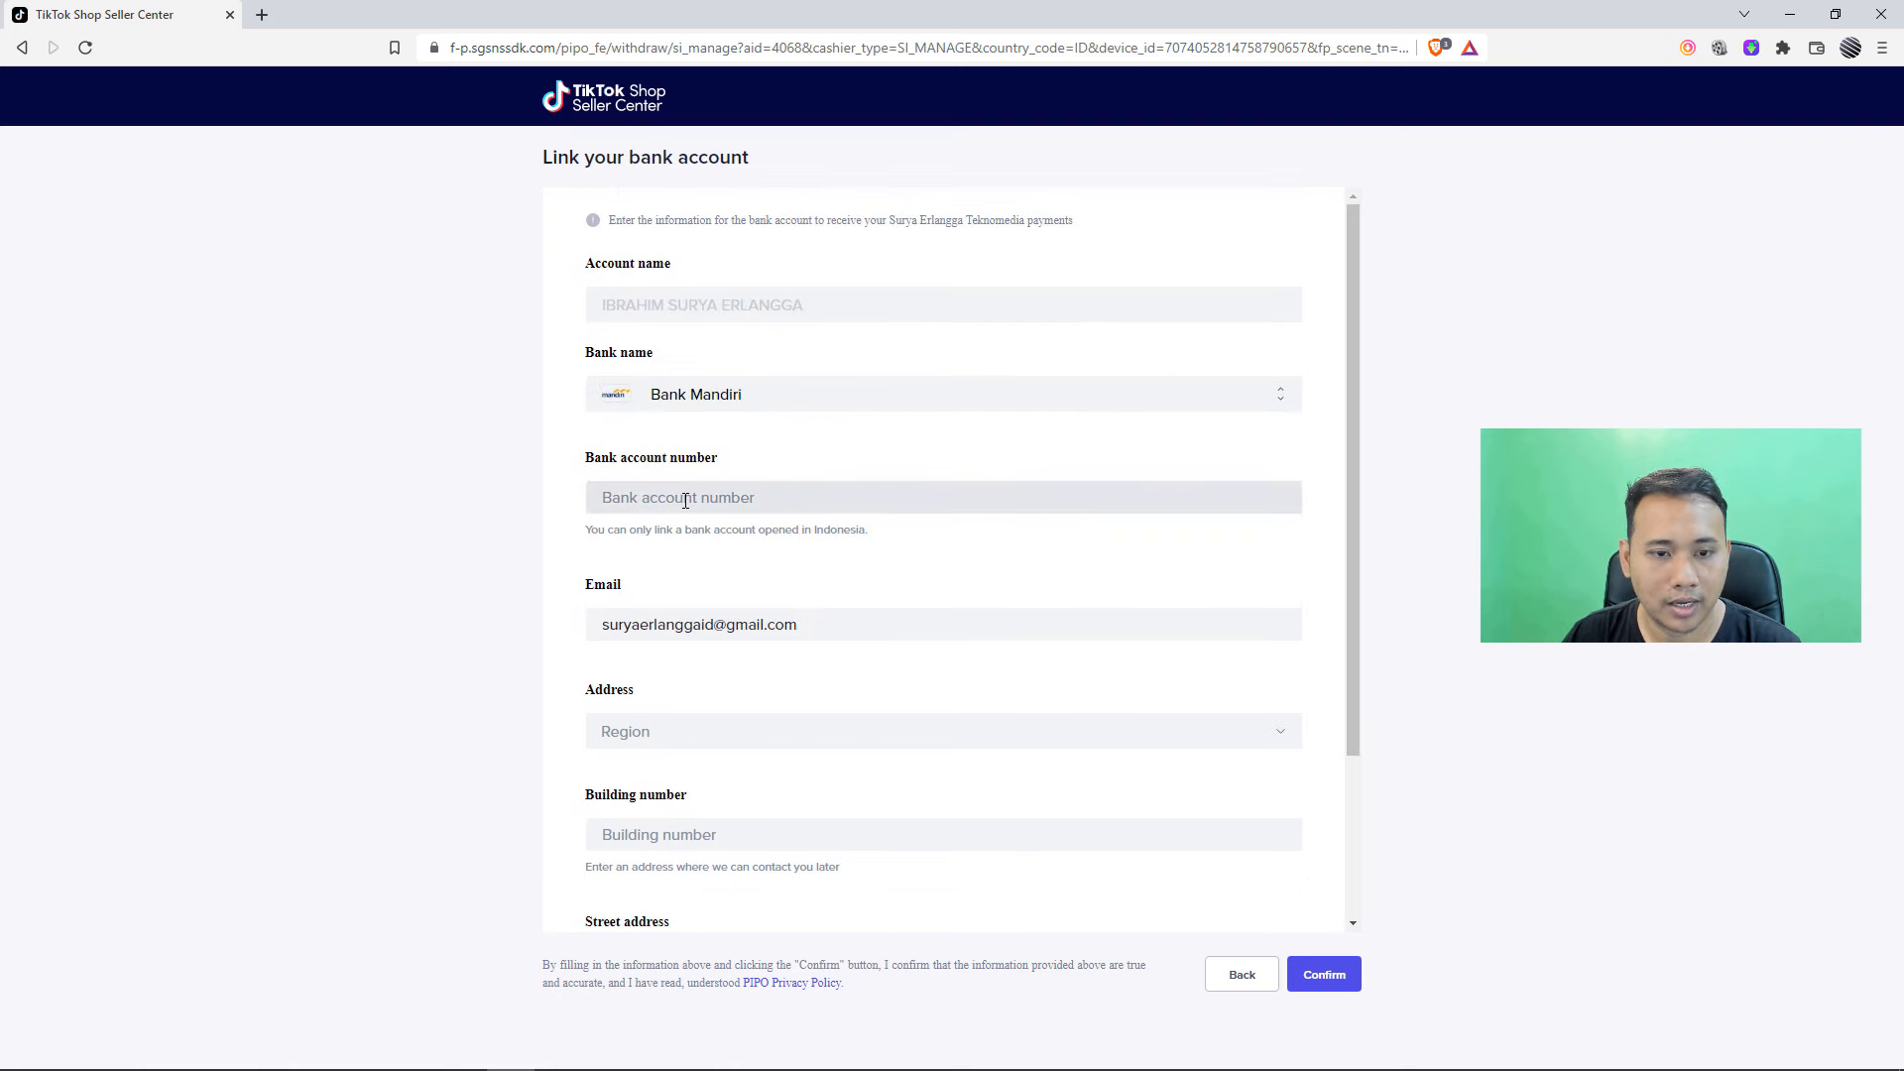
{"action": "left_click", "coordinate": [705, 496]}
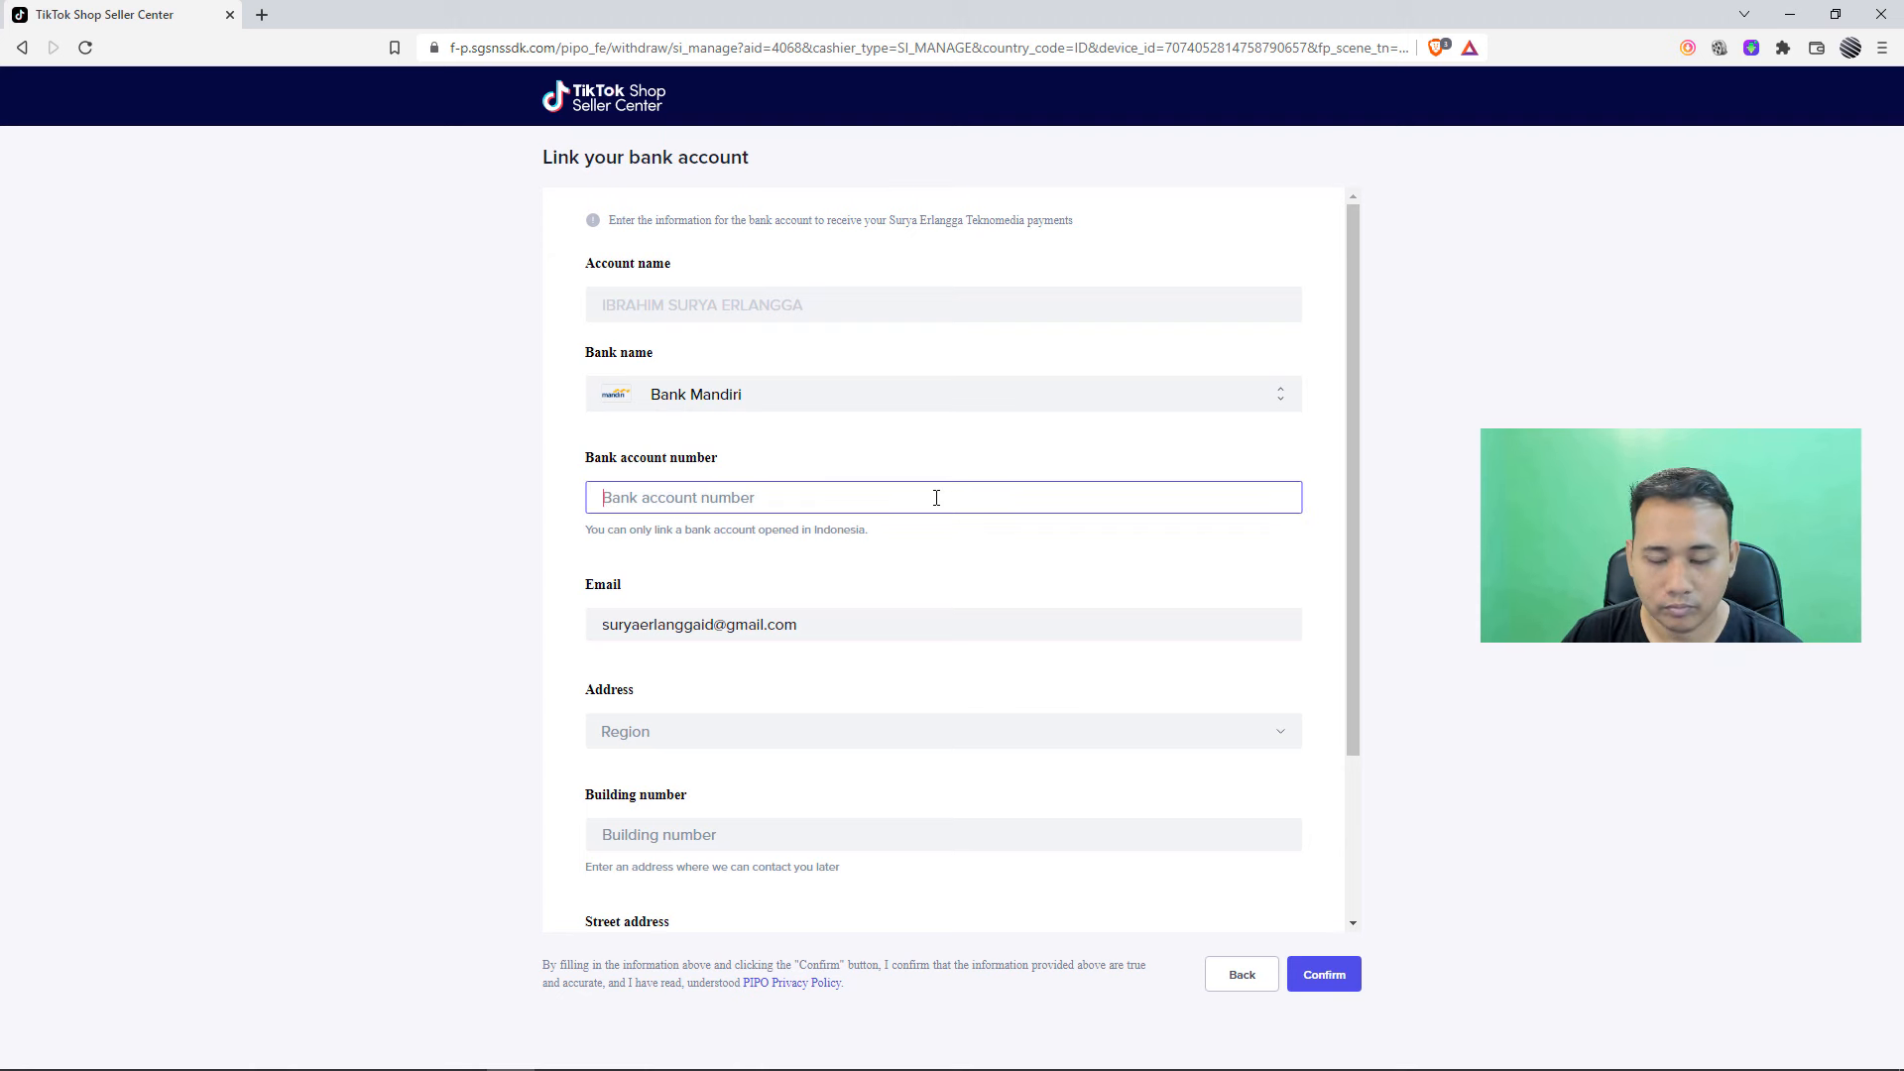
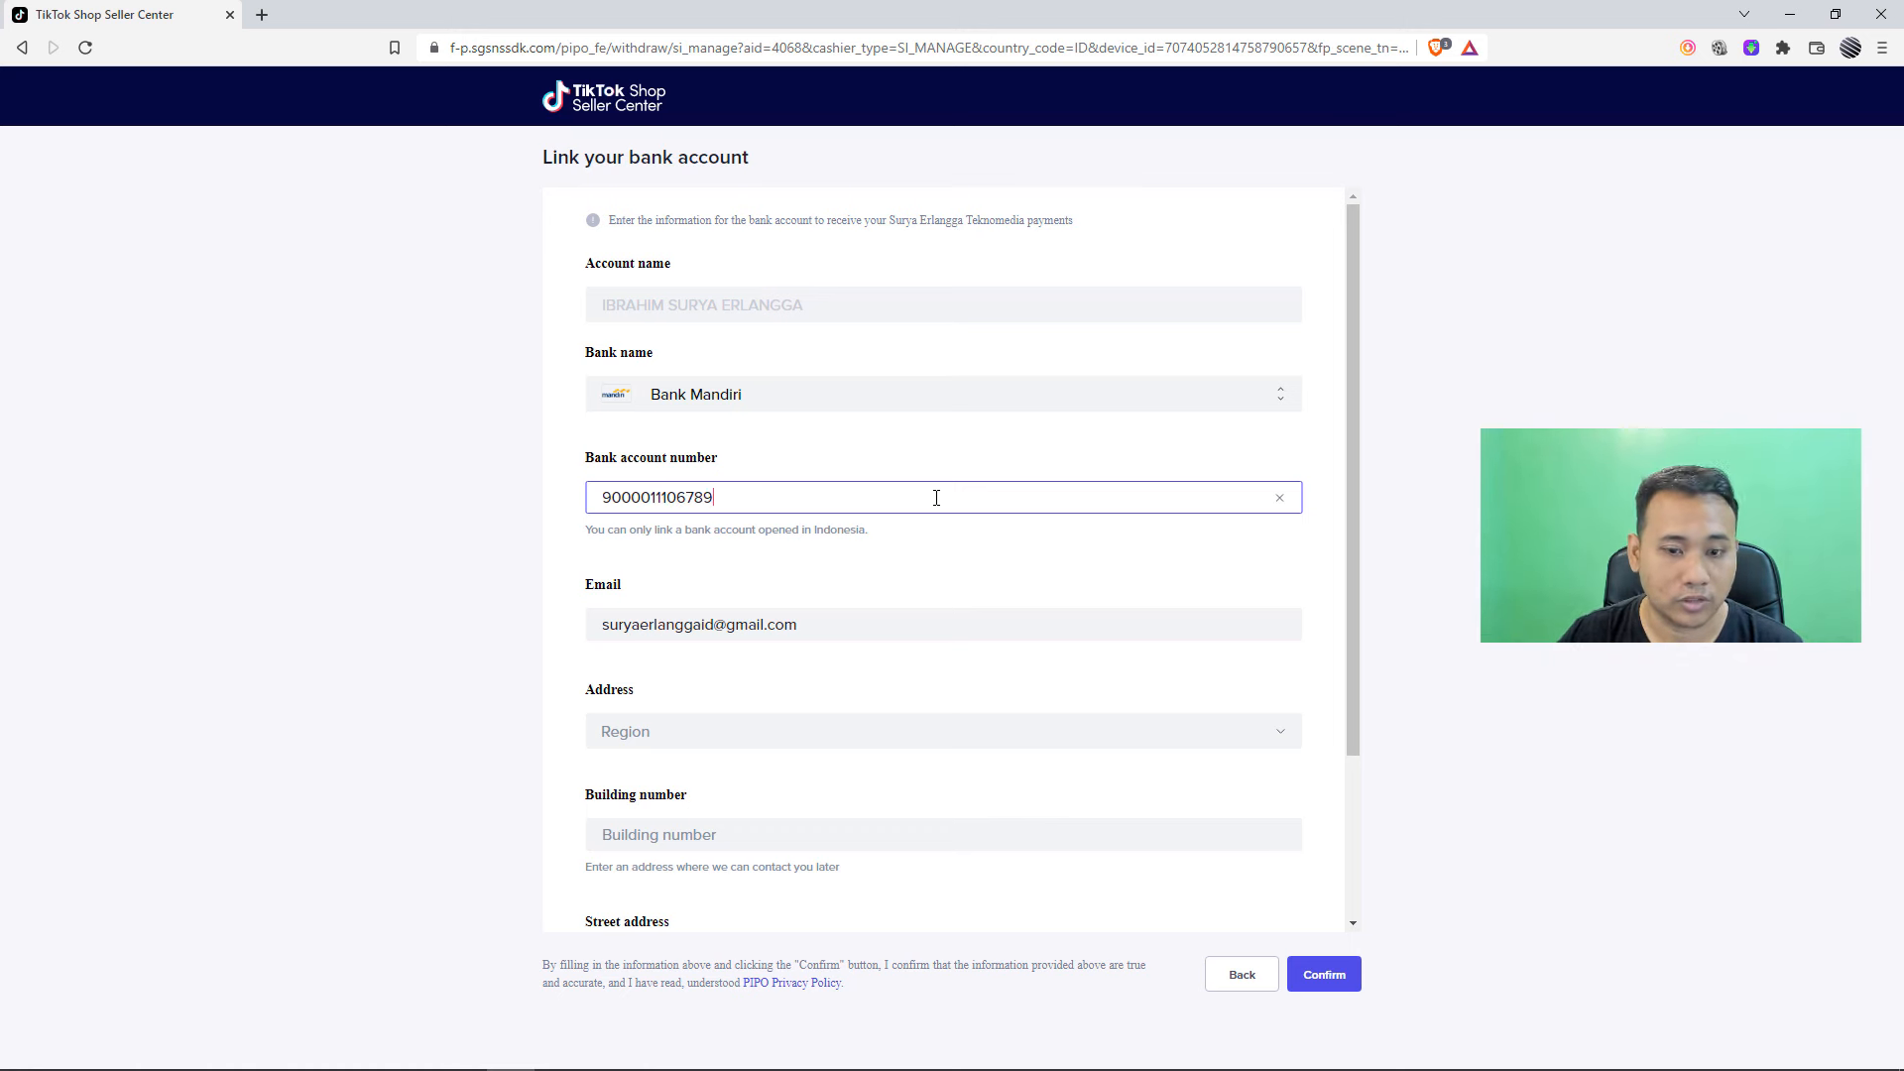
{"action": "left_click", "coordinate": [684, 739]}
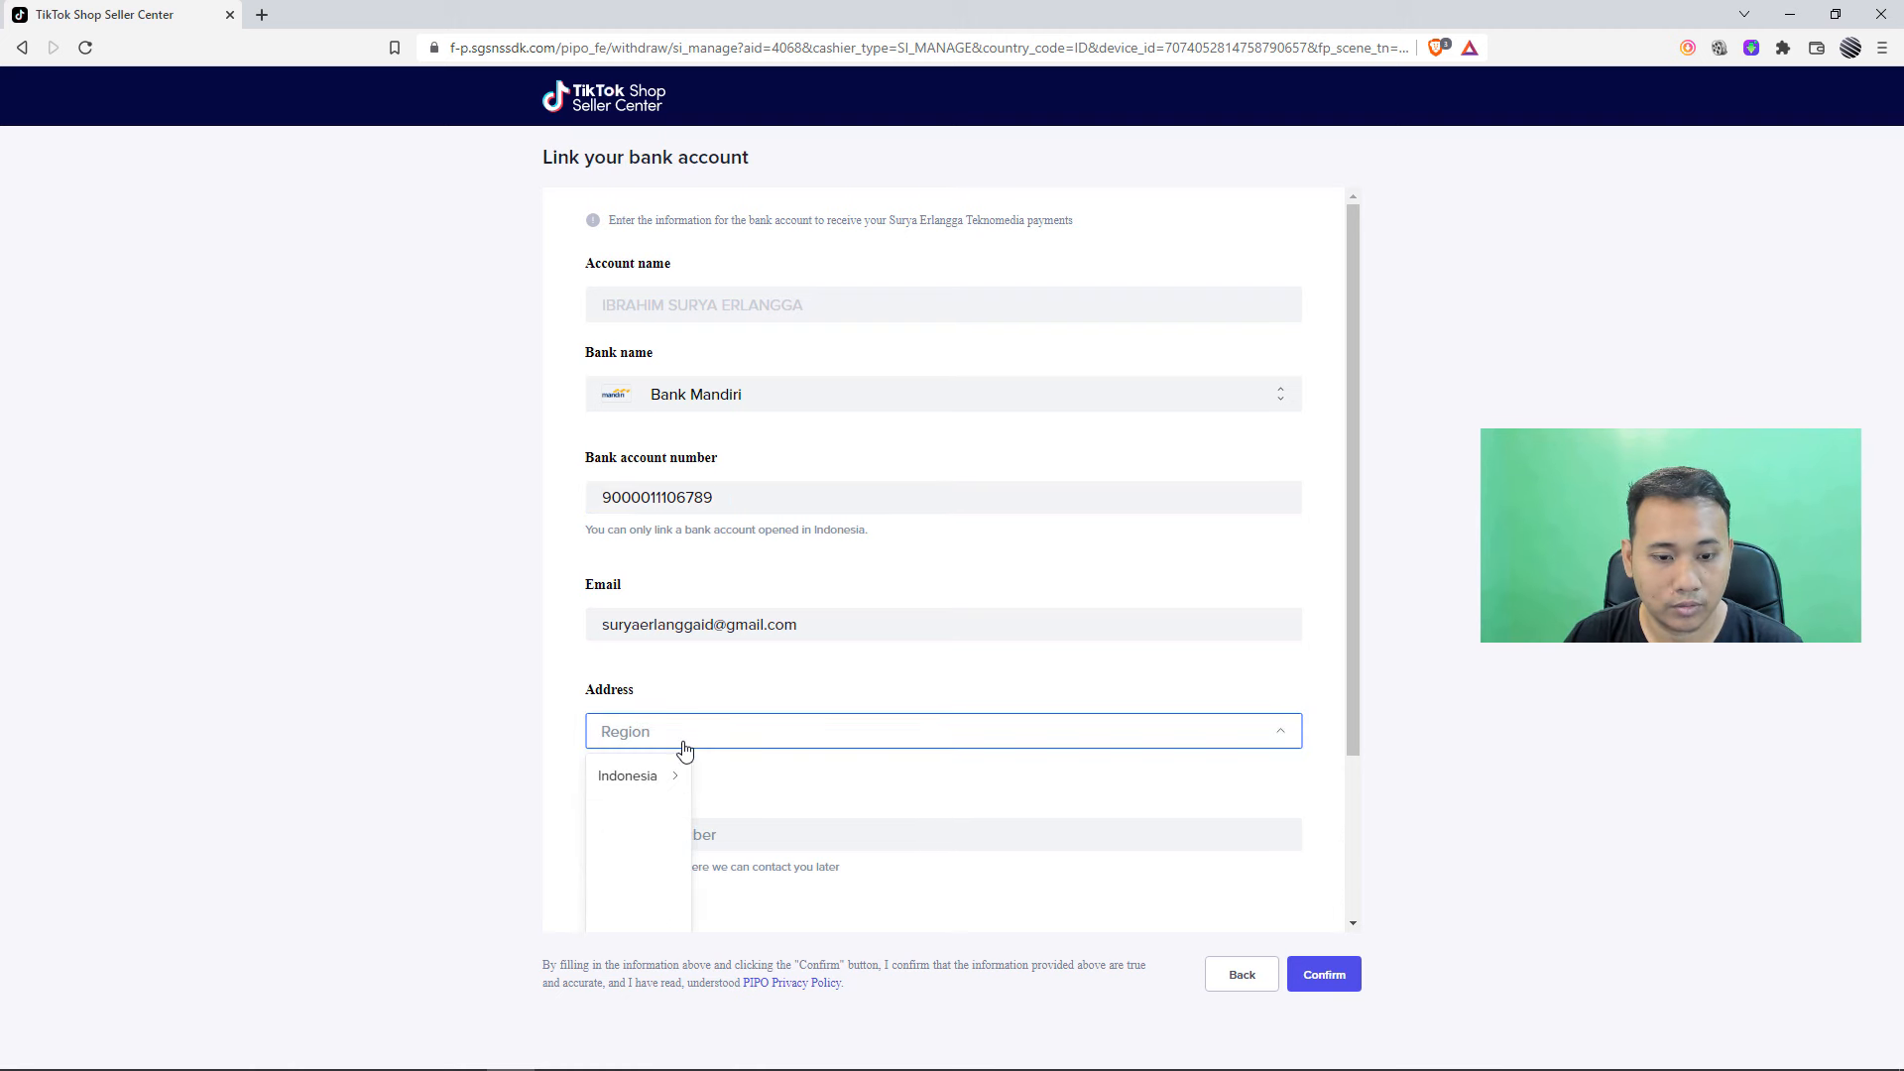
Set the address region to Indonesia, Central Java, Sukoharjo
{"action": "left_click", "coordinate": [672, 777]}
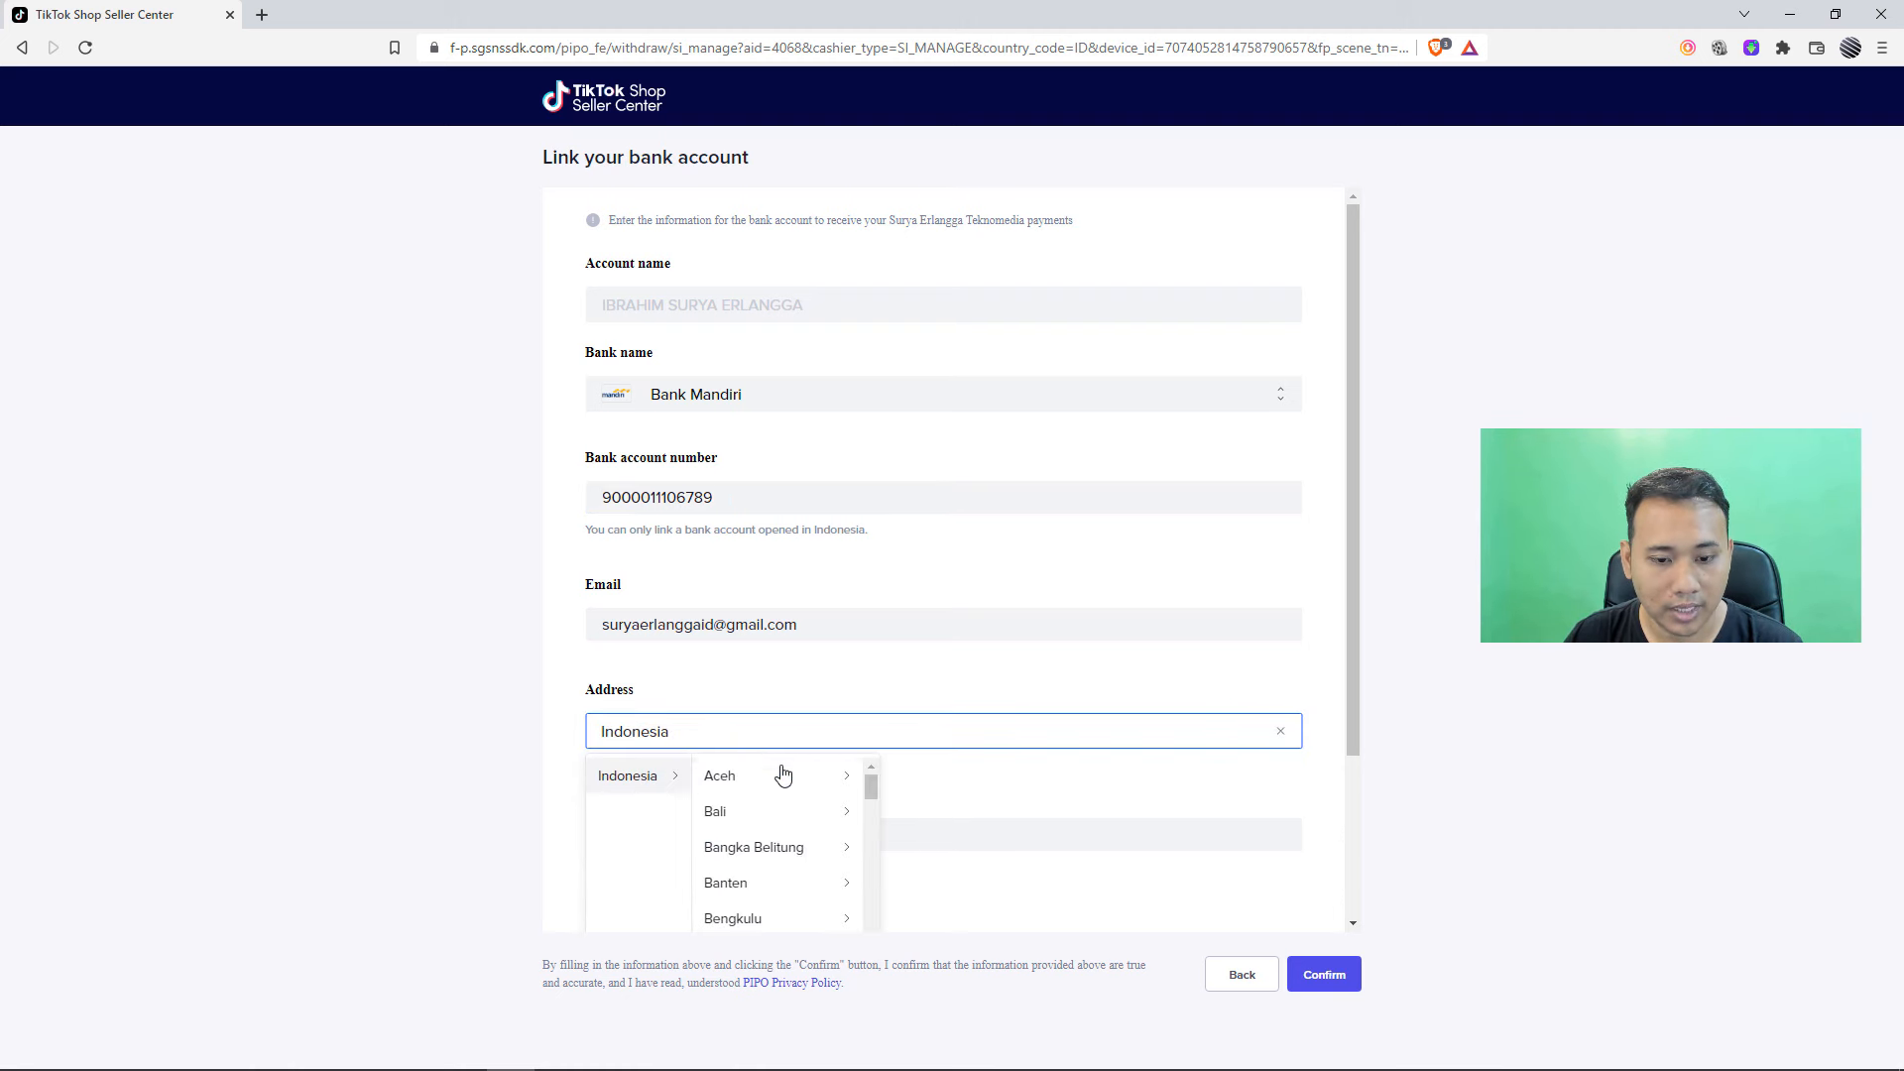
{"action": "scroll", "coordinate": [794, 784], "scroll_direction": "down", "scroll_amount": 1}
{"action": "scroll", "coordinate": [948, 810], "scroll_direction": "down", "scroll_amount": 1}
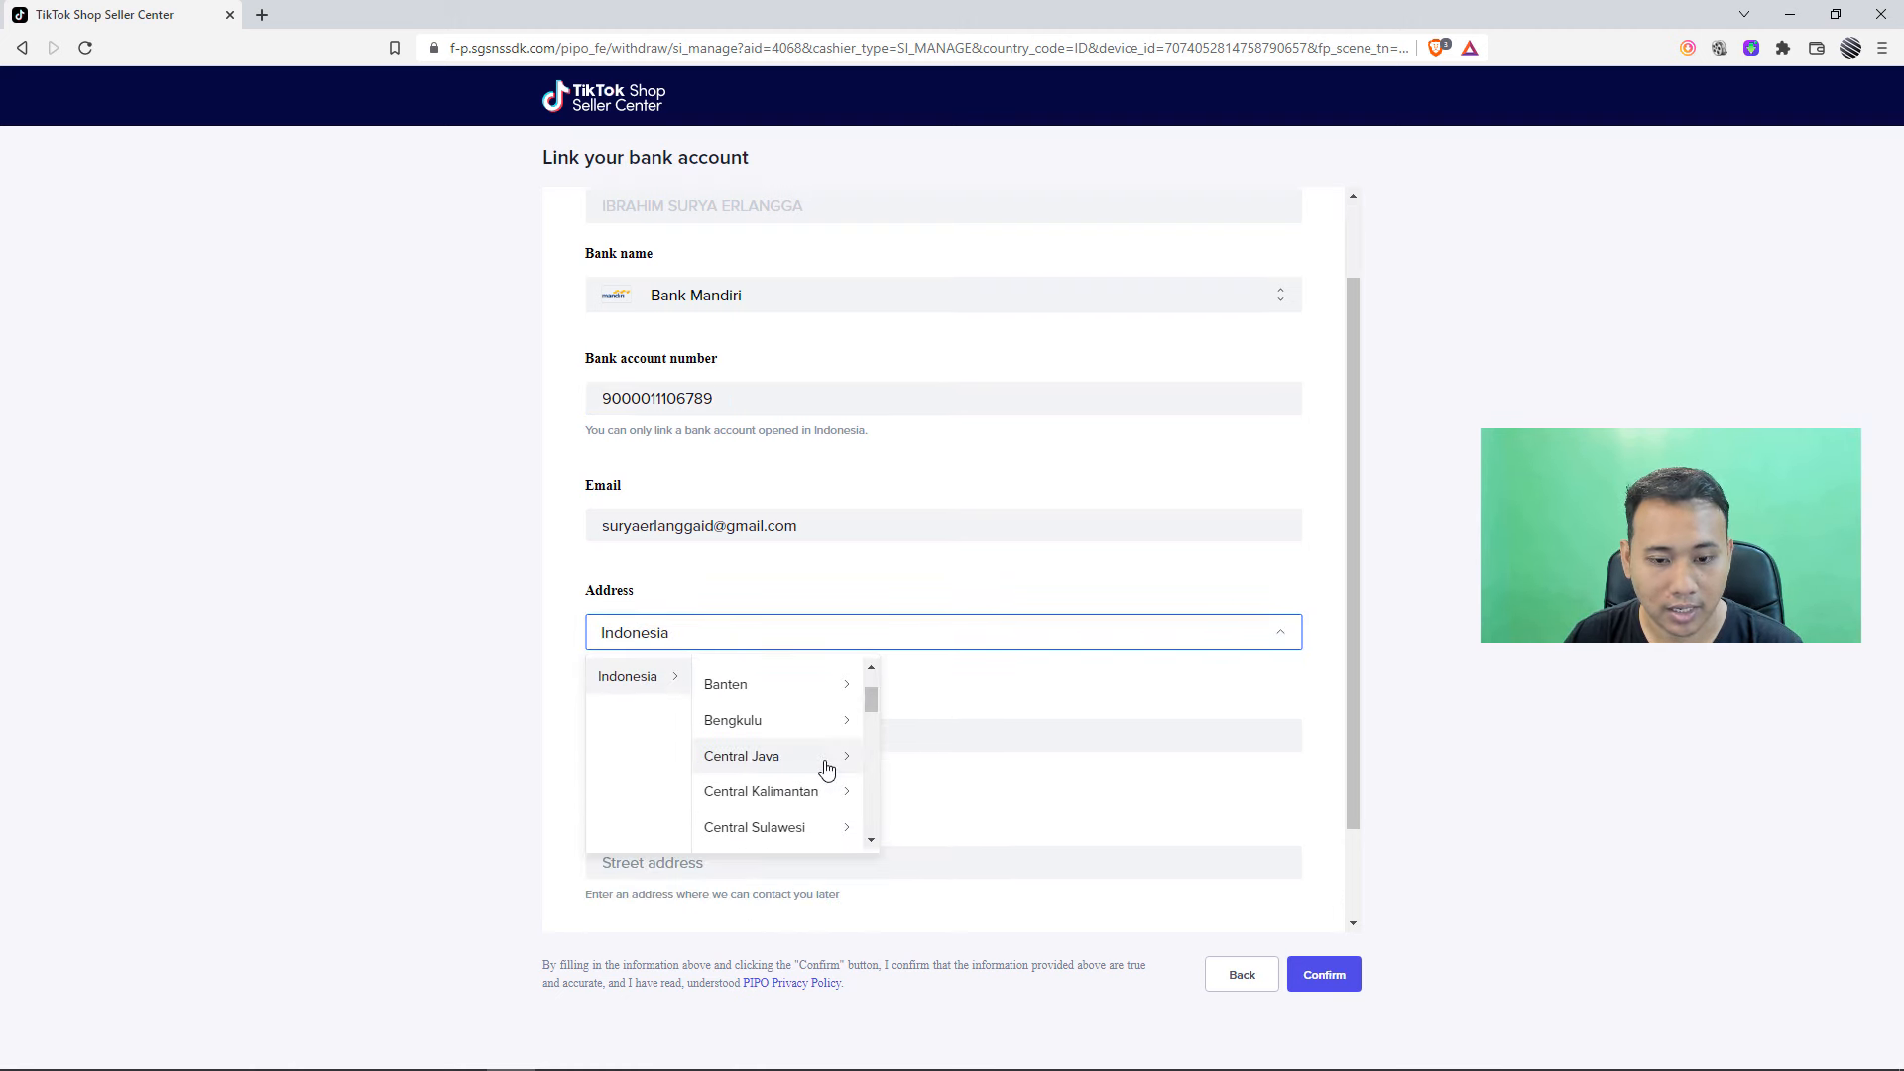
{"action": "left_click", "coordinate": [827, 767]}
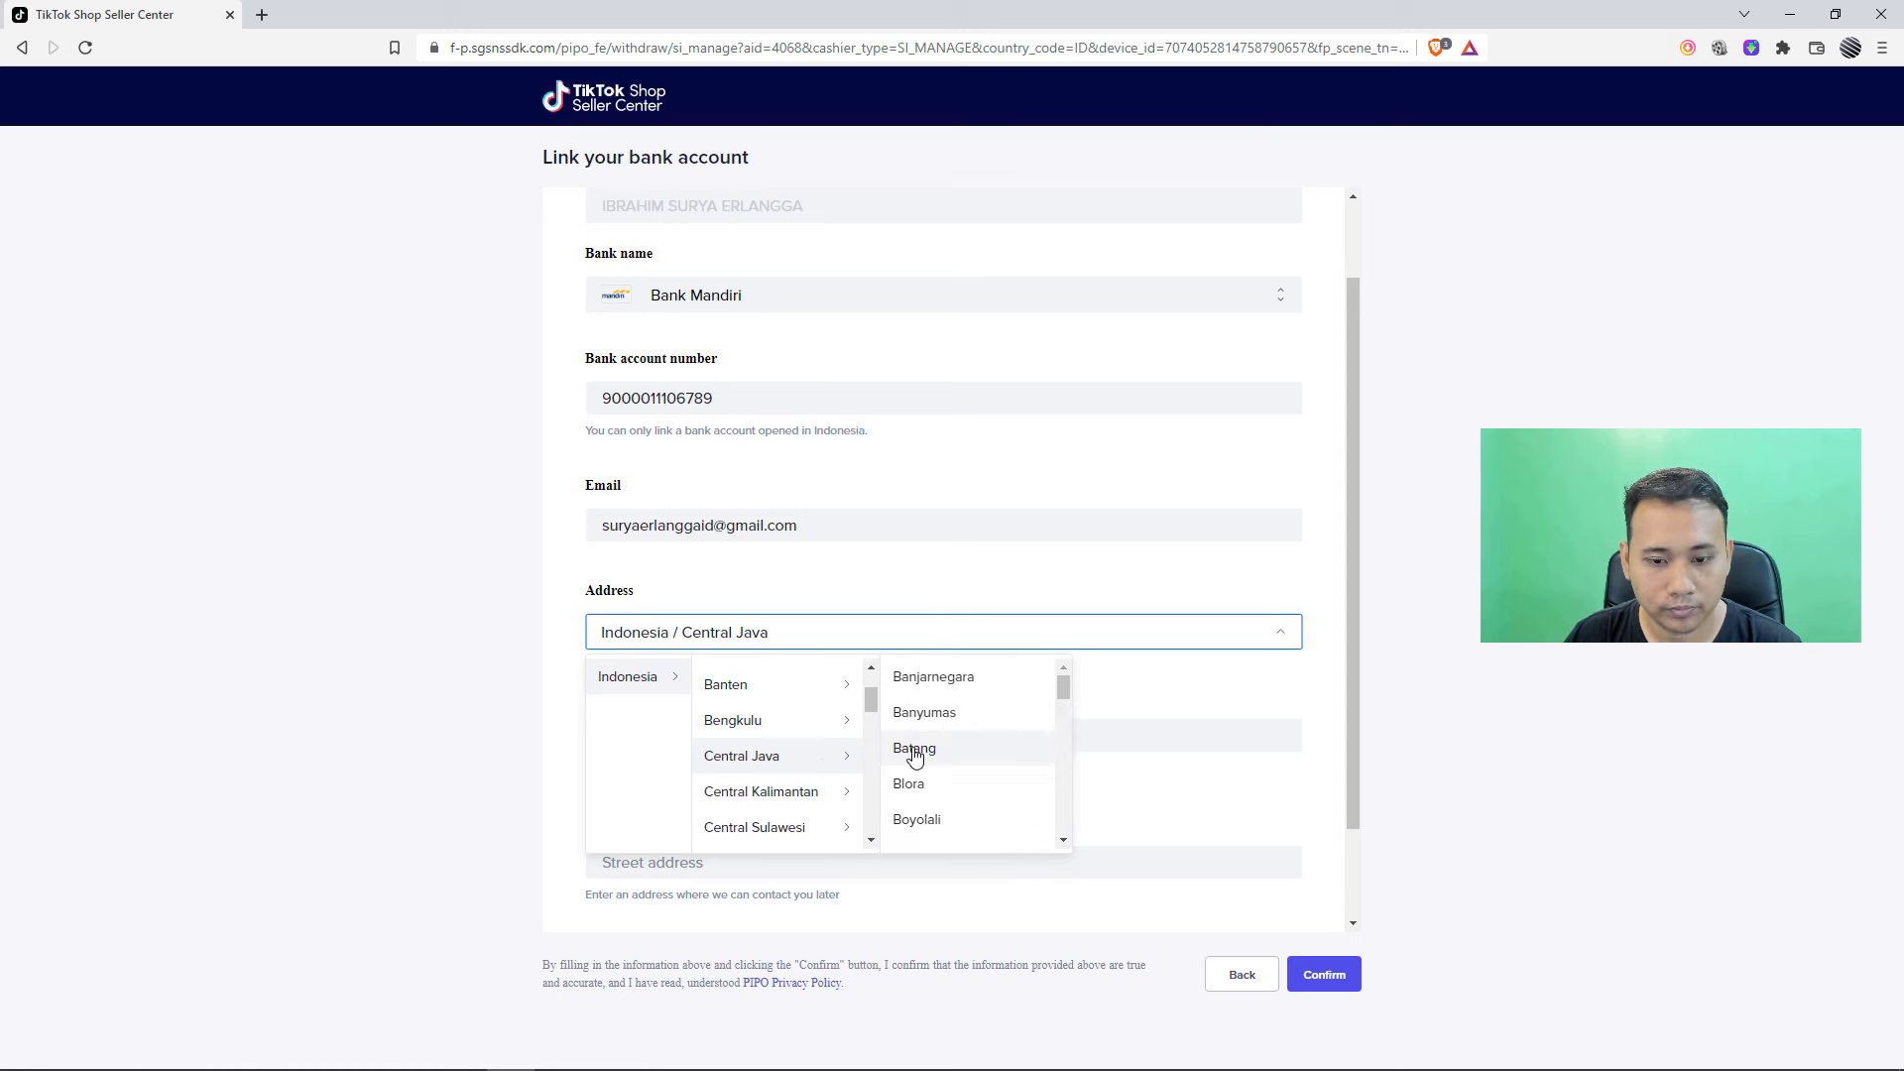
{"action": "scroll", "coordinate": [955, 749], "scroll_direction": "down", "scroll_amount": 5}
{"action": "scroll", "coordinate": [955, 749], "scroll_direction": "down", "scroll_amount": 4}
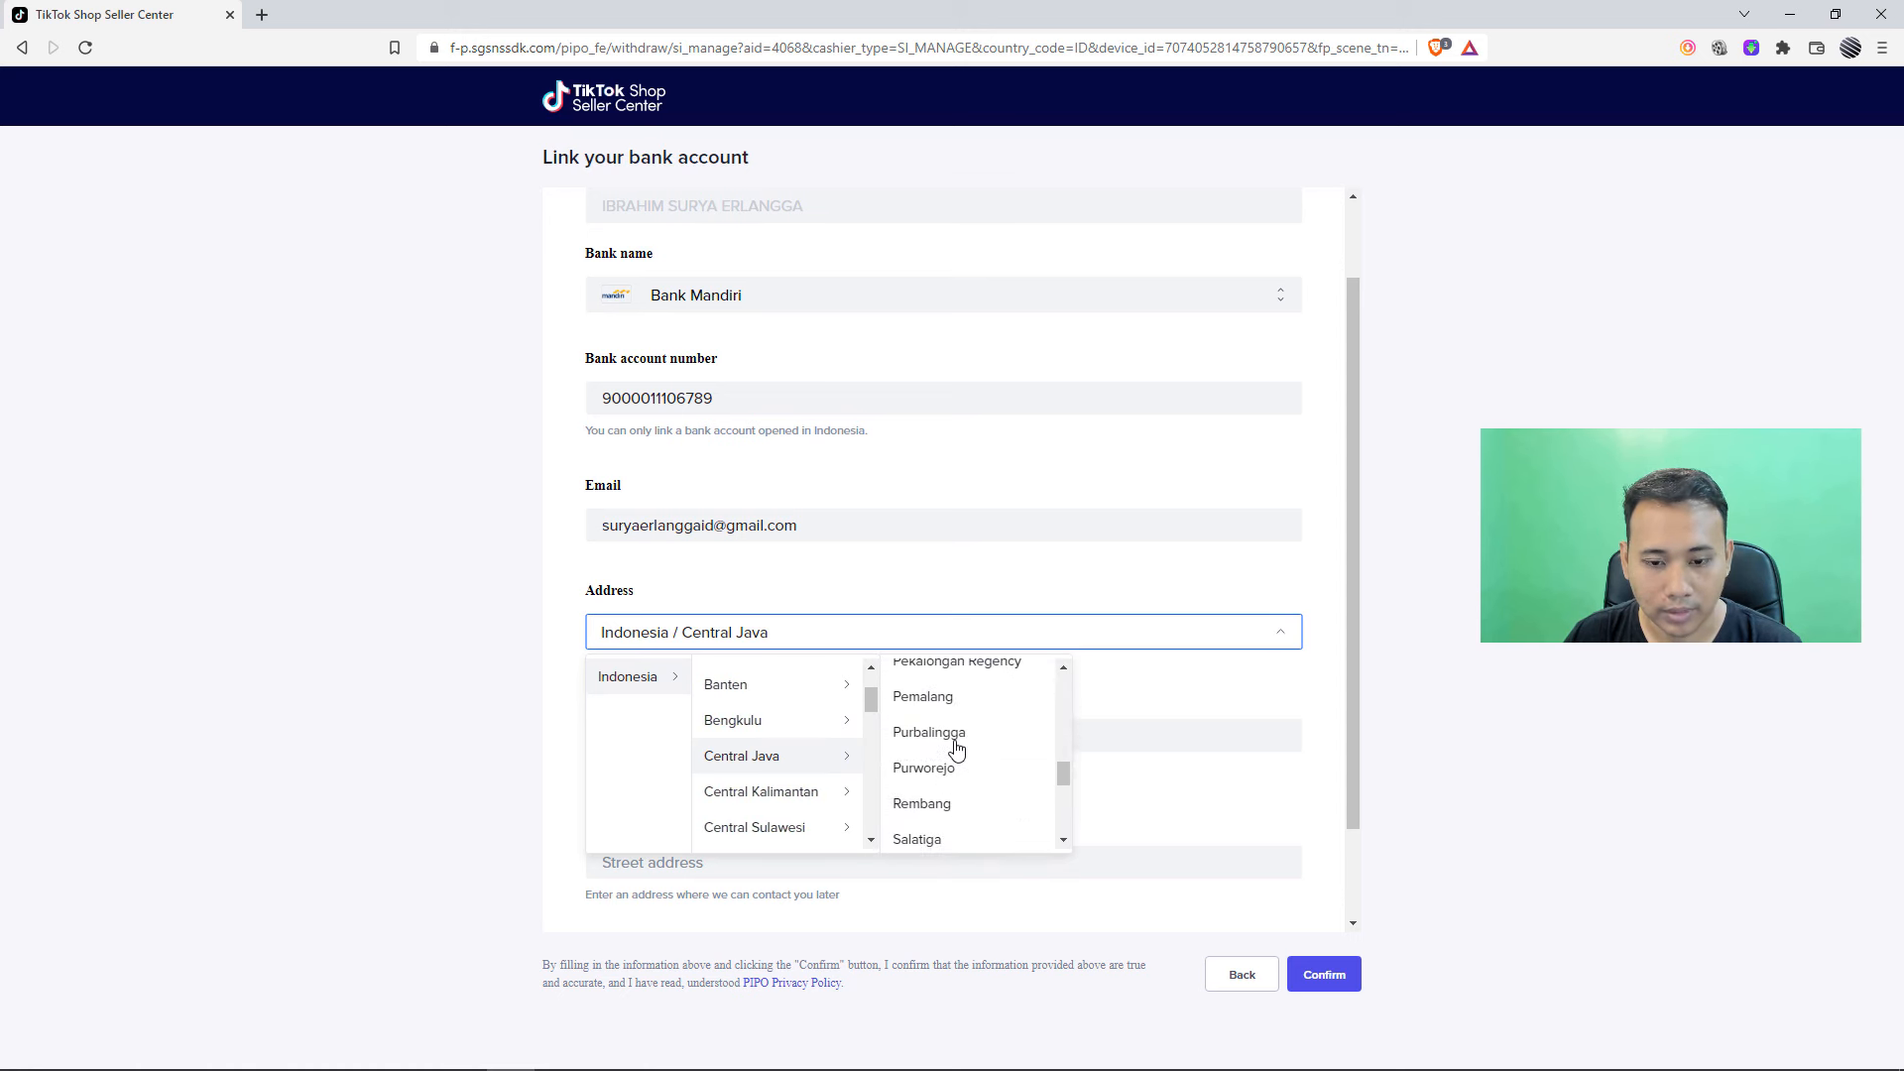
{"action": "left_click", "coordinate": [949, 790]}
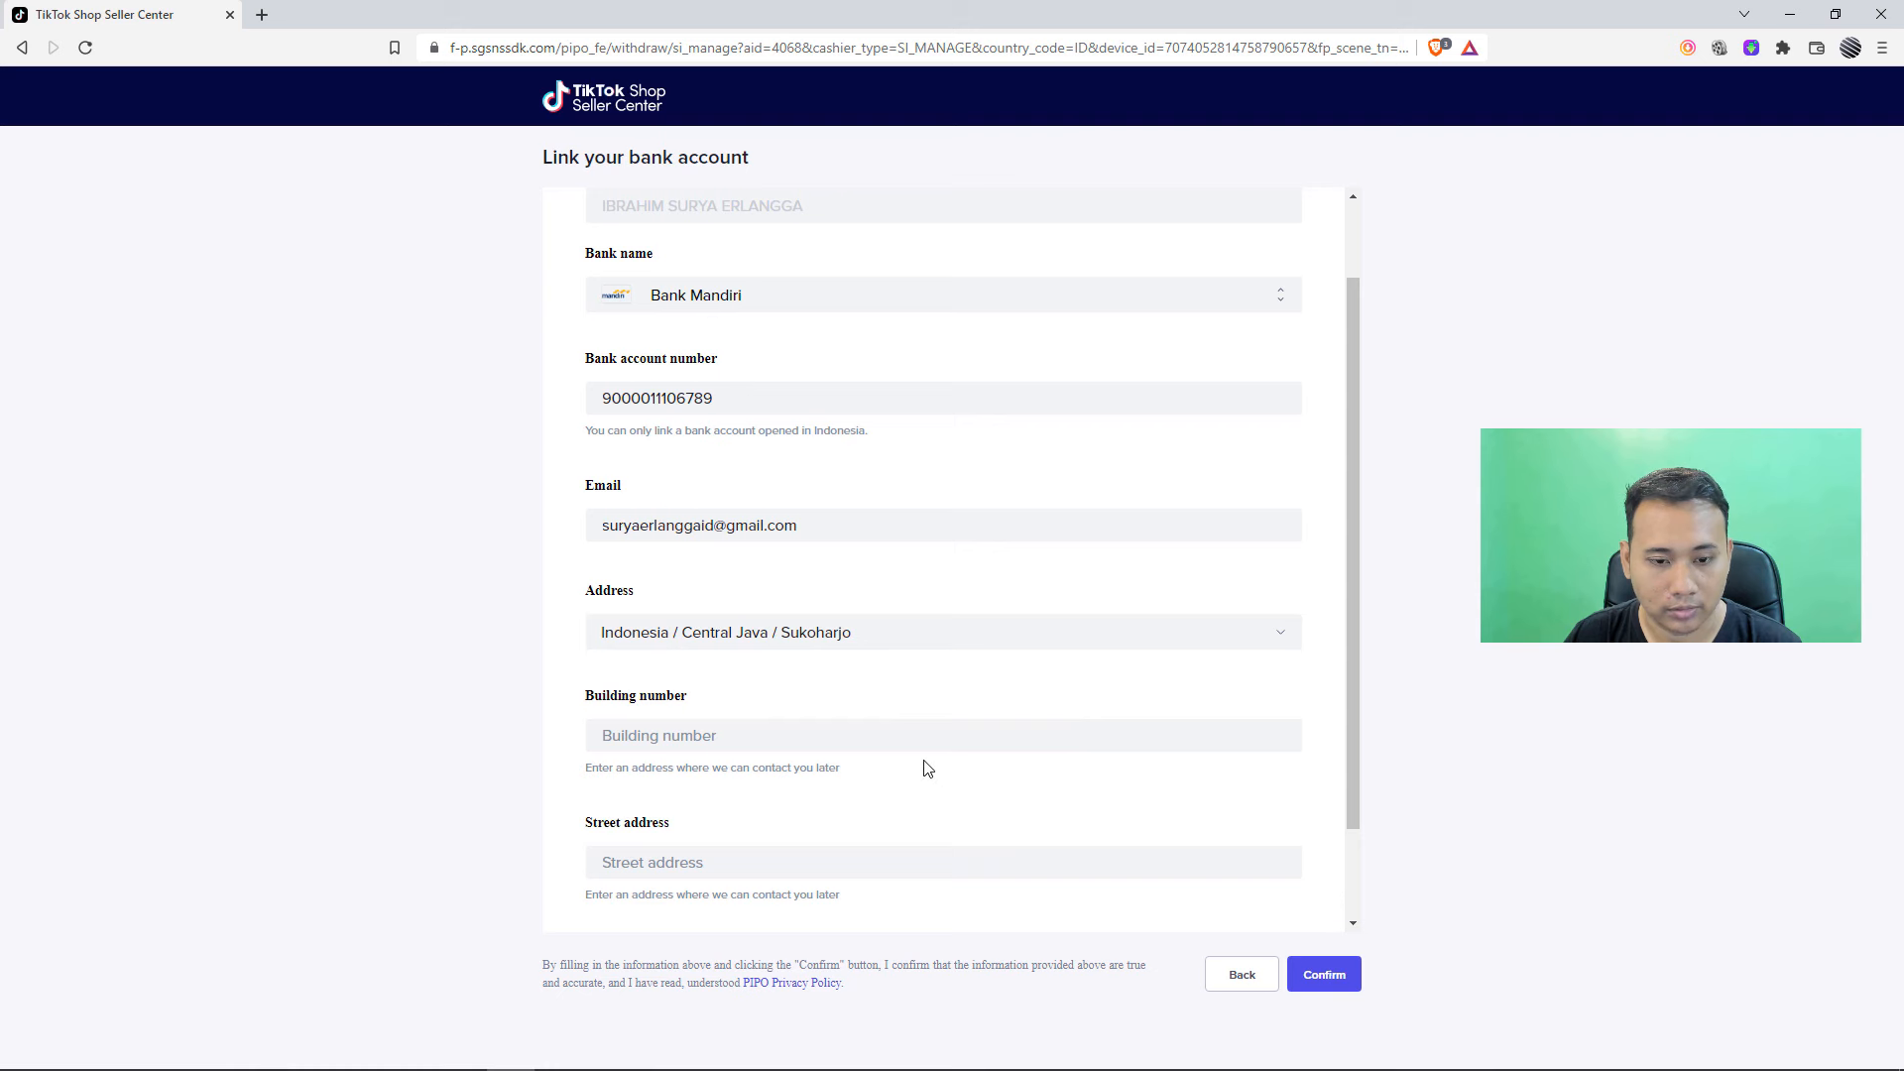
{"action": "scroll", "coordinate": [910, 756], "scroll_direction": "down", "scroll_amount": 2}
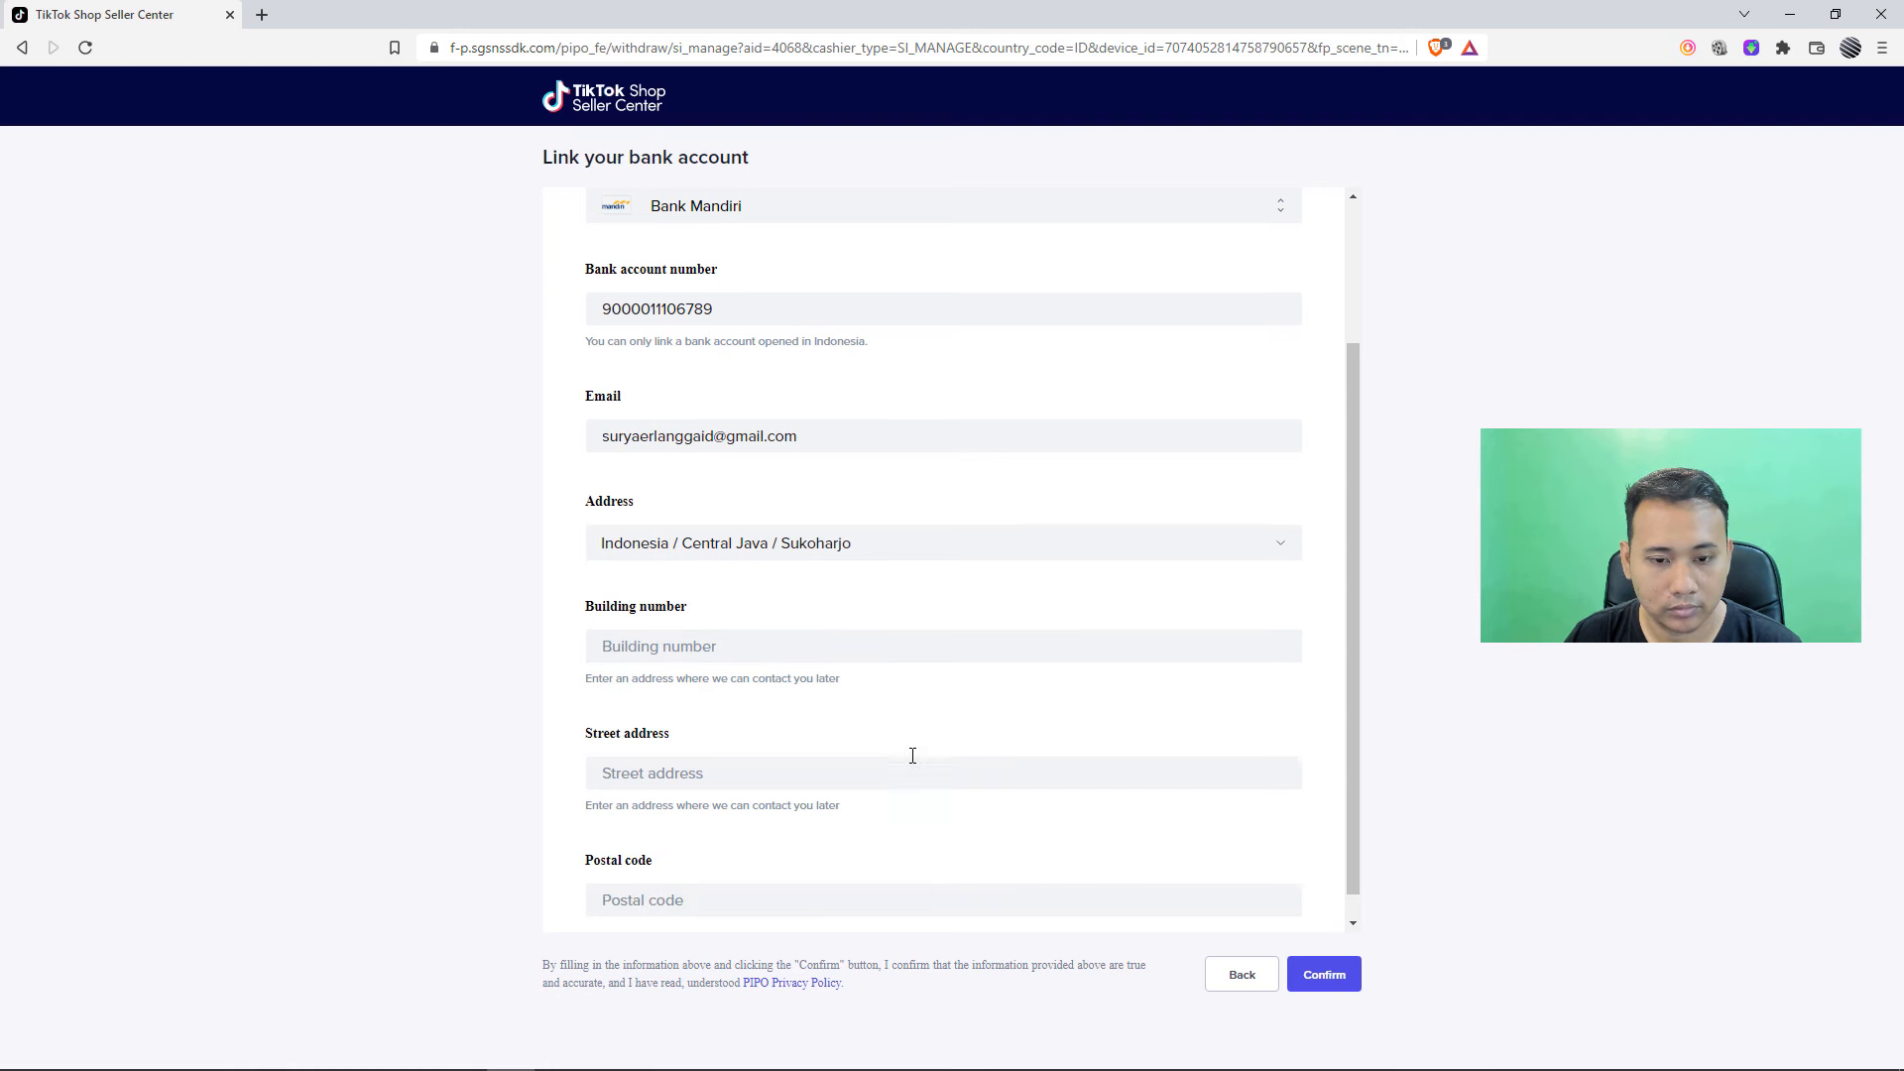
Fill in the building number and street address, correcting typos in the street name
{"action": "left_click", "coordinate": [768, 624]}
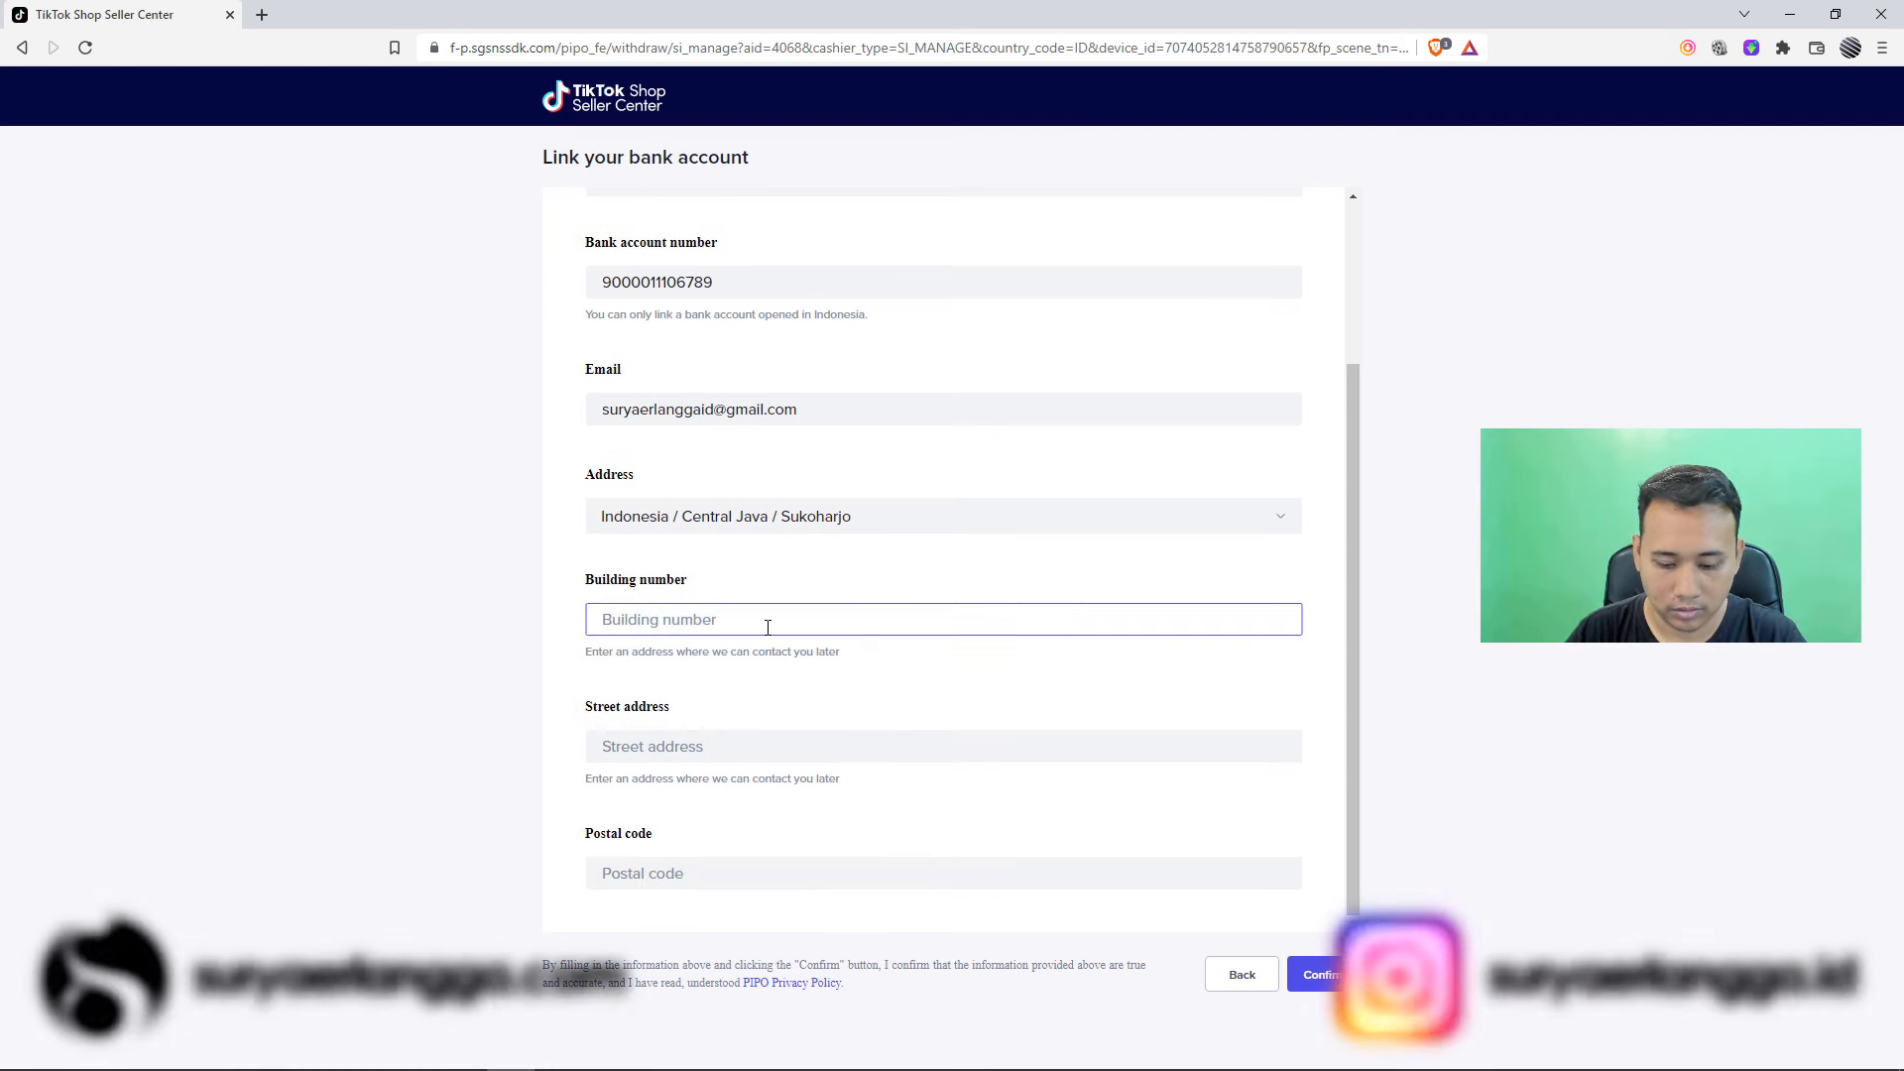
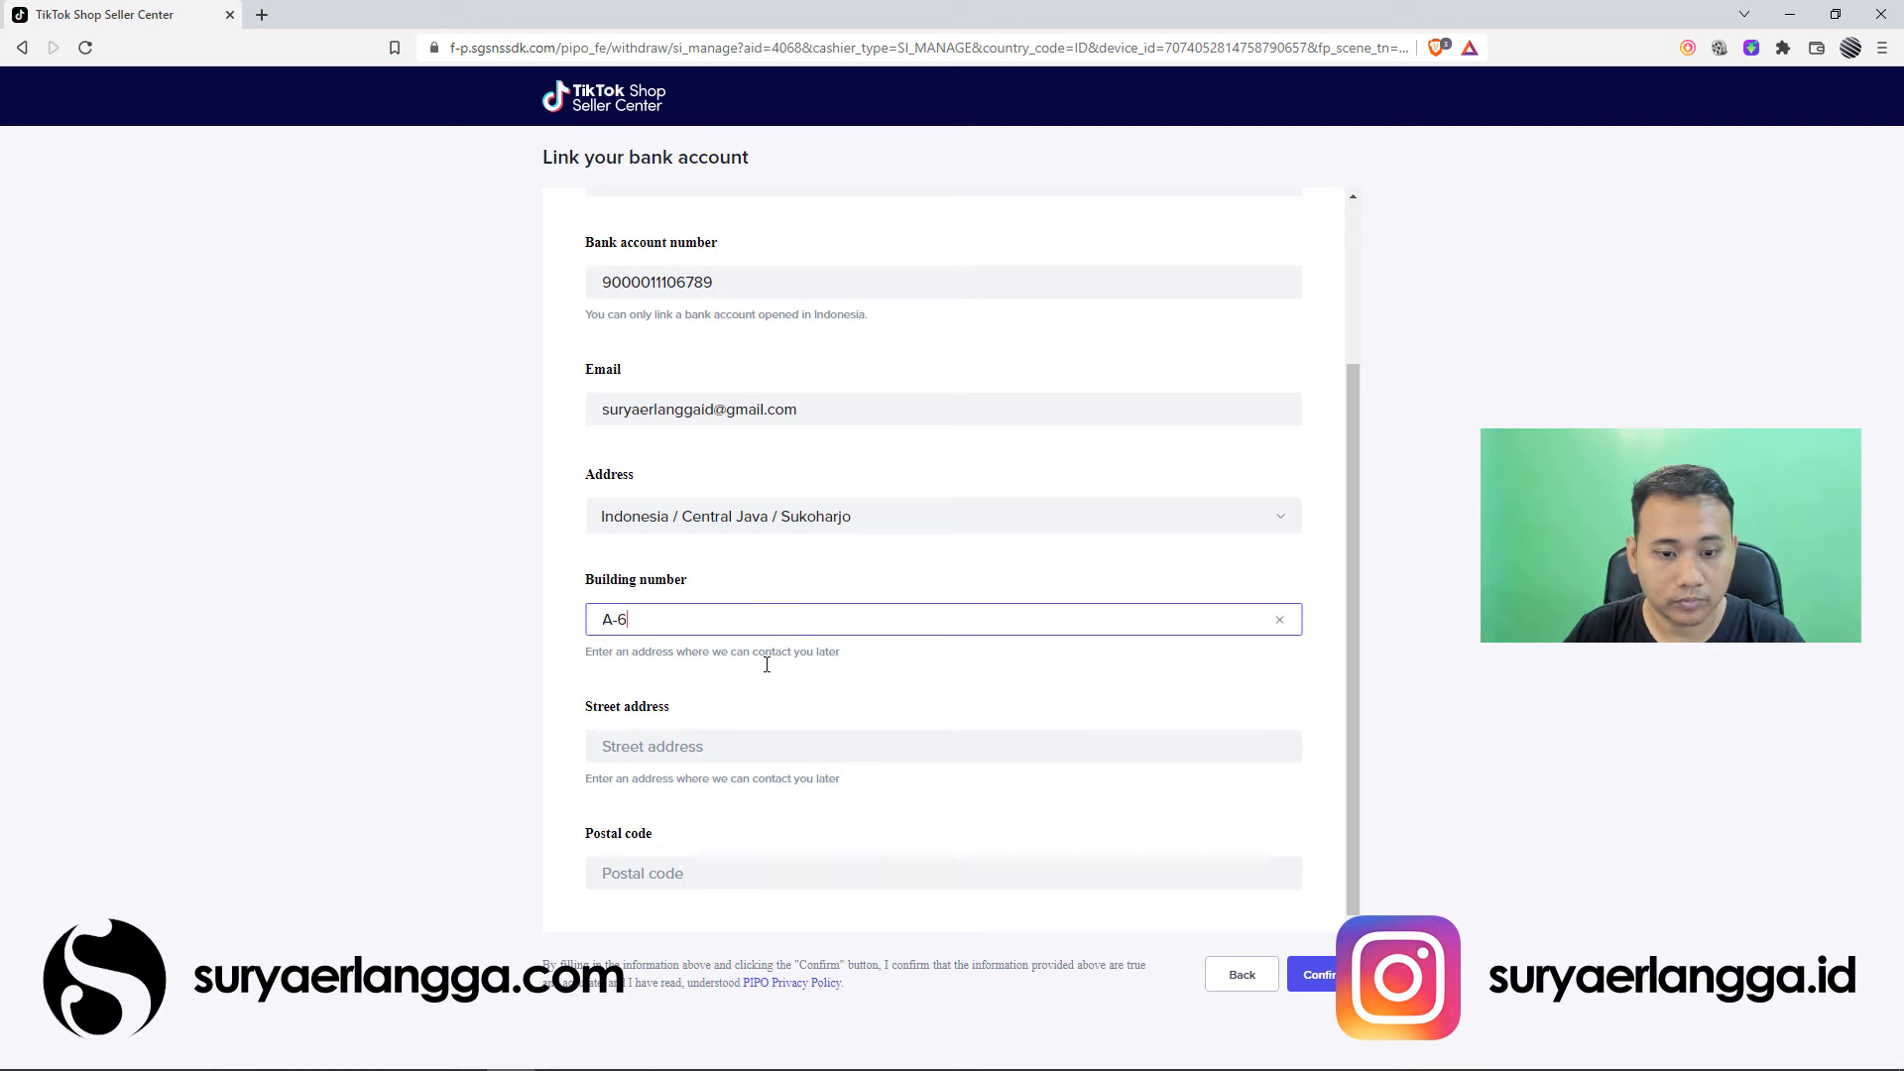
{"action": "left_click", "coordinate": [734, 752]}
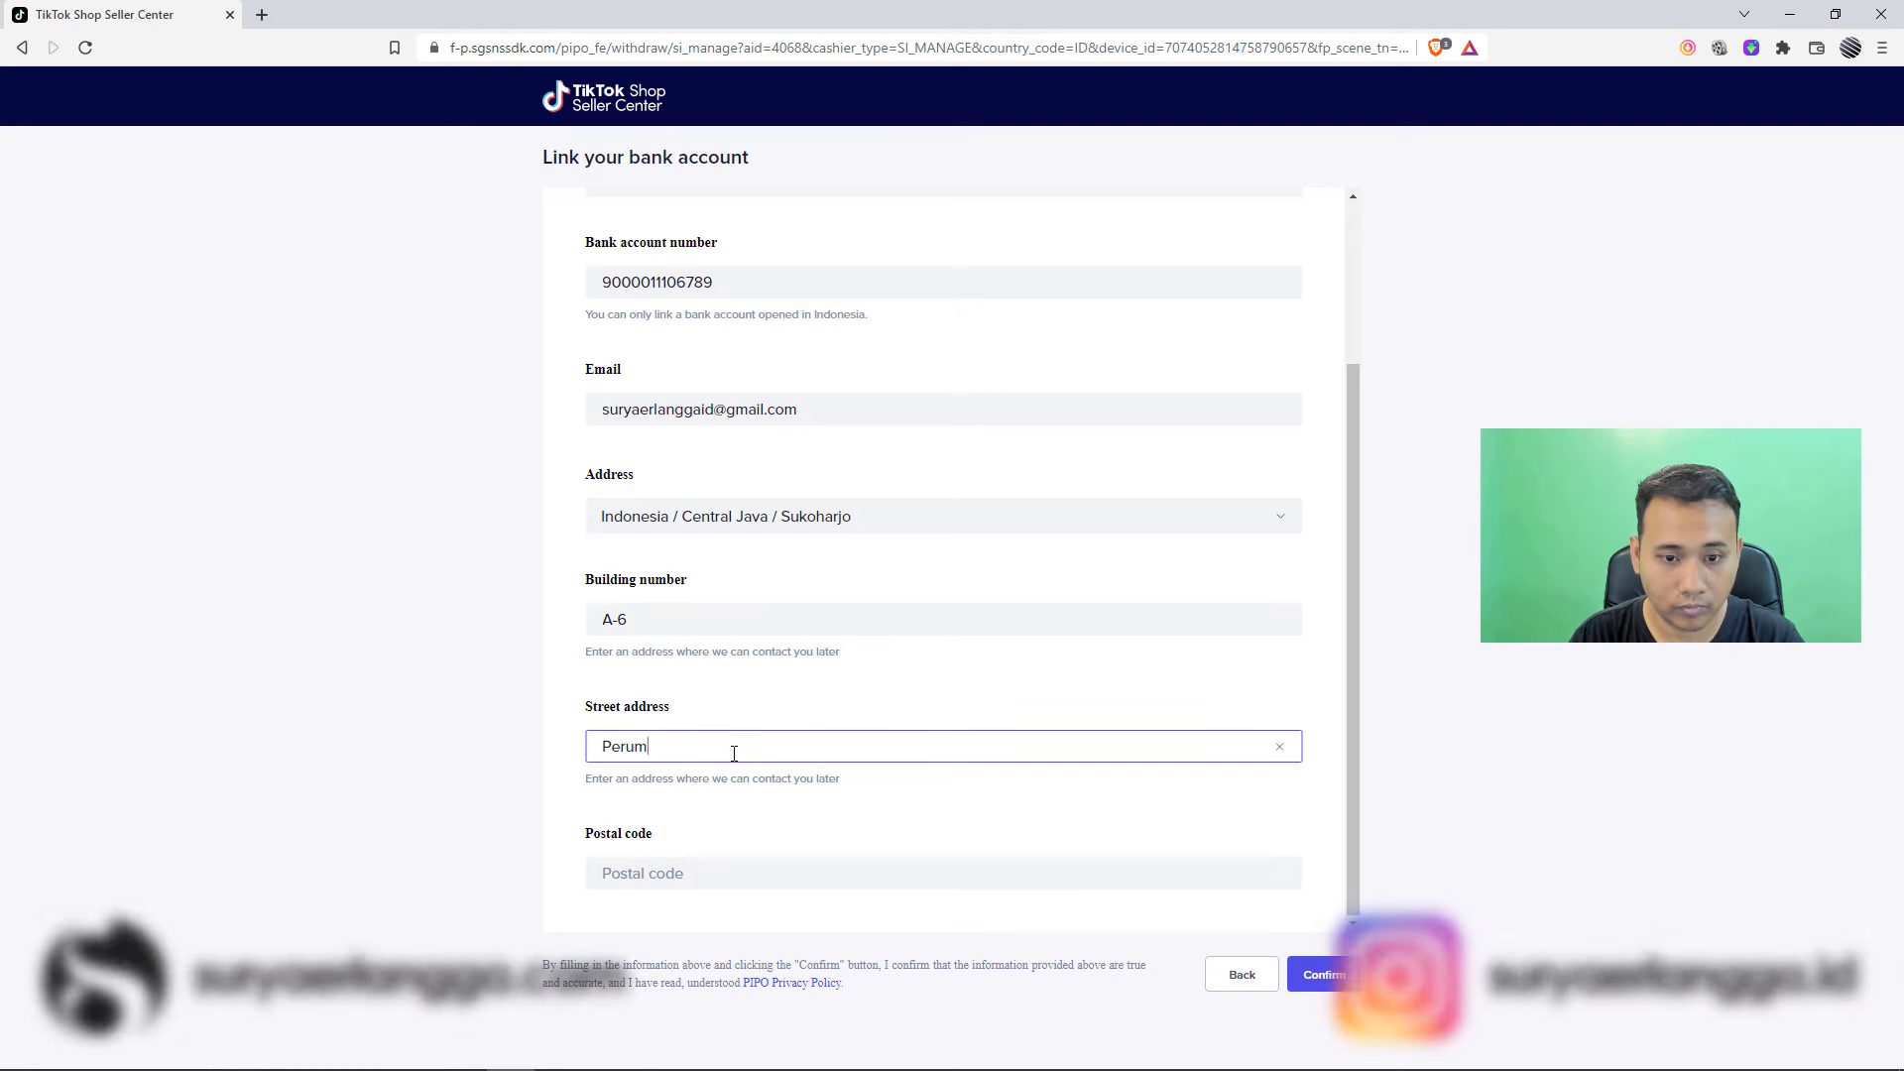
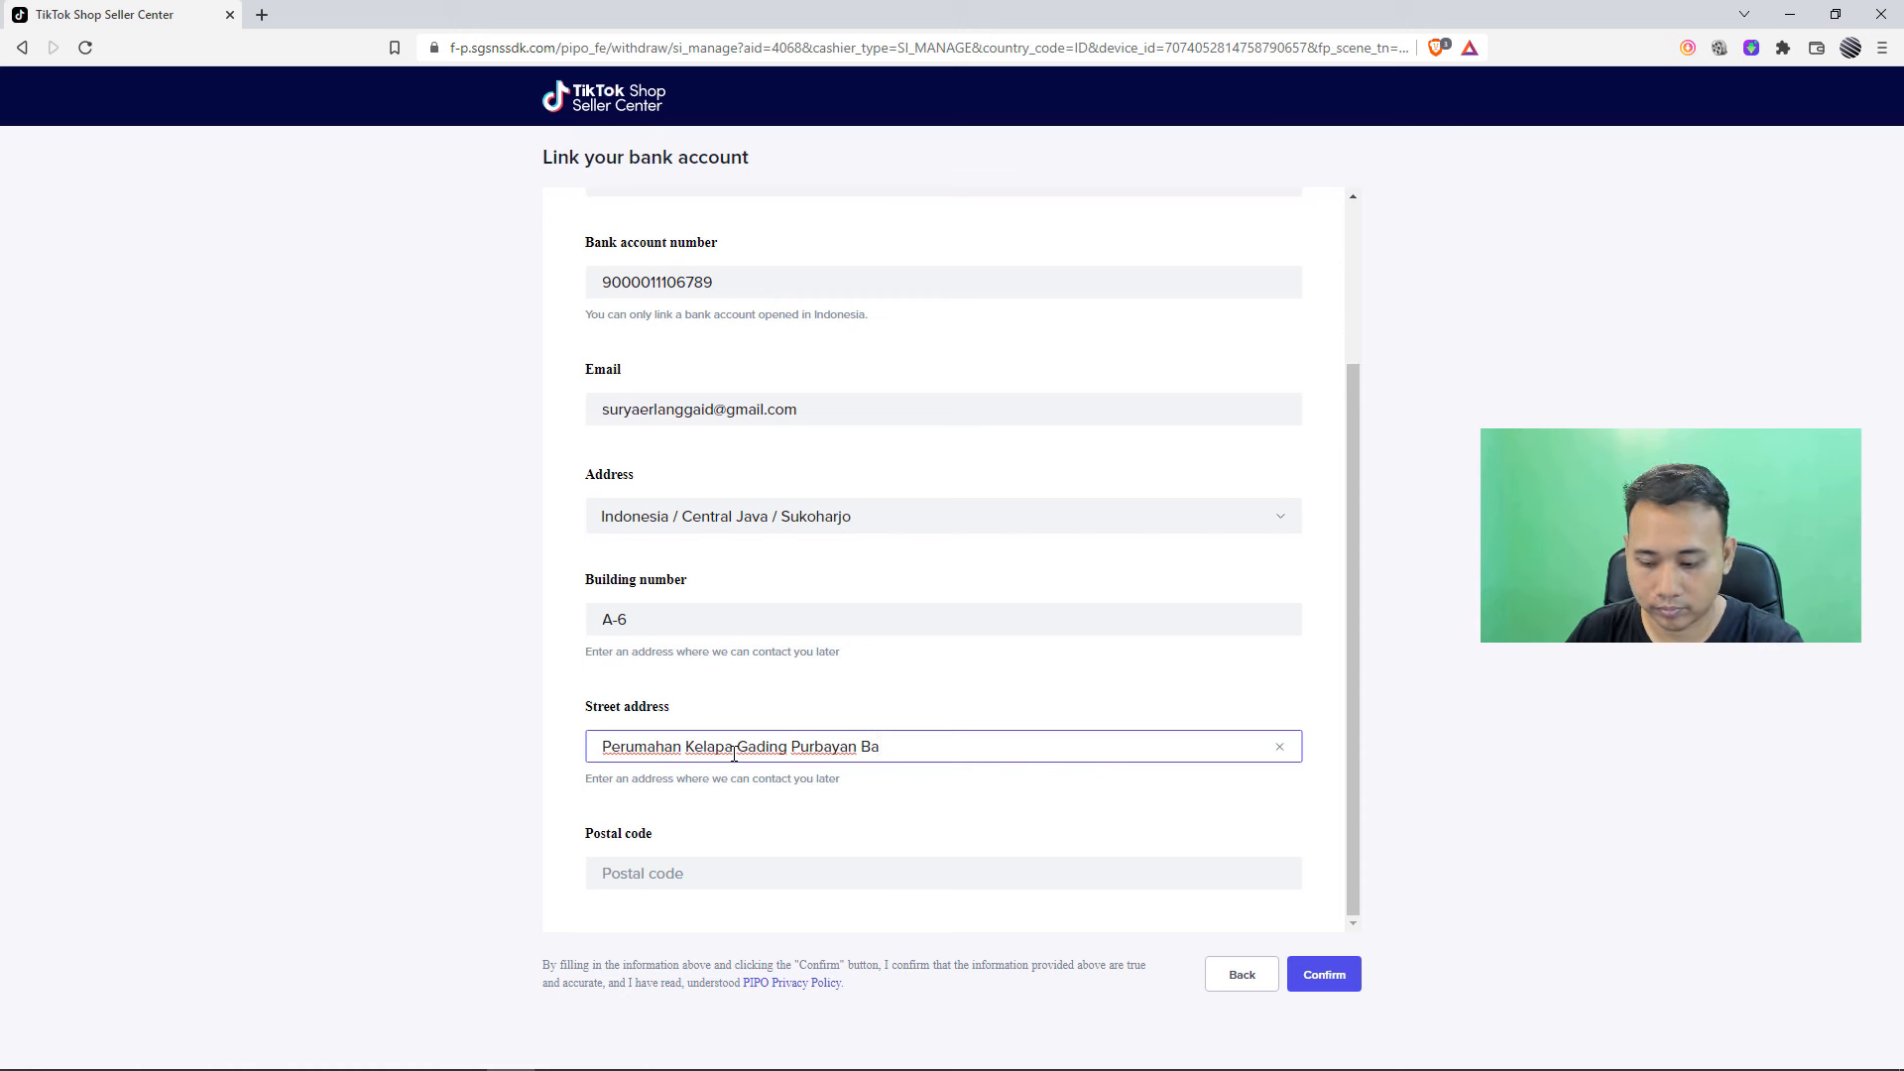
{"action": "left_click_drag", "start_coordinate": [682, 759], "coordinate": [648, 759]}
{"action": "key", "text": "BackSpace"}
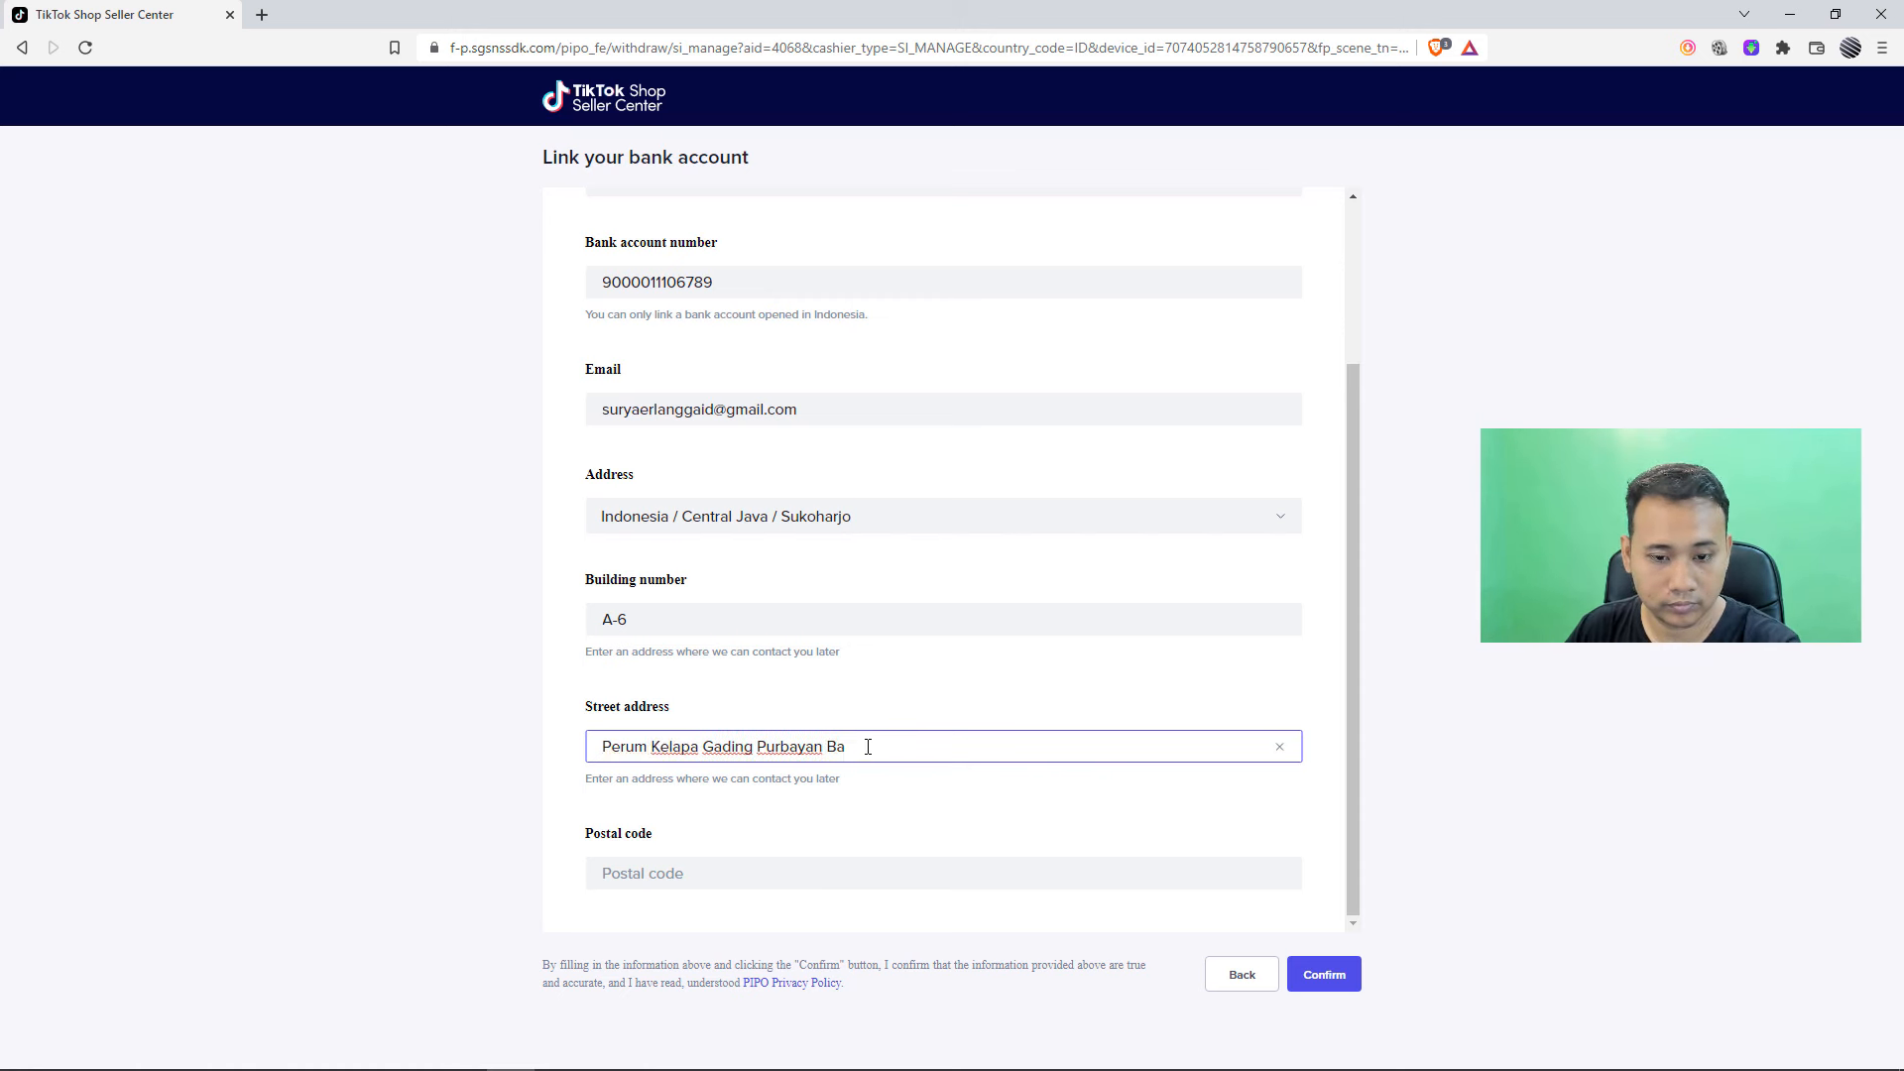
{"action": "type", "text": "ki"}
{"action": "left_click", "coordinate": [906, 807]}
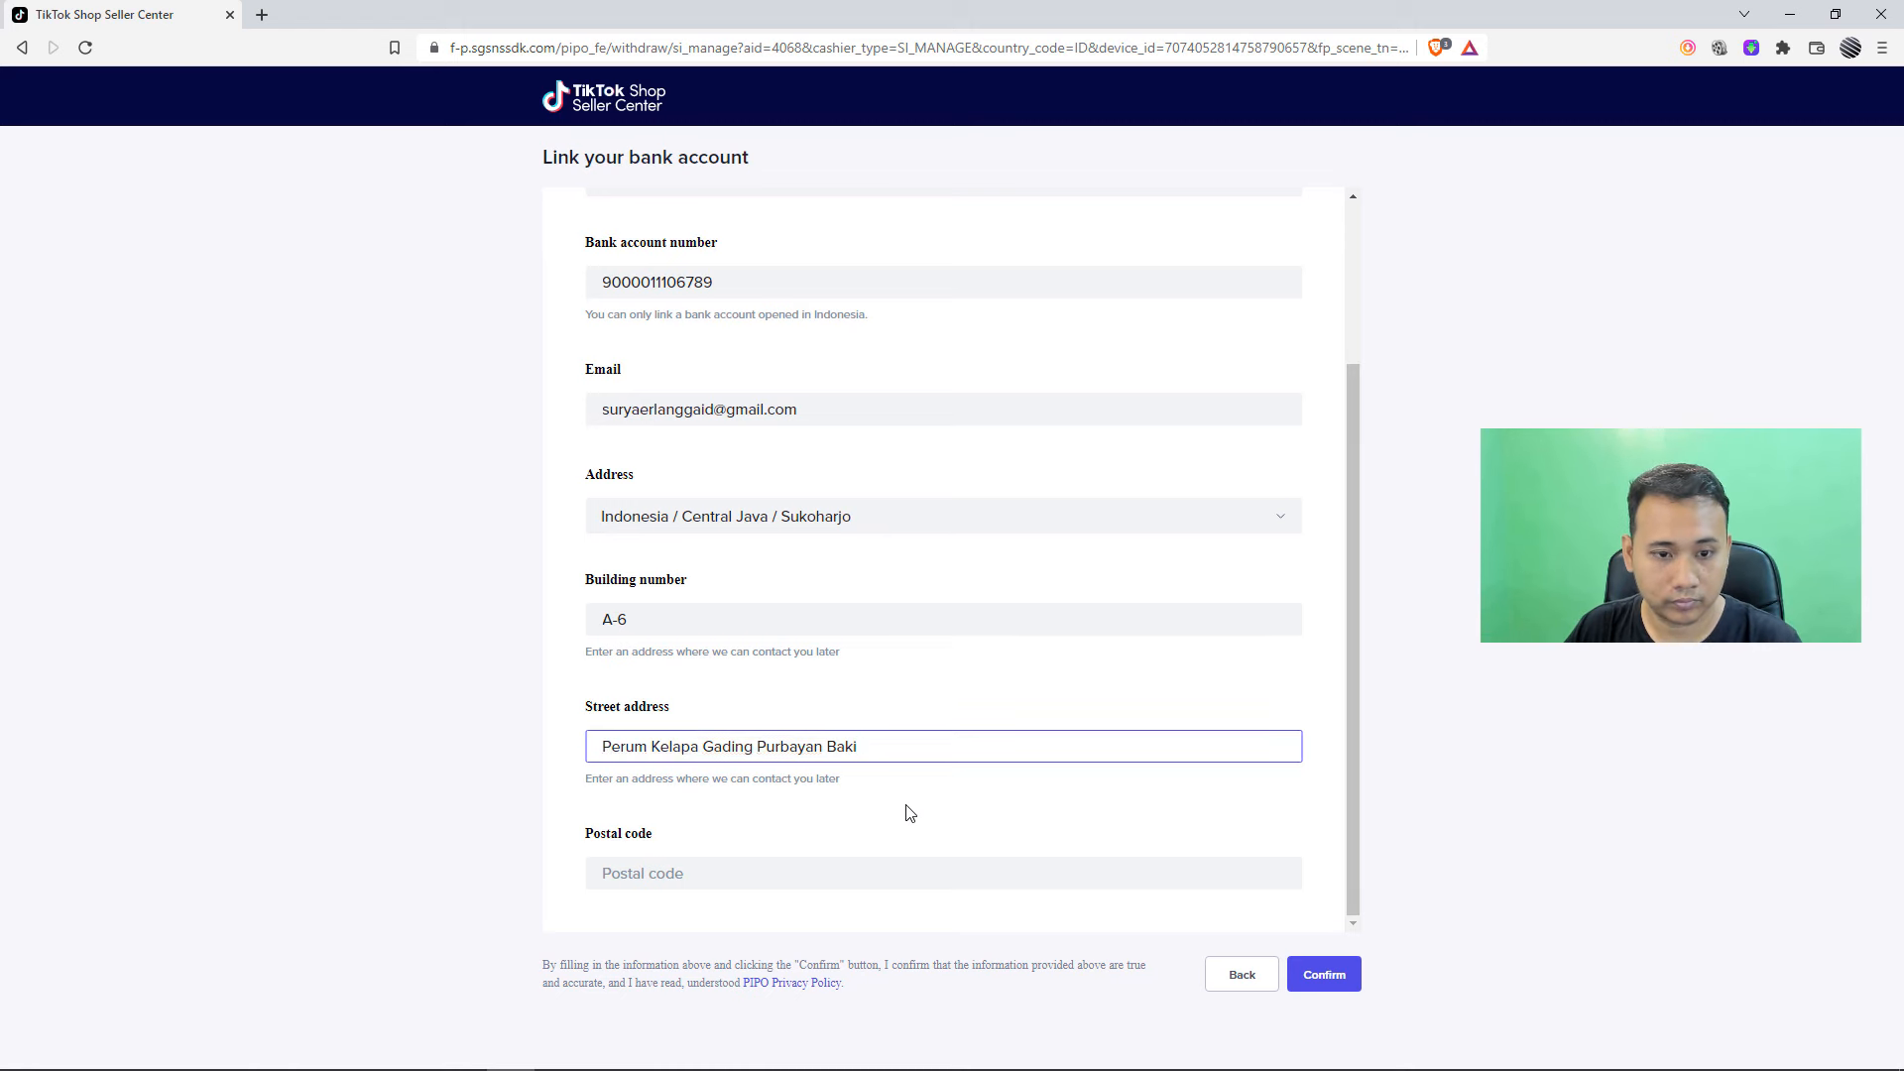
Enter the postal code and review the completed form
{"action": "scroll", "coordinate": [816, 544], "scroll_direction": "up", "scroll_amount": 2}
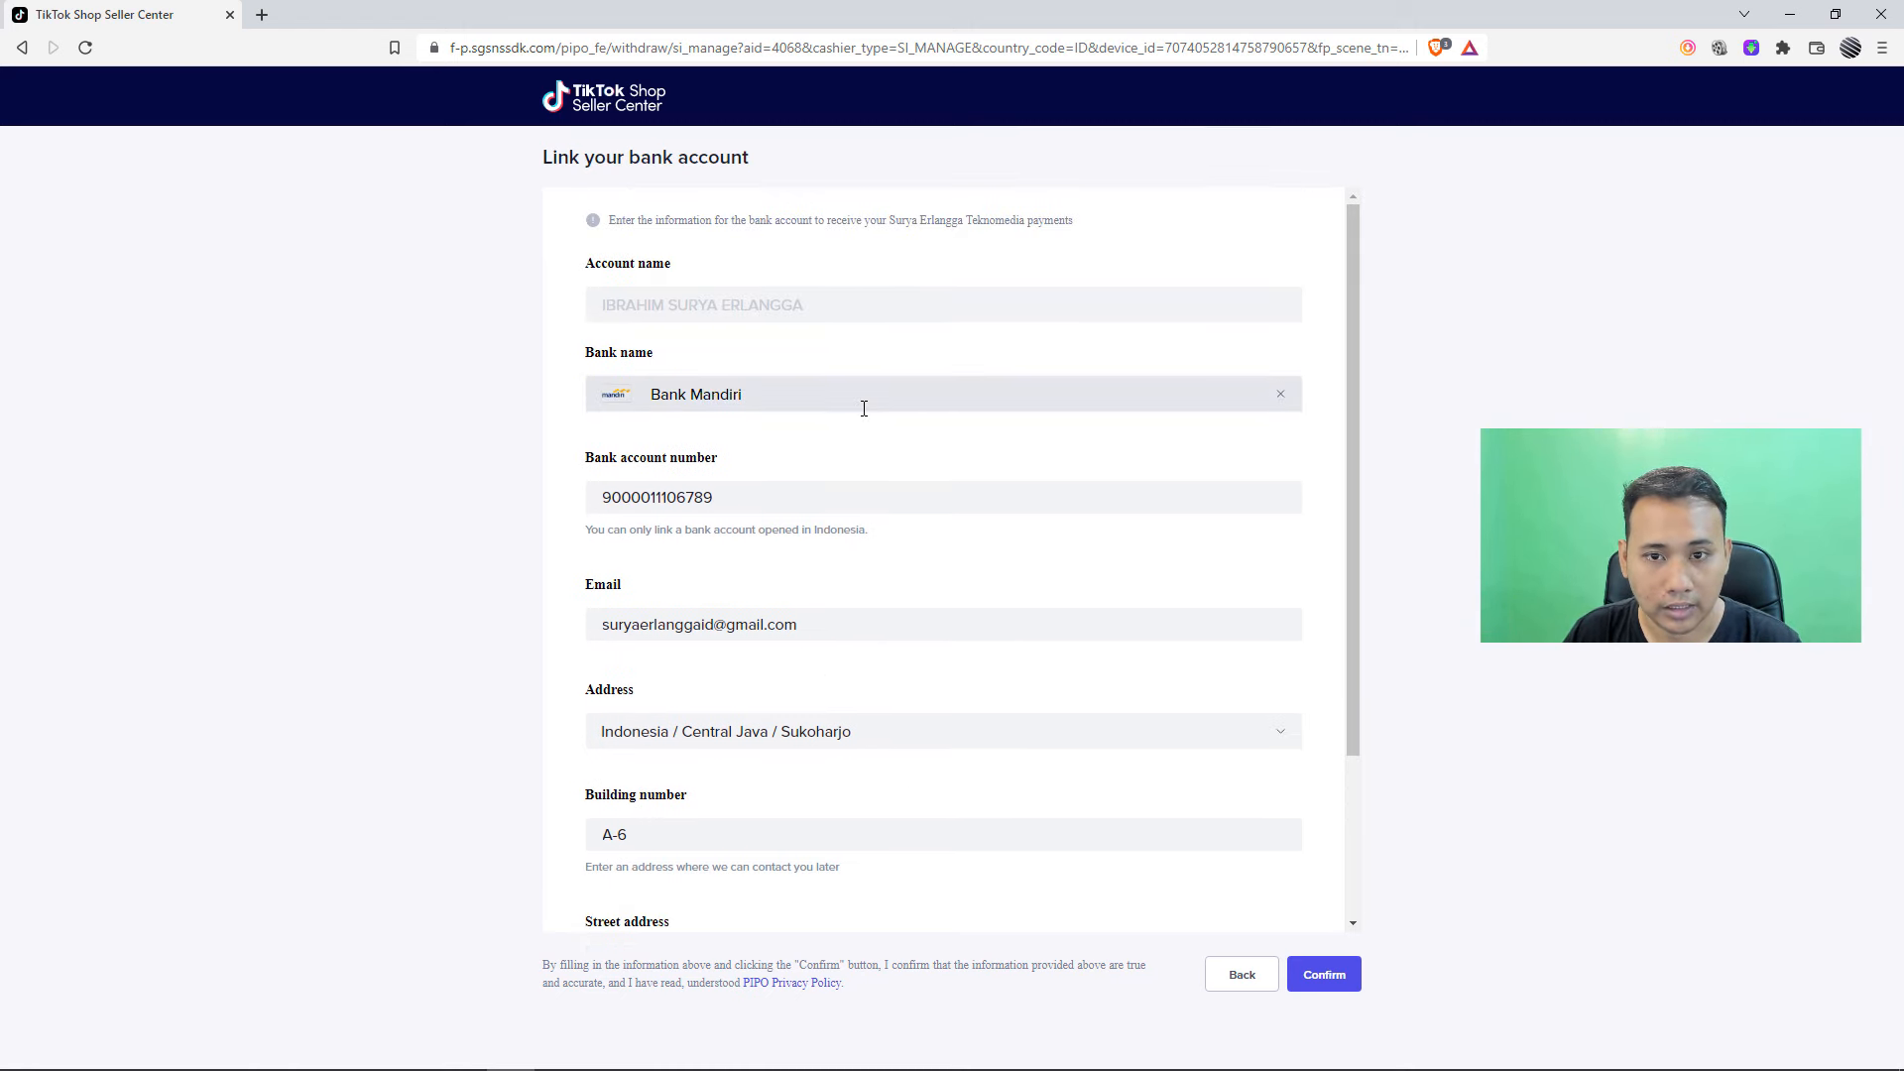
{"action": "scroll", "coordinate": [864, 412], "scroll_direction": "down", "scroll_amount": 2}
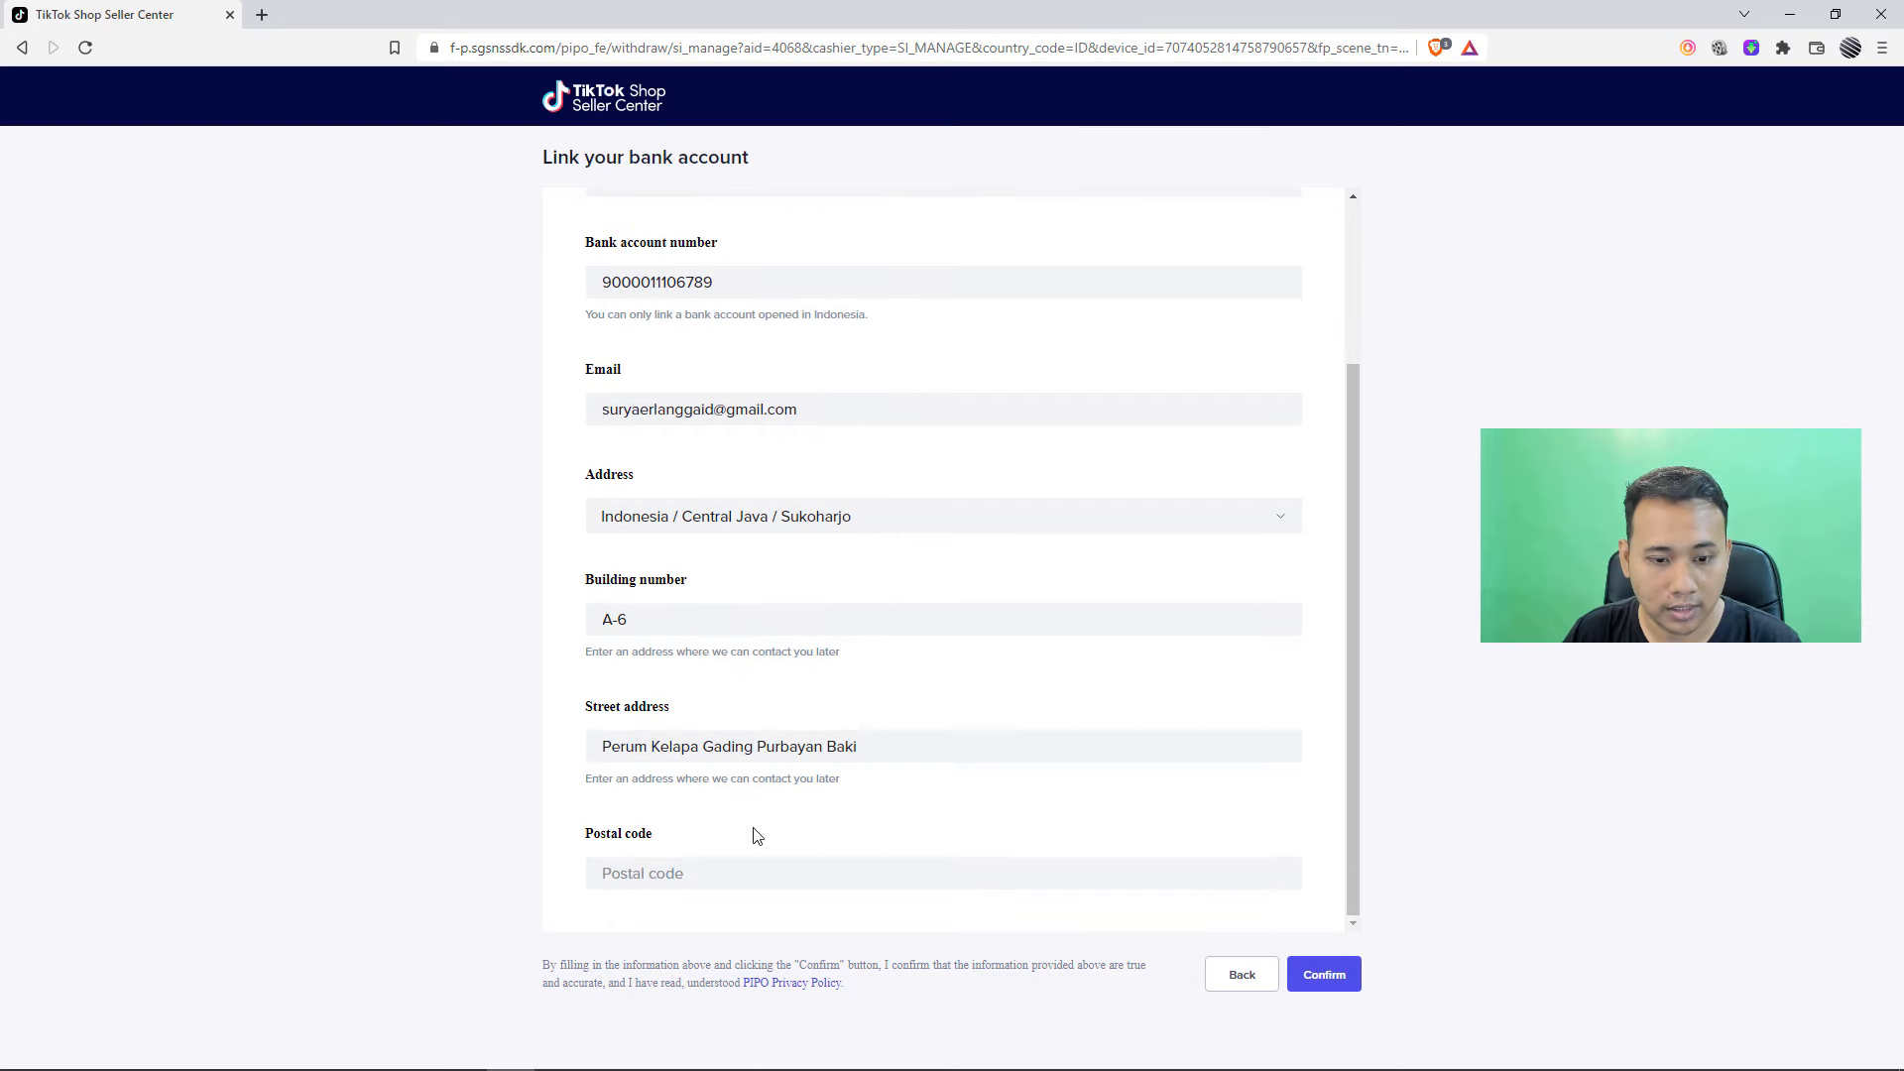
{"action": "left_click", "coordinate": [676, 870]}
{"action": "type", "text": "57556"}
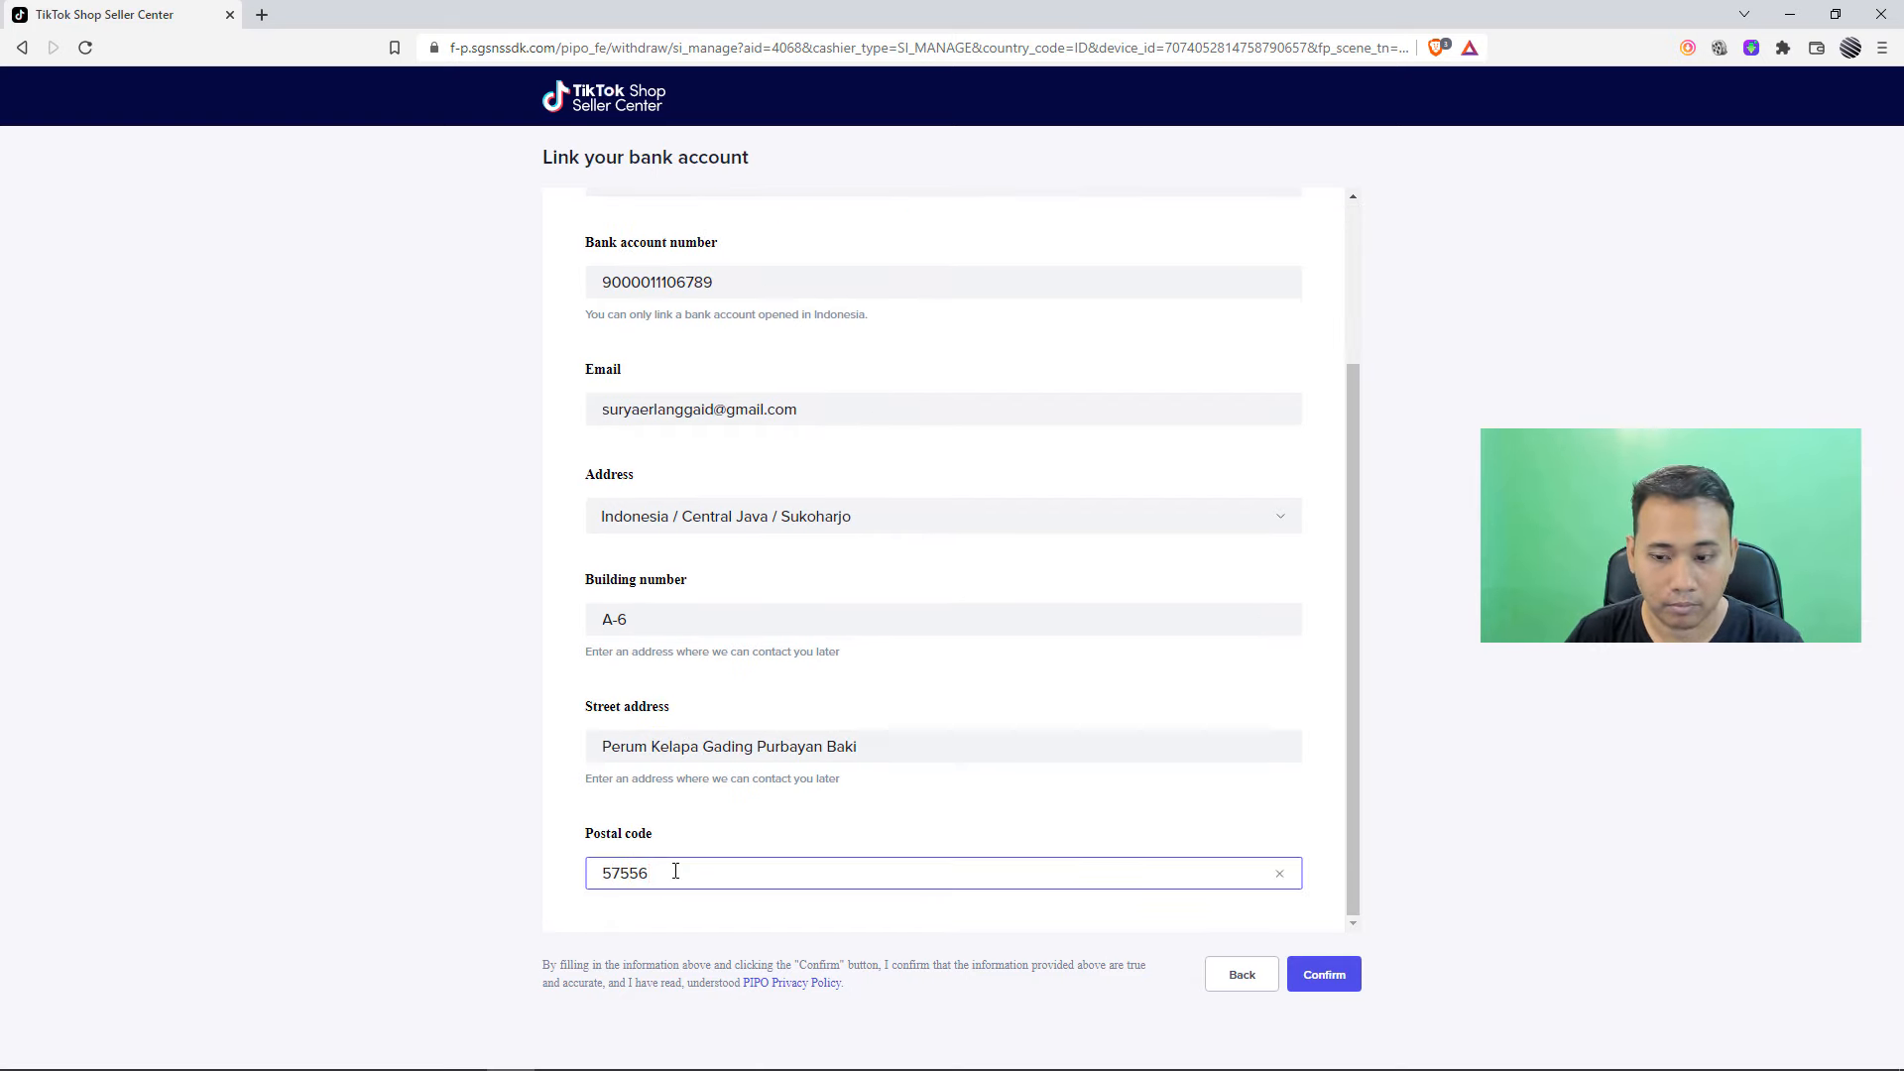
{"action": "left_click", "coordinate": [789, 929]}
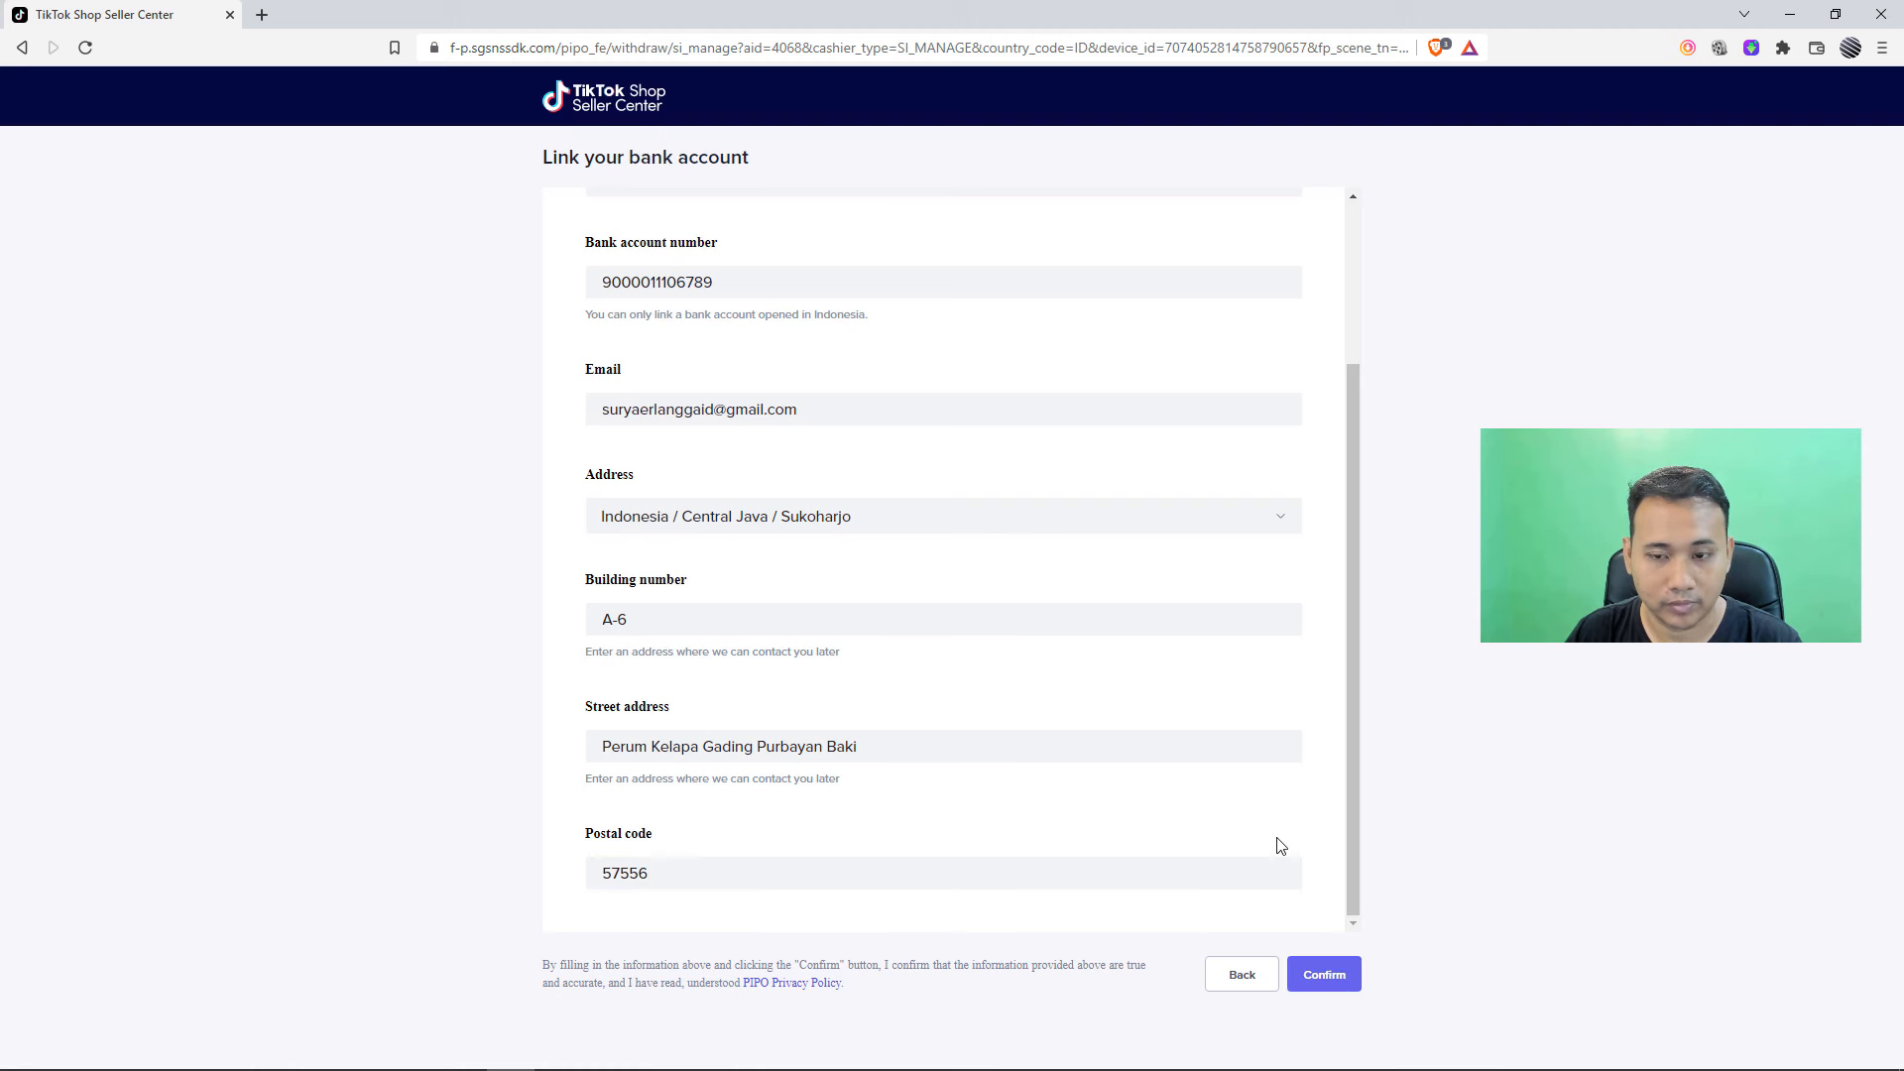
{"action": "scroll", "coordinate": [1259, 791], "scroll_direction": "up", "scroll_amount": 3}
{"action": "scroll", "coordinate": [1260, 791], "scroll_direction": "down", "scroll_amount": 2}
{"action": "scroll", "coordinate": [1260, 791], "scroll_direction": "down", "scroll_amount": 1}
{"action": "scroll", "coordinate": [1054, 694], "scroll_direction": "up", "scroll_amount": 3}
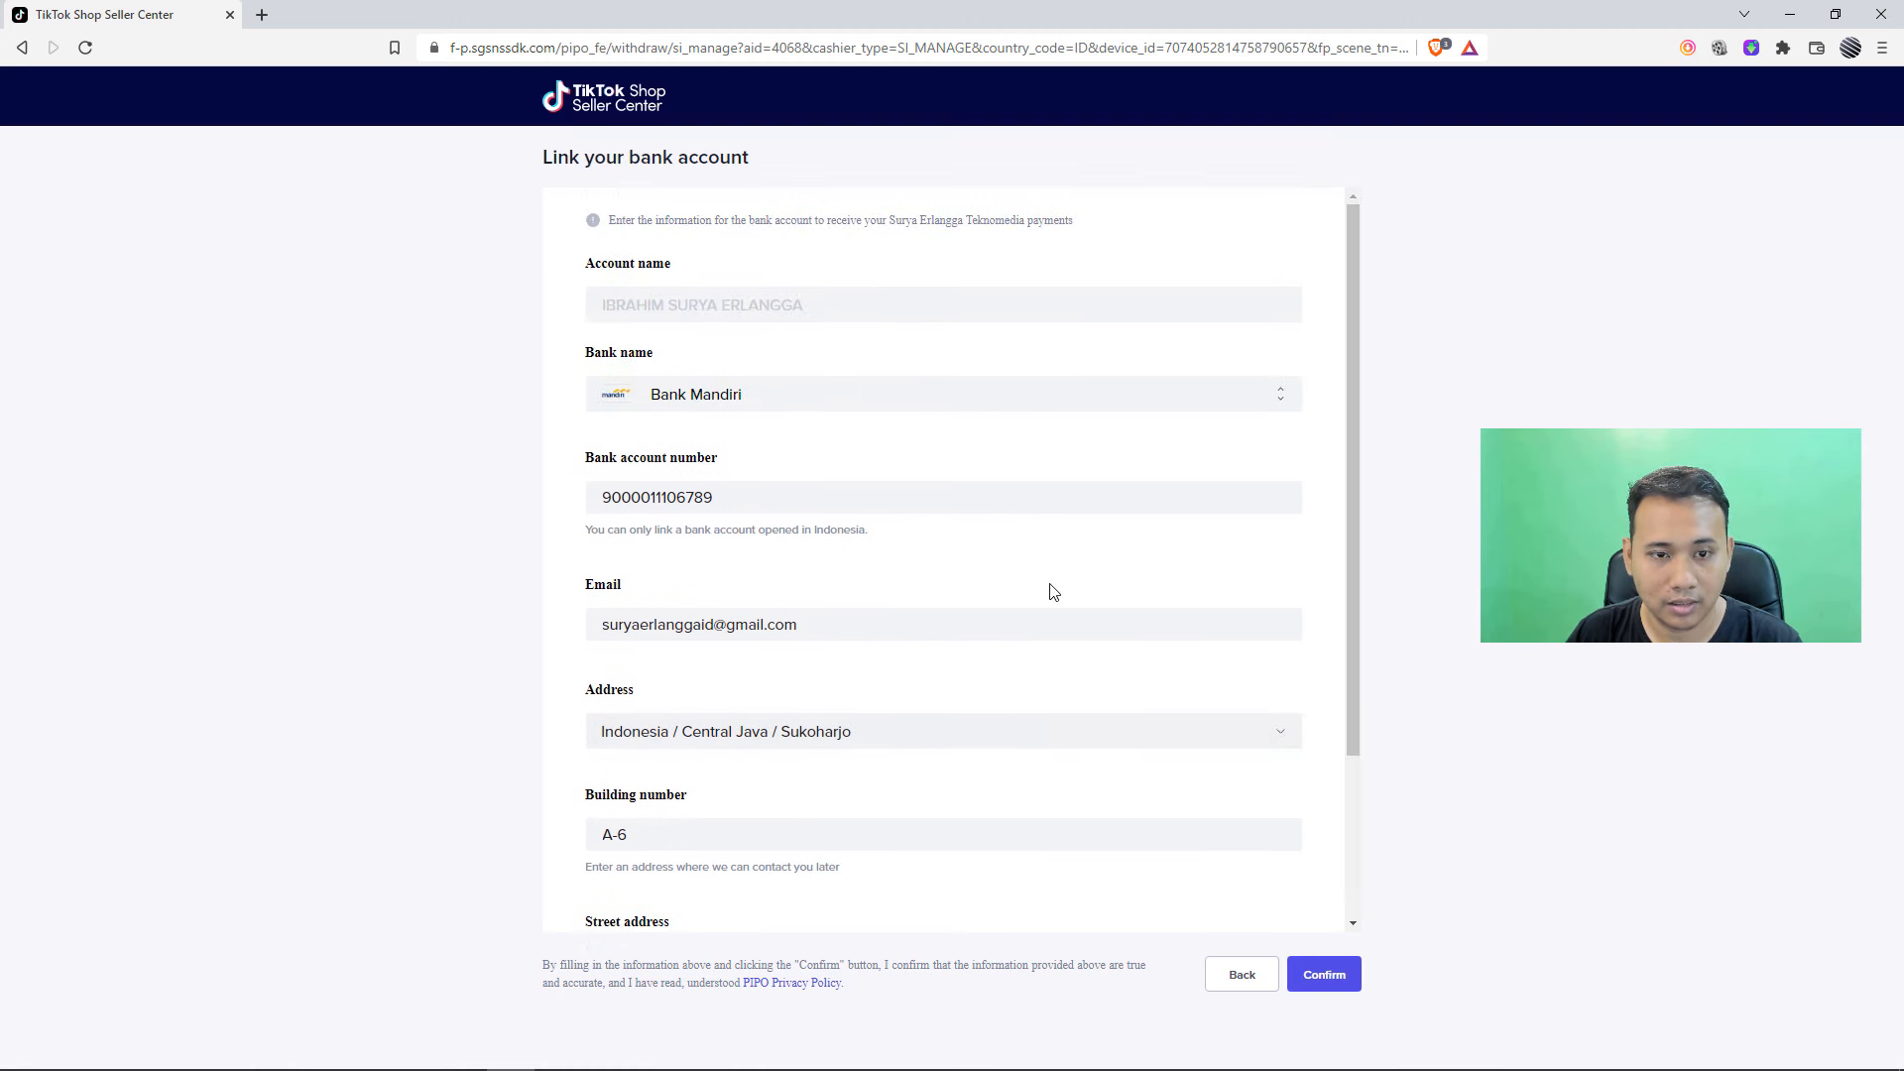
{"action": "scroll", "coordinate": [843, 585], "scroll_direction": "down", "scroll_amount": 3}
{"action": "scroll", "coordinate": [901, 688], "scroll_direction": "up", "scroll_amount": 3}
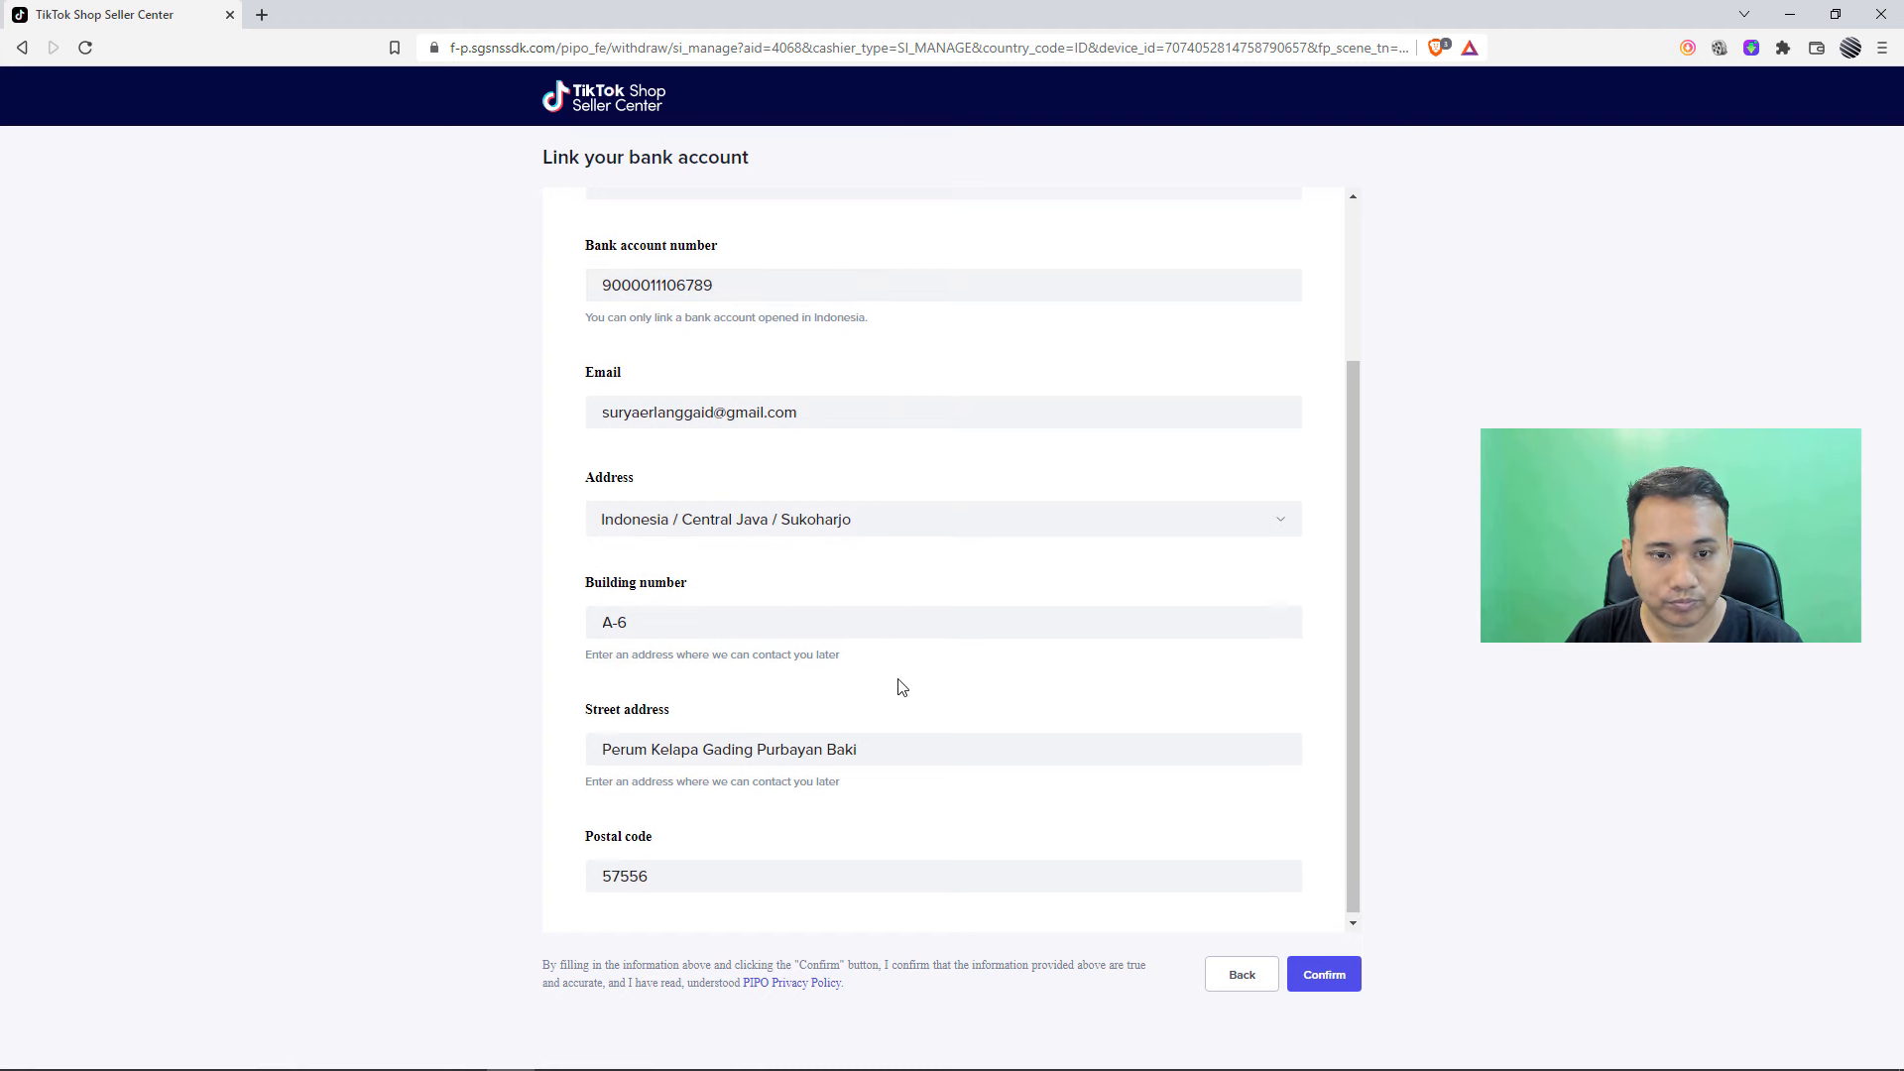
{"action": "scroll", "coordinate": [942, 556], "scroll_direction": "down", "scroll_amount": 3}
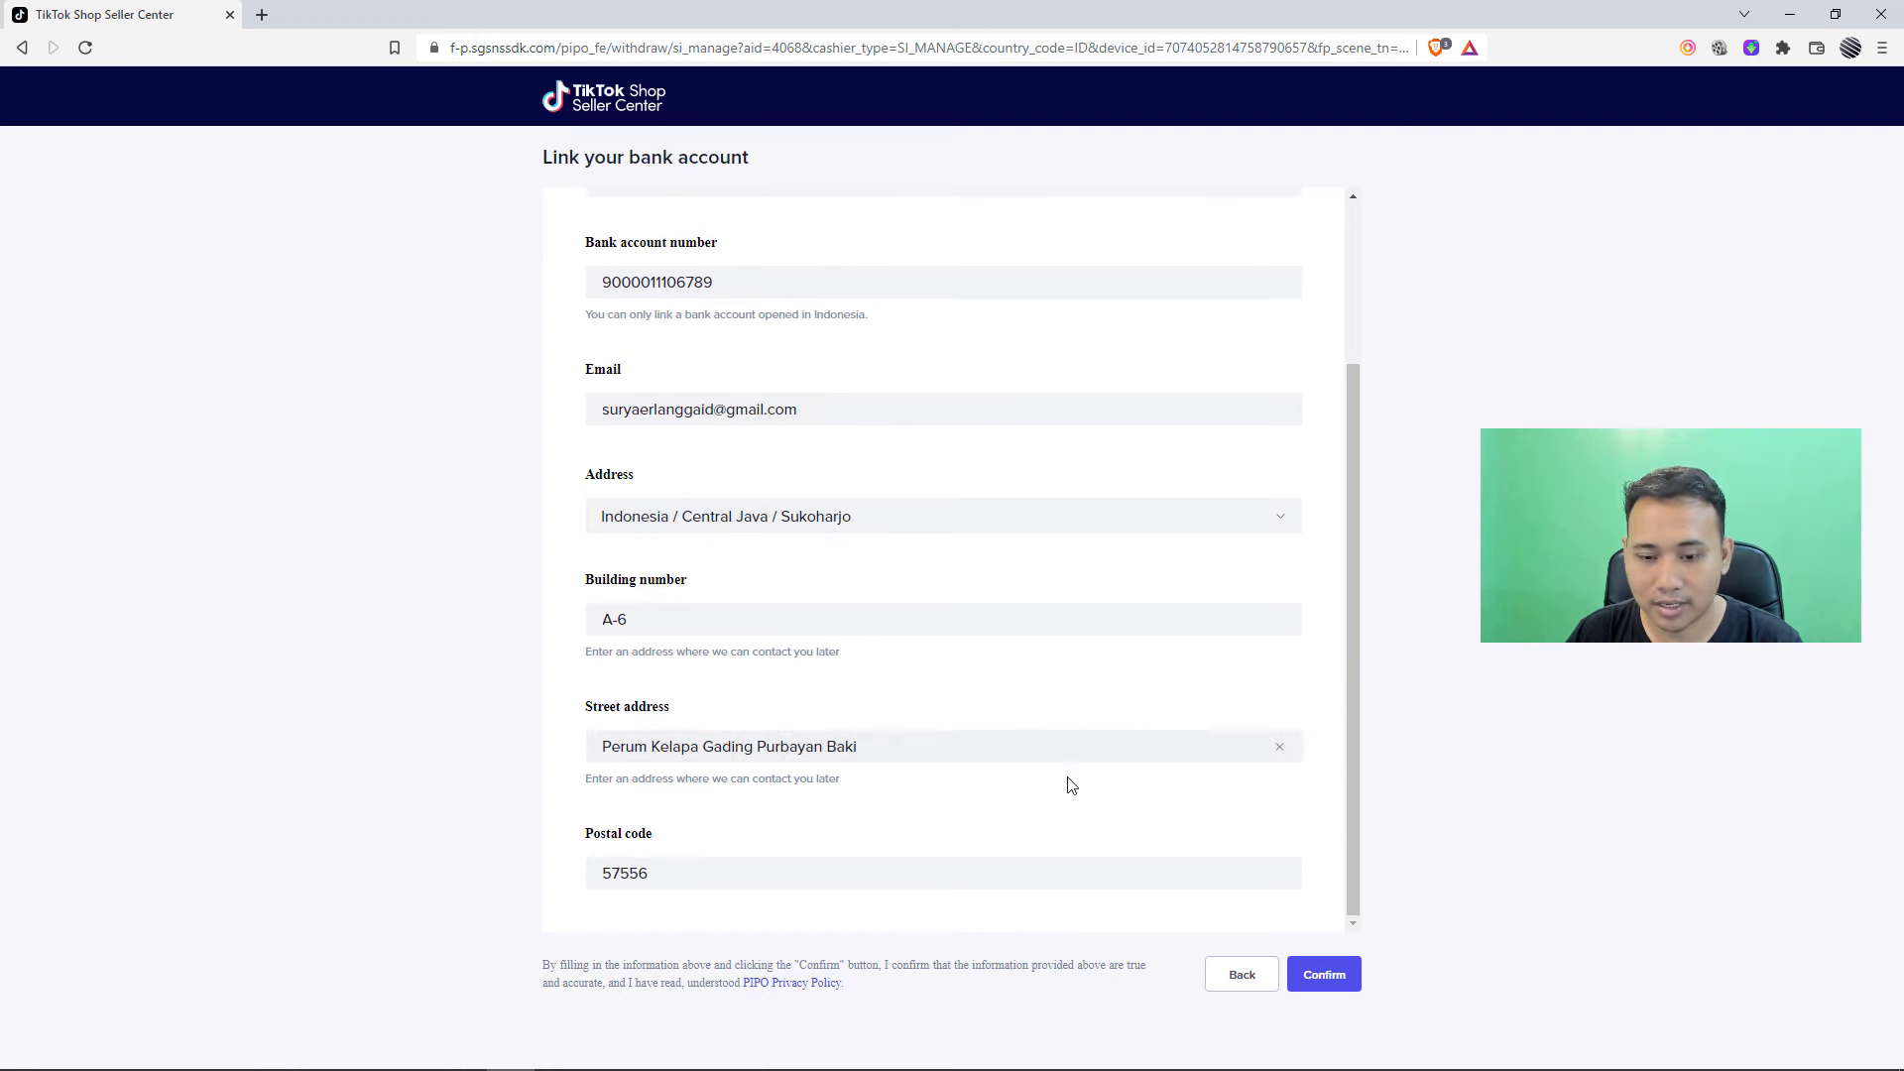
Confirm the bank details and accept the check to link the Bank Mandiri account
{"action": "left_click", "coordinate": [1325, 976]}
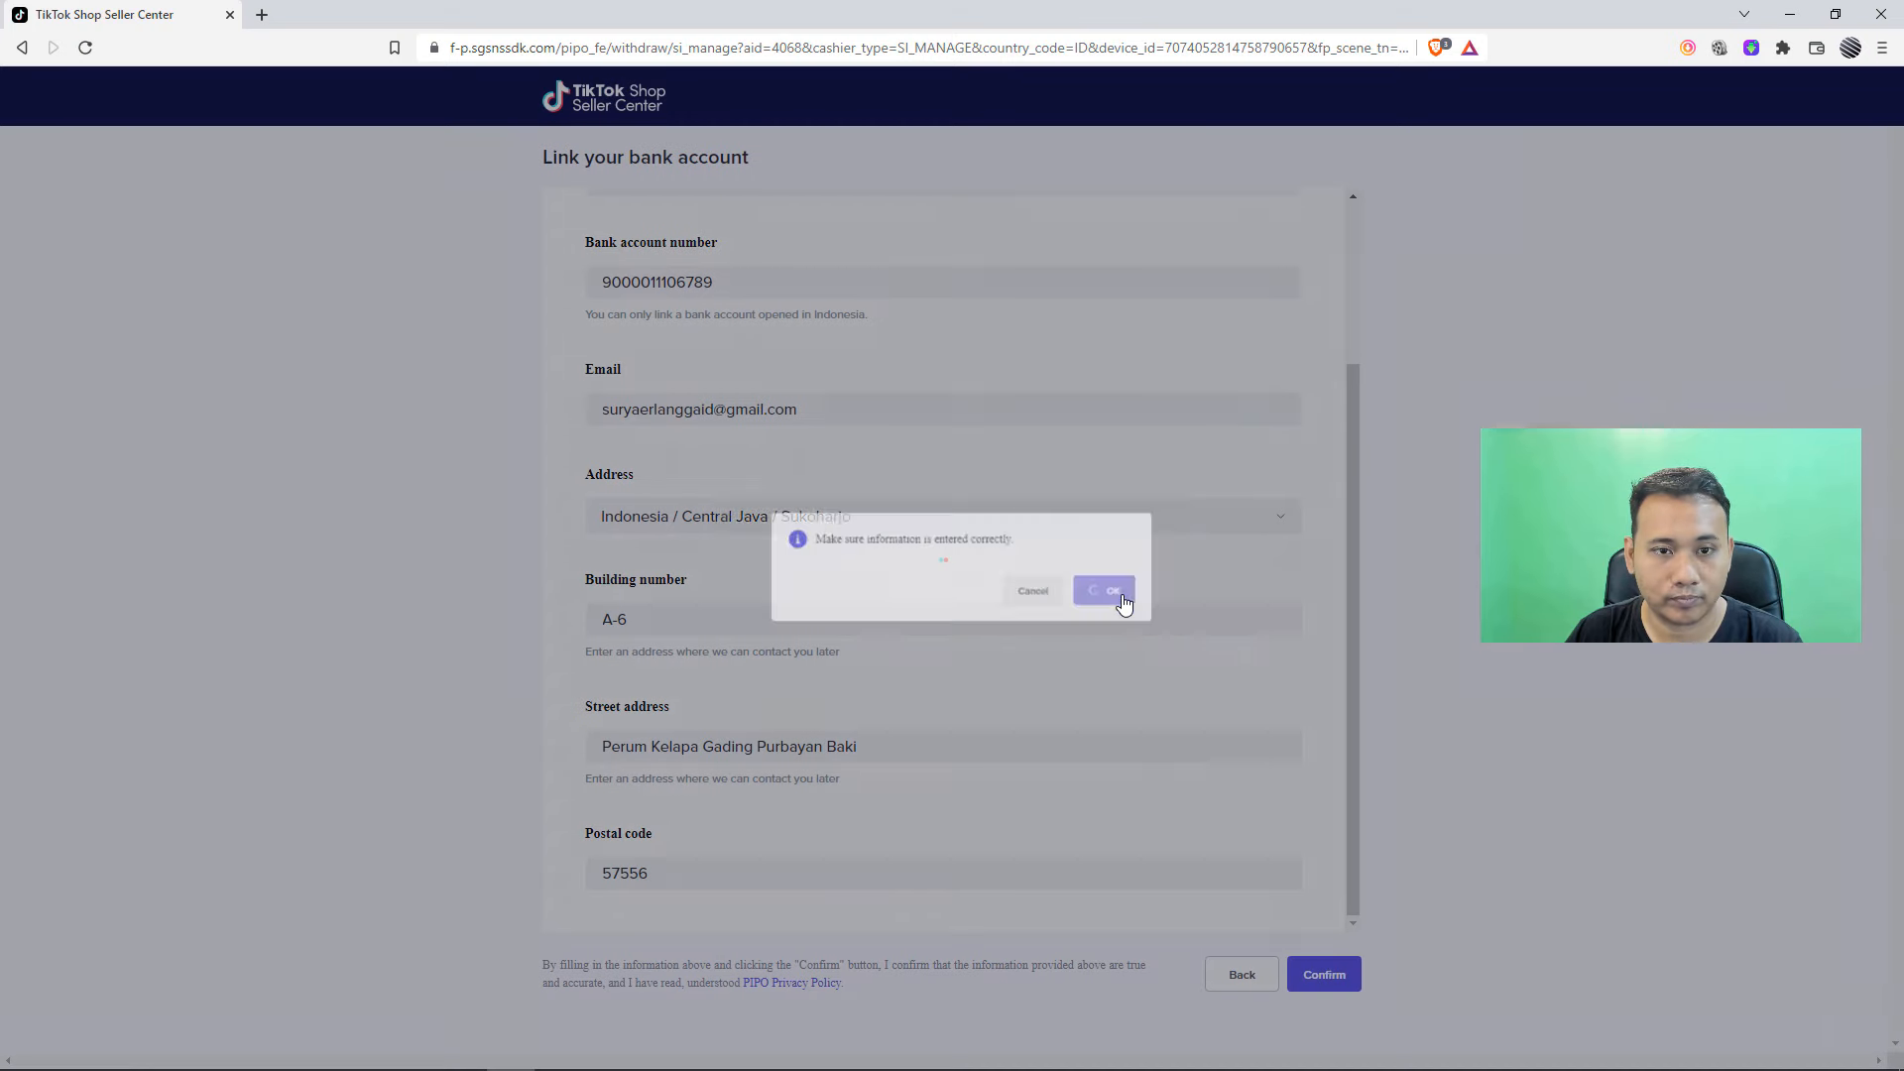
{"action": "left_click", "coordinate": [1125, 599]}
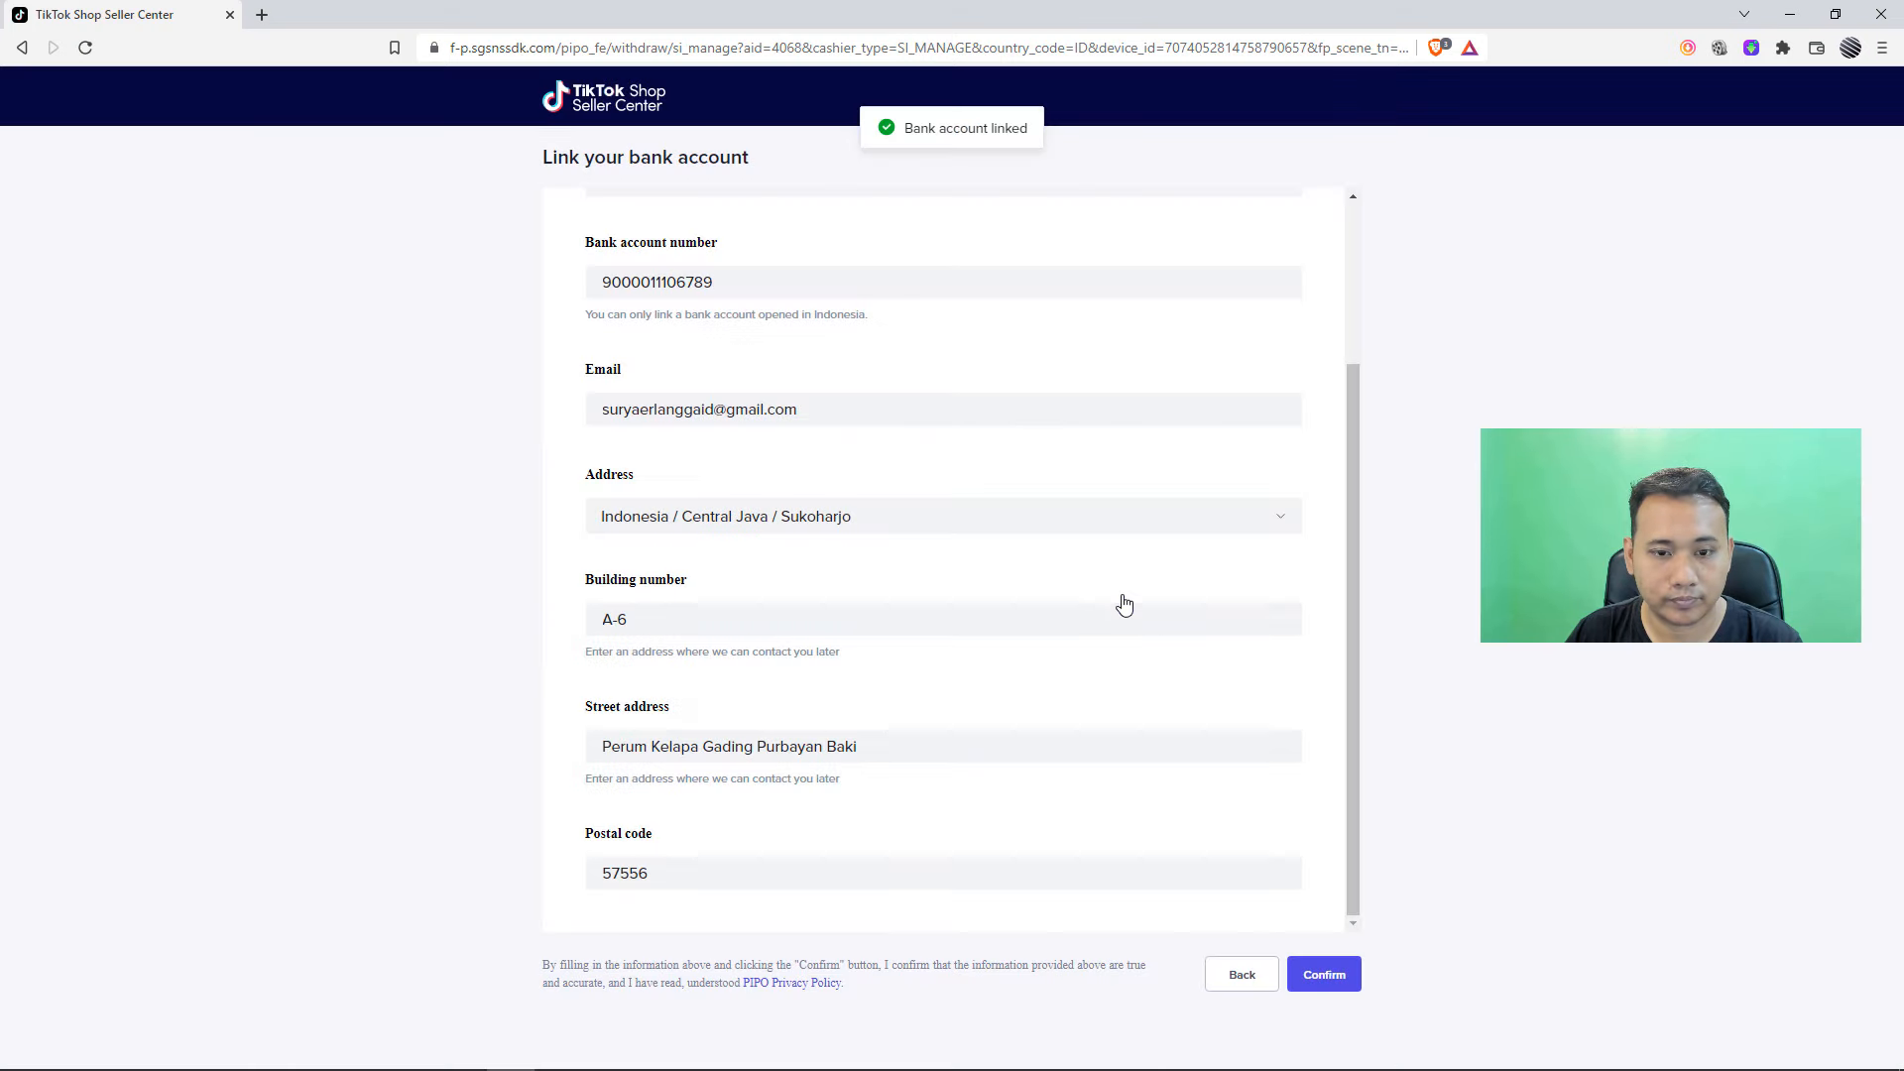
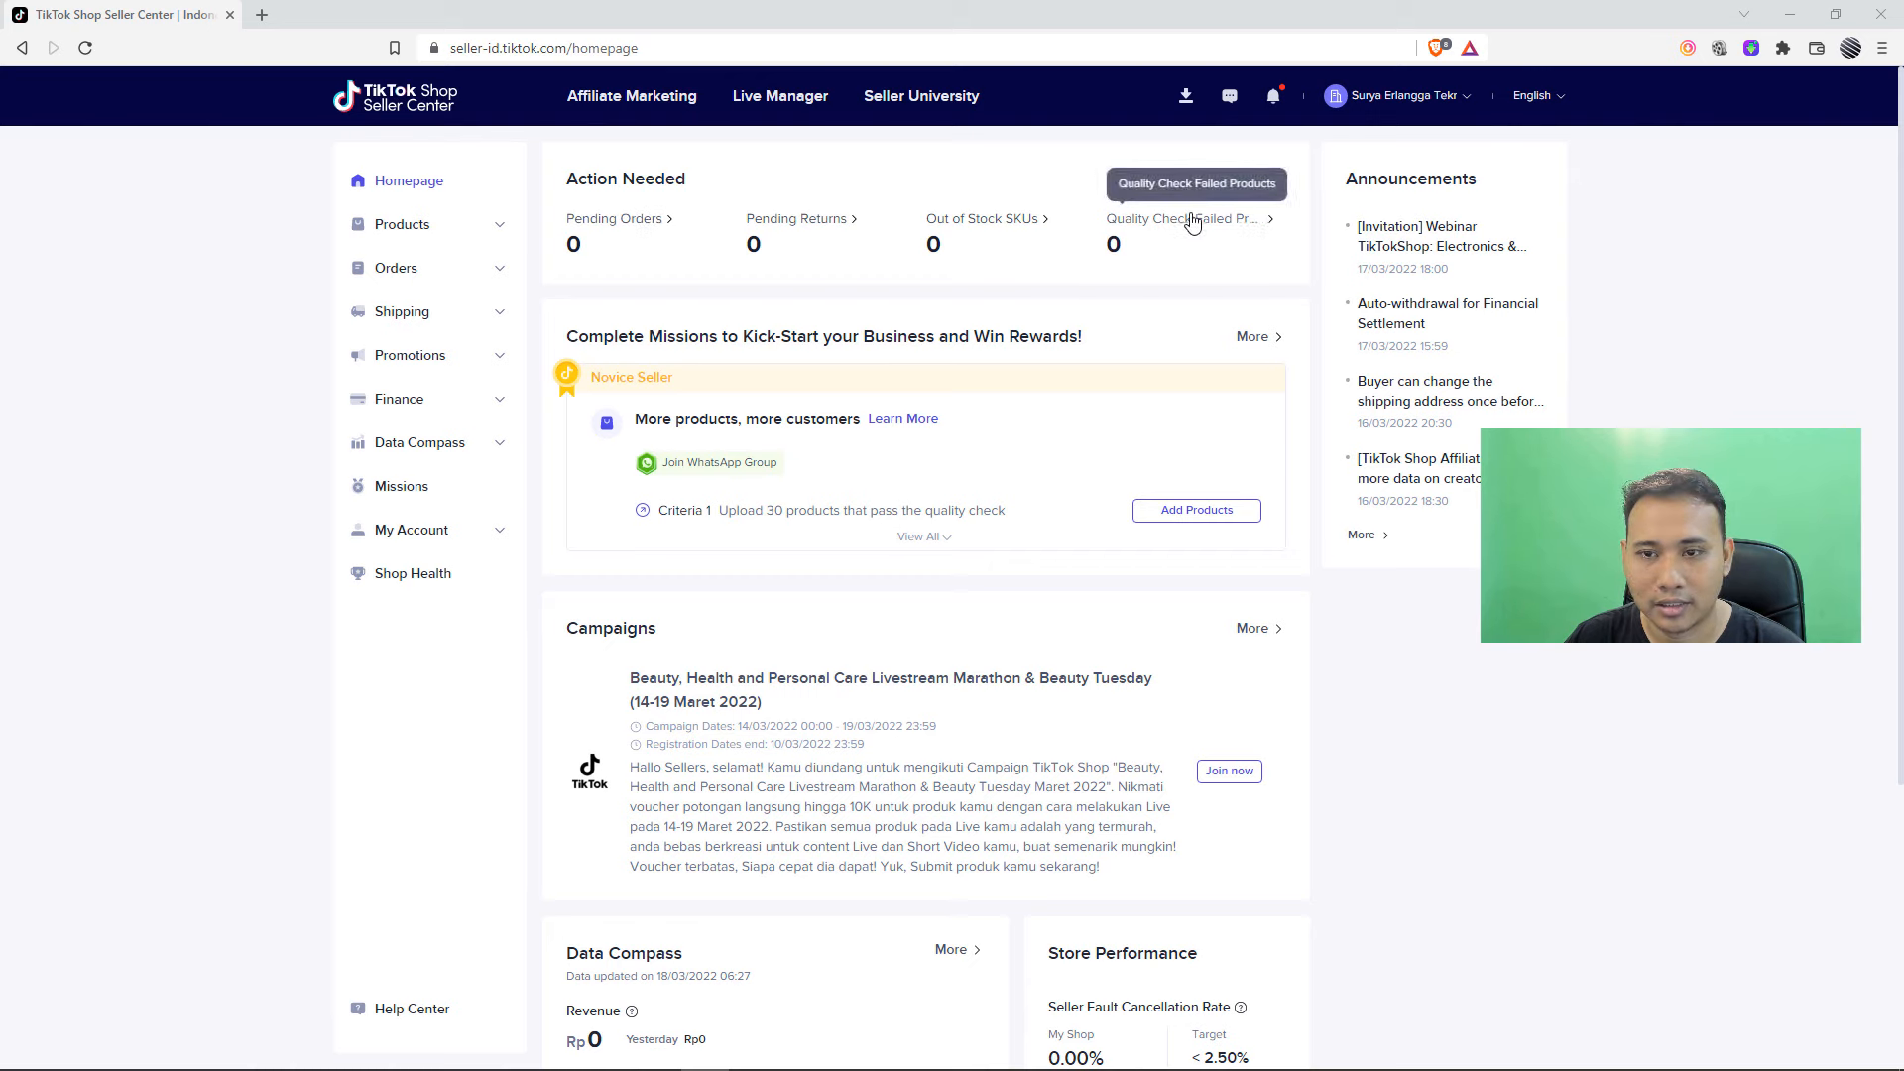
Check the products that failed quality check and the pending returns and refunds from the homepage
{"action": "left_click", "coordinate": [1269, 228]}
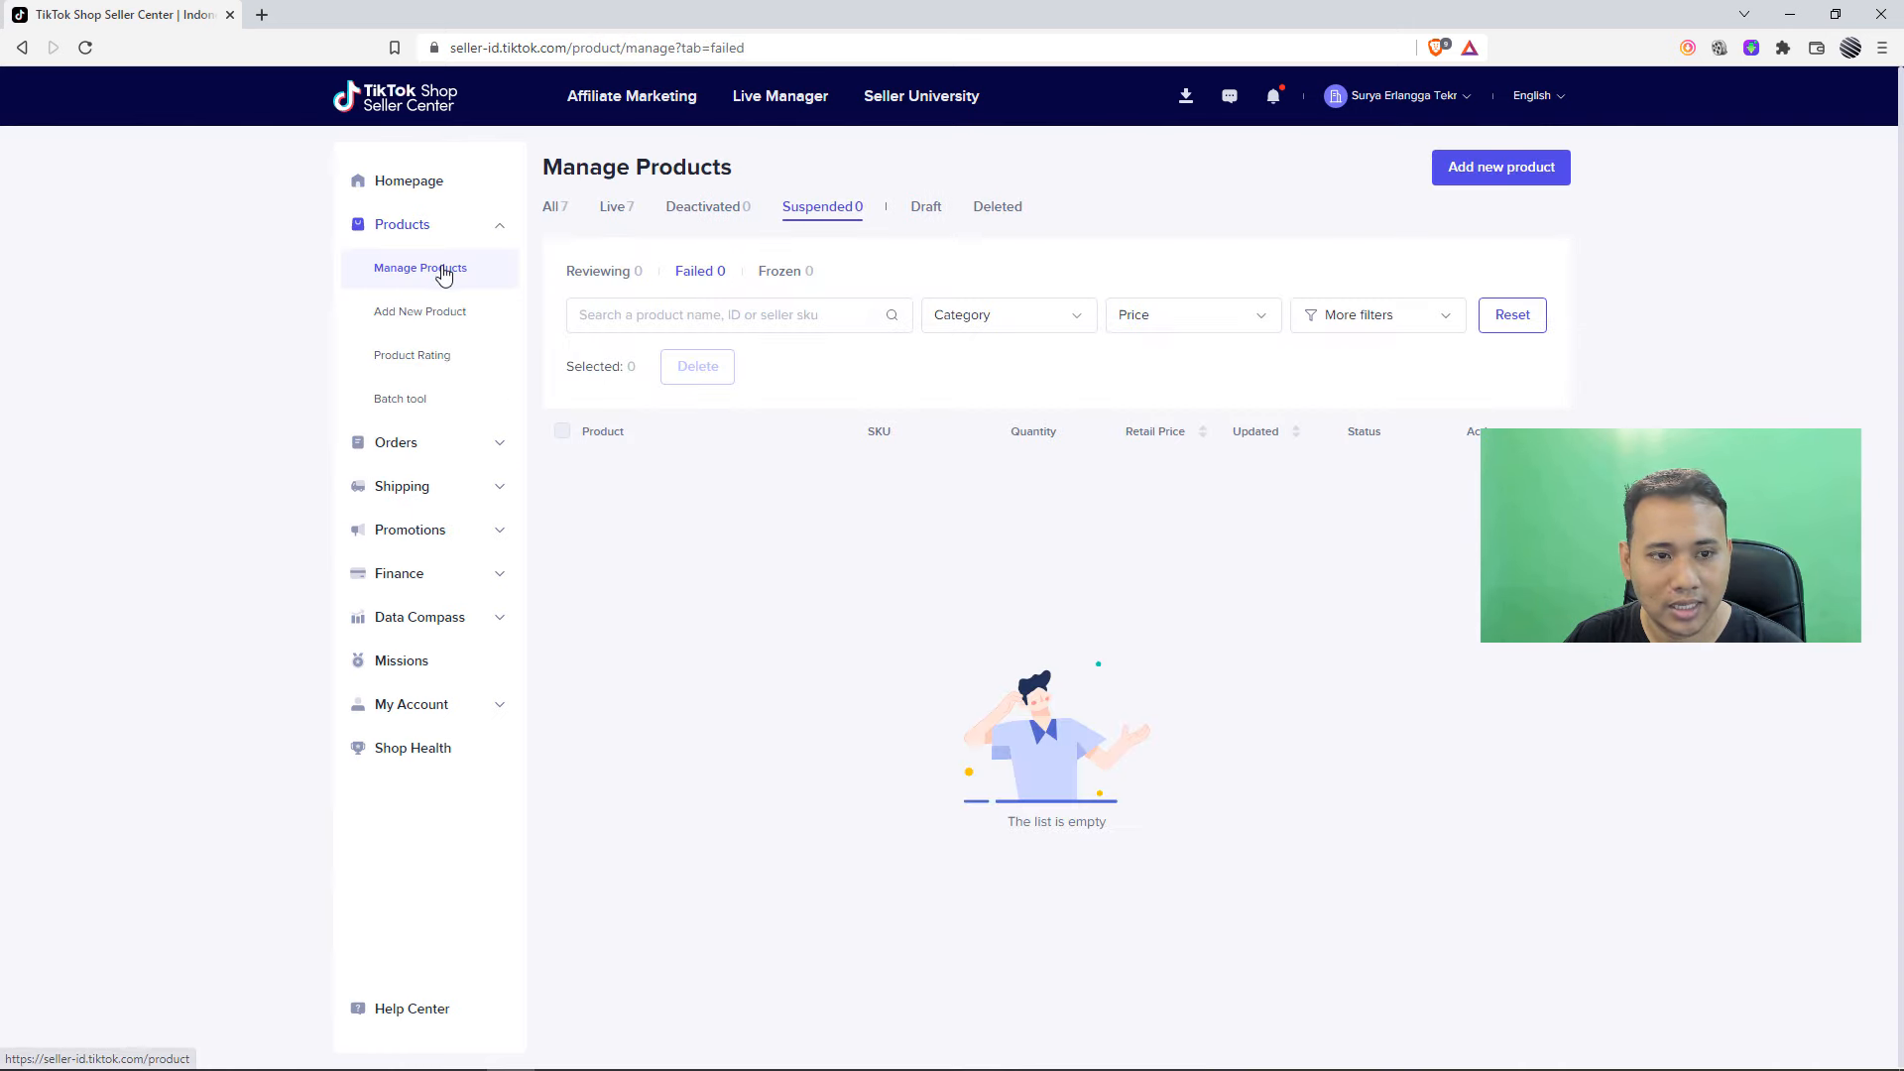
{"action": "left_click", "coordinate": [416, 185]}
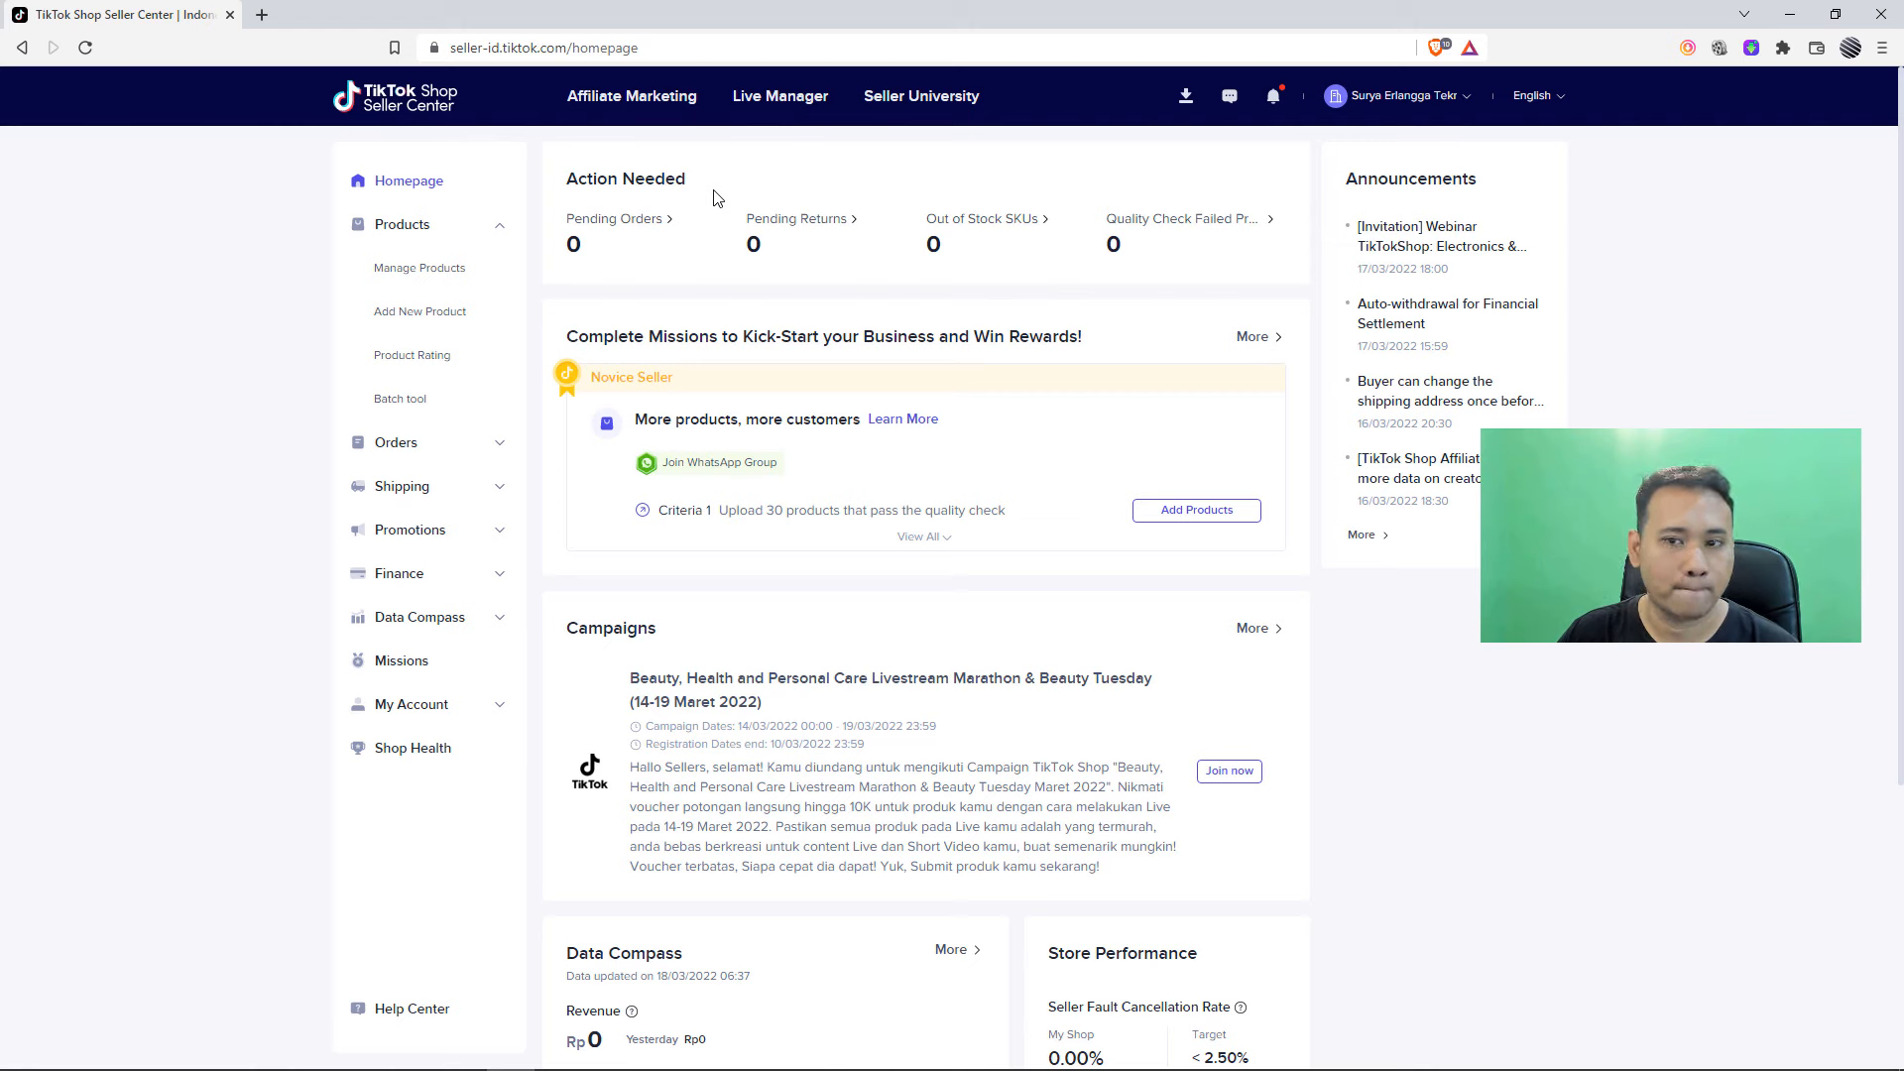
{"action": "left_click", "coordinate": [855, 227]}
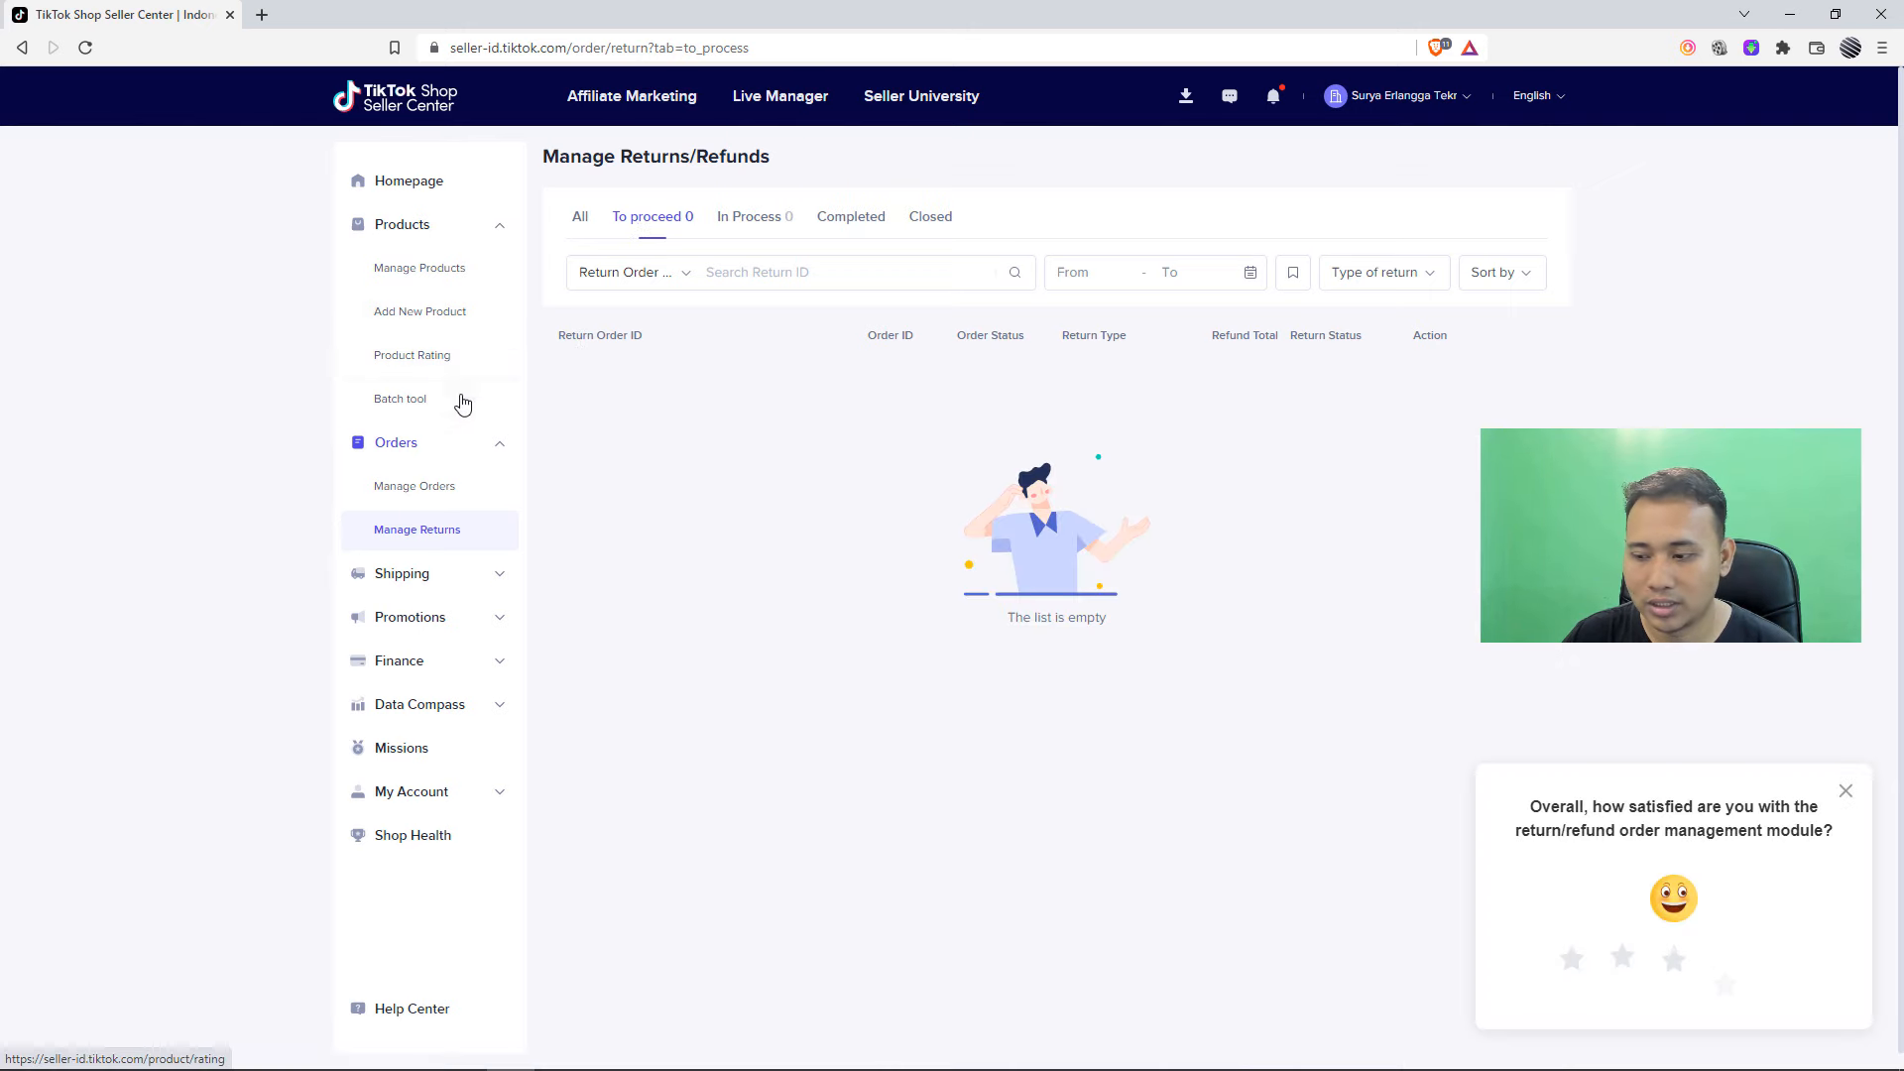
{"action": "left_click", "coordinate": [432, 189]}
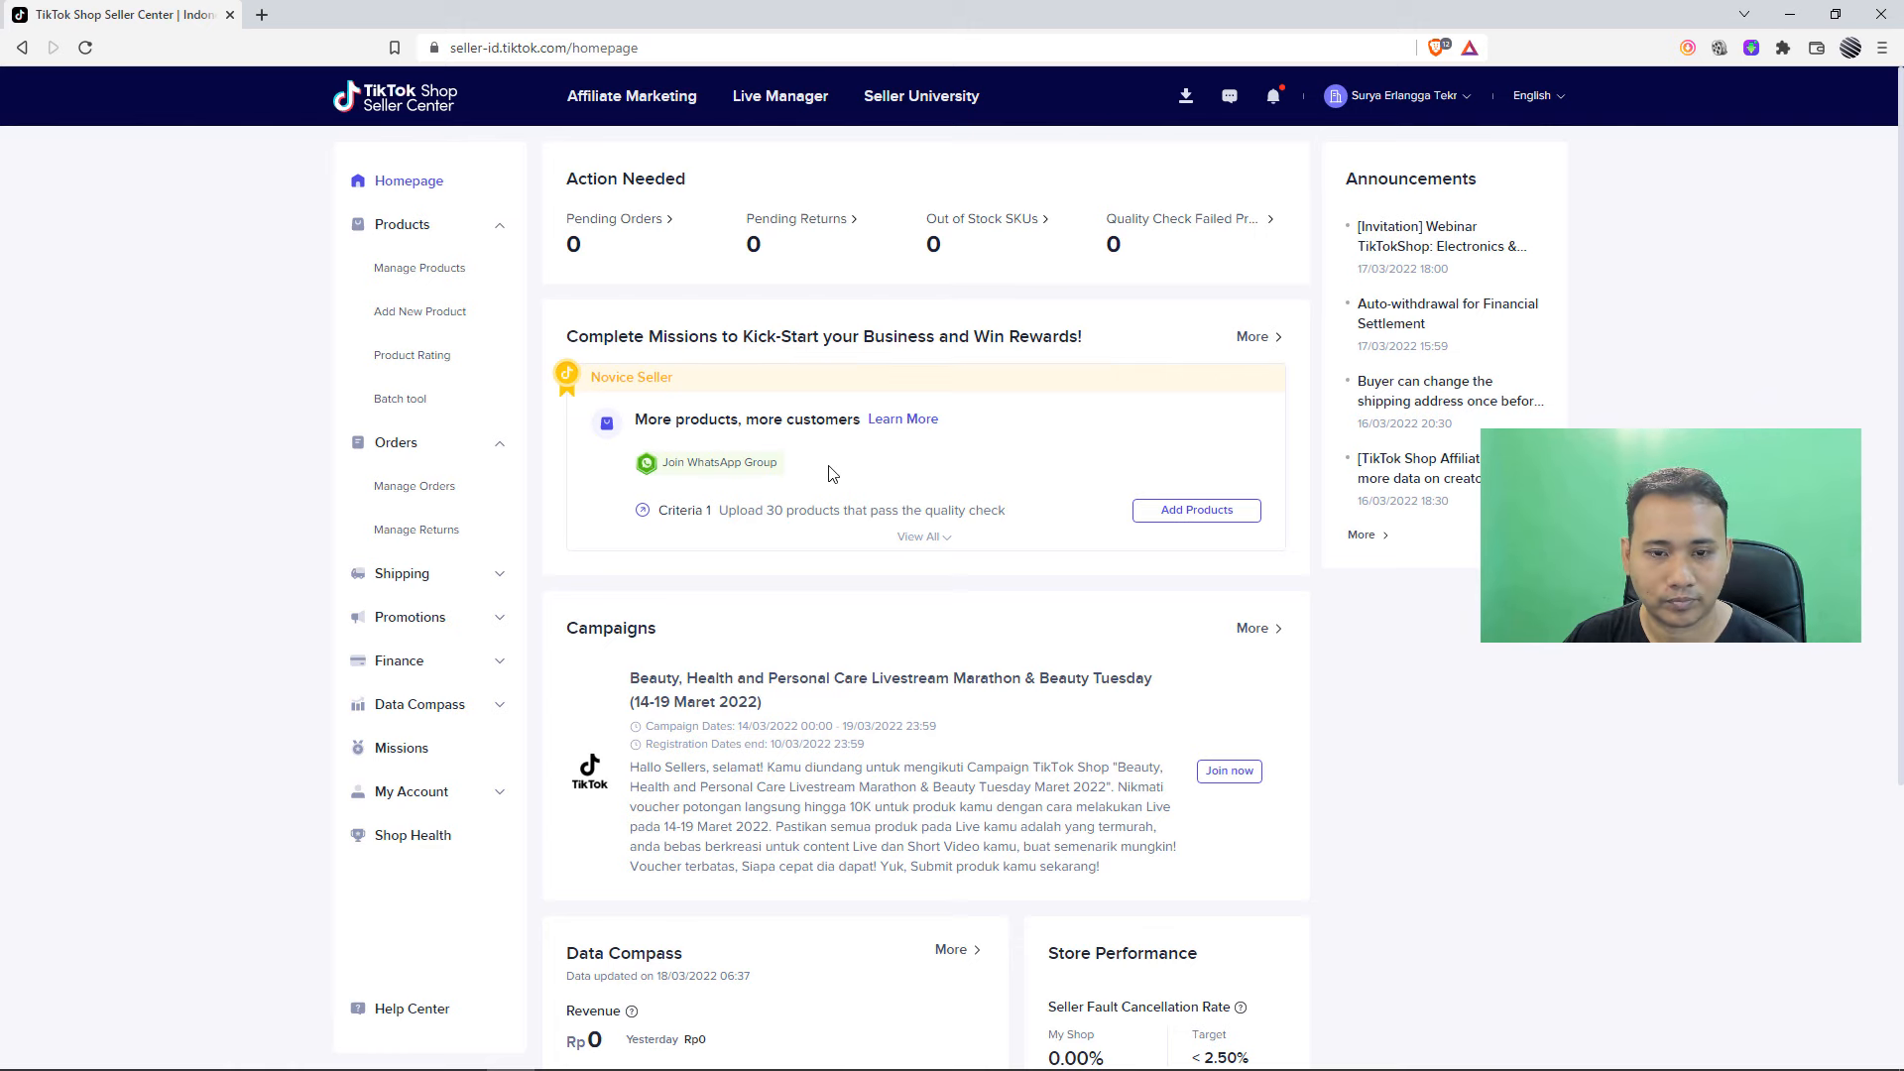
Show all three Novice Seller missions and read their criteria, including product uploads at 7/30
{"action": "left_click", "coordinate": [923, 537]}
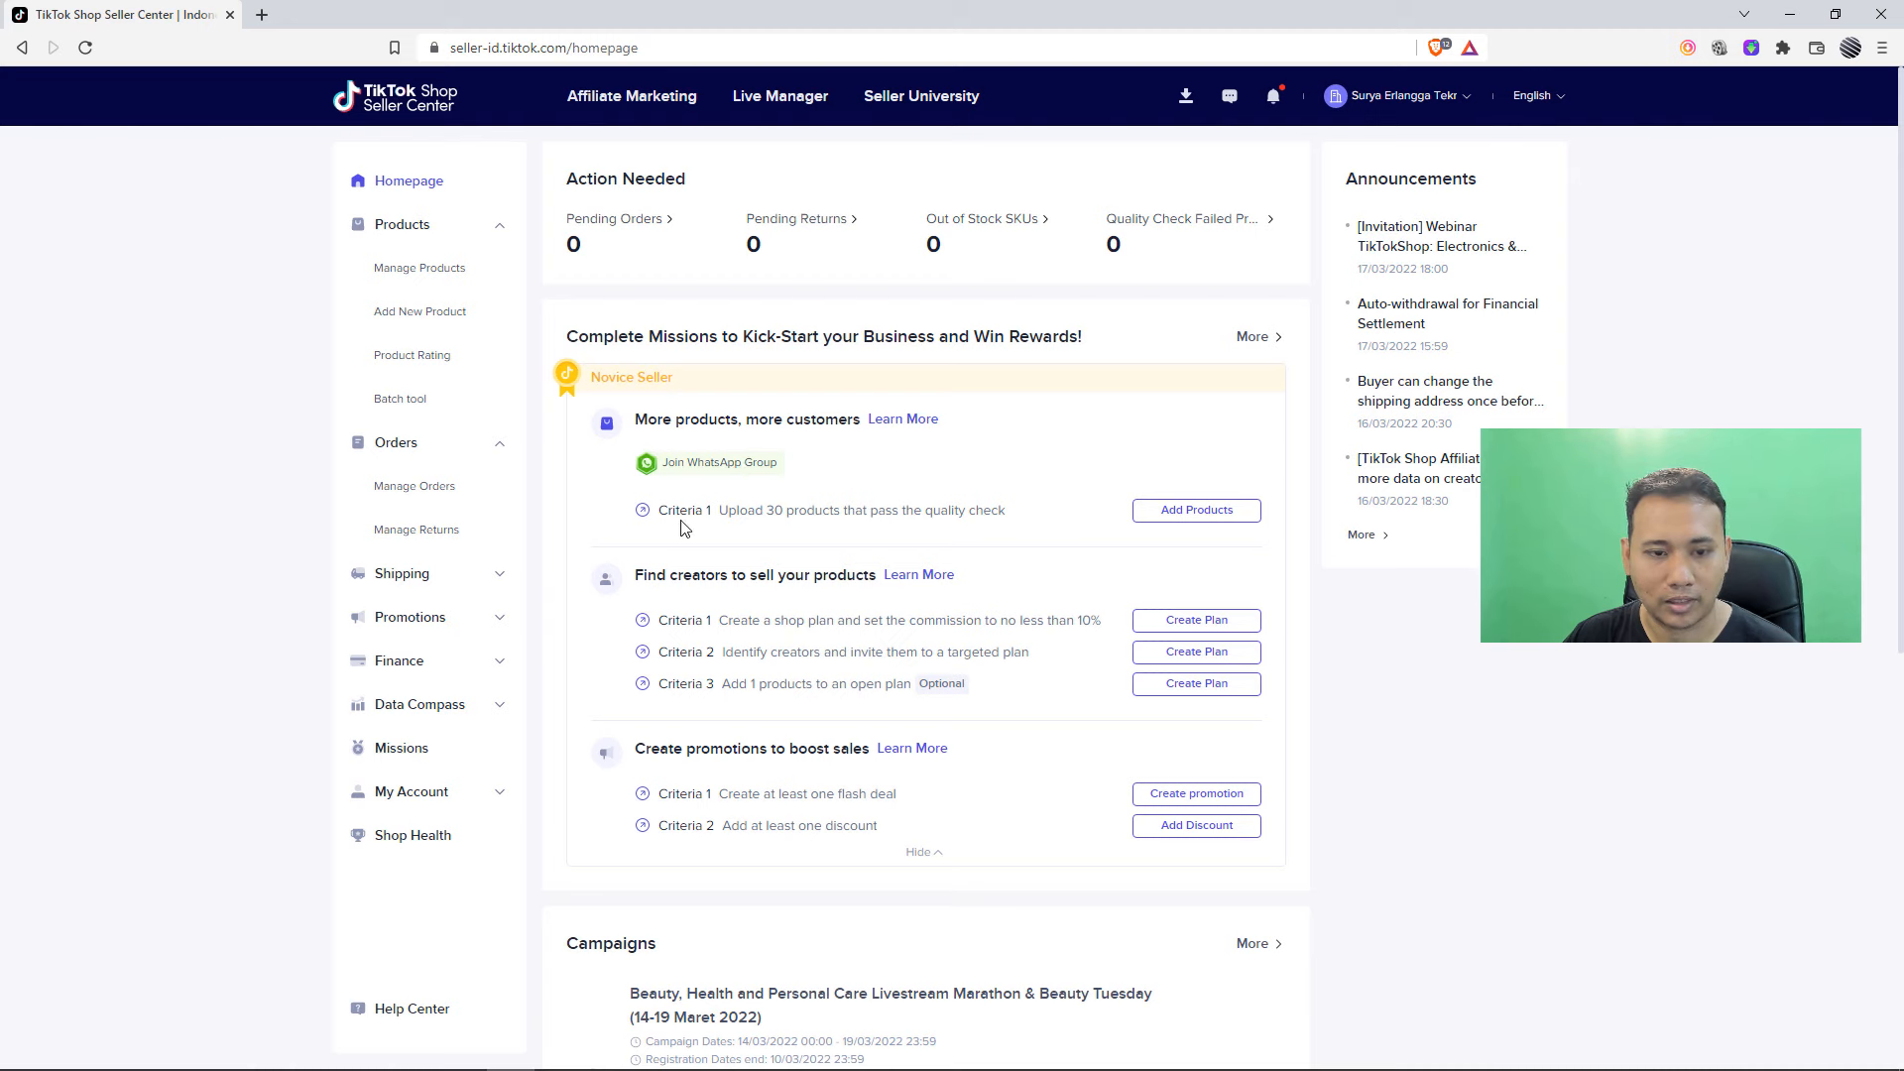
{"action": "mouse_move", "coordinate": [644, 512]}
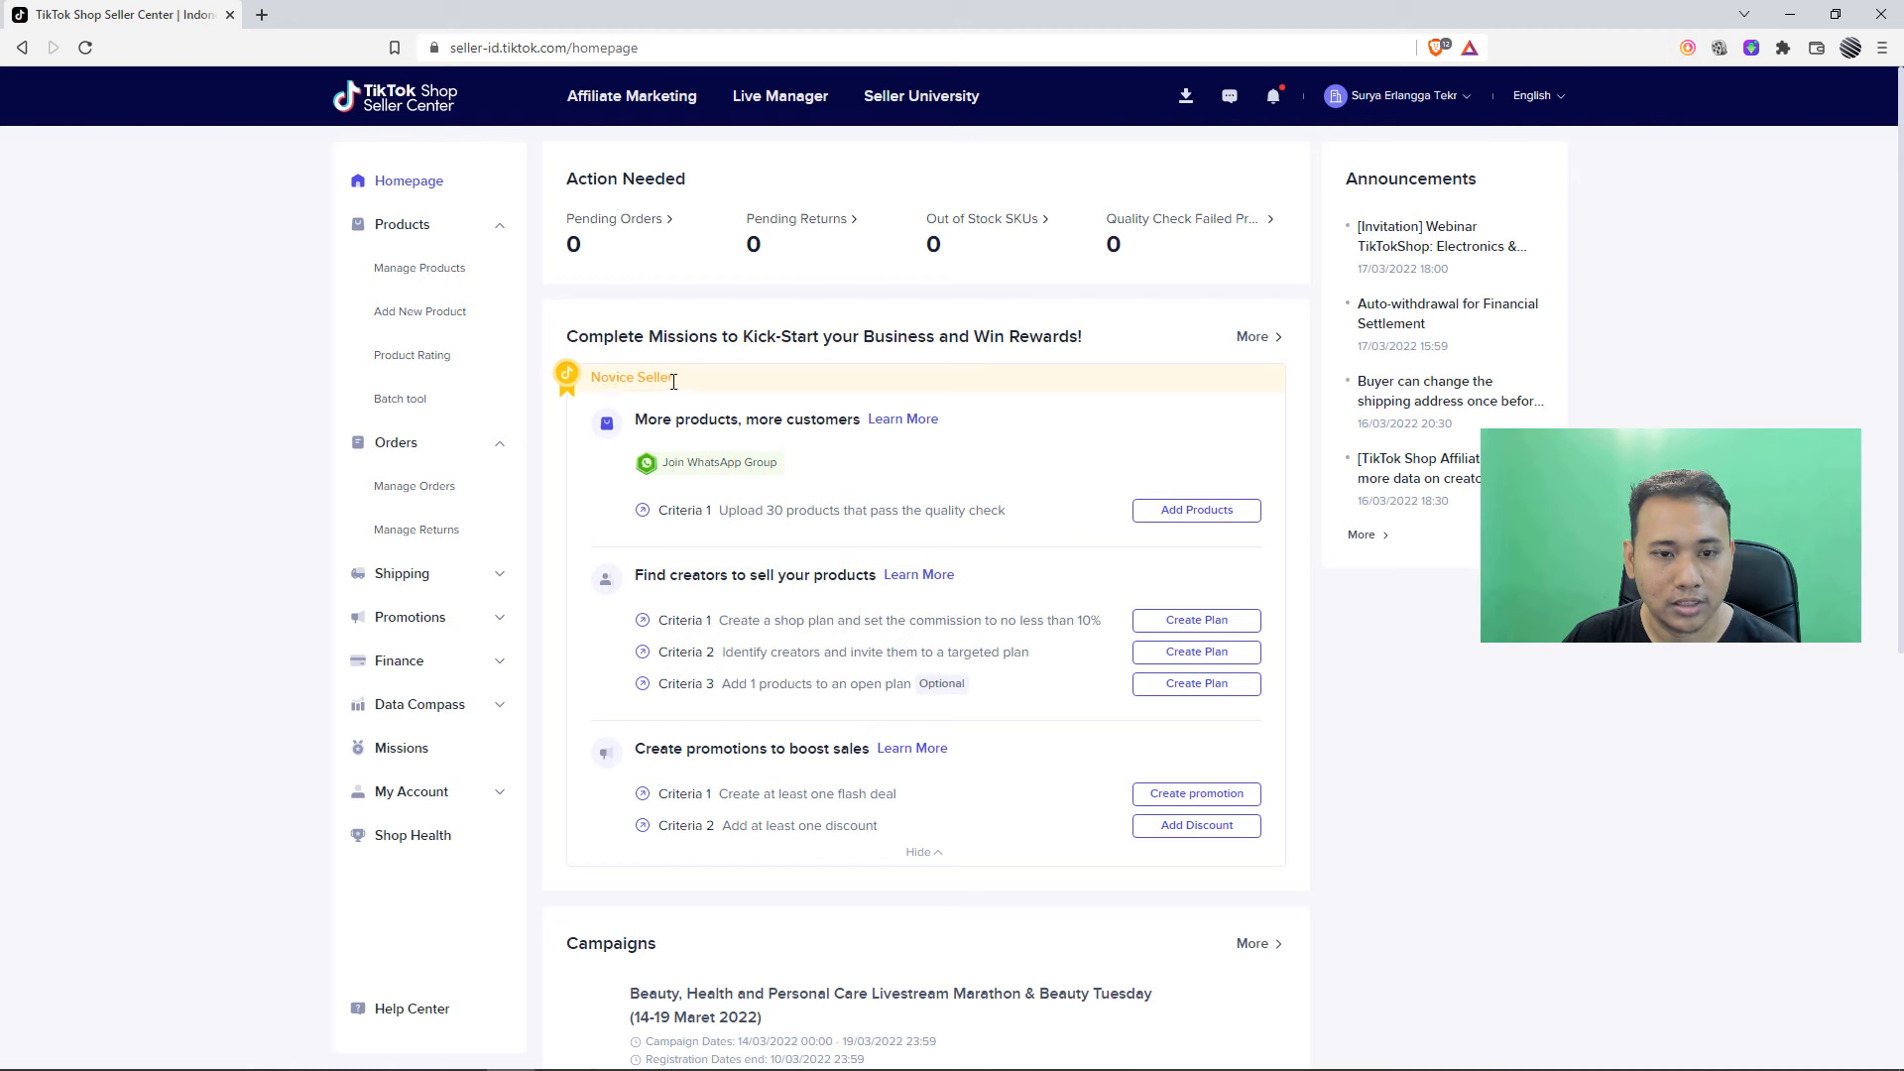
{"action": "left_click_drag", "start_coordinate": [673, 381], "coordinate": [610, 385]}
{"action": "left_click", "coordinate": [638, 376]}
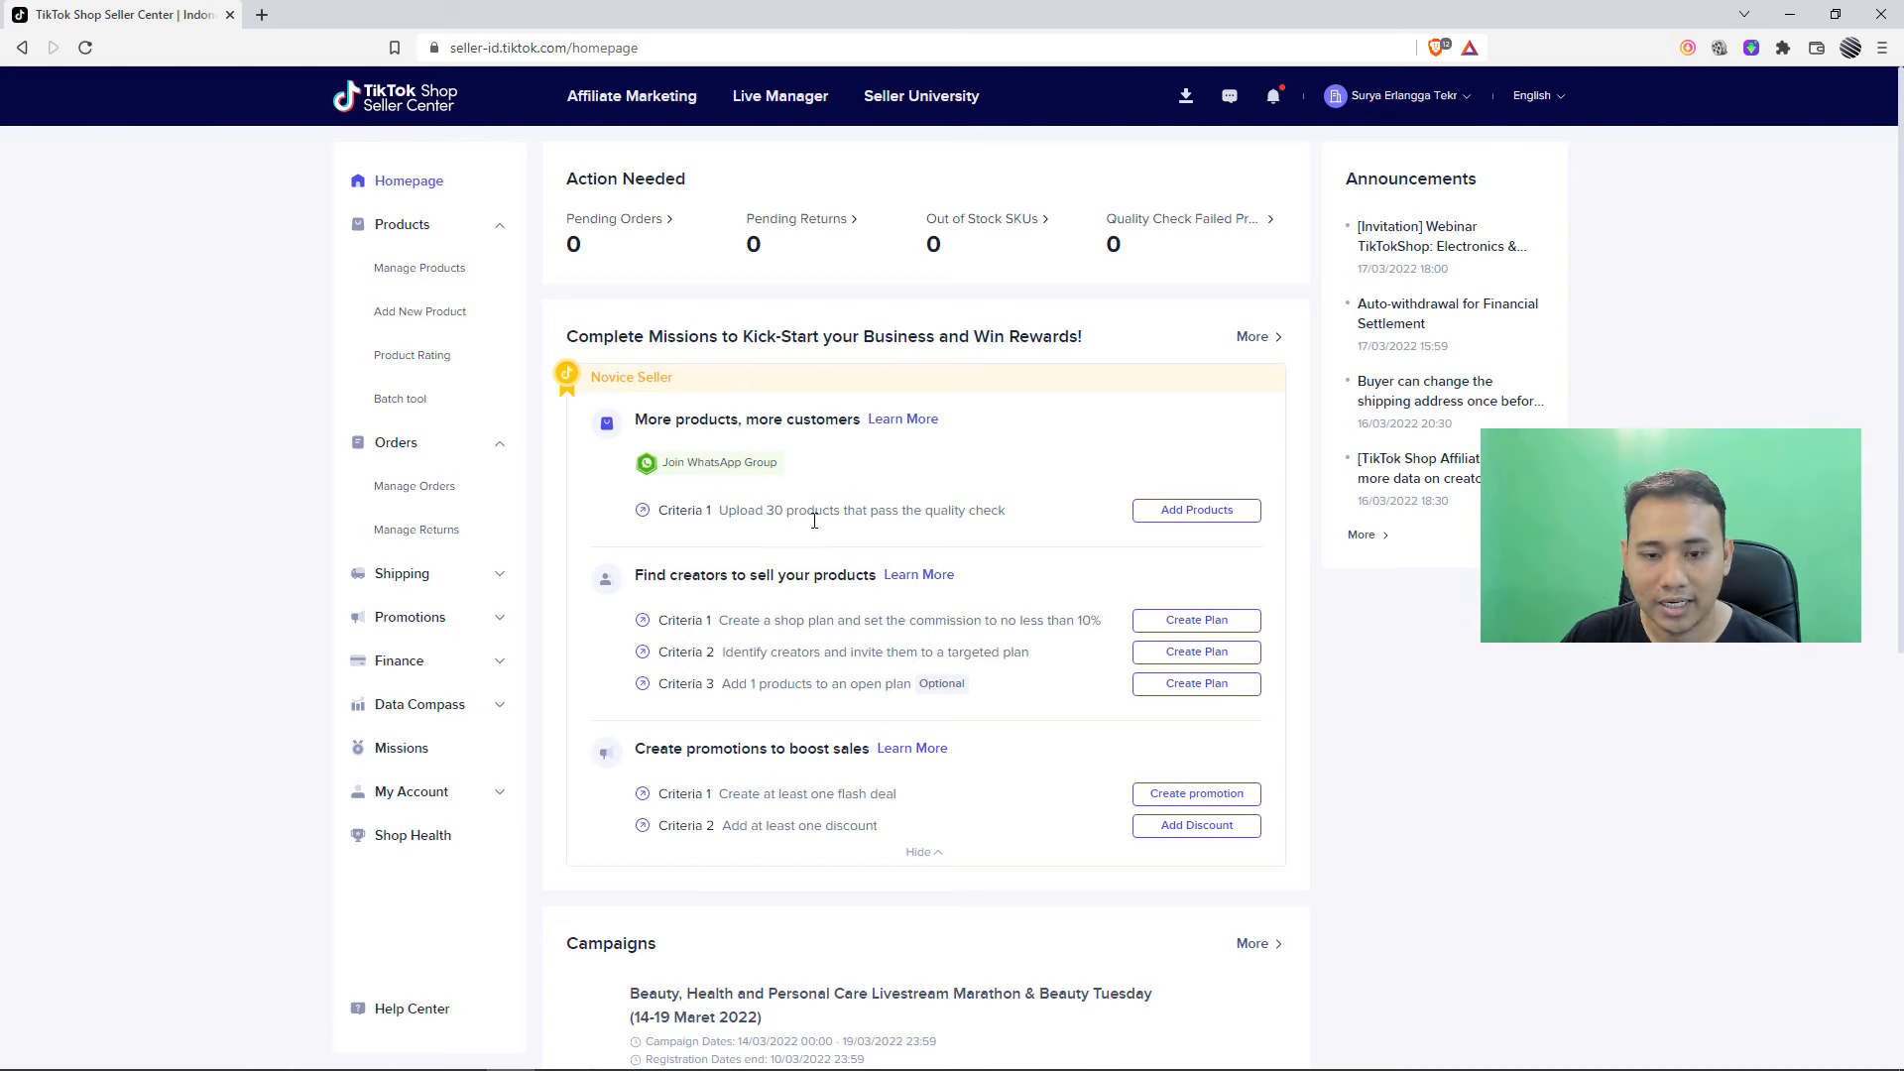
{"action": "scroll", "coordinate": [691, 490], "scroll_direction": "down", "scroll_amount": 2}
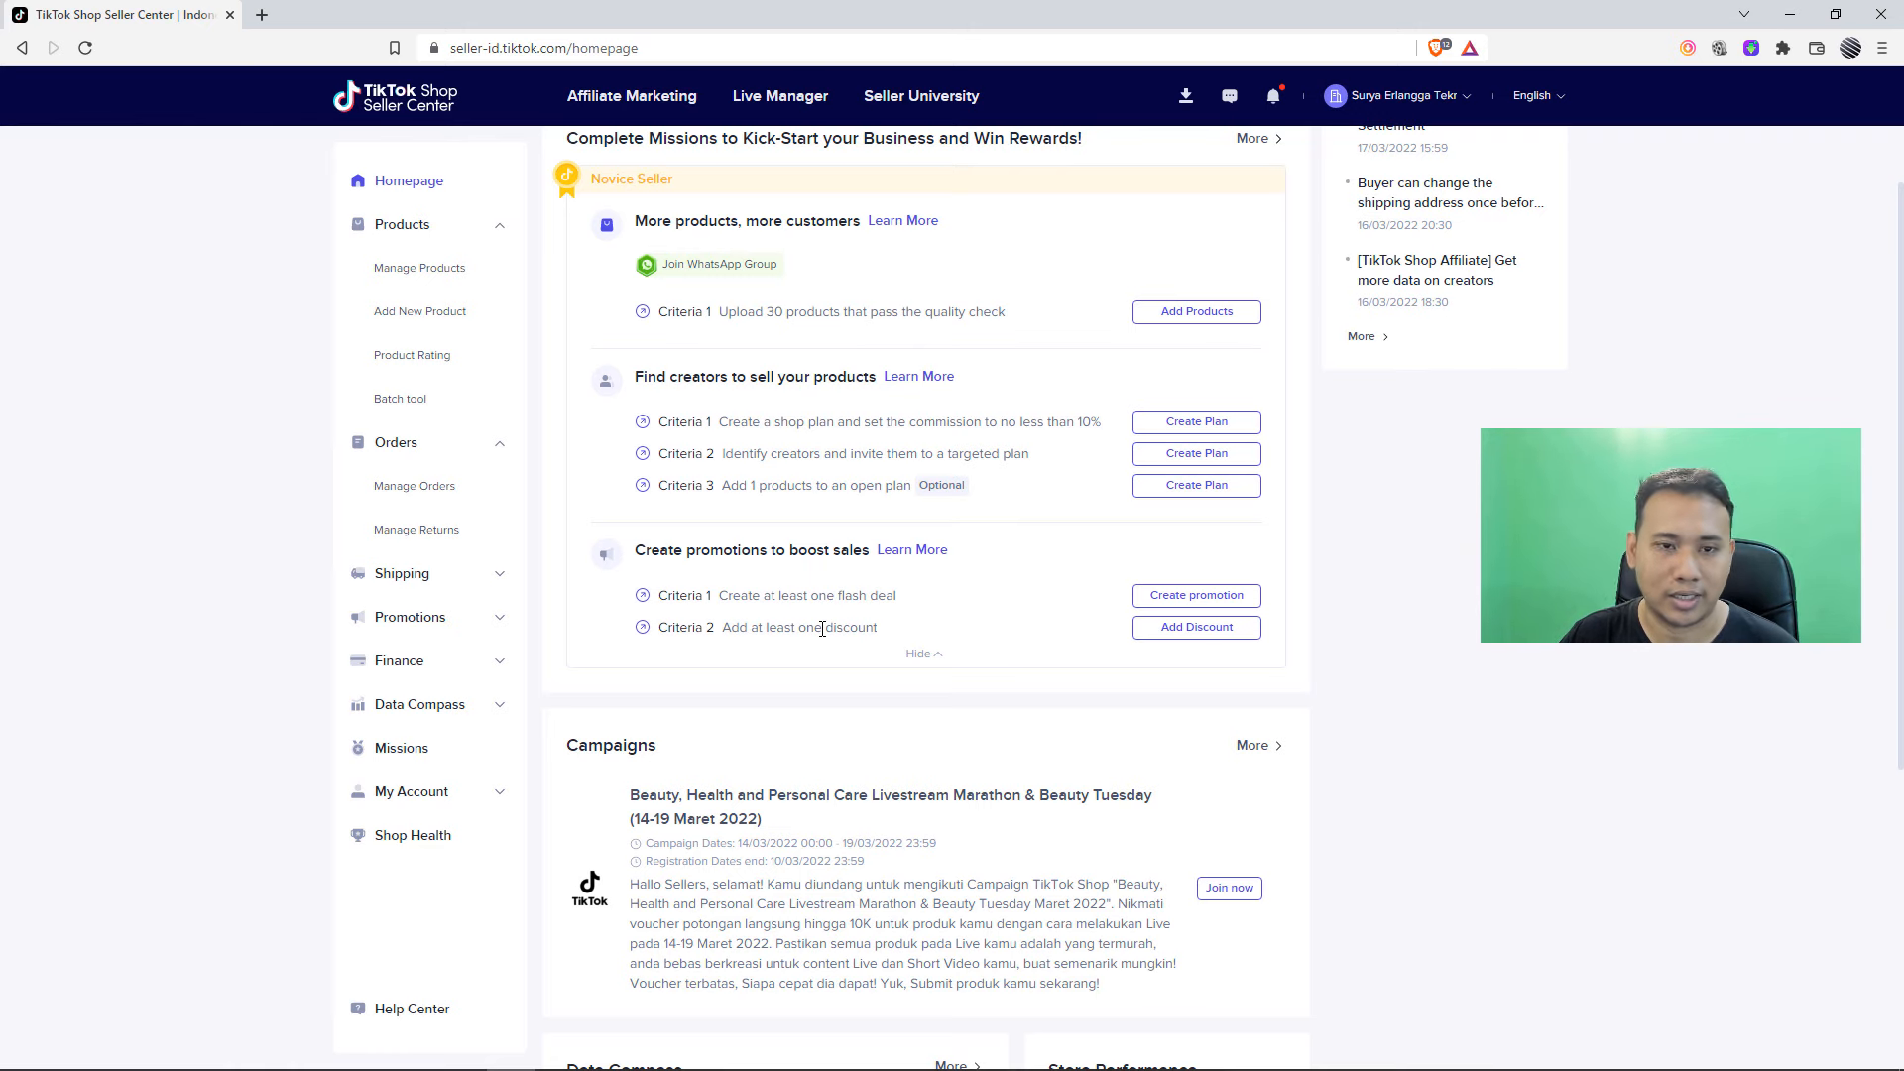
{"action": "scroll", "coordinate": [822, 629], "scroll_direction": "up", "scroll_amount": 1}
{"action": "left_click", "coordinate": [1227, 245]}
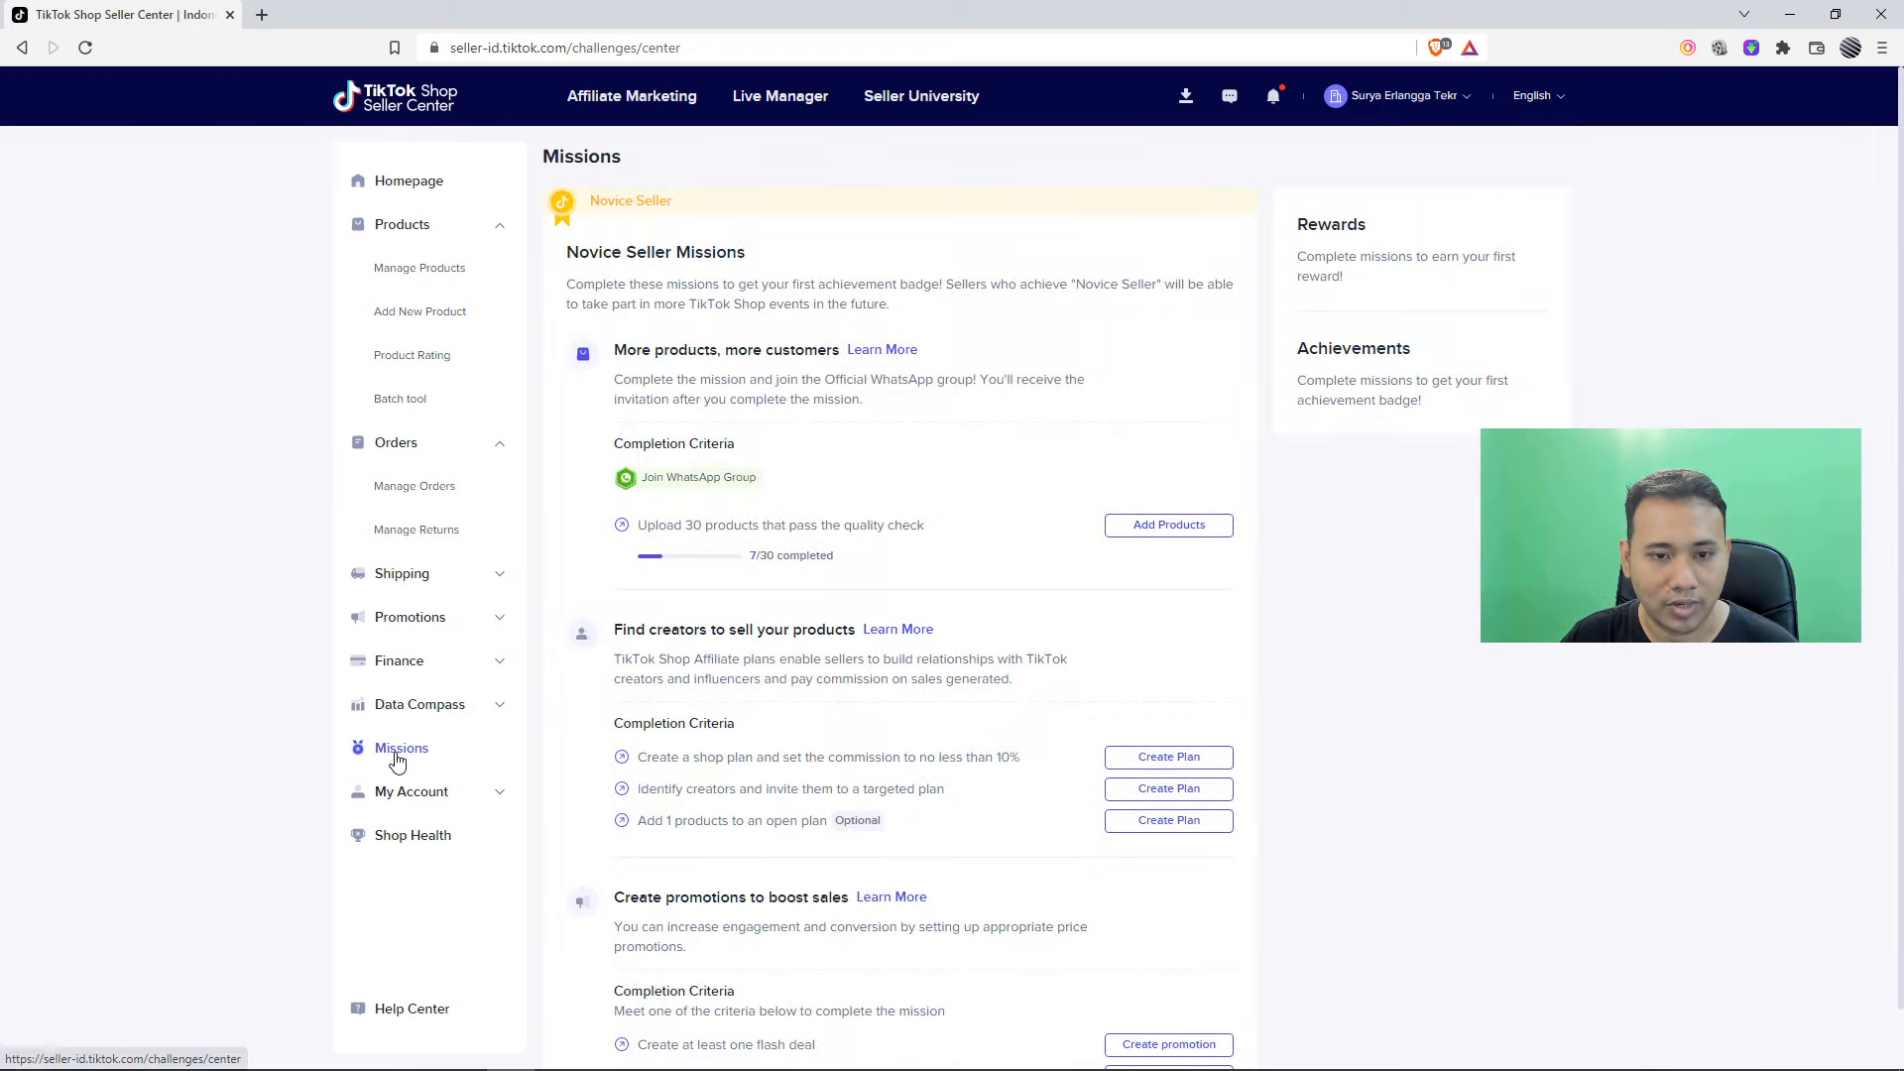
{"action": "scroll", "coordinate": [822, 549], "scroll_direction": "down", "scroll_amount": 1}
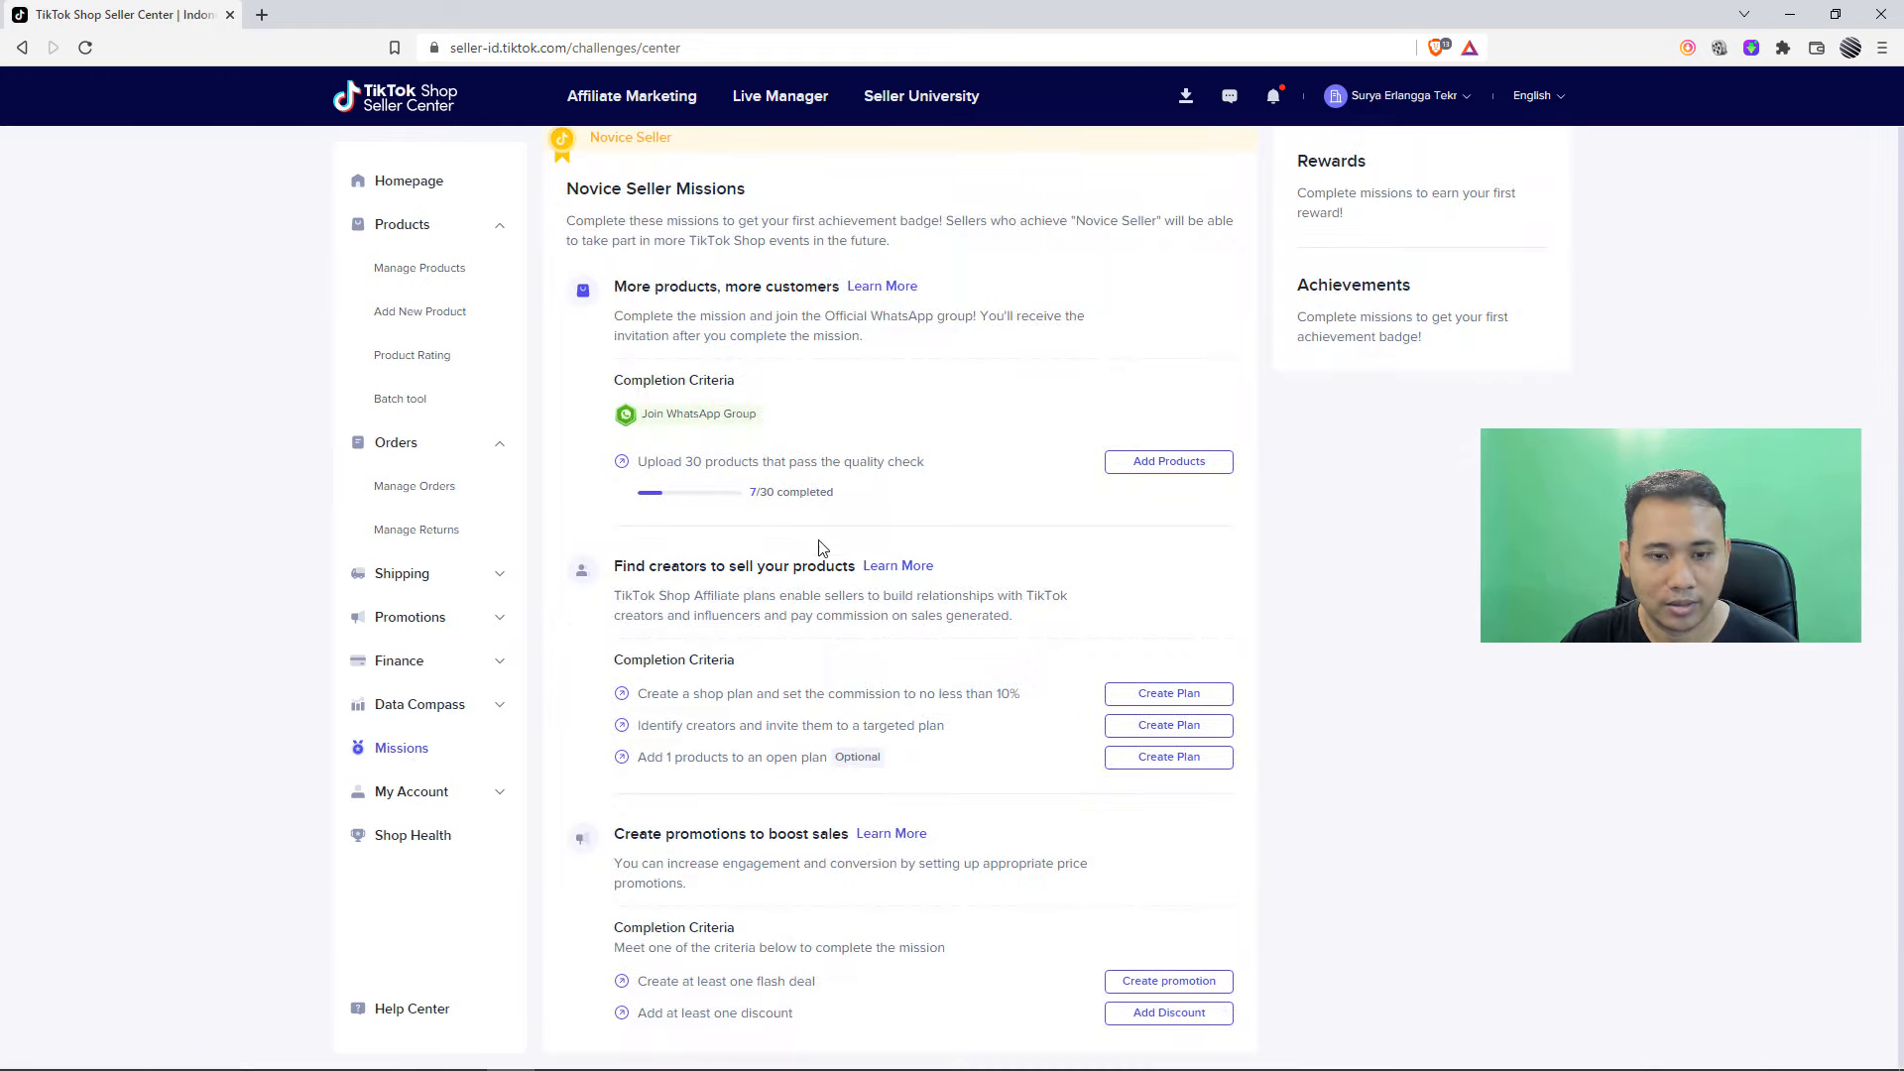
{"action": "scroll", "coordinate": [822, 548], "scroll_direction": "up", "scroll_amount": 1}
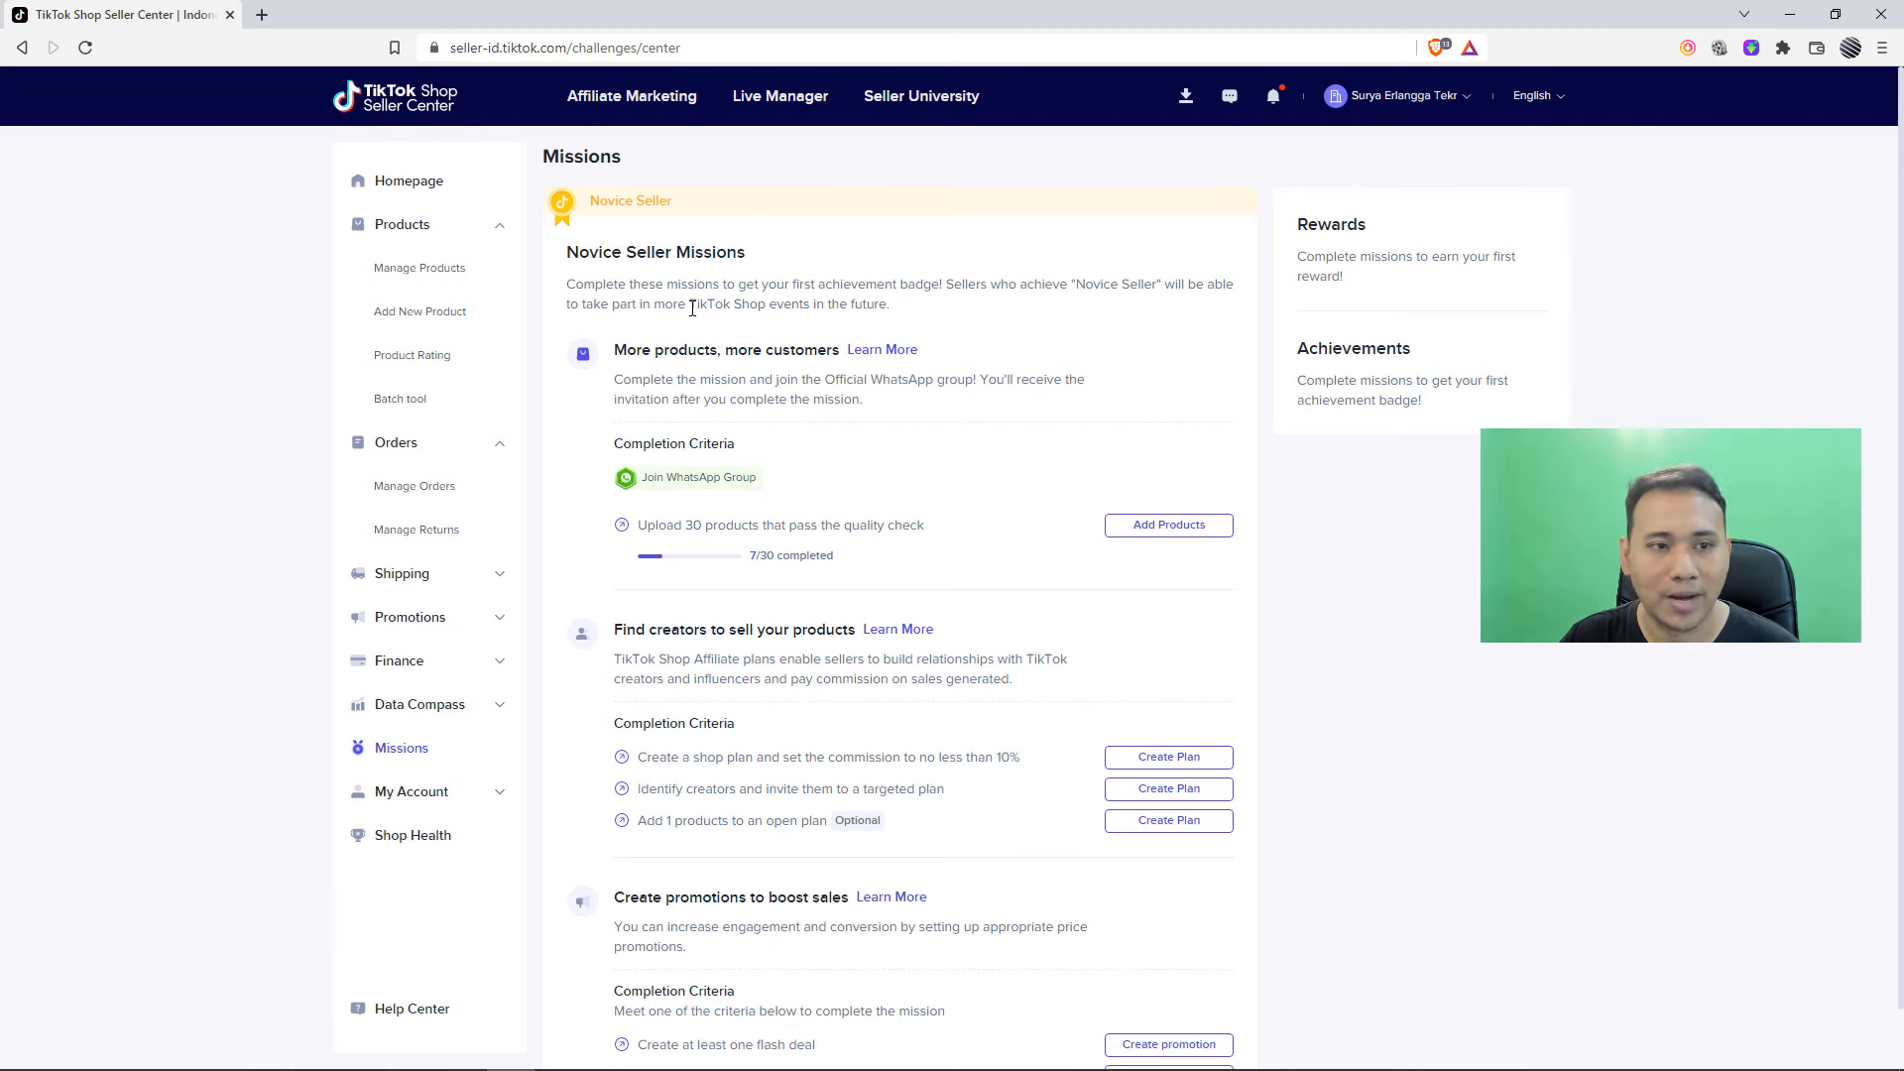
{"action": "left_click", "coordinate": [429, 181]}
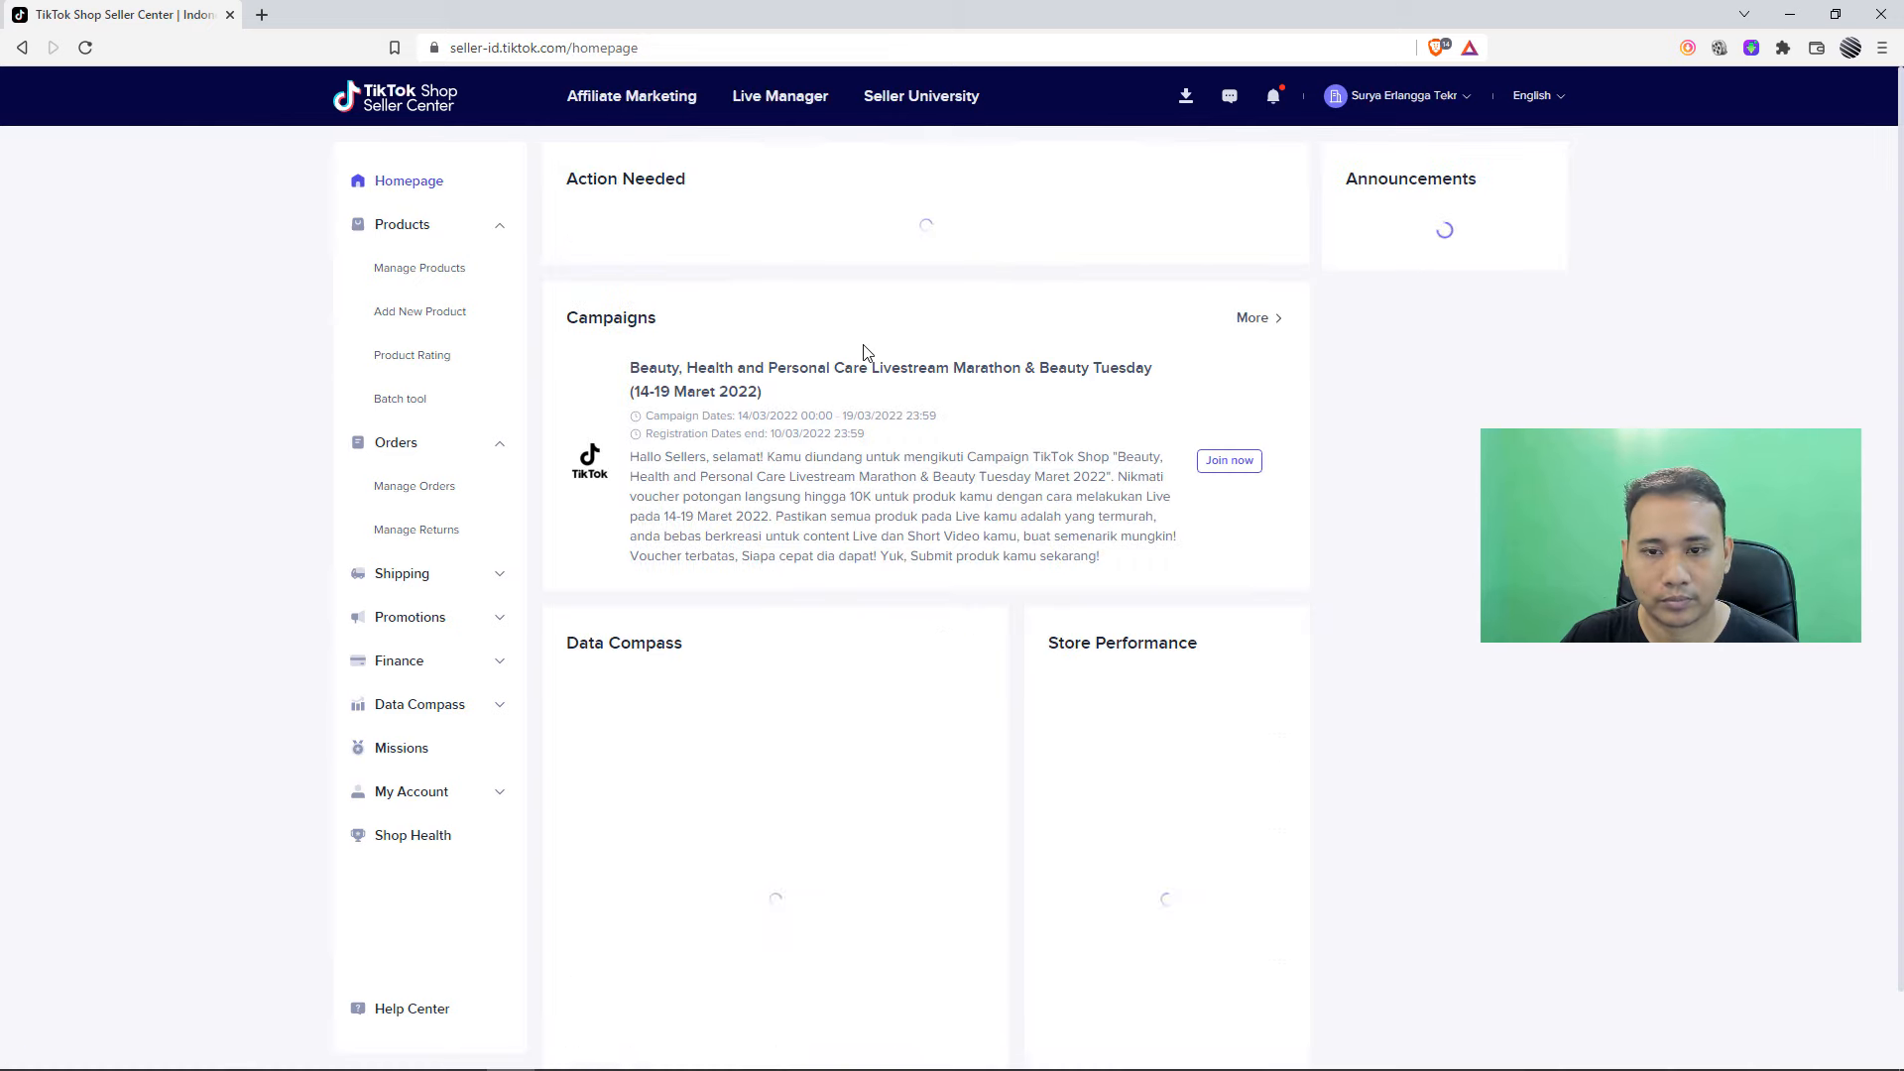
{"action": "scroll", "coordinate": [862, 352], "scroll_direction": "down", "scroll_amount": 2}
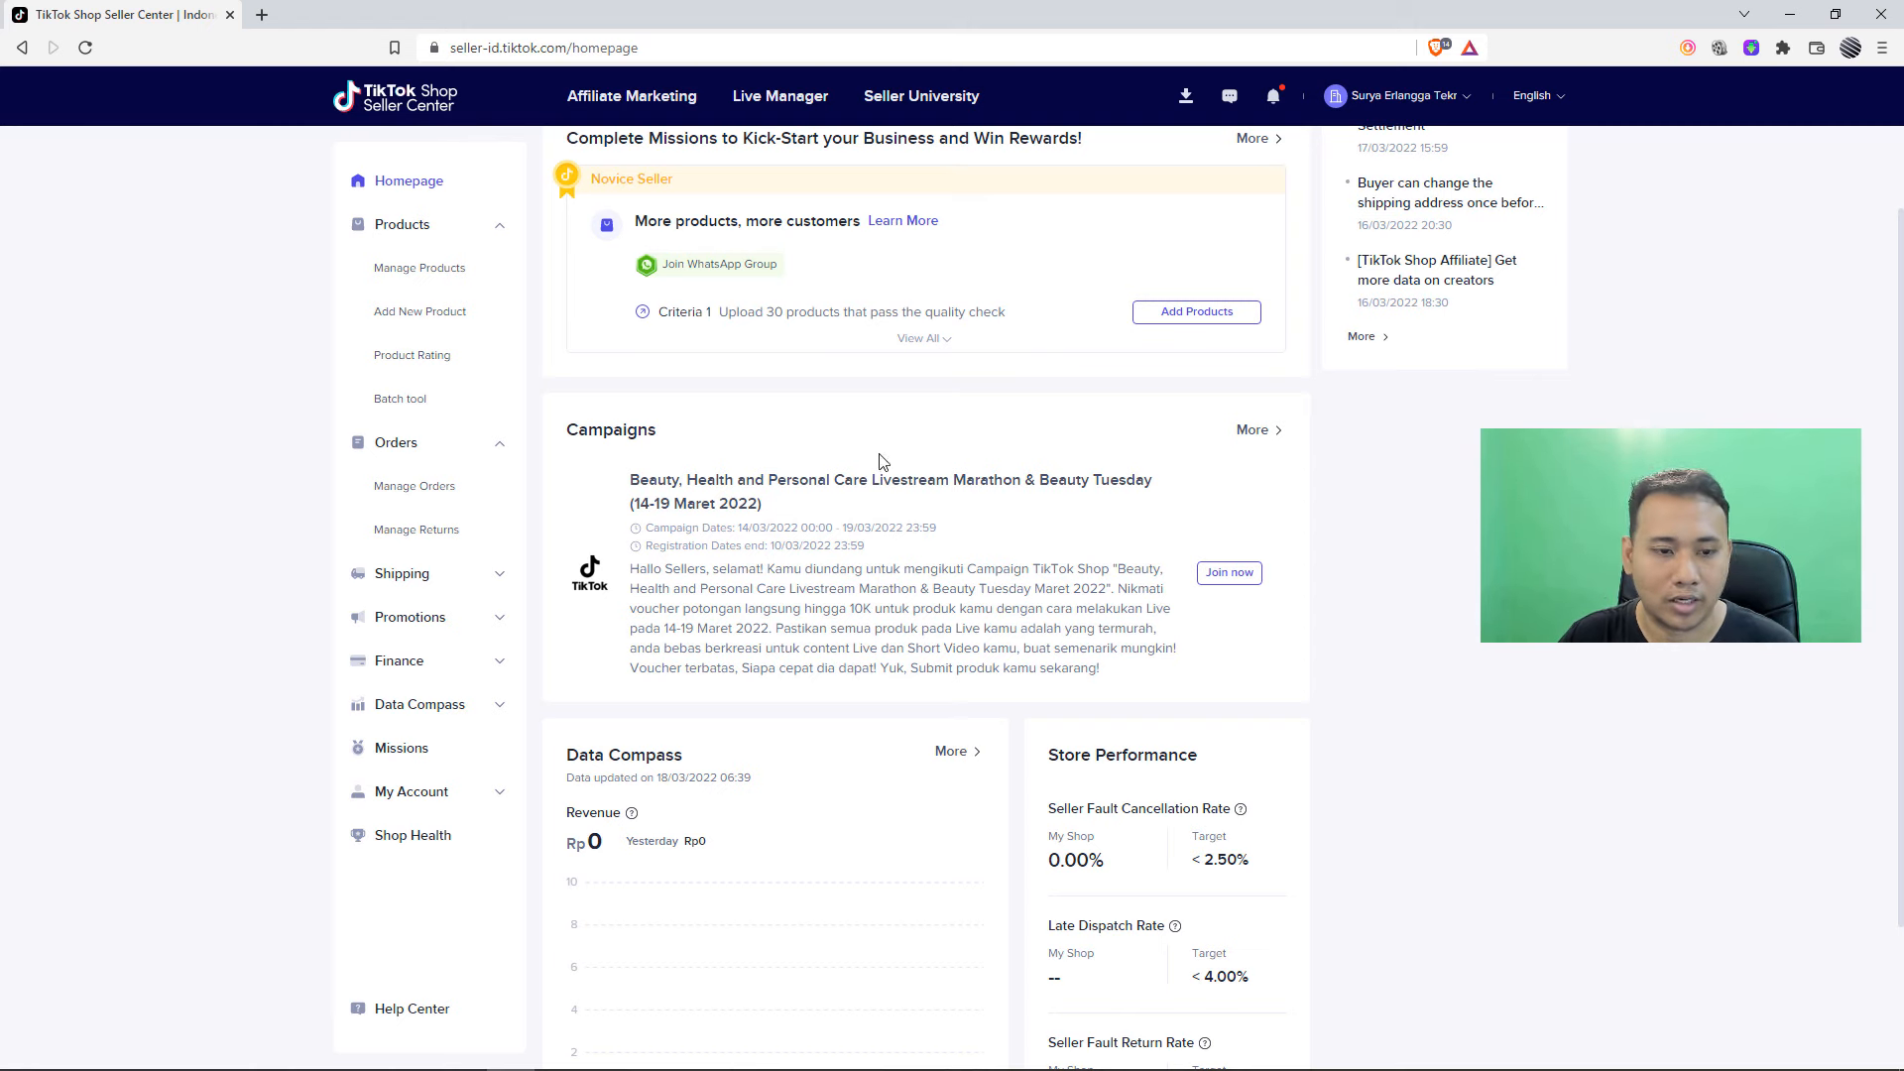
{"action": "scroll", "coordinate": [1235, 620], "scroll_direction": "down", "scroll_amount": 2}
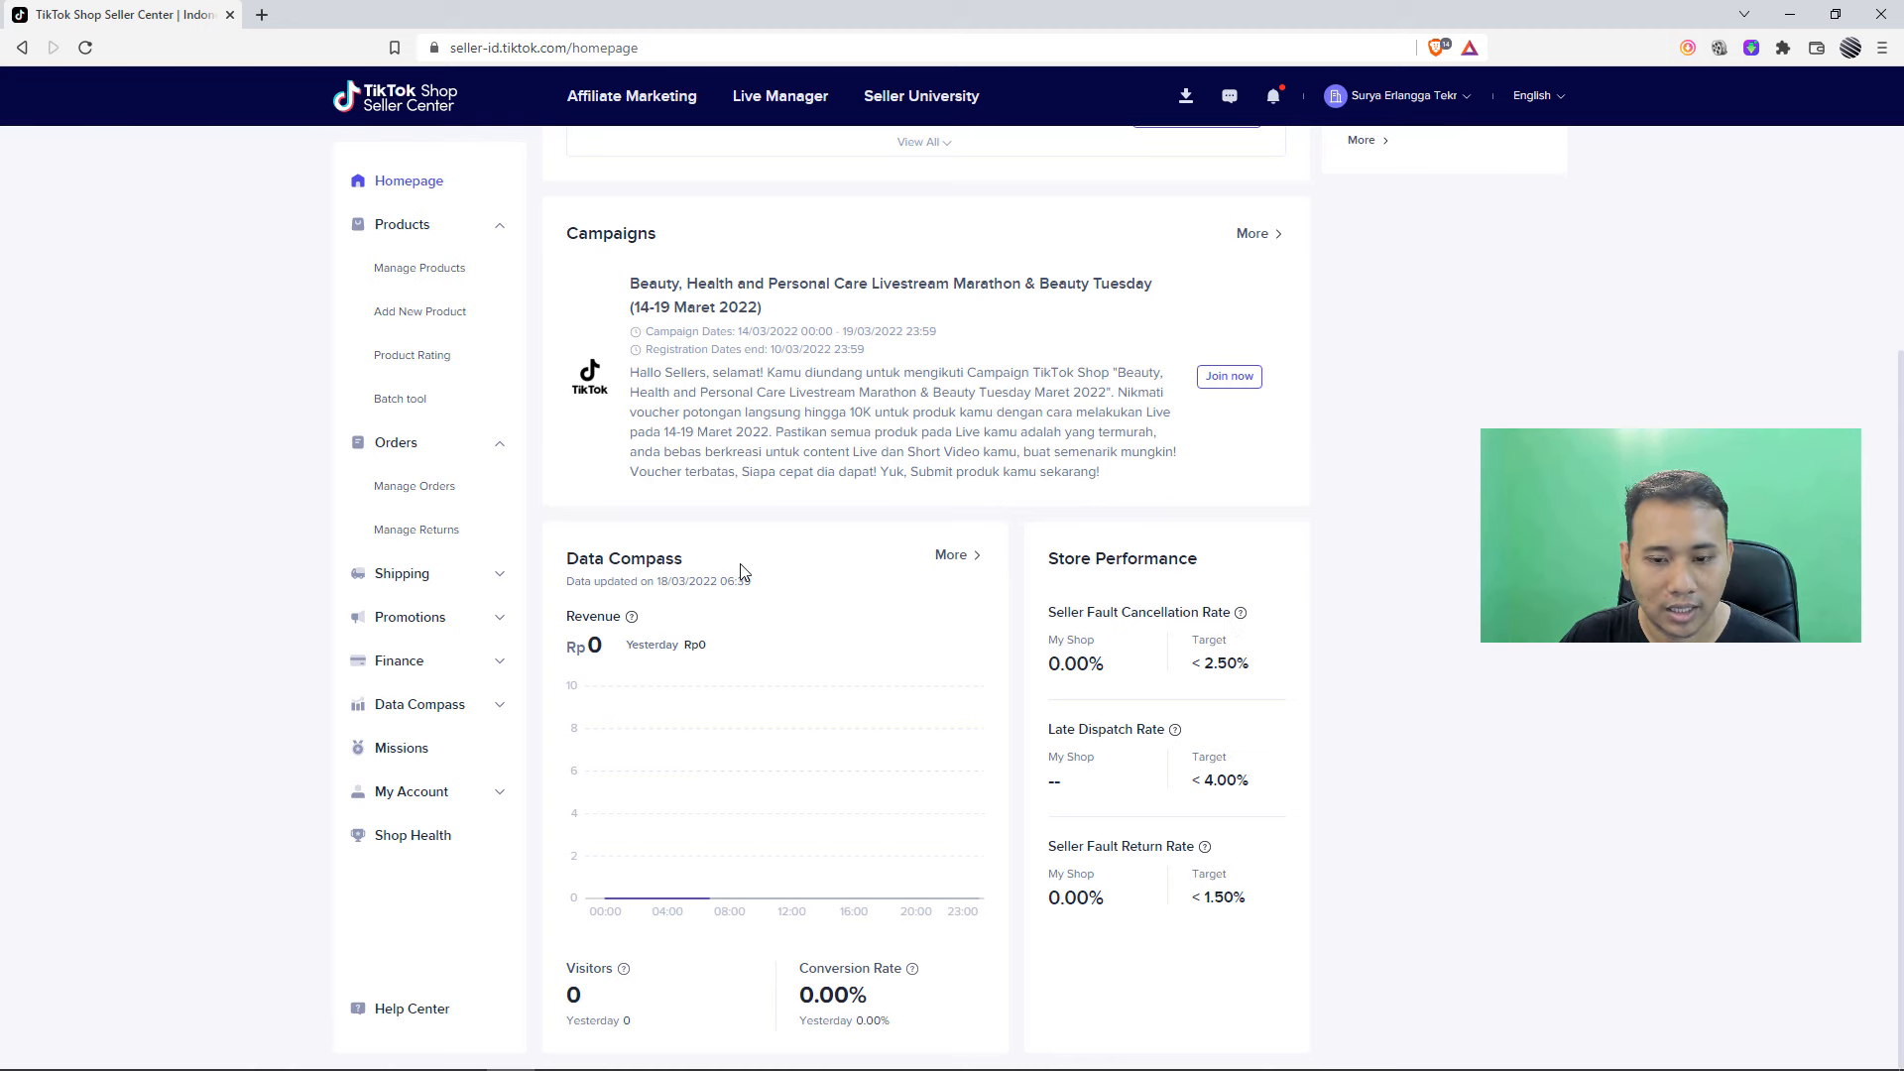
{"action": "double_click", "coordinate": [593, 615]}
{"action": "double_click", "coordinate": [586, 967]}
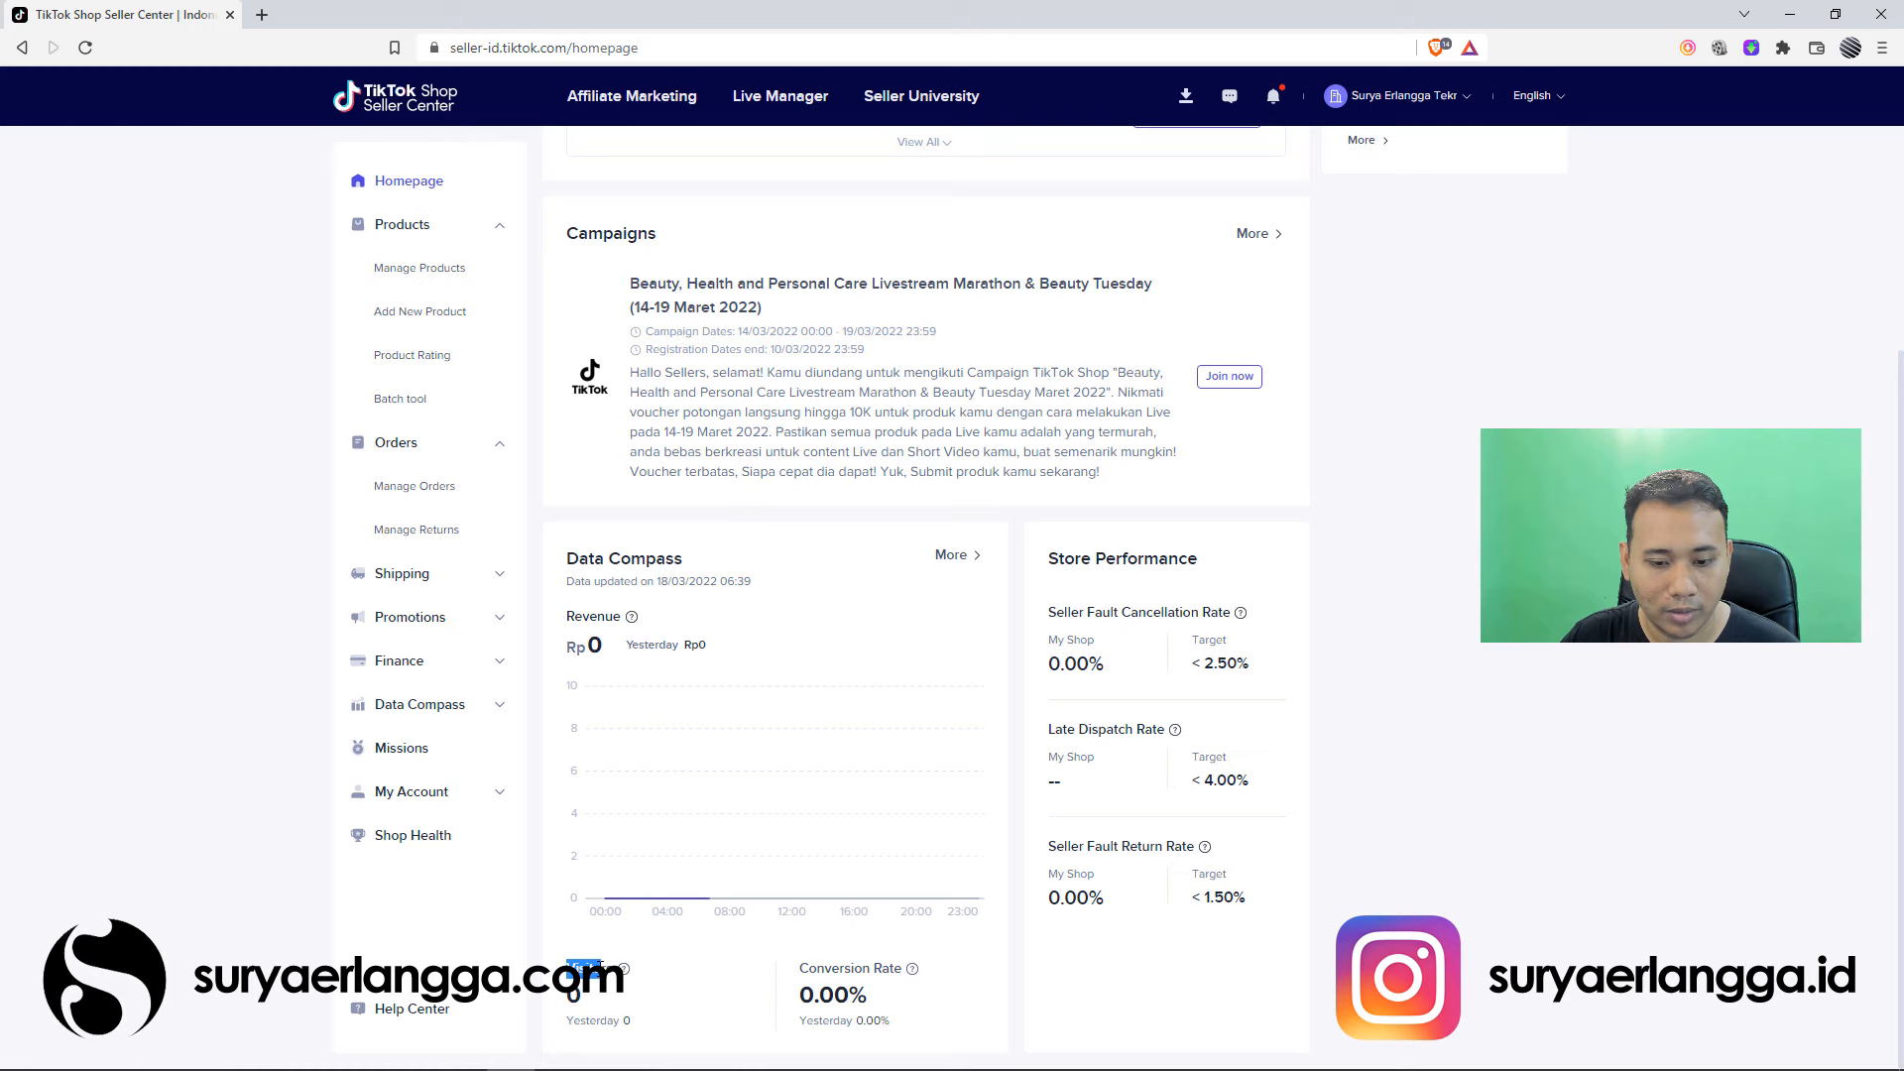
{"action": "double_click", "coordinate": [832, 967]}
{"action": "left_click", "coordinate": [1382, 910]}
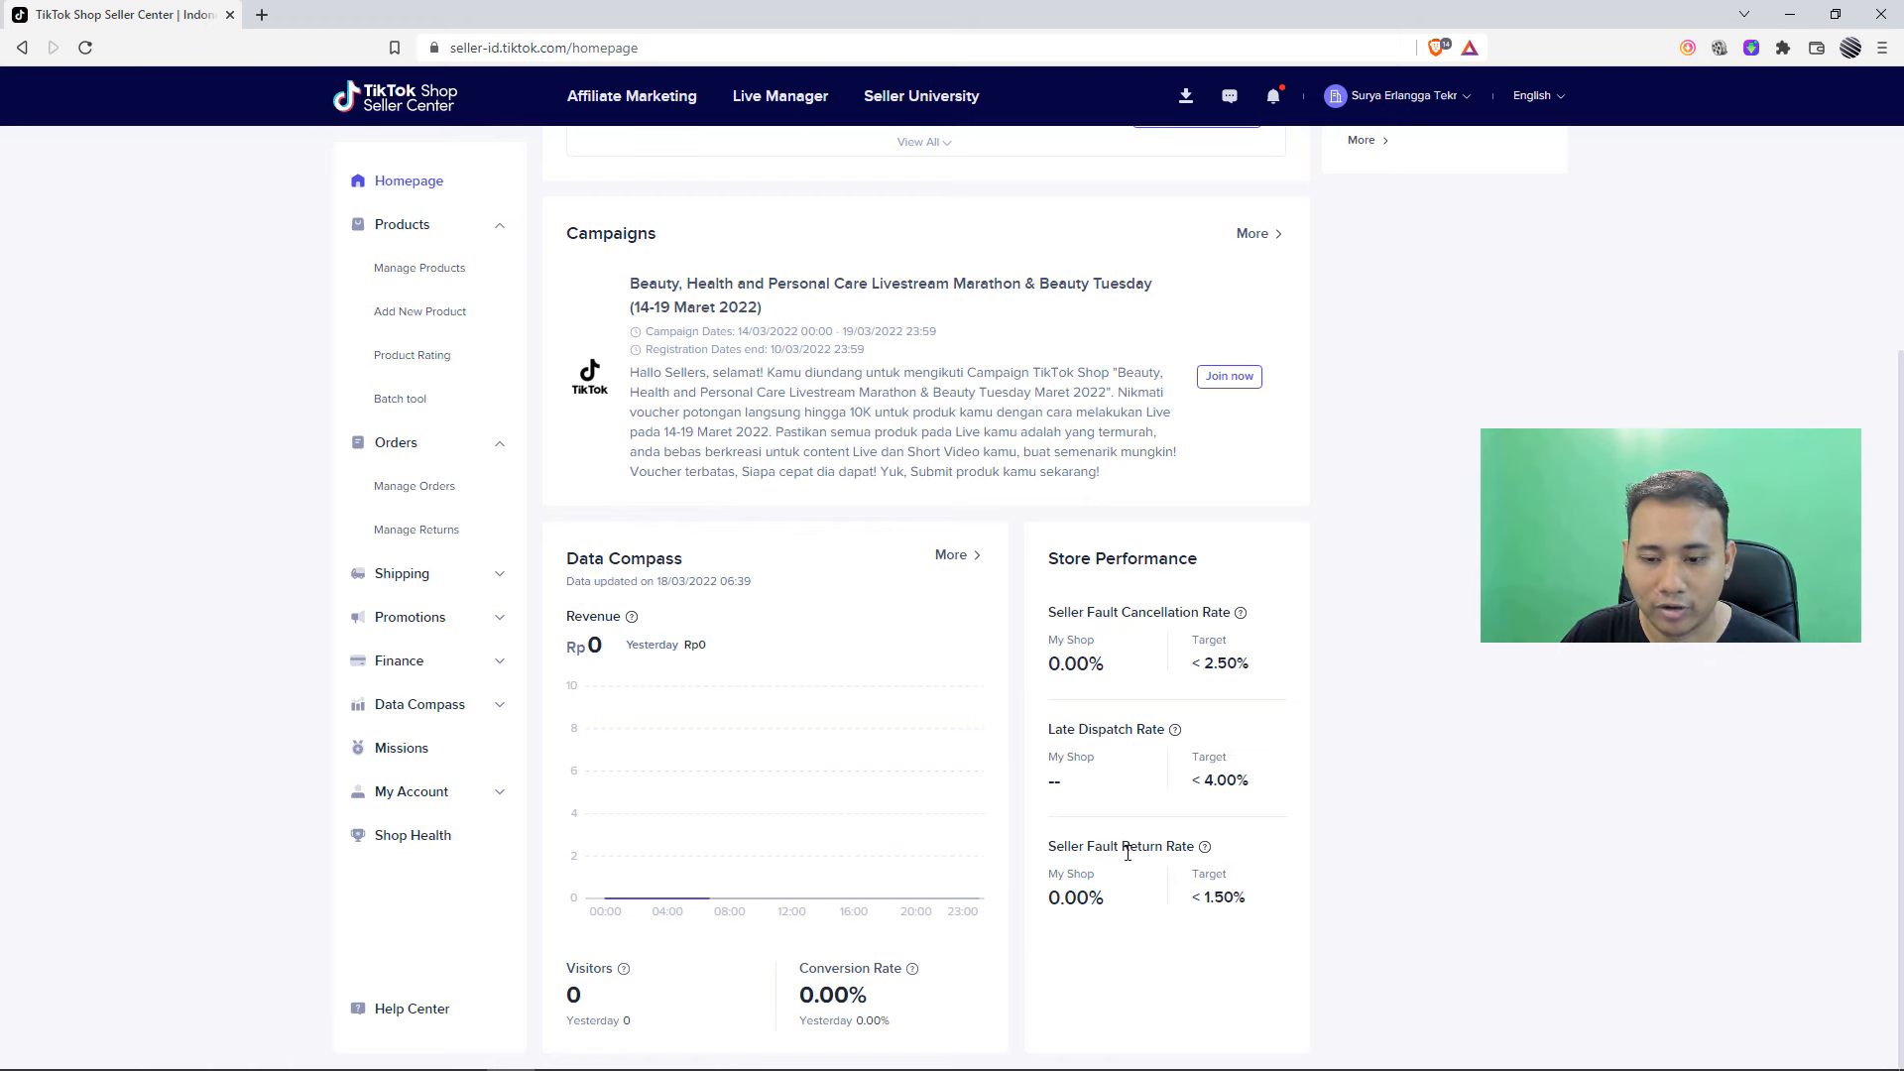
{"action": "mouse_move", "coordinate": [867, 813]}
{"action": "scroll", "coordinate": [867, 814], "scroll_direction": "up", "scroll_amount": 3}
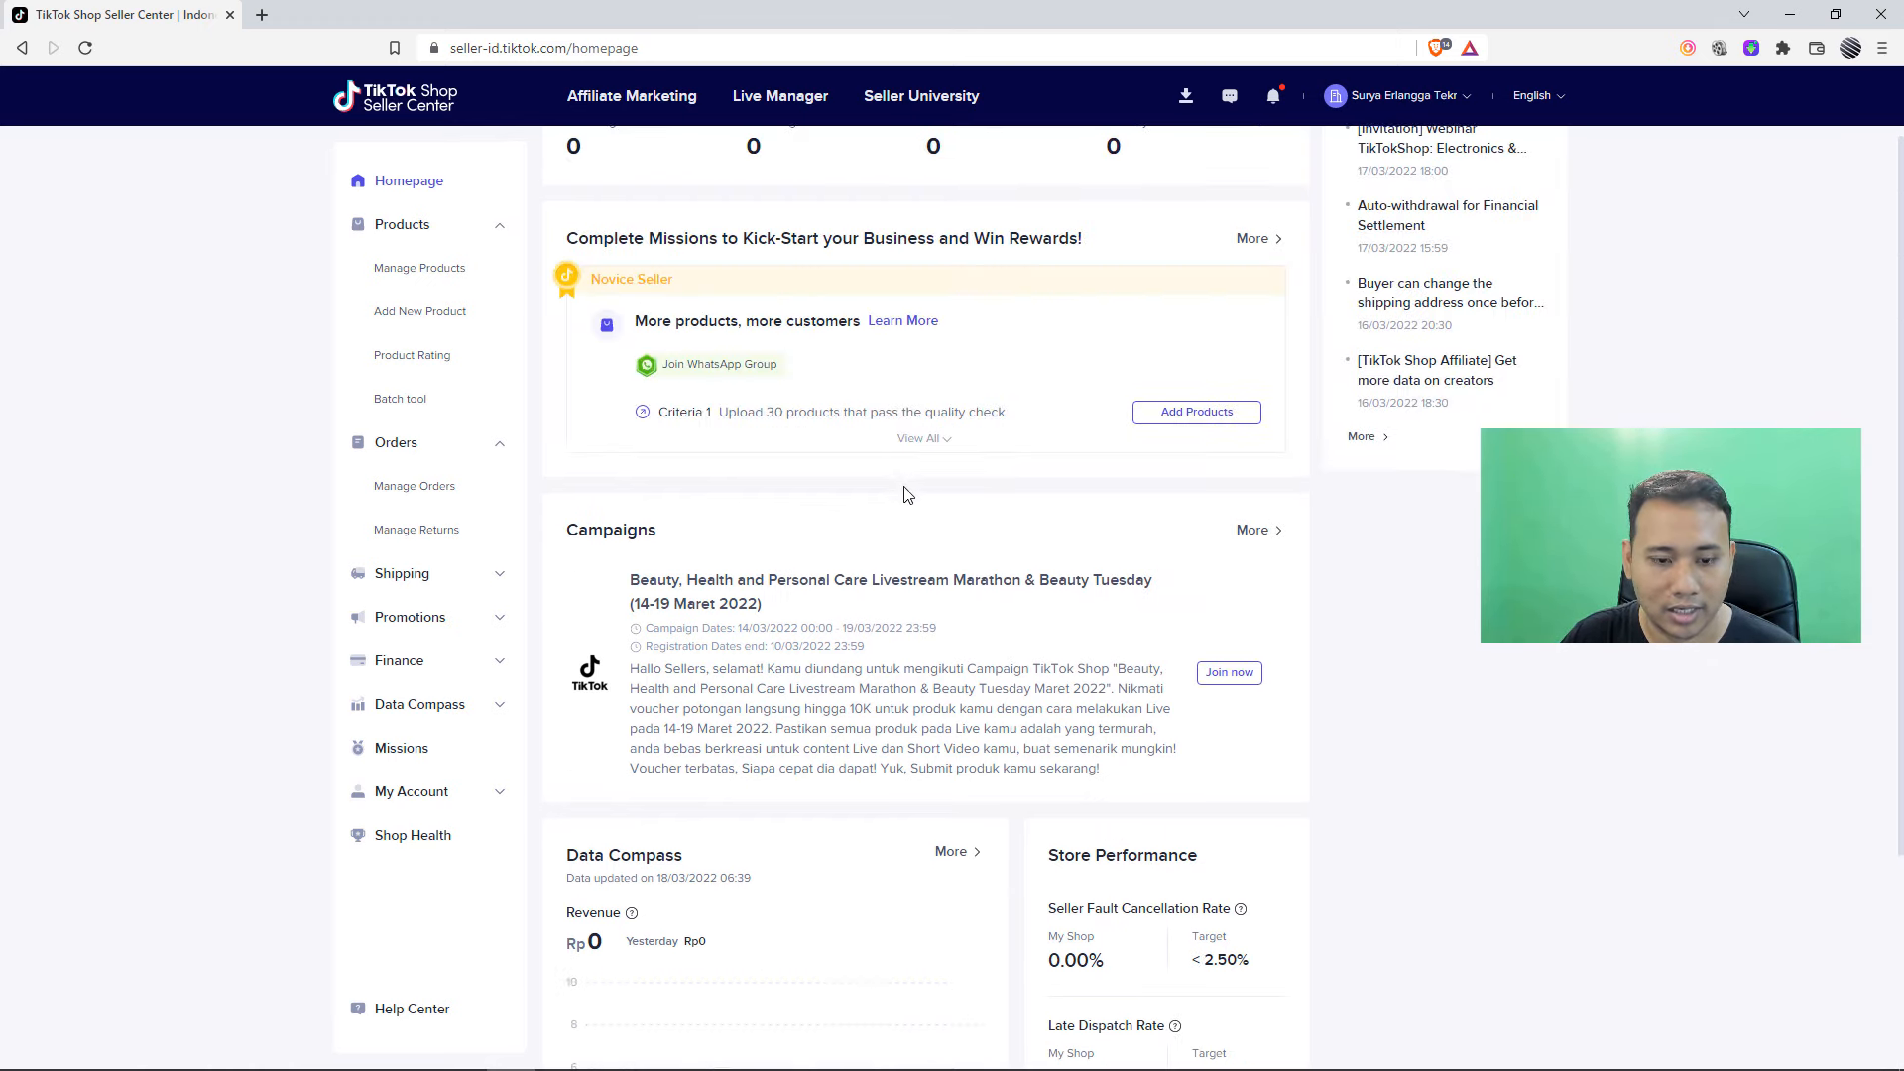
{"action": "scroll", "coordinate": [843, 794], "scroll_direction": "down", "scroll_amount": 3}
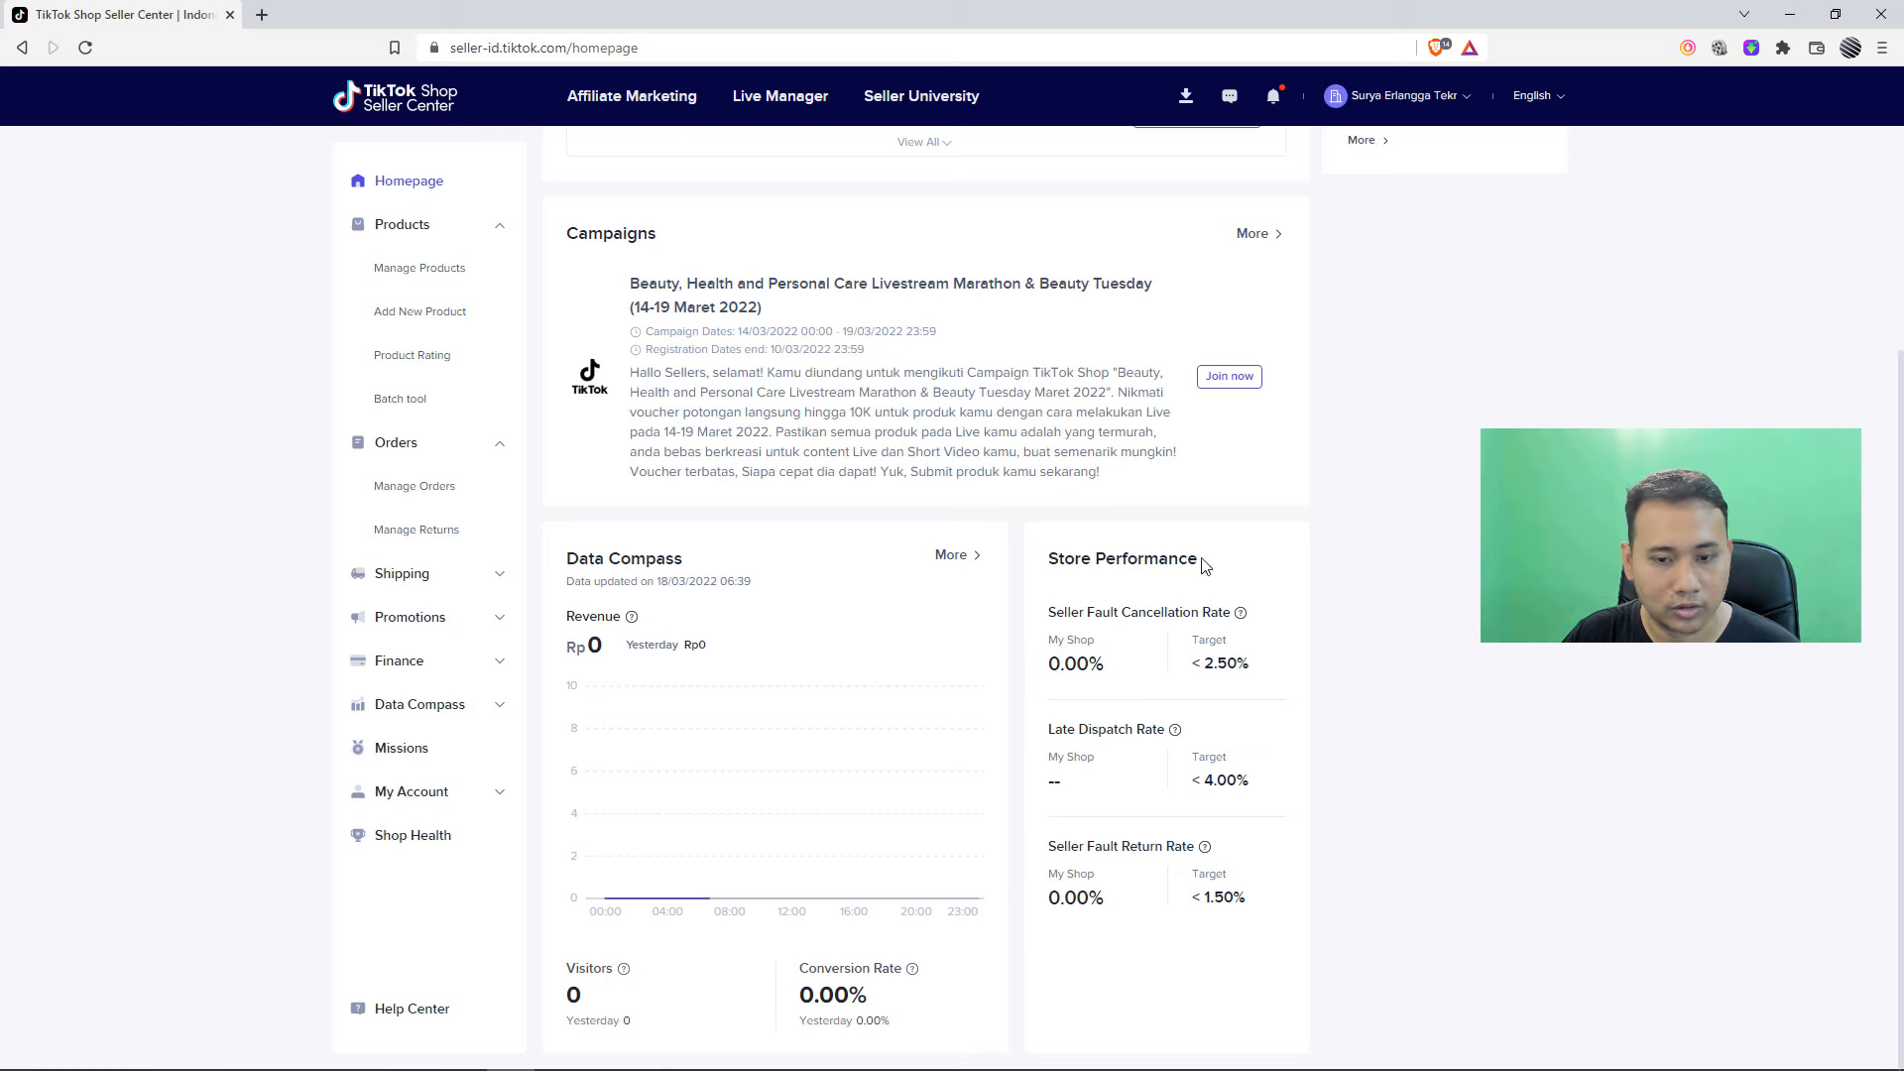
{"action": "scroll", "coordinate": [1202, 617], "scroll_direction": "up", "scroll_amount": 4}
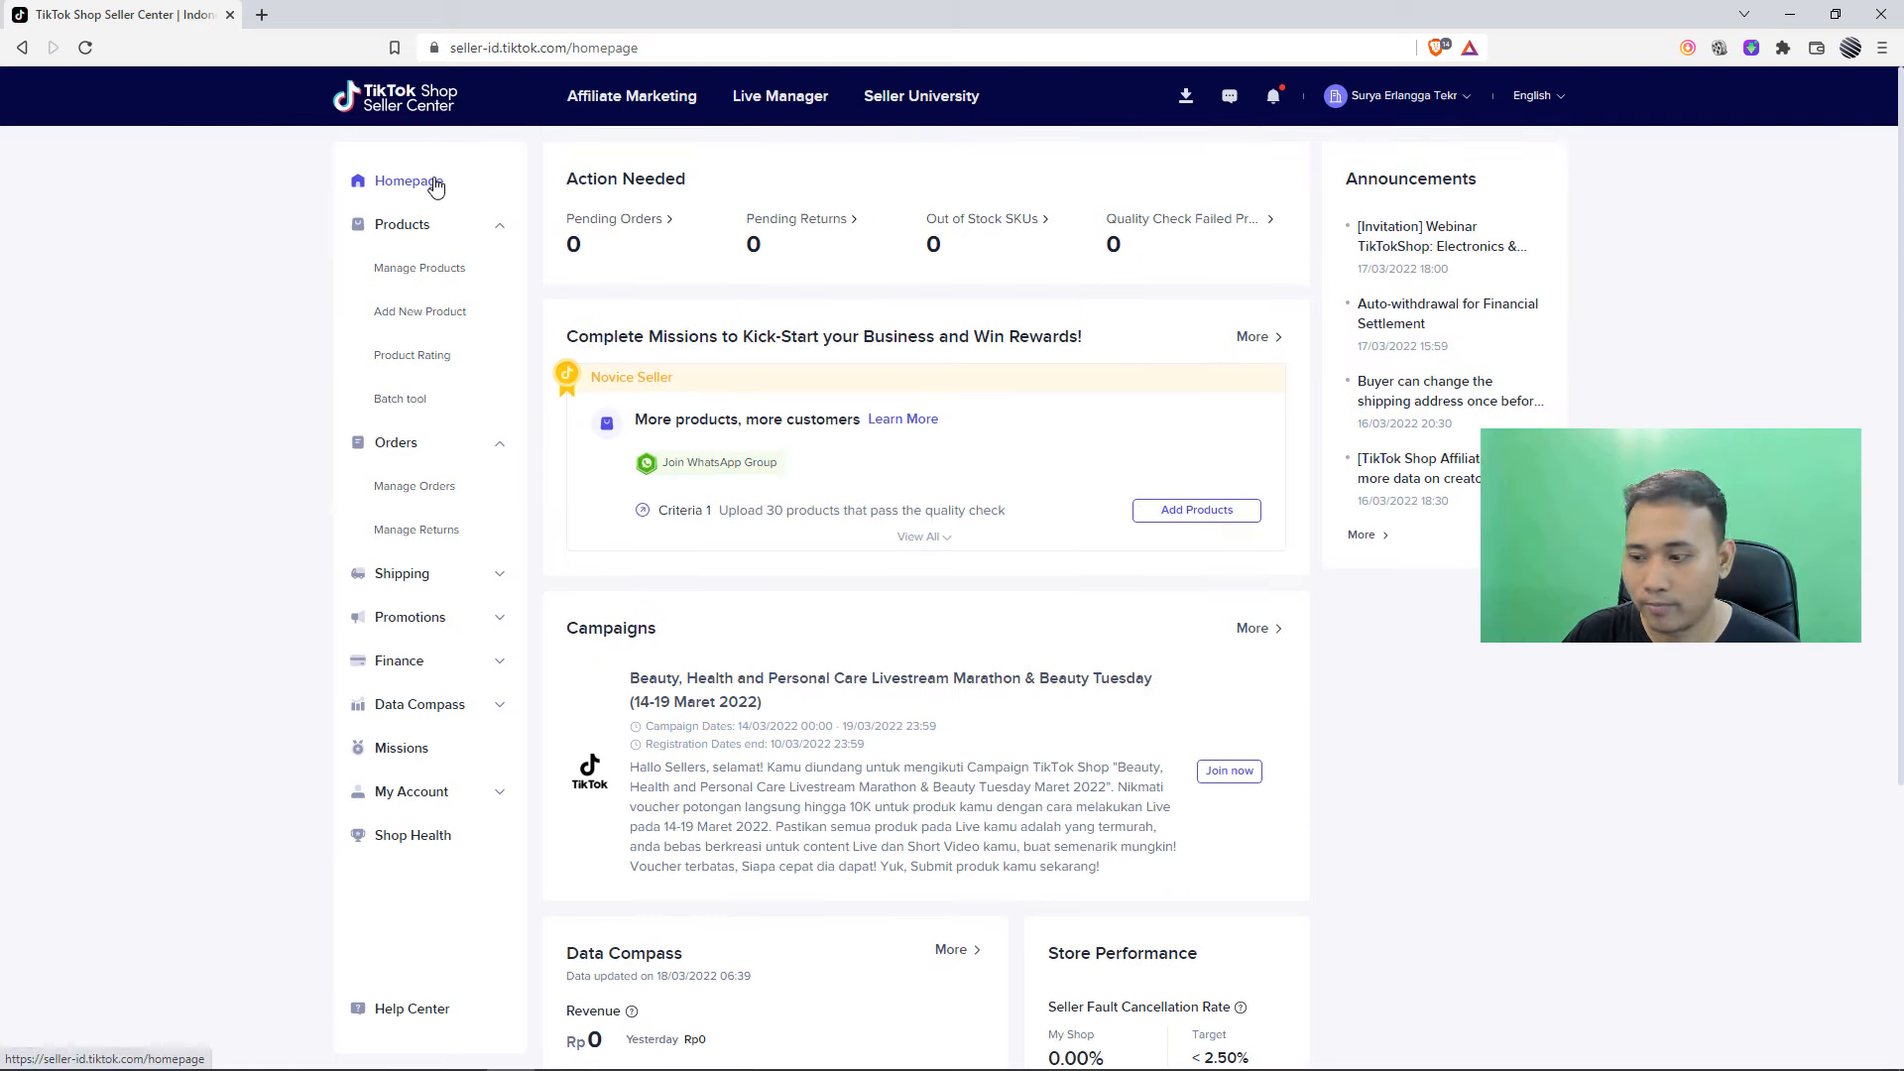
Scroll through the seven live products in Manage Products, then open Product Rating showing 0 ratings
{"action": "left_click", "coordinate": [404, 227]}
{"action": "left_click", "coordinate": [403, 227]}
{"action": "left_click", "coordinate": [417, 270]}
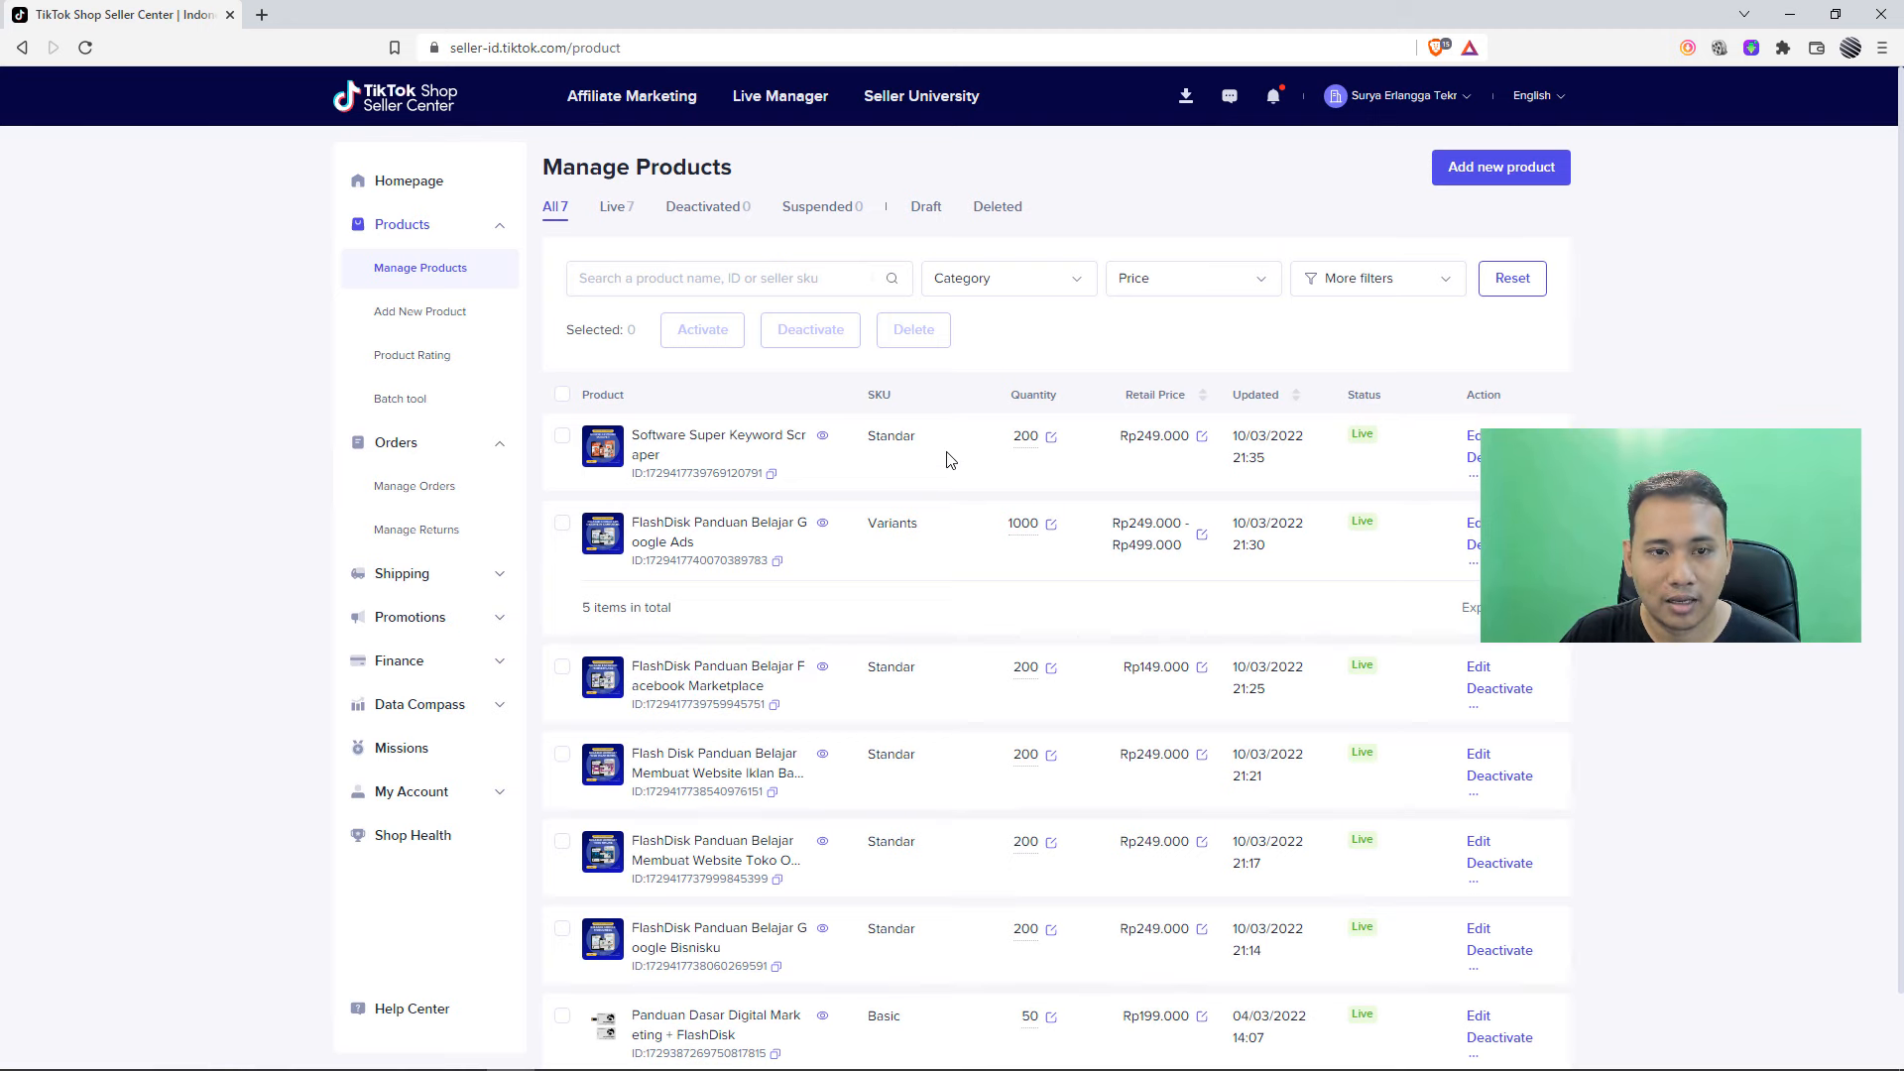
{"action": "scroll", "coordinate": [1071, 625], "scroll_direction": "down", "scroll_amount": 2}
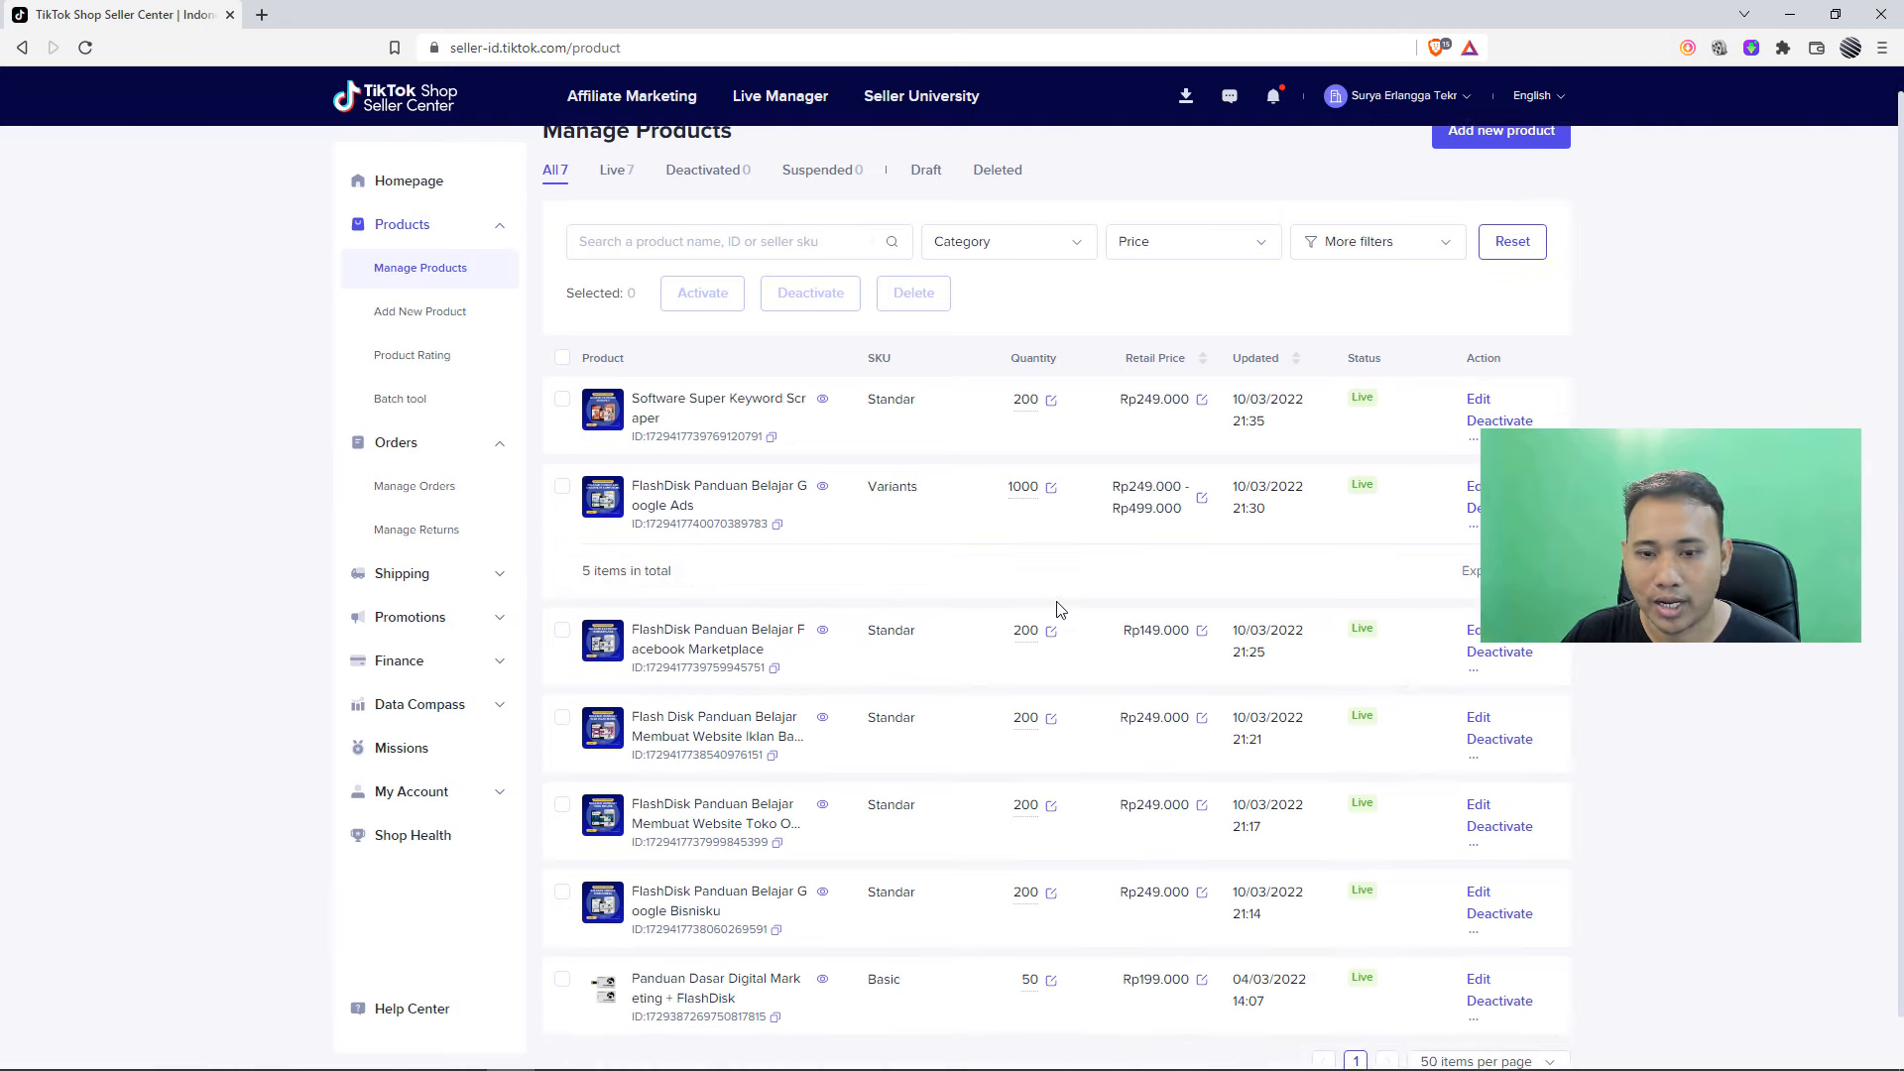
{"action": "scroll", "coordinate": [952, 397], "scroll_direction": "up", "scroll_amount": 2}
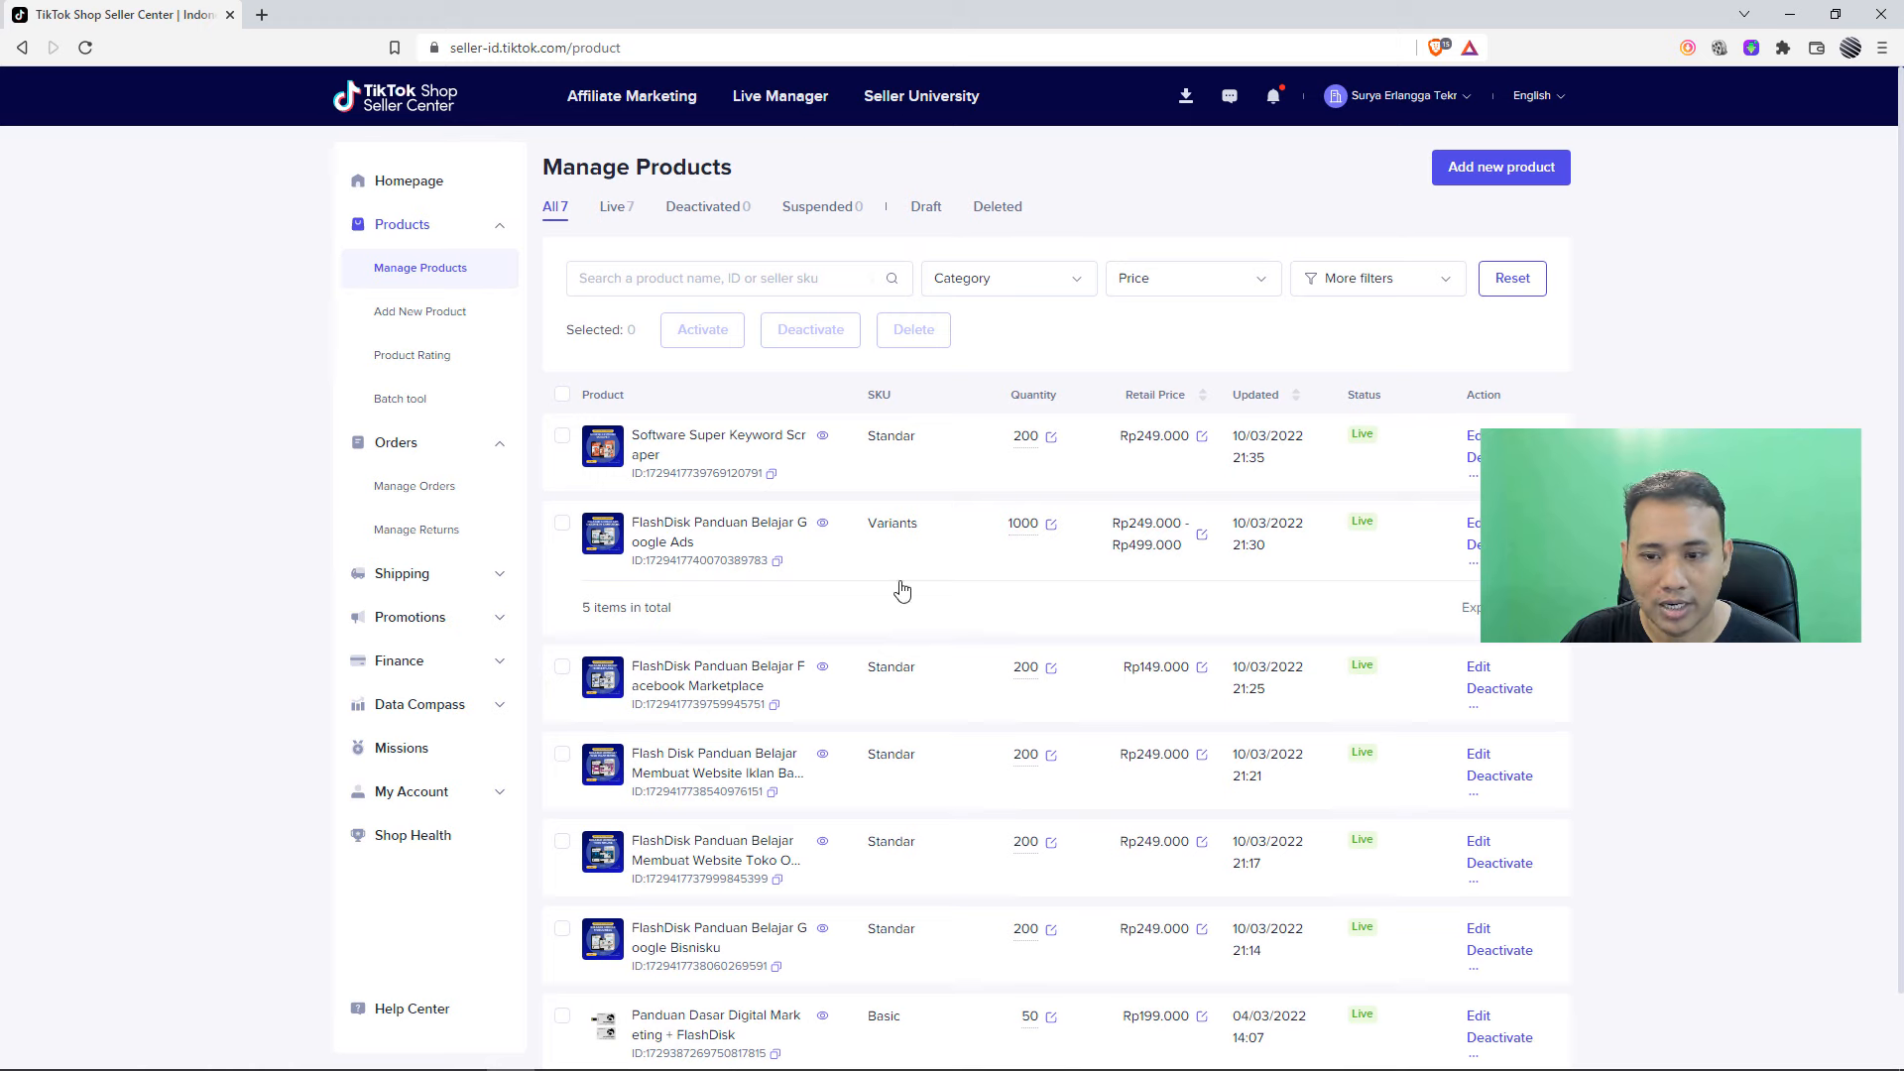
{"action": "scroll", "coordinate": [685, 436], "scroll_direction": "down", "scroll_amount": 1}
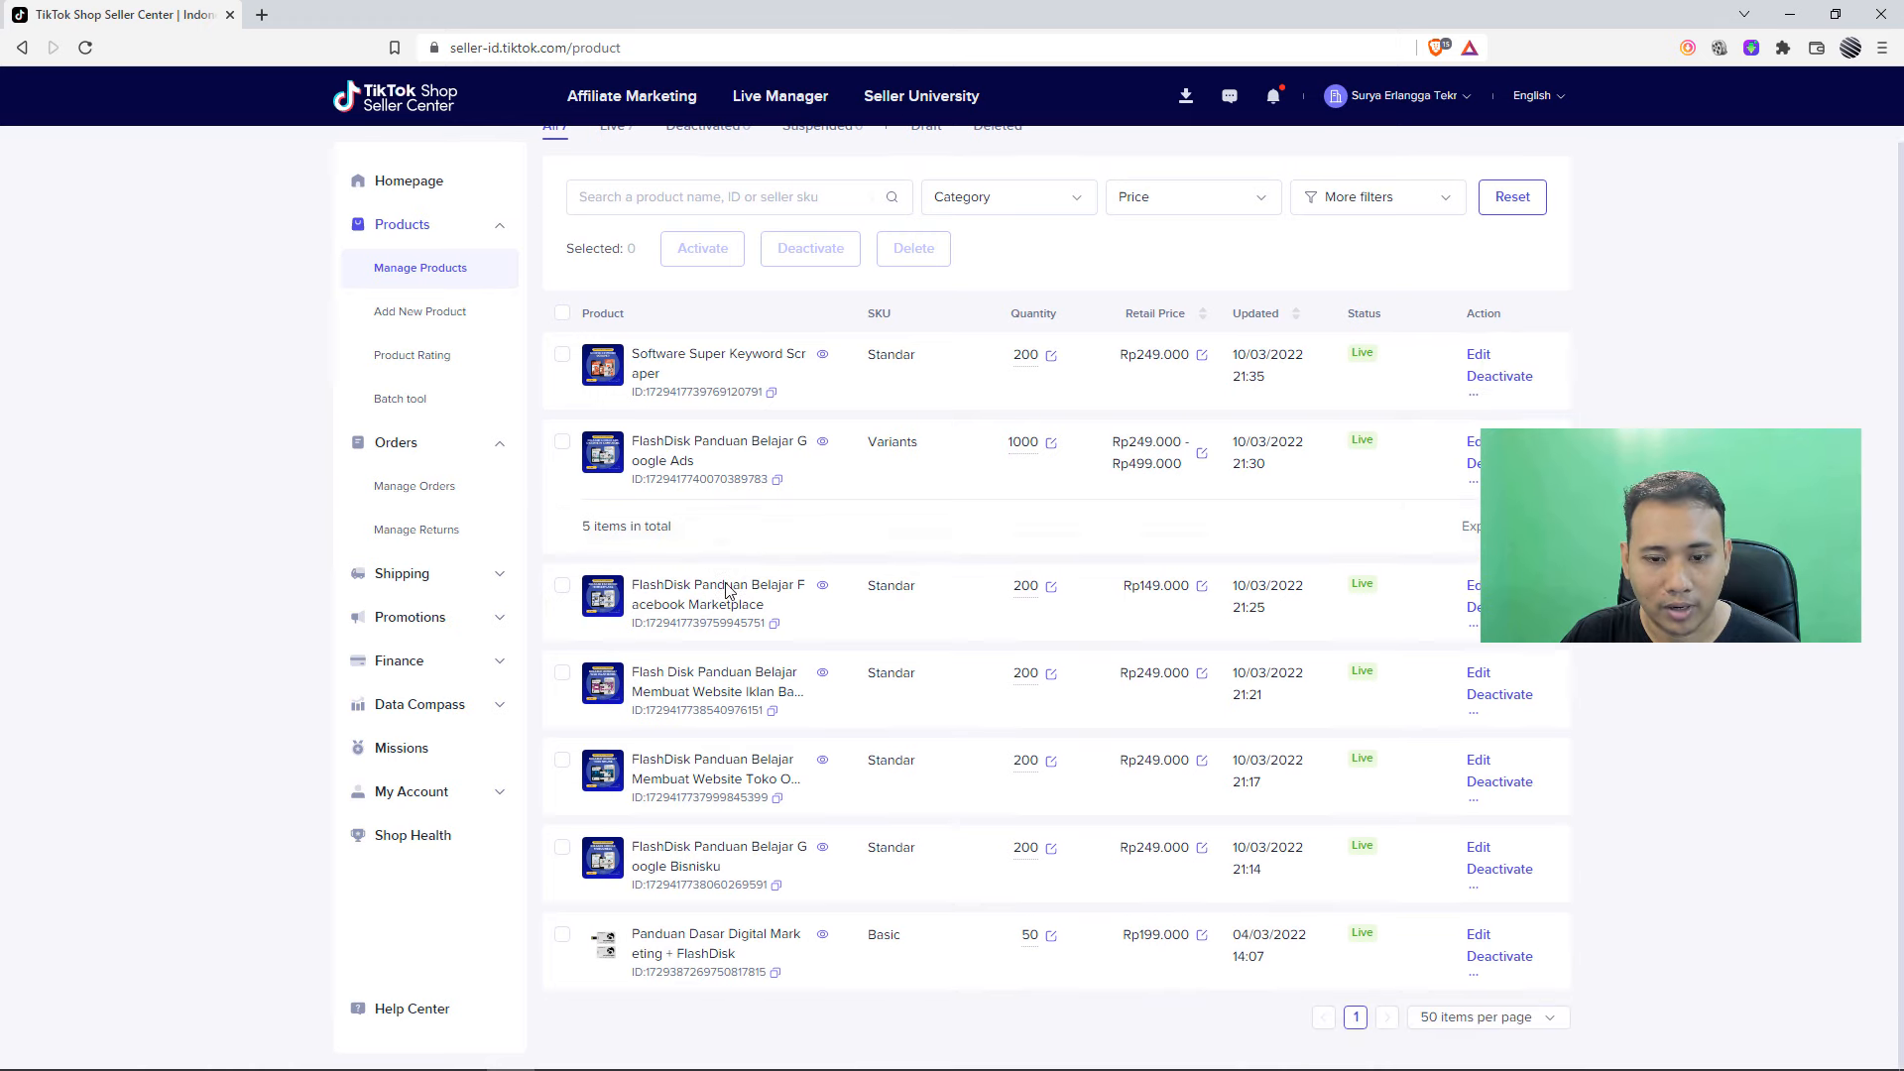
{"action": "scroll", "coordinate": [697, 456], "scroll_direction": "up", "scroll_amount": 1}
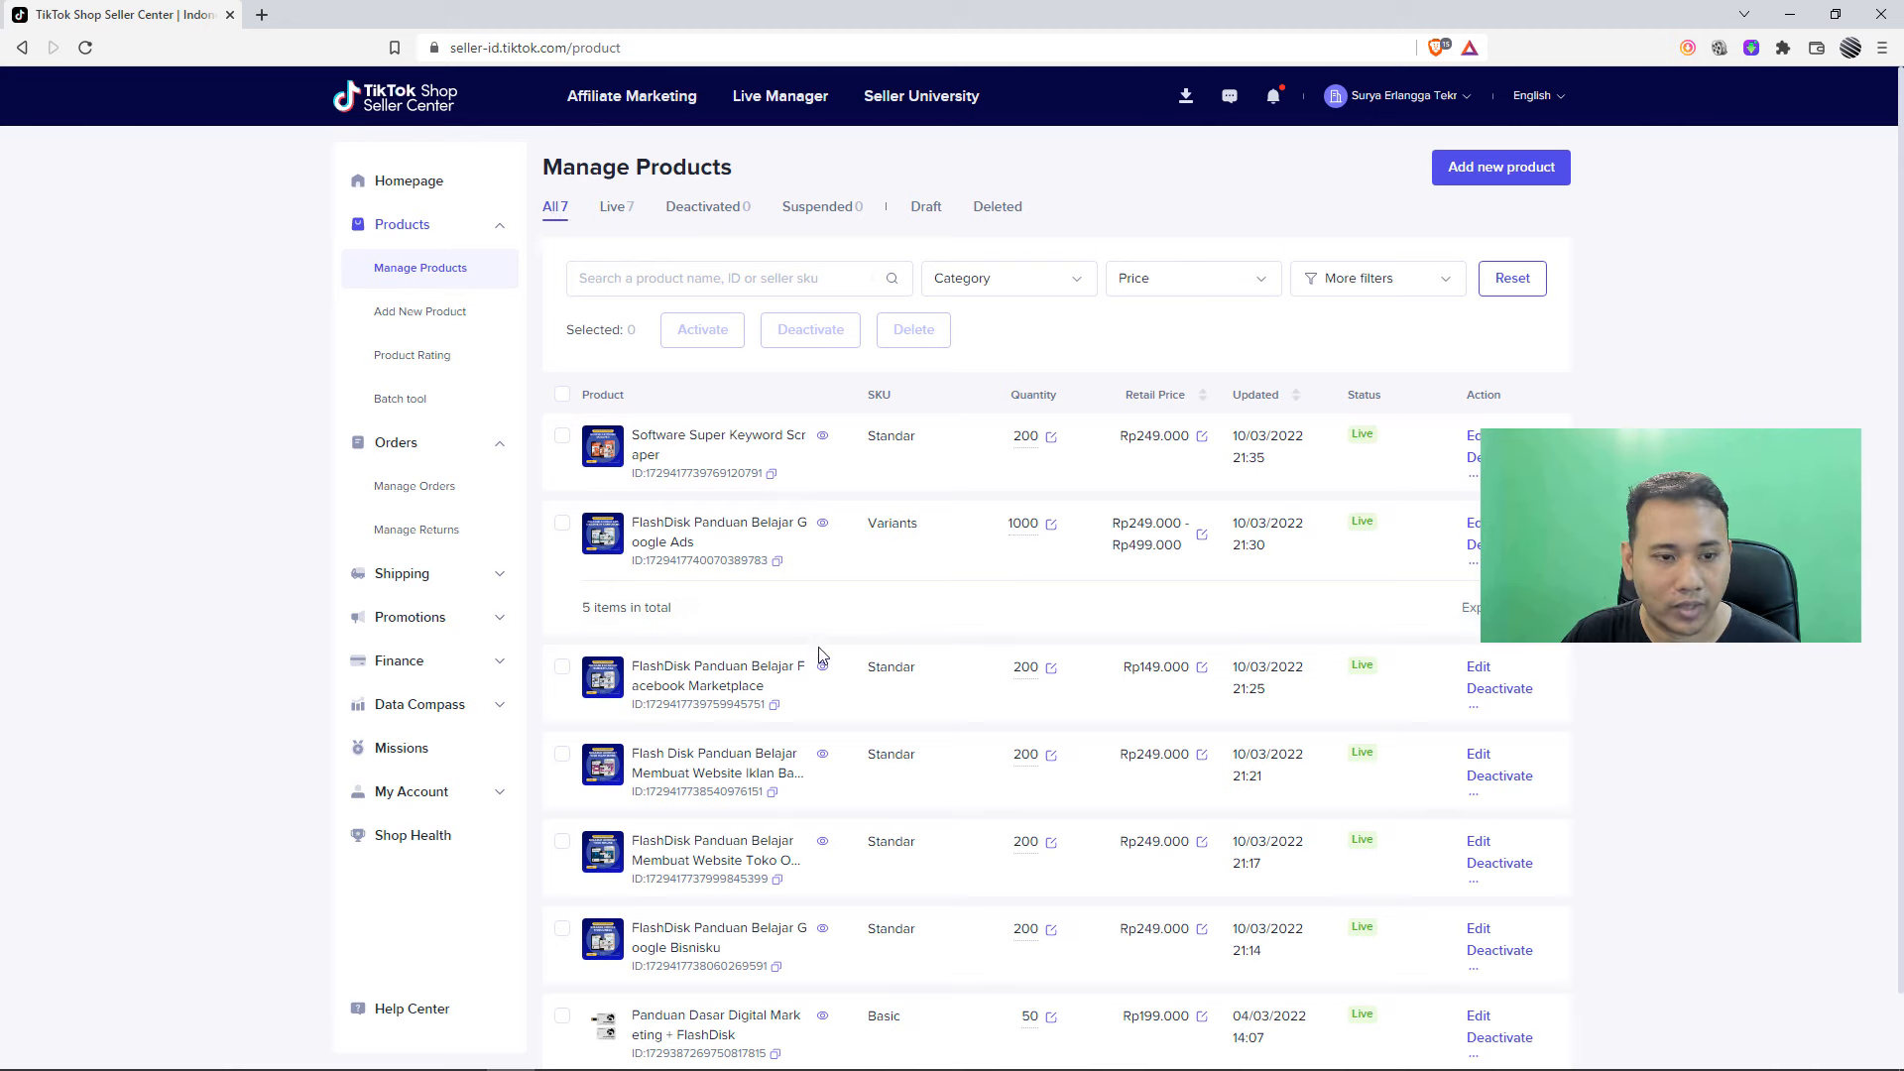
{"action": "scroll", "coordinate": [820, 460], "scroll_direction": "down", "scroll_amount": 1}
{"action": "scroll", "coordinate": [850, 489], "scroll_direction": "up", "scroll_amount": 1}
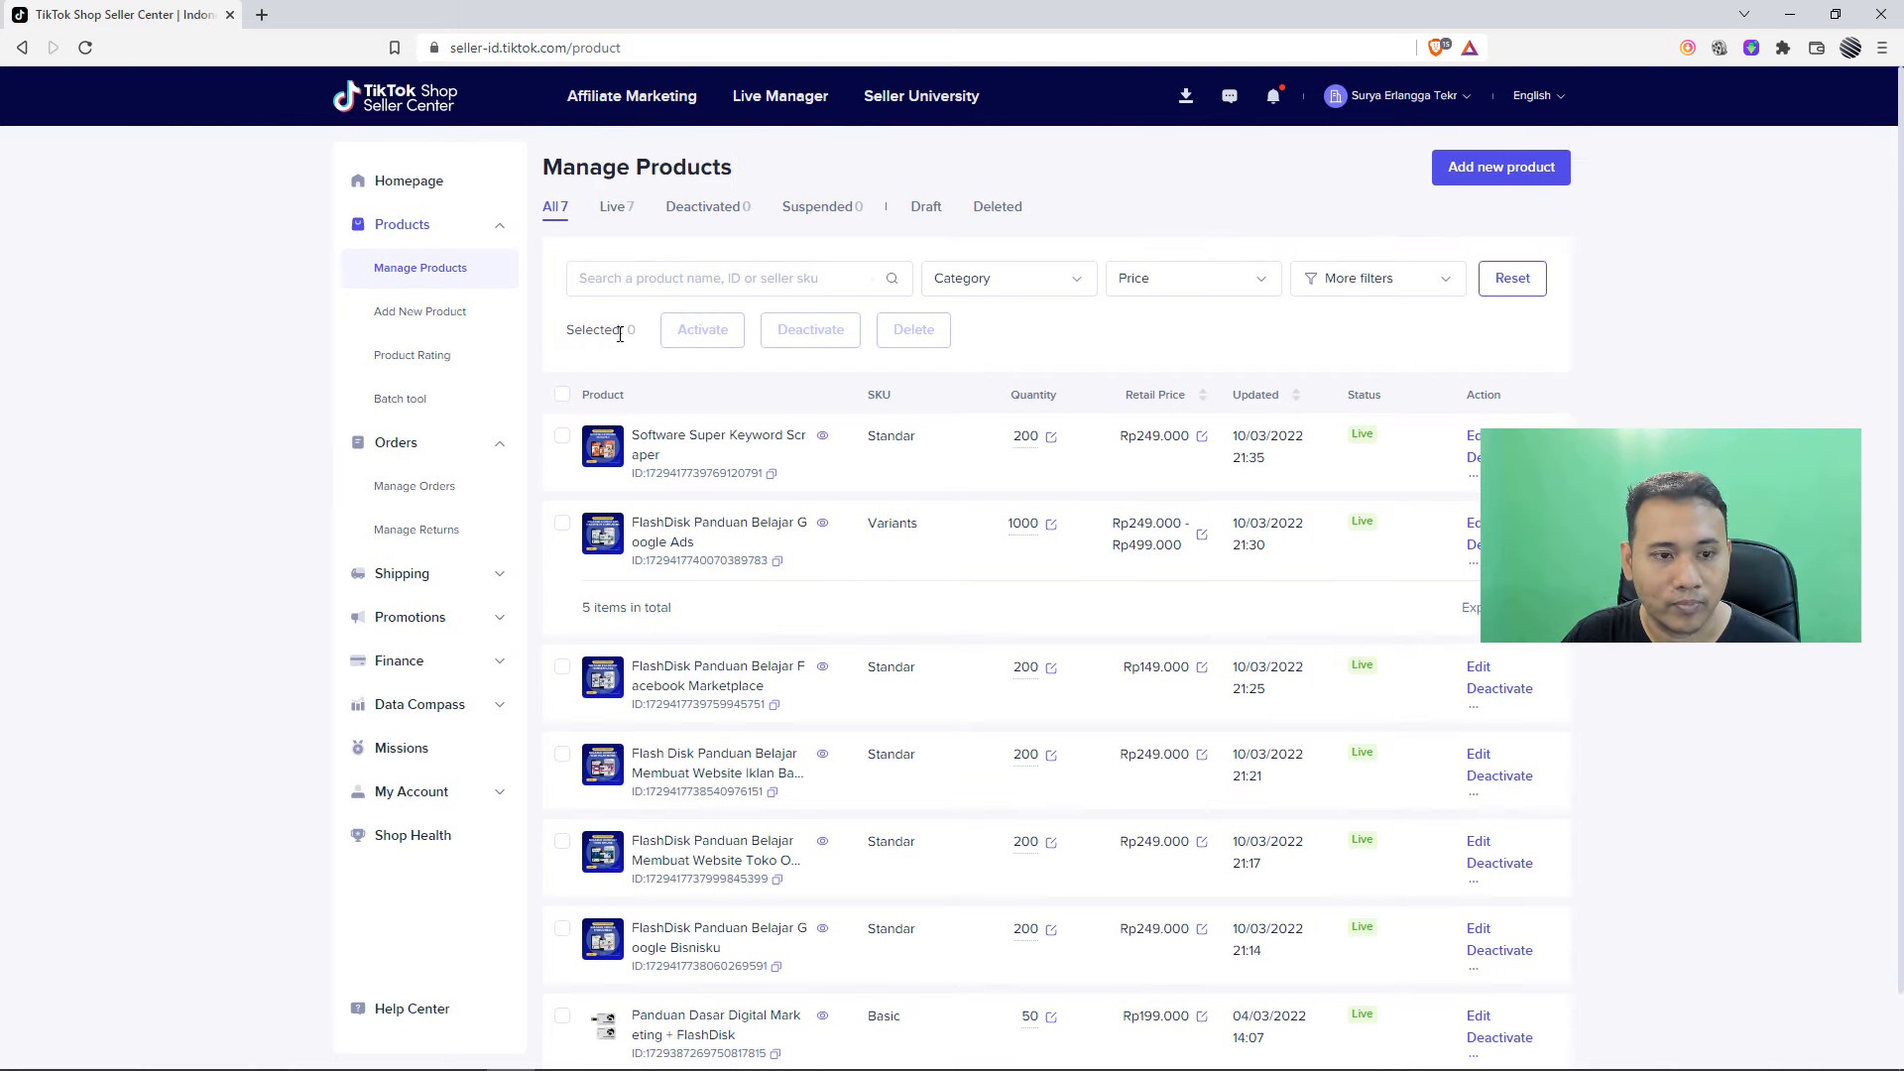
{"action": "left_click", "coordinate": [413, 357]}
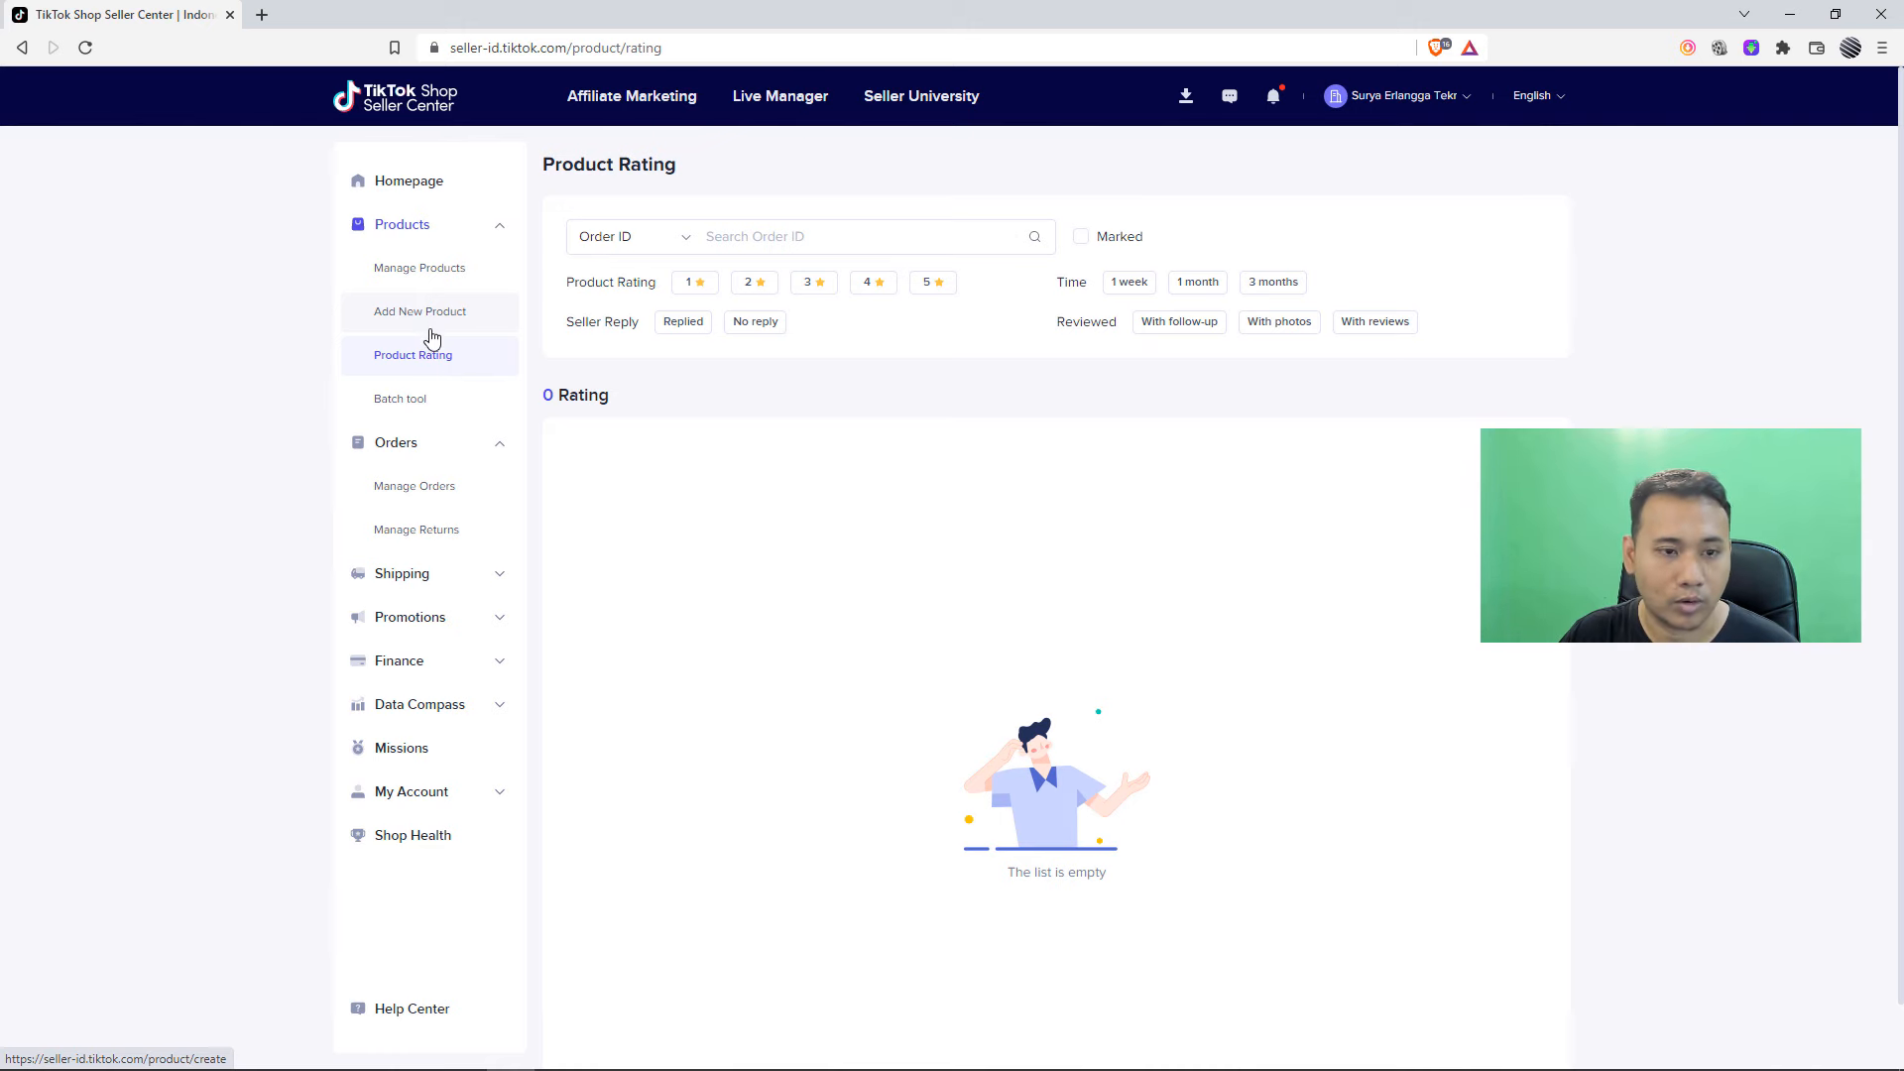
Look through the Batch tool, Manage Products and Product Rating pages
{"action": "left_click", "coordinate": [415, 402]}
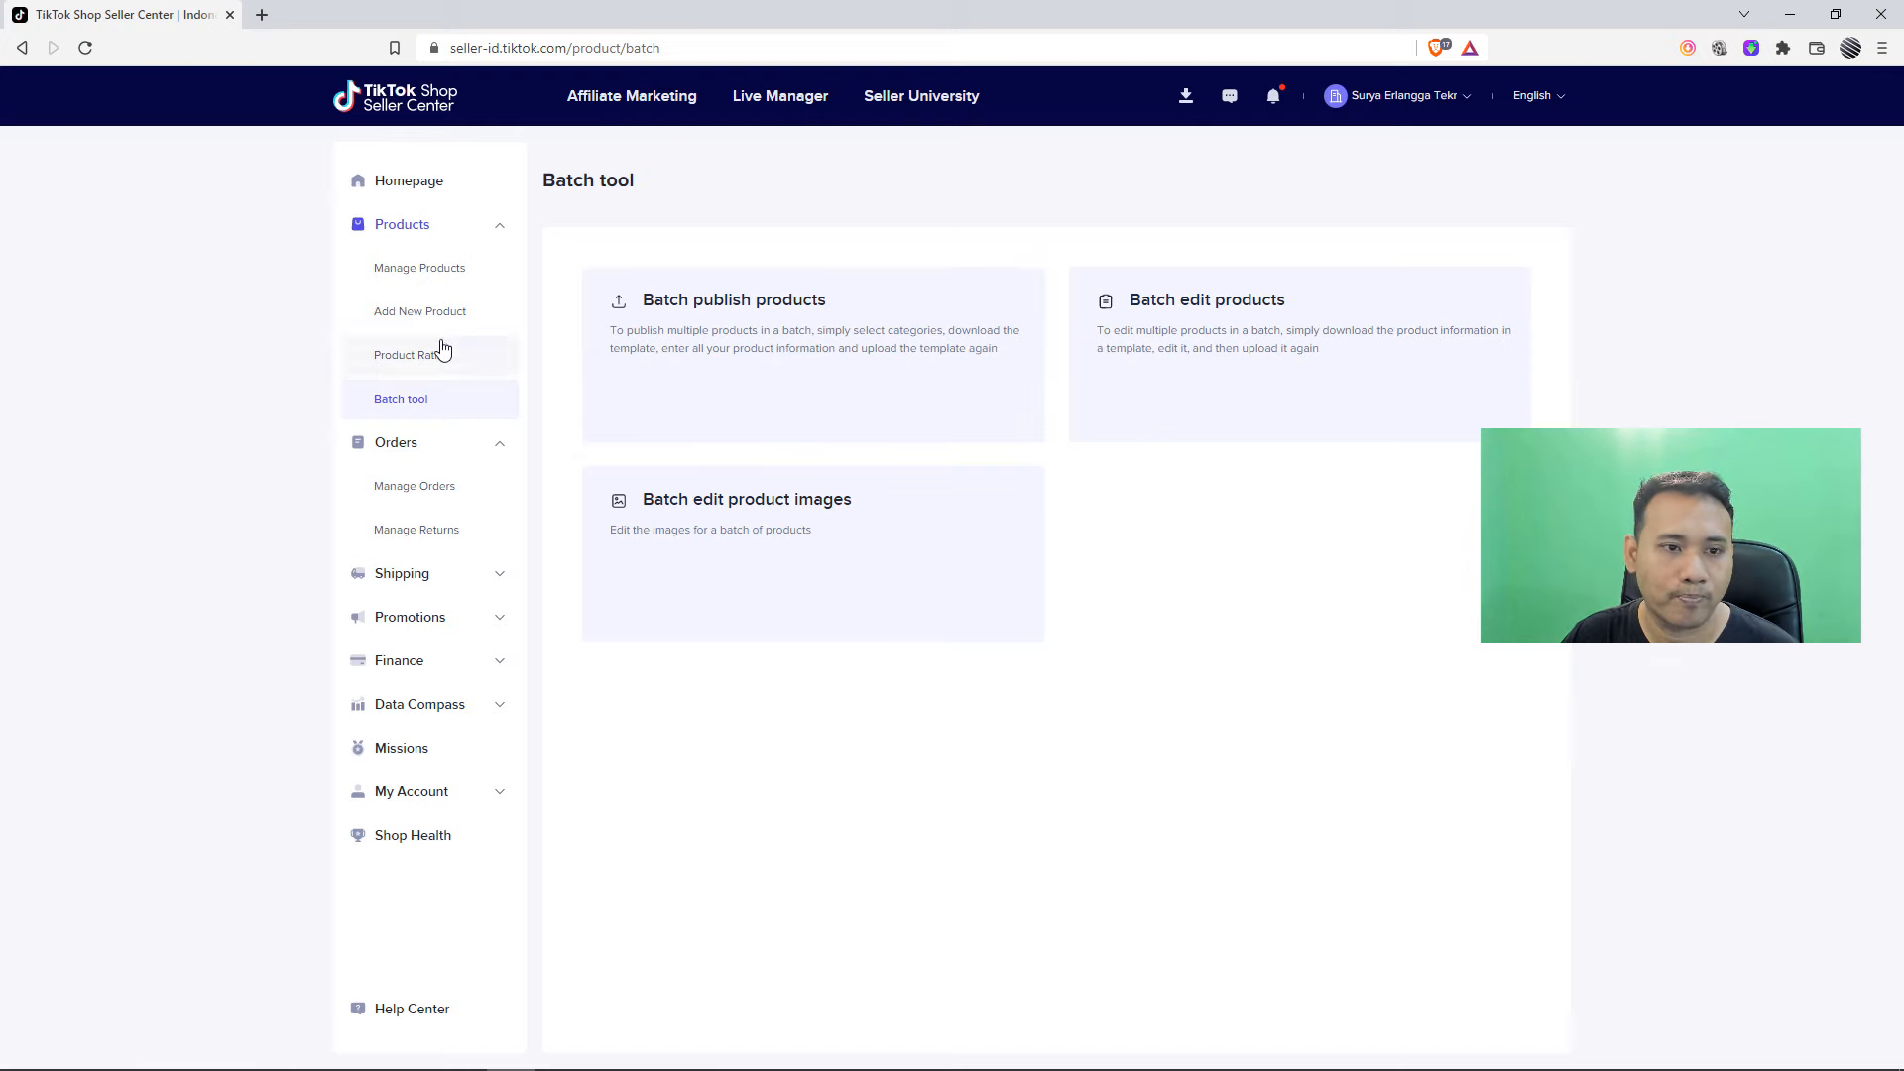
{"action": "left_click", "coordinate": [416, 275]}
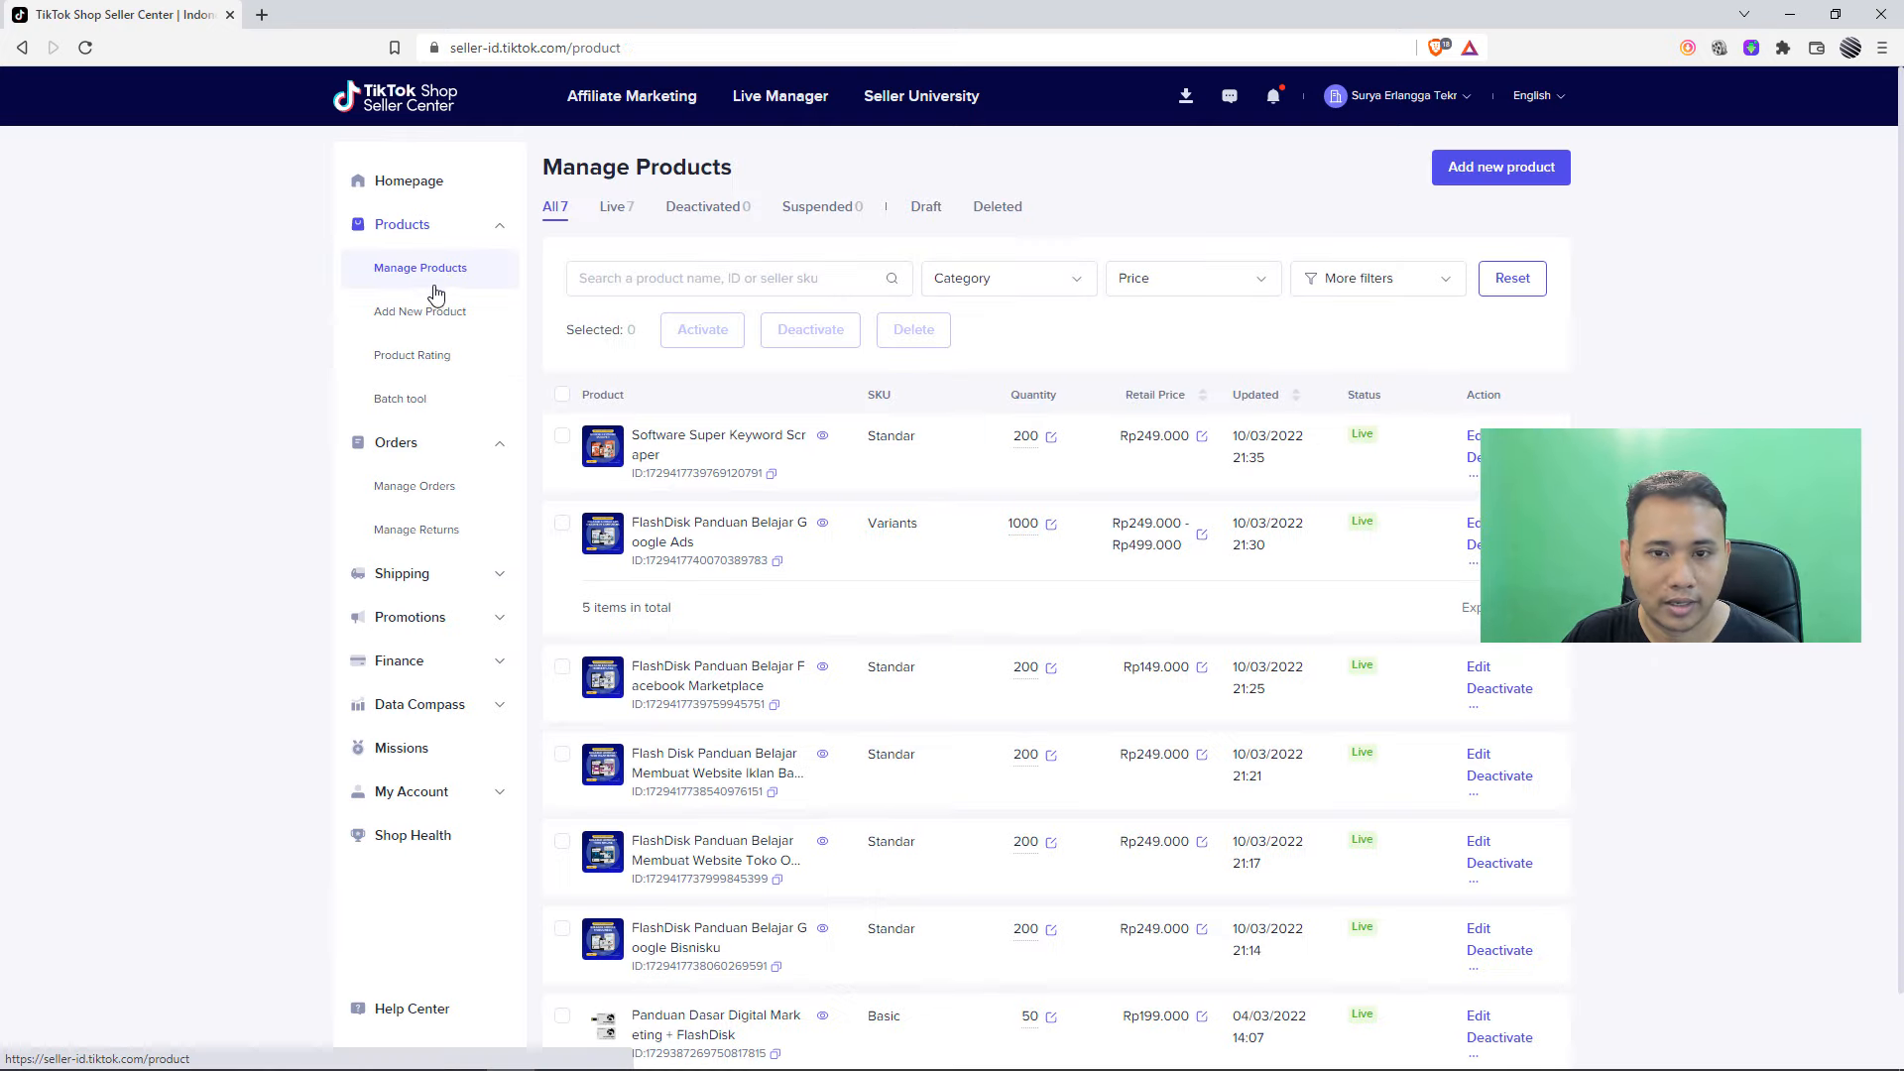
{"action": "left_click", "coordinate": [395, 357]}
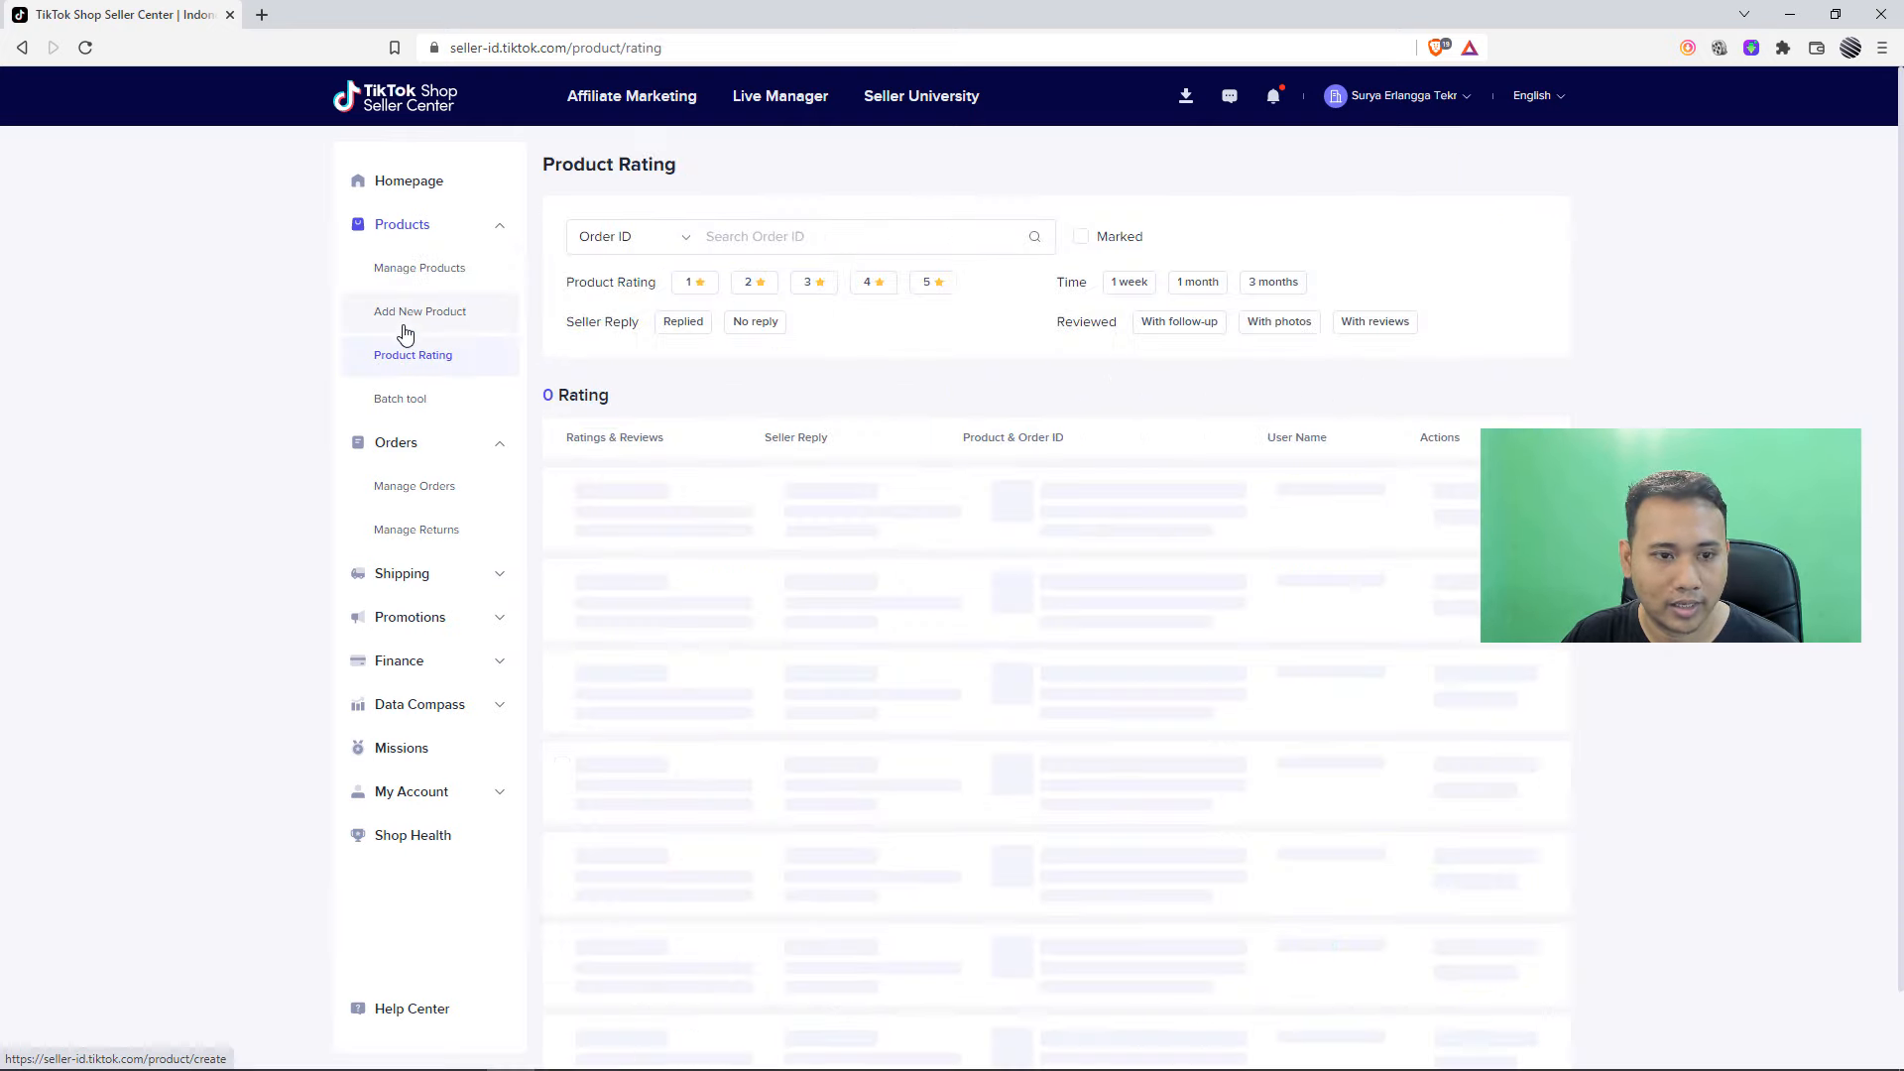
{"action": "left_click", "coordinate": [393, 402]}
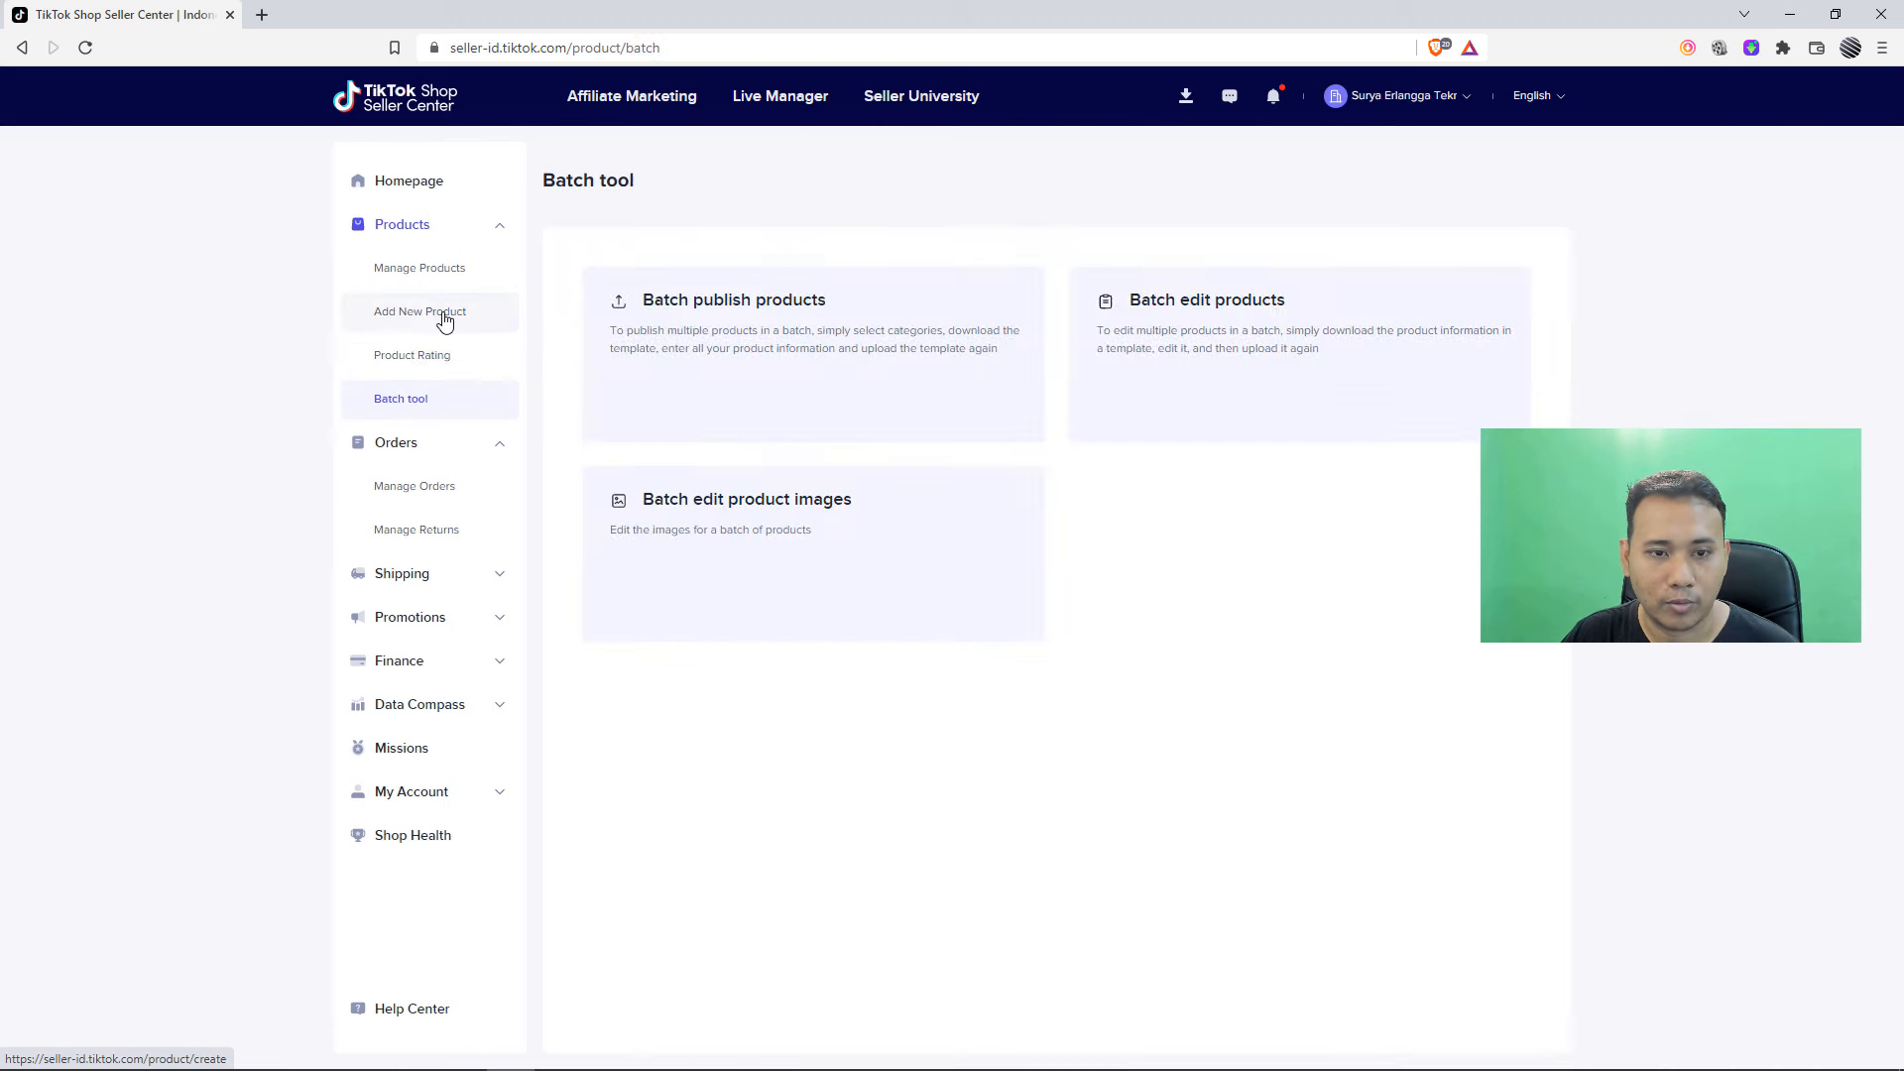
Open Manage Orders, listing zero orders awaiting shipment or collection
{"action": "left_click", "coordinate": [402, 444]}
{"action": "left_click", "coordinate": [401, 444]}
{"action": "left_click", "coordinate": [411, 489]}
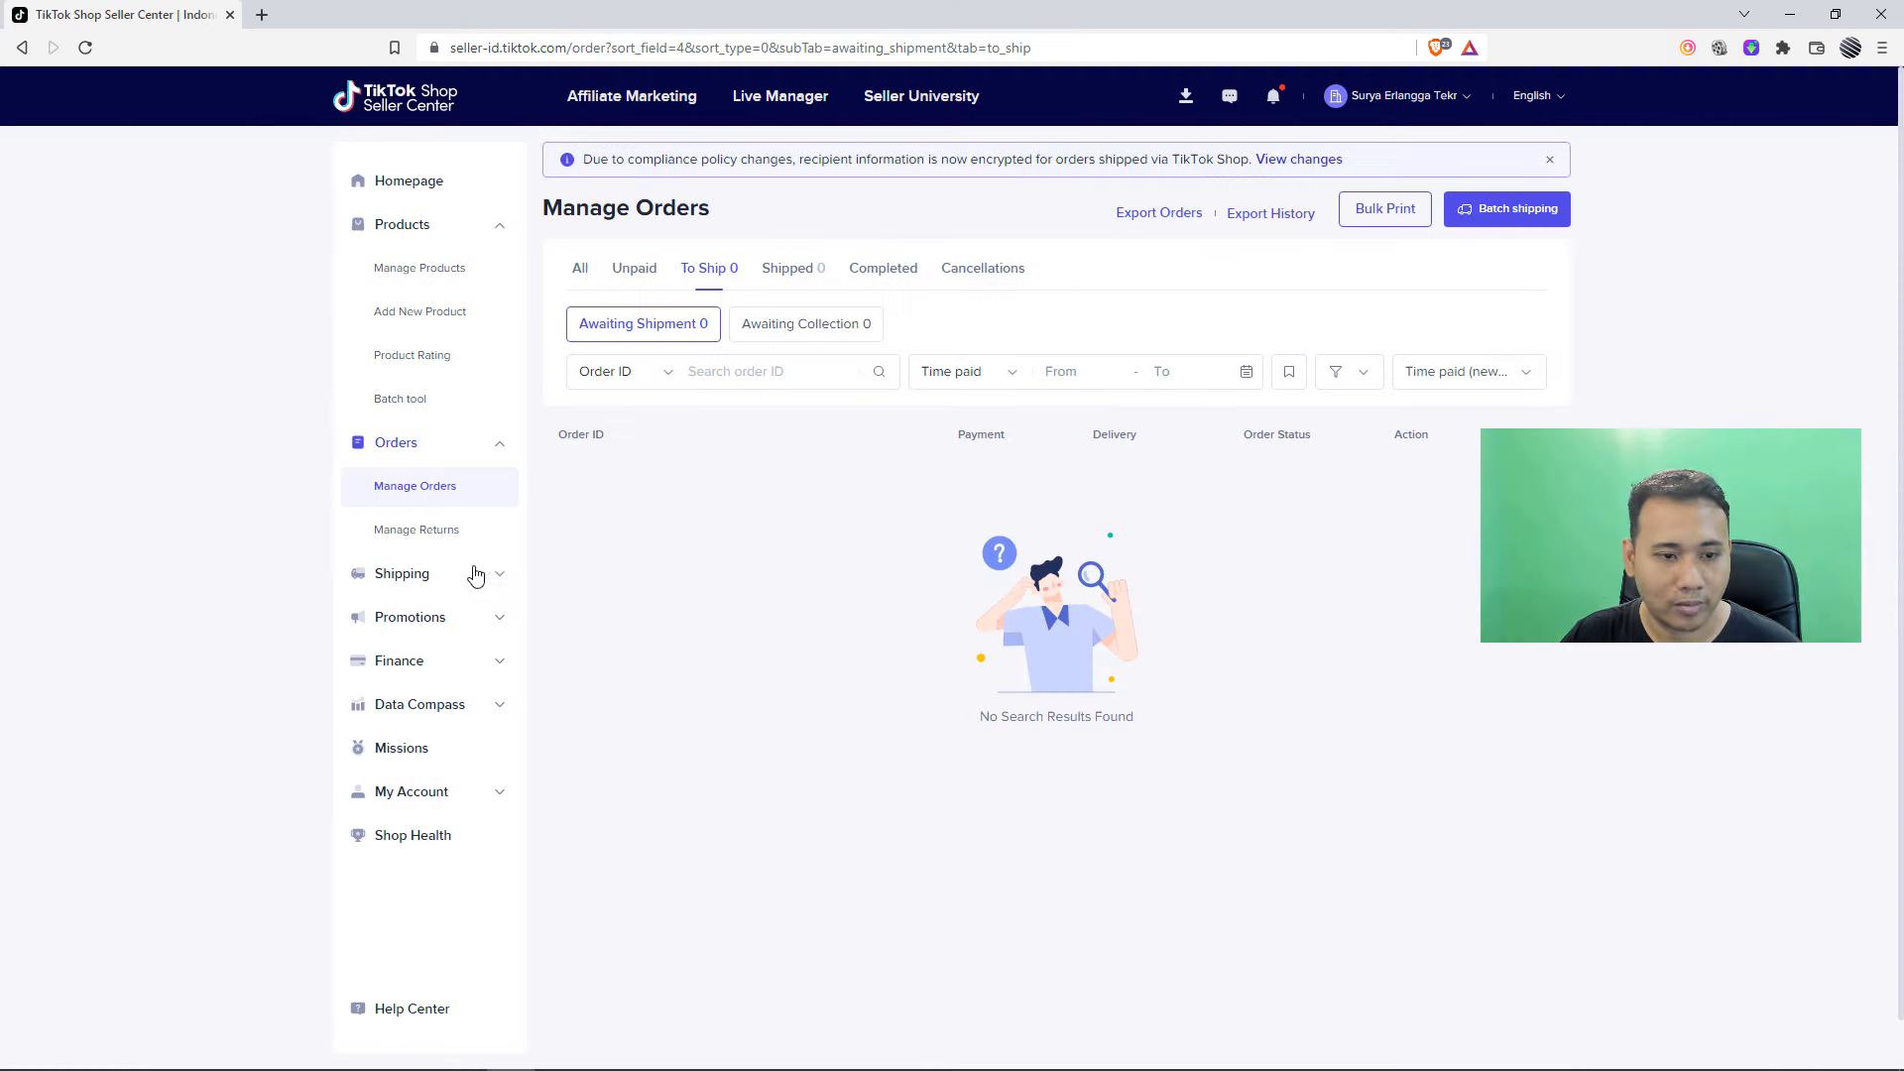
View Manage Returns and Batch shipping, then Shipping Options listing JNE Express and J&T Express
{"action": "left_click", "coordinate": [417, 533]}
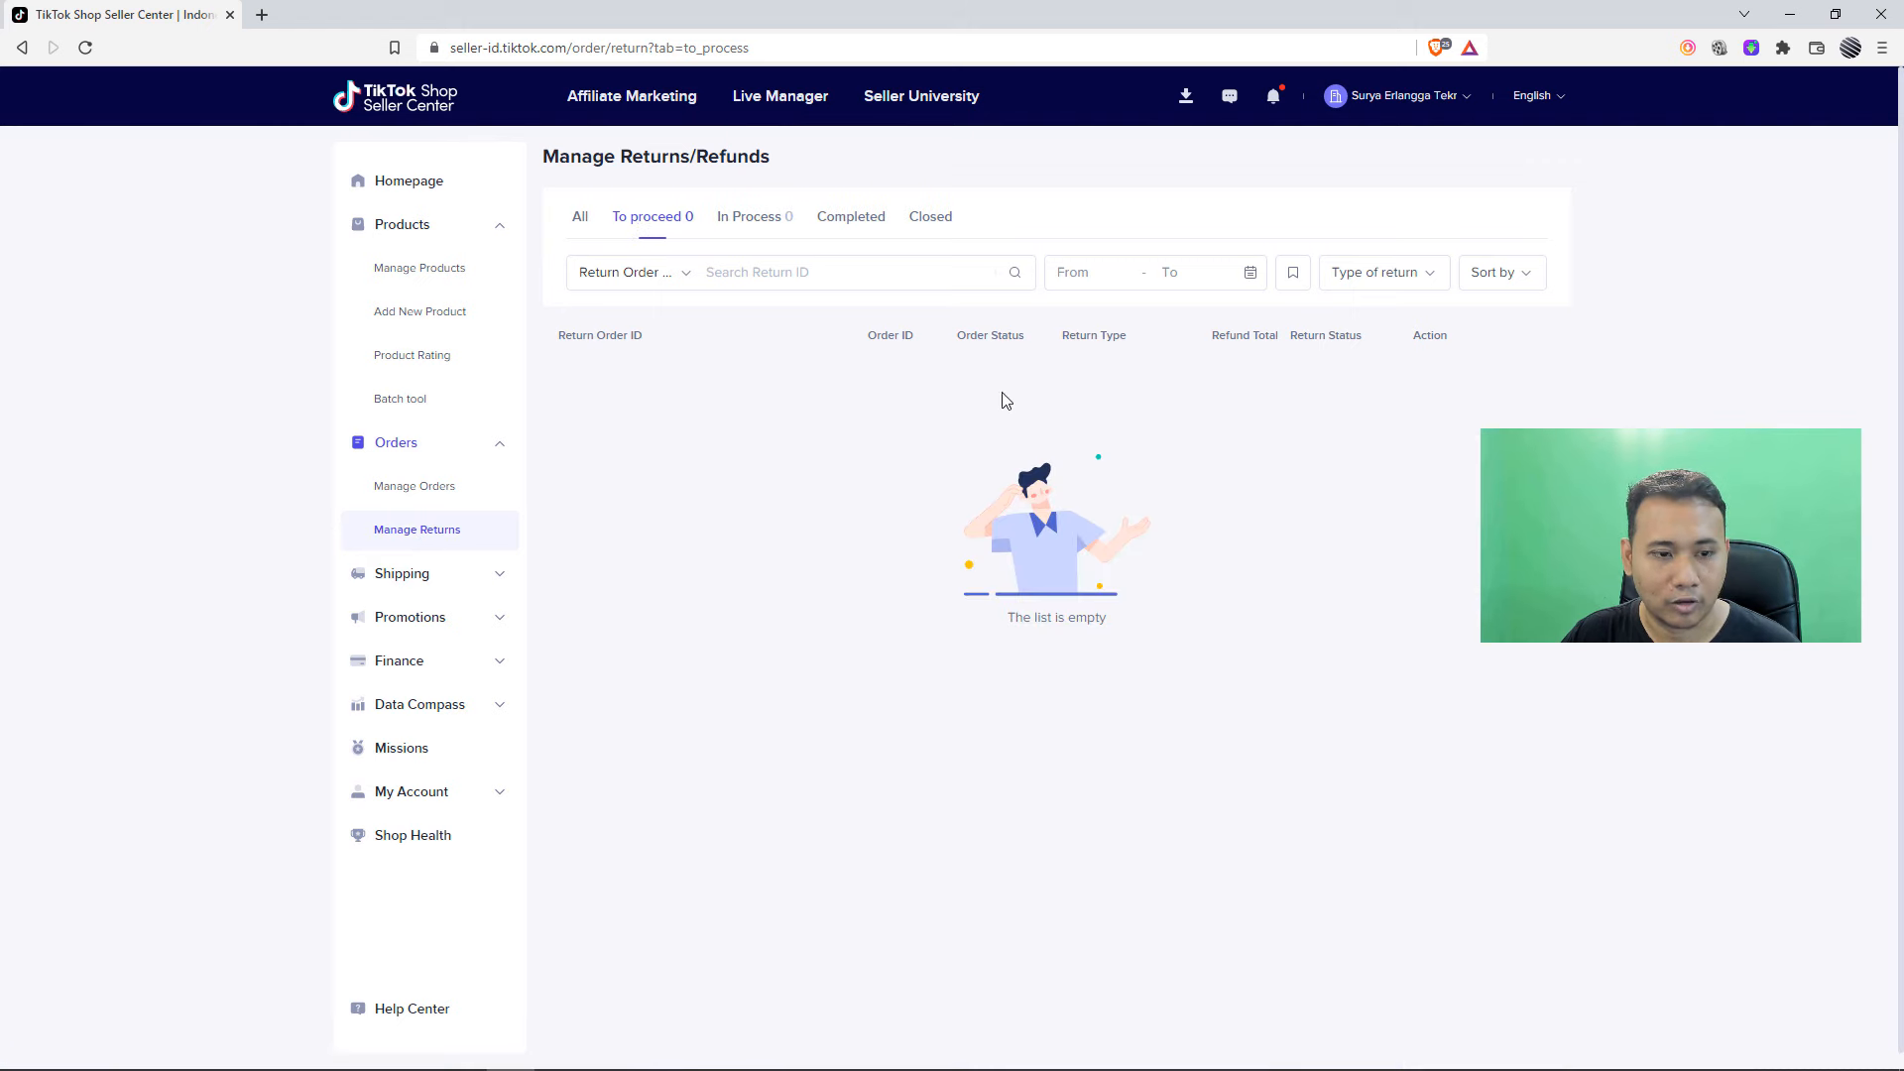
{"action": "left_click", "coordinate": [399, 591]}
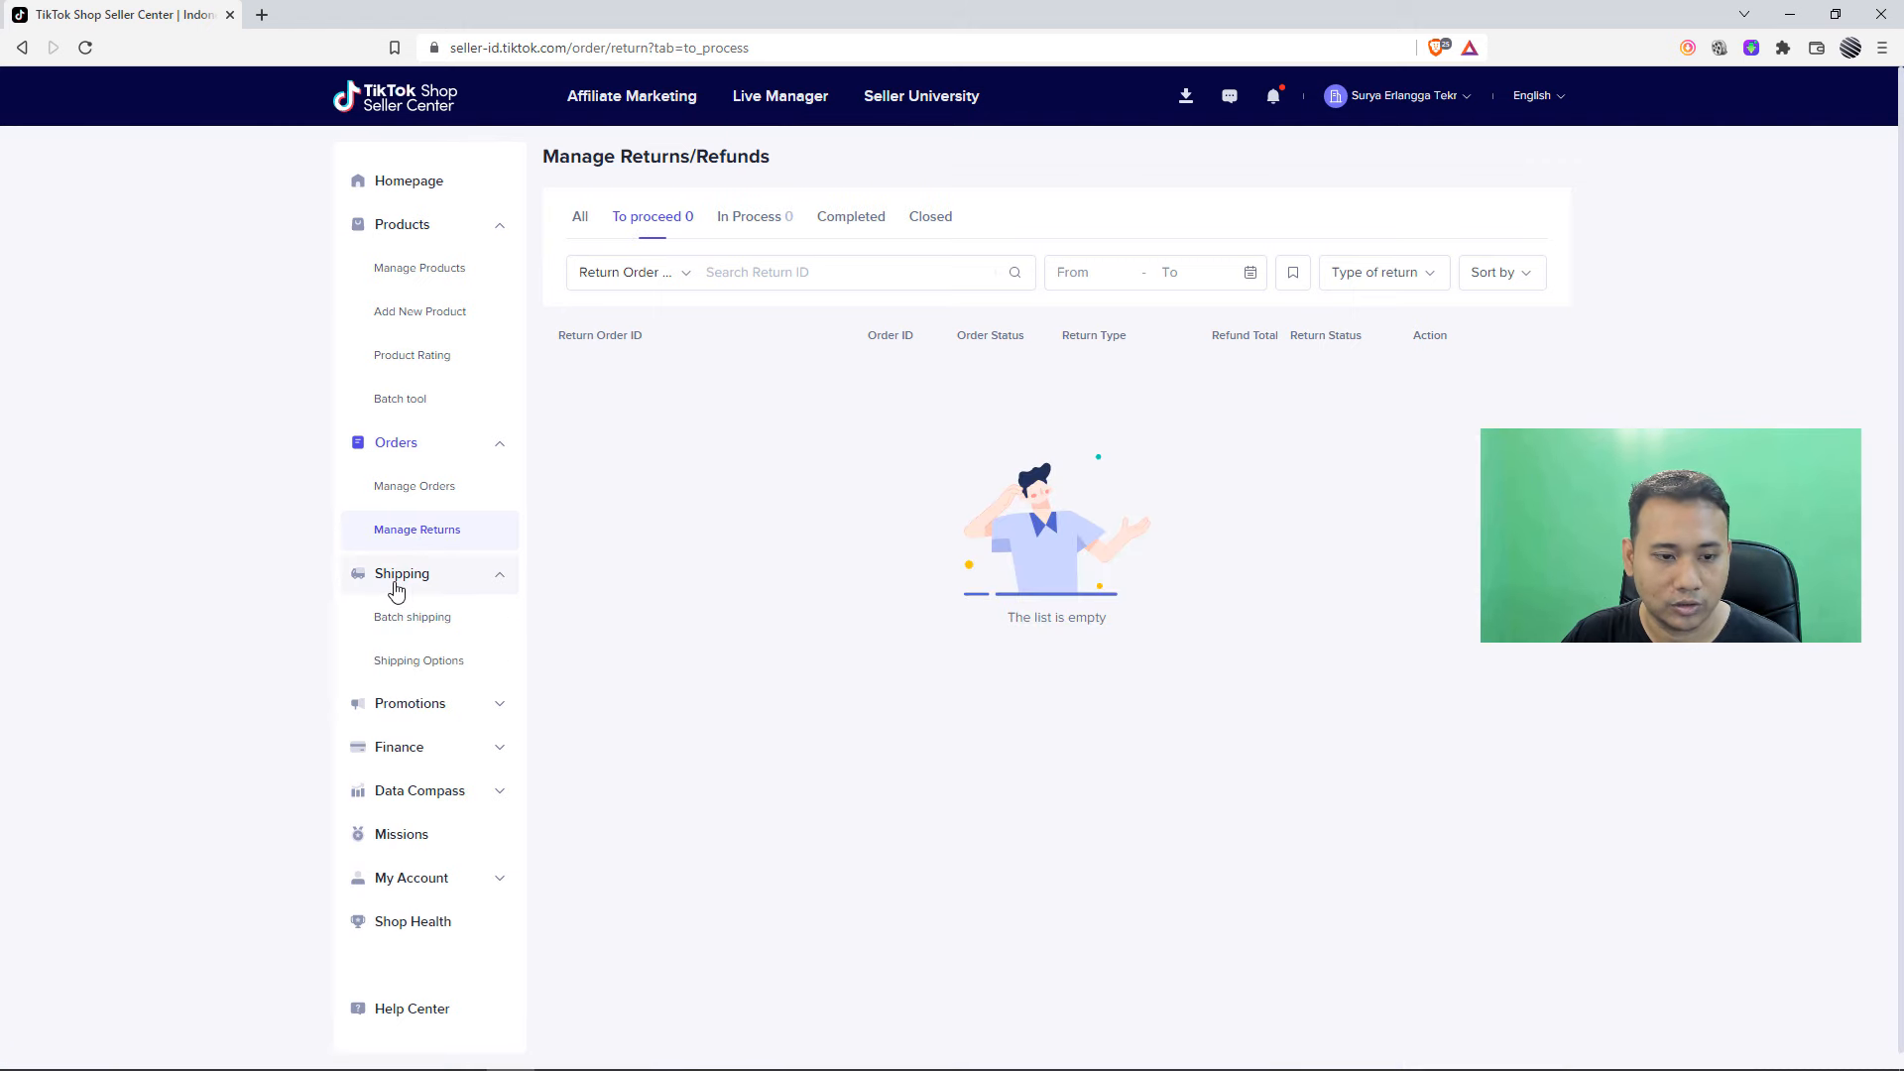
{"action": "left_click", "coordinate": [413, 623]}
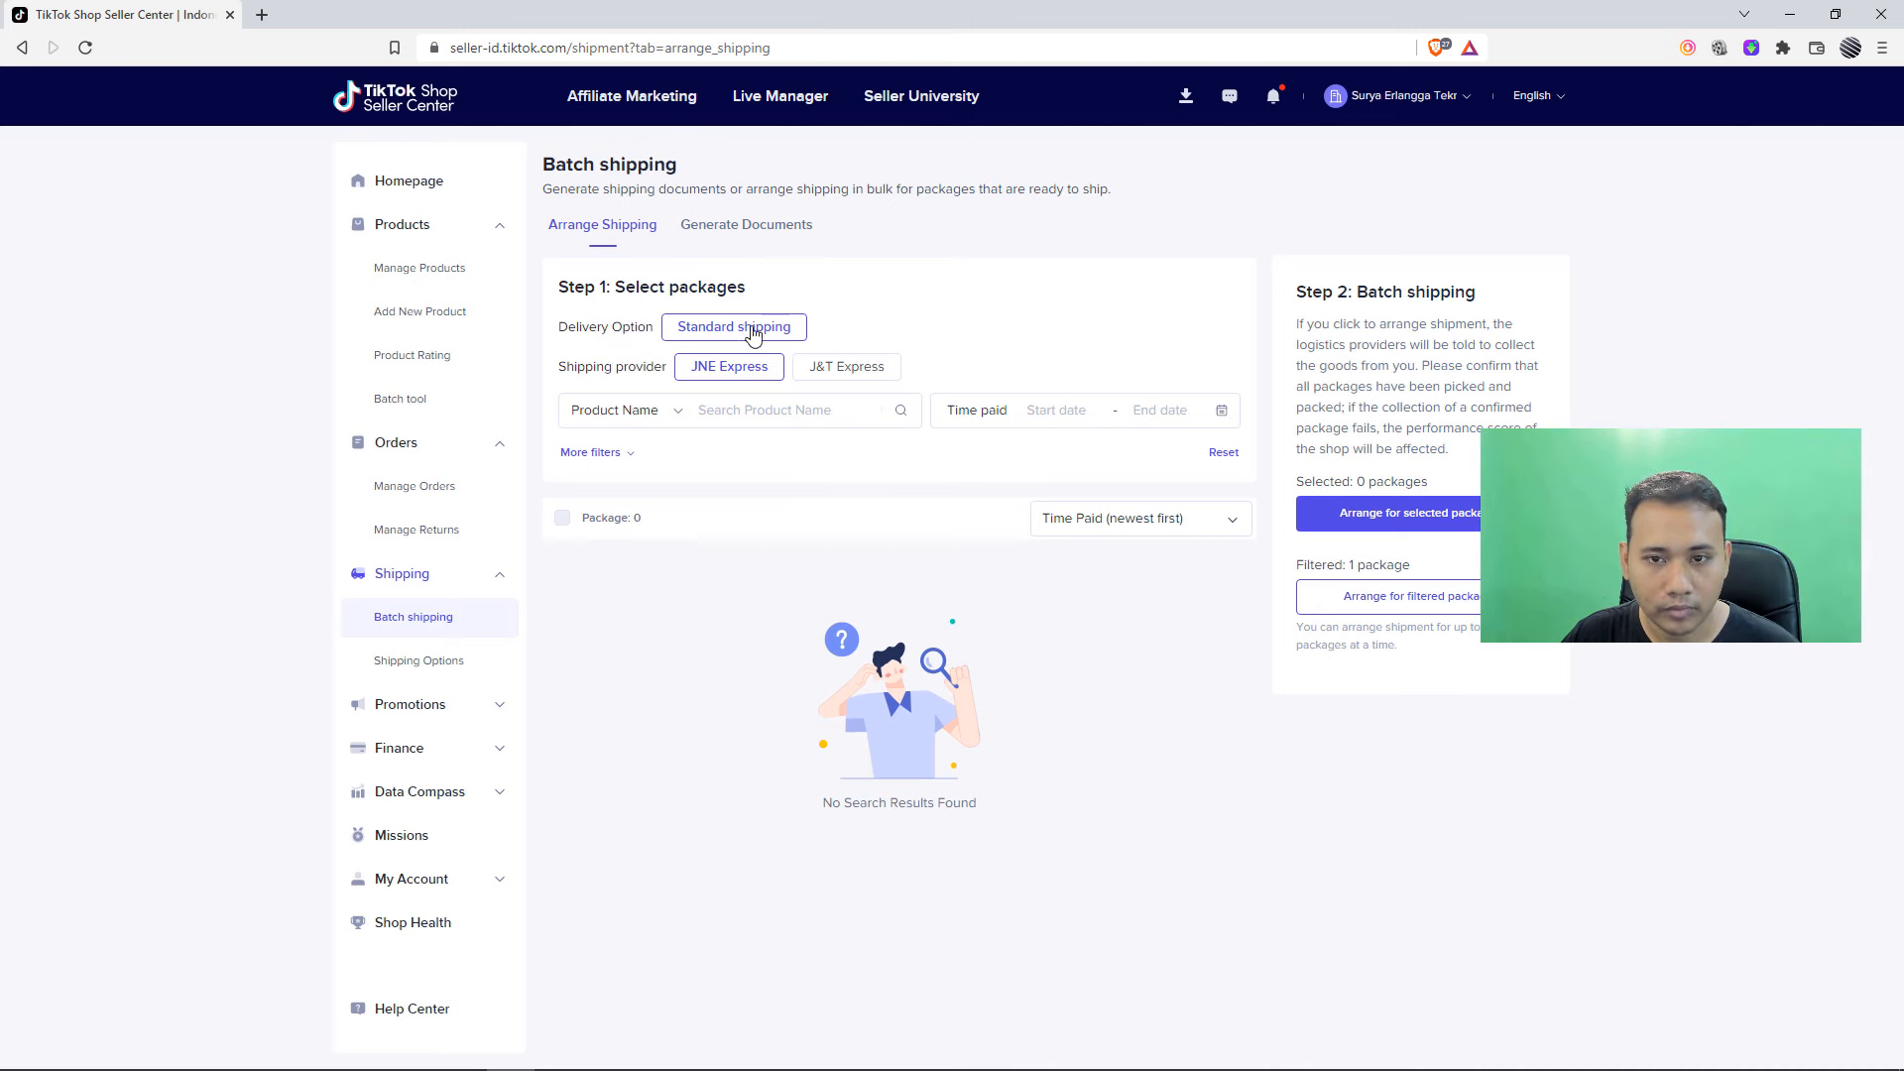
{"action": "left_click", "coordinate": [392, 661]}
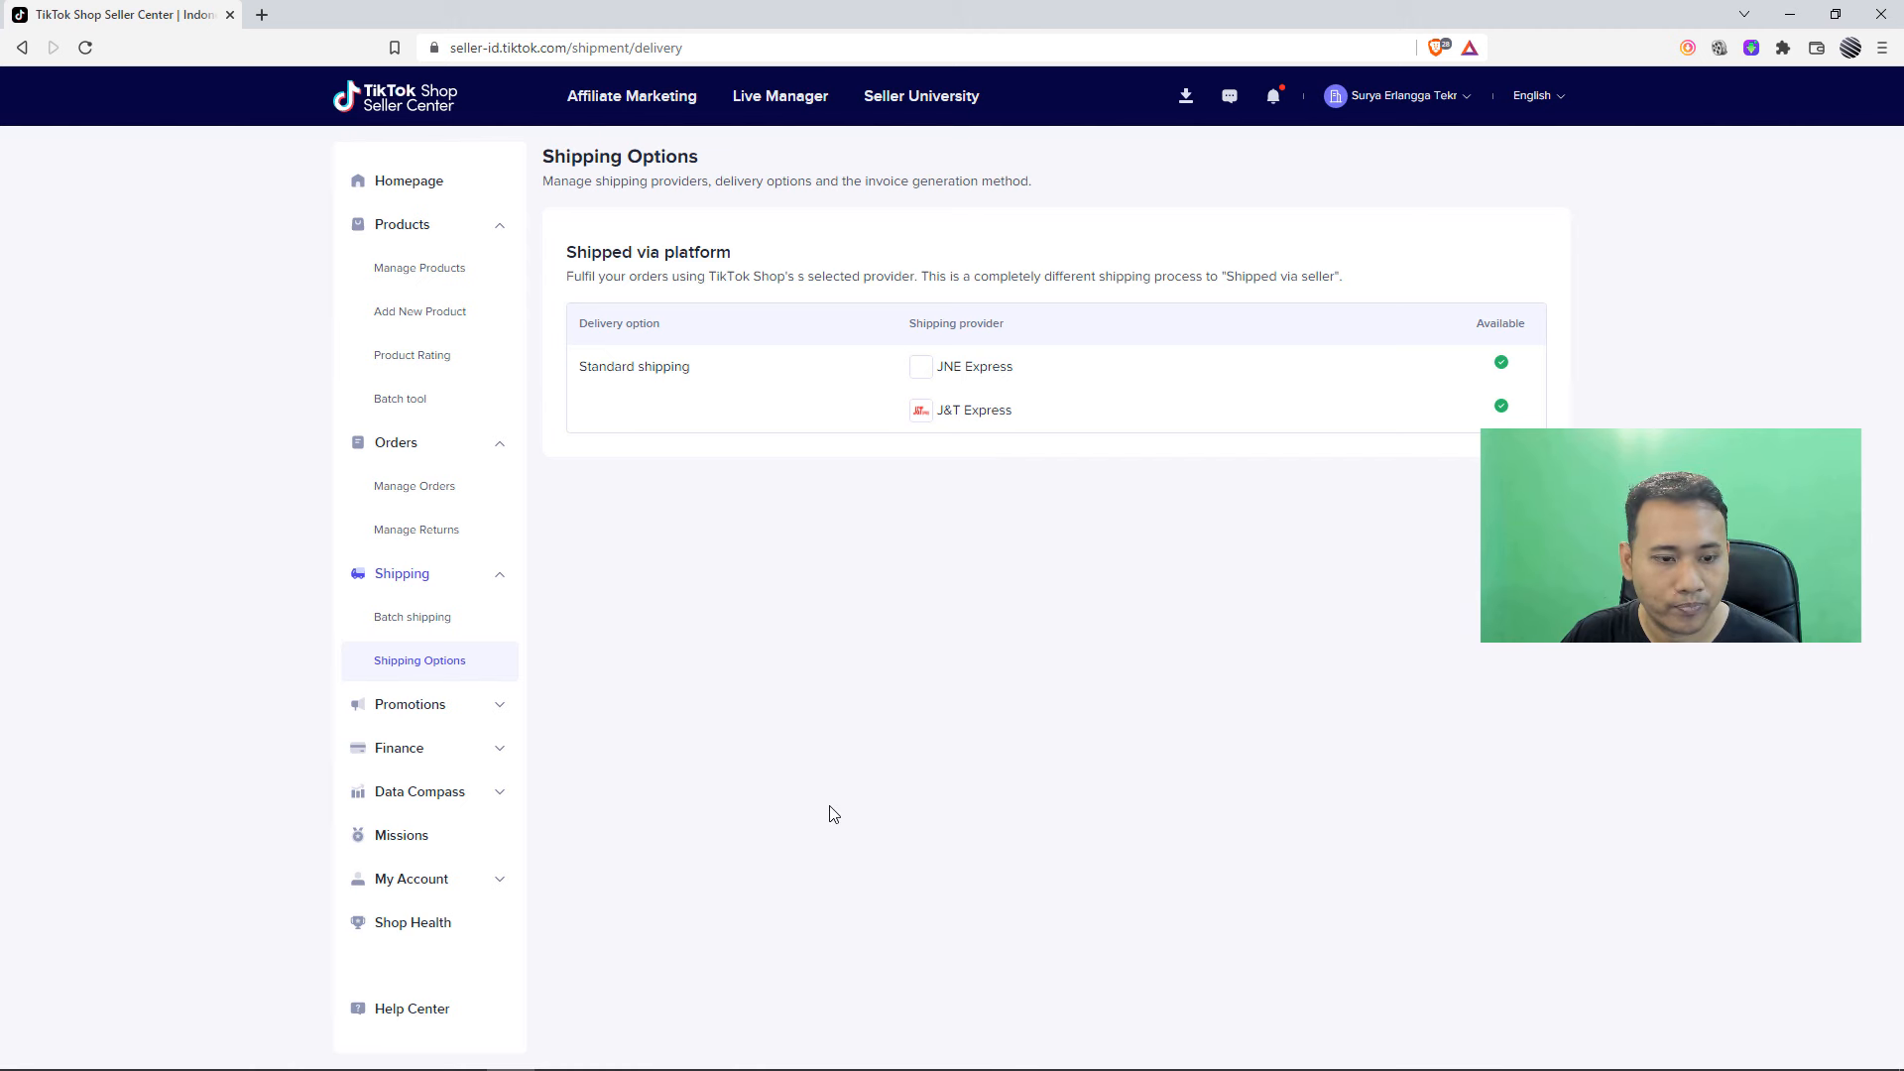
{"action": "left_click", "coordinate": [411, 712]}
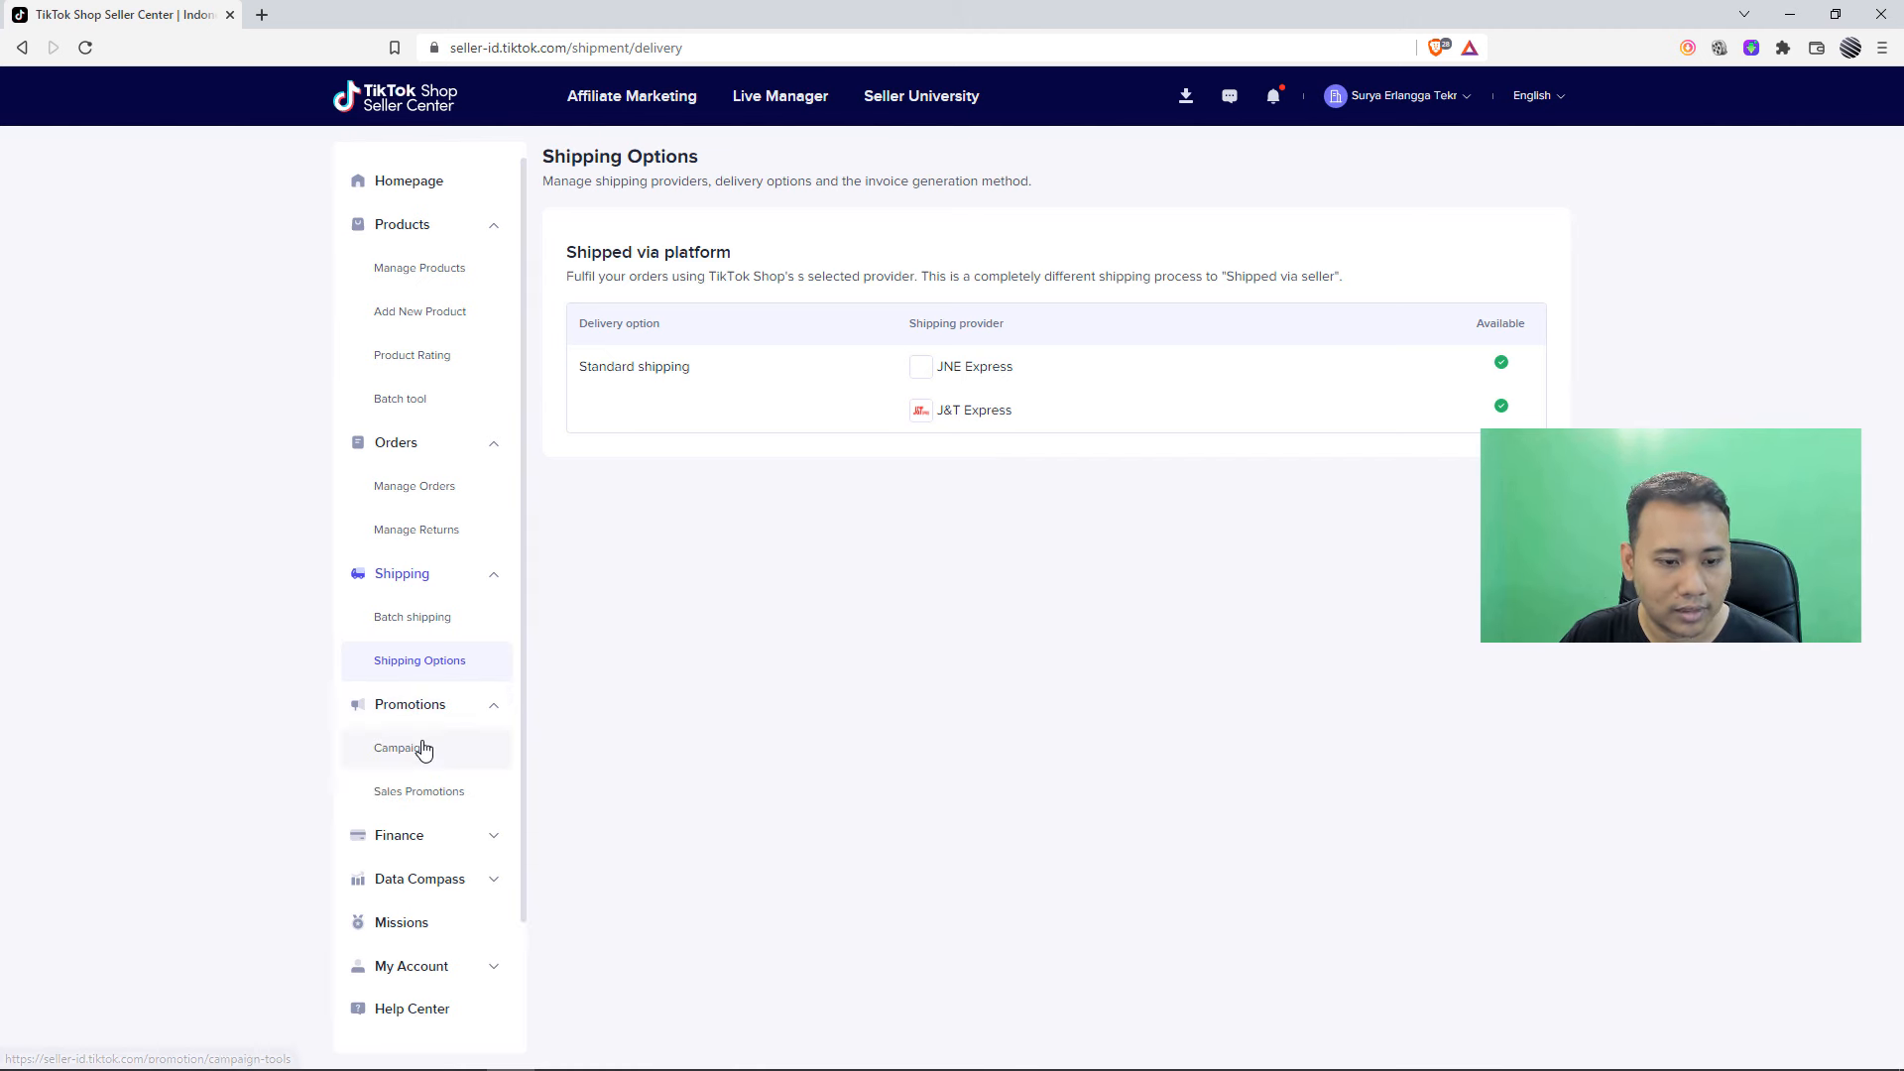
Browse Campaigns and Livestream Campaign details, then open Sales Promotions with its four promotion tools
{"action": "left_click", "coordinate": [423, 751]}
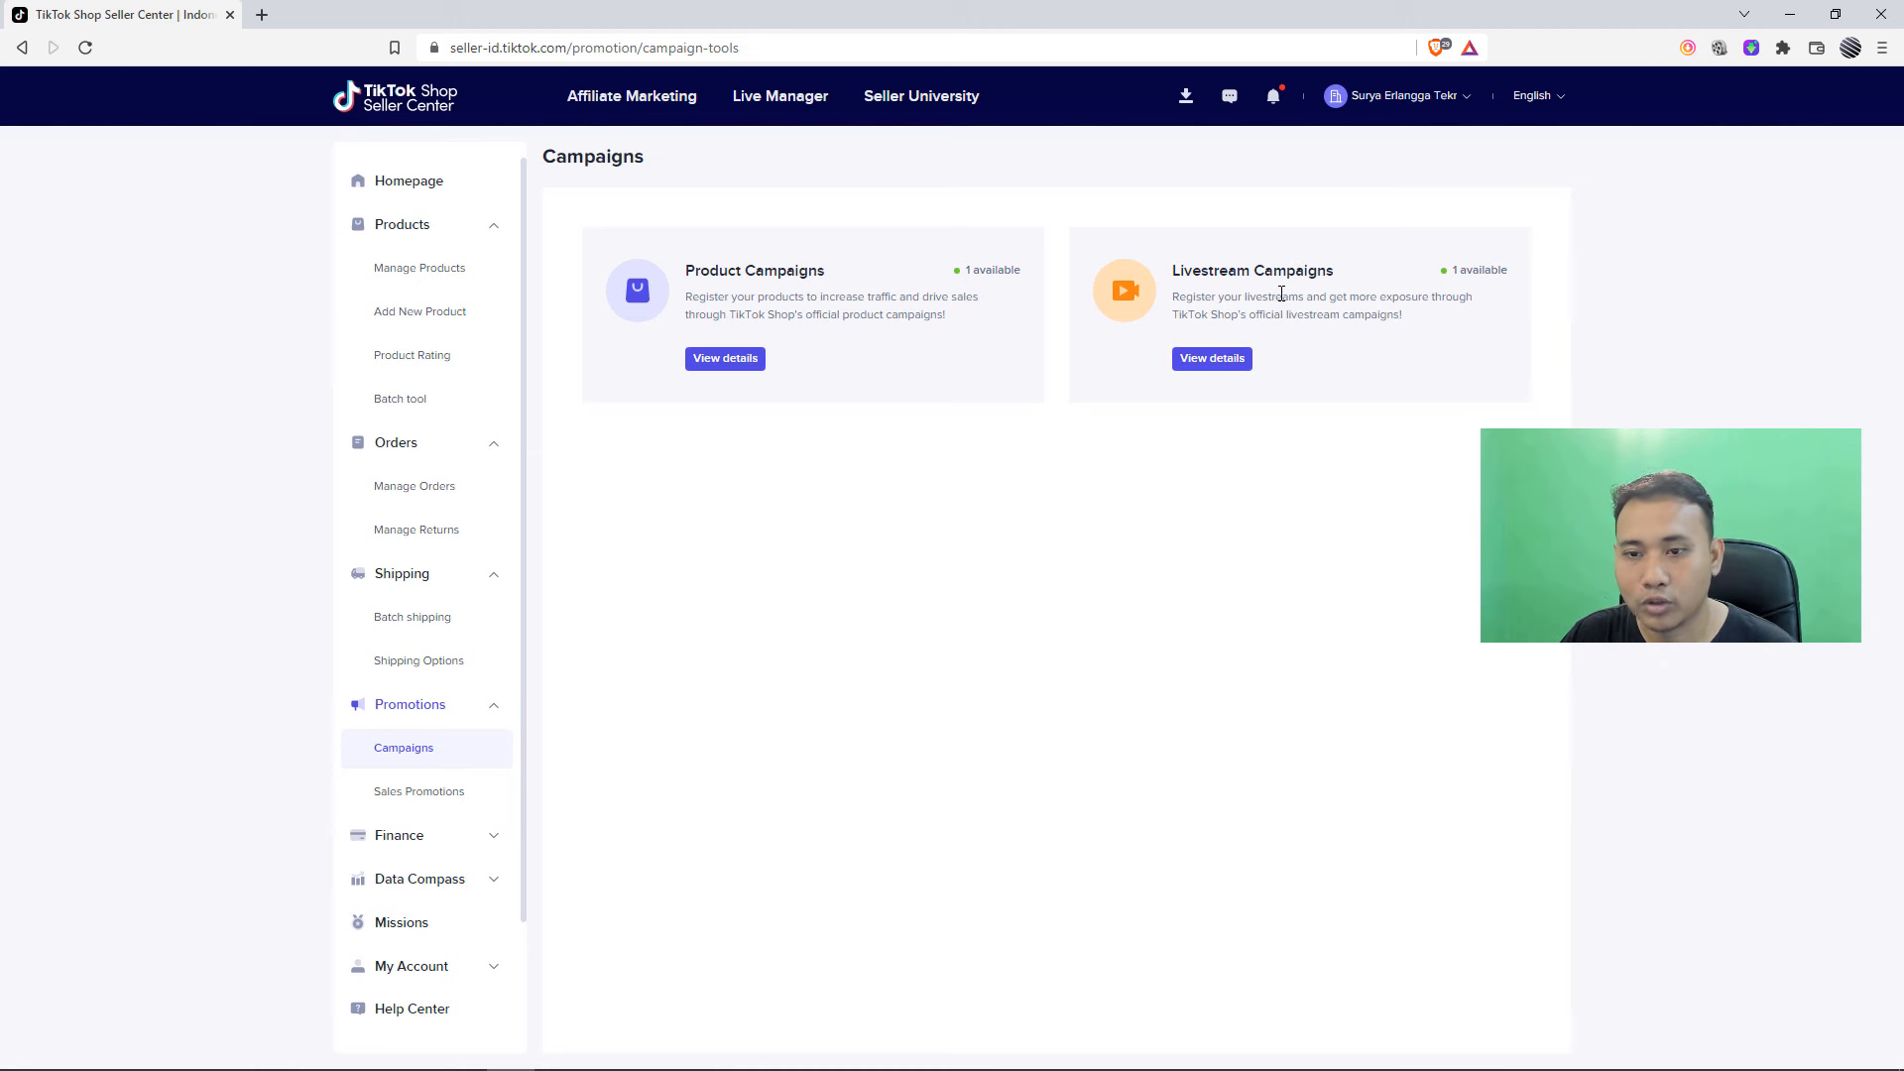
{"action": "left_click", "coordinate": [1206, 357]}
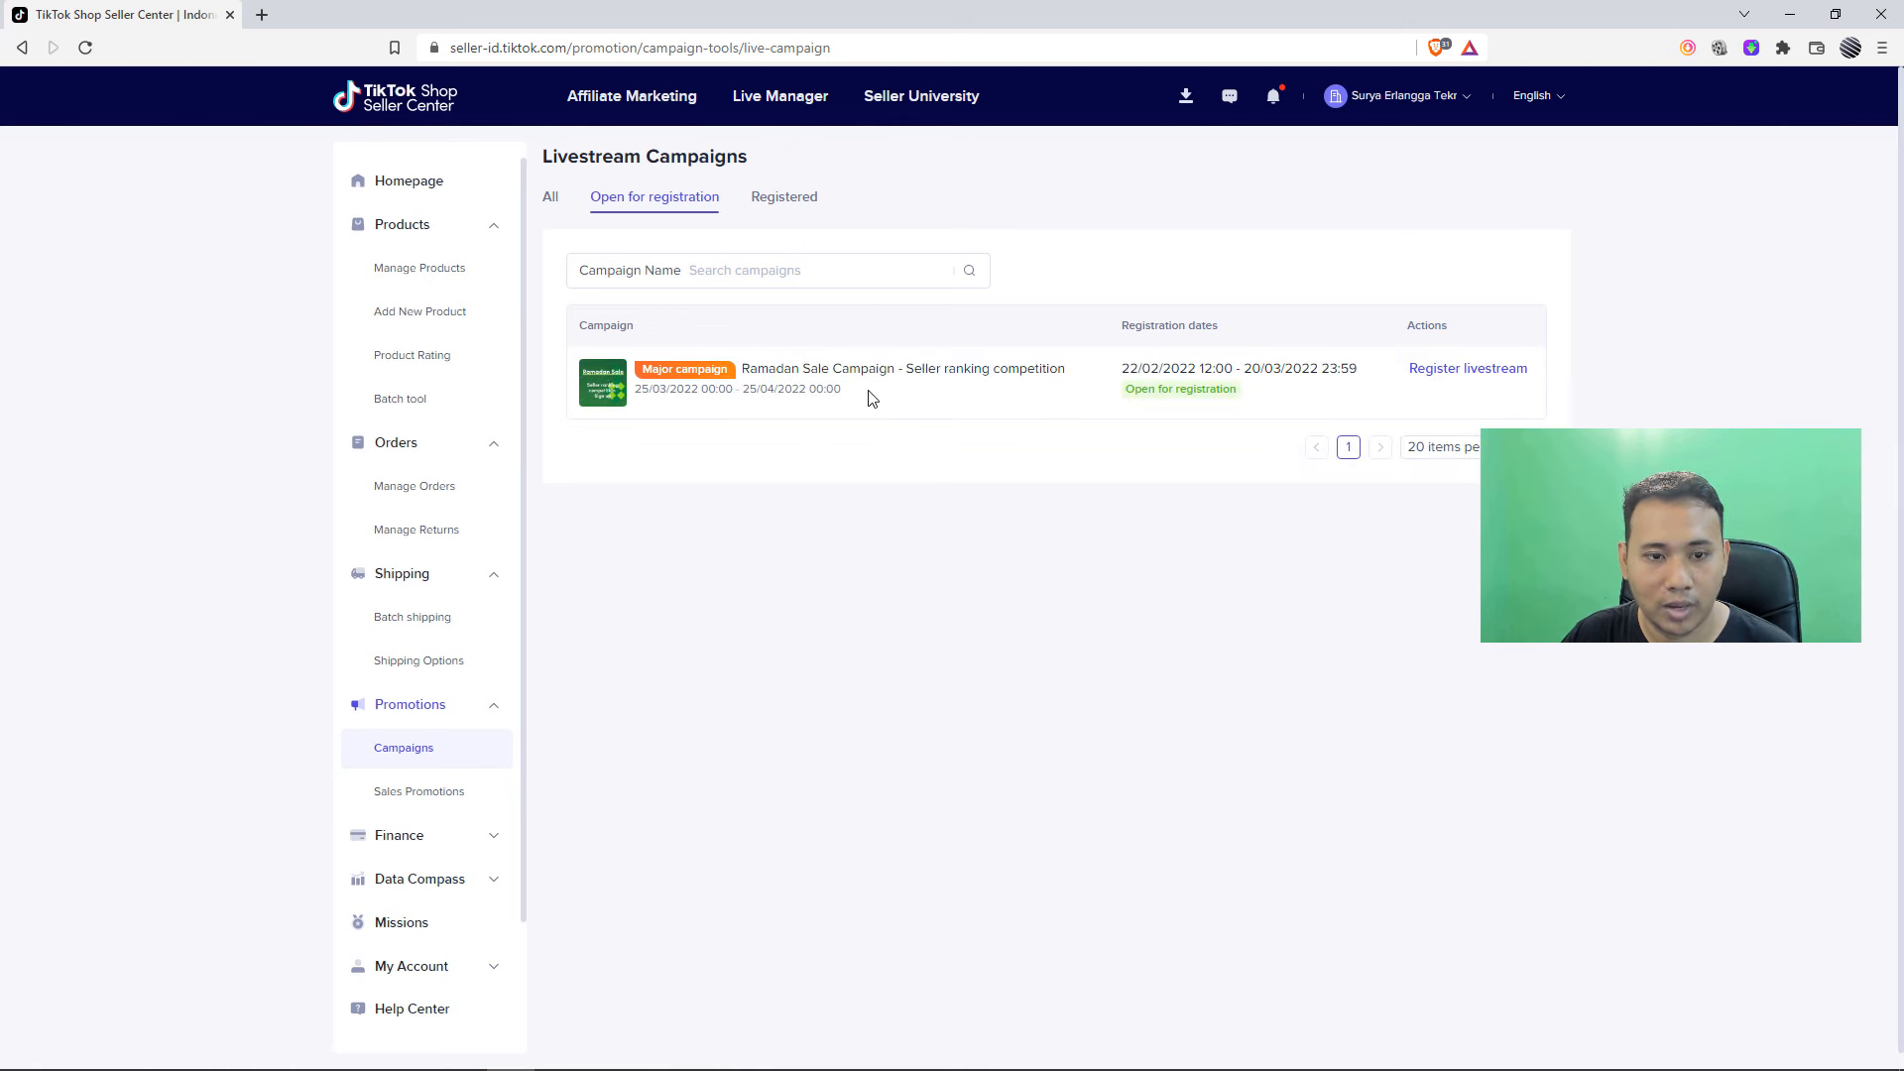
{"action": "left_click", "coordinate": [378, 798]}
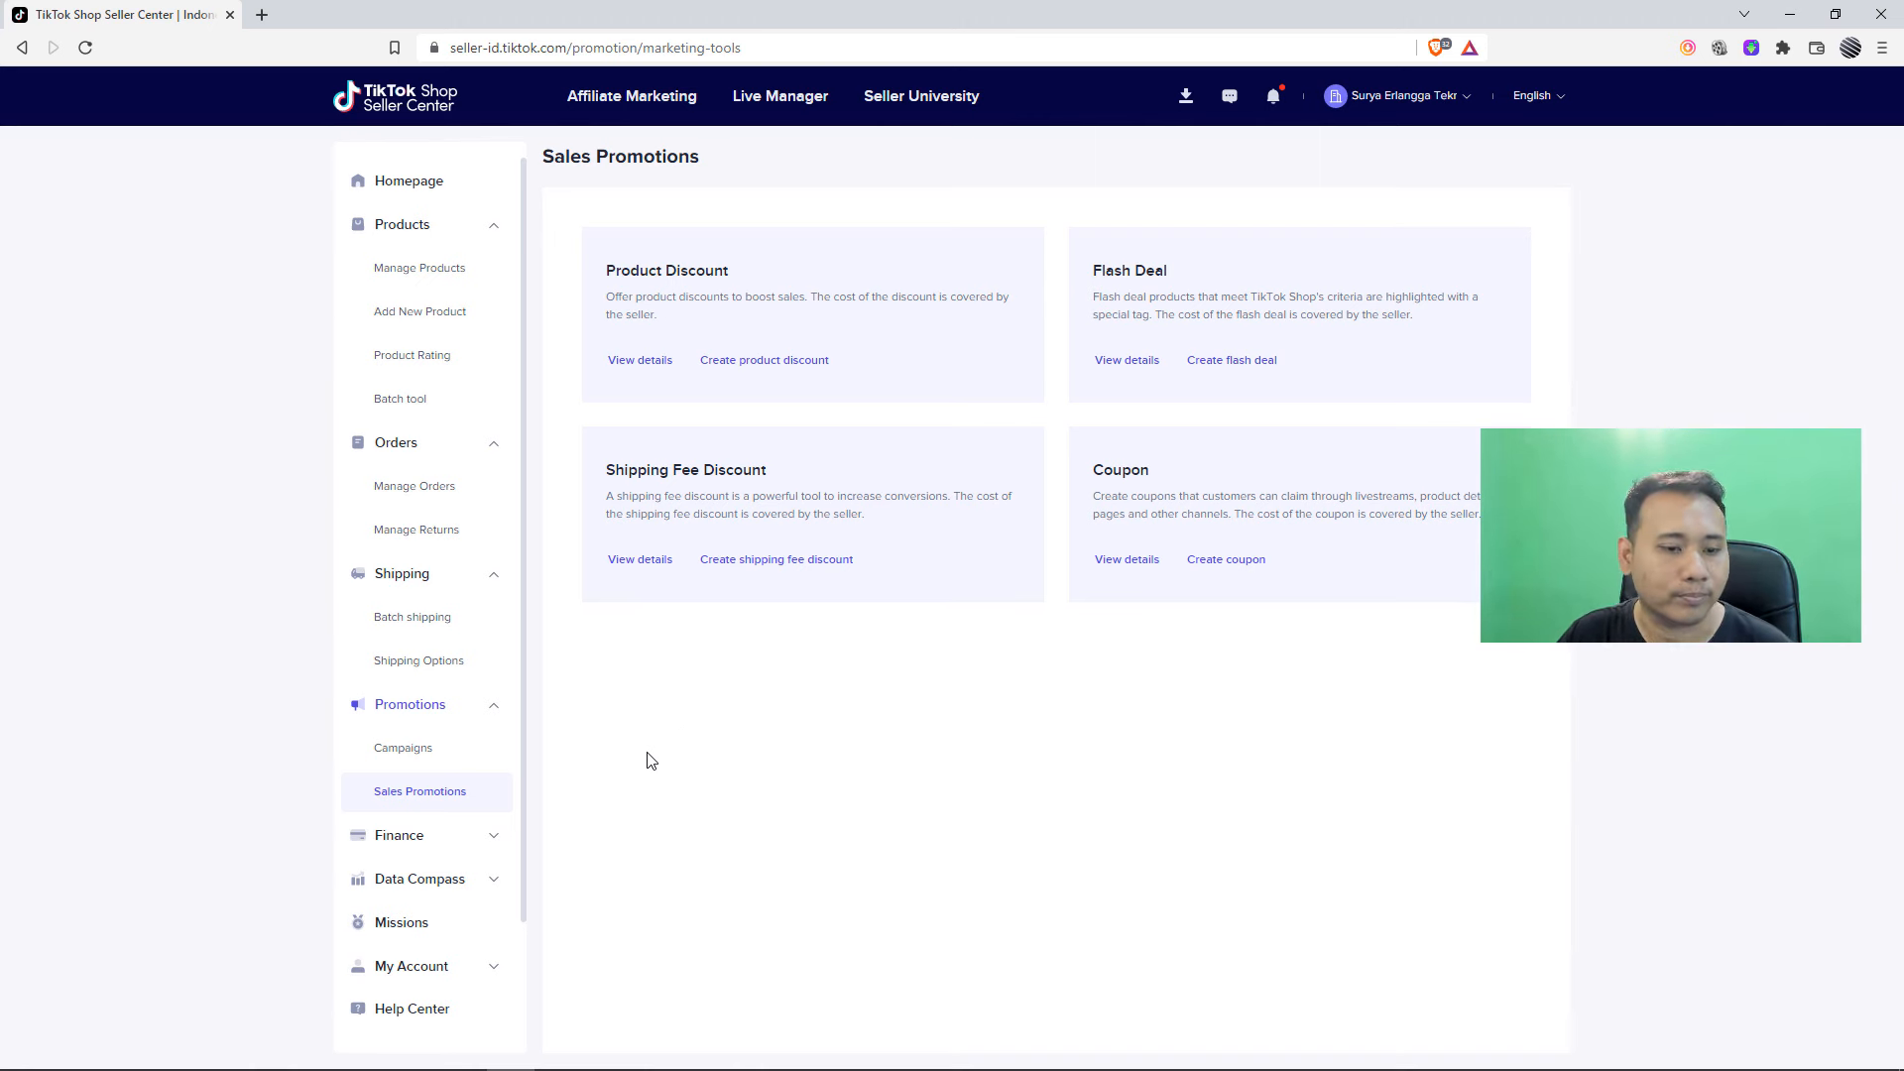
Go to Finance > Withdrawals for the shop's earnings
{"action": "left_click", "coordinate": [430, 839]}
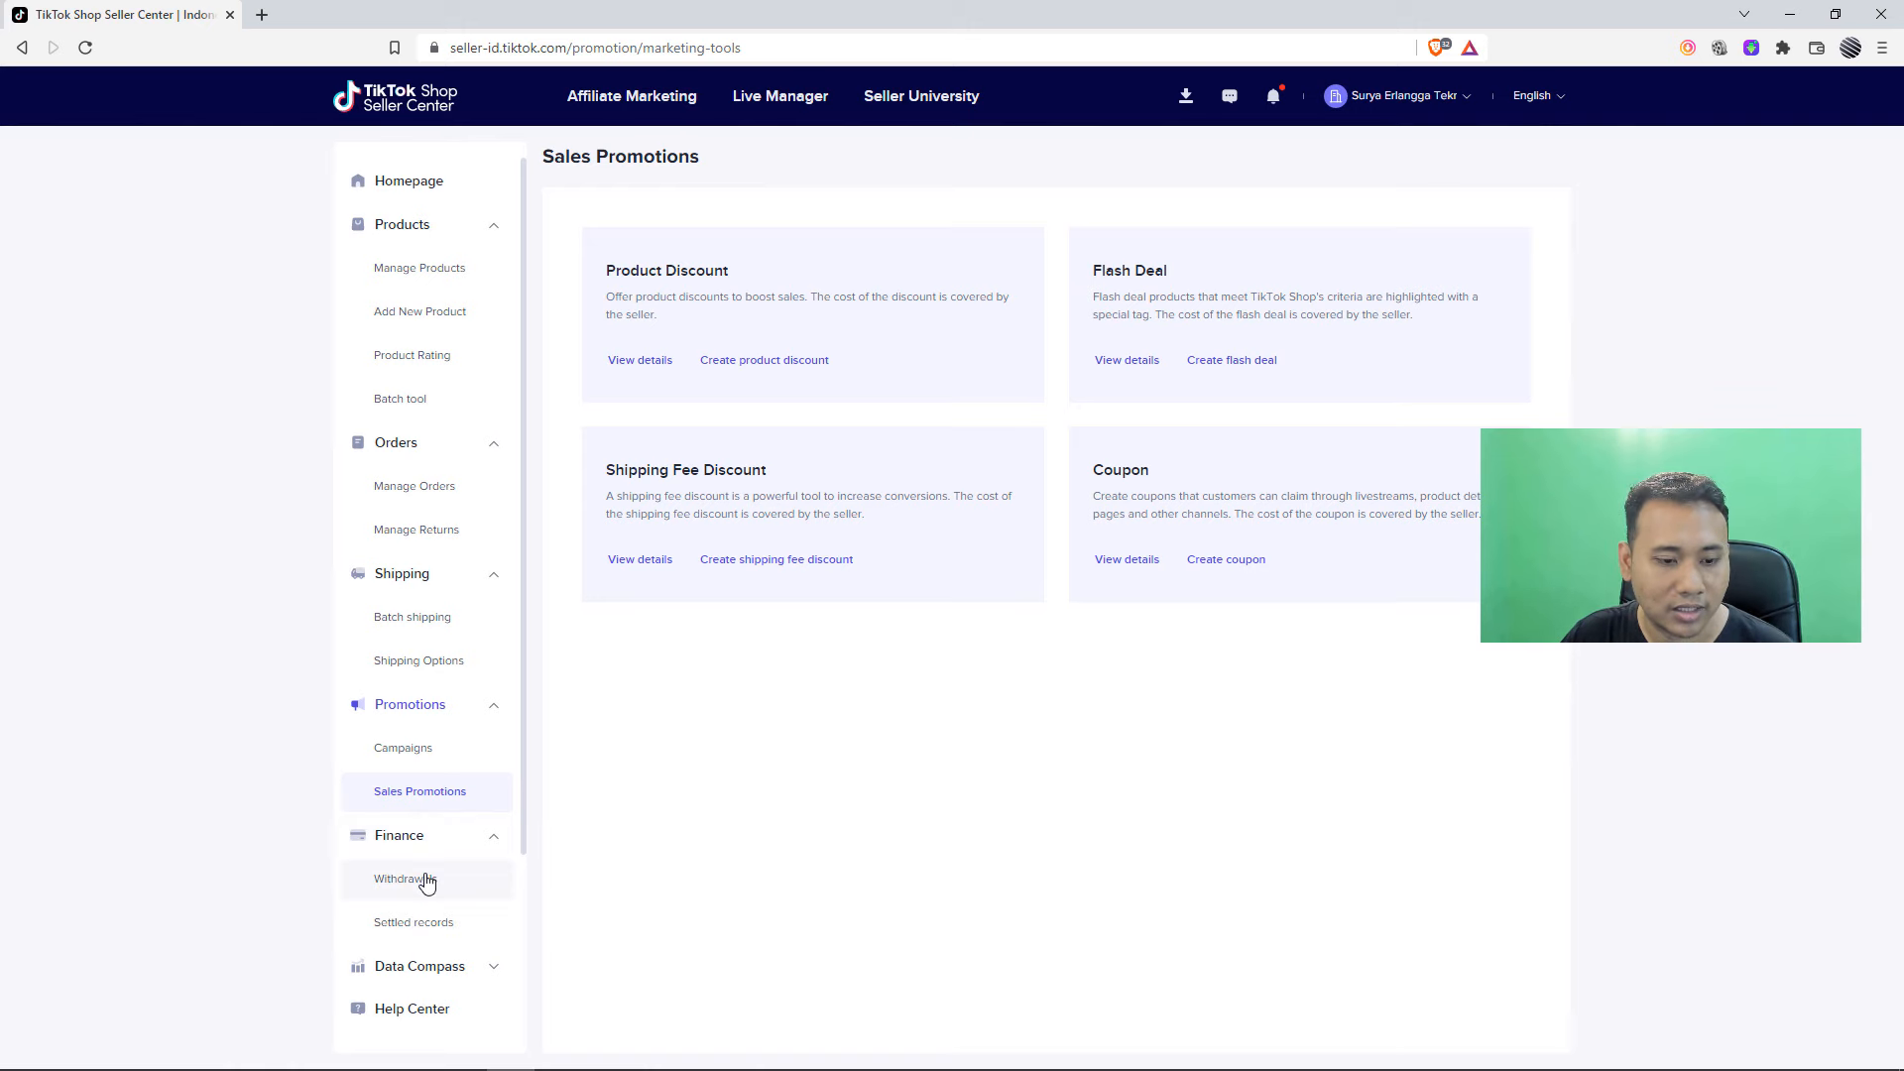
{"action": "left_click", "coordinate": [425, 878]}
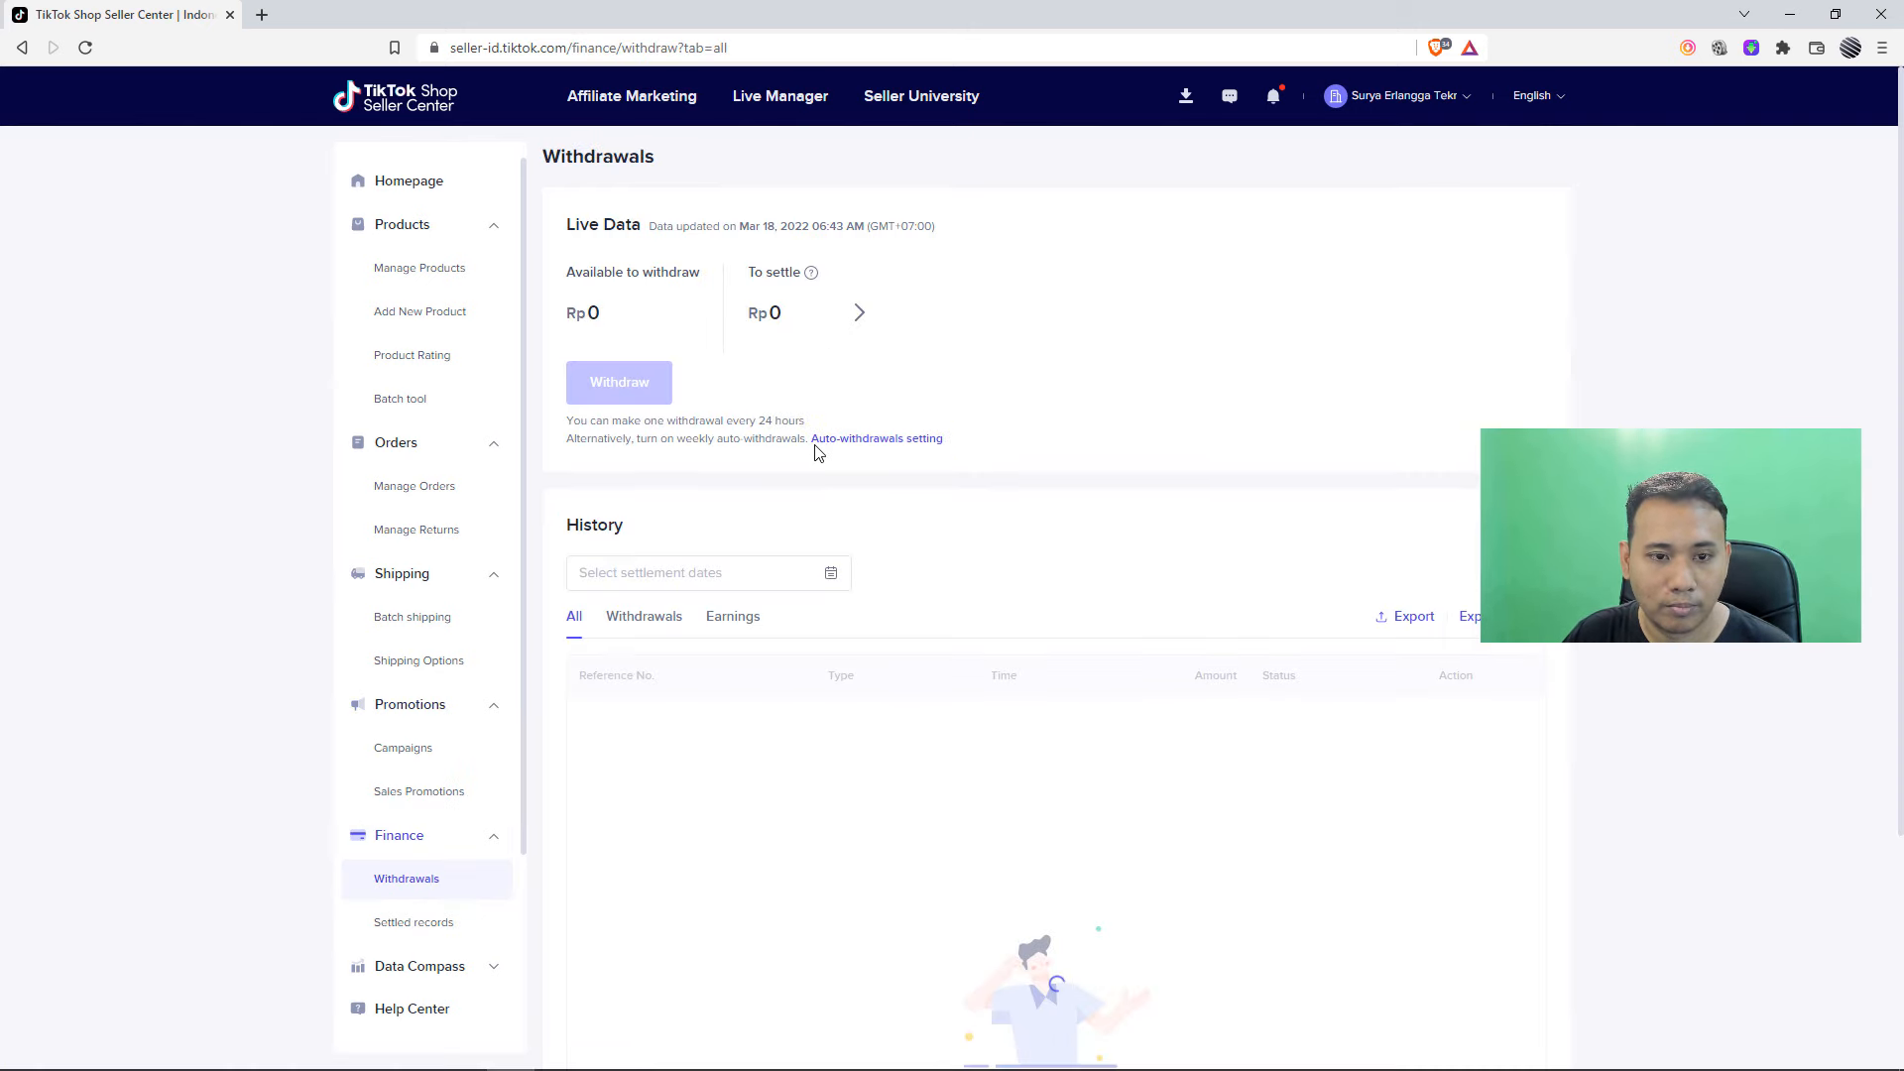
View Settled records, revisit Withdrawals, then return to Settled records showing Rp0 for every period
{"action": "scroll", "coordinate": [817, 452], "scroll_direction": "down", "scroll_amount": 2}
{"action": "scroll", "coordinate": [809, 614], "scroll_direction": "up", "scroll_amount": 2}
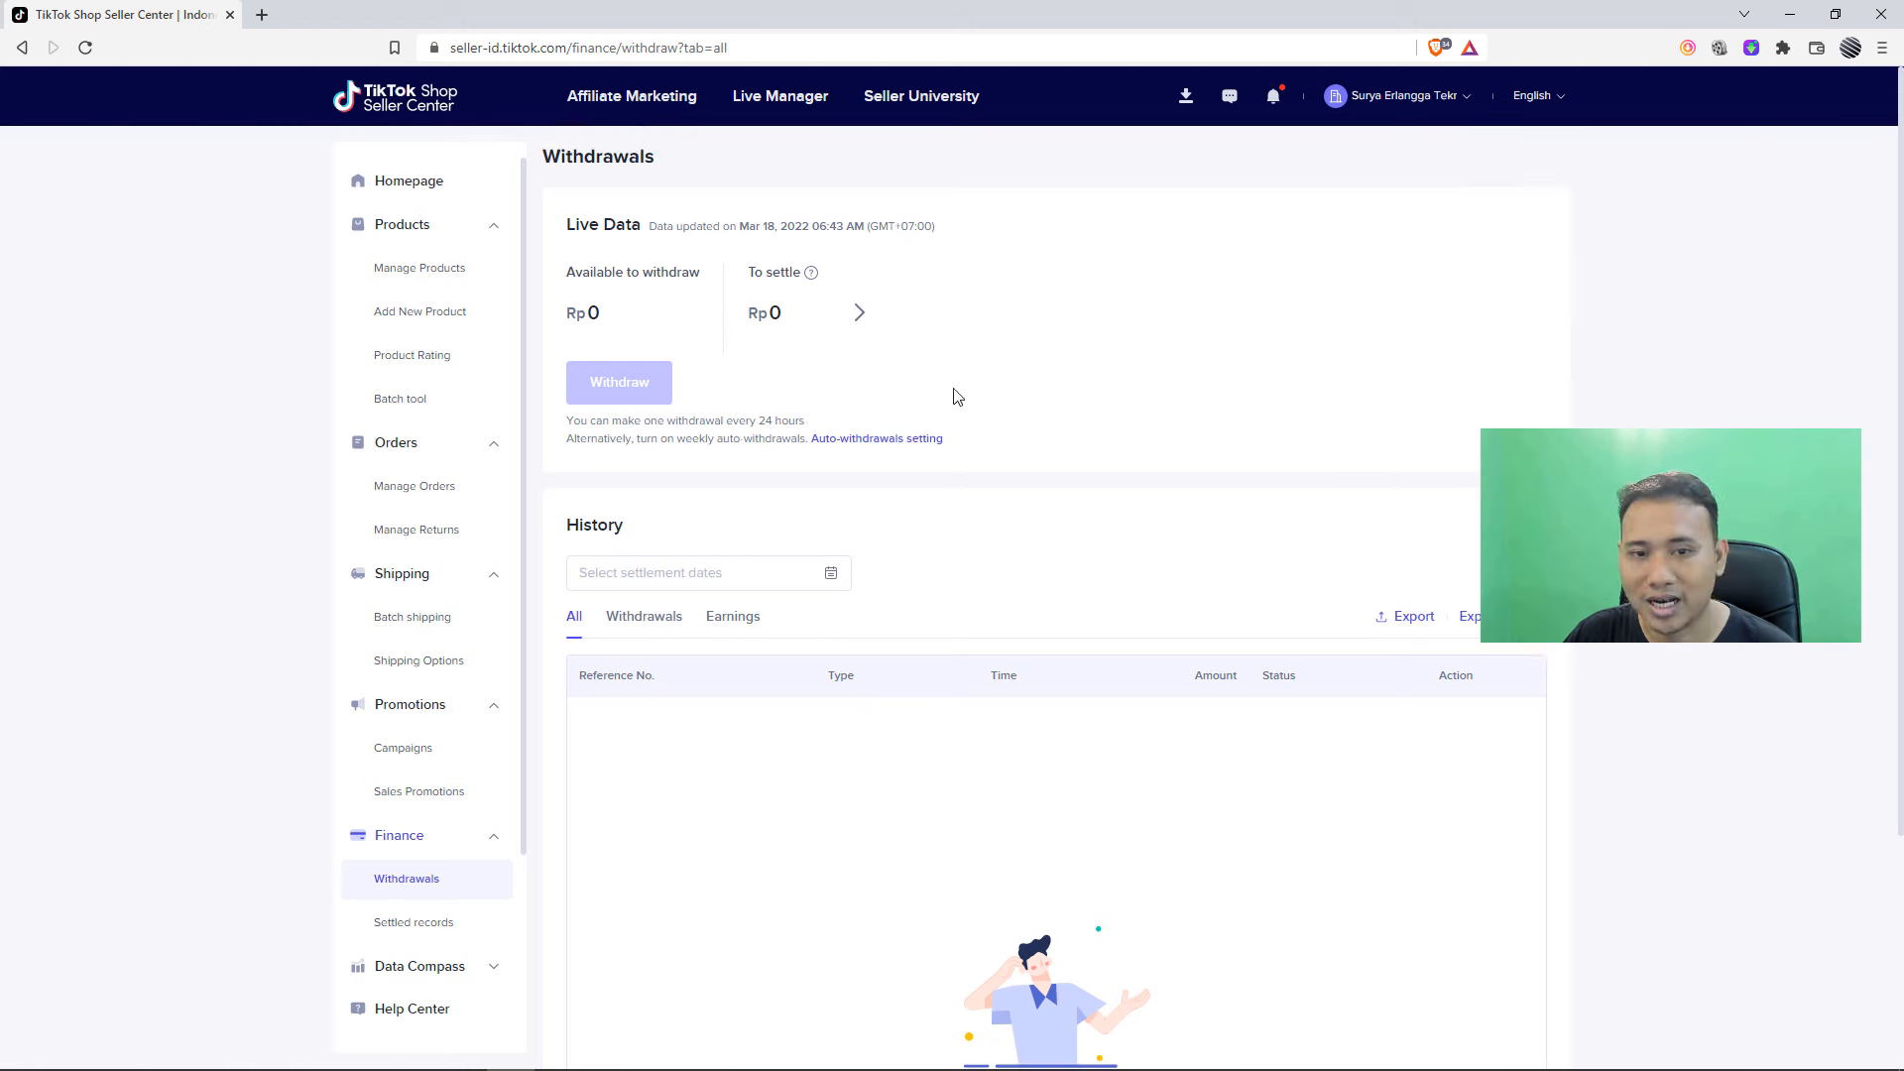
{"action": "scroll", "coordinate": [446, 724], "scroll_direction": "down", "scroll_amount": 3}
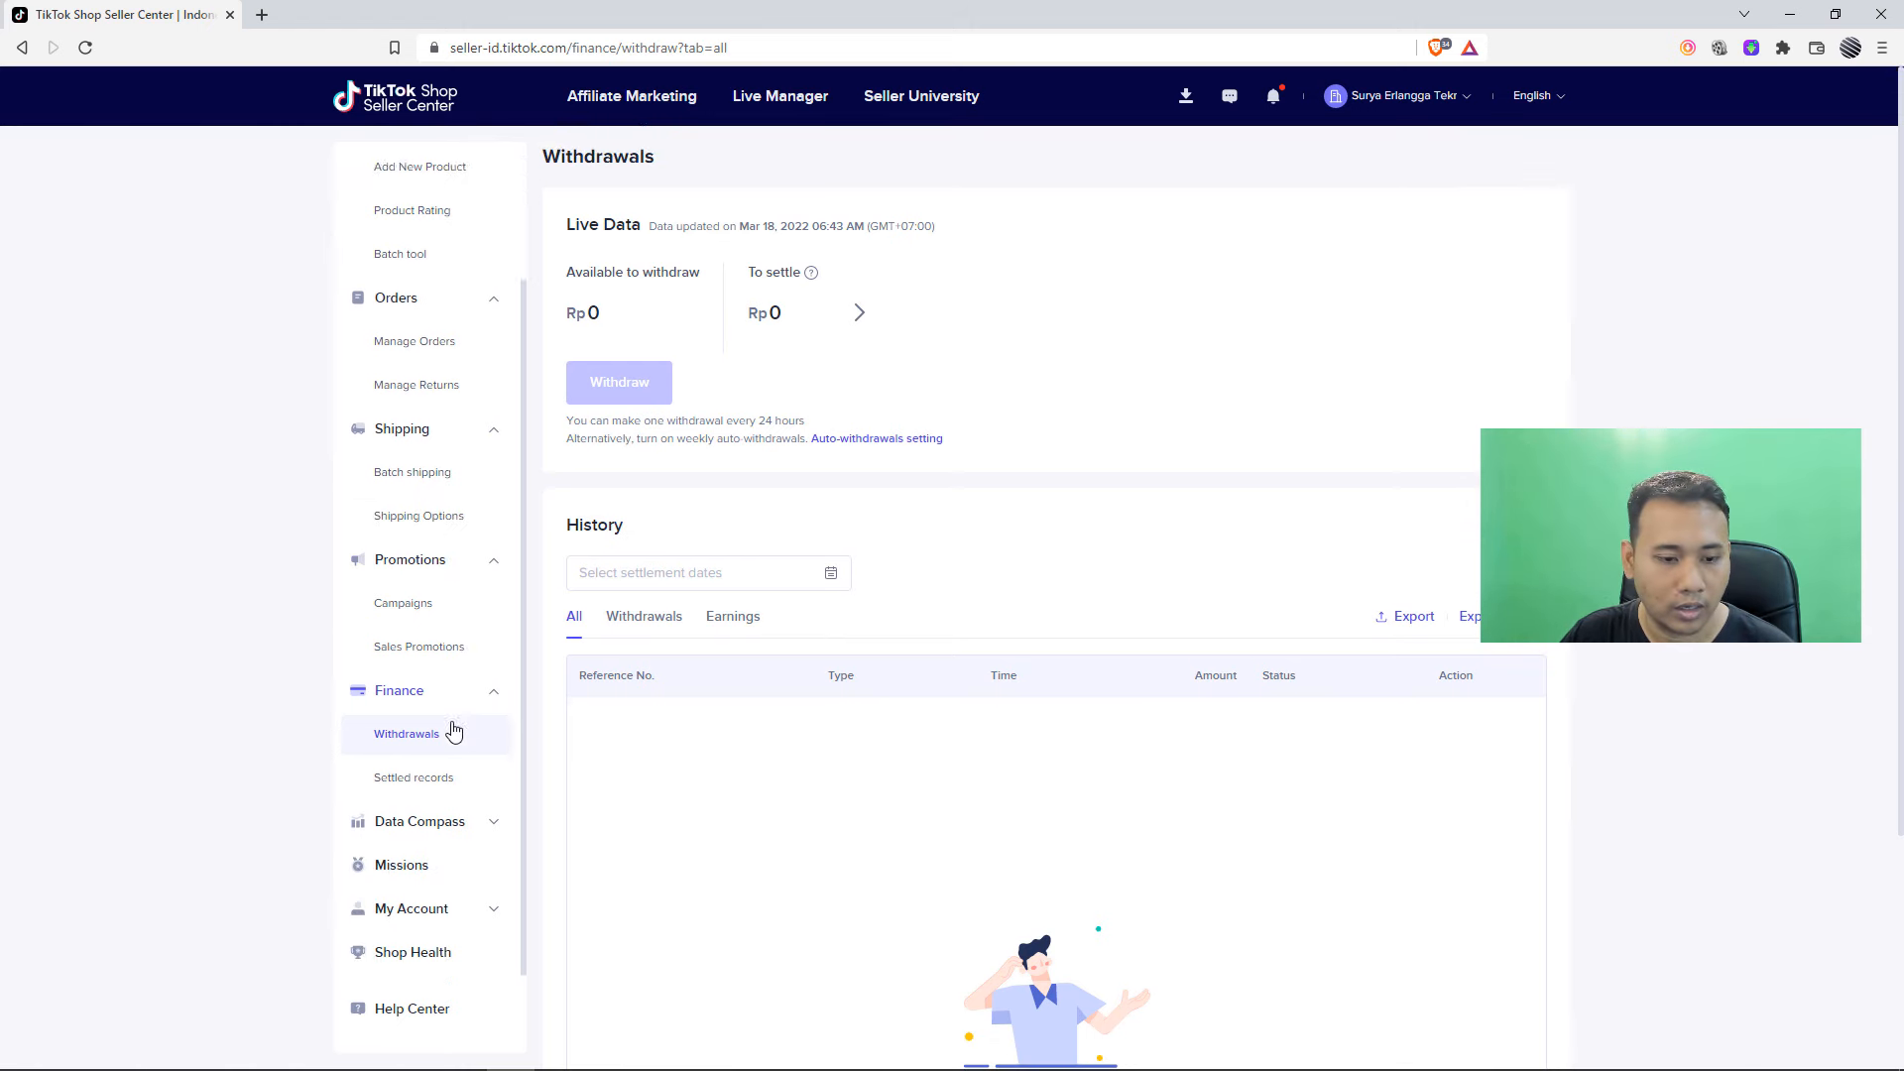
{"action": "left_click", "coordinate": [421, 770]}
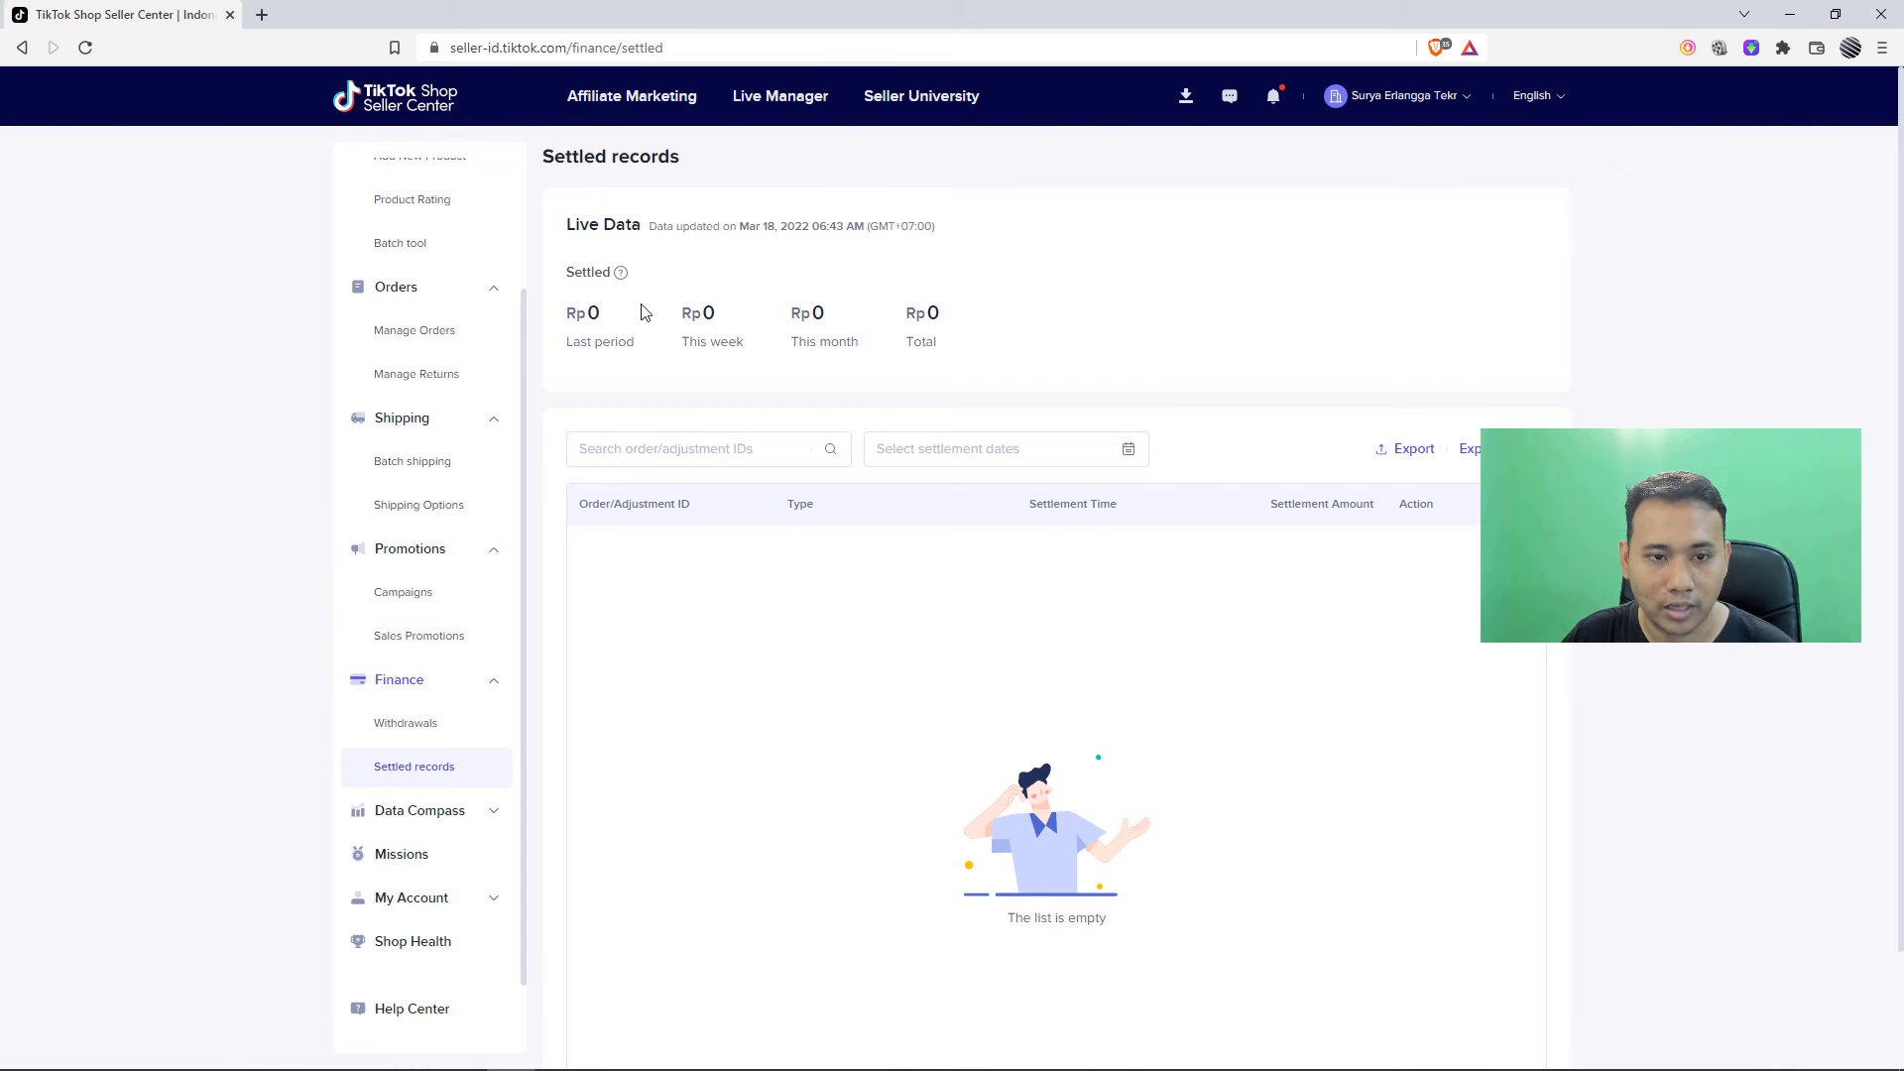
{"action": "left_click", "coordinate": [414, 732]}
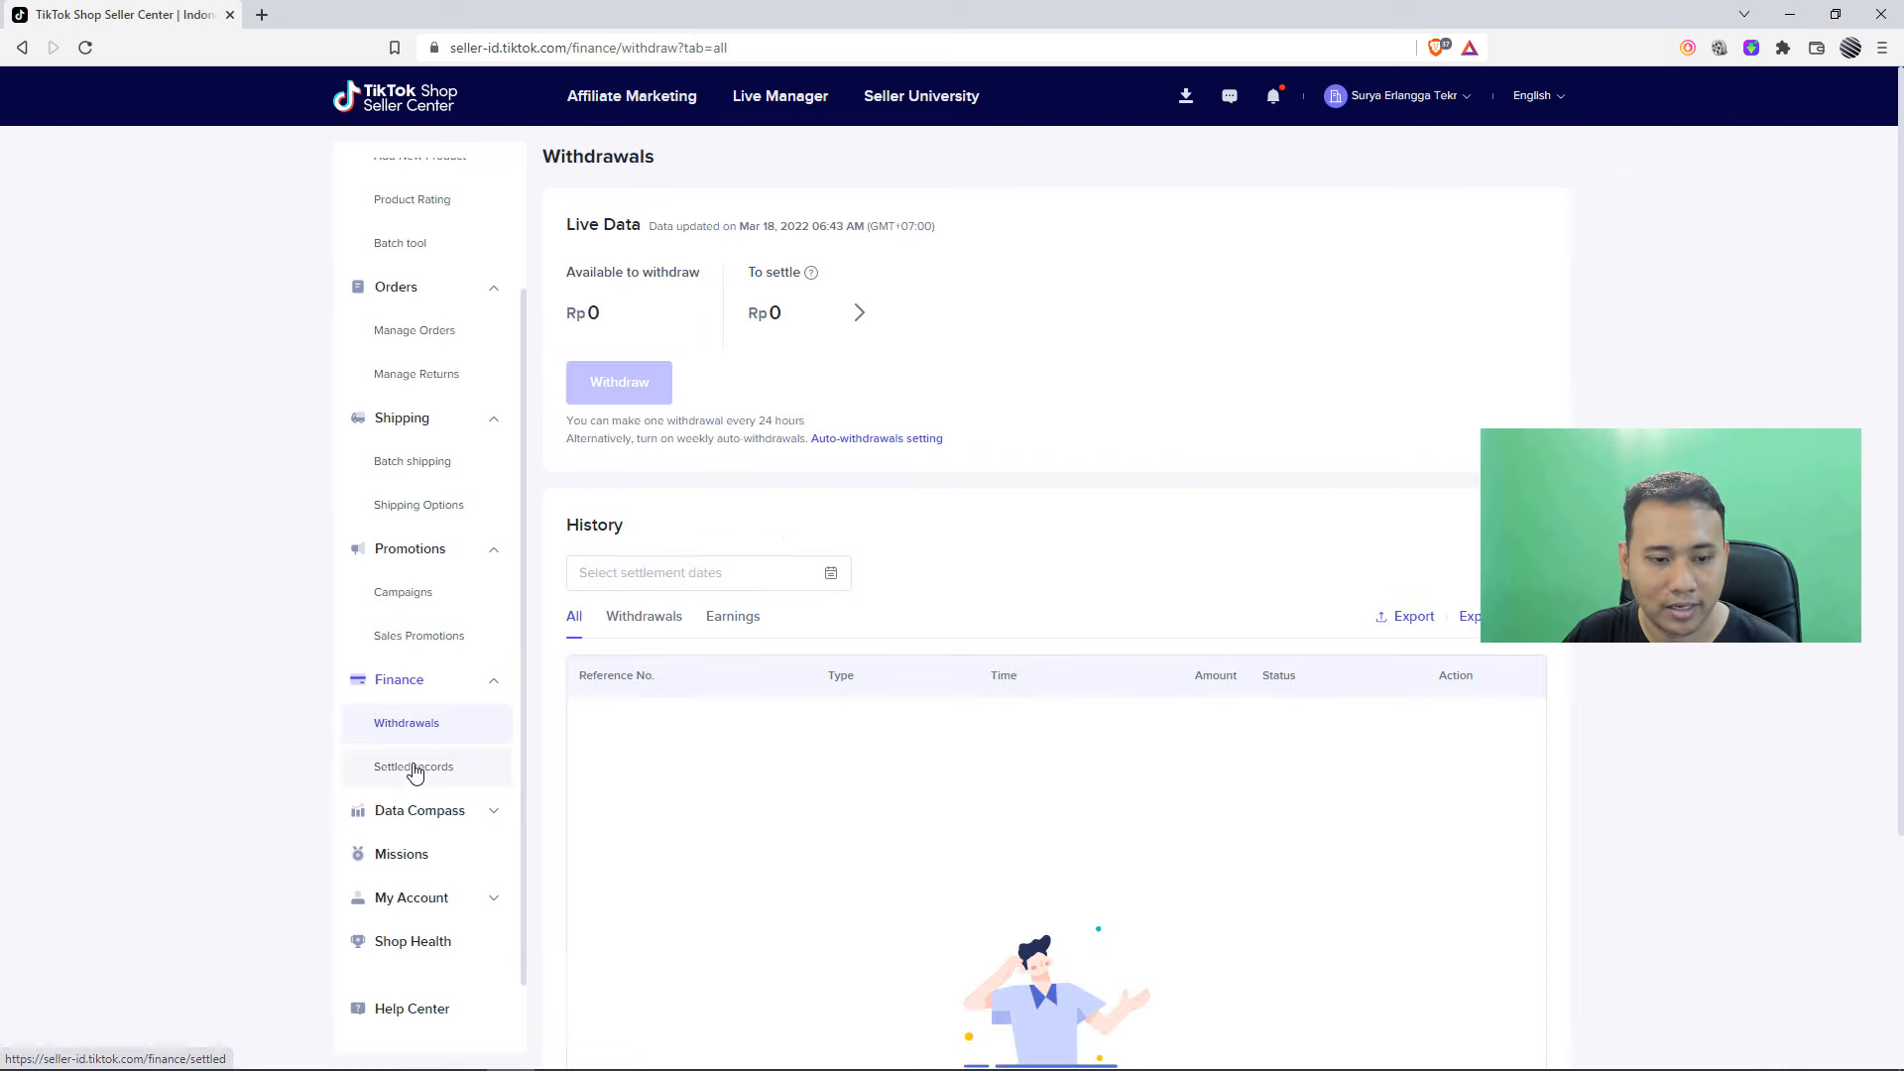
{"action": "left_click", "coordinate": [414, 769]}
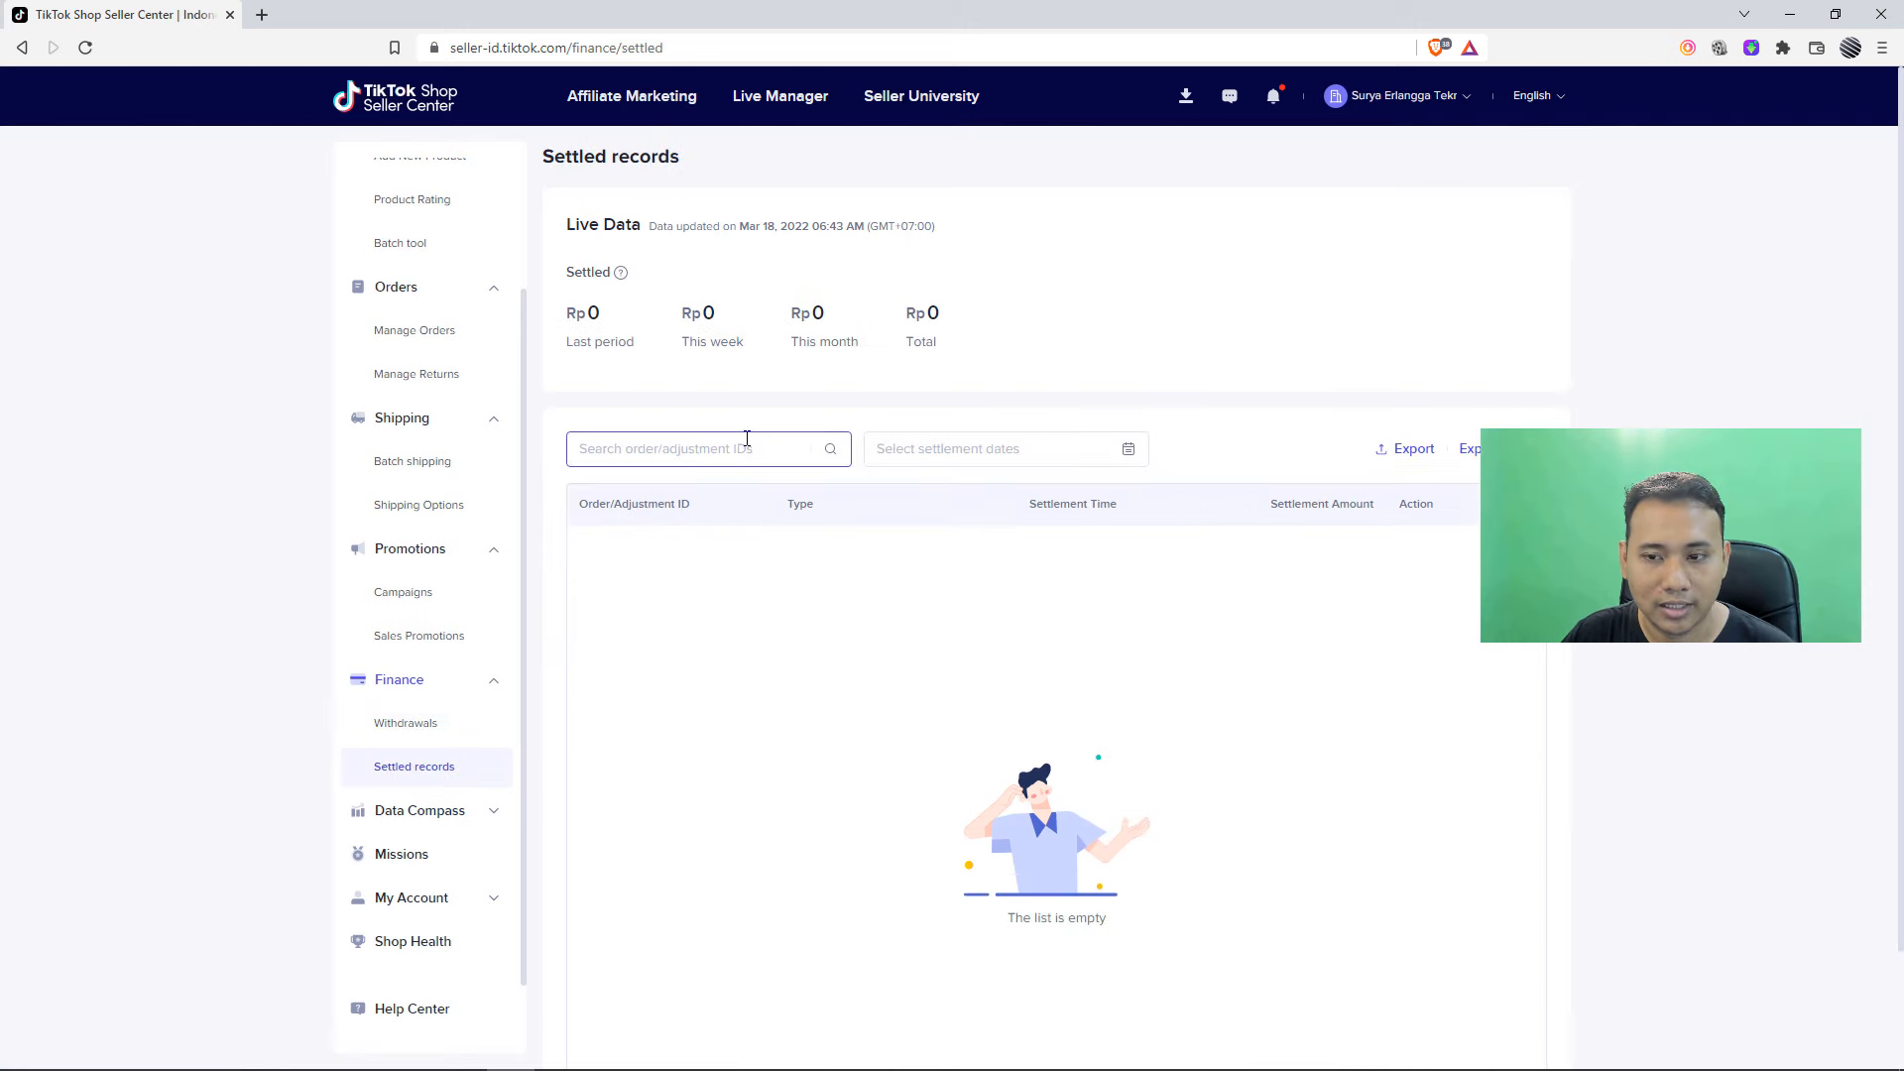
{"action": "scroll", "coordinate": [615, 595], "scroll_direction": "down", "scroll_amount": 2}
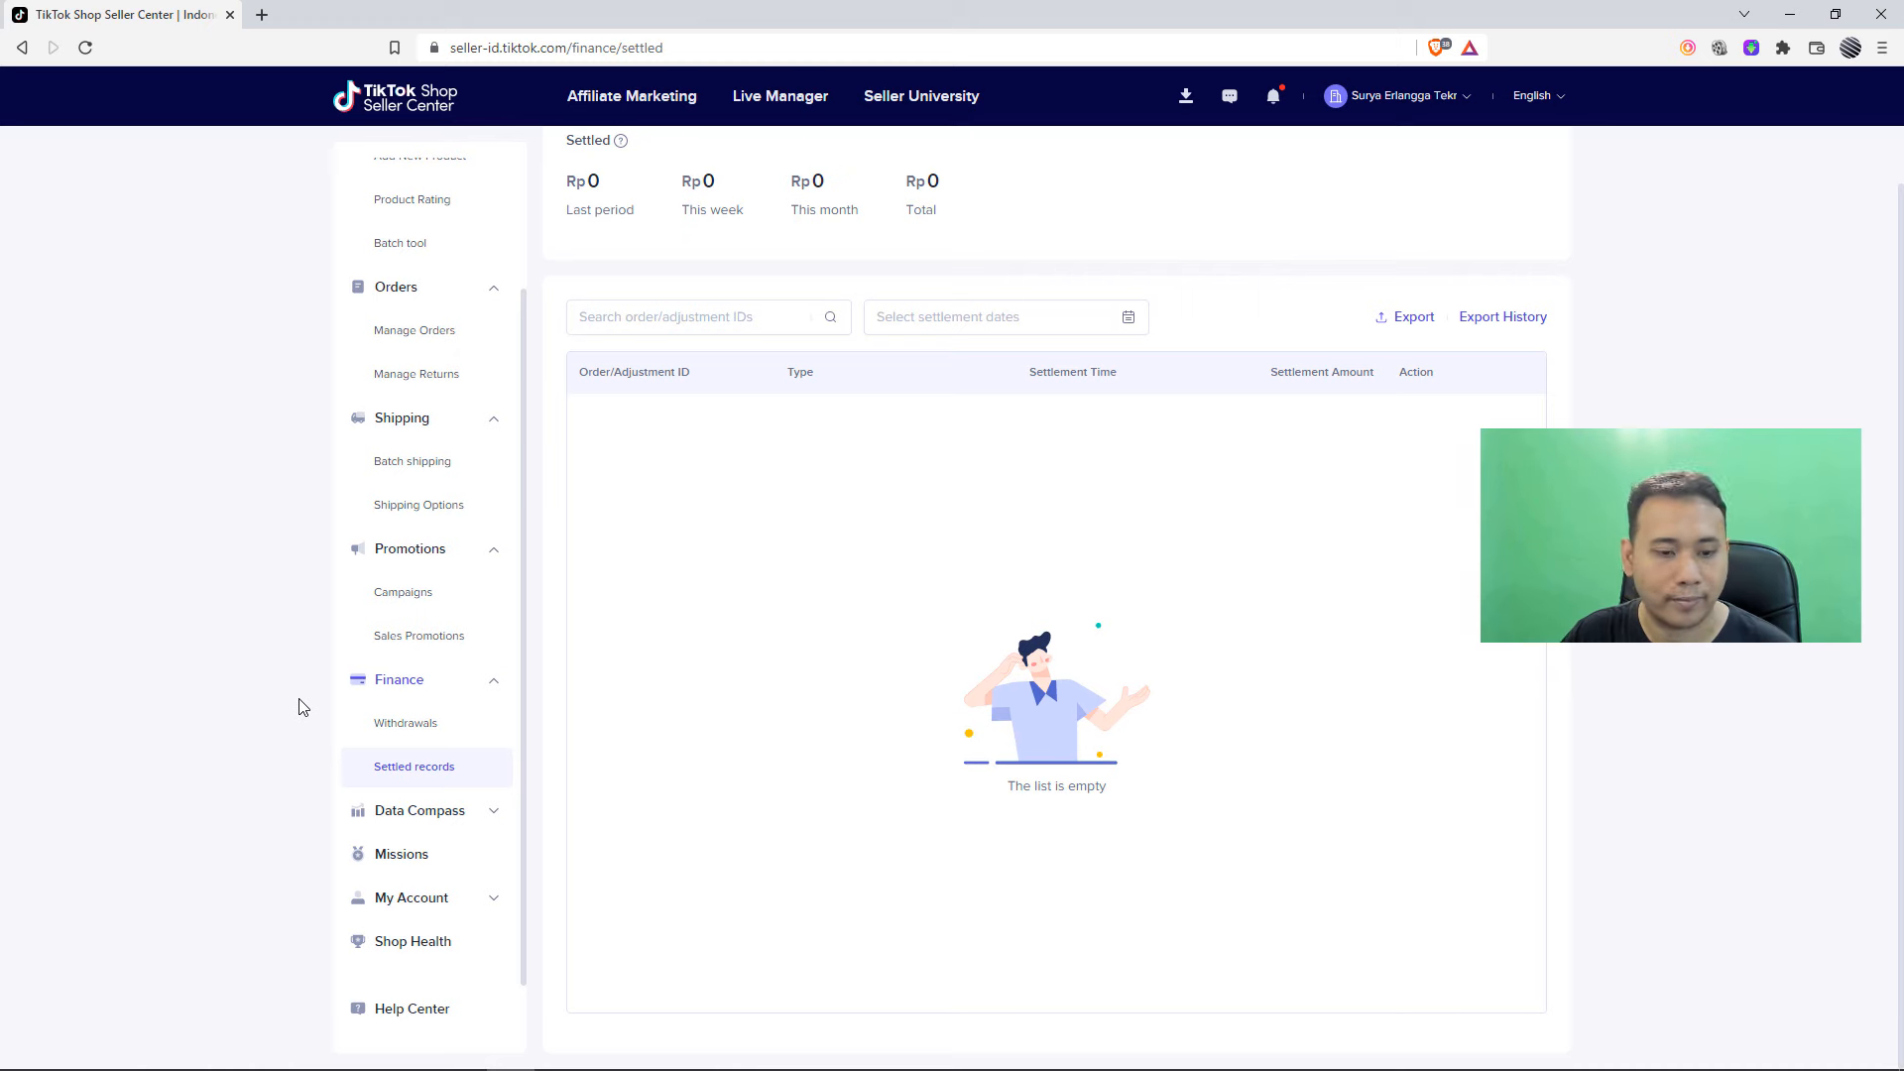
Scroll through Data Overview's Trends, Top Products and Revenue Analytics, then open Creator Analytics
{"action": "left_click", "coordinate": [421, 812]}
{"action": "left_click", "coordinate": [426, 869]}
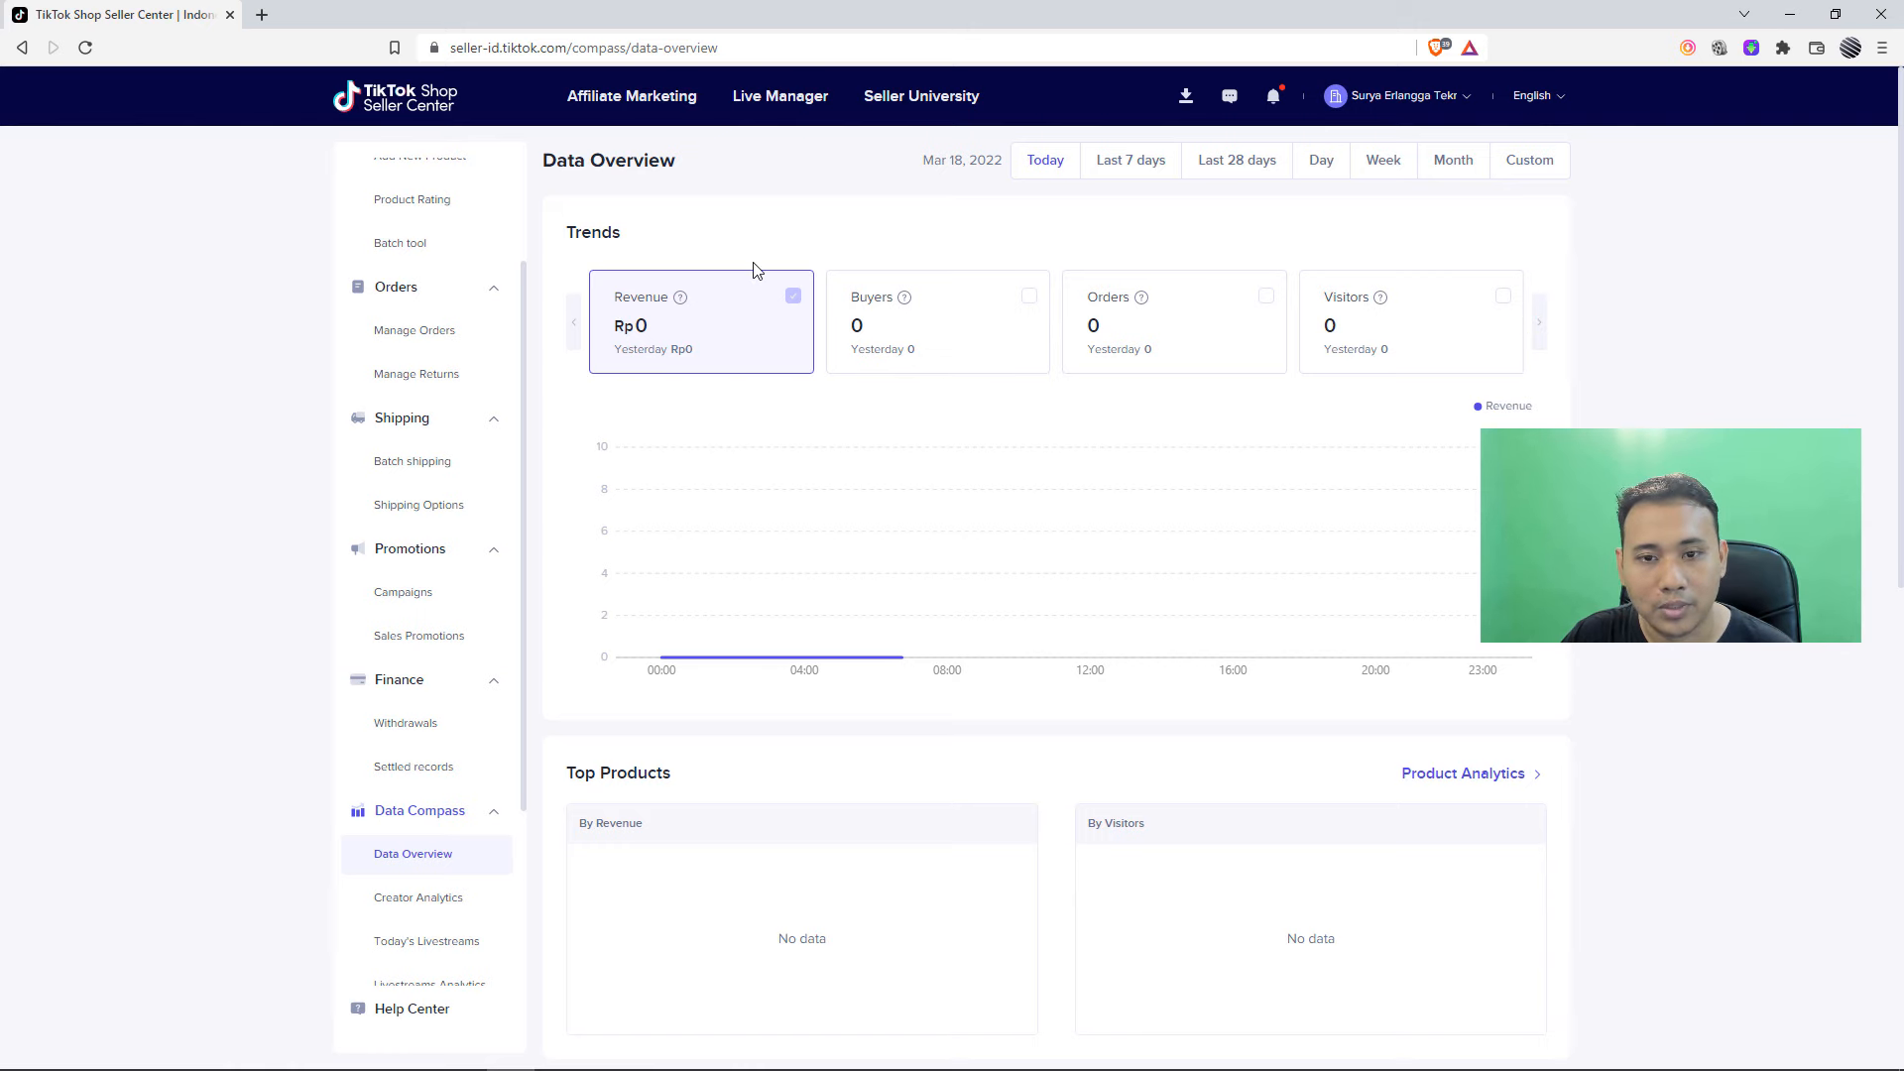
{"action": "scroll", "coordinate": [859, 447], "scroll_direction": "down", "scroll_amount": 1}
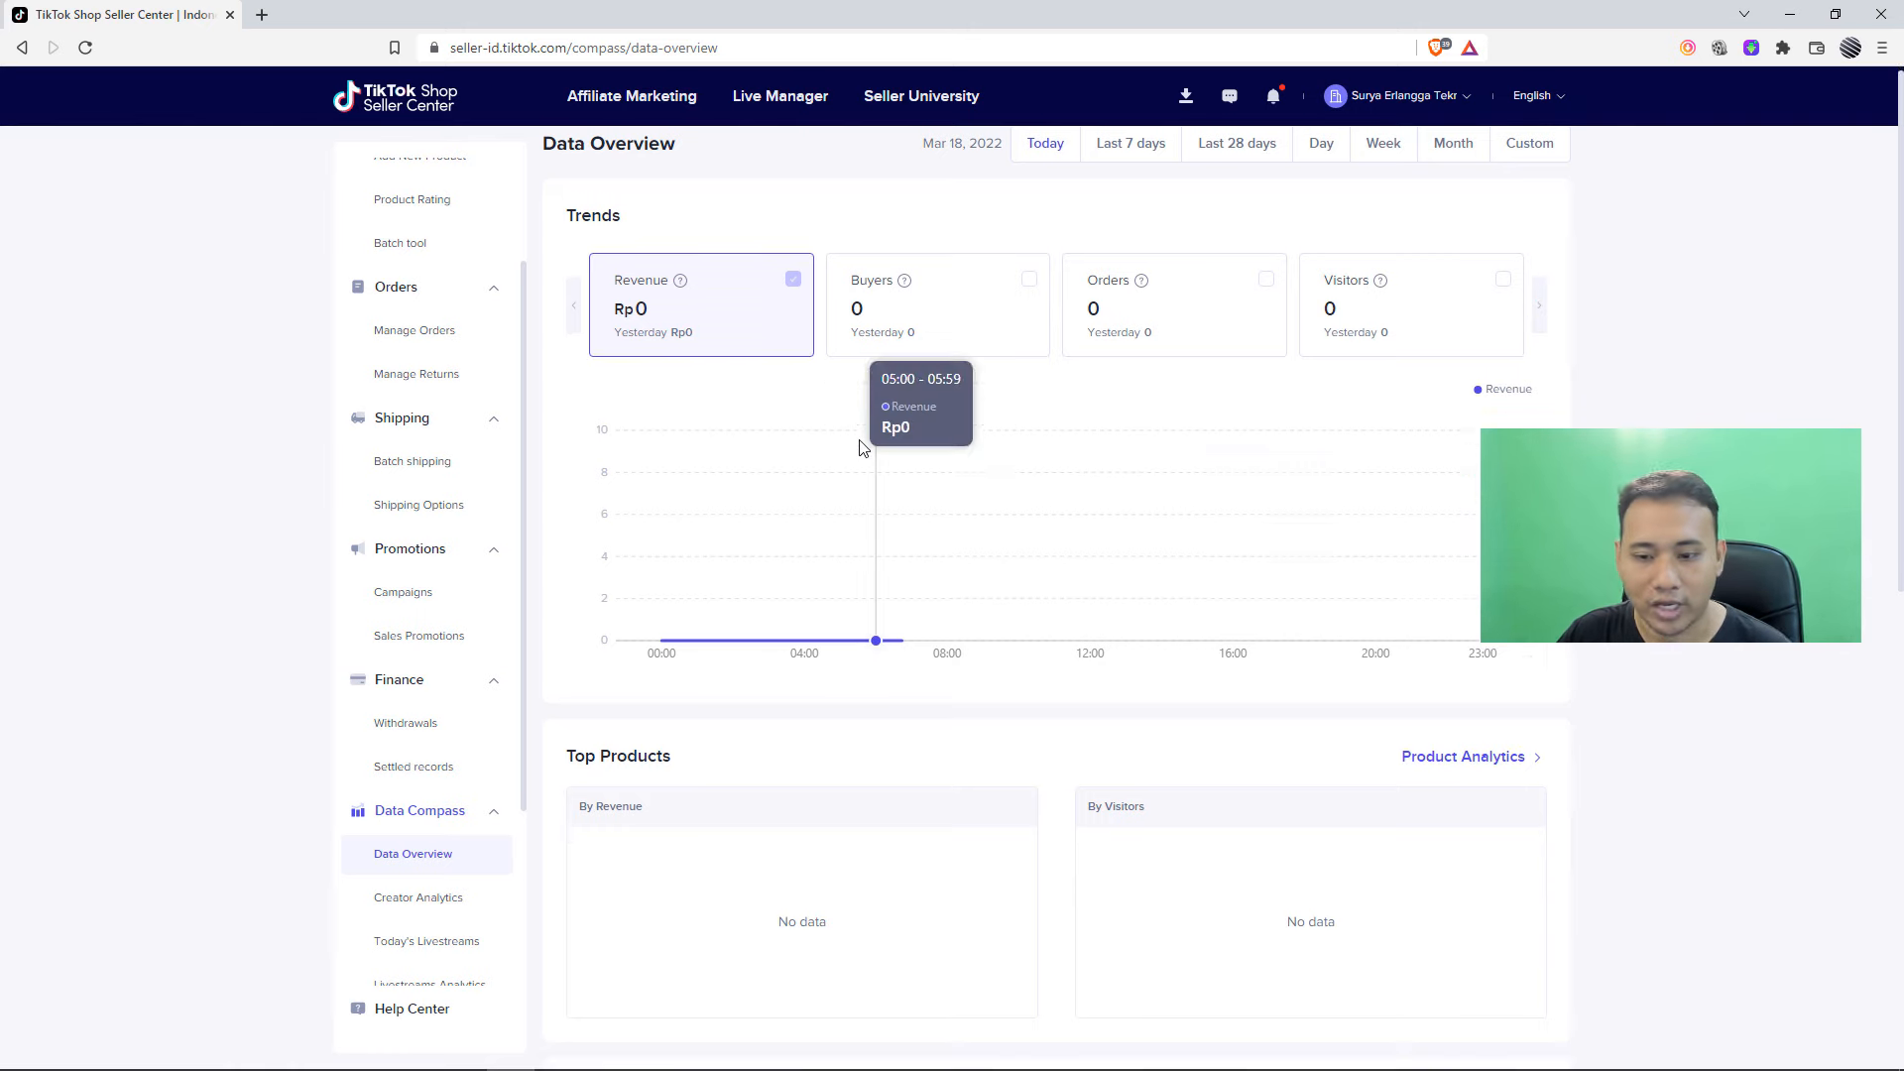
{"action": "scroll", "coordinate": [859, 447], "scroll_direction": "down", "scroll_amount": 5}
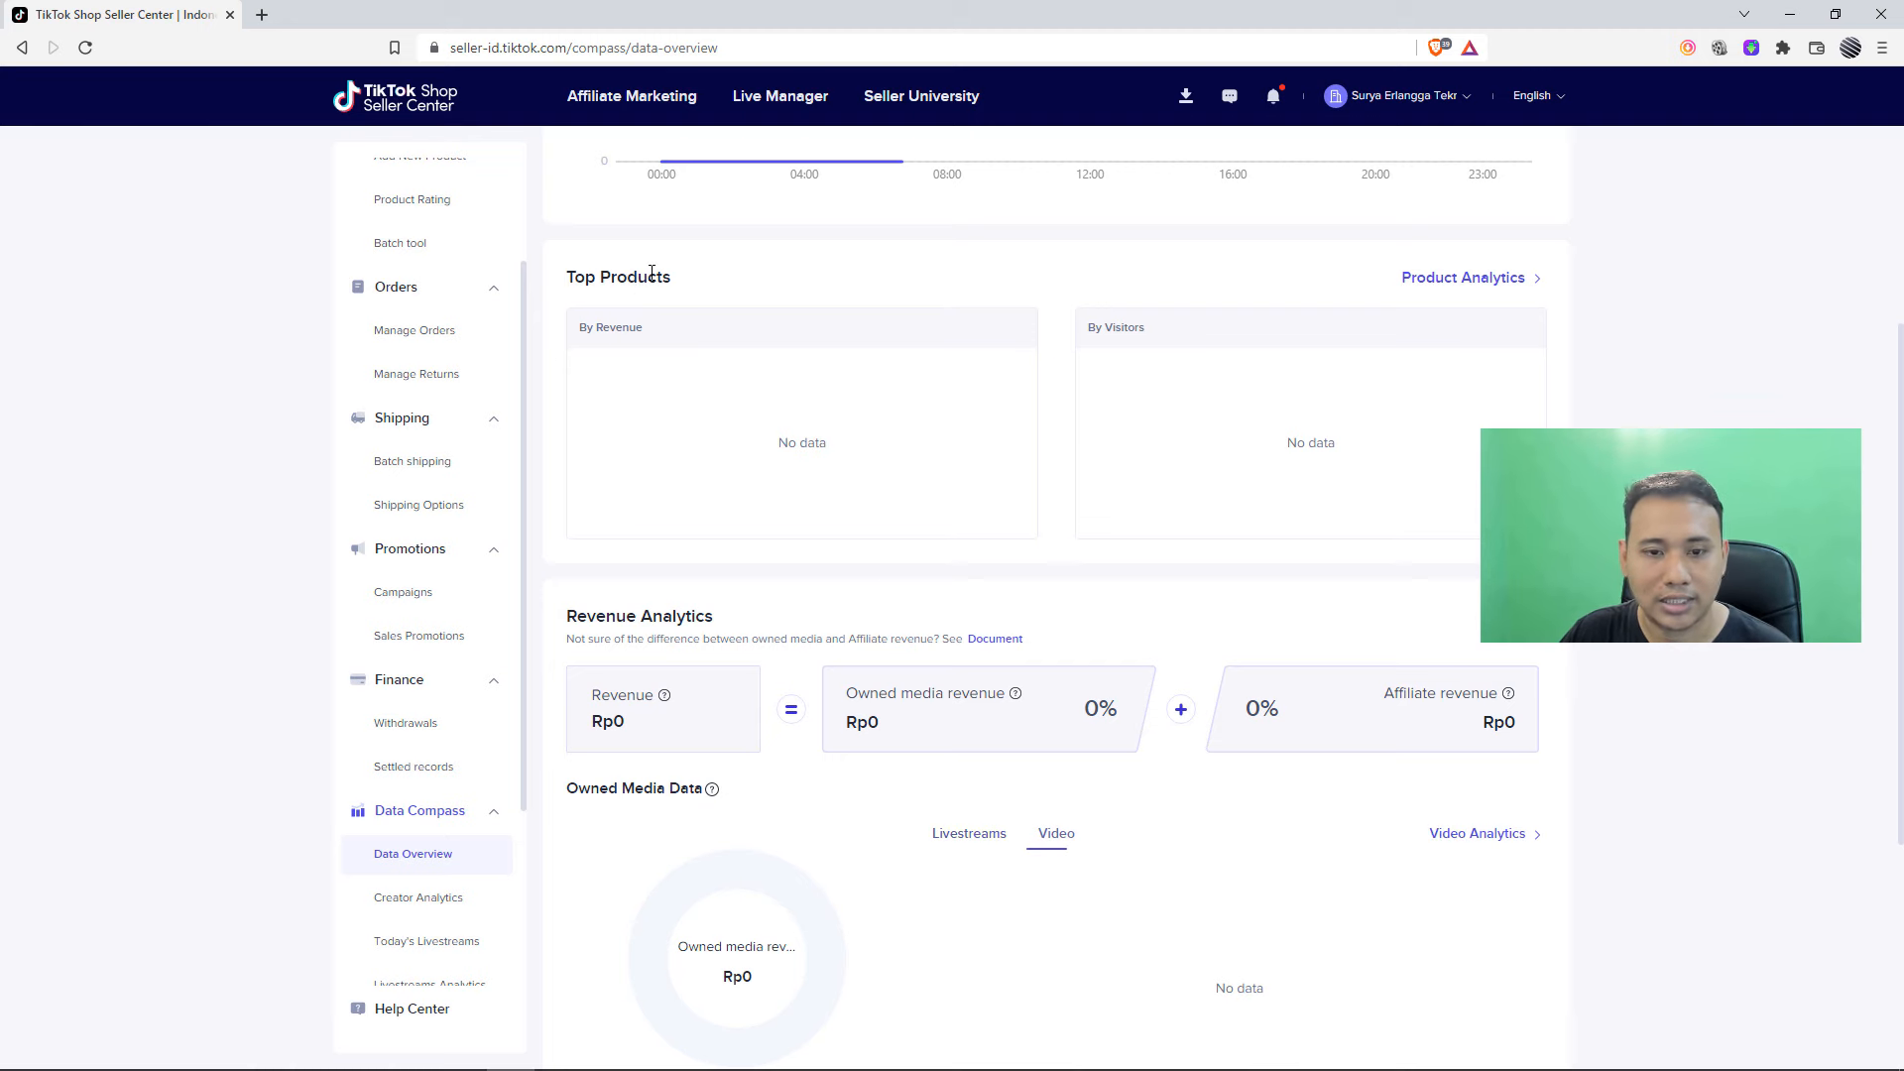
{"action": "scroll", "coordinate": [655, 275], "scroll_direction": "down", "scroll_amount": 4}
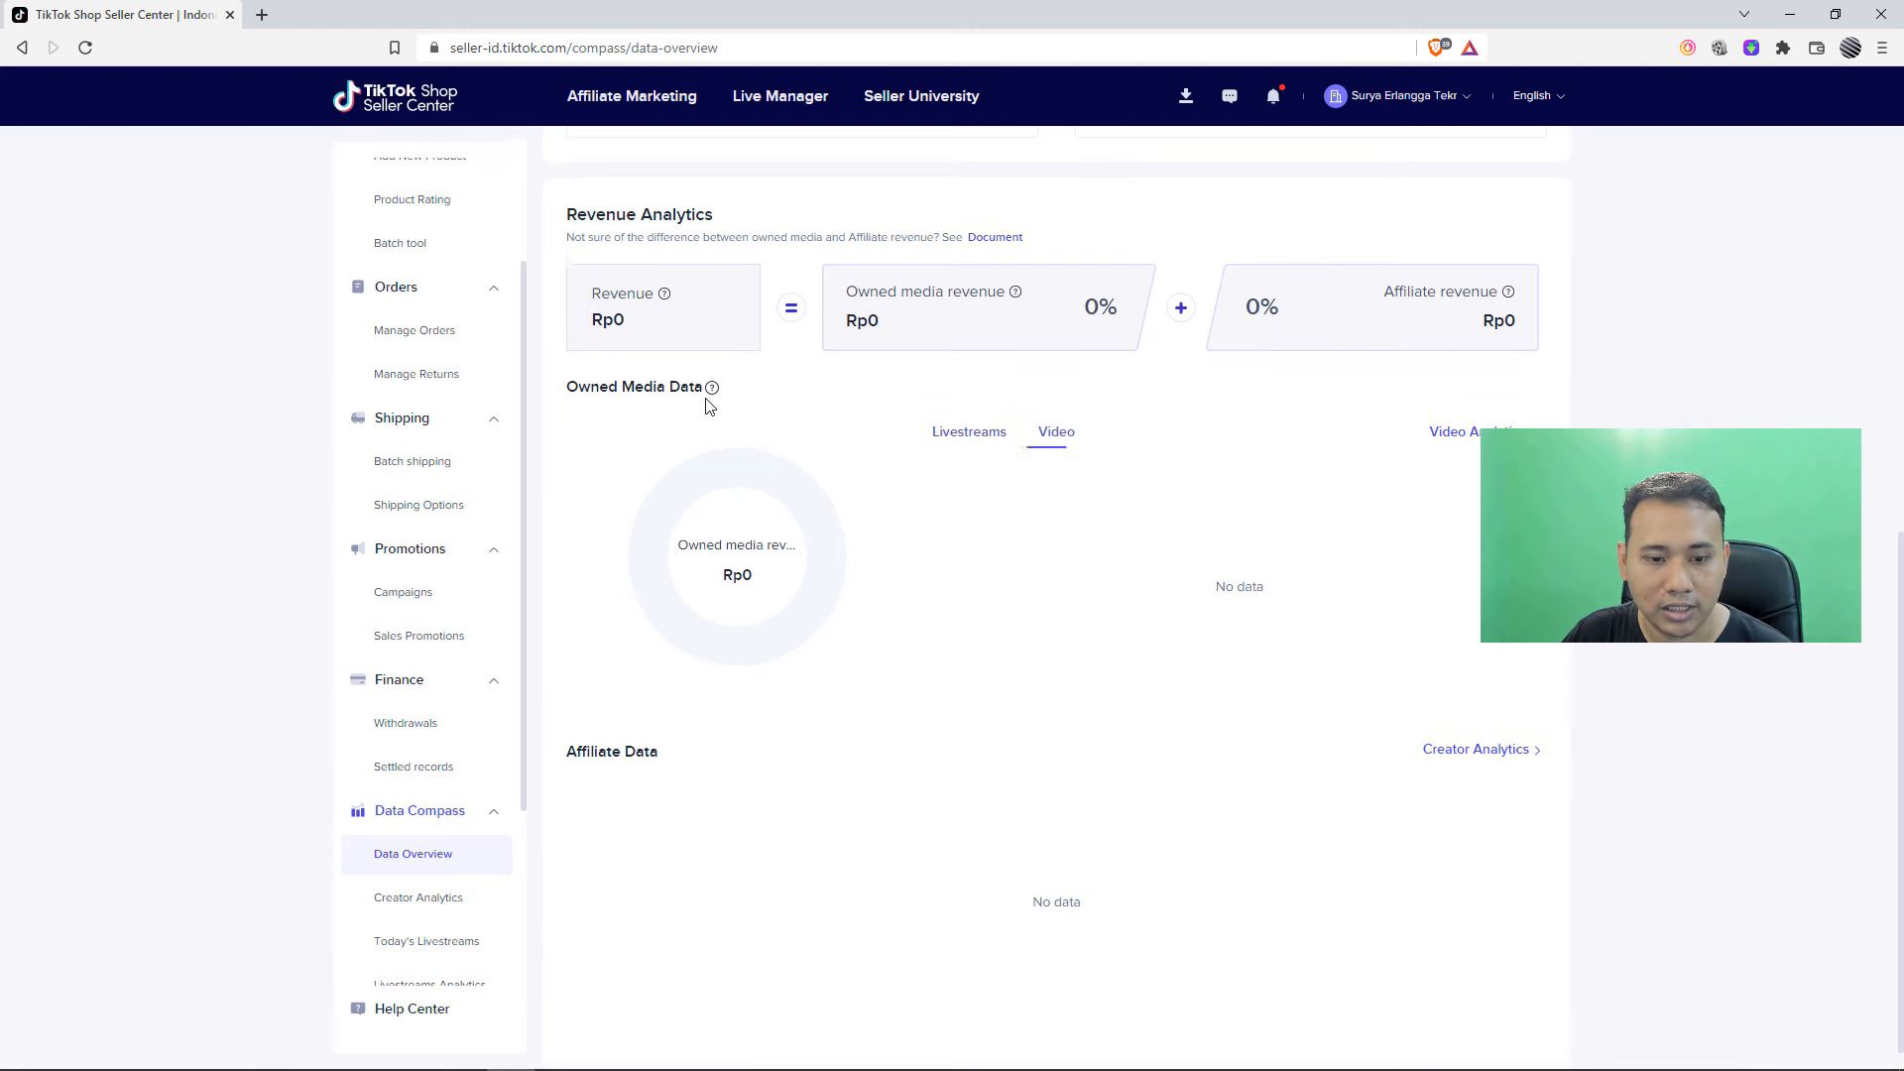
{"action": "scroll", "coordinate": [699, 406], "scroll_direction": "down", "scroll_amount": 1}
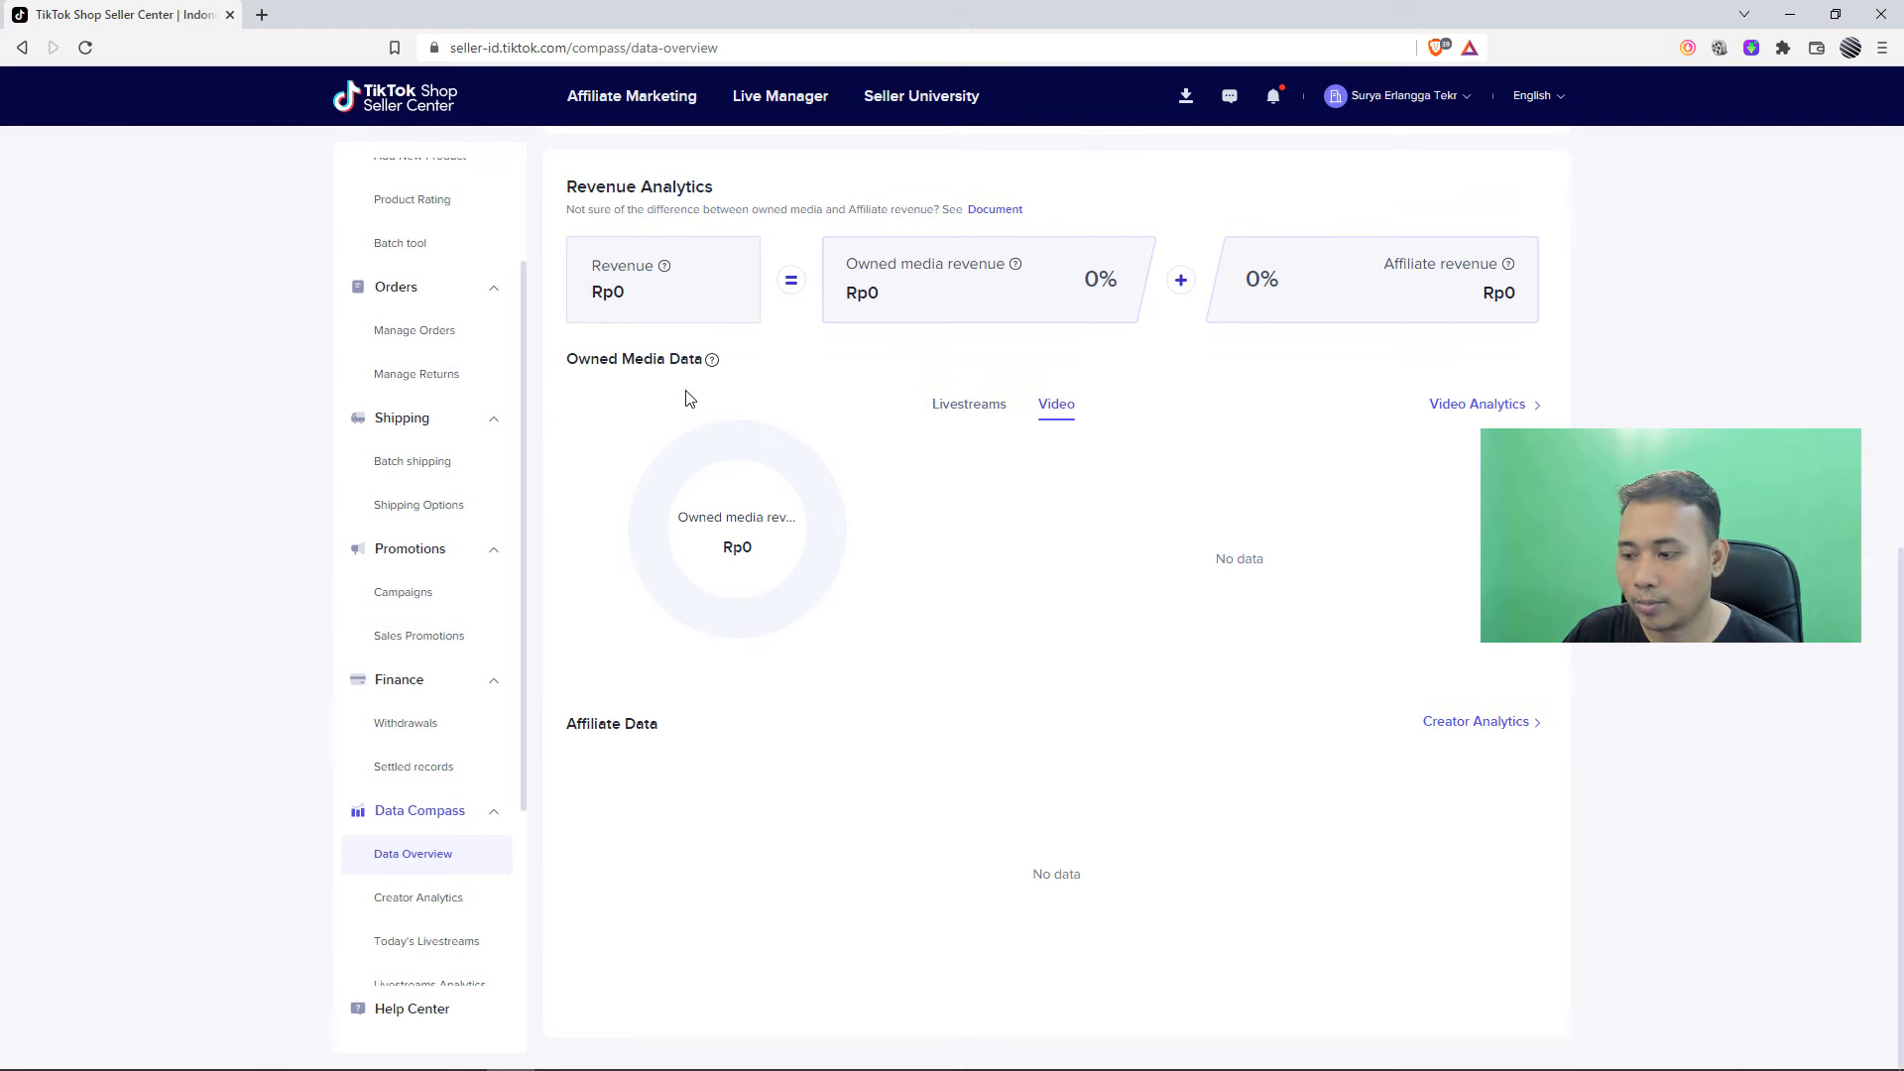
{"action": "scroll", "coordinate": [820, 540], "scroll_direction": "up", "scroll_amount": 7}
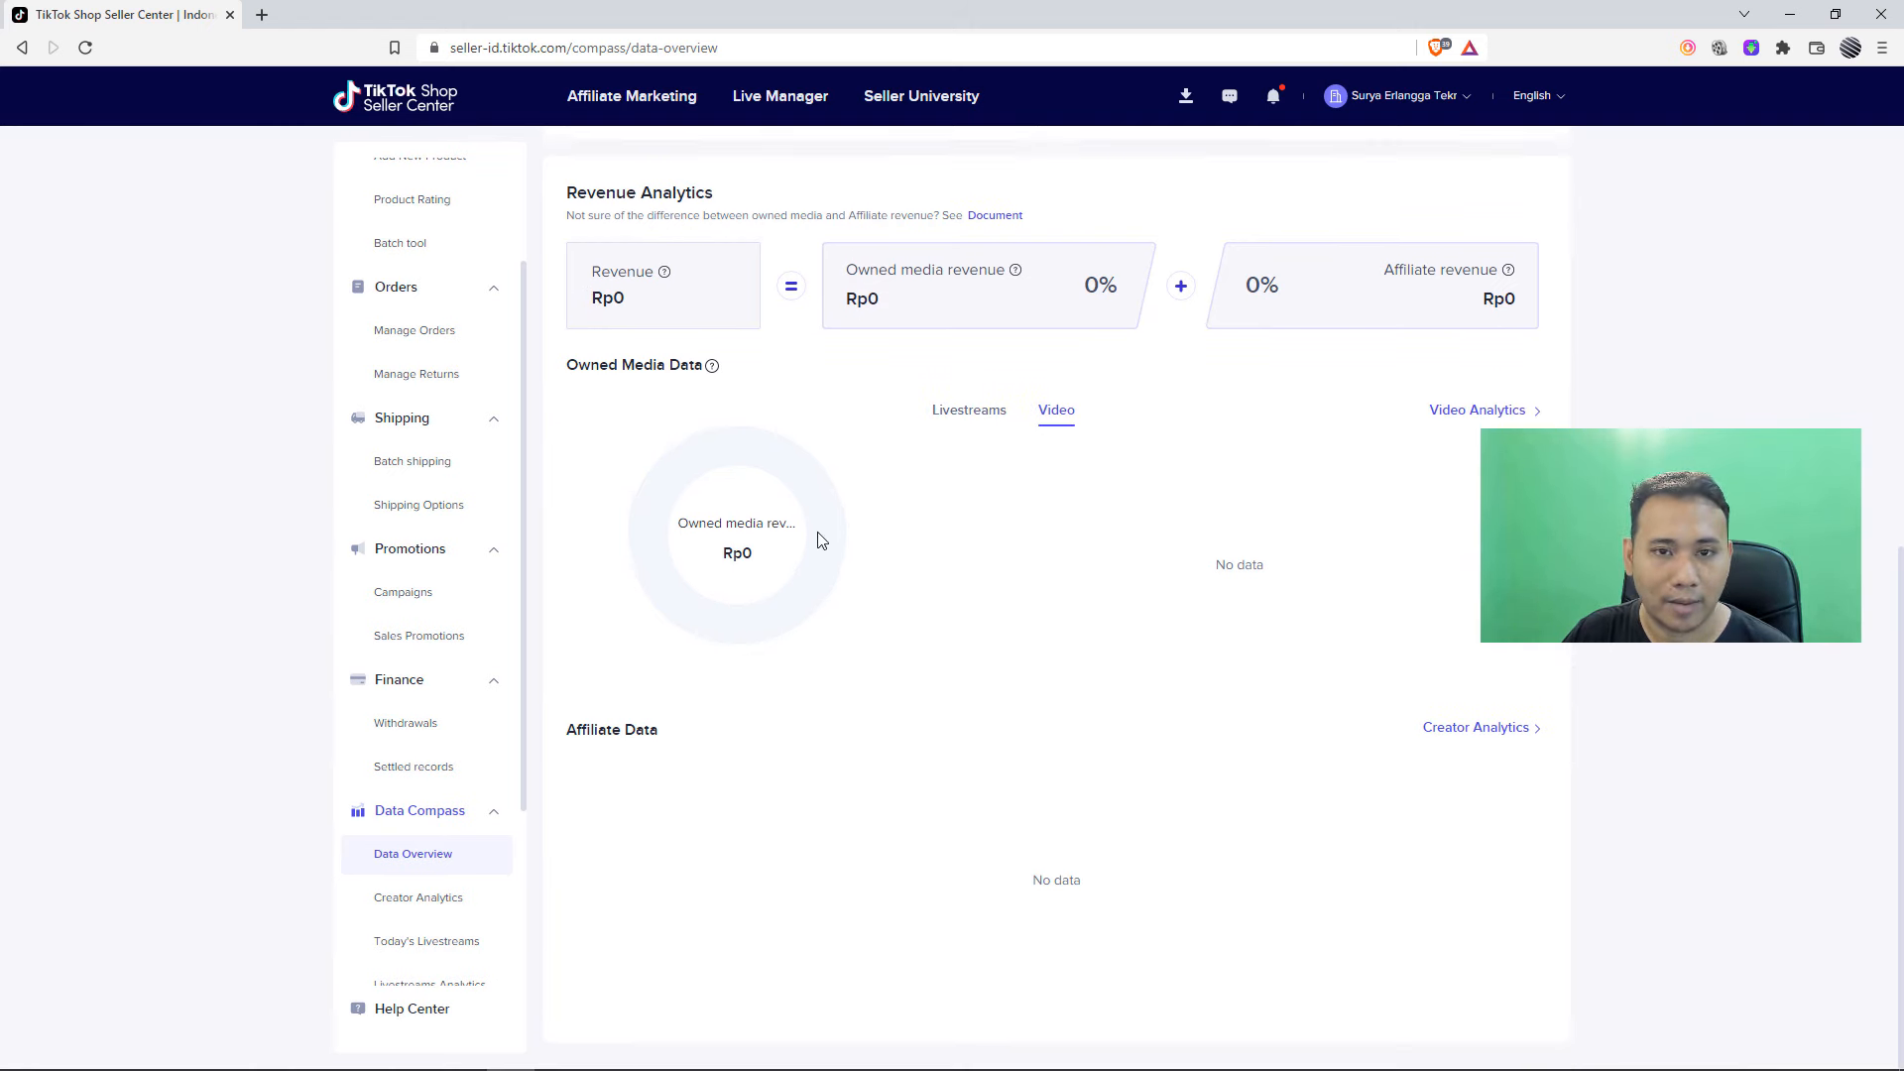
{"action": "scroll", "coordinate": [787, 510], "scroll_direction": "down", "scroll_amount": 7}
{"action": "scroll", "coordinate": [786, 374], "scroll_direction": "up", "scroll_amount": 9}
{"action": "scroll", "coordinate": [698, 510], "scroll_direction": "down", "scroll_amount": 9}
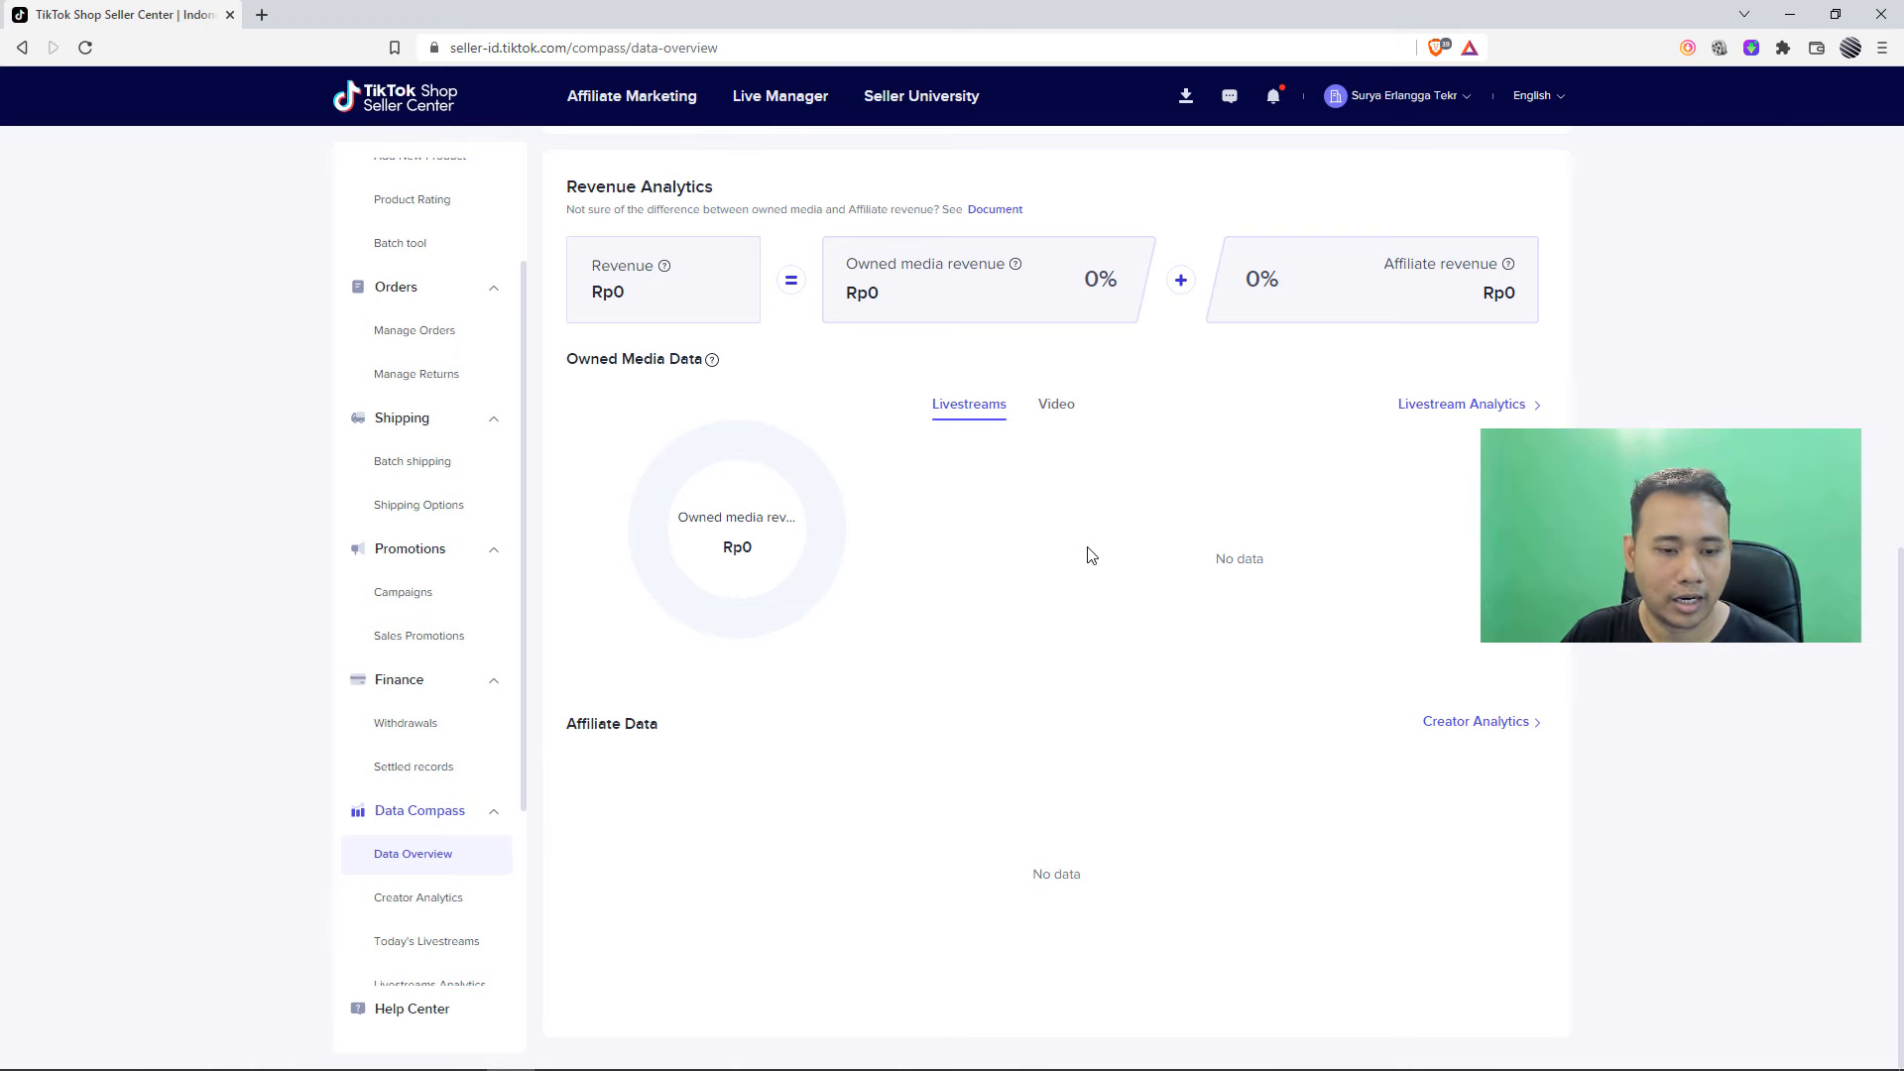
{"action": "scroll", "coordinate": [480, 778], "scroll_direction": "down", "scroll_amount": 2}
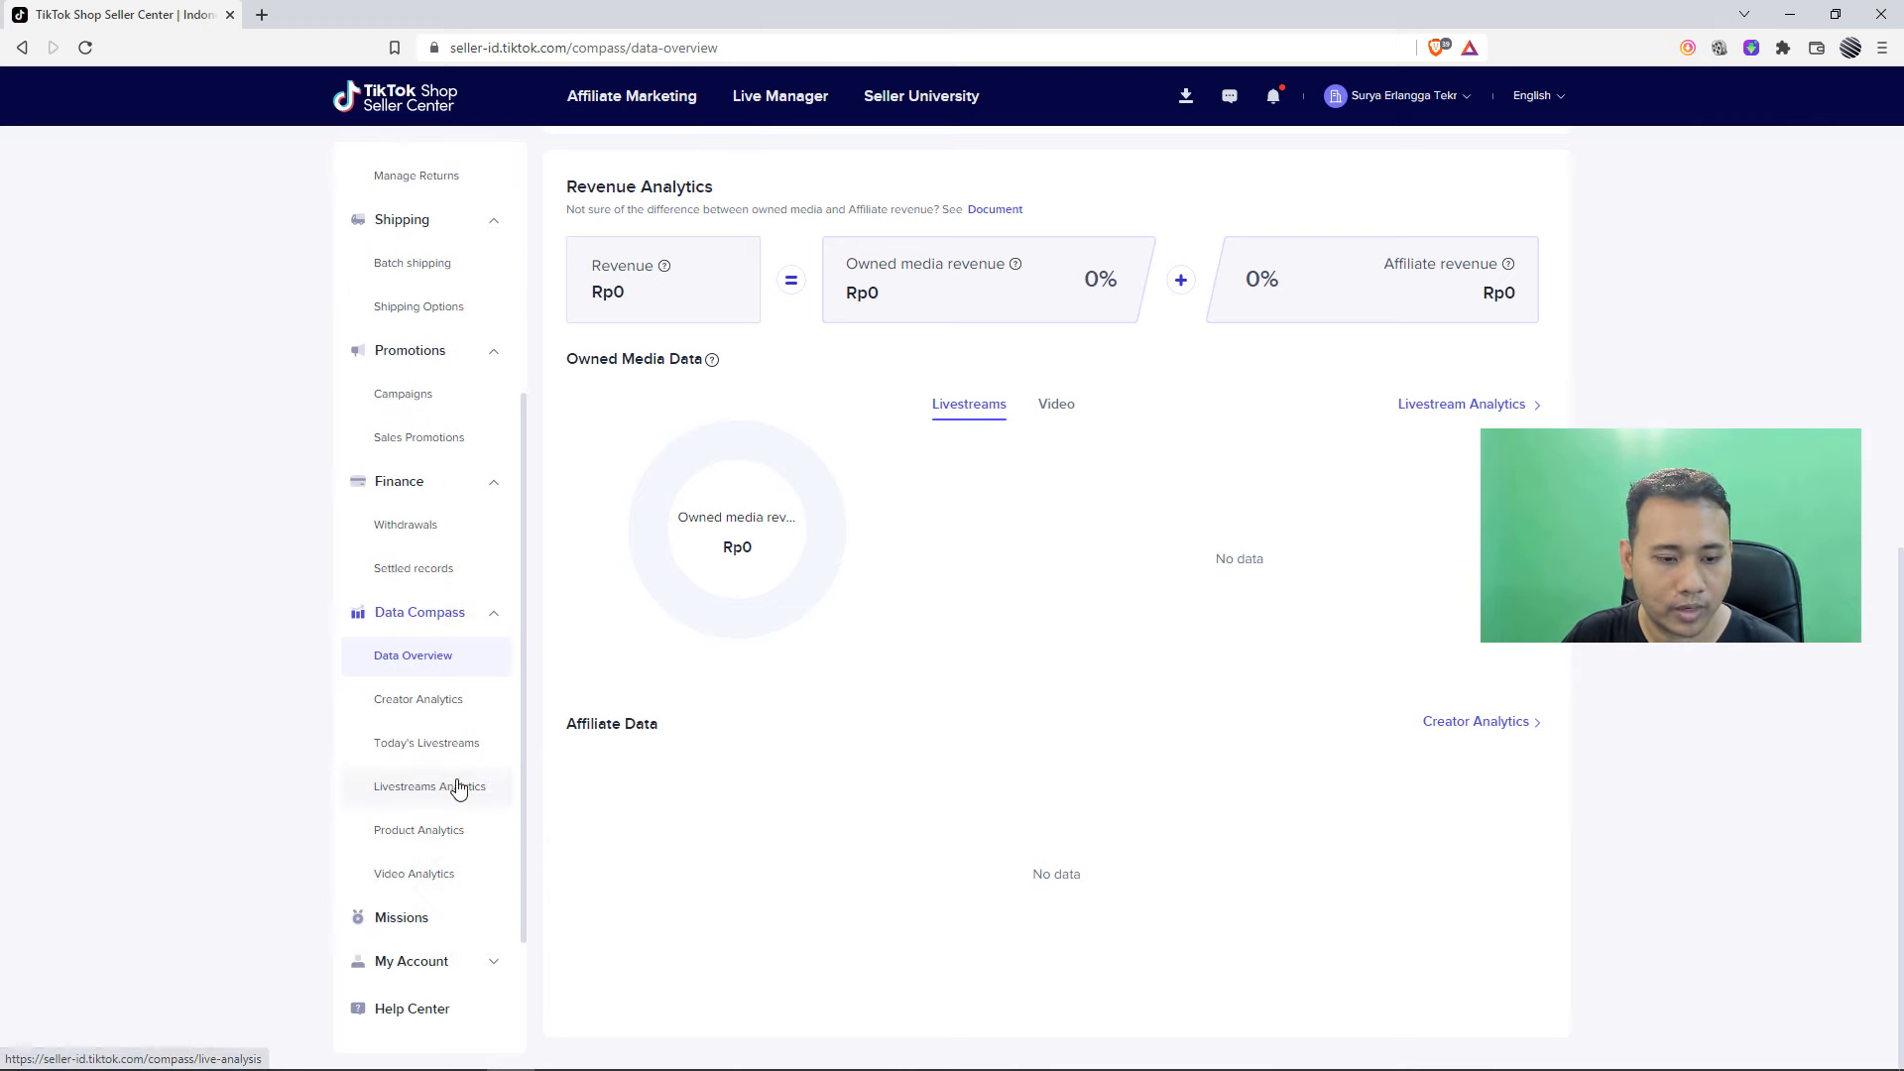
{"action": "left_click", "coordinate": [420, 705]}
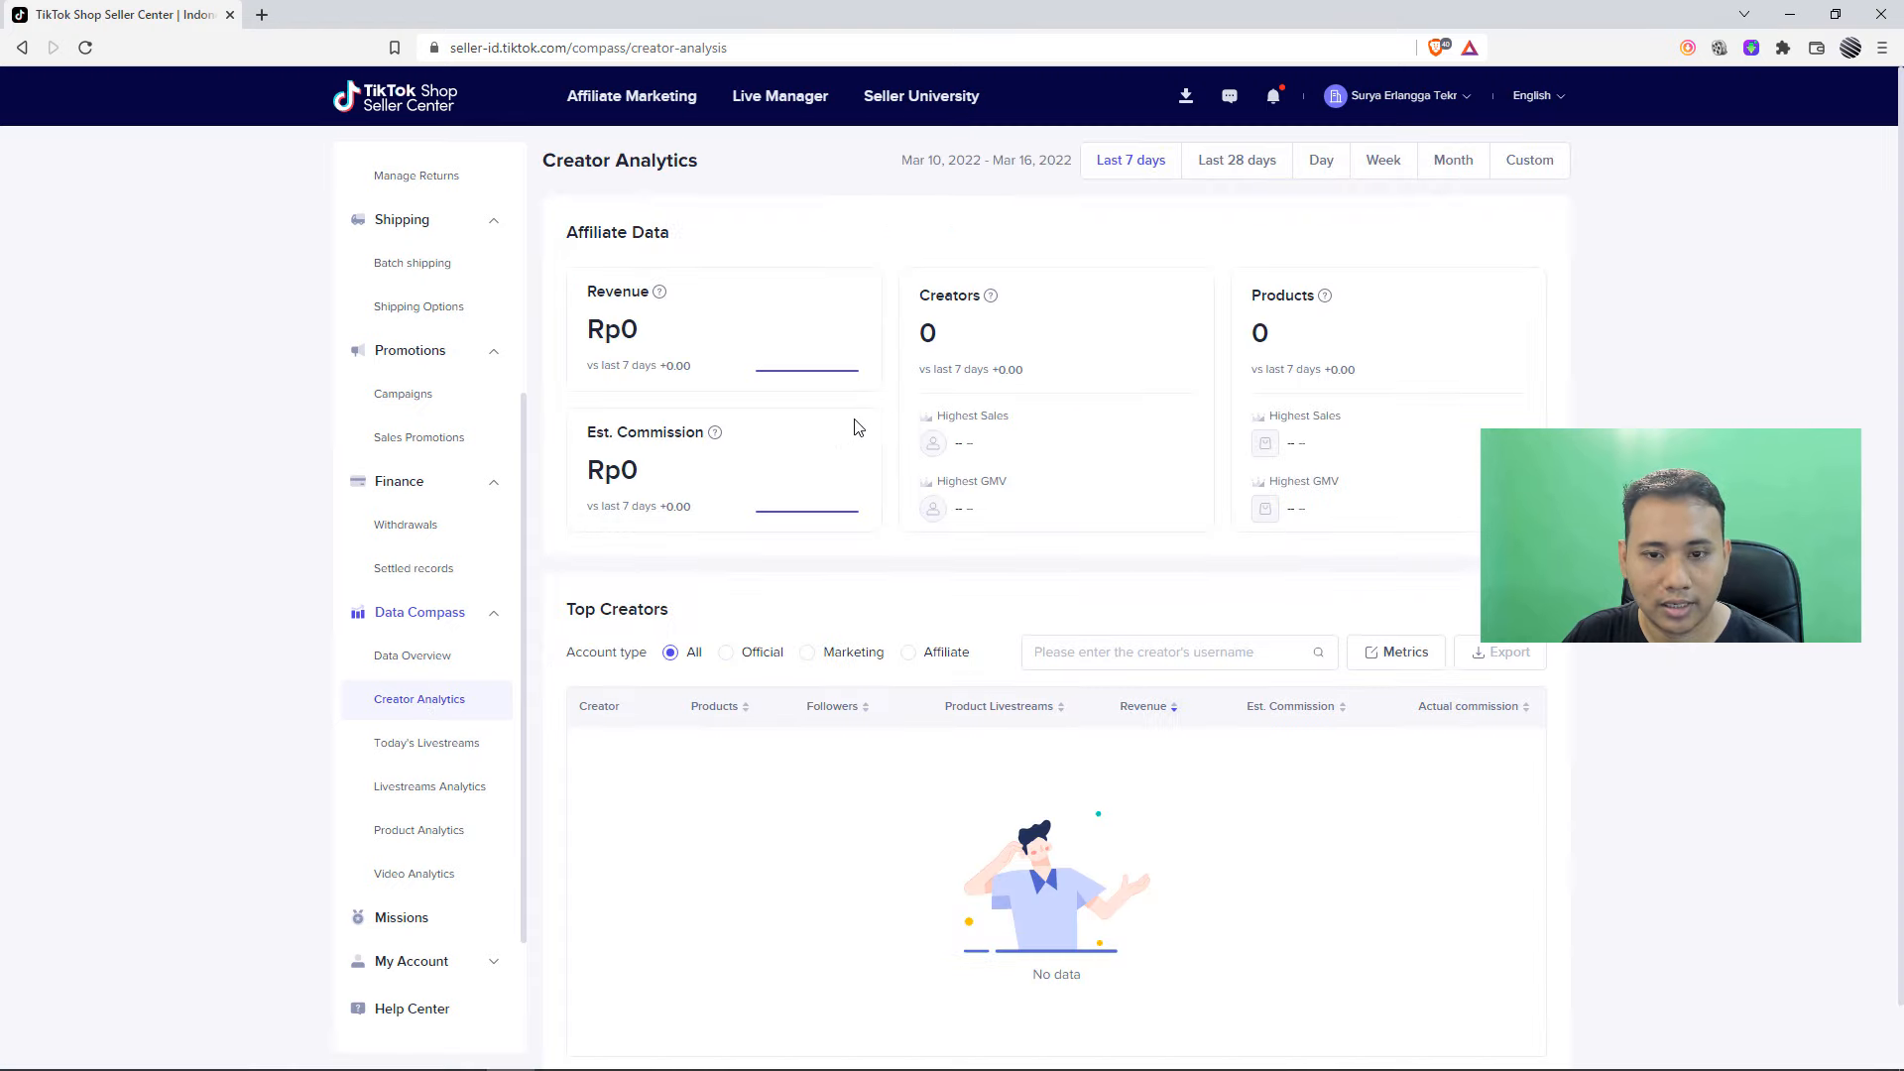
Review Today's Livestreams, then open Livestreams Analytics showing 1 livestream with Rp0 revenue
{"action": "scroll", "coordinate": [861, 501], "scroll_direction": "down", "scroll_amount": 1}
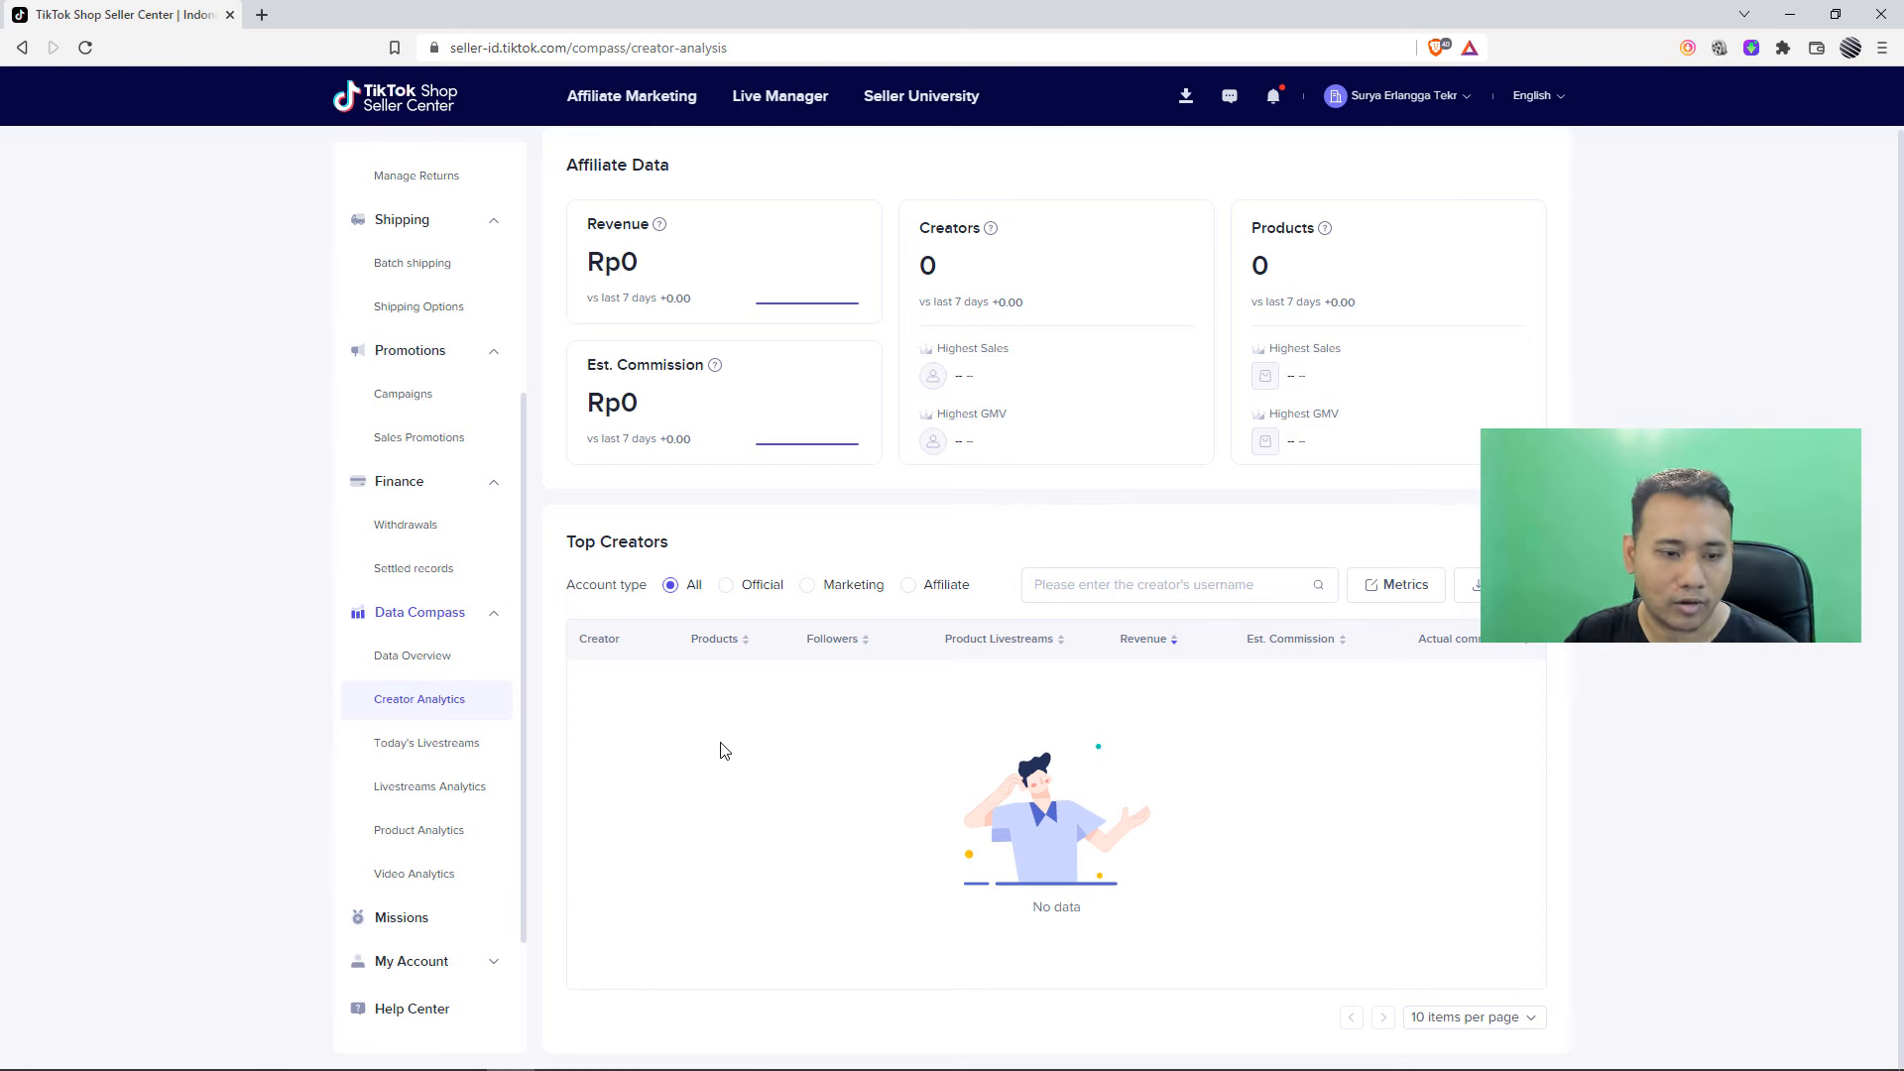
{"action": "left_click", "coordinate": [426, 759]}
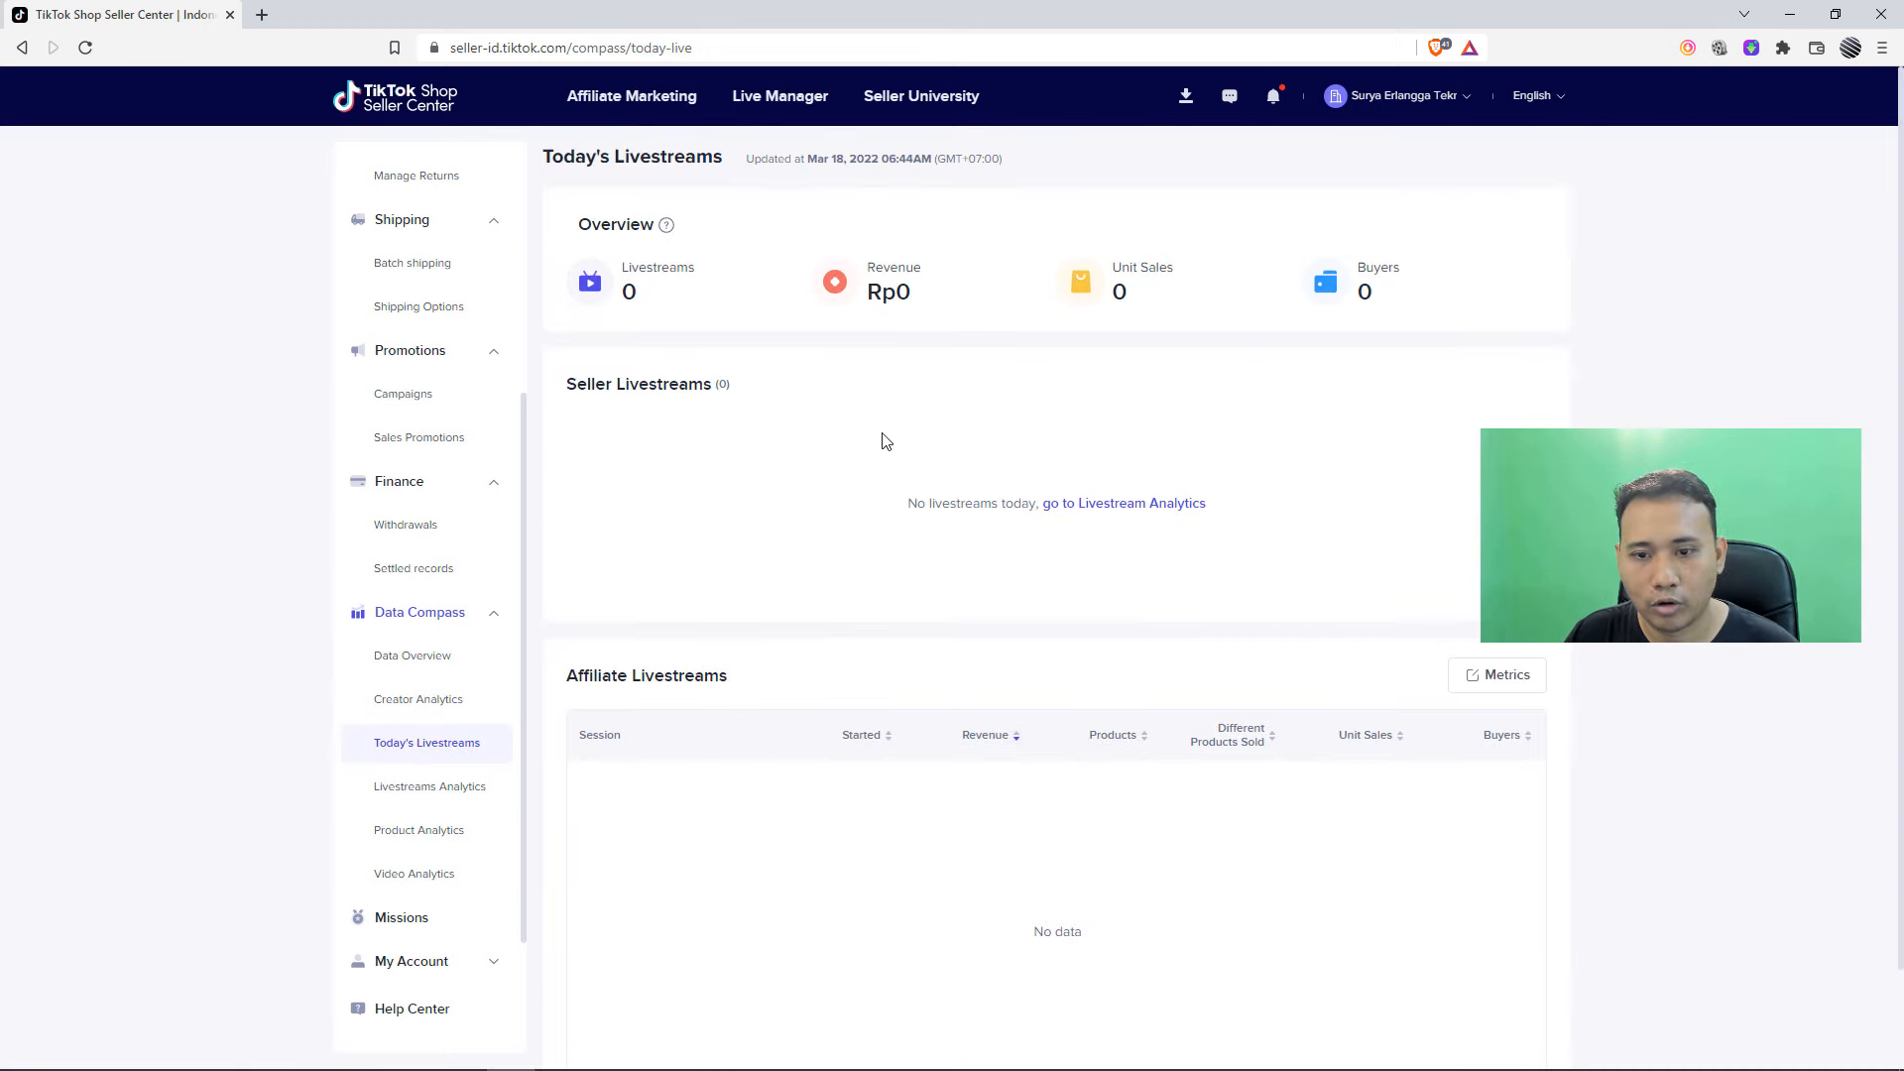
{"action": "scroll", "coordinate": [843, 446], "scroll_direction": "down", "scroll_amount": 1}
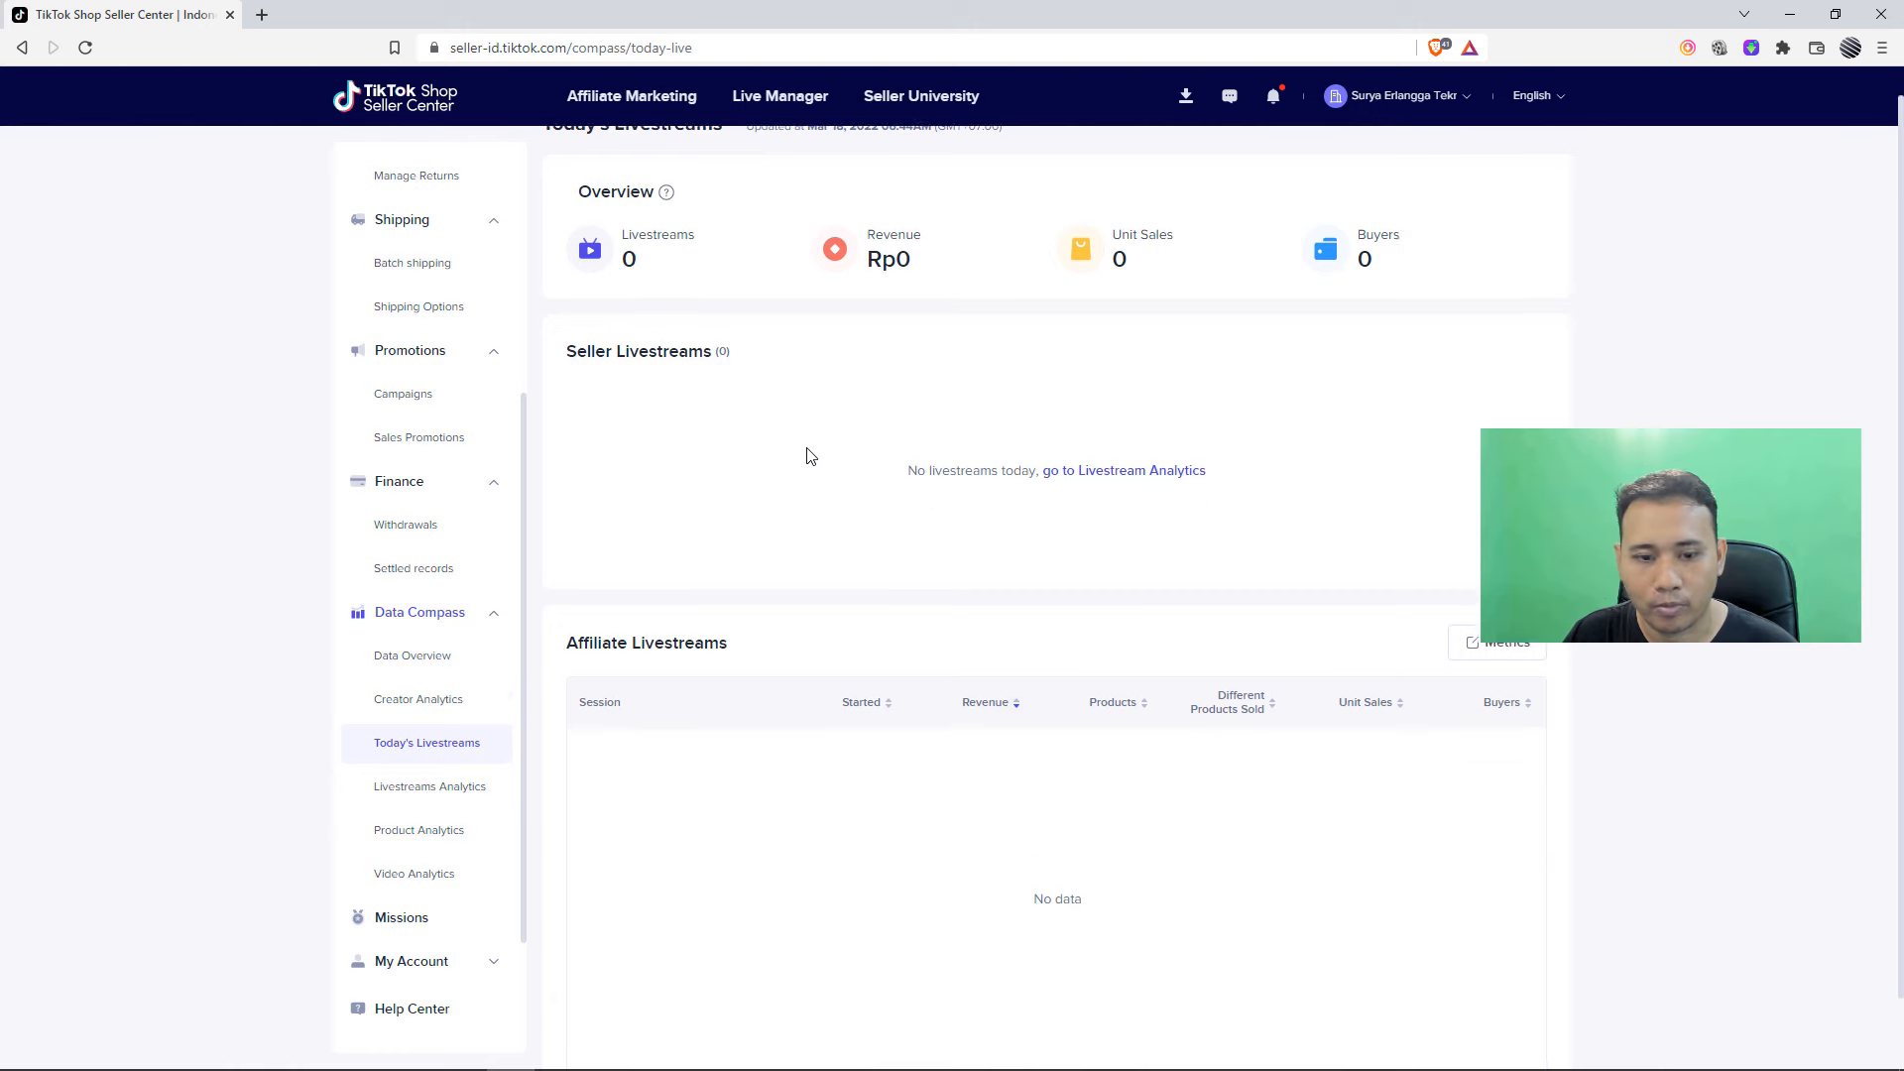
{"action": "left_click", "coordinate": [434, 795]}
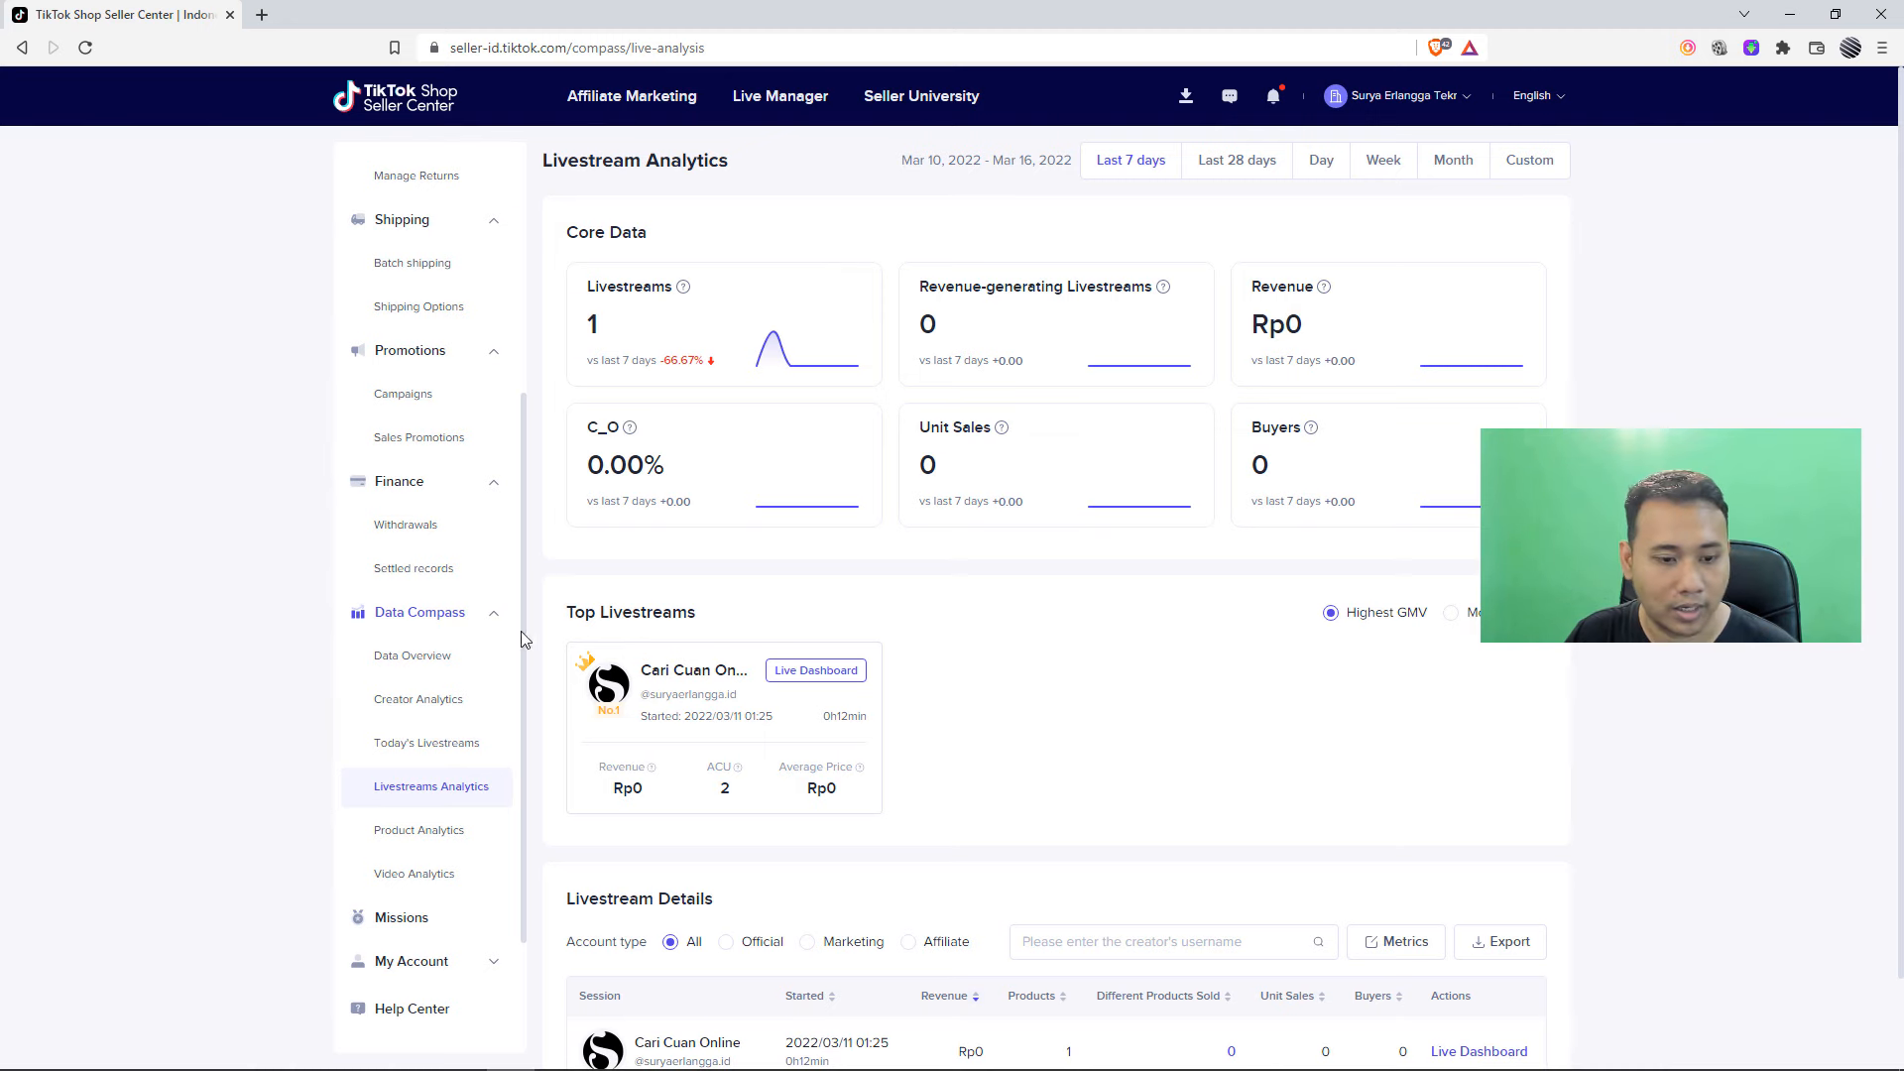
Review Product Analytics and Video Analytics, then open Missions showing product uploads at 7/30
{"action": "left_click", "coordinate": [418, 830]}
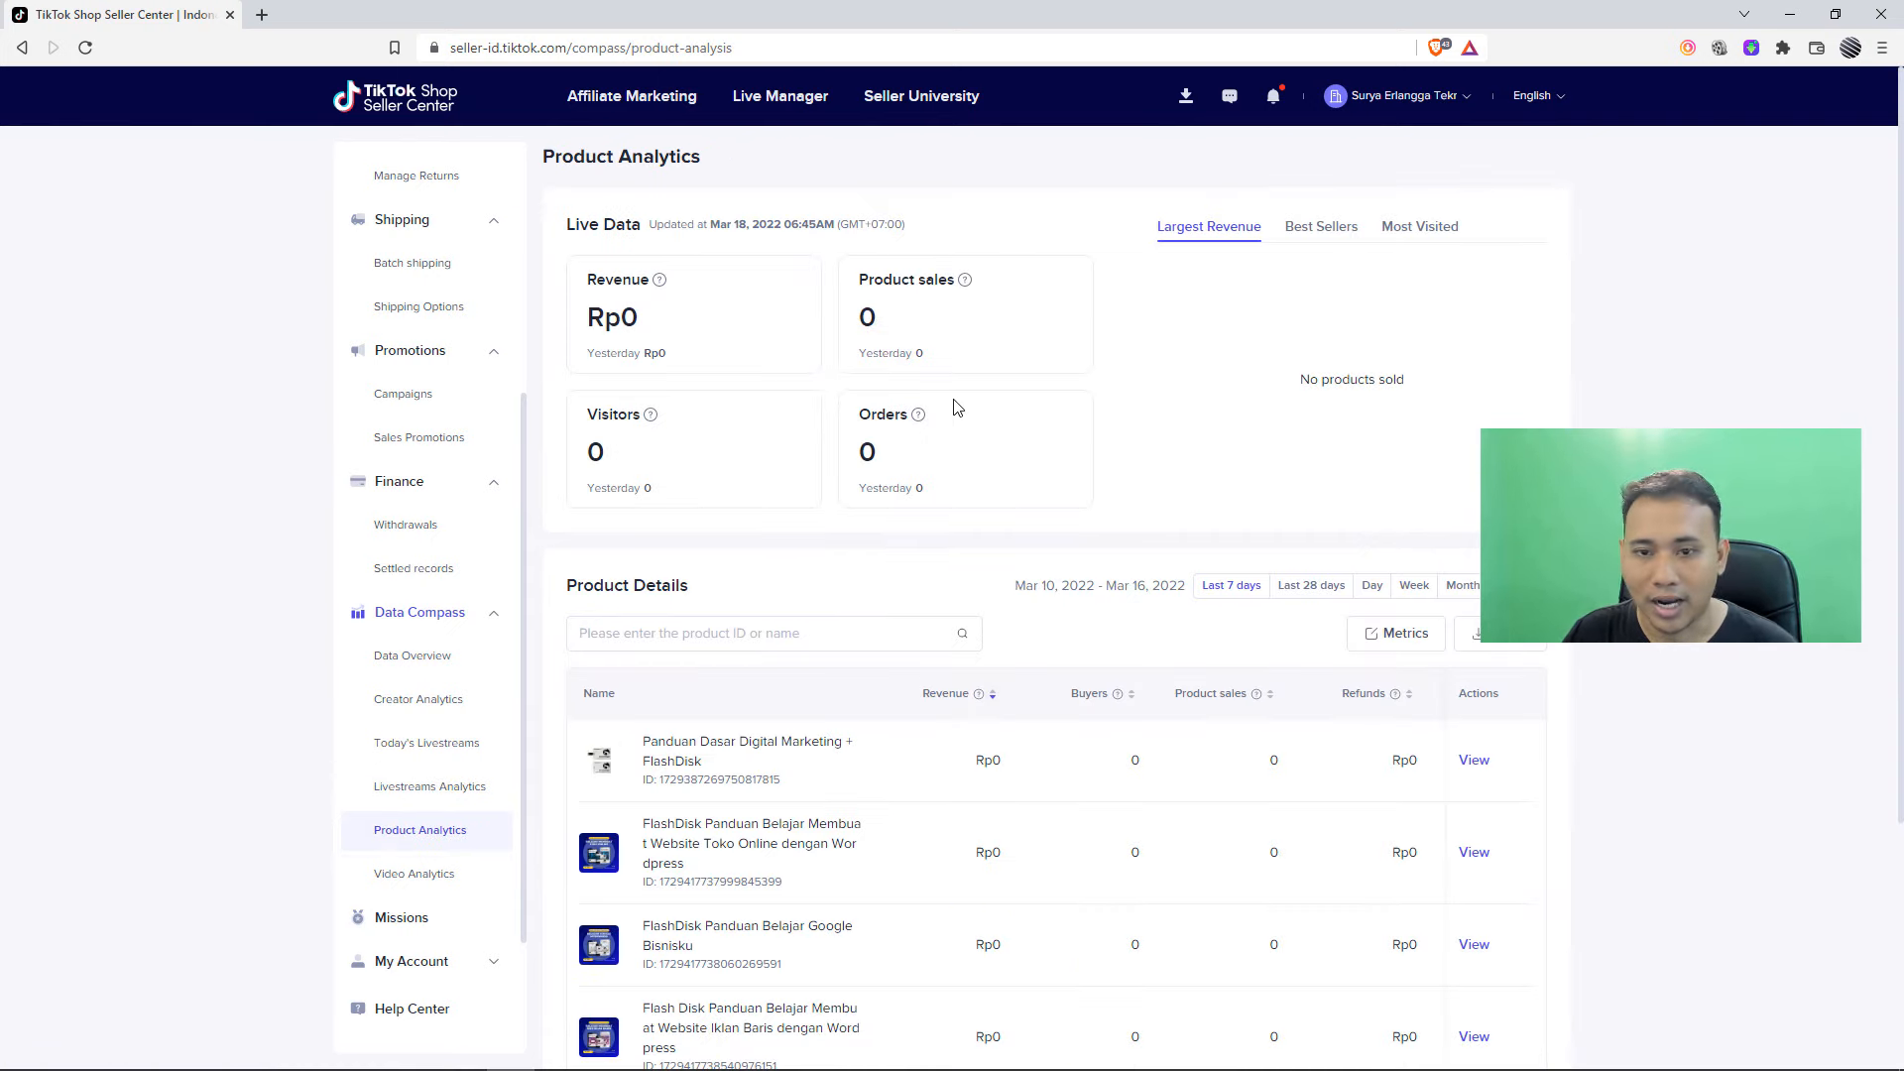
{"action": "scroll", "coordinate": [1041, 429], "scroll_direction": "down", "scroll_amount": 1}
{"action": "scroll", "coordinate": [1042, 434], "scroll_direction": "up", "scroll_amount": 1}
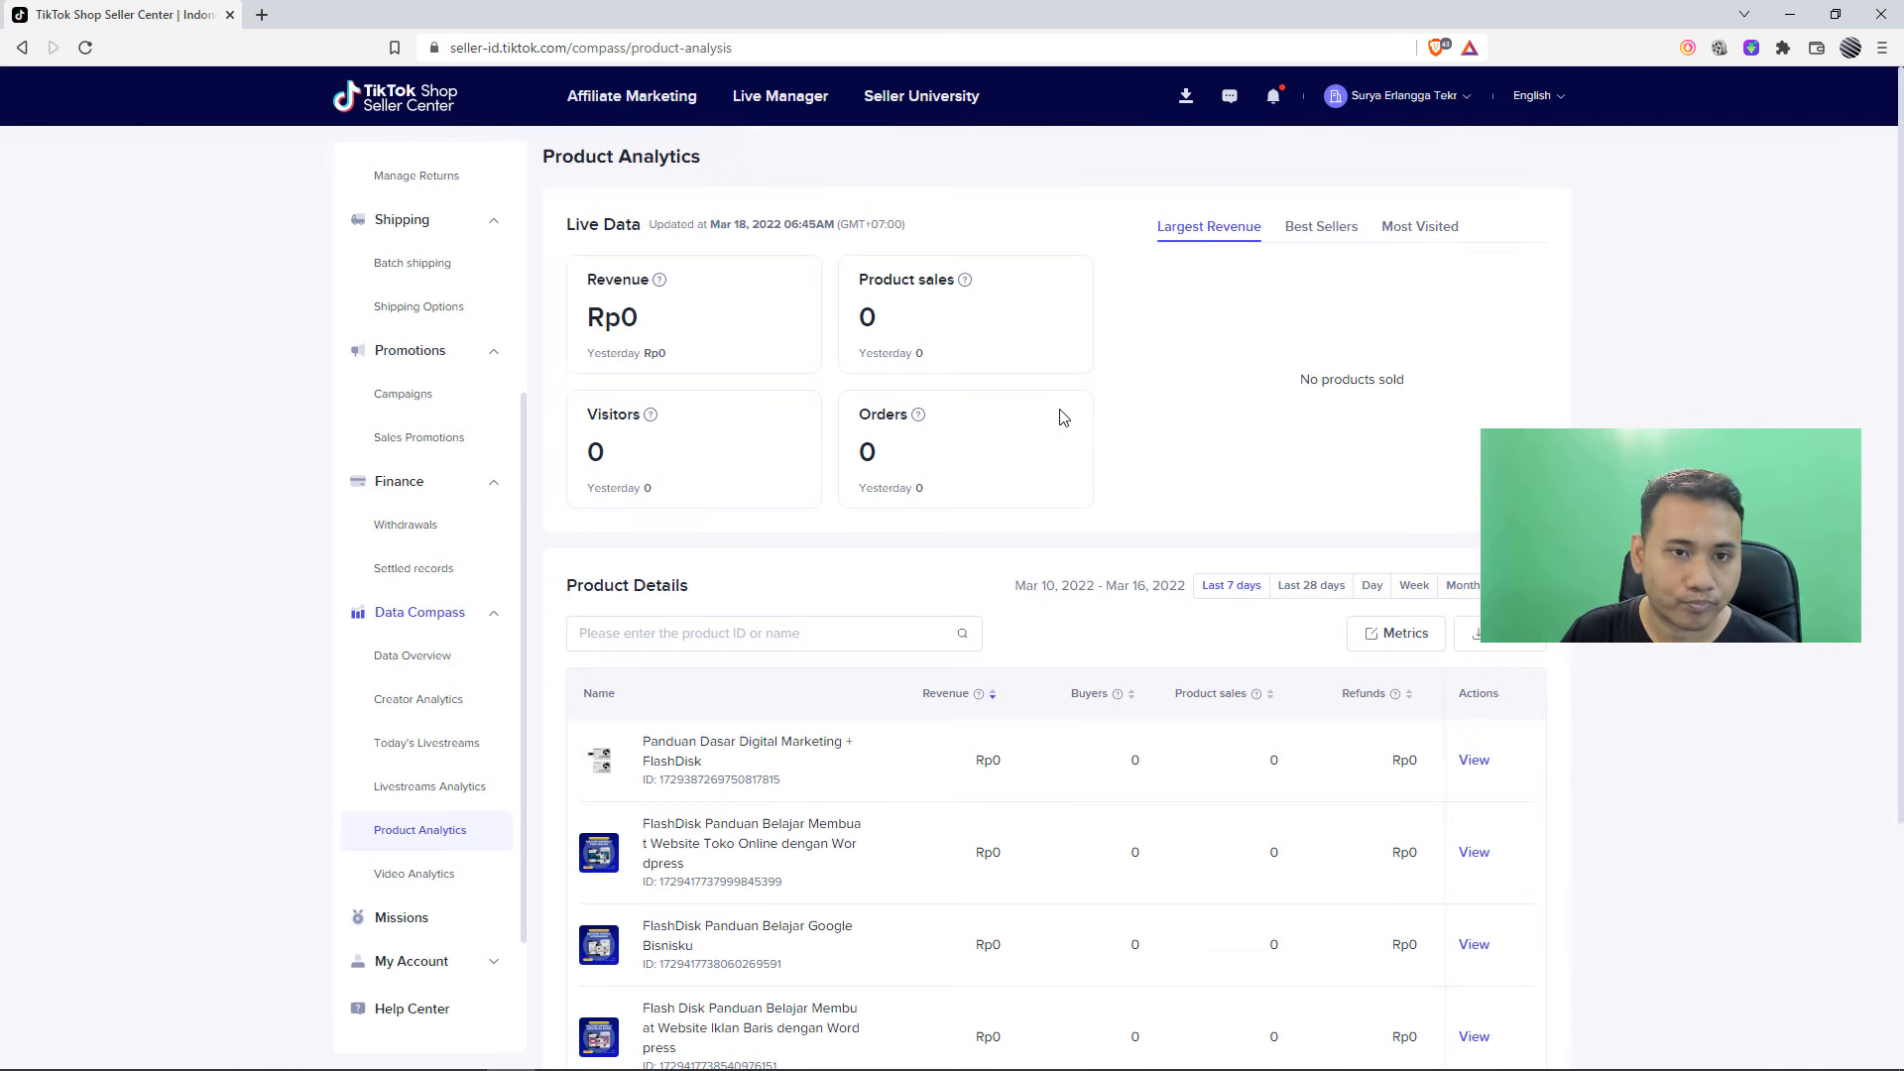
{"action": "scroll", "coordinate": [1062, 415], "scroll_direction": "down", "scroll_amount": 1}
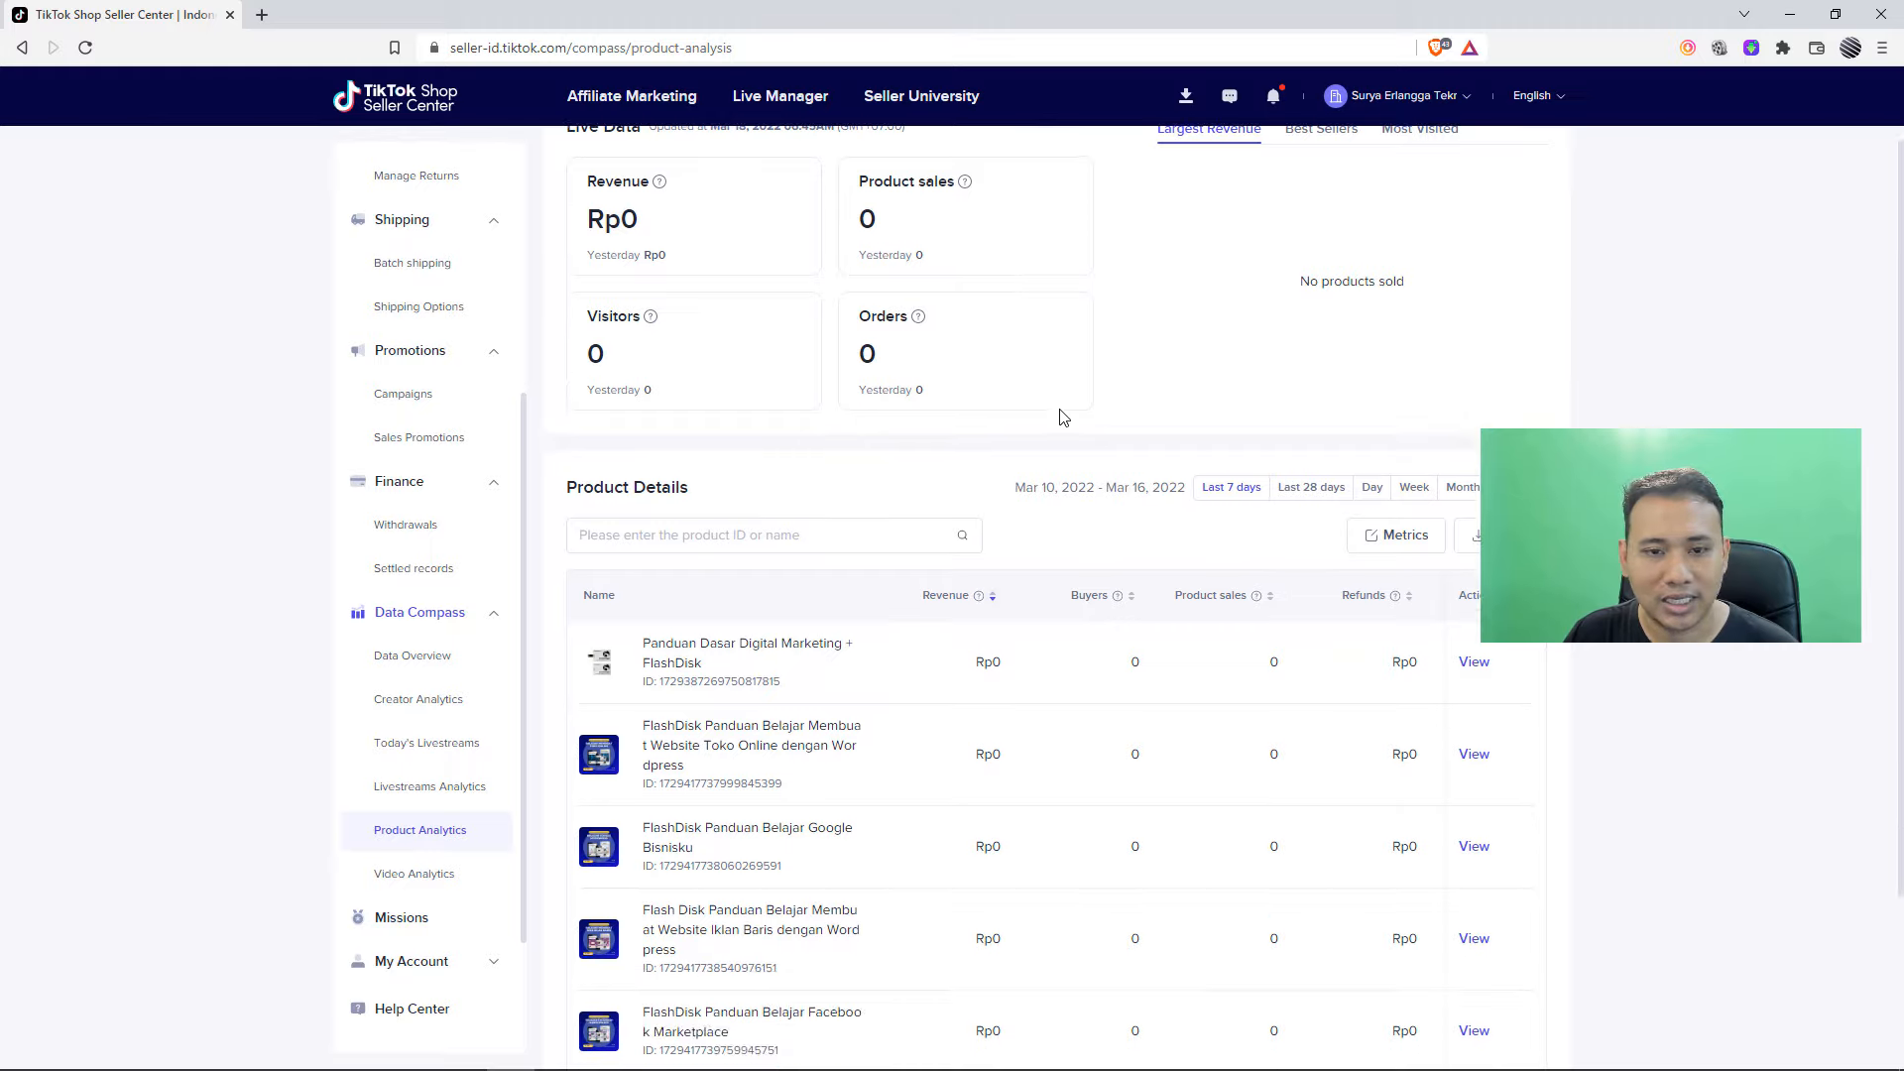
{"action": "scroll", "coordinate": [1021, 402], "scroll_direction": "up", "scroll_amount": 1}
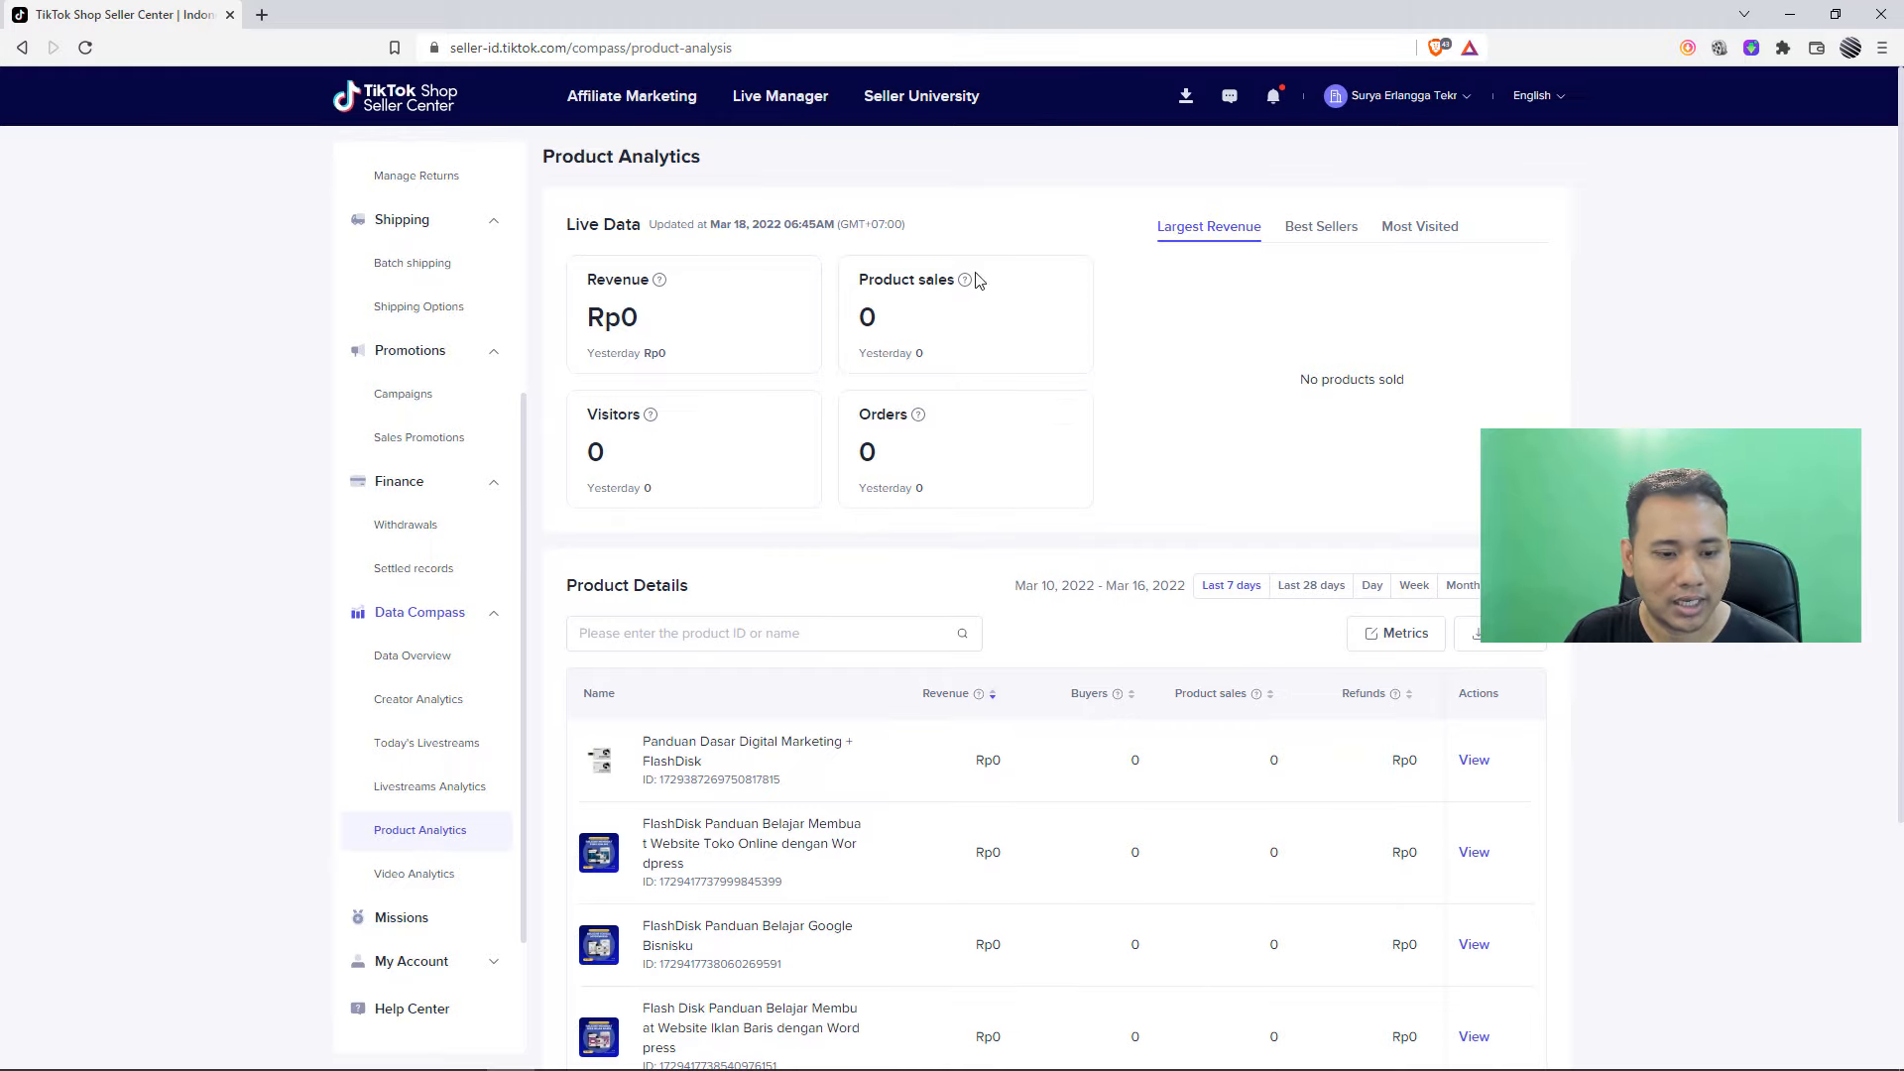
{"action": "left_click", "coordinate": [416, 879]}
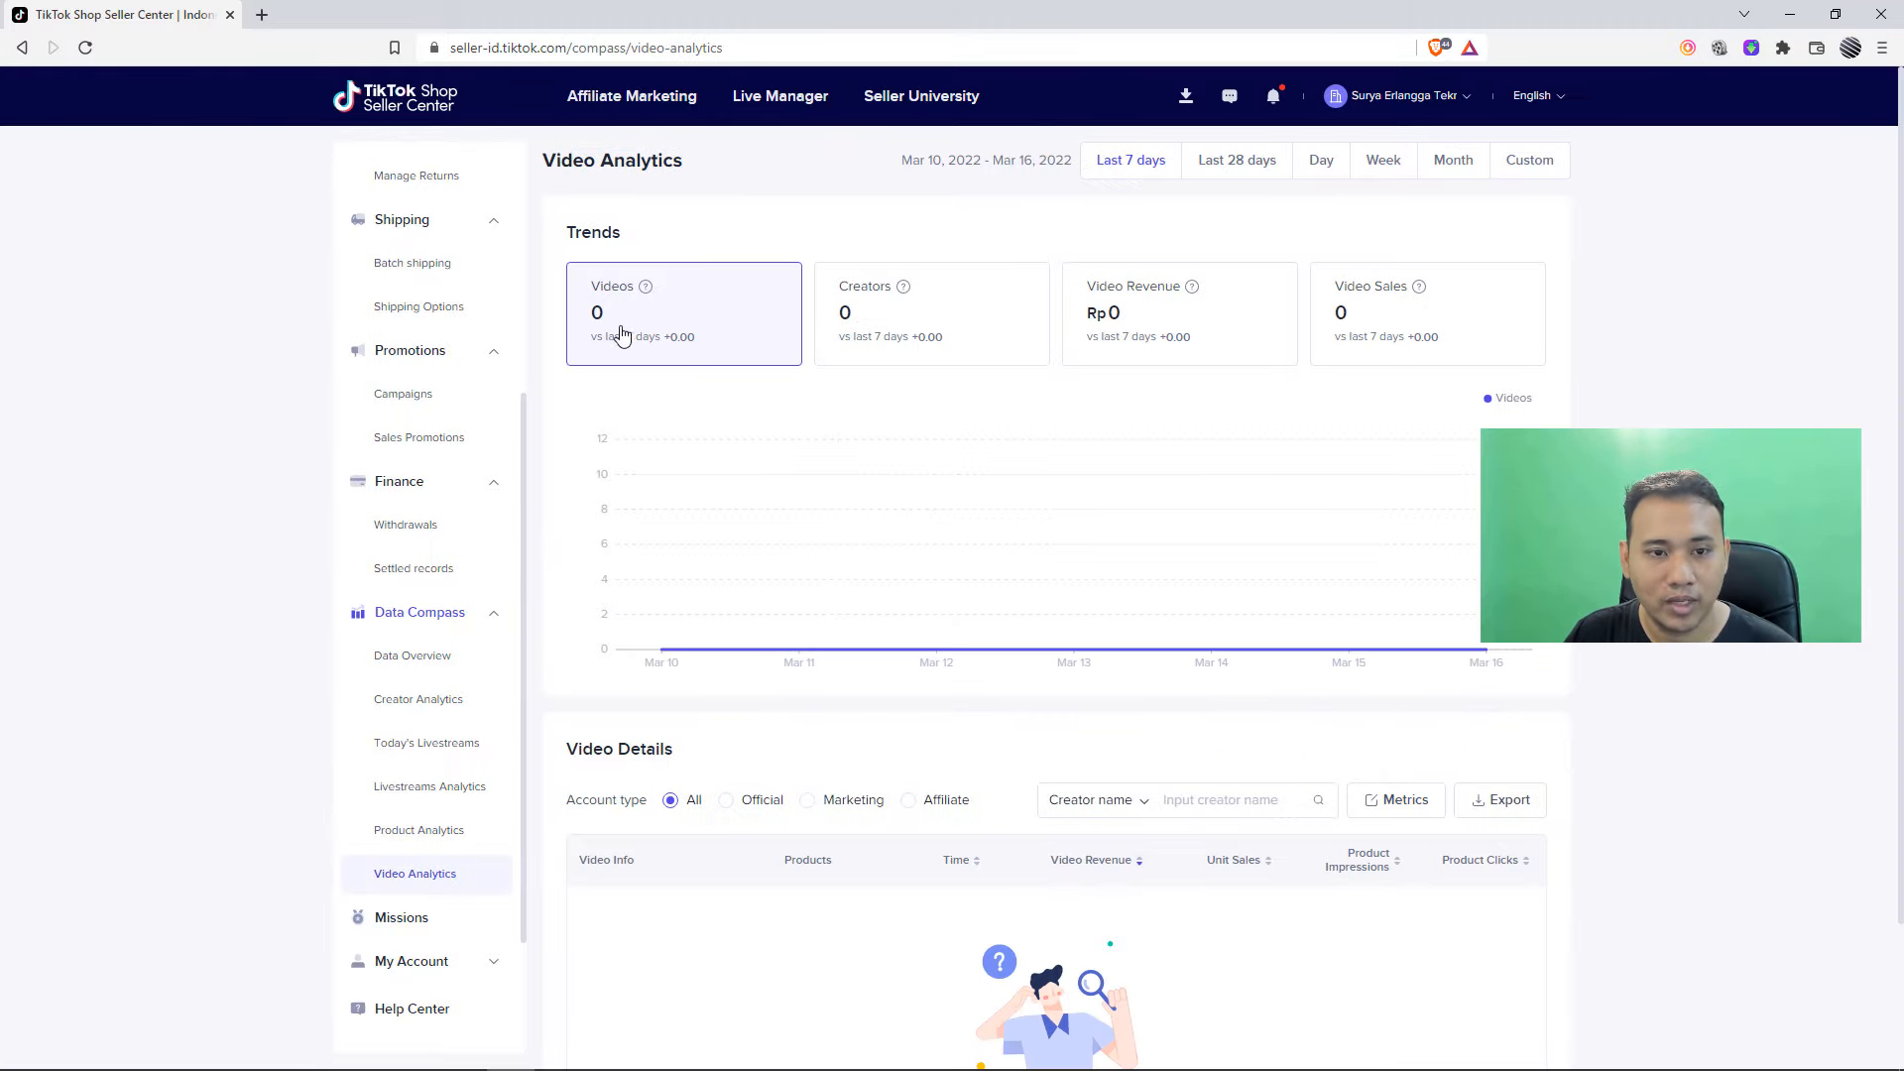
{"action": "mouse_move", "coordinate": [646, 289]}
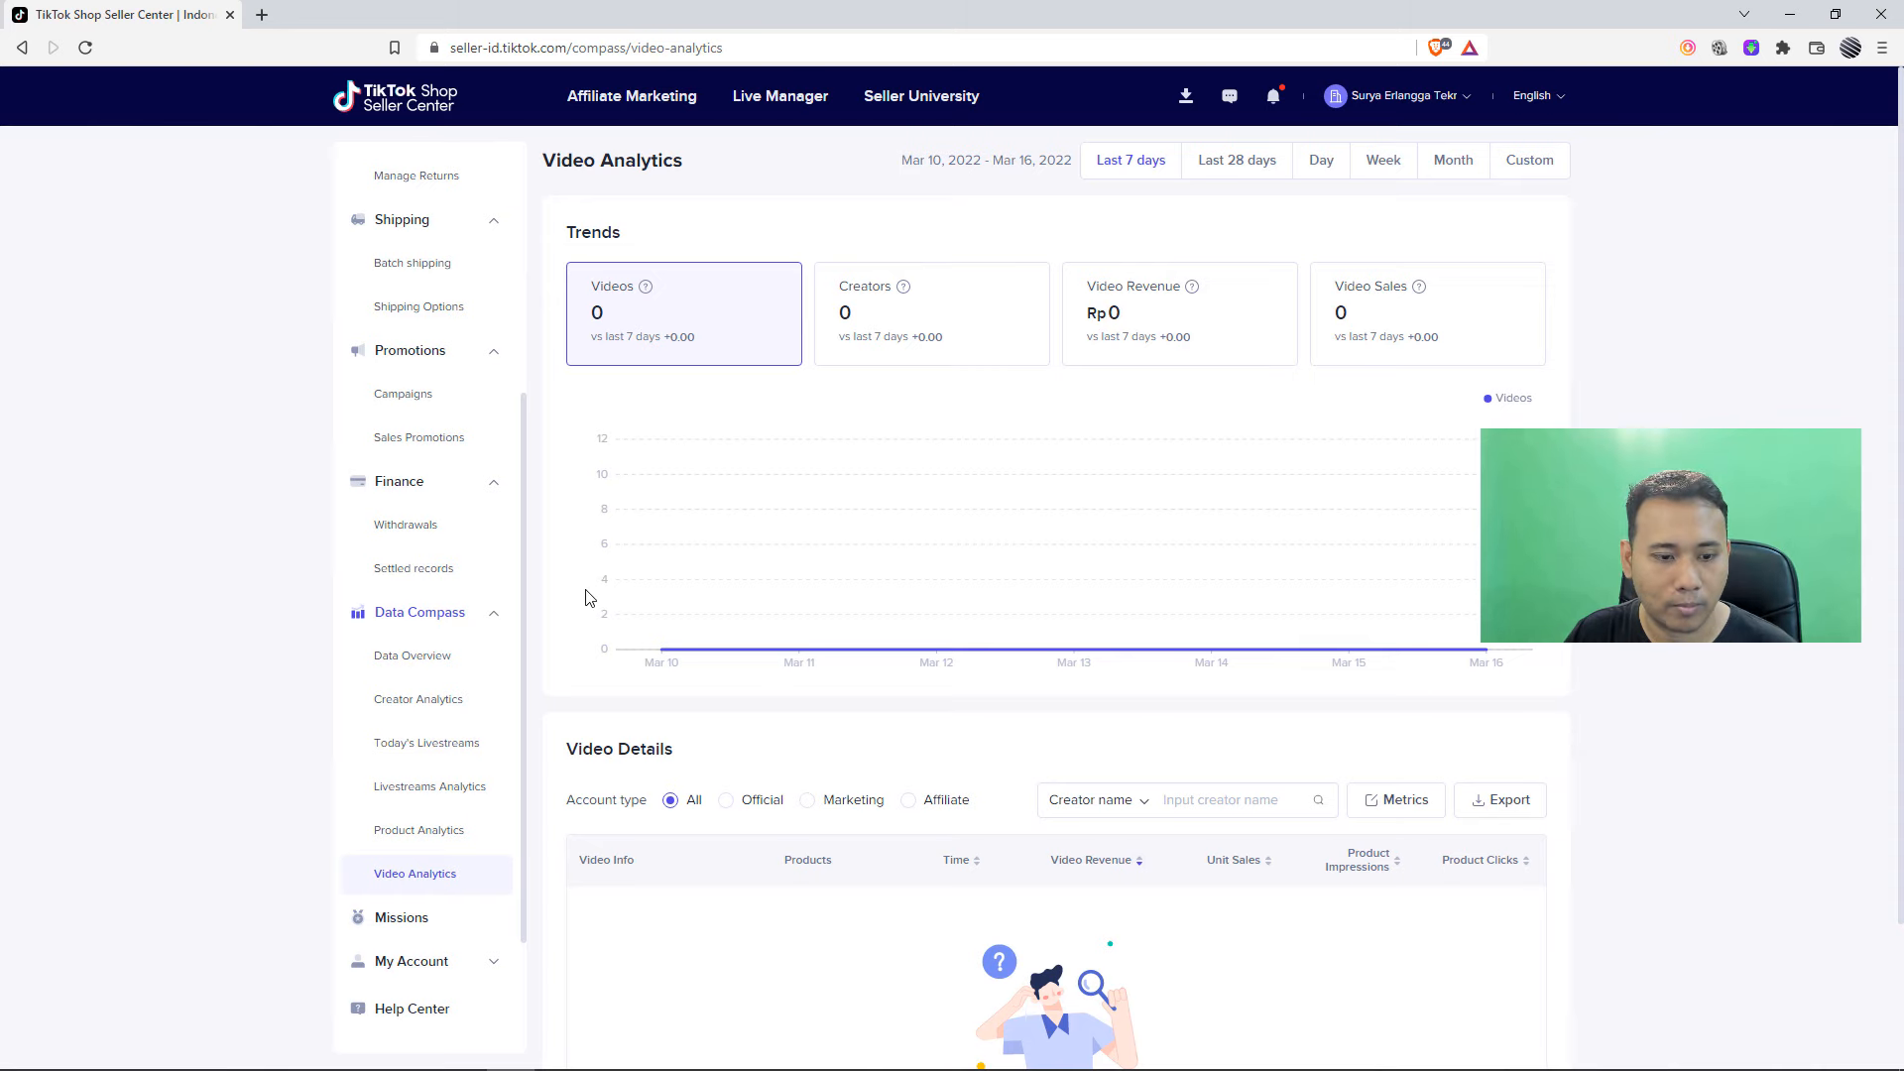
{"action": "left_click", "coordinate": [422, 933]}
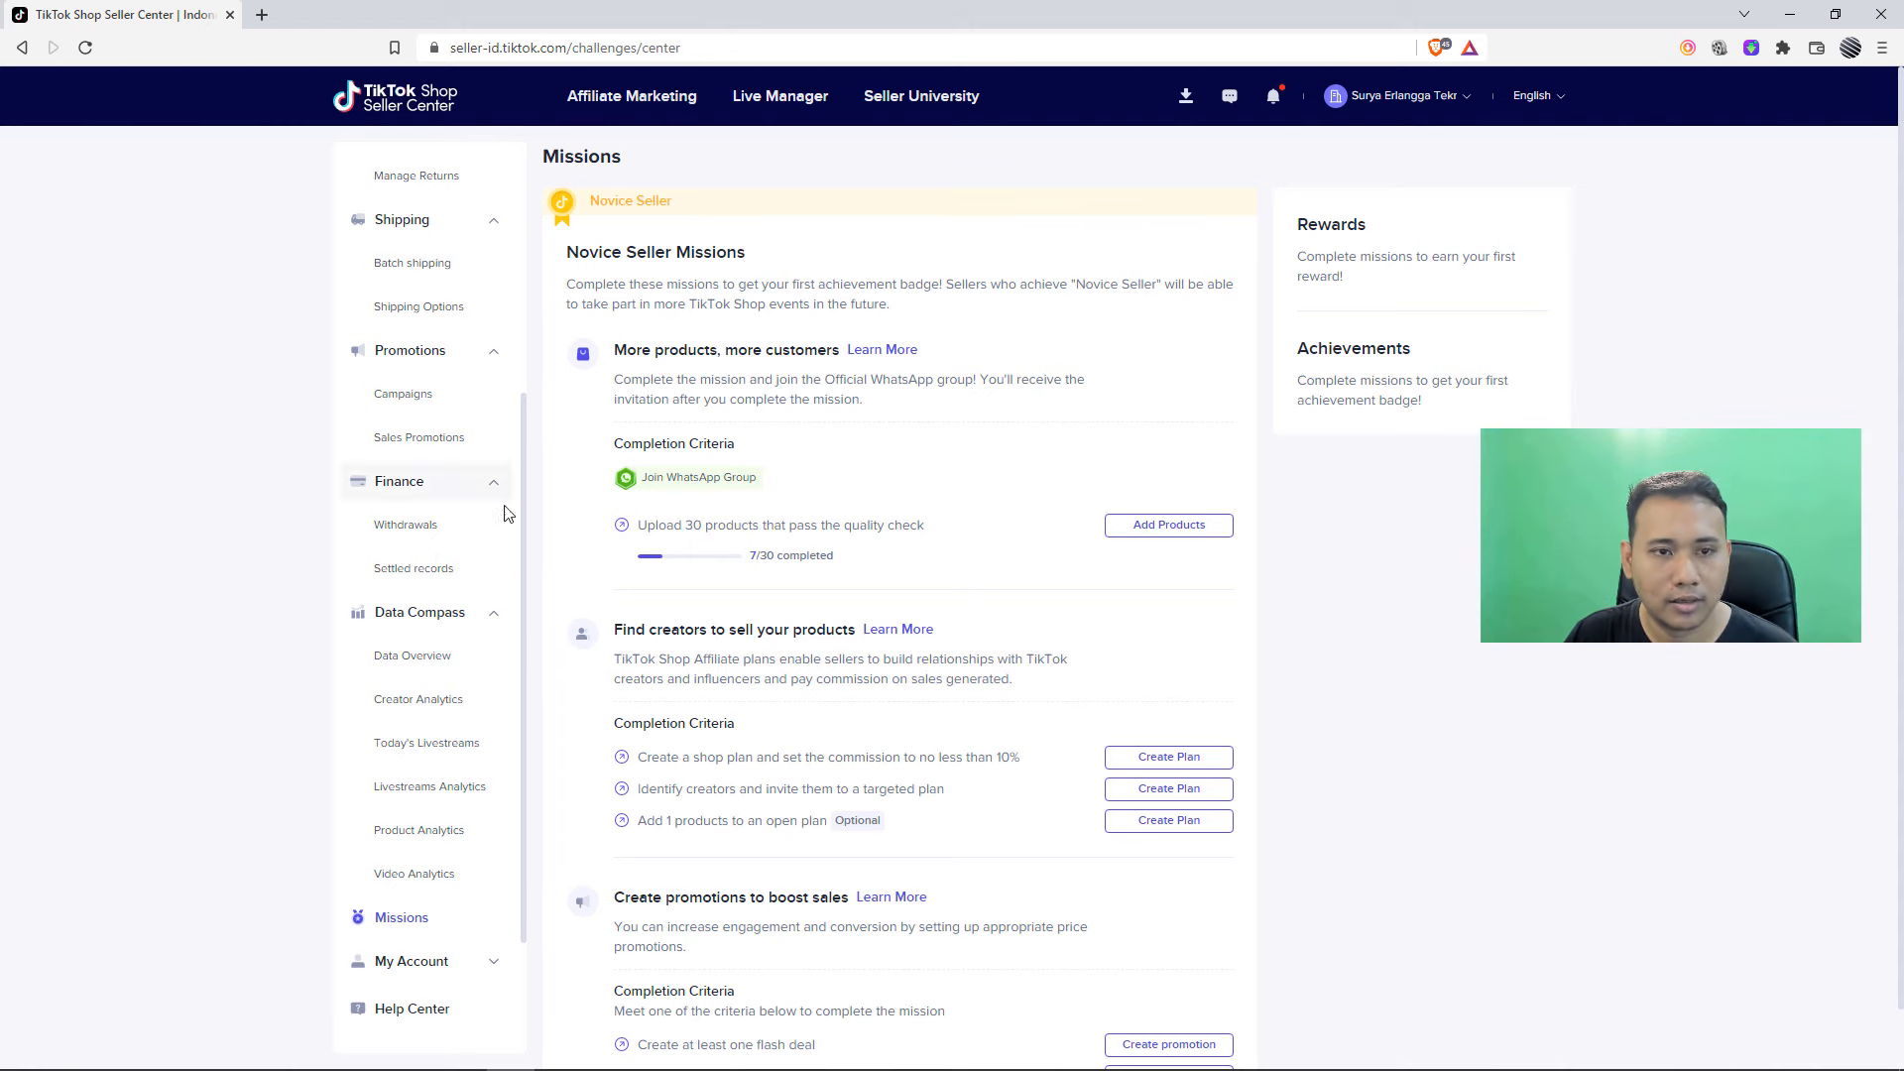
Scroll through the Novice Seller missions, including the flash deal or discount promotions mission
{"action": "scroll", "coordinate": [435, 276], "scroll_direction": "up", "scroll_amount": 4}
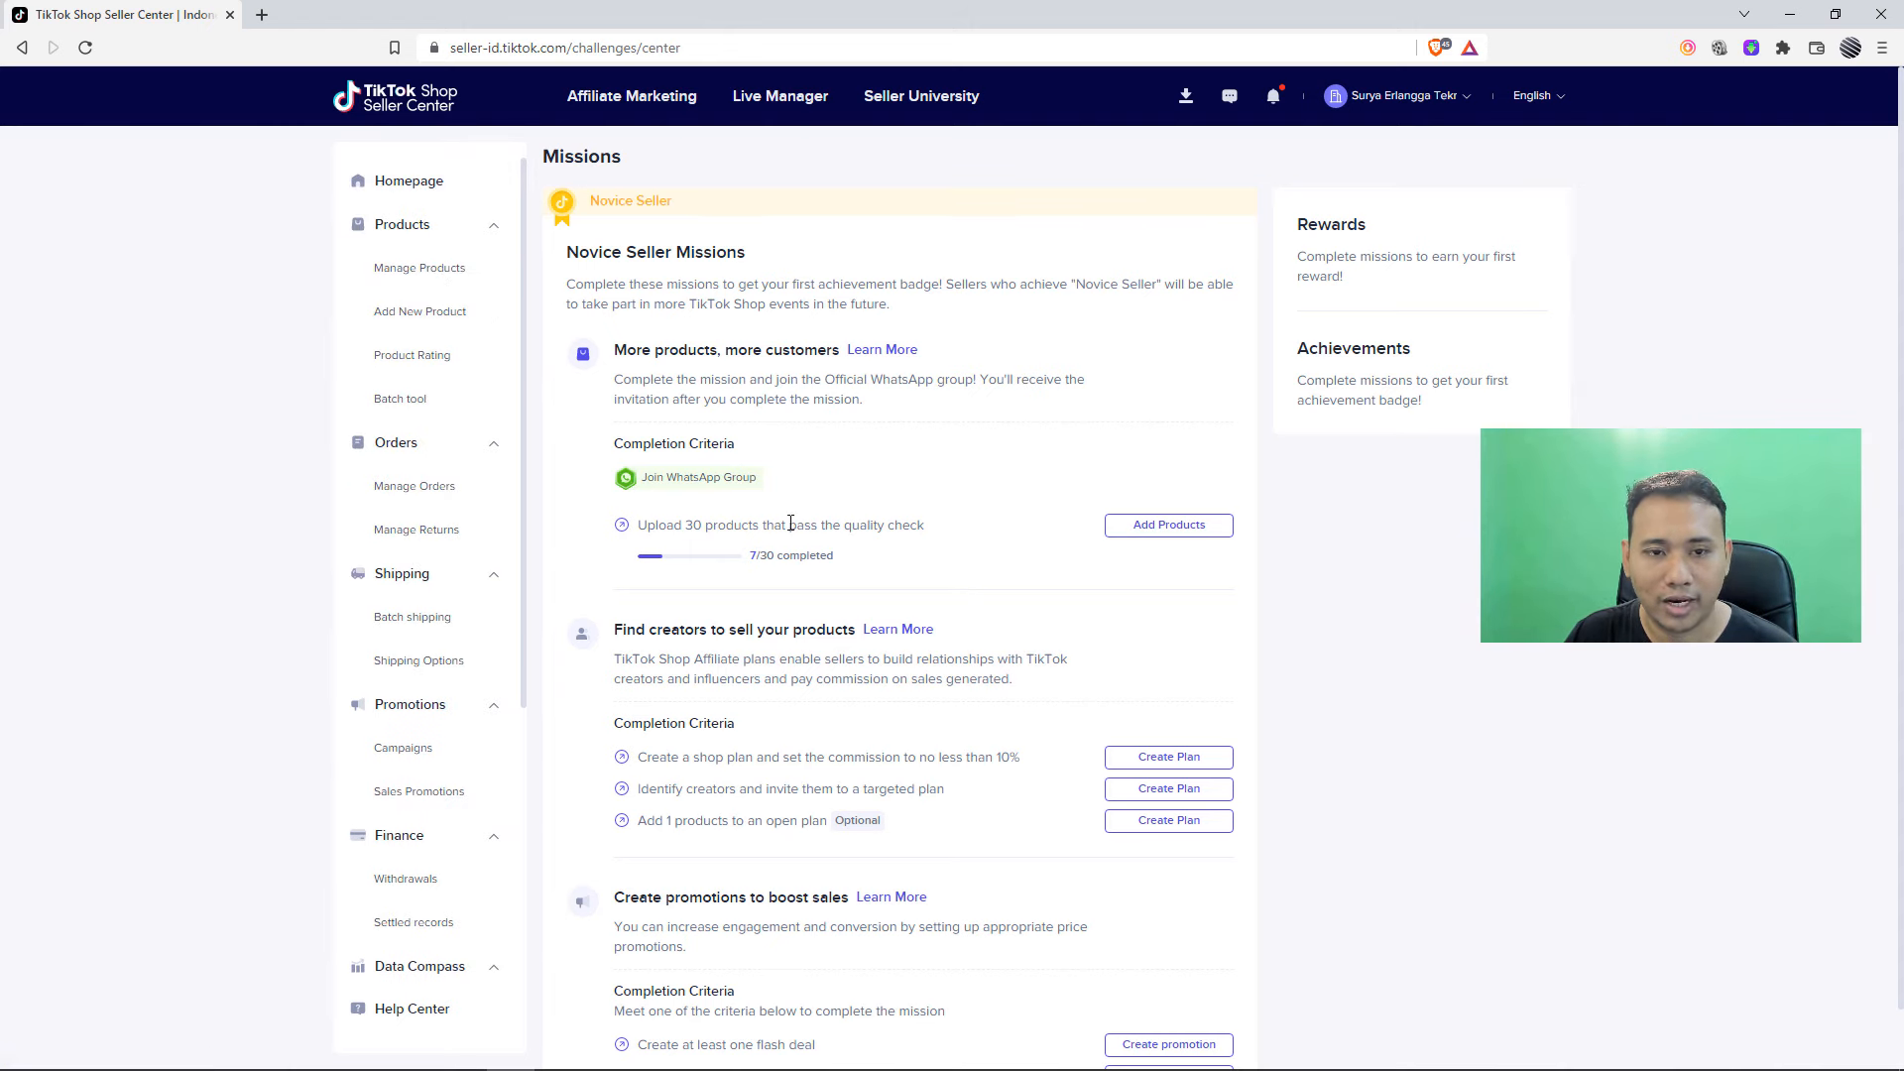
{"action": "scroll", "coordinate": [917, 698], "scroll_direction": "down", "scroll_amount": 2}
{"action": "scroll", "coordinate": [884, 672], "scroll_direction": "down", "scroll_amount": 1}
{"action": "scroll", "coordinate": [853, 416], "scroll_direction": "up", "scroll_amount": 3}
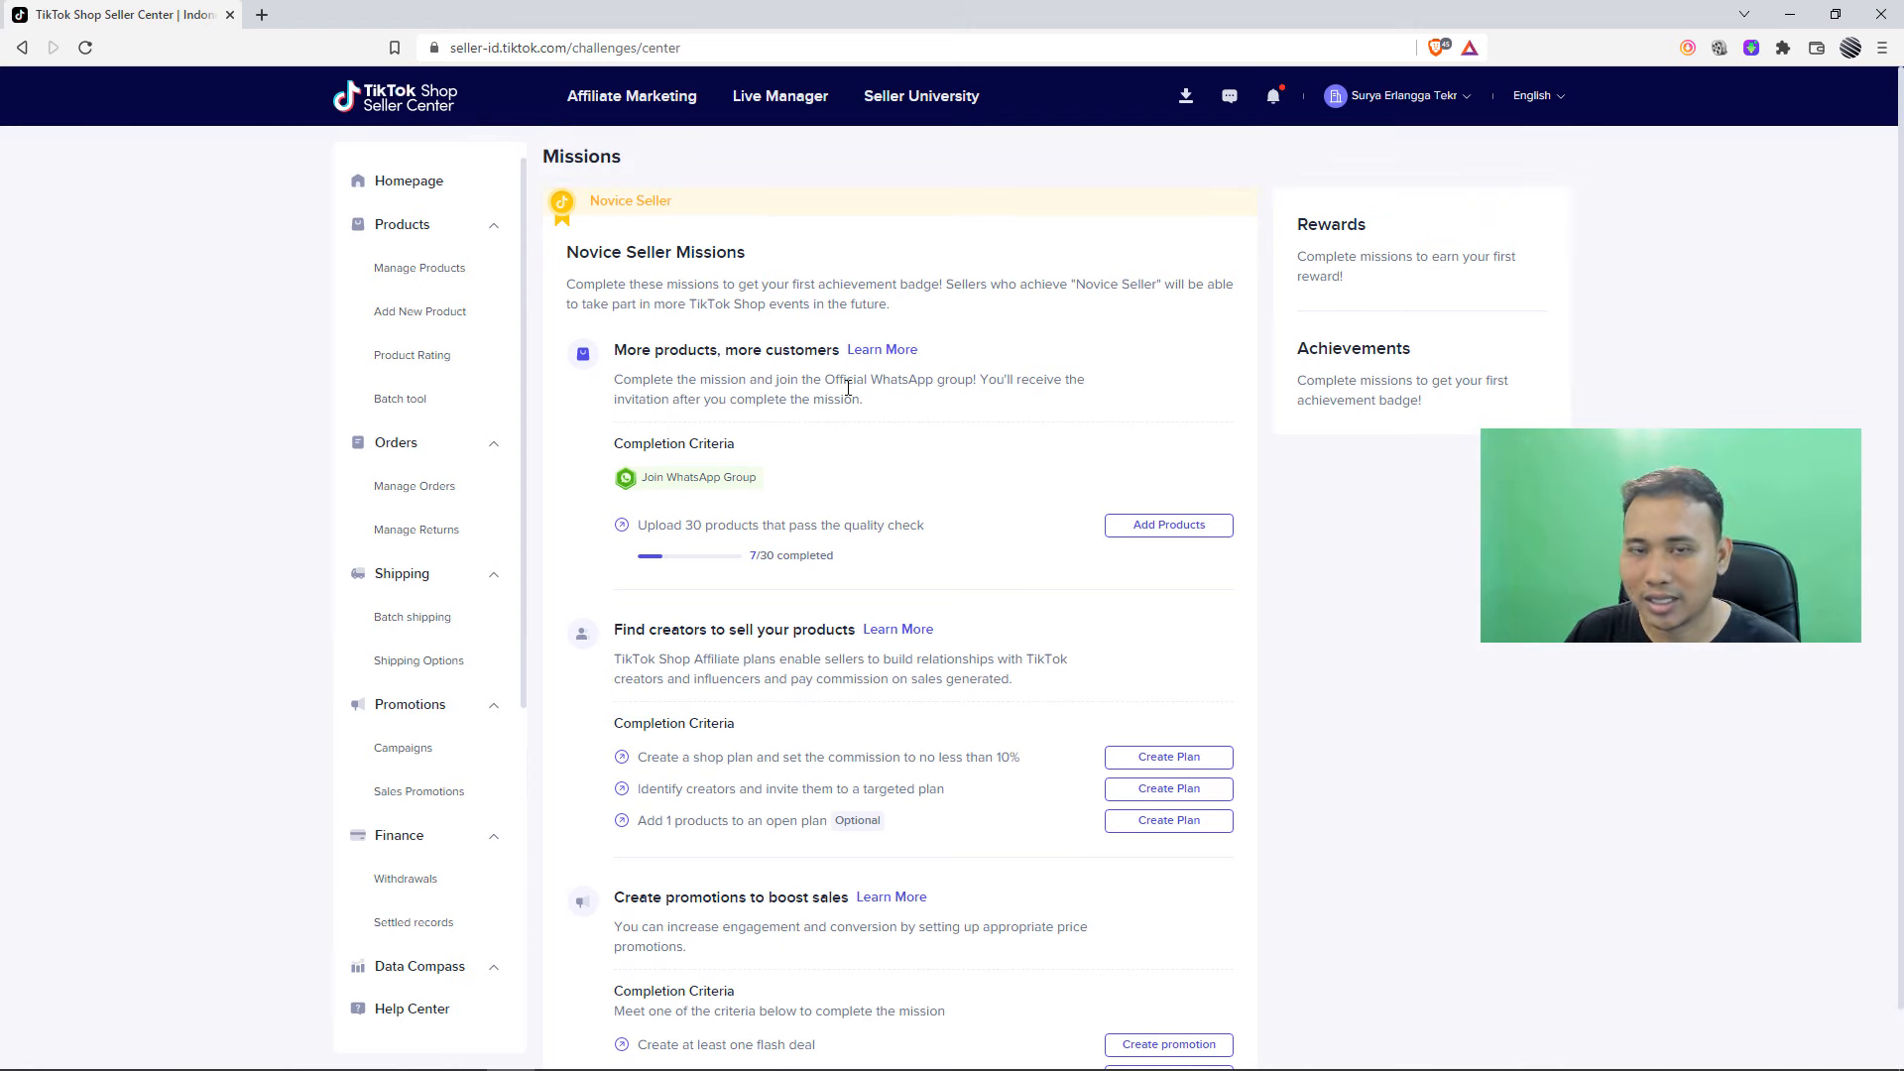
{"action": "scroll", "coordinate": [183, 548], "scroll_direction": "down", "scroll_amount": 1}
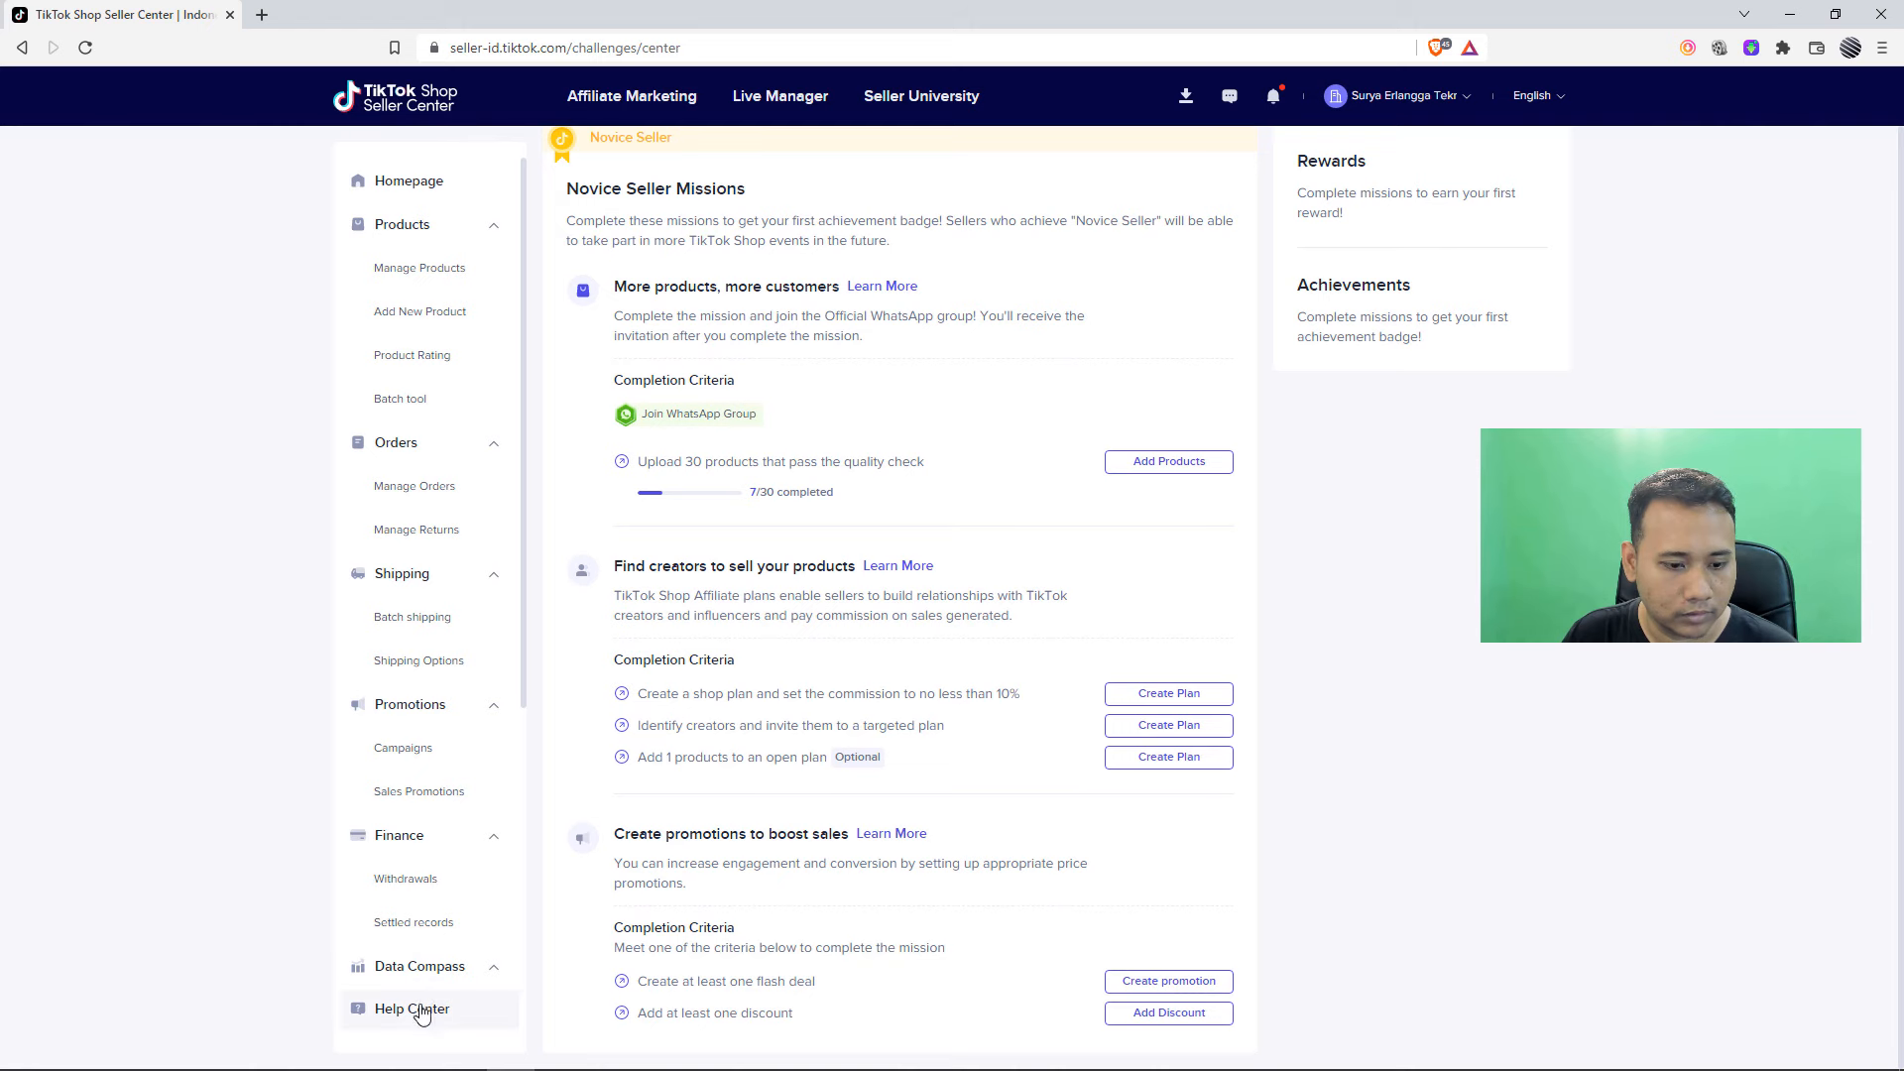
{"action": "scroll", "coordinate": [545, 566], "scroll_direction": "up", "scroll_amount": 1}
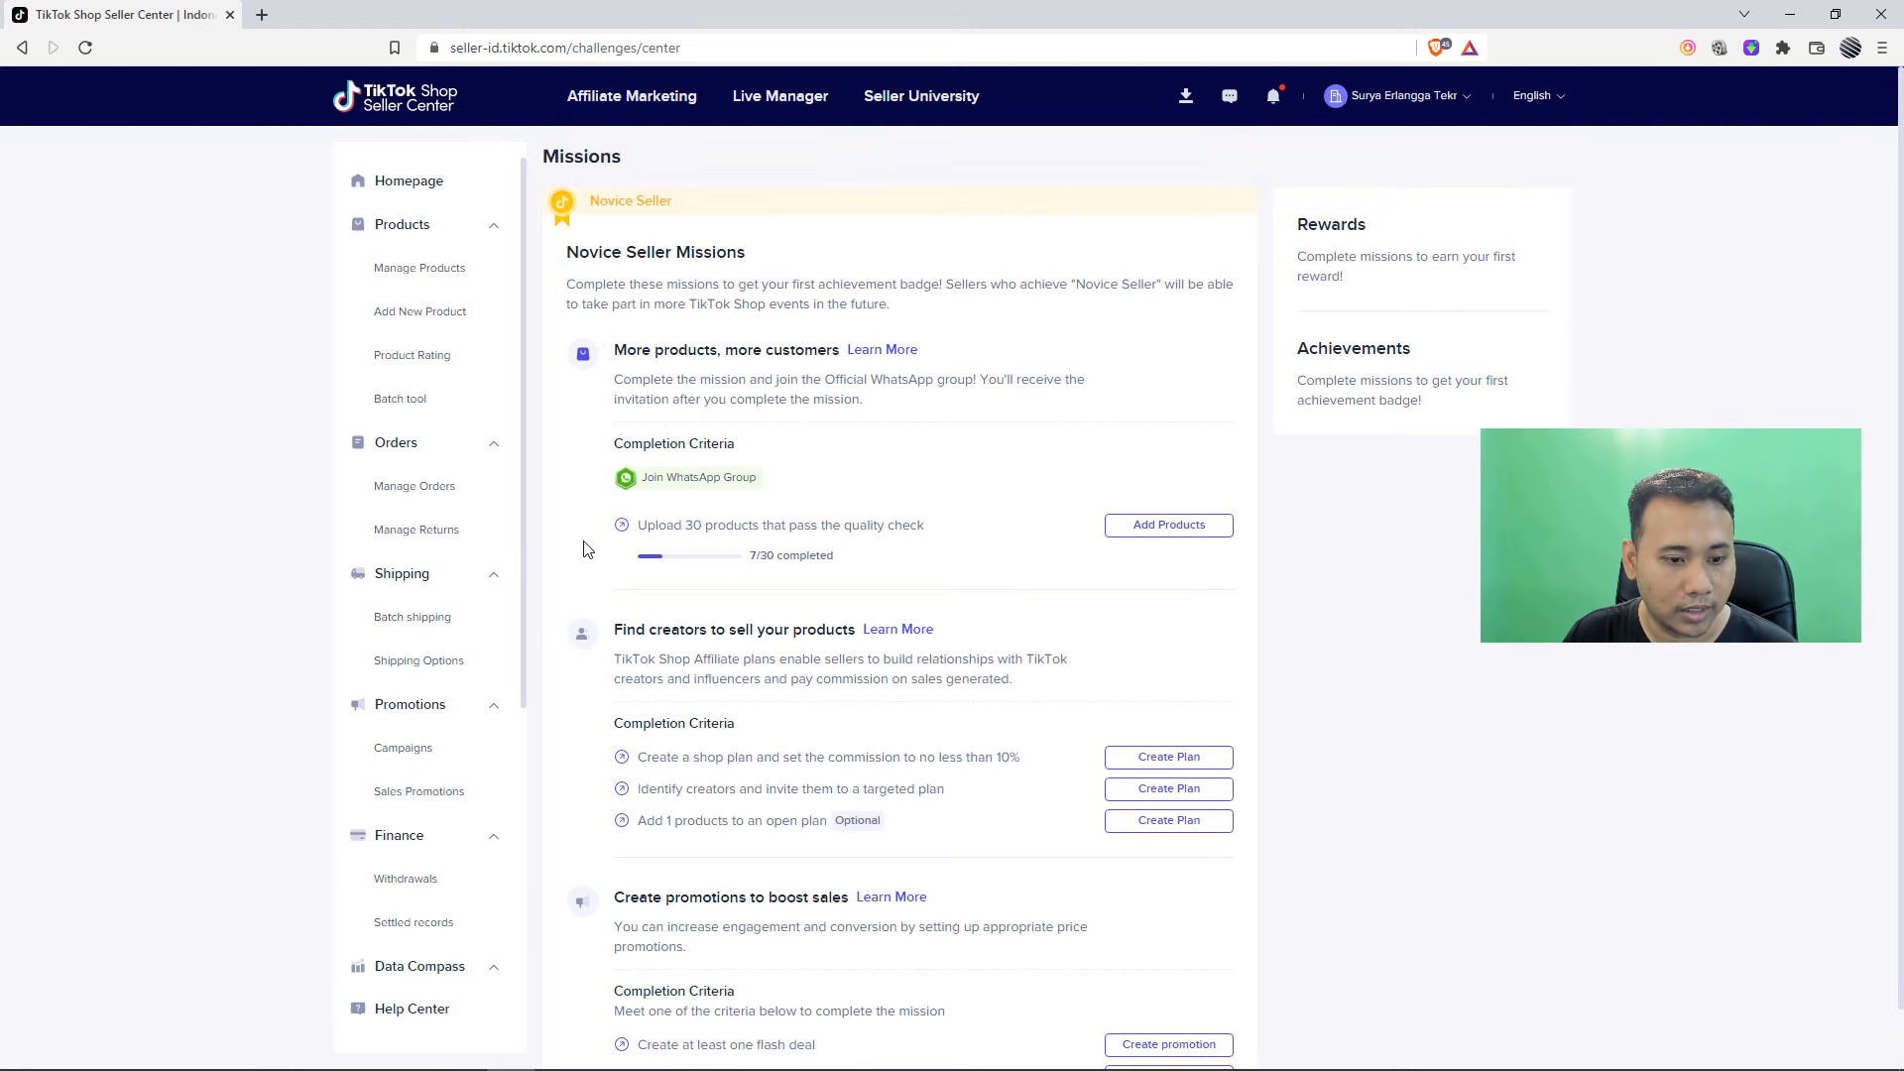
{"action": "scroll", "coordinate": [433, 718], "scroll_direction": "down", "scroll_amount": 5}
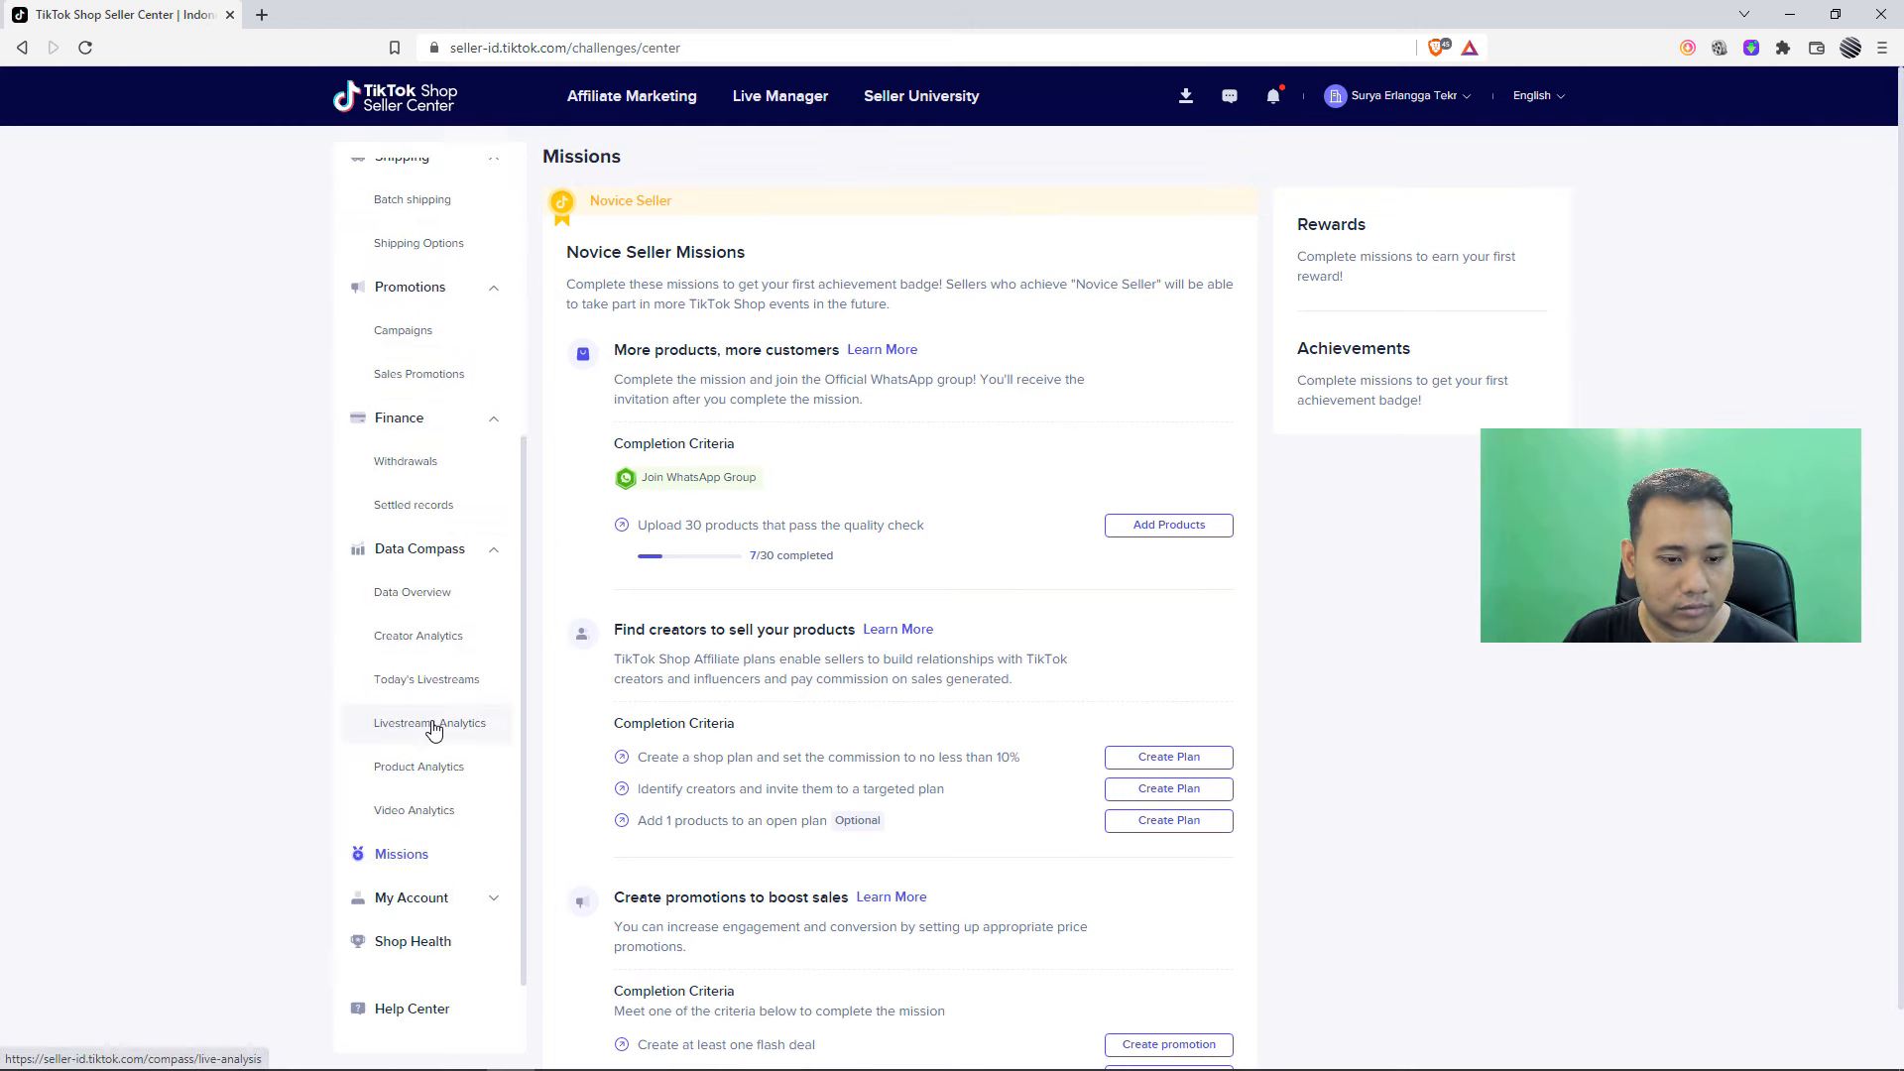
Expand My Account in the sidebar to reveal its sub-pages
{"action": "left_click", "coordinate": [418, 905]}
{"action": "scroll", "coordinate": [553, 777], "scroll_direction": "down", "scroll_amount": 1}
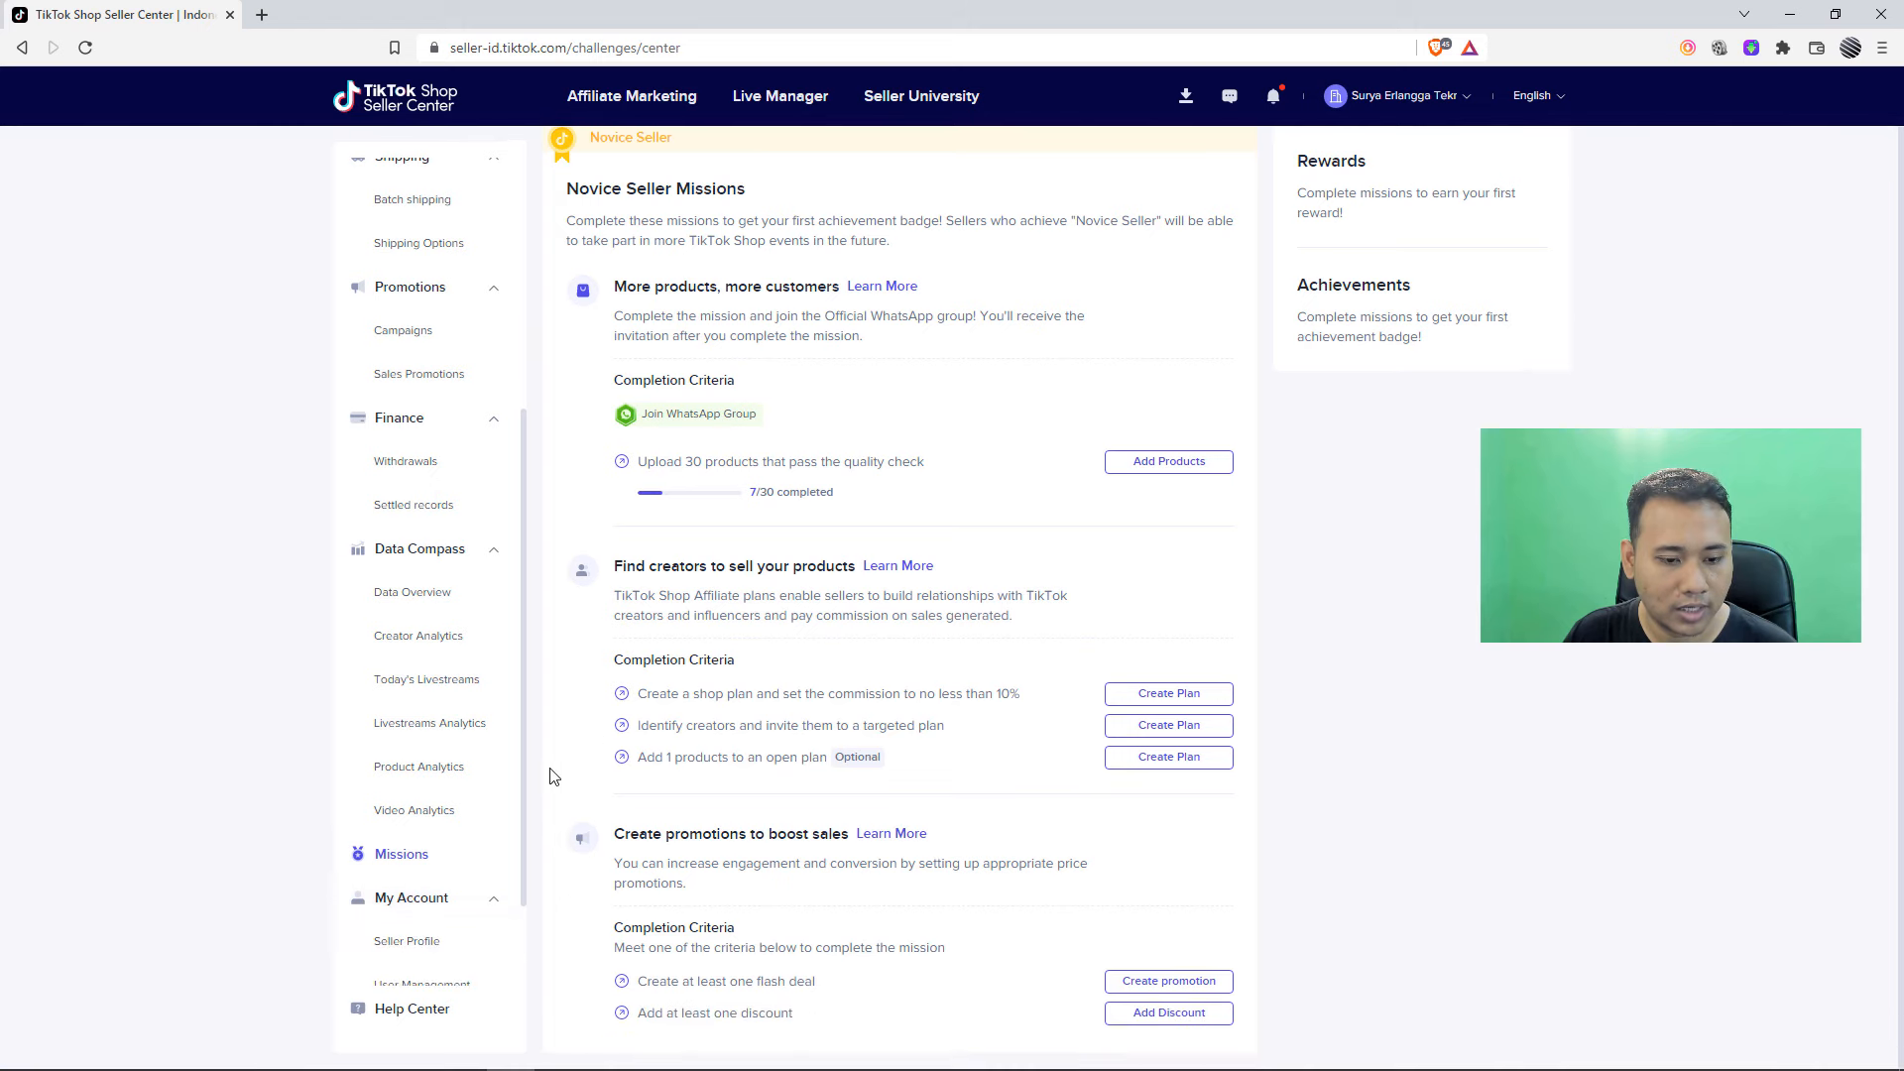
{"action": "scroll", "coordinate": [447, 873], "scroll_direction": "down", "scroll_amount": 1}
{"action": "scroll", "coordinate": [444, 863], "scroll_direction": "down", "scroll_amount": 1}
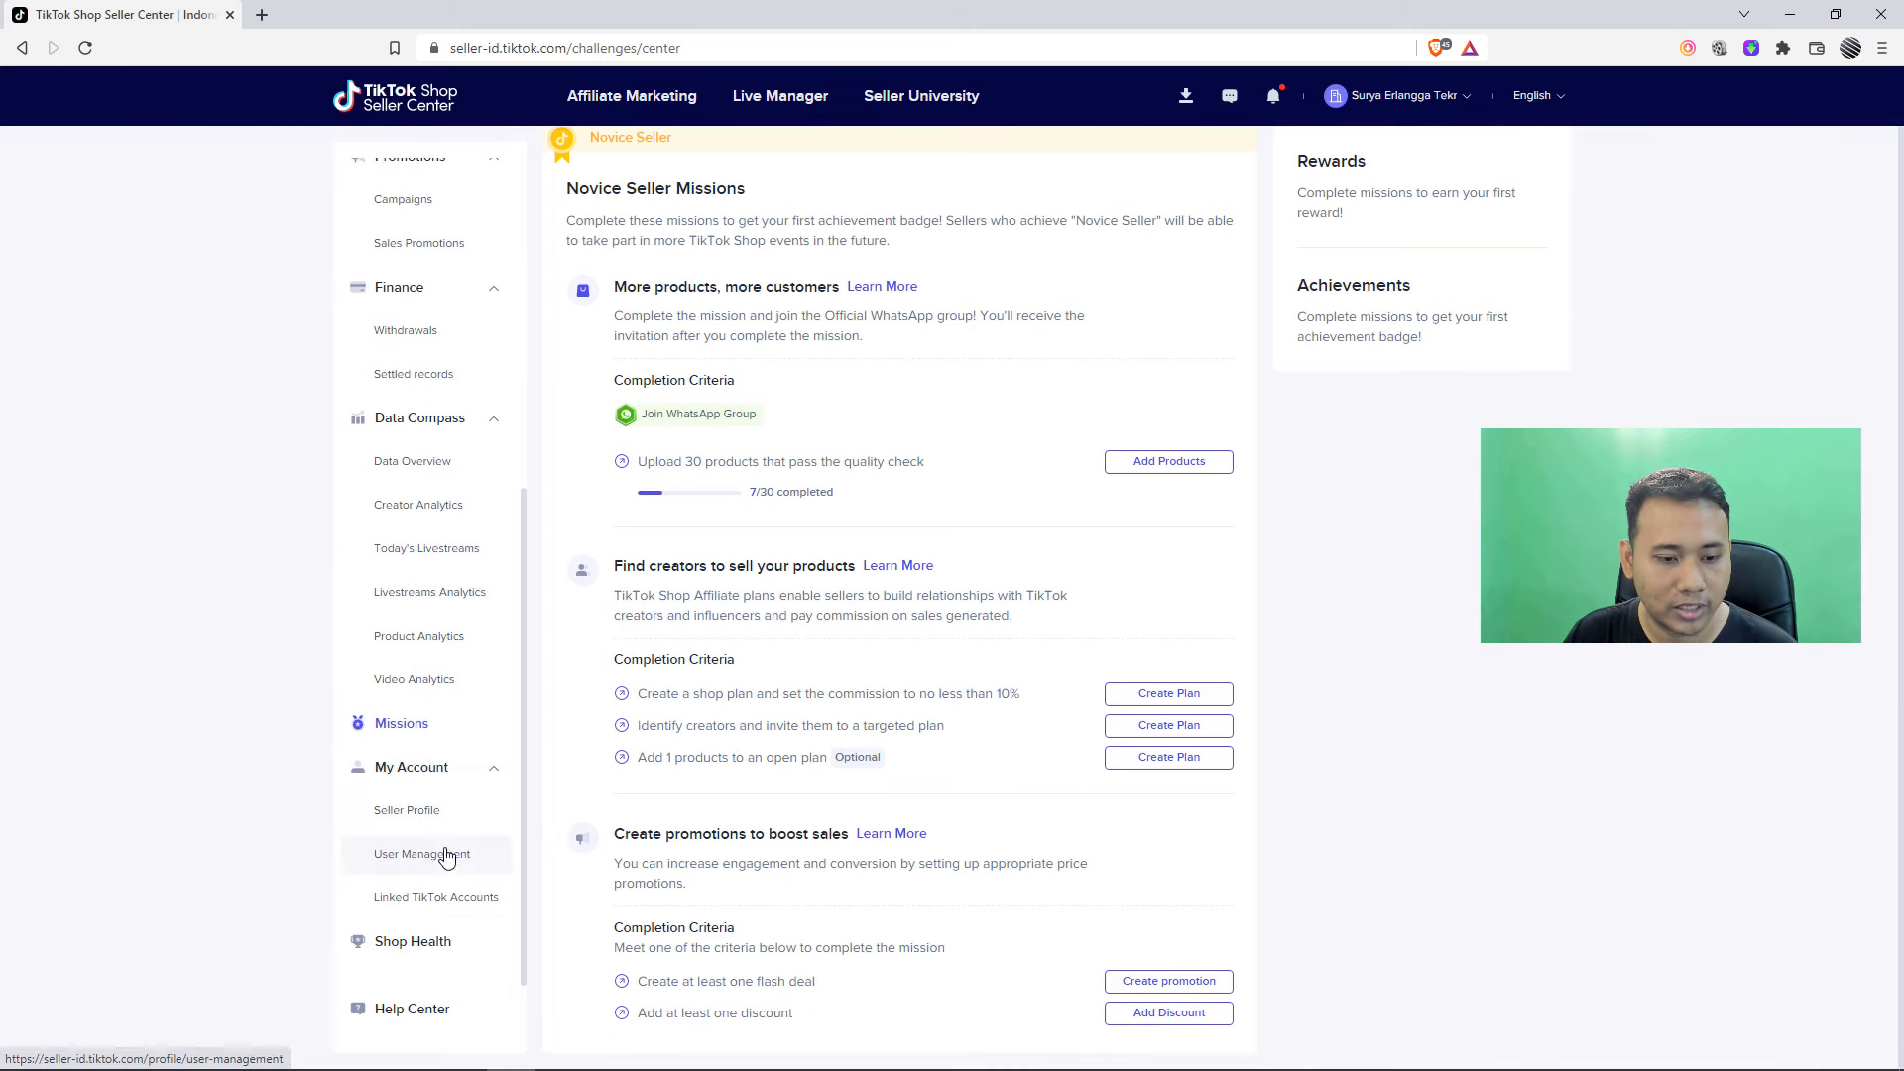
Check Linked TikTok Accounts, cancel linking a new account, then view User Management and Seller Profile
{"action": "left_click", "coordinate": [439, 904]}
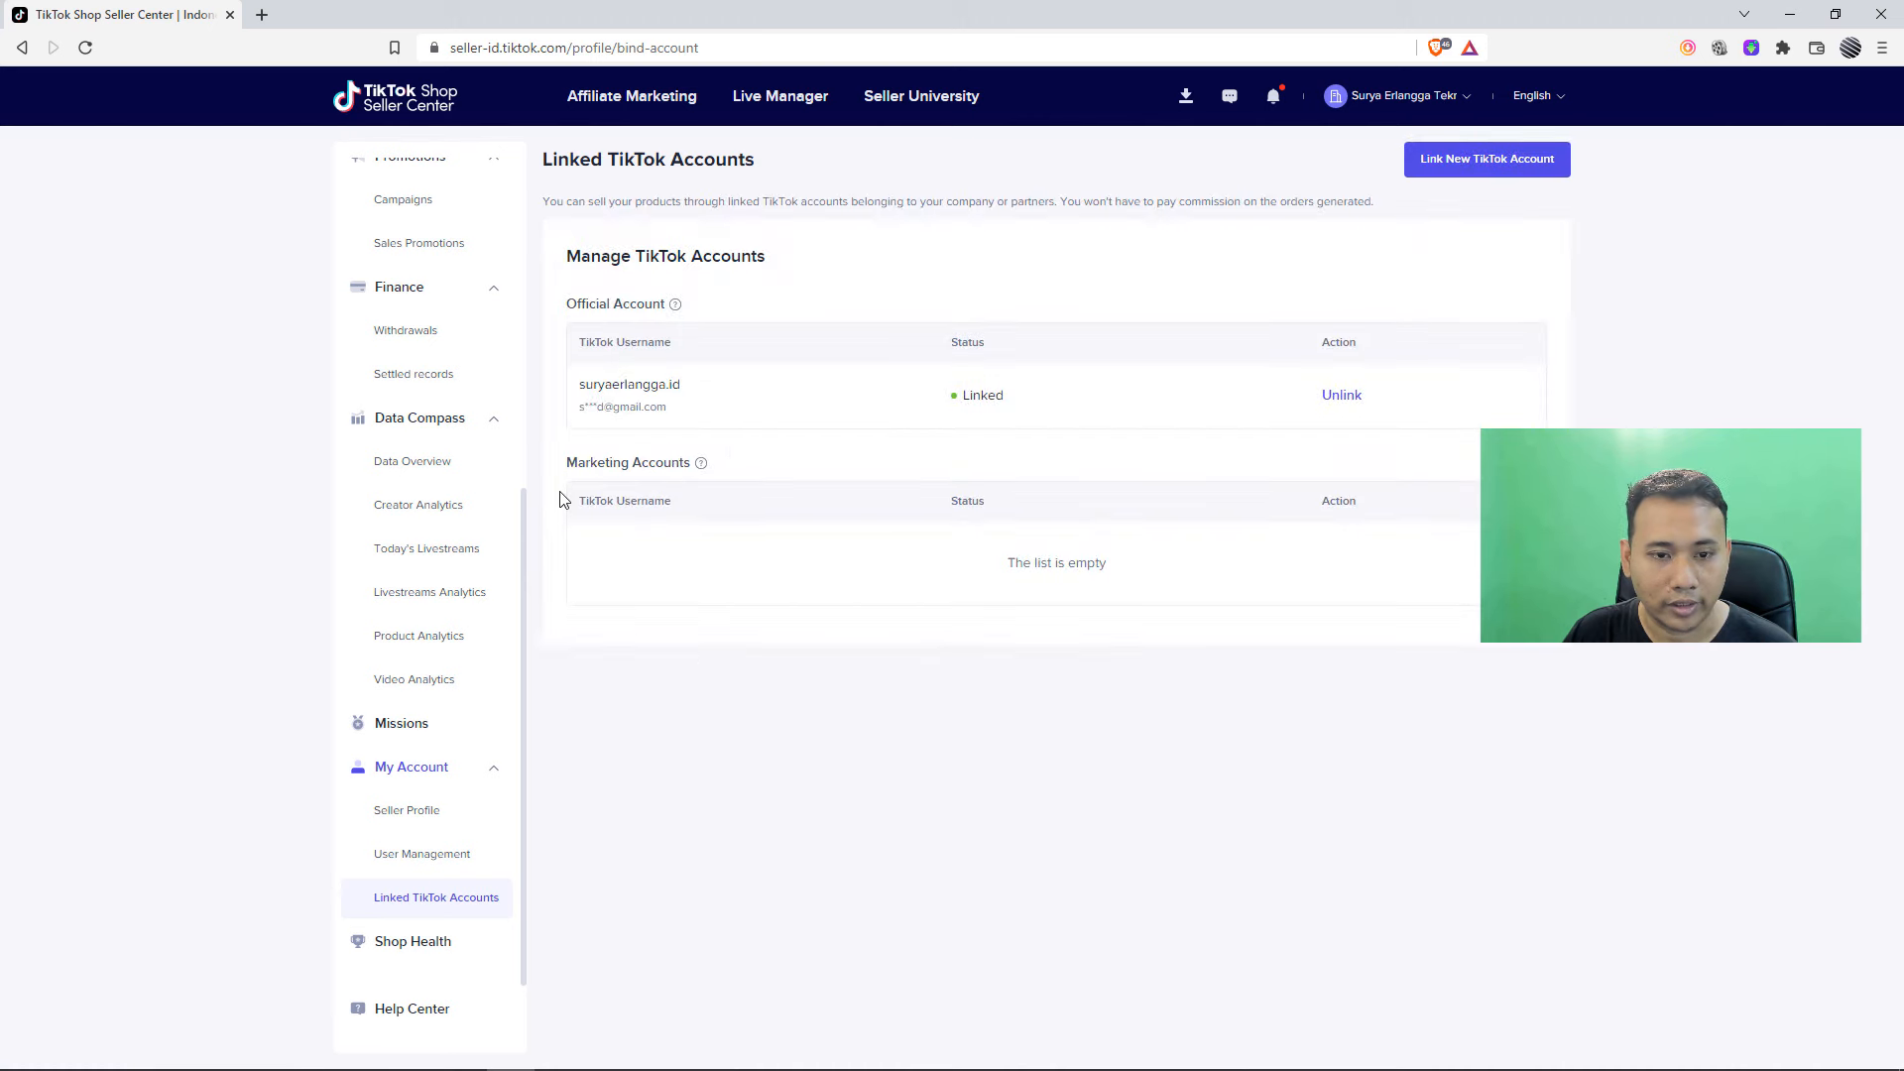
{"action": "left_click", "coordinate": [1458, 170]}
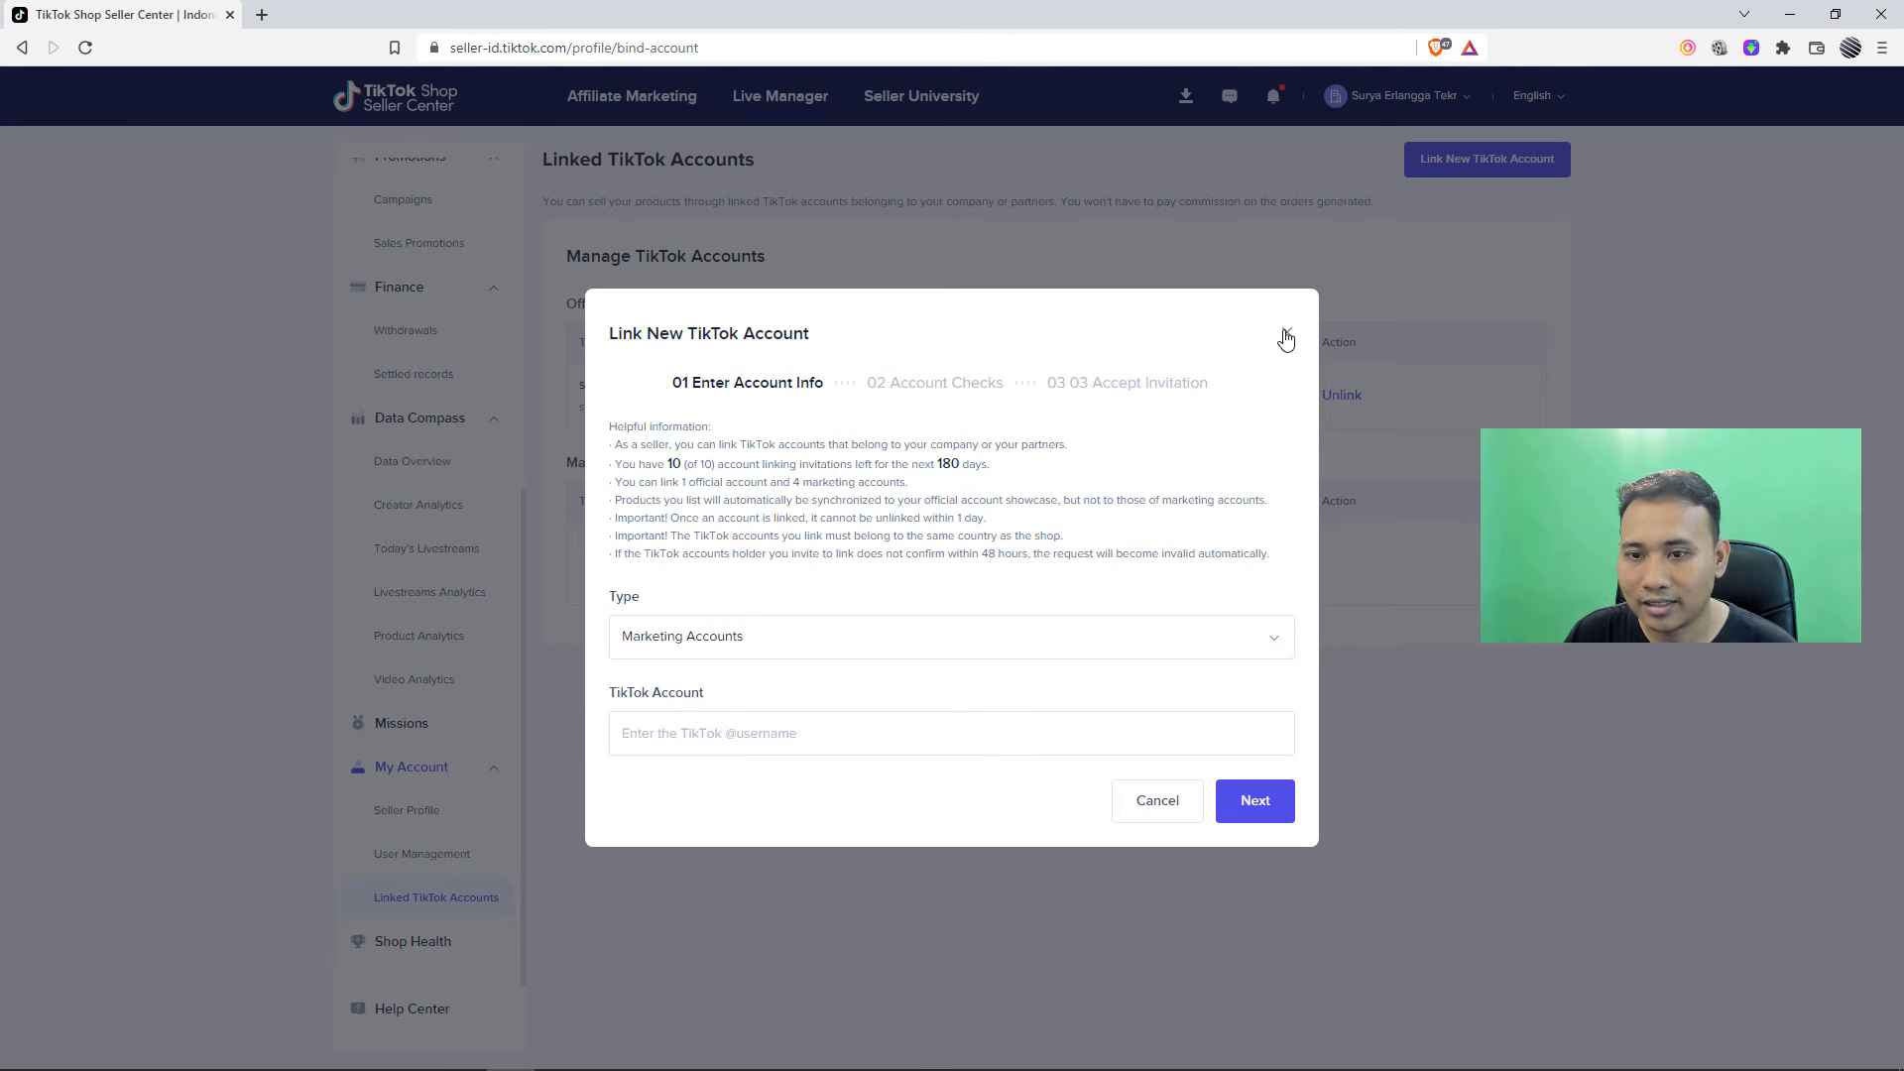
{"action": "left_click", "coordinate": [1285, 339]}
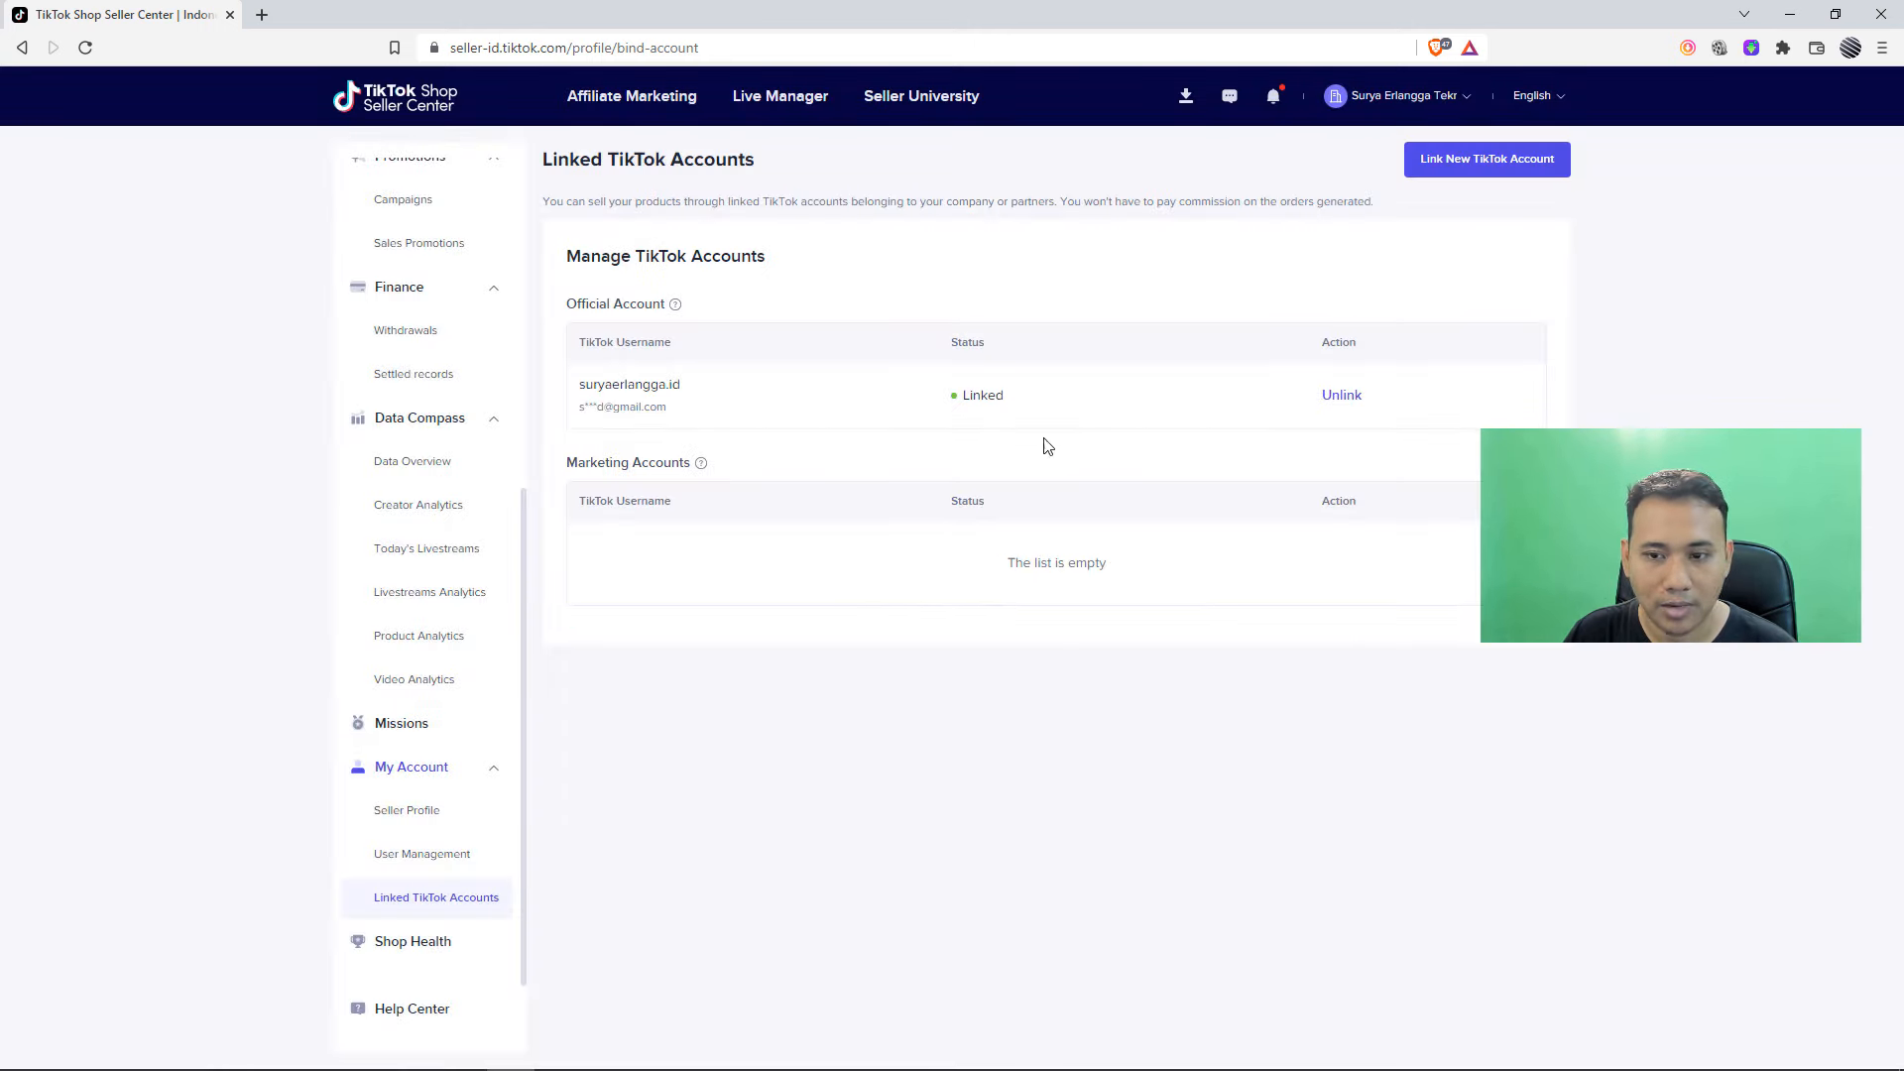
{"action": "left_click", "coordinate": [421, 856]}
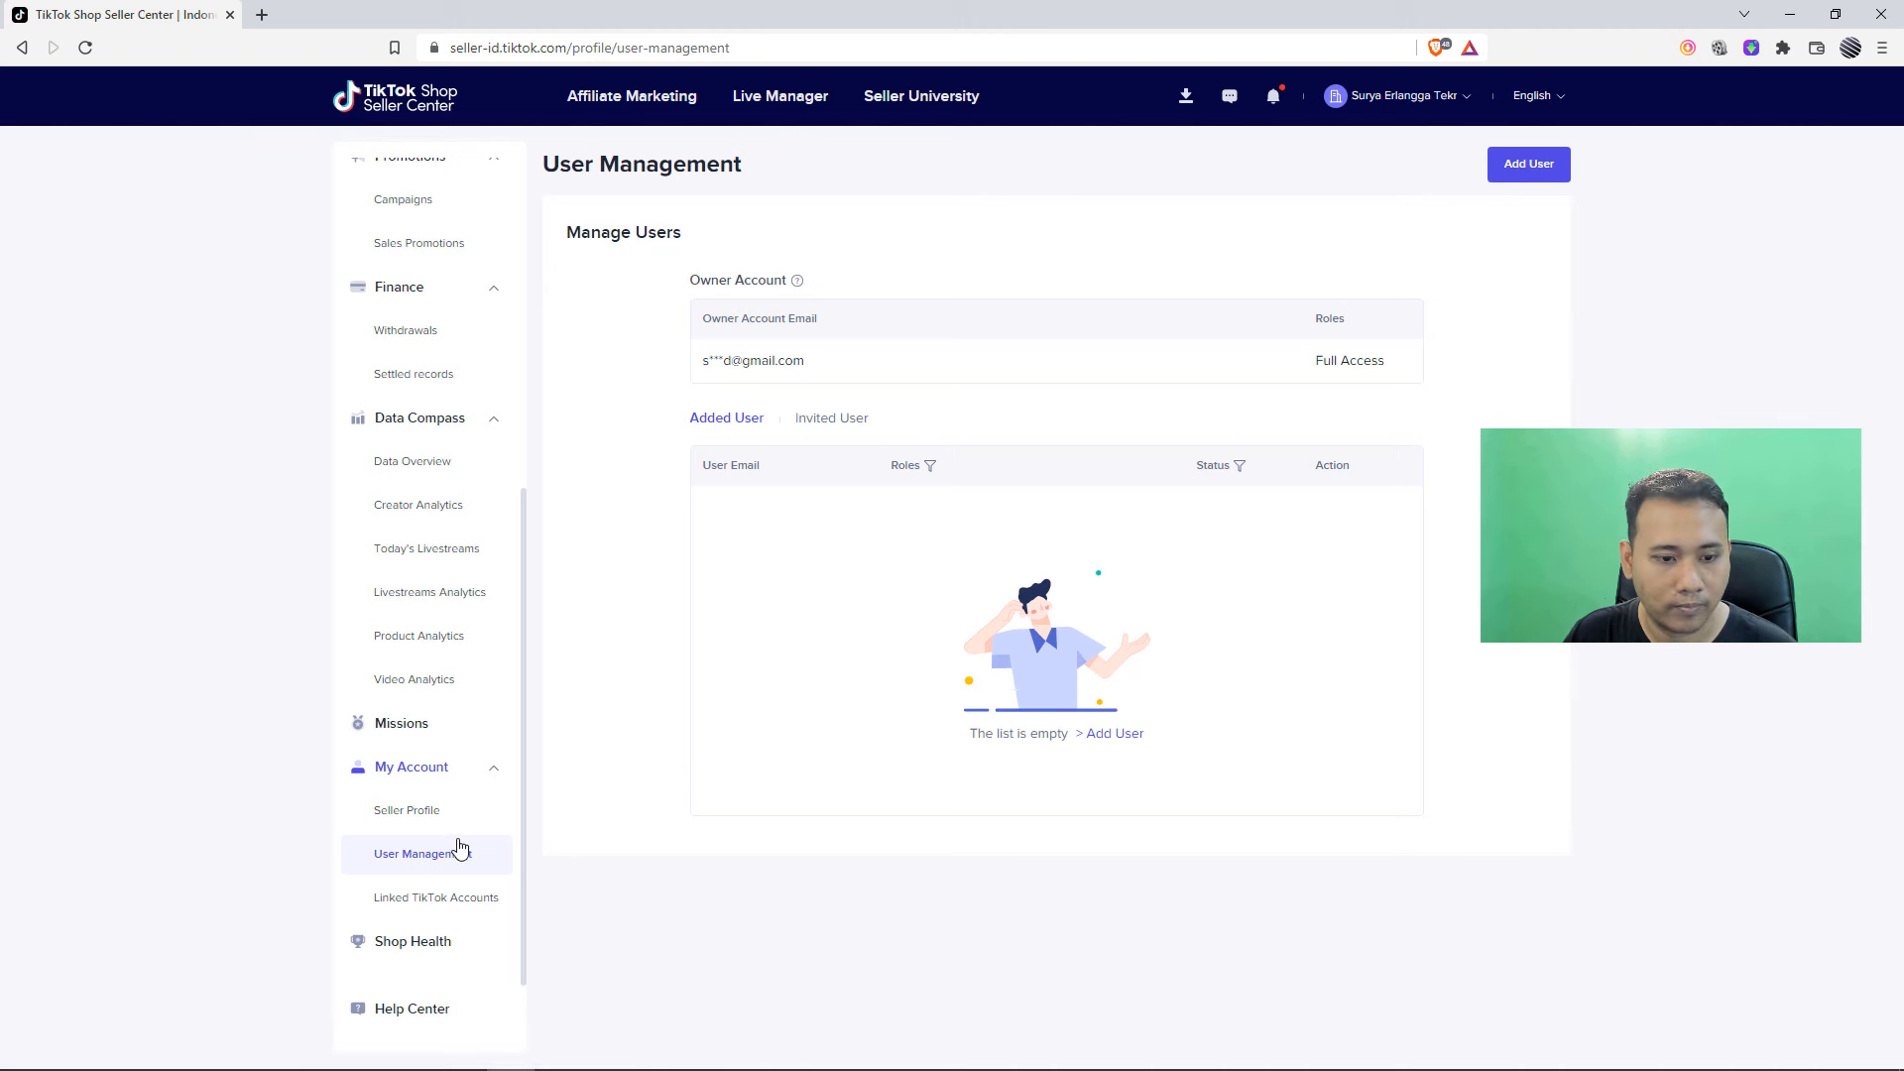
{"action": "left_click", "coordinate": [427, 811]}
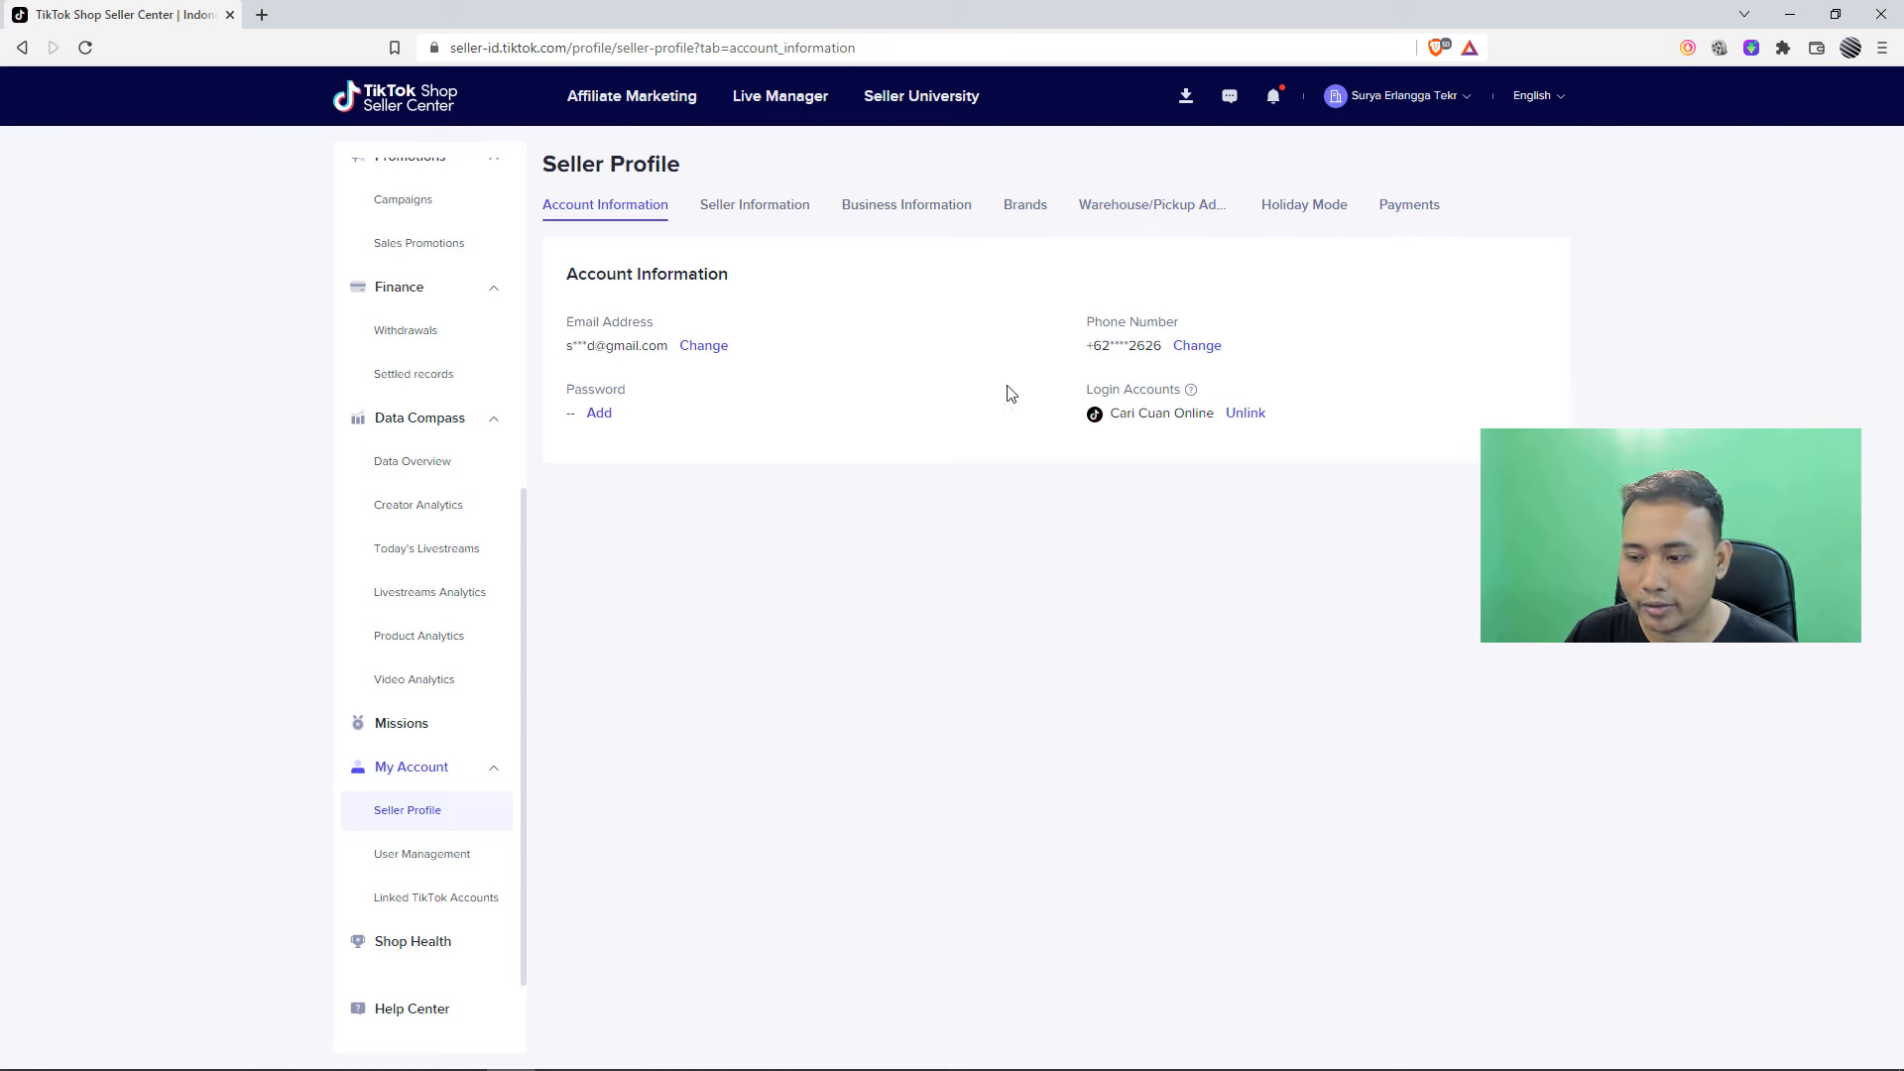
View the Shop Health overview (00/48 enforcement points) and its empty Violation Records tab
{"action": "left_click", "coordinate": [405, 958]}
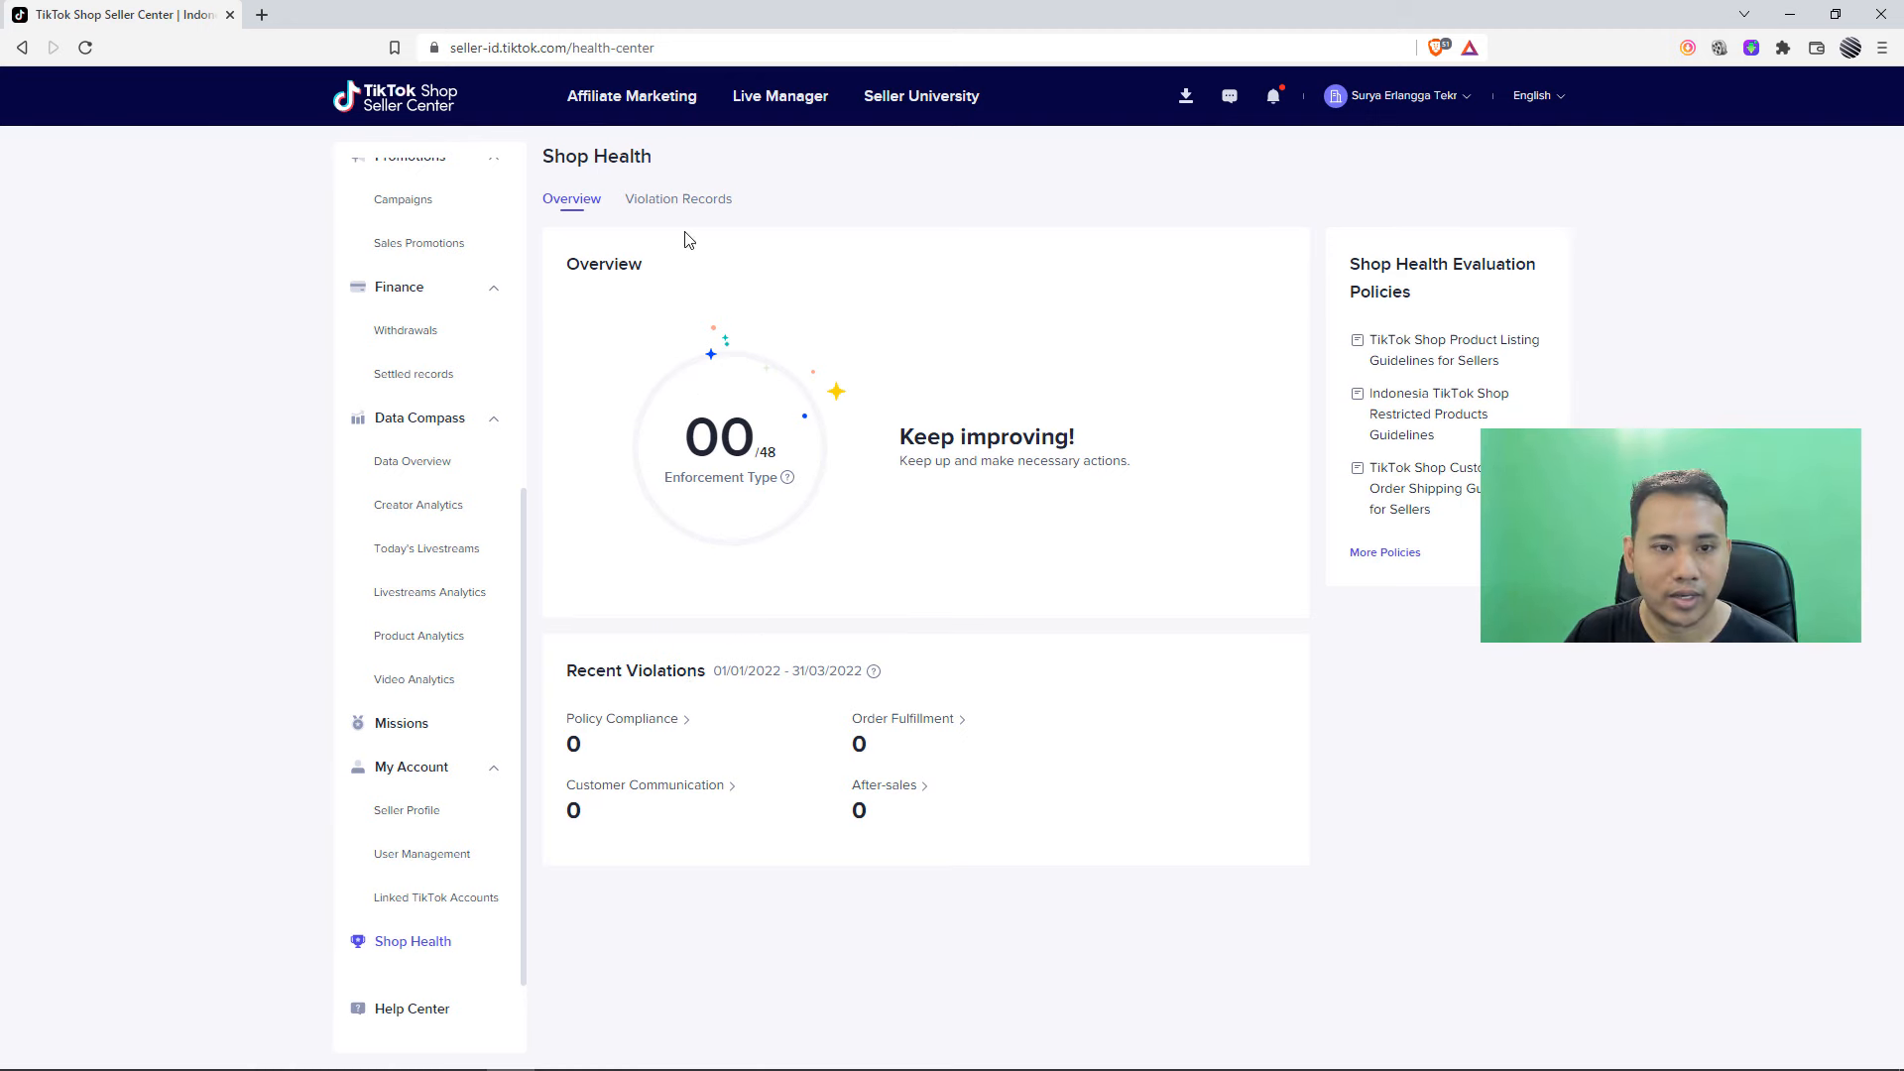
{"action": "left_click", "coordinate": [680, 205]}
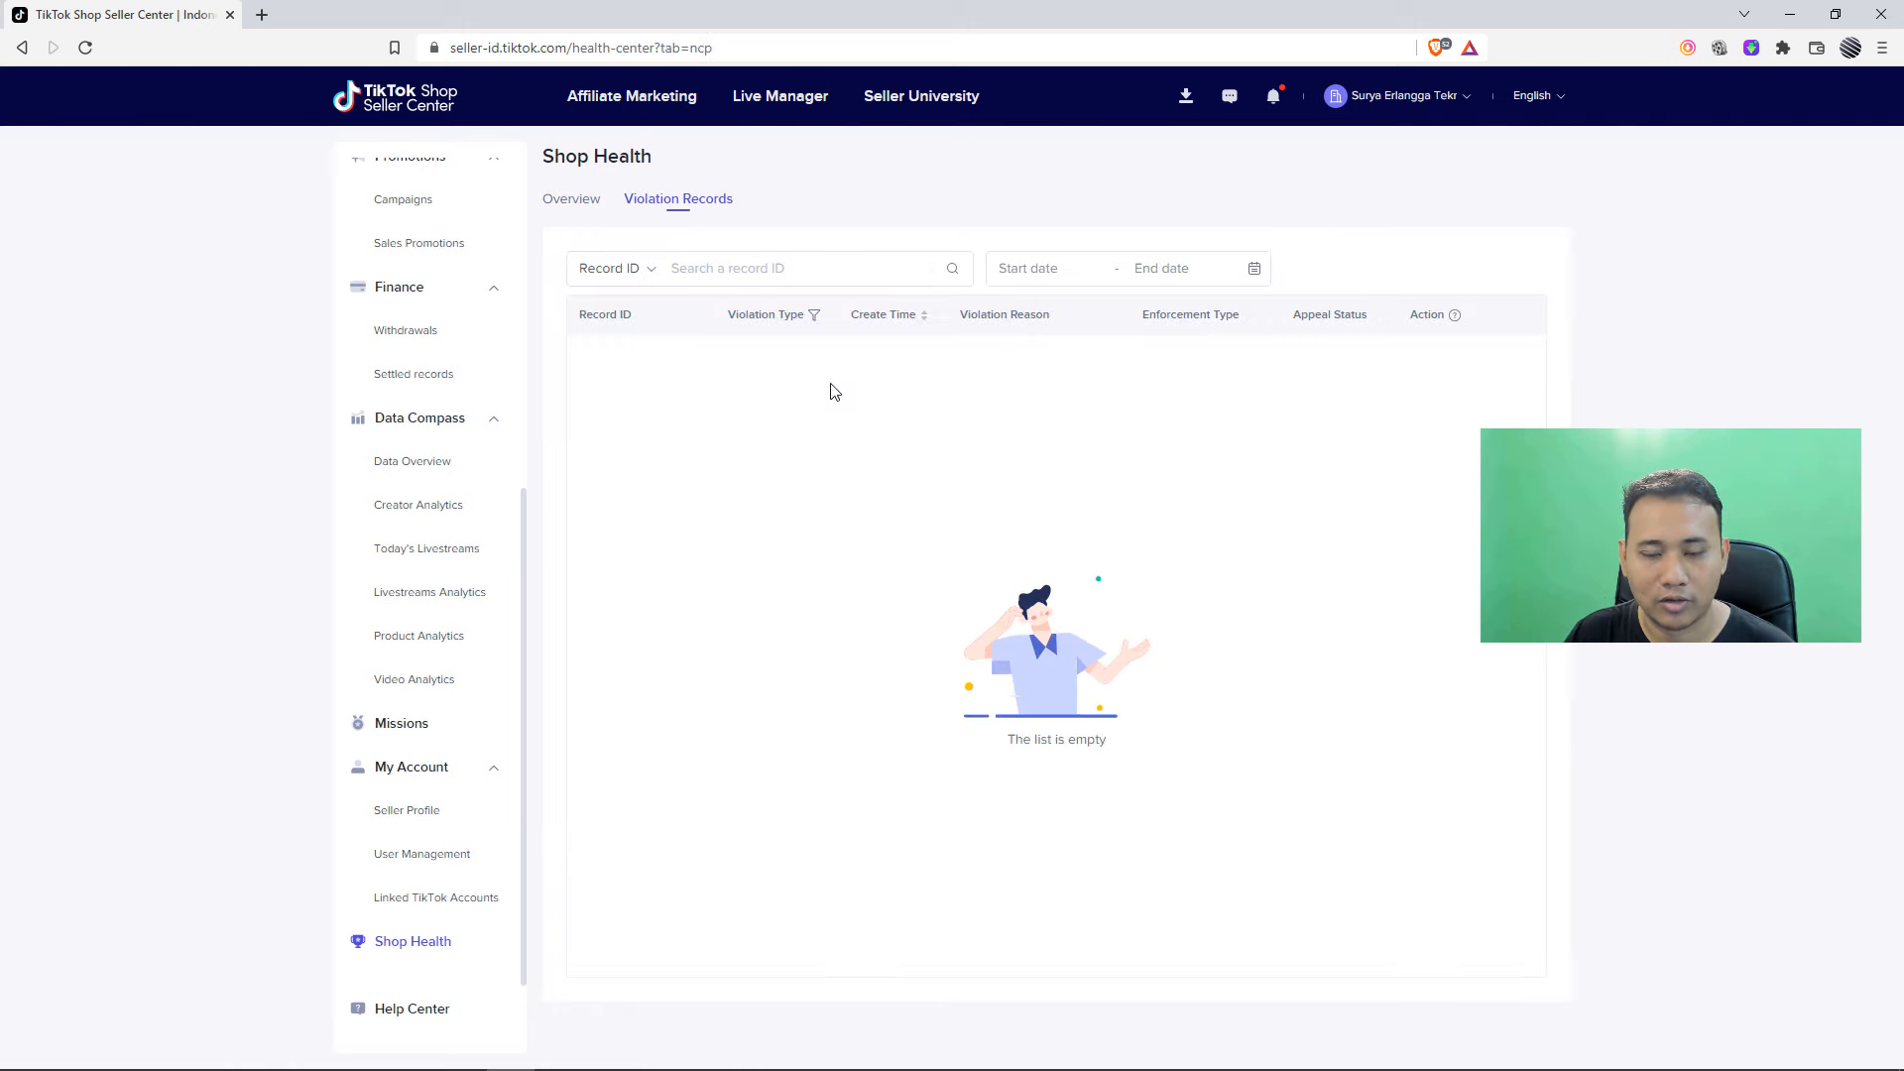